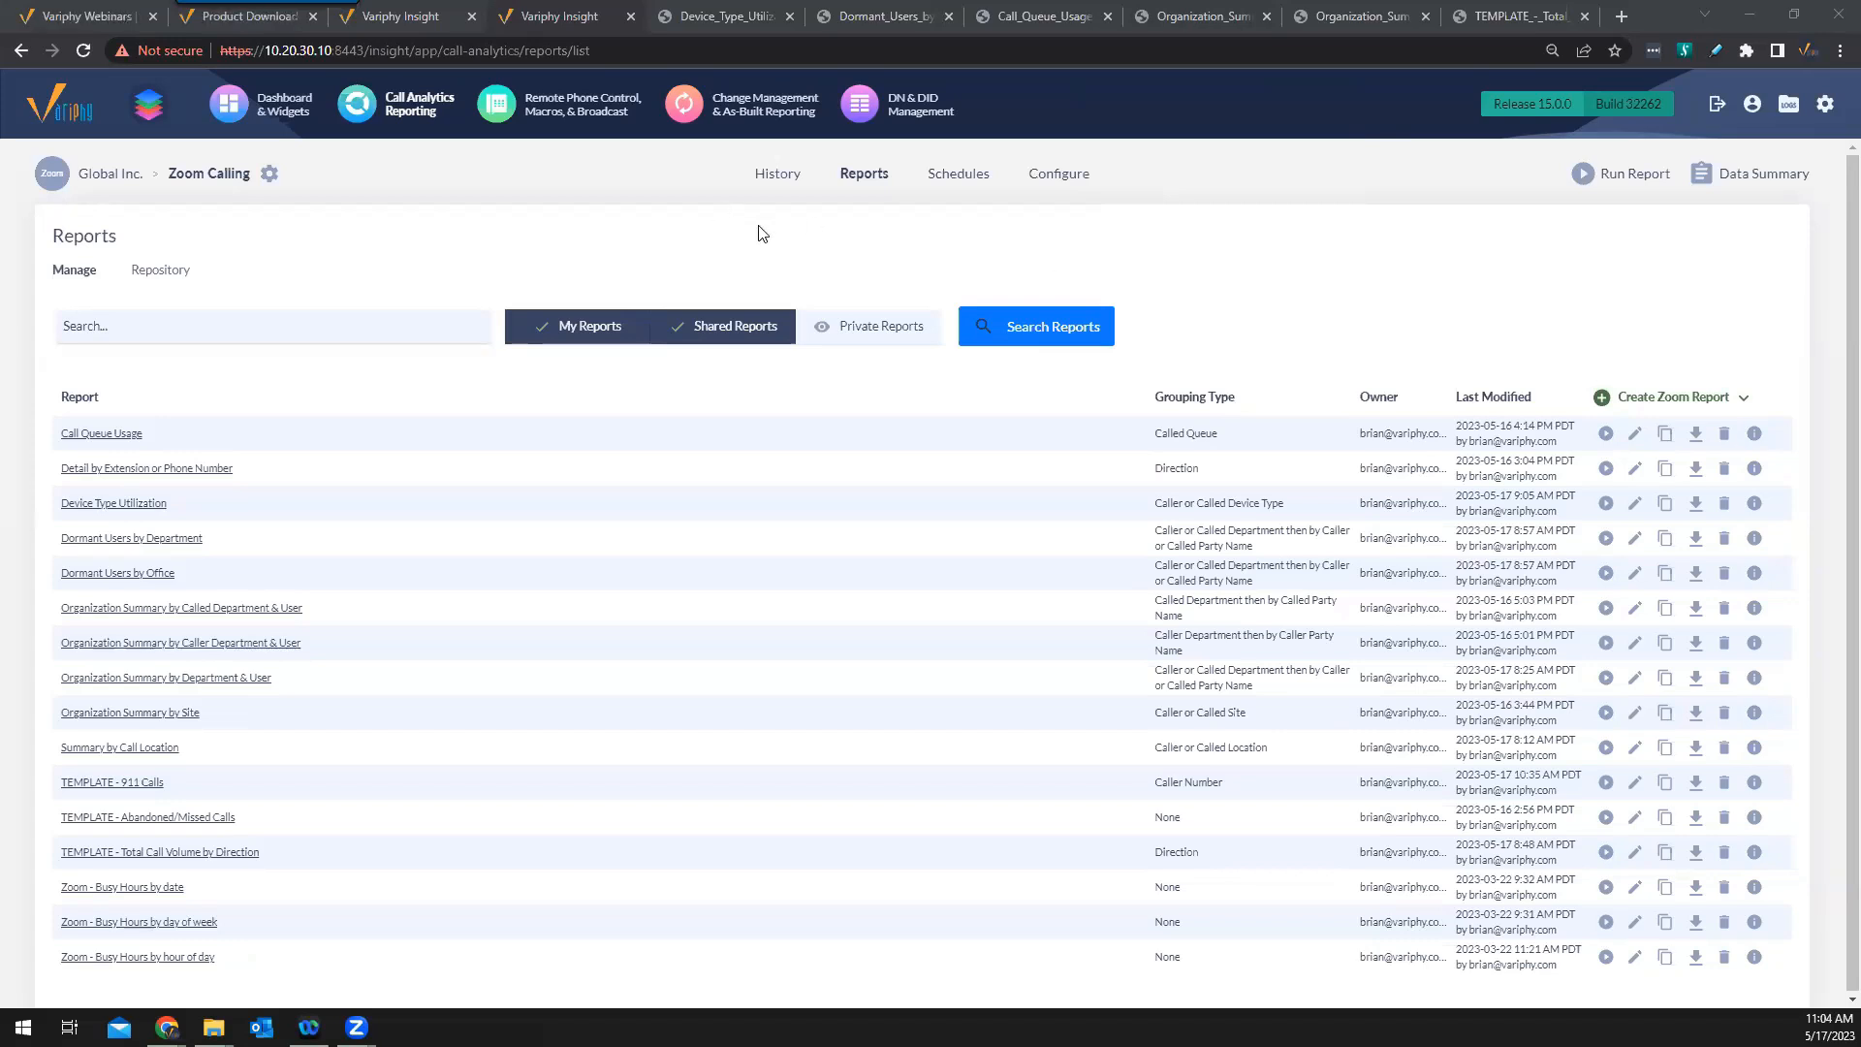
# Open the Variphy Webinars page and review the upcoming live webinars available for registration
pyautogui.moveTo(103, 19)
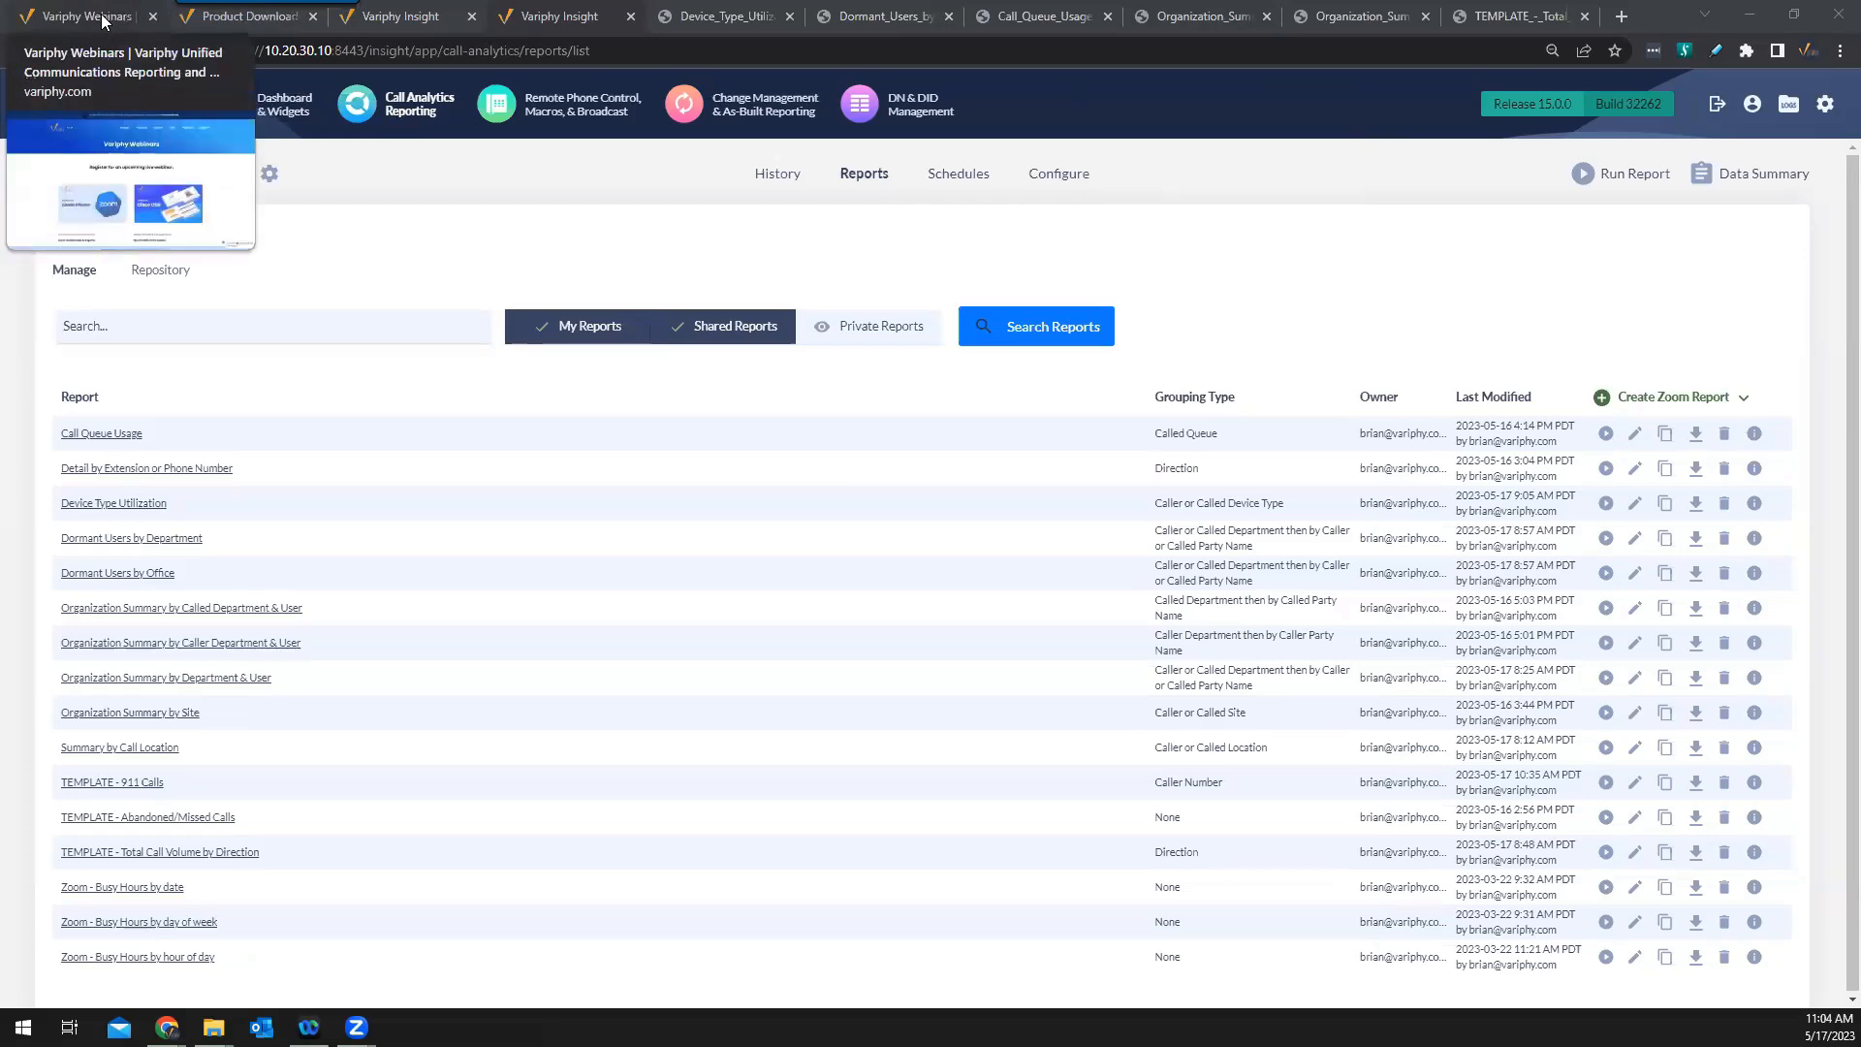
pyautogui.click(102, 17)
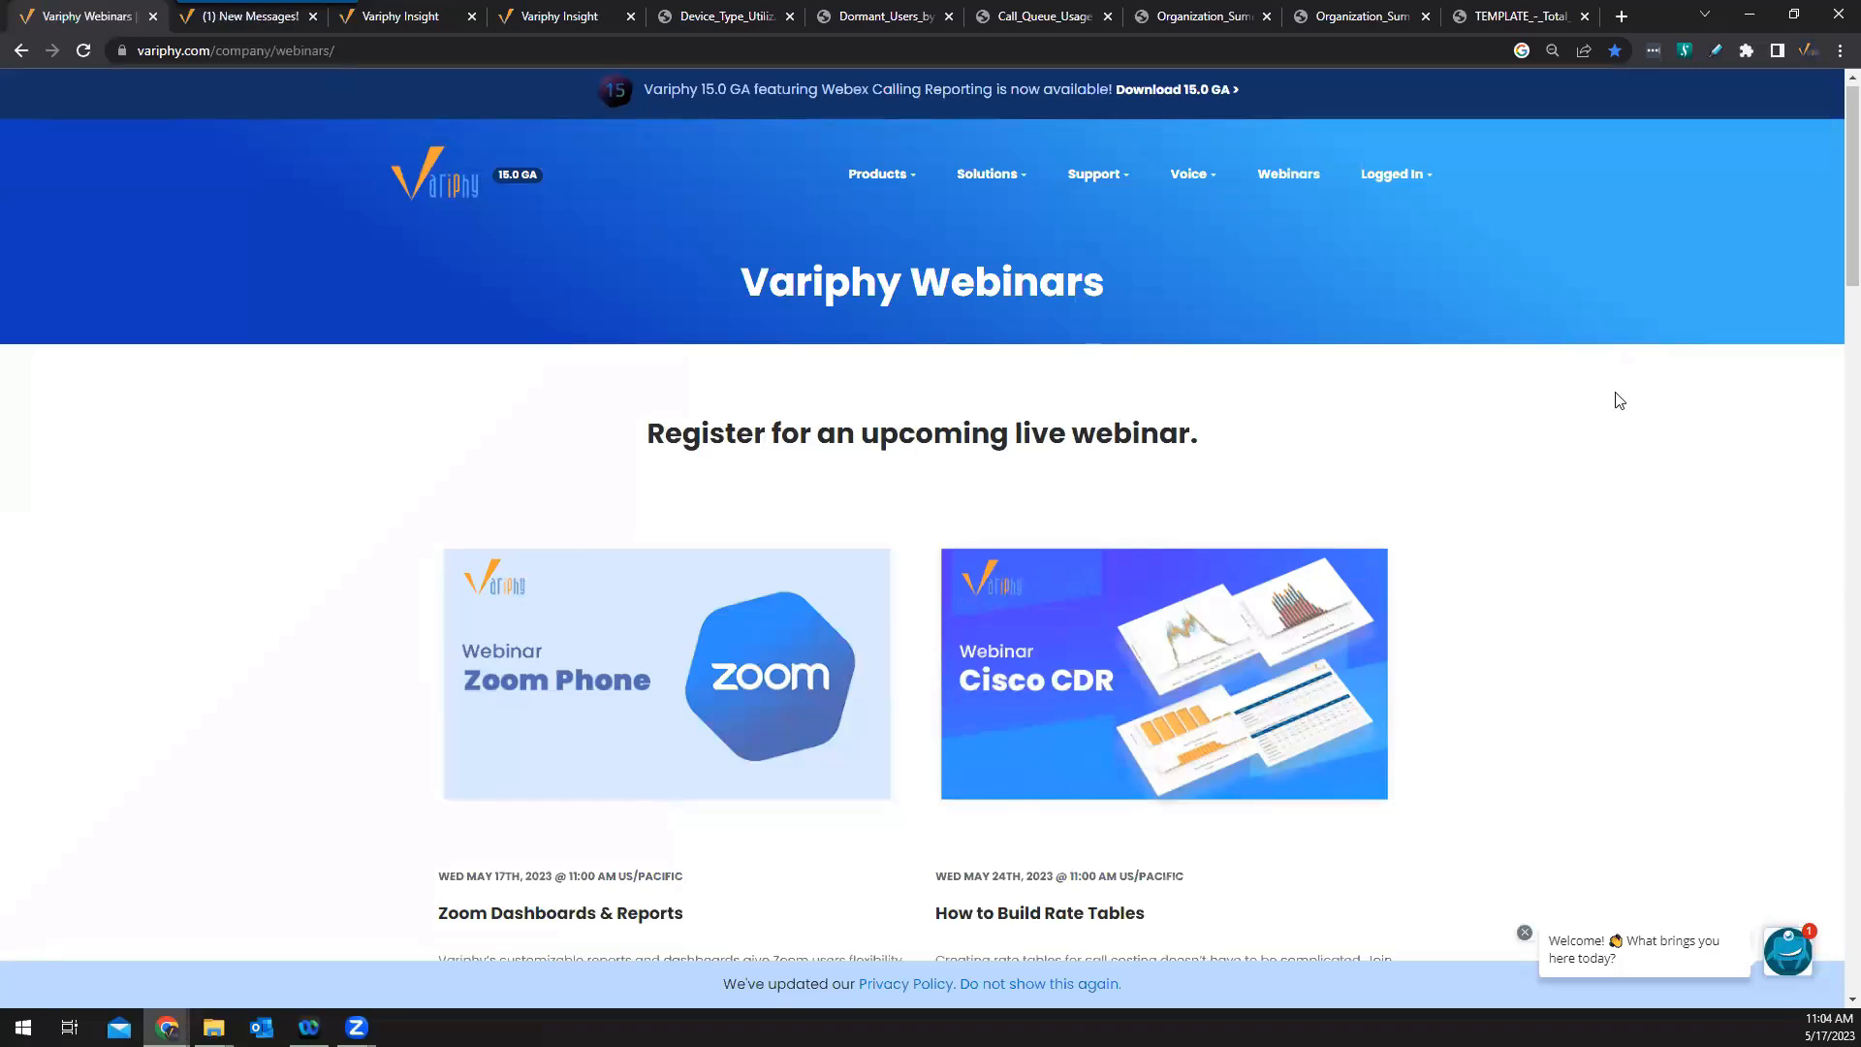
pyautogui.scroll(-3, 1619, 402)
pyautogui.scroll(3, 1620, 406)
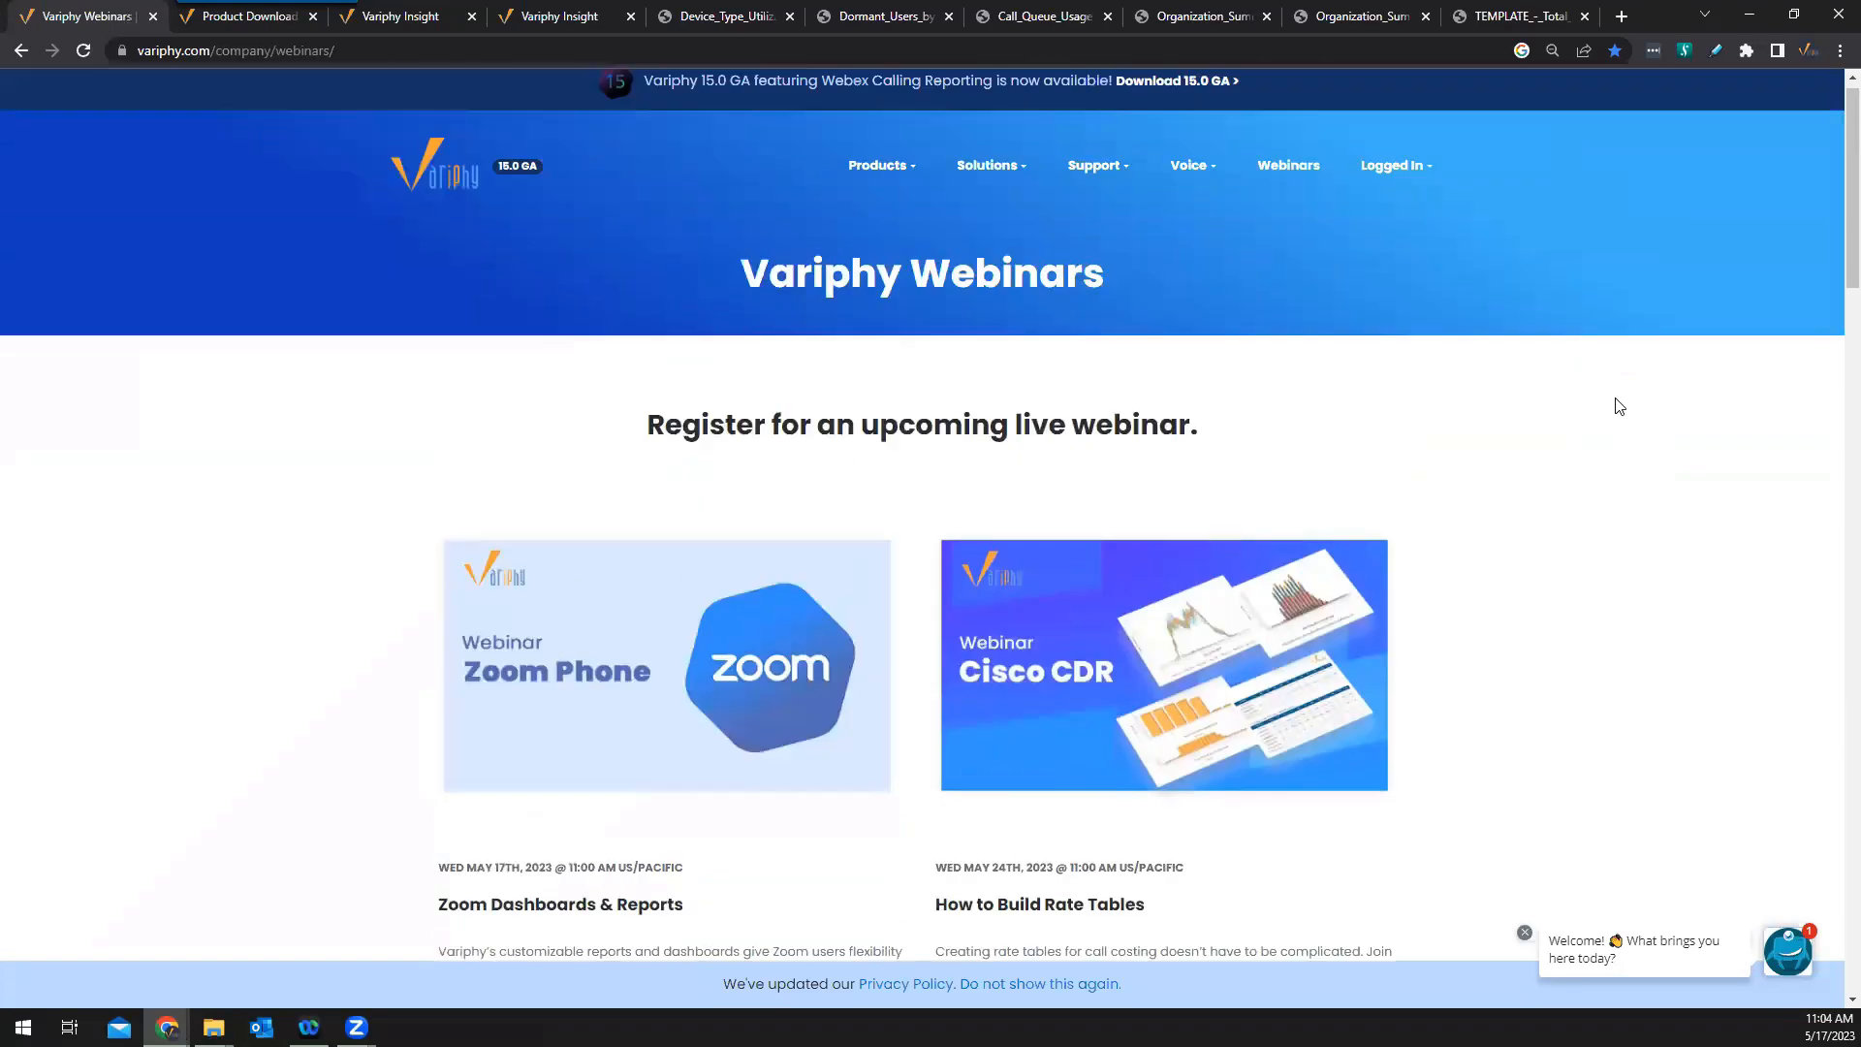
pyautogui.scroll(-5, 1619, 405)
pyautogui.scroll(-1, 1009, 366)
pyautogui.scroll(1, 1192, 507)
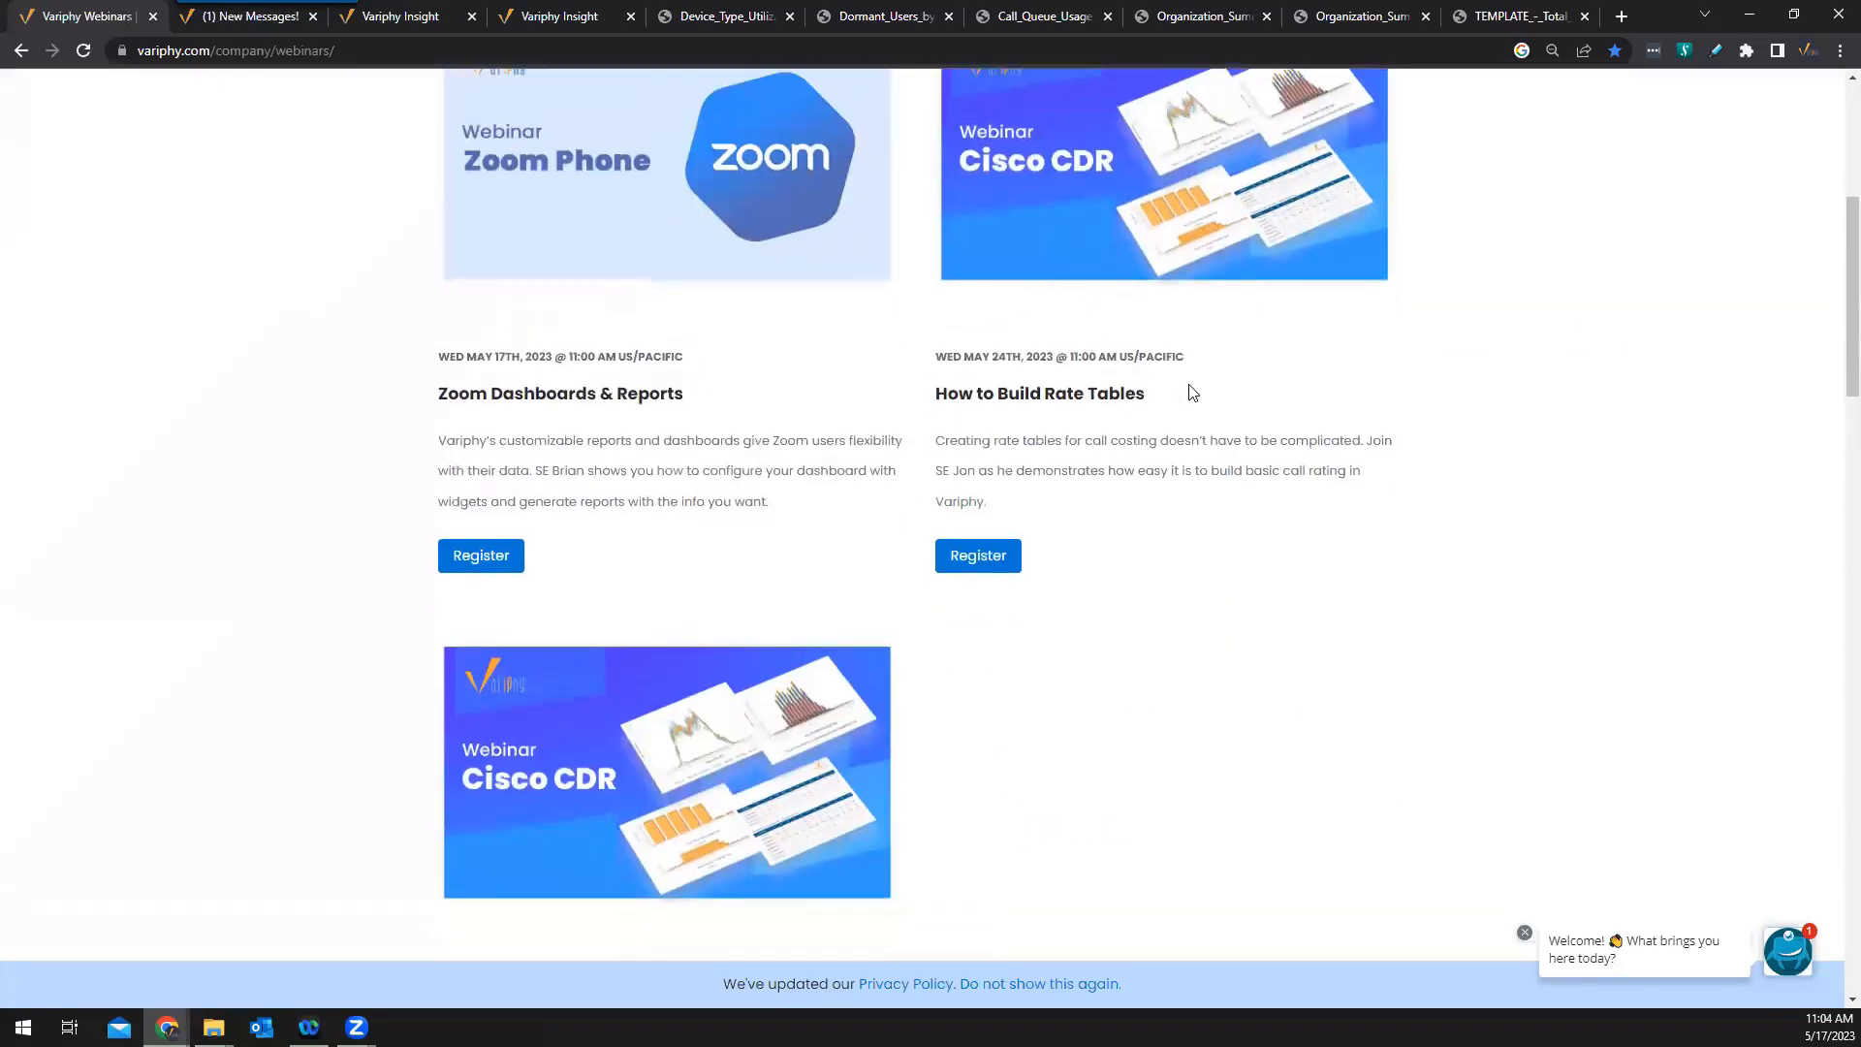
# Look through the past Zoom Phone Reporting & Analytics webinars on the Variphy Webinars page
pyautogui.scroll(-10, 1167, 386)
pyautogui.scroll(-8, 1141, 401)
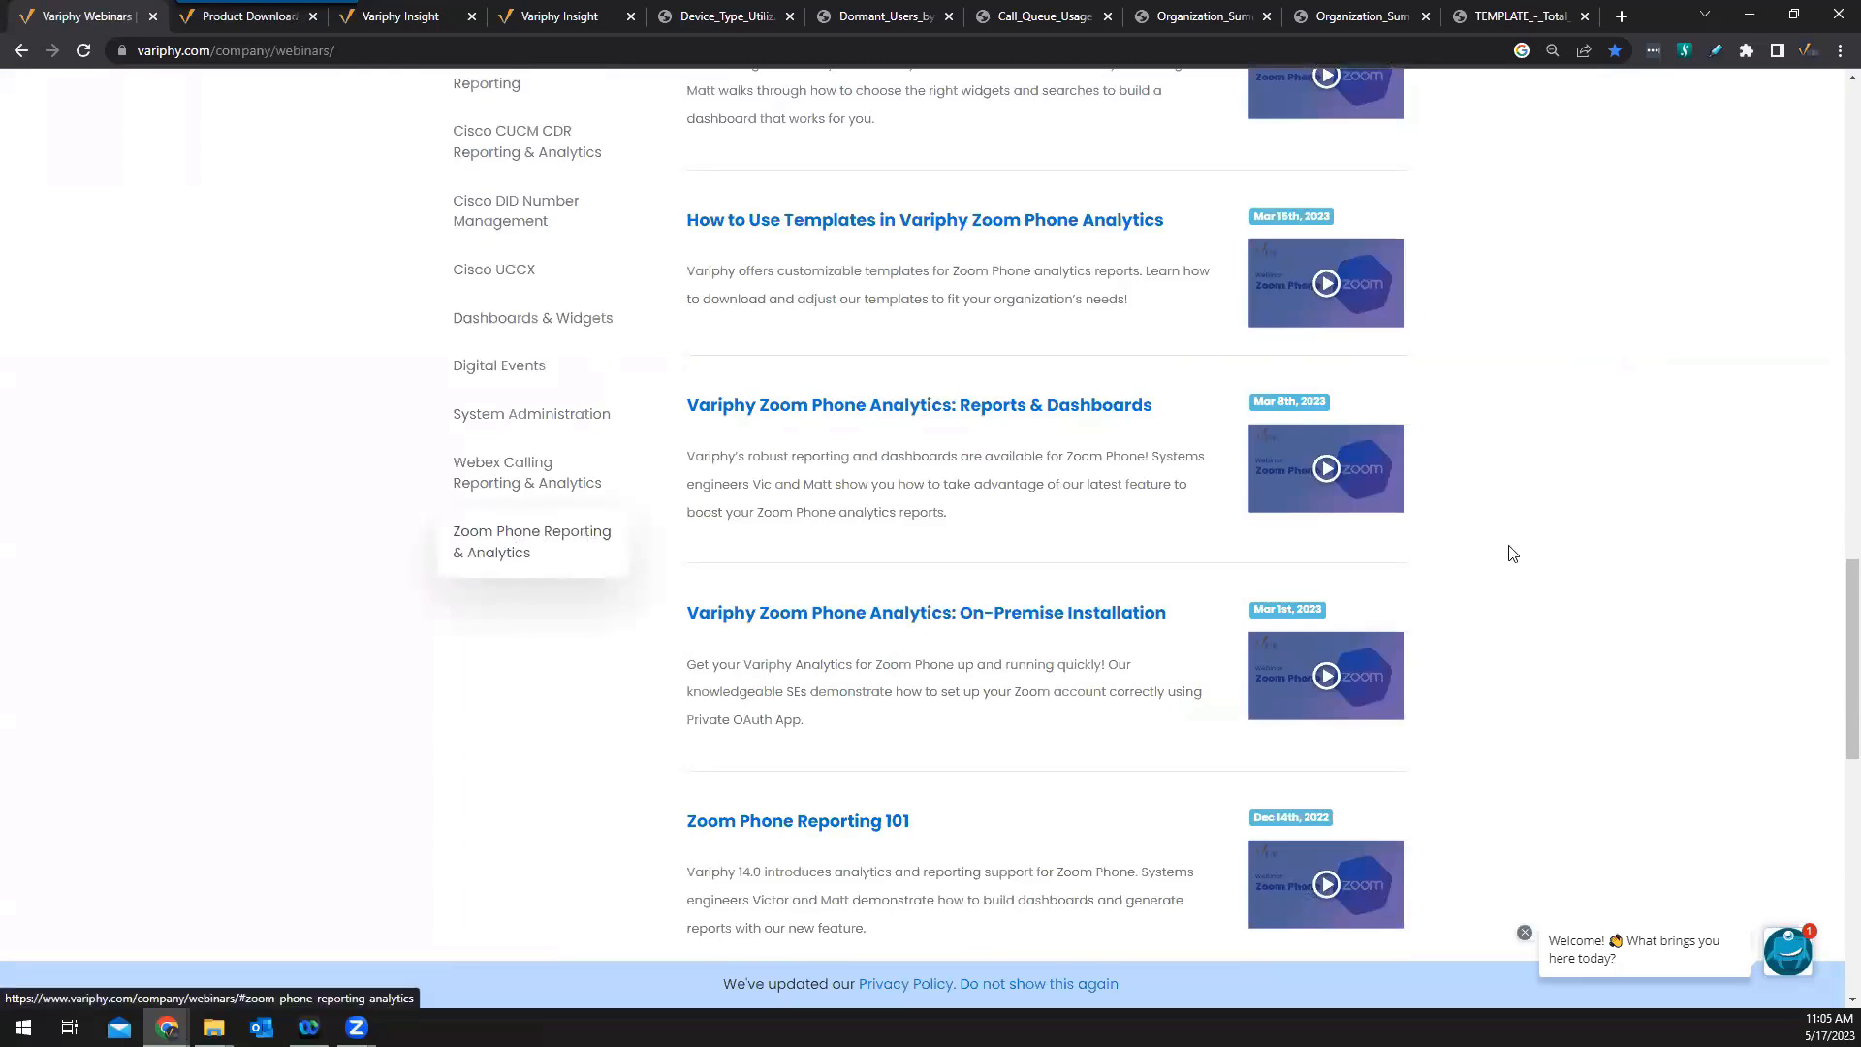
pyautogui.scroll(3, 1503, 548)
pyautogui.scroll(-3, 1517, 554)
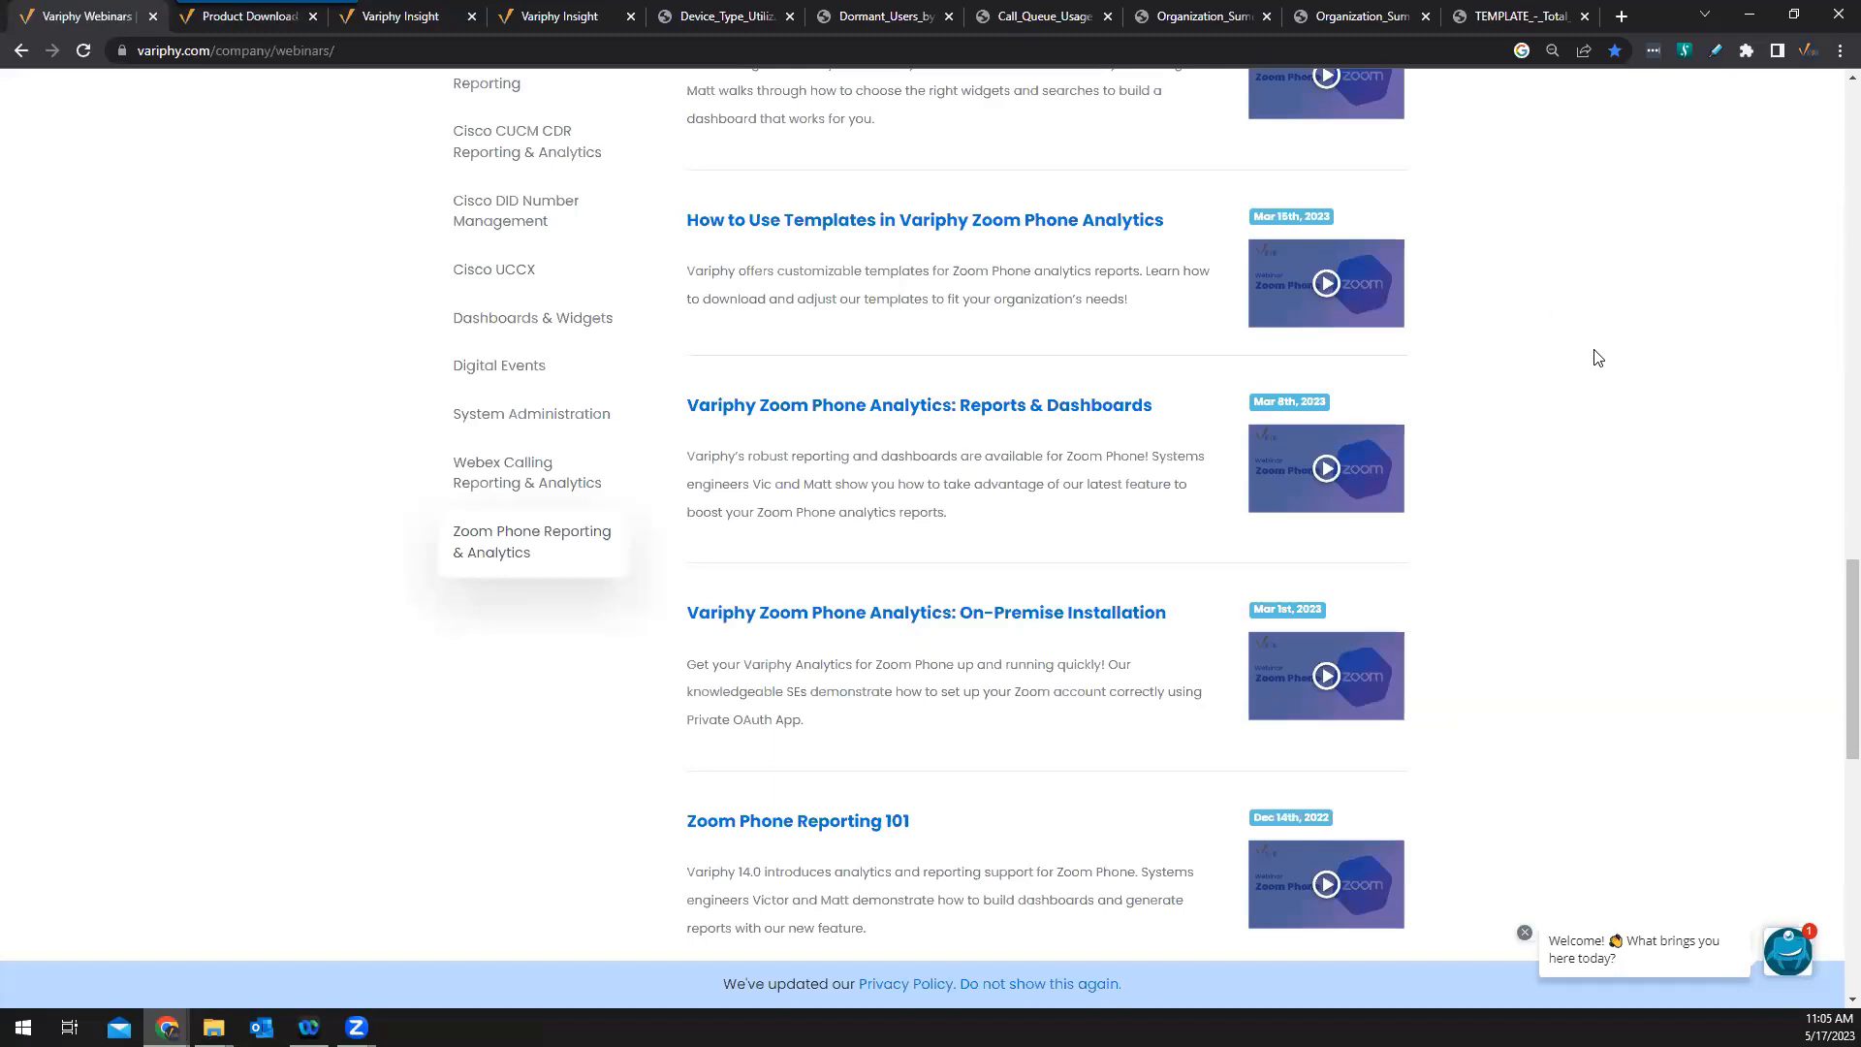
pyautogui.scroll(3, 1597, 359)
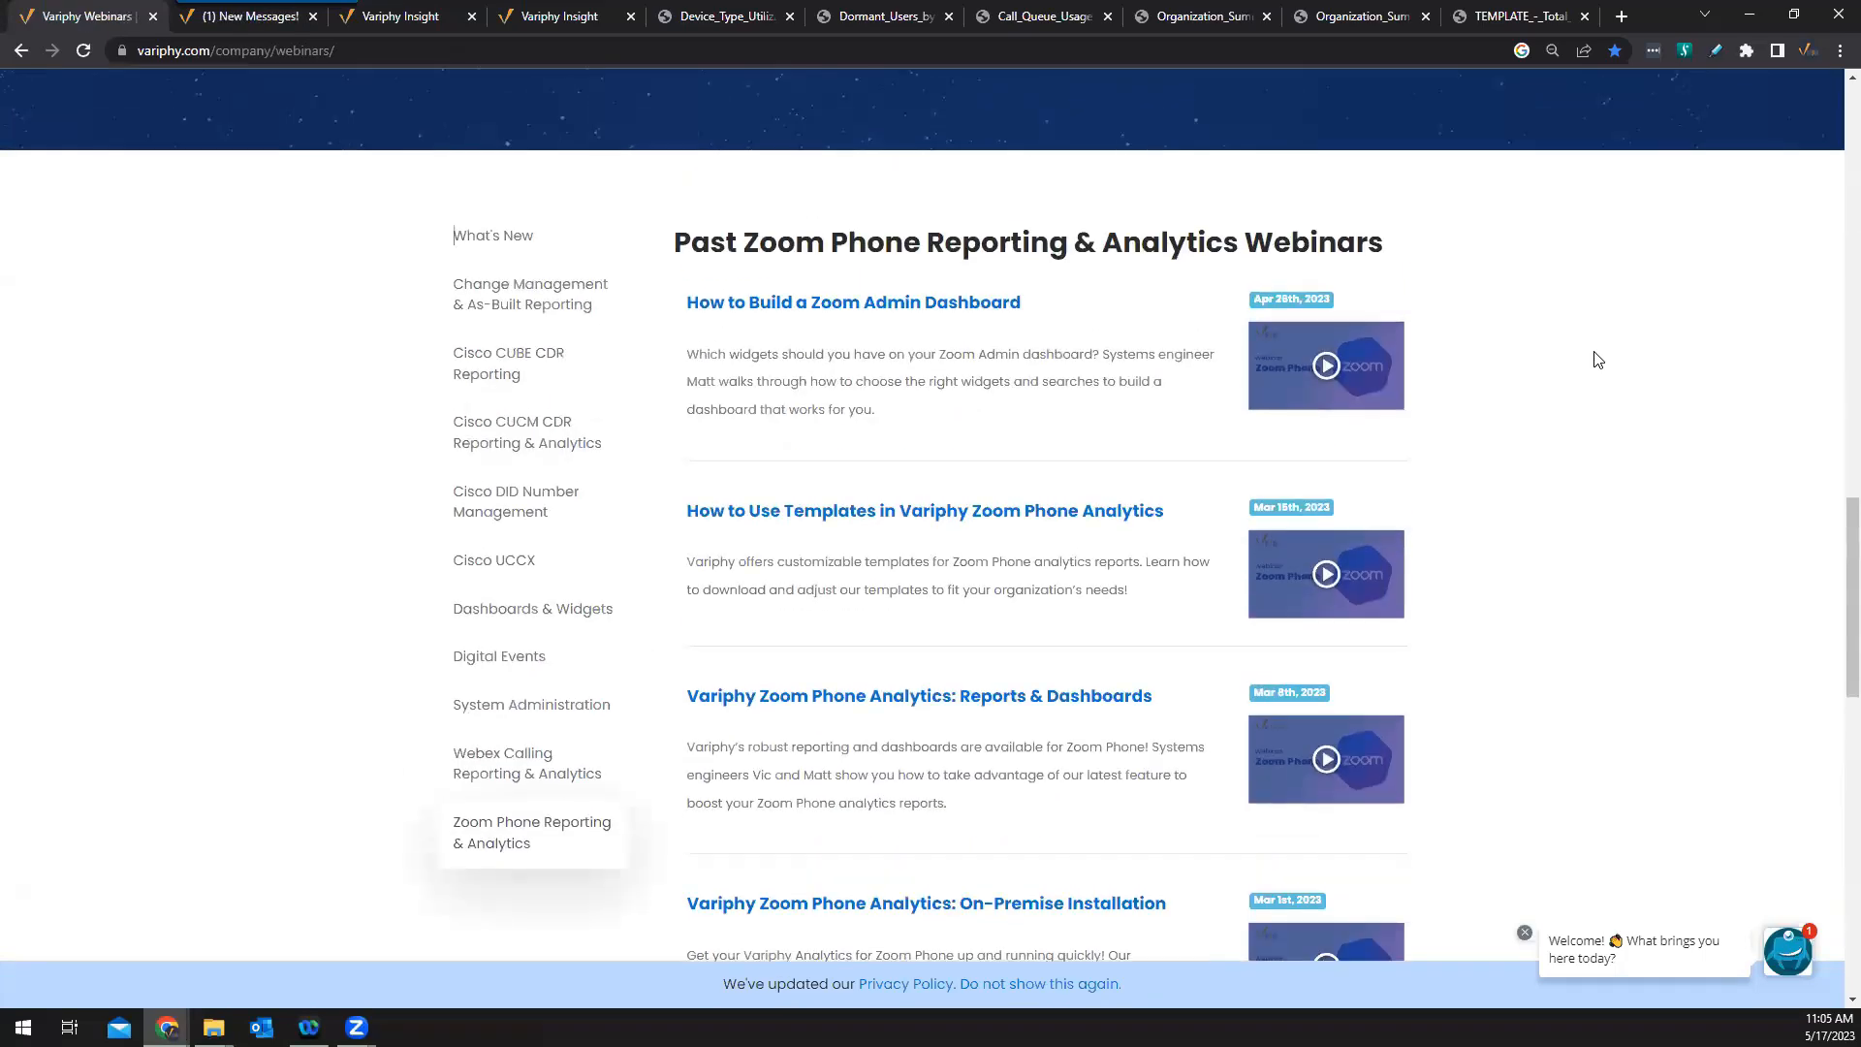
pyautogui.scroll(-2, 1597, 358)
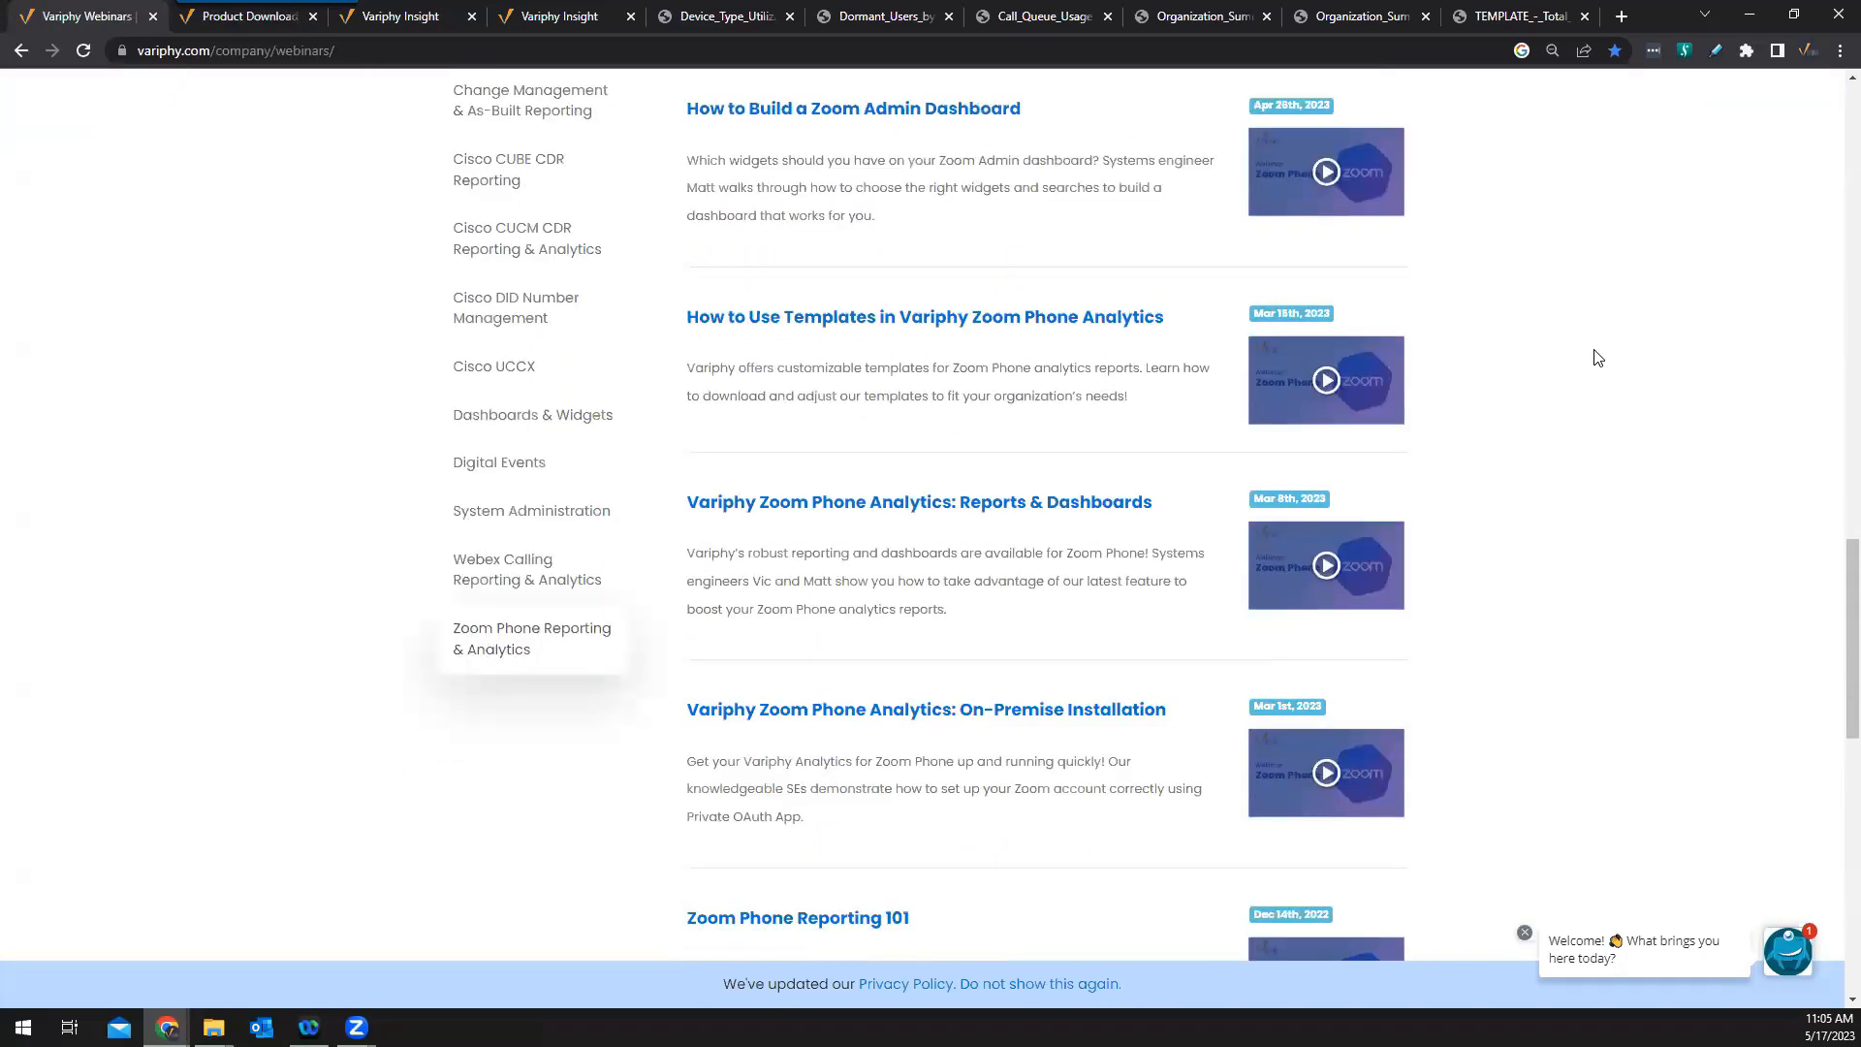
pyautogui.scroll(4, 1597, 359)
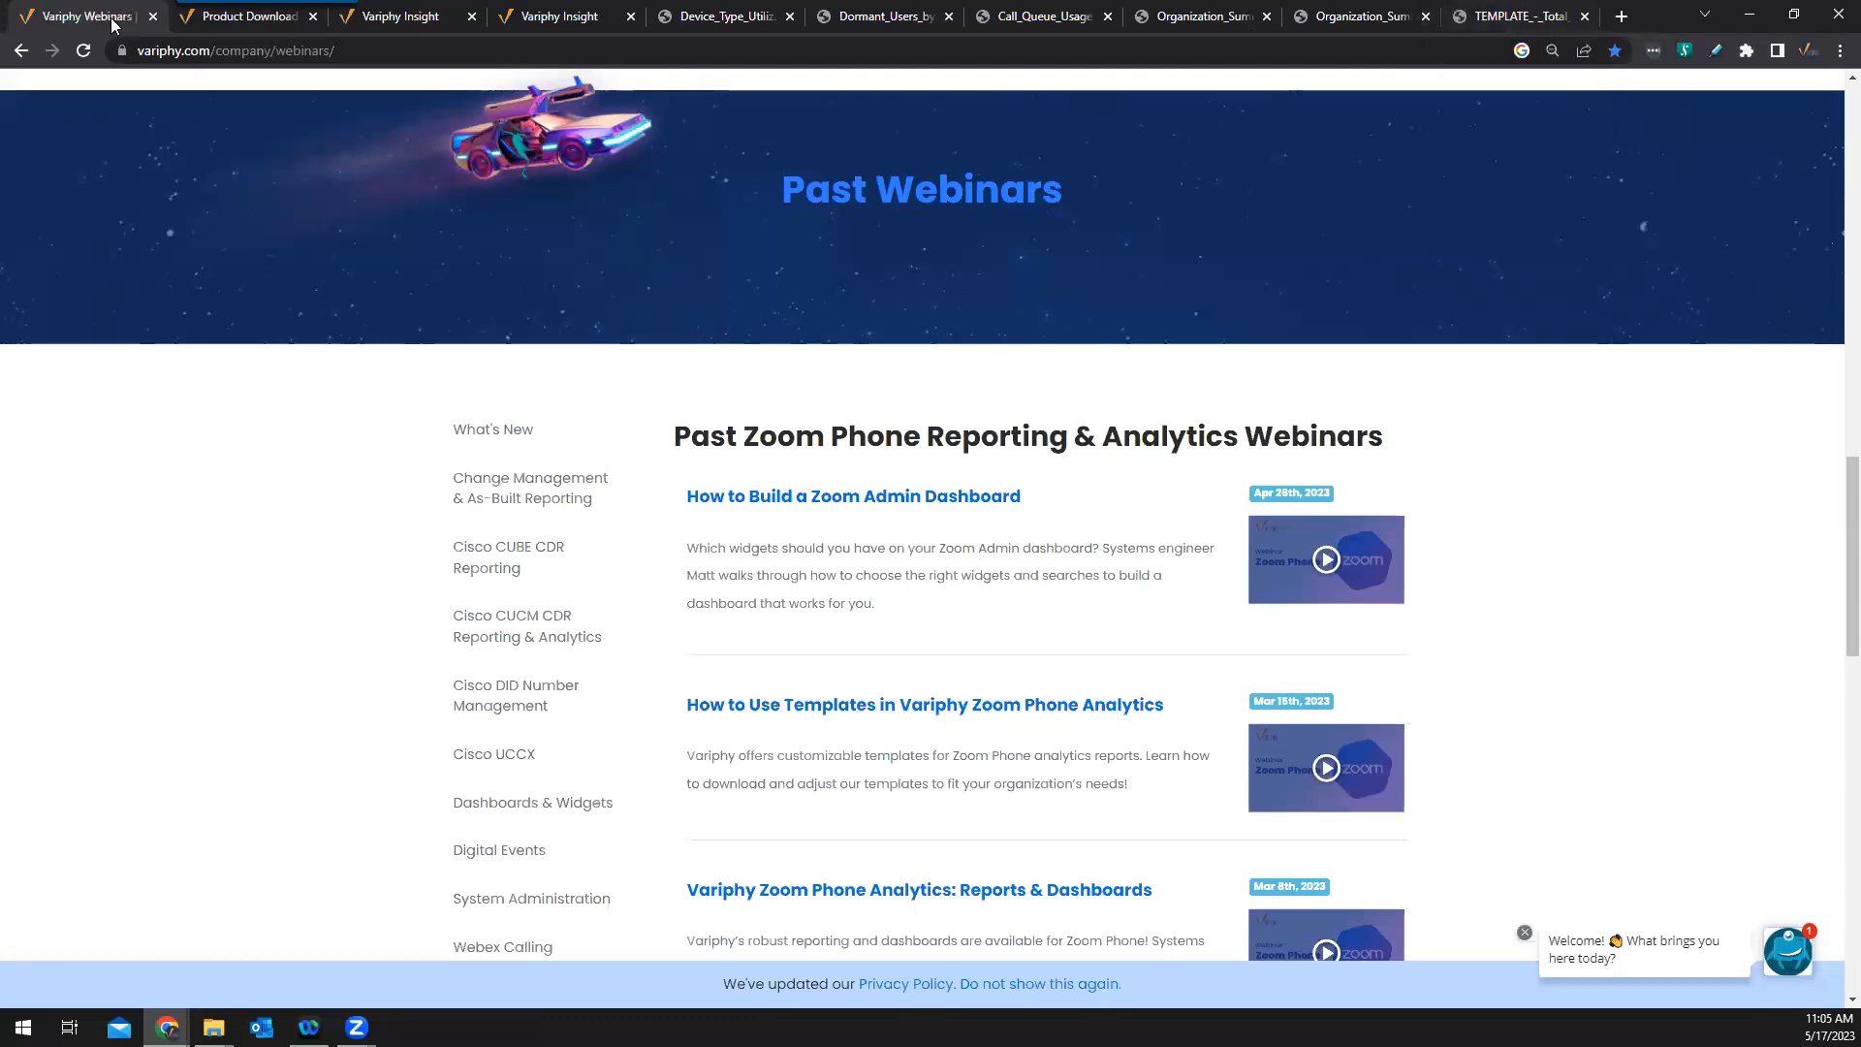
# View the Product Downloads page and examine the downloadable report templates for each platform, including Zoom Phone
pyautogui.click(252, 21)
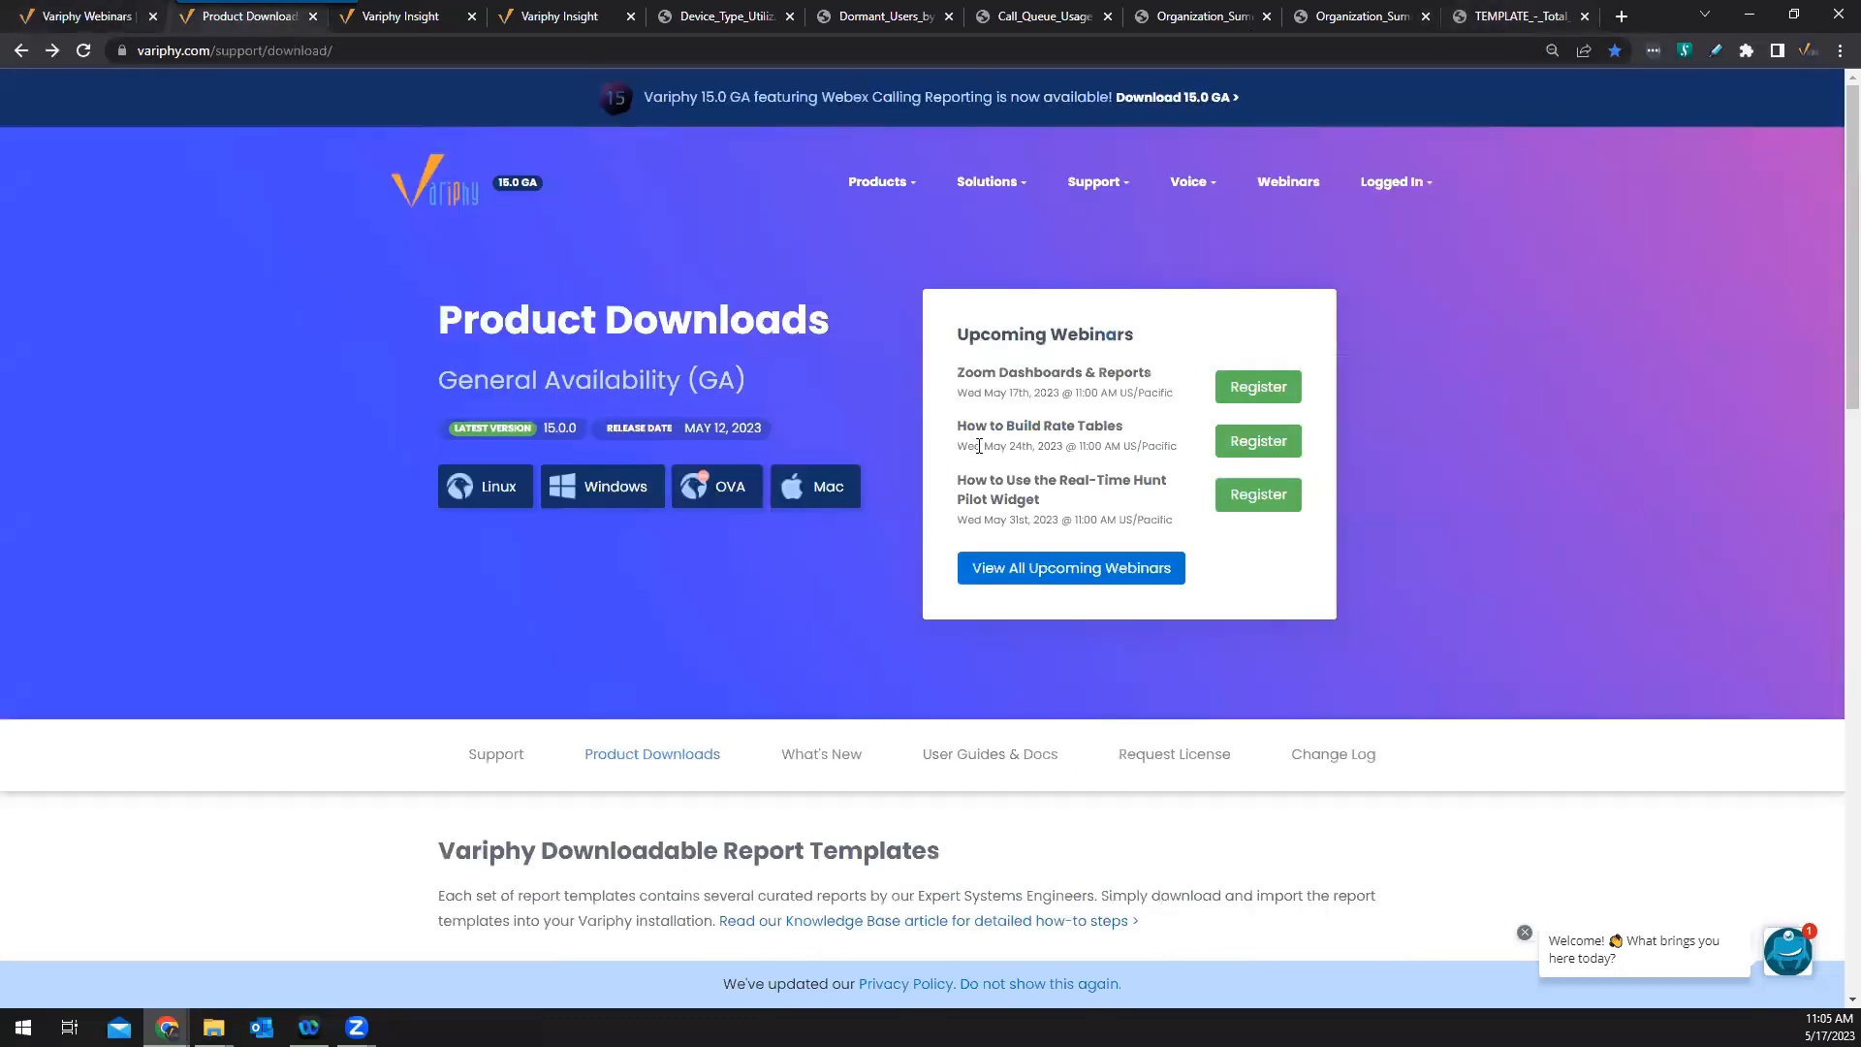
pyautogui.scroll(-3, 895, 248)
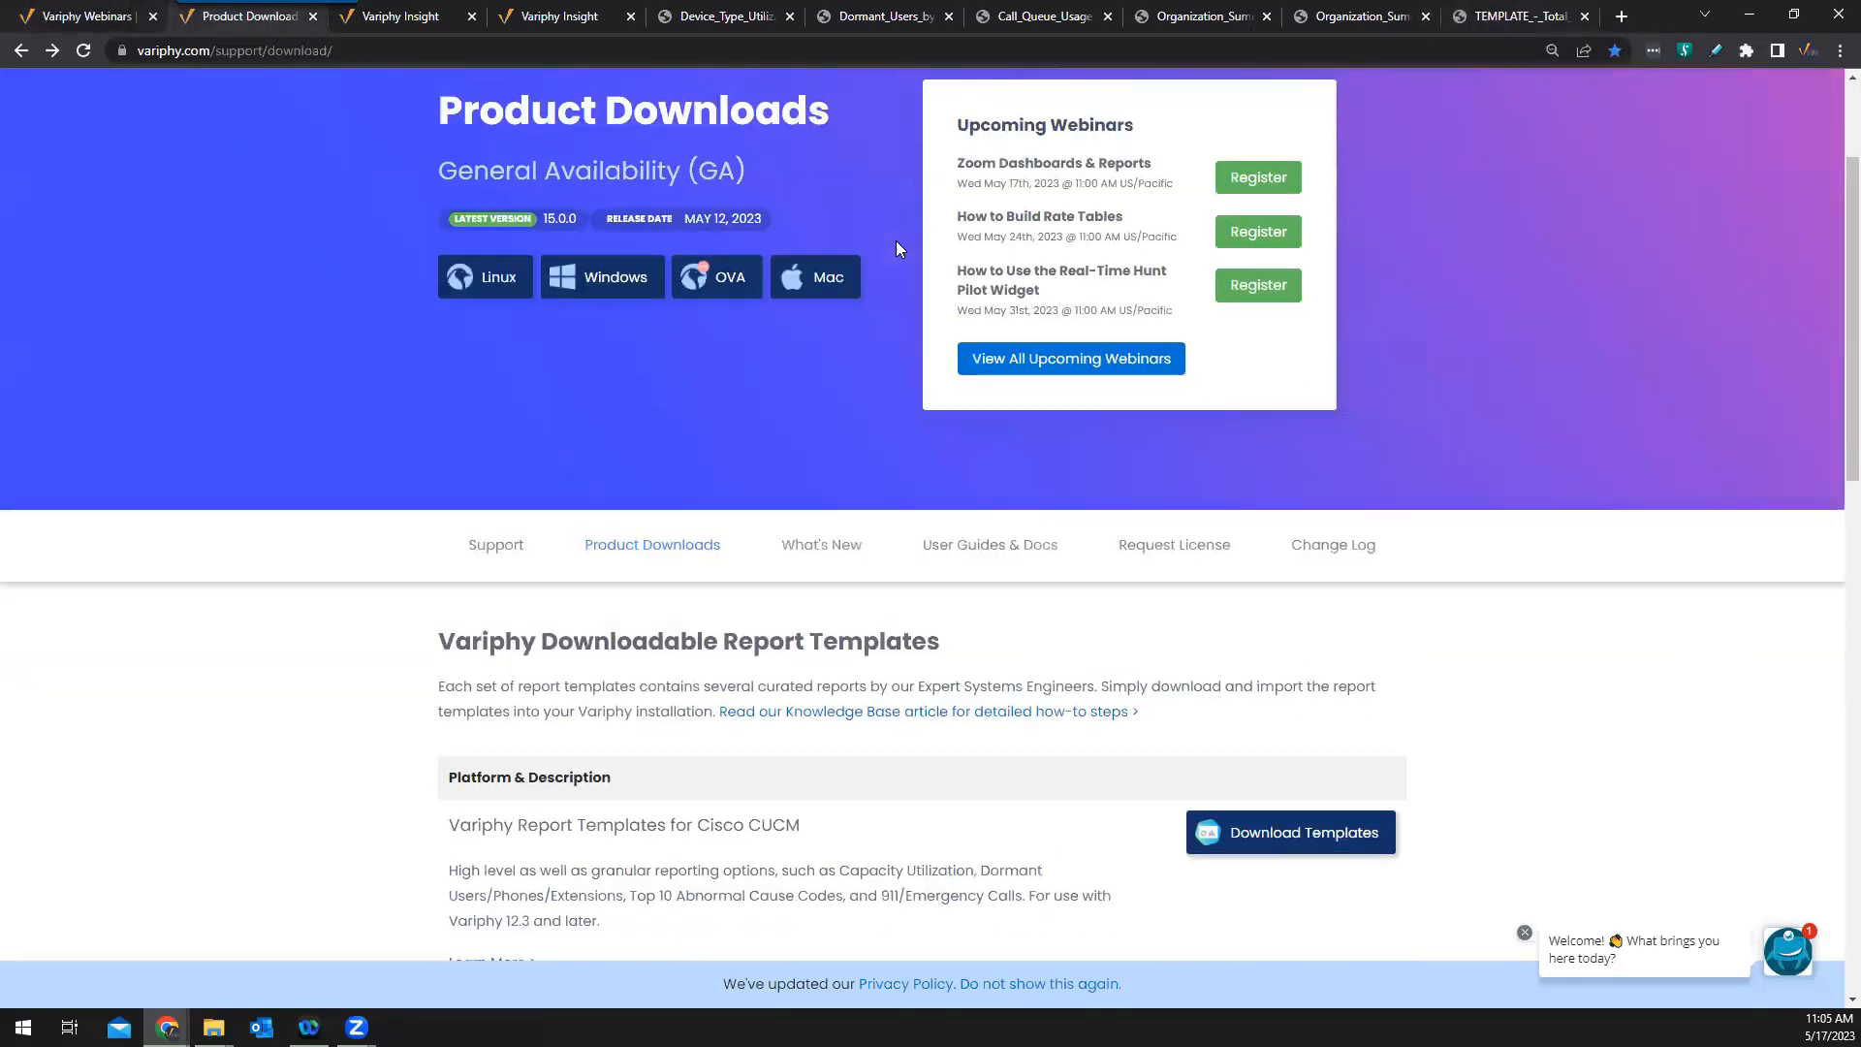
pyautogui.scroll(3, 896, 248)
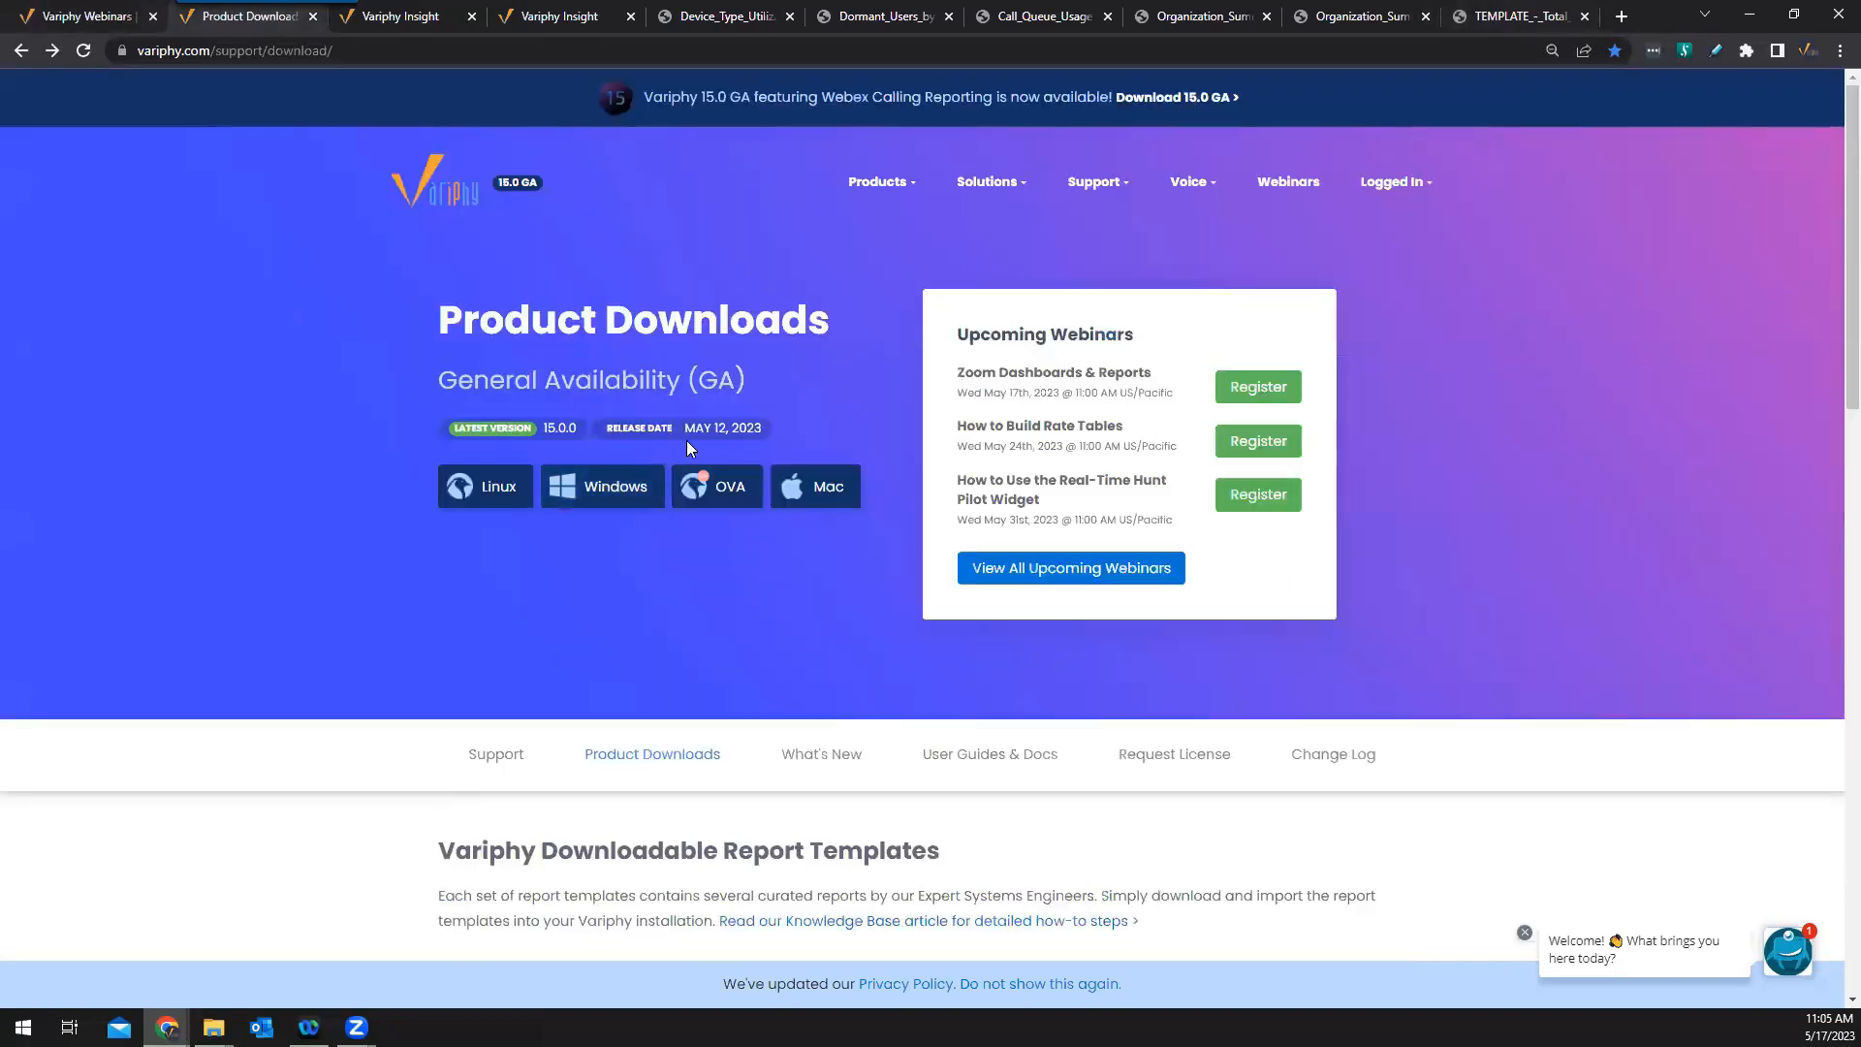
pyautogui.scroll(-6, 793, 602)
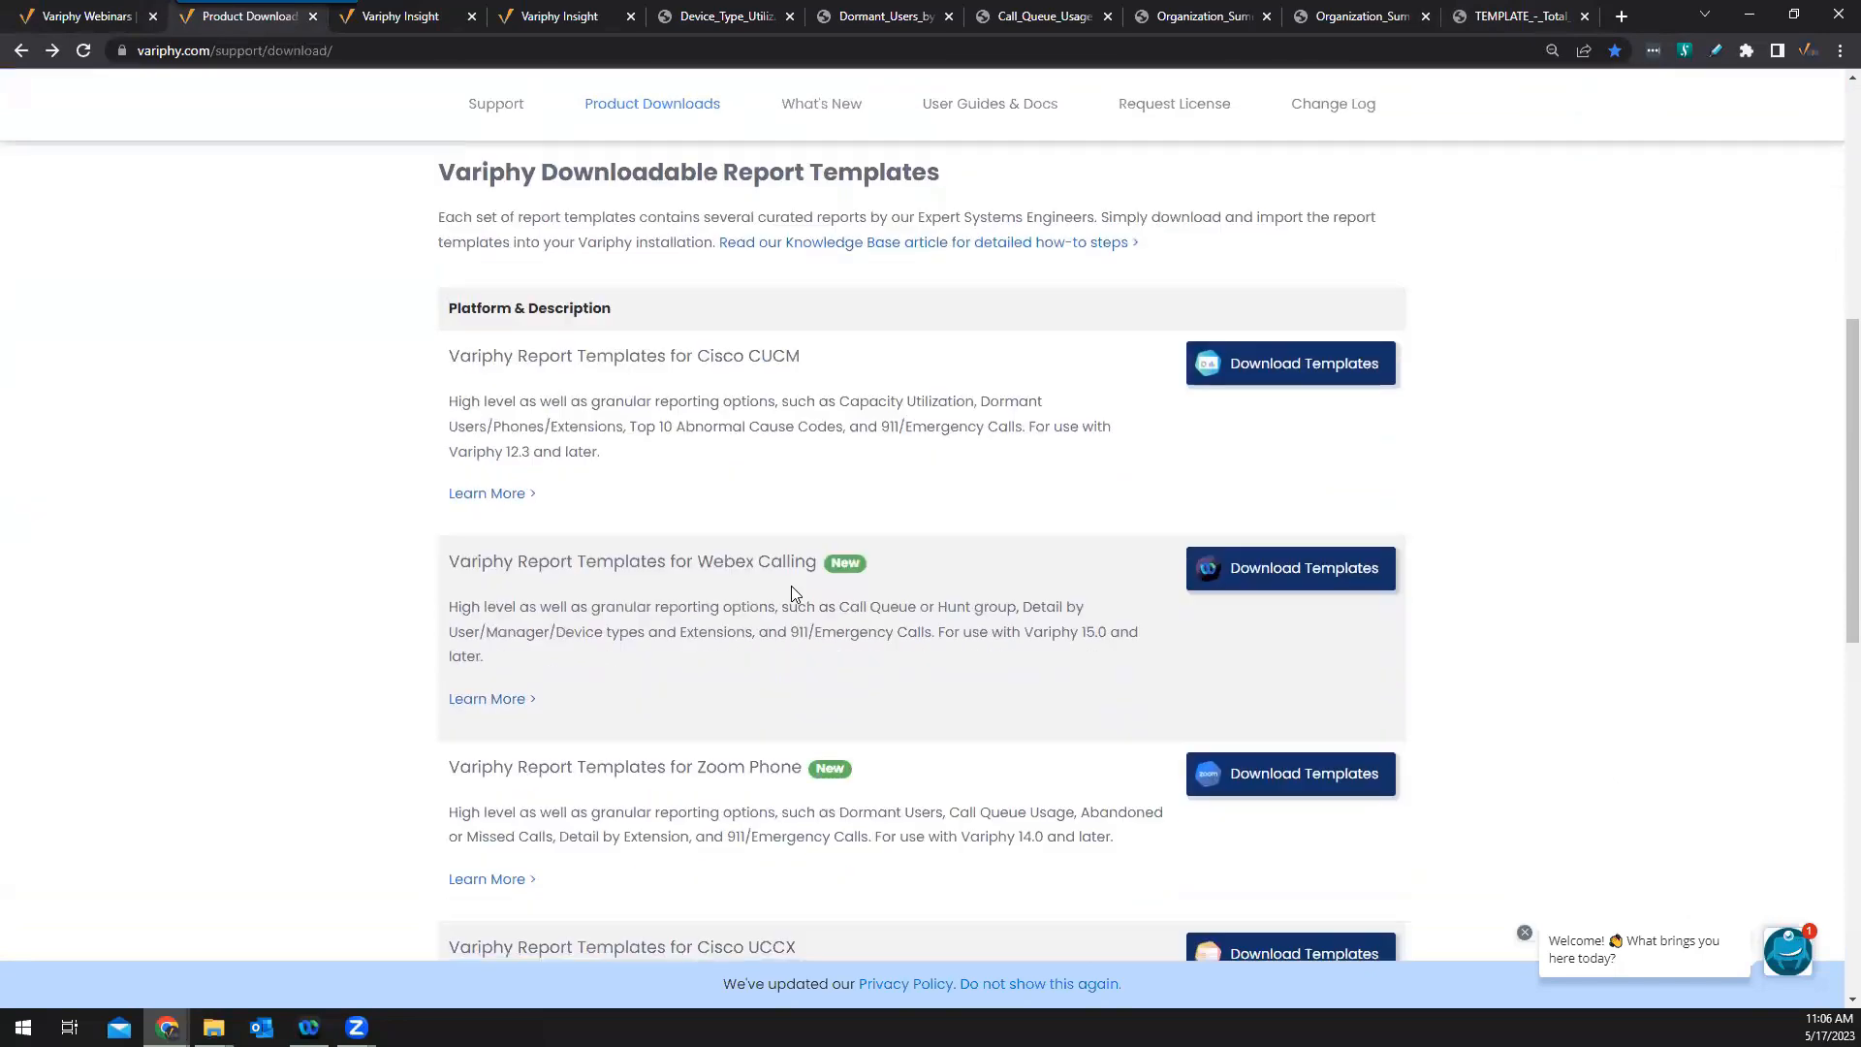
pyautogui.scroll(-3, 789, 583)
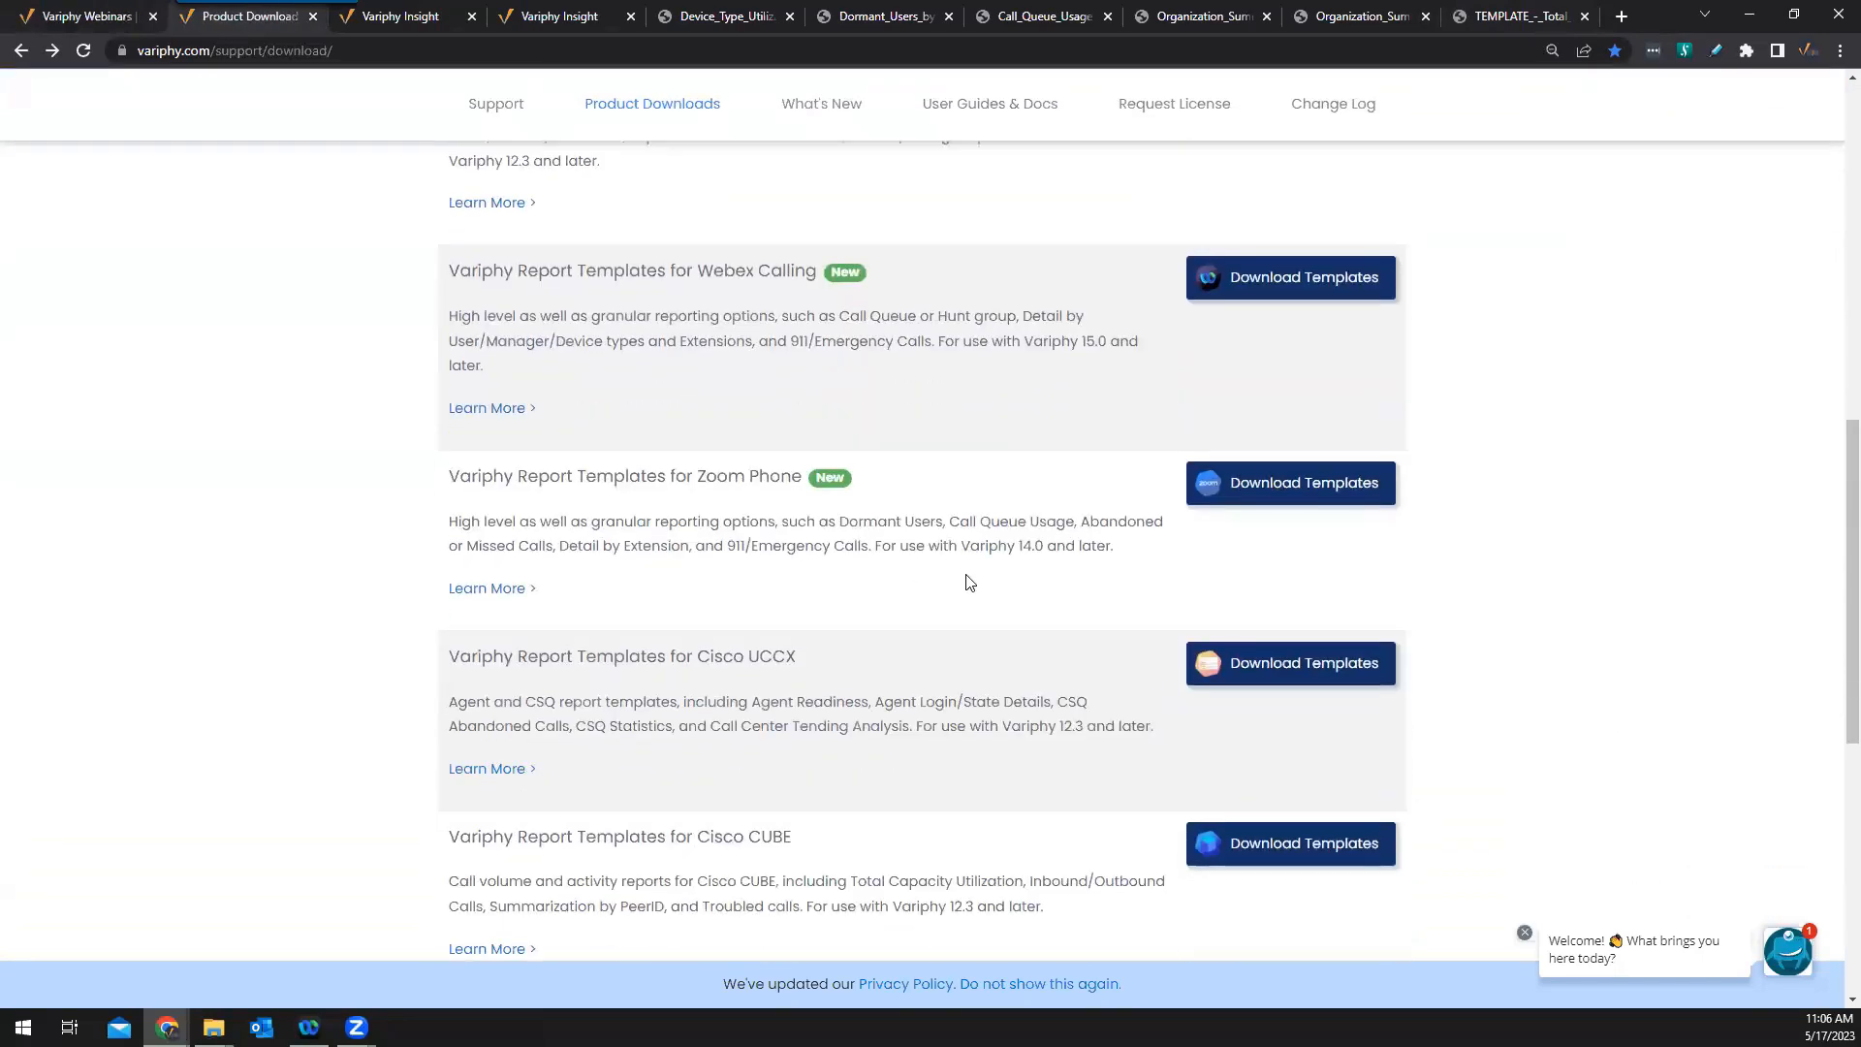
pyautogui.scroll(-2, 975, 576)
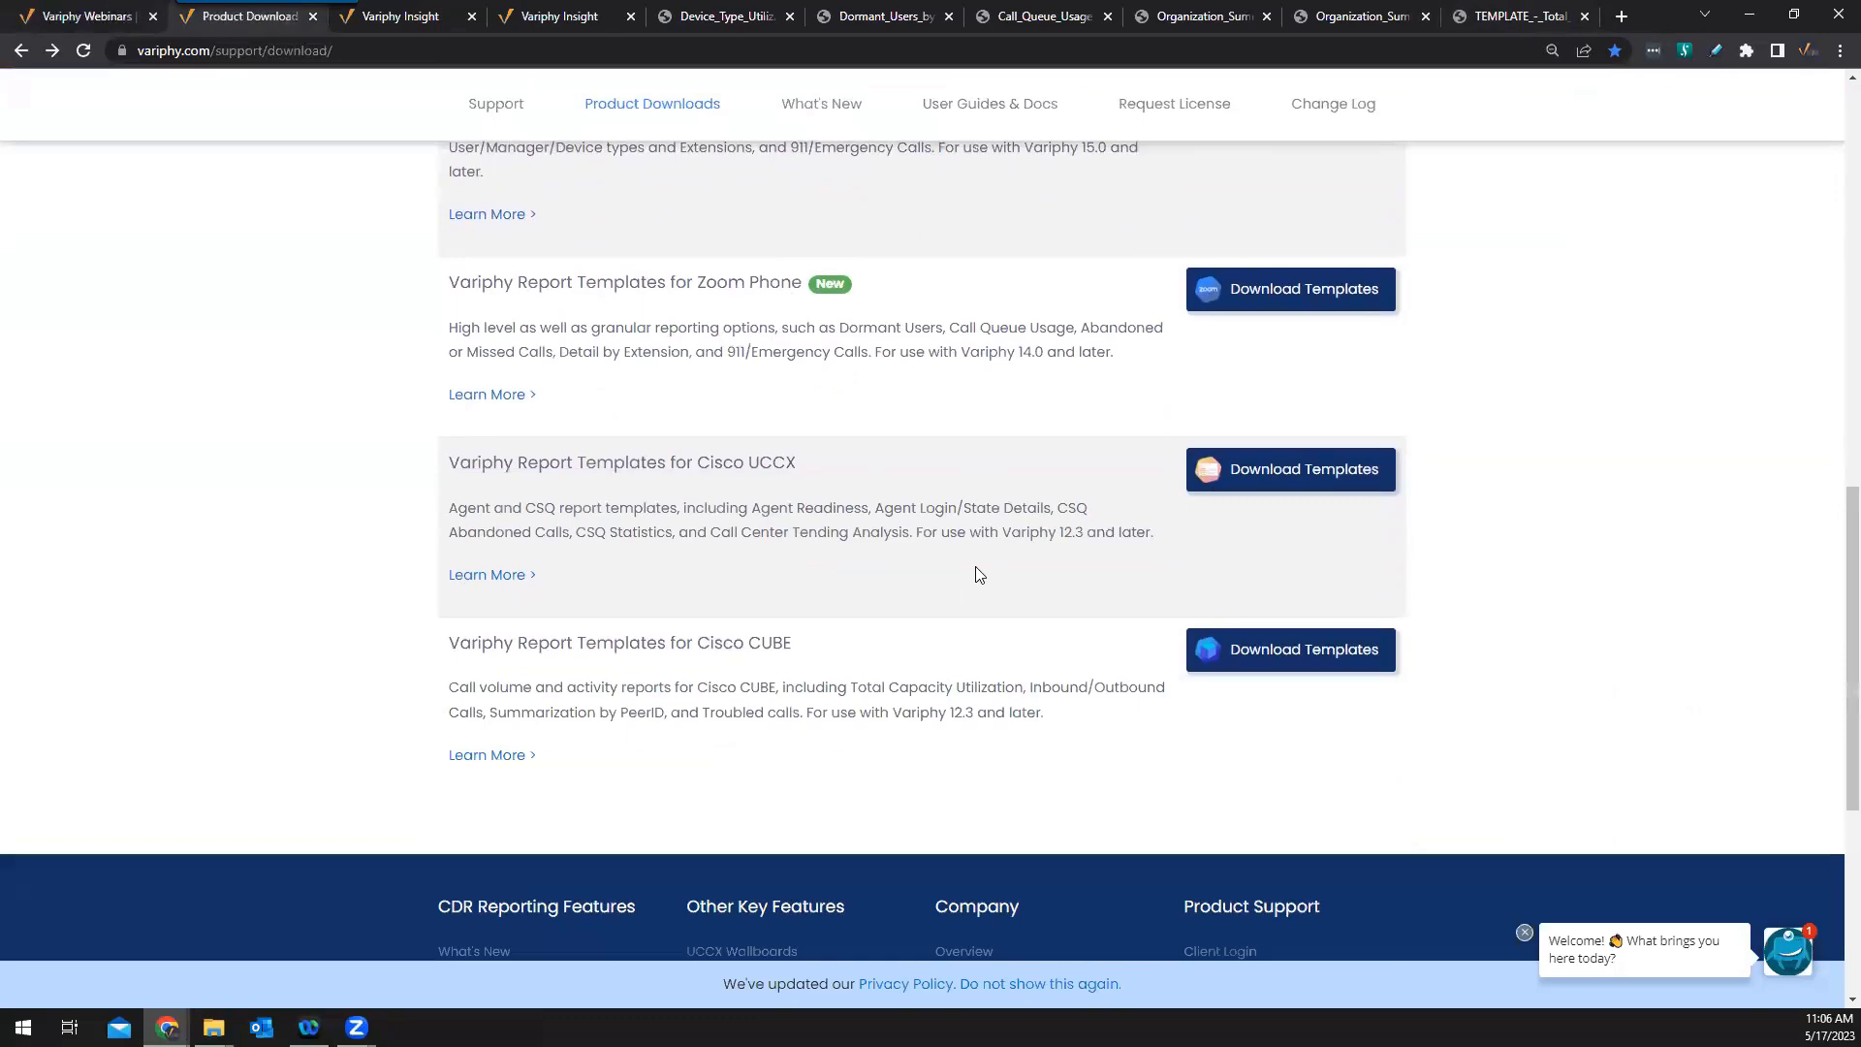
pyautogui.scroll(4, 983, 574)
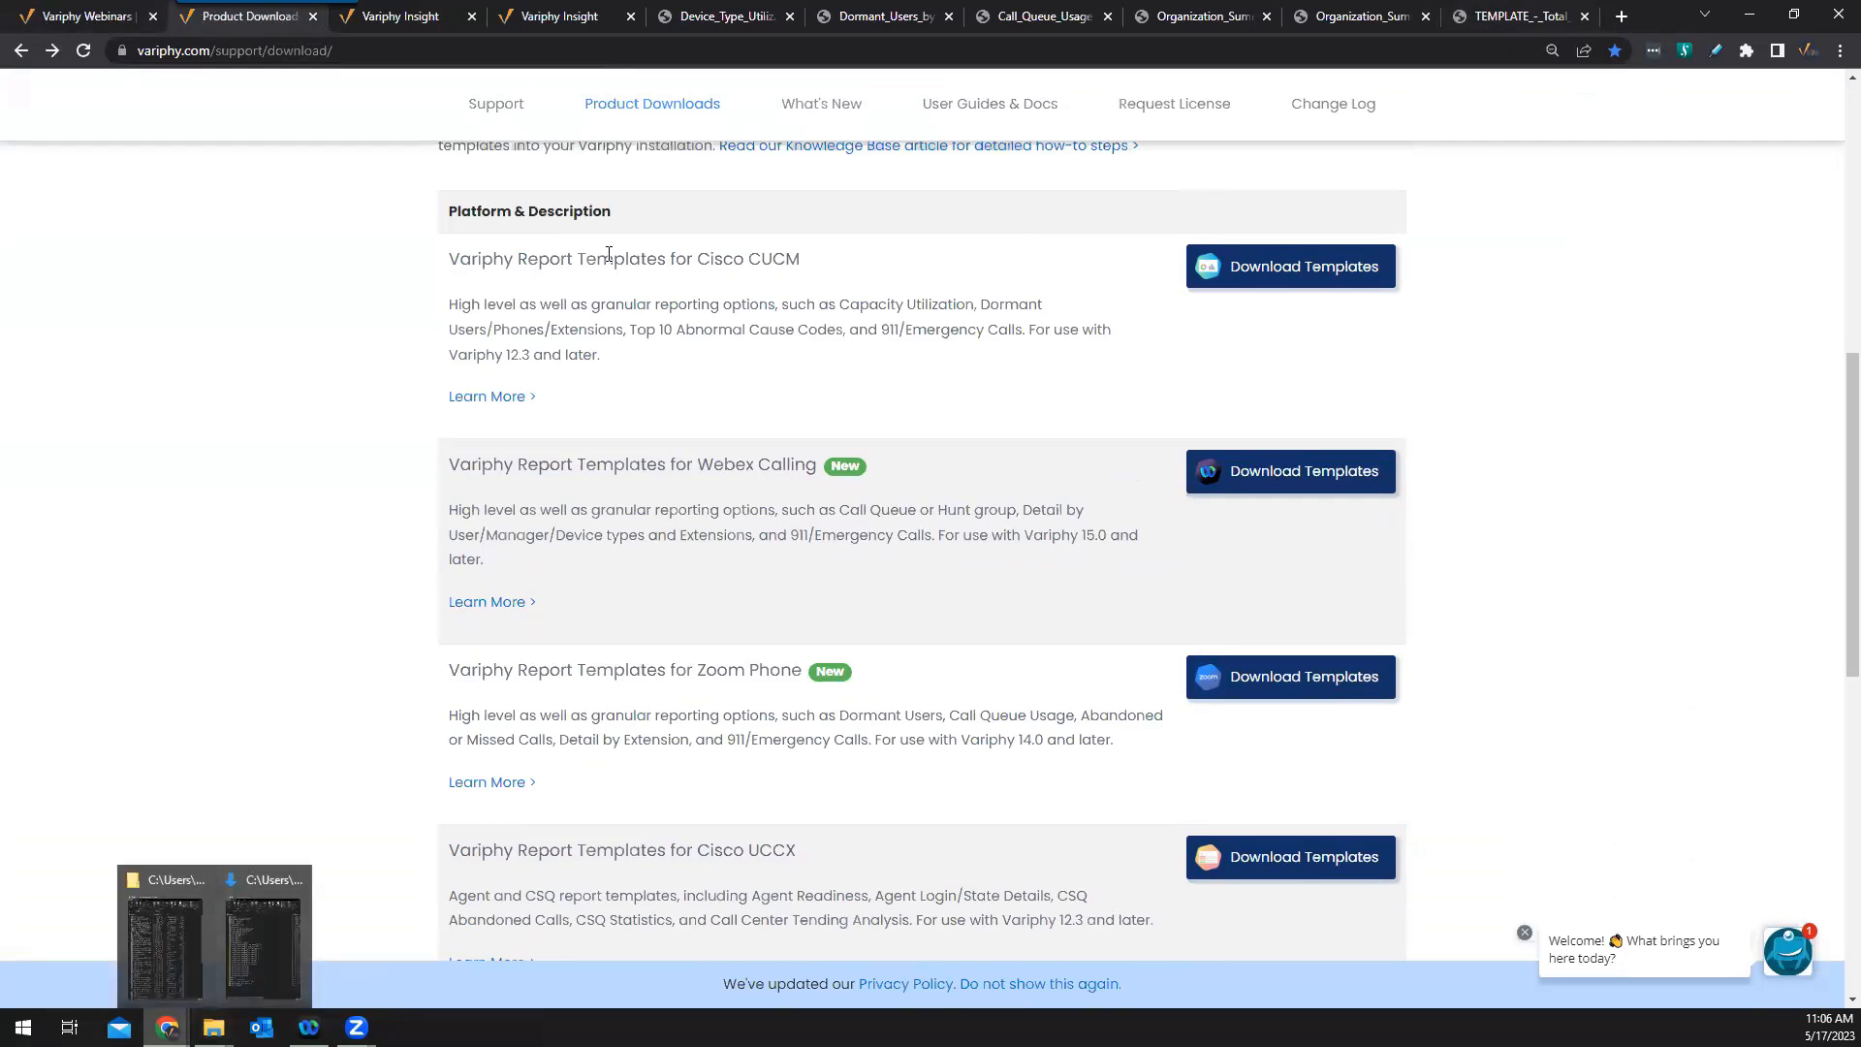
# Return to the Zoom Calling reports list, start a report import and browse for the import files
pyautogui.click(460, 17)
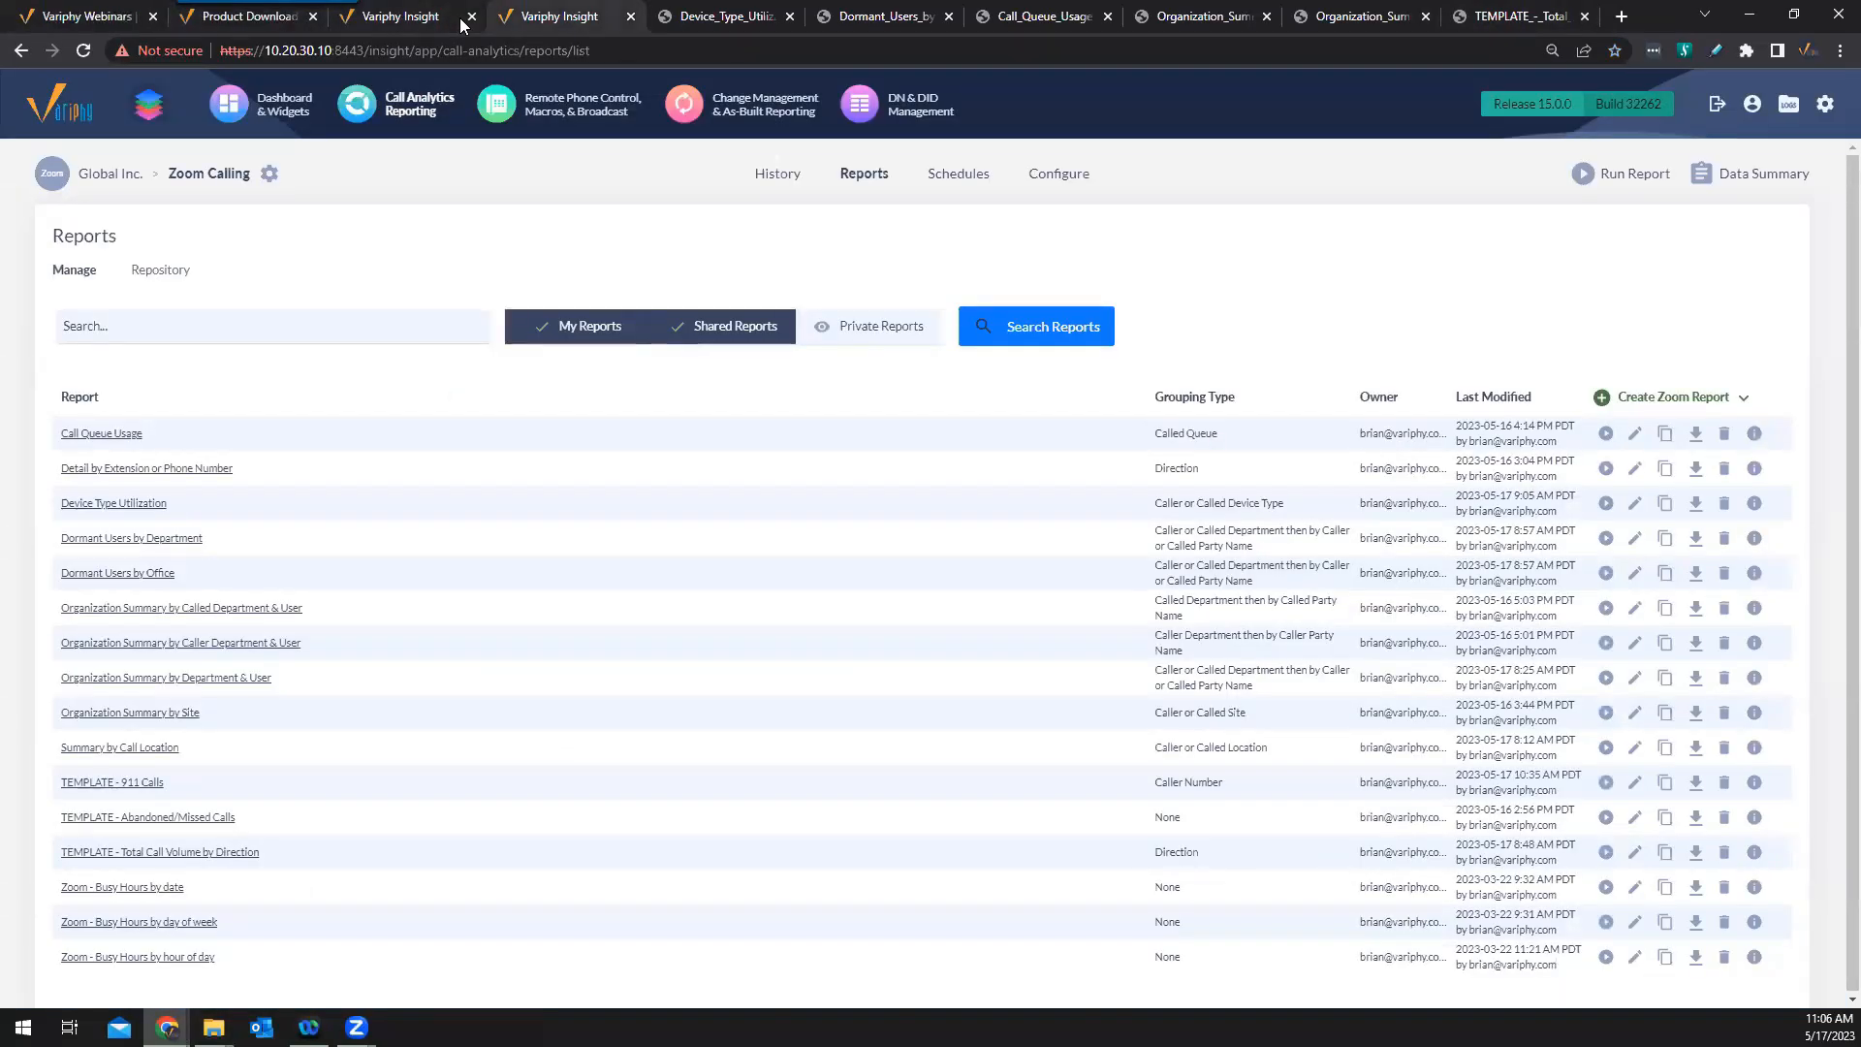
pyautogui.click(1742, 397)
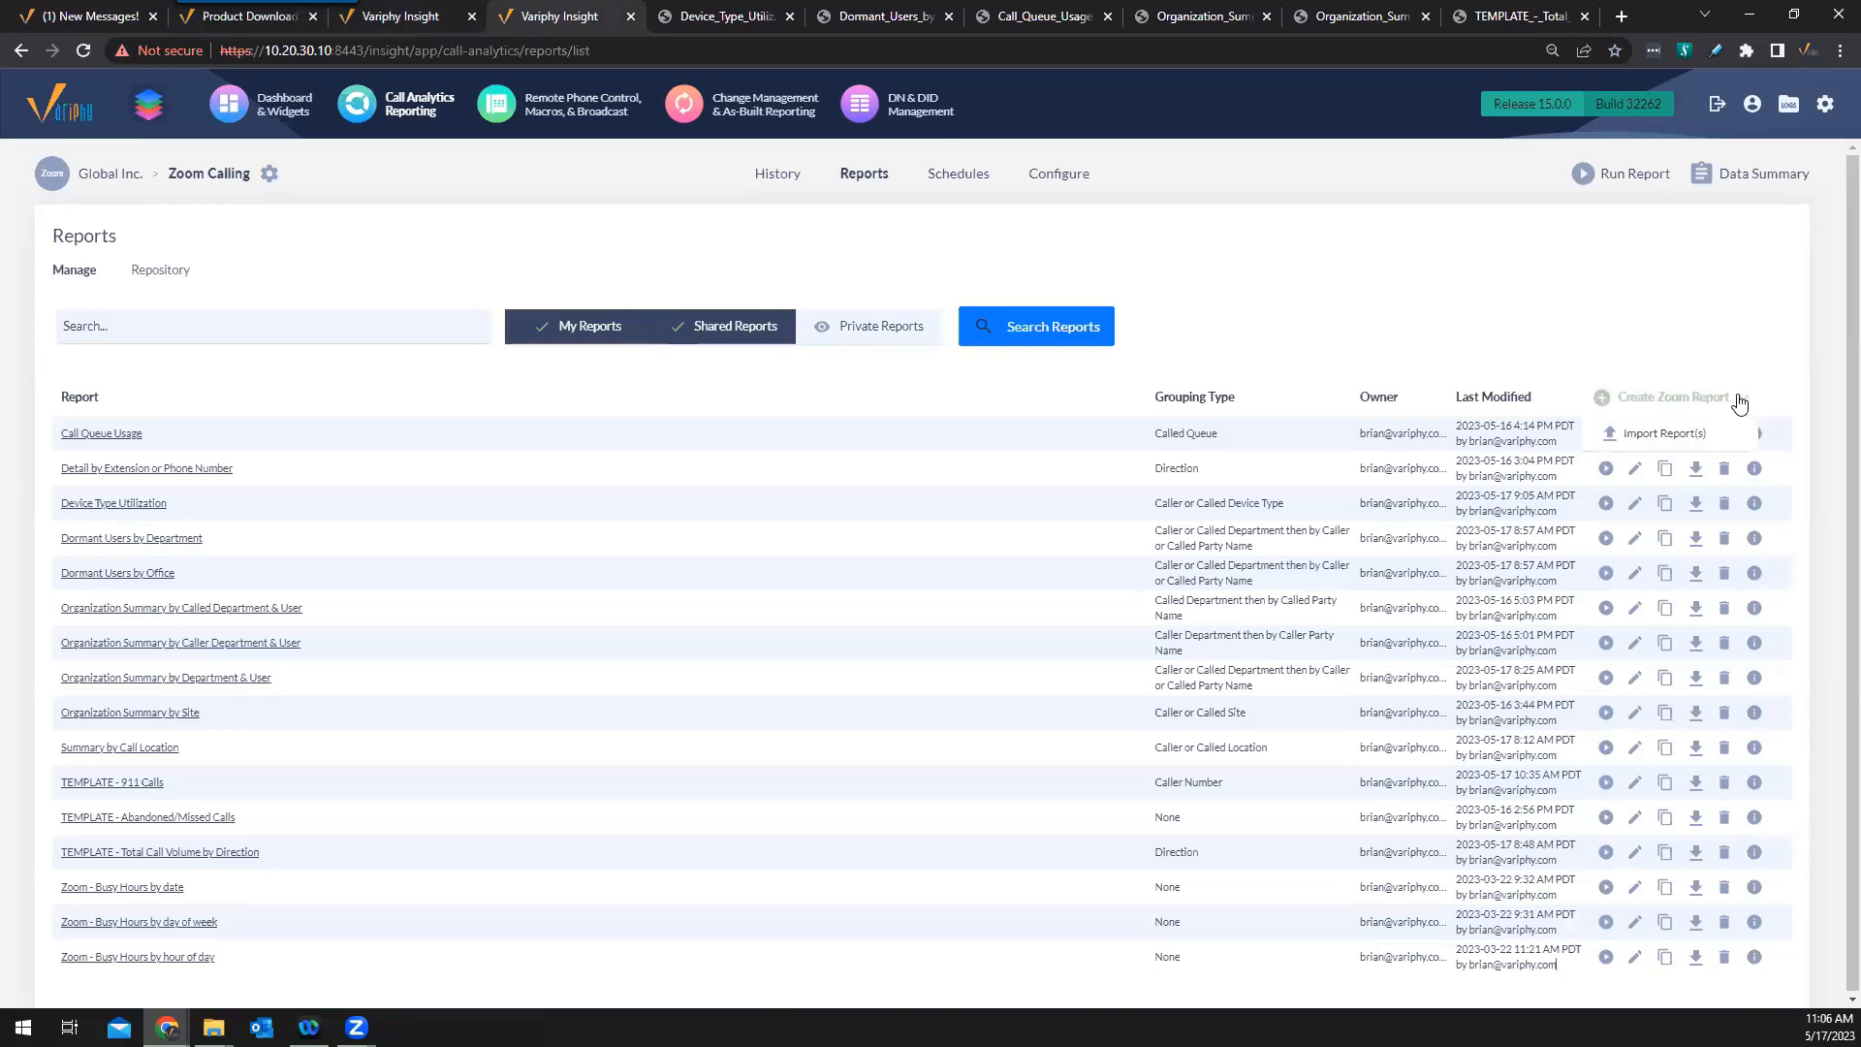
pyautogui.click(1648, 433)
pyautogui.click(804, 555)
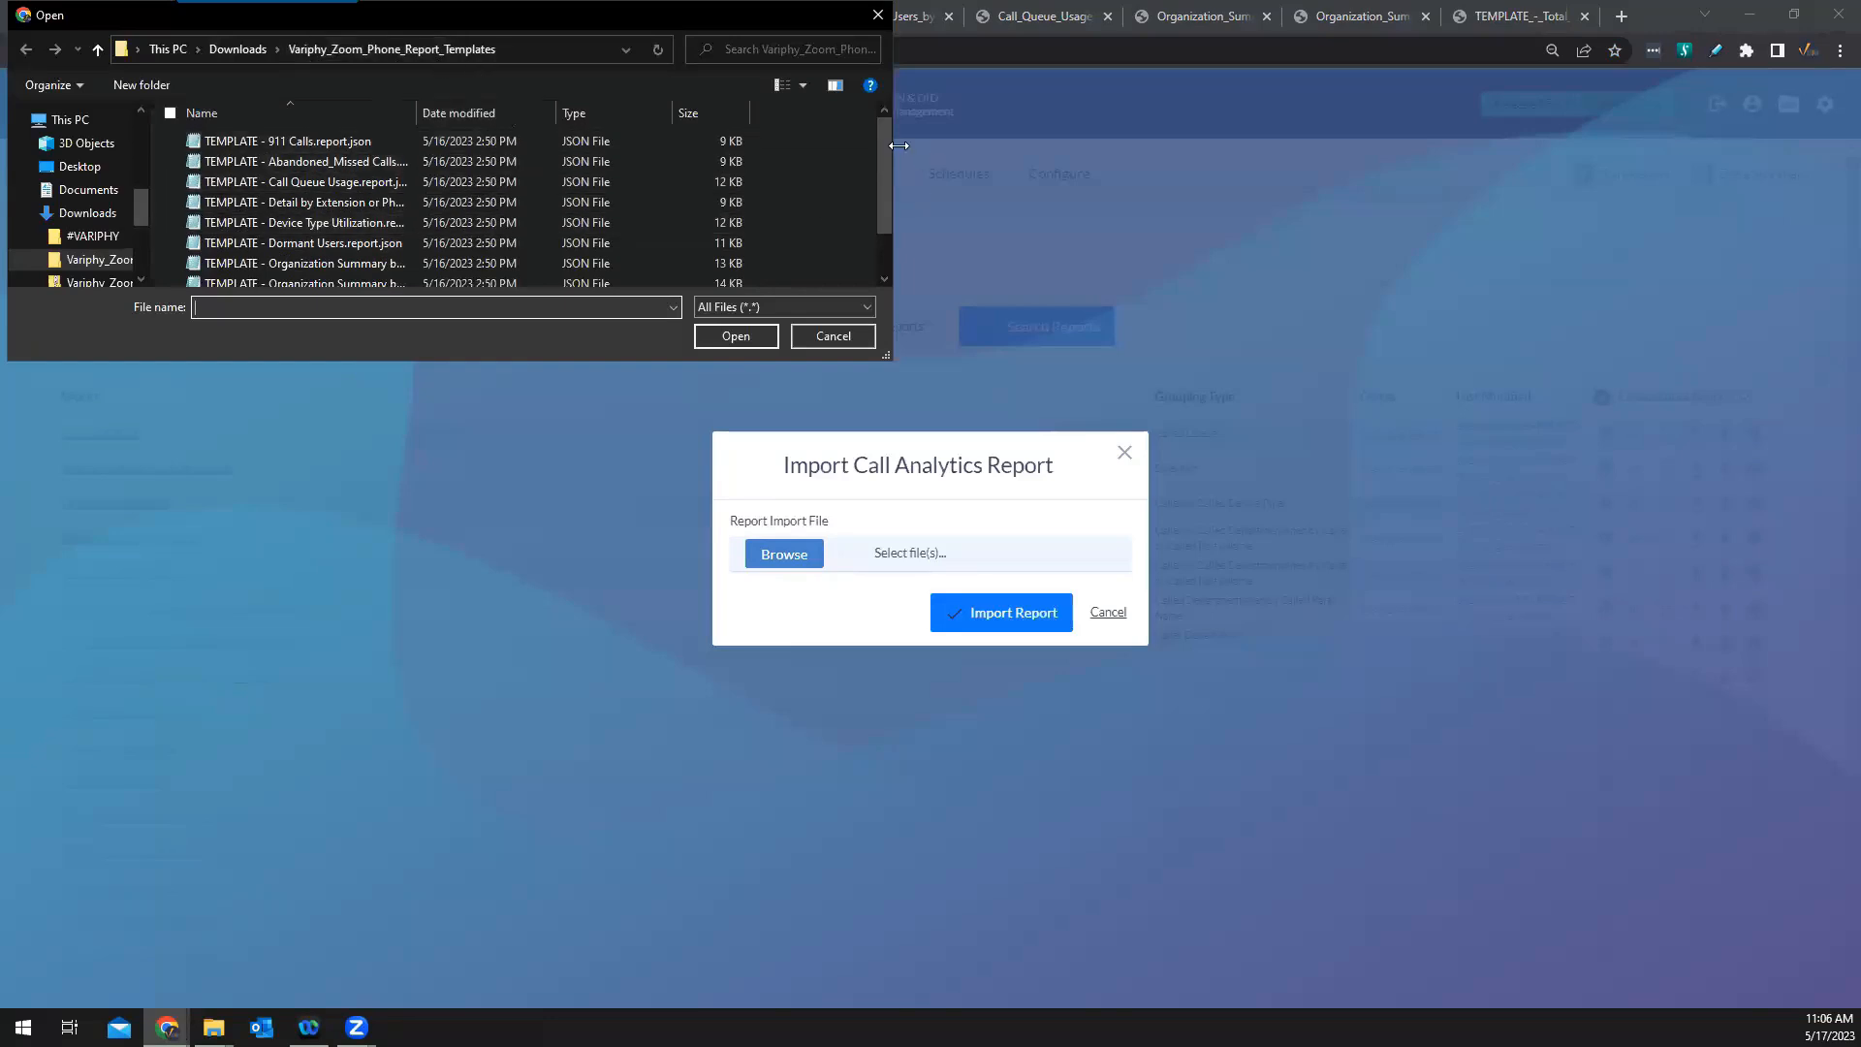
# Examine the report files in the Variphy_Zoom_Phone_Report_Templates folder with their full names shown, and cancel the import without choosing any
pyautogui.moveTo(885, 153)
pyautogui.mouseDown()
pyautogui.moveTo(890, 208)
pyautogui.moveTo(888, 159)
pyautogui.mouseUp()
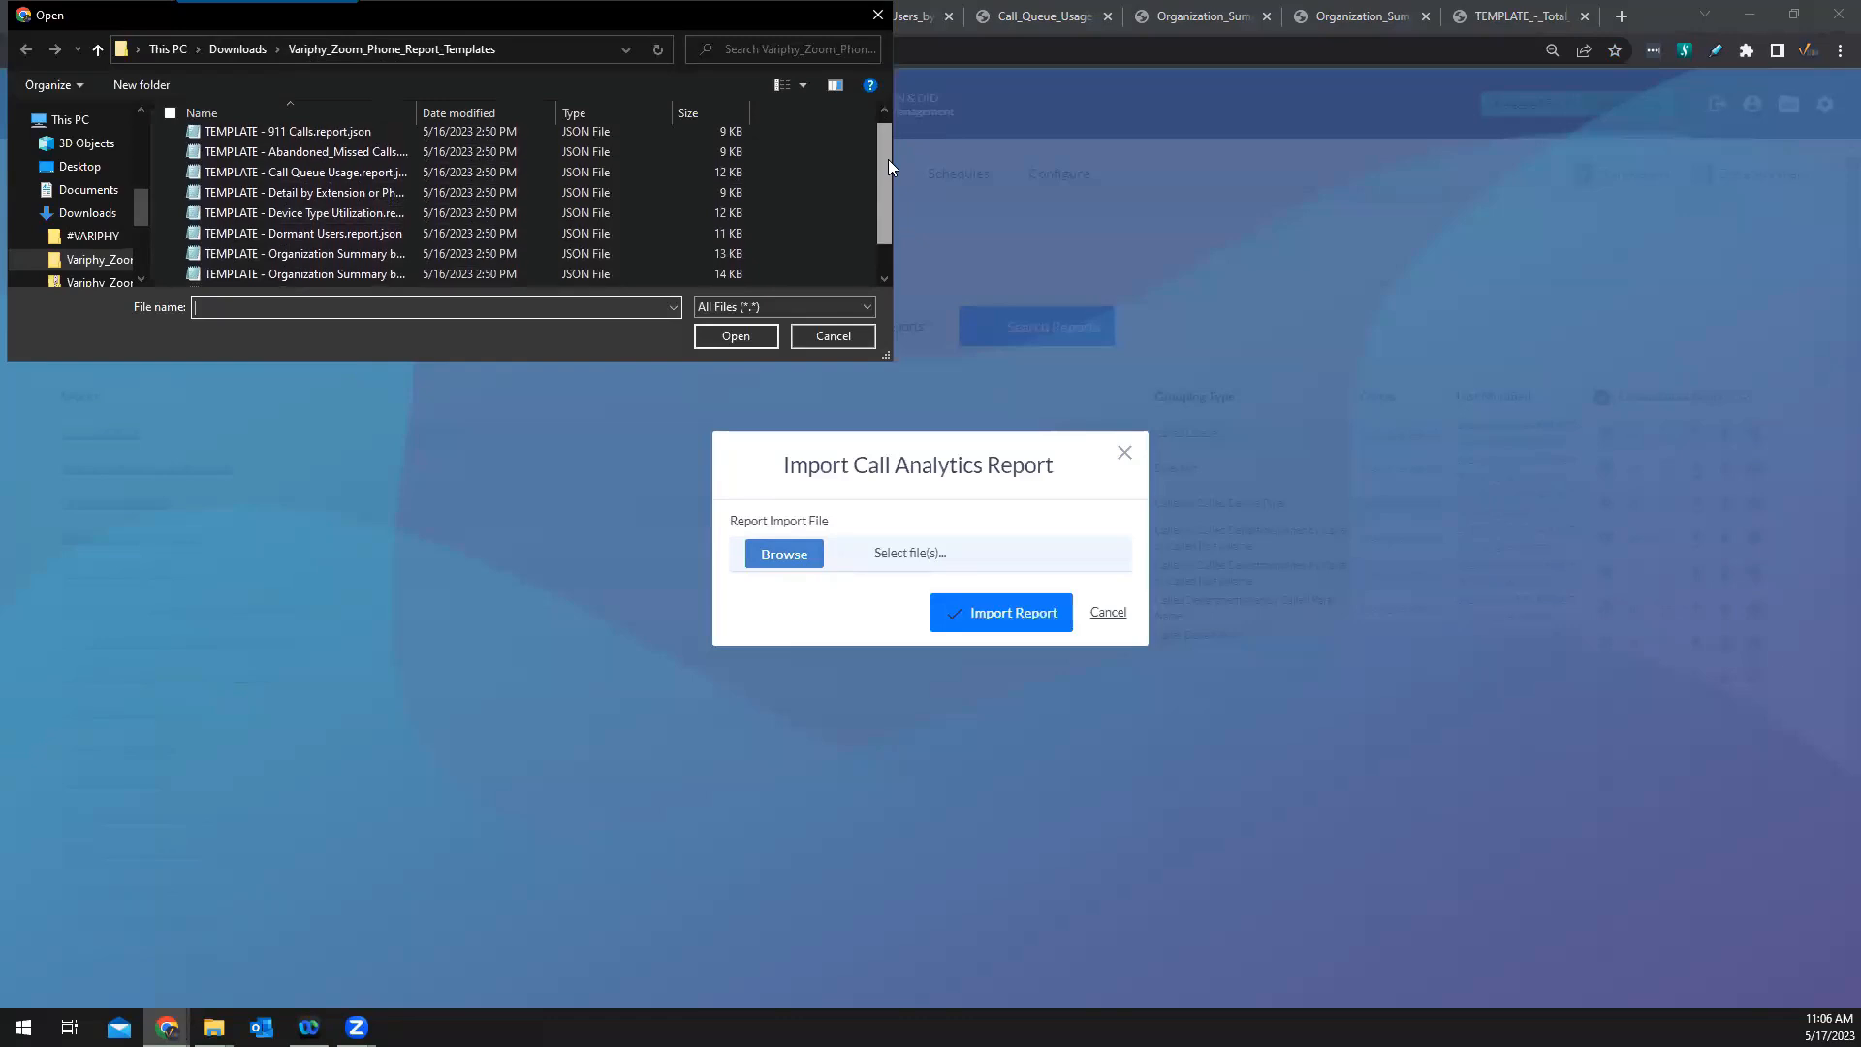
pyautogui.doubleClick(417, 112)
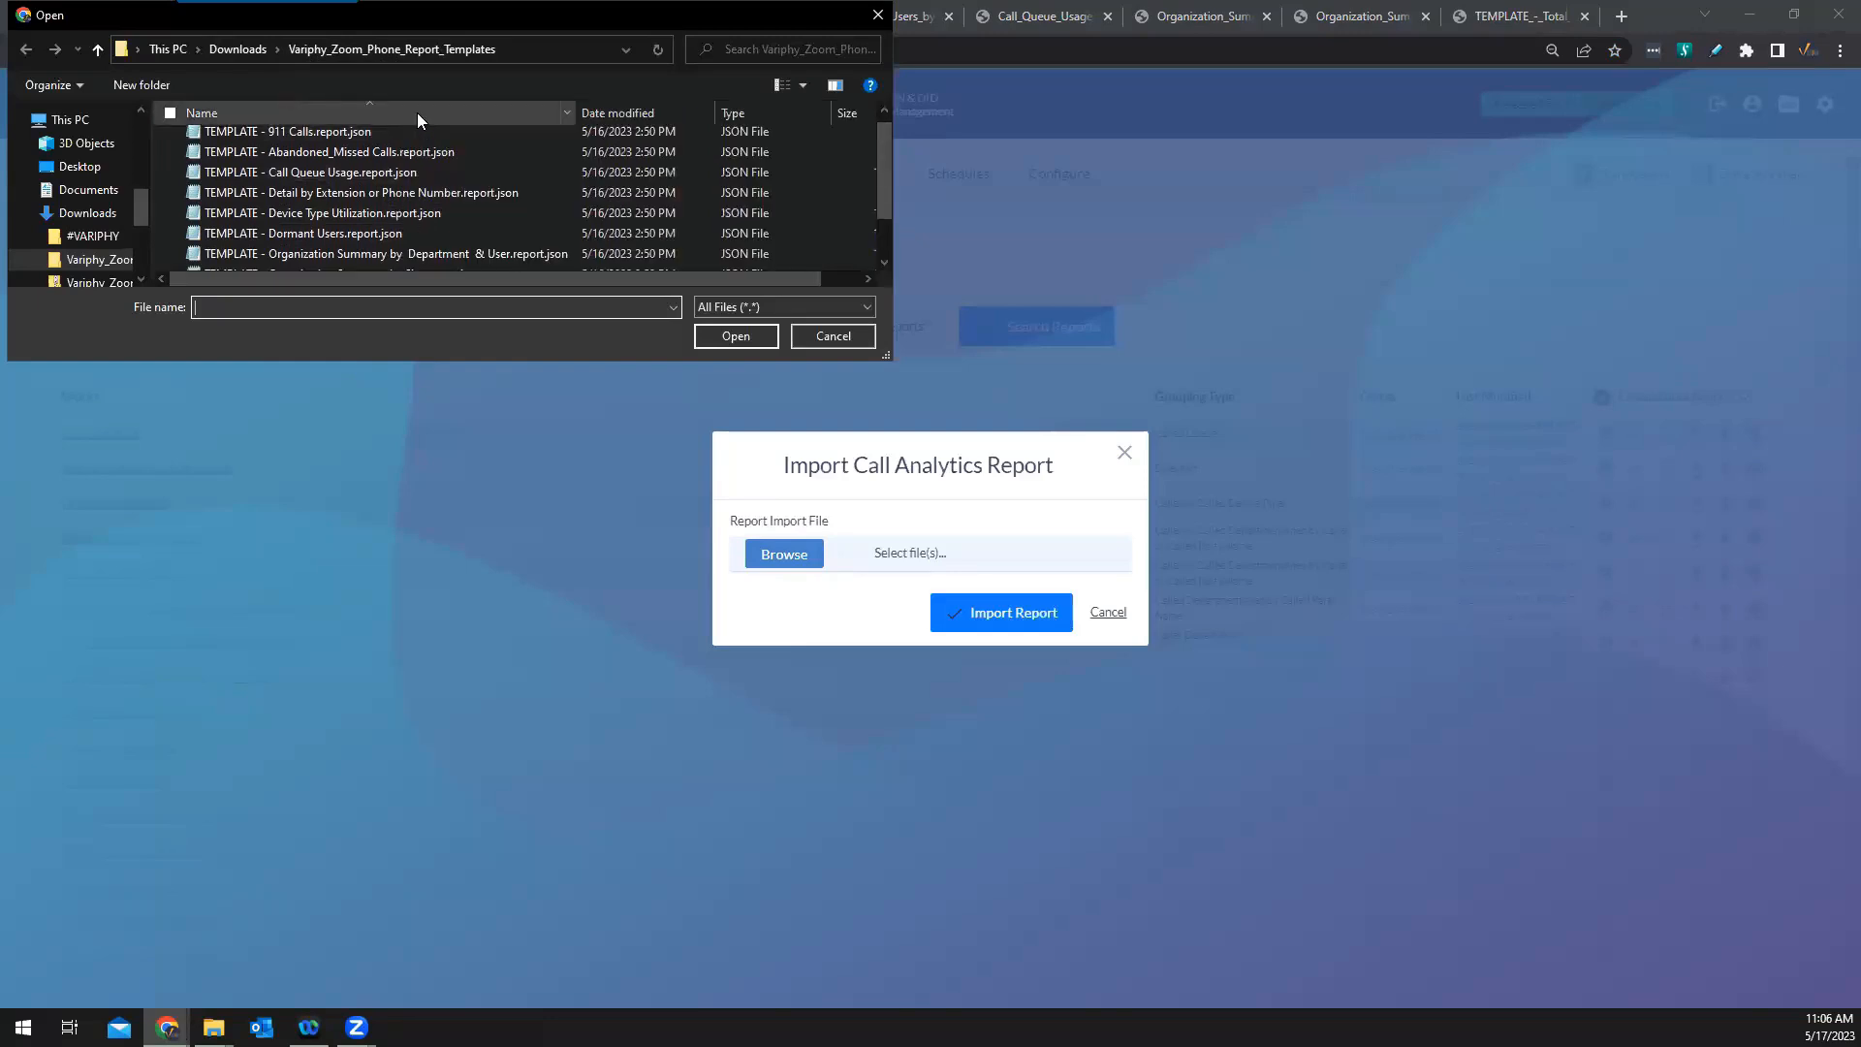
pyautogui.click(876, 151)
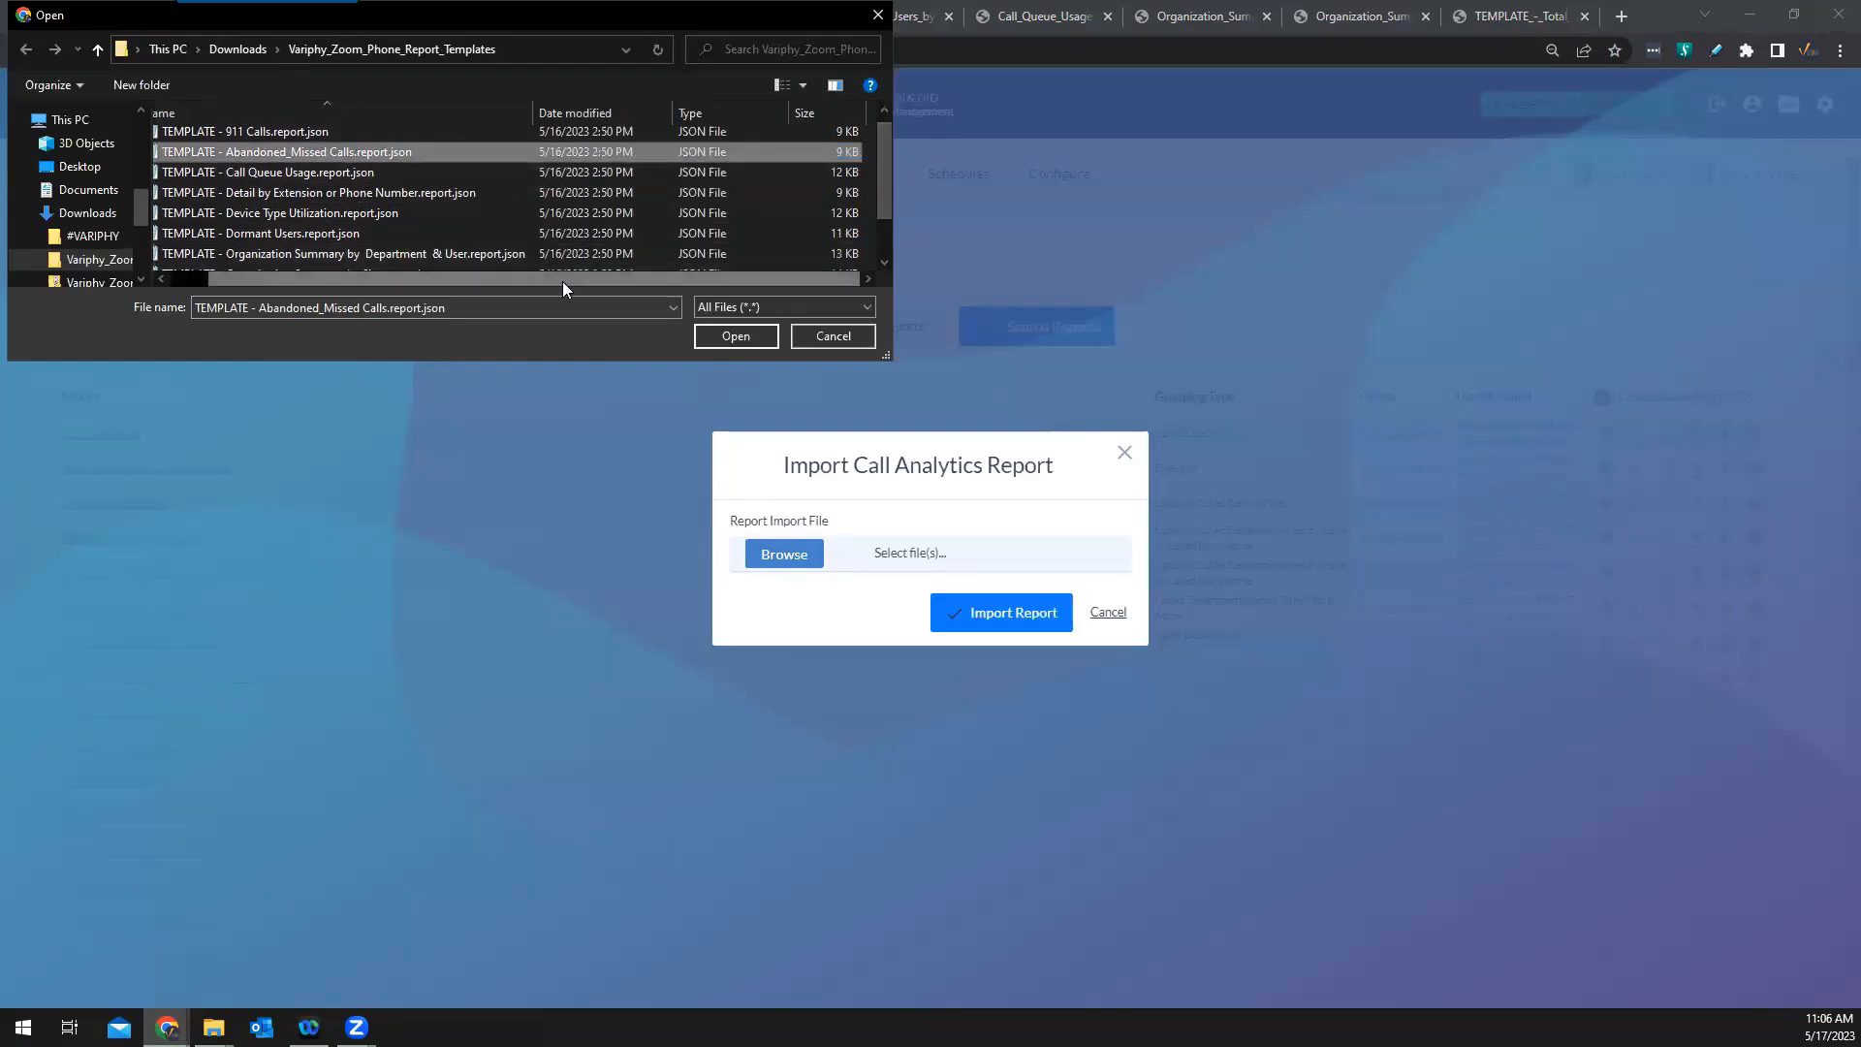
pyautogui.moveTo(563, 281); pyautogui.dragTo(524, 283)
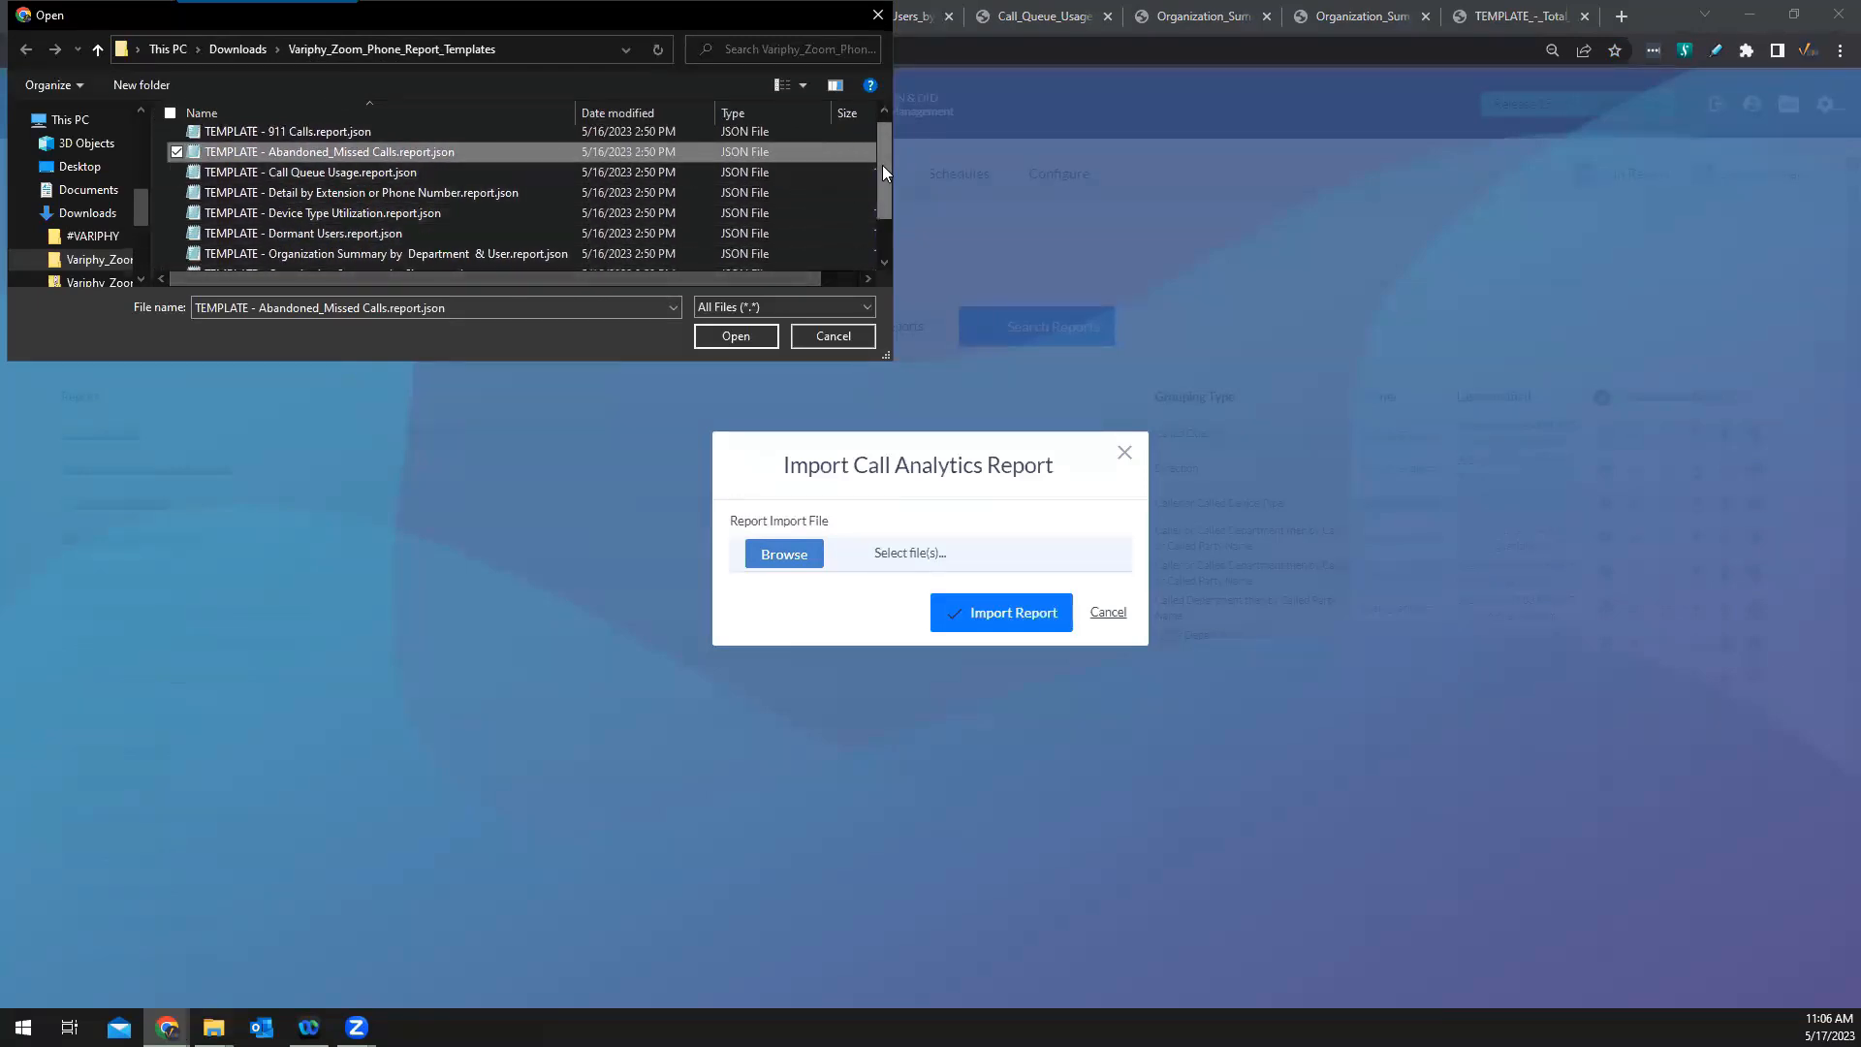
pyautogui.moveTo(883, 165); pyautogui.dragTo(882, 169)
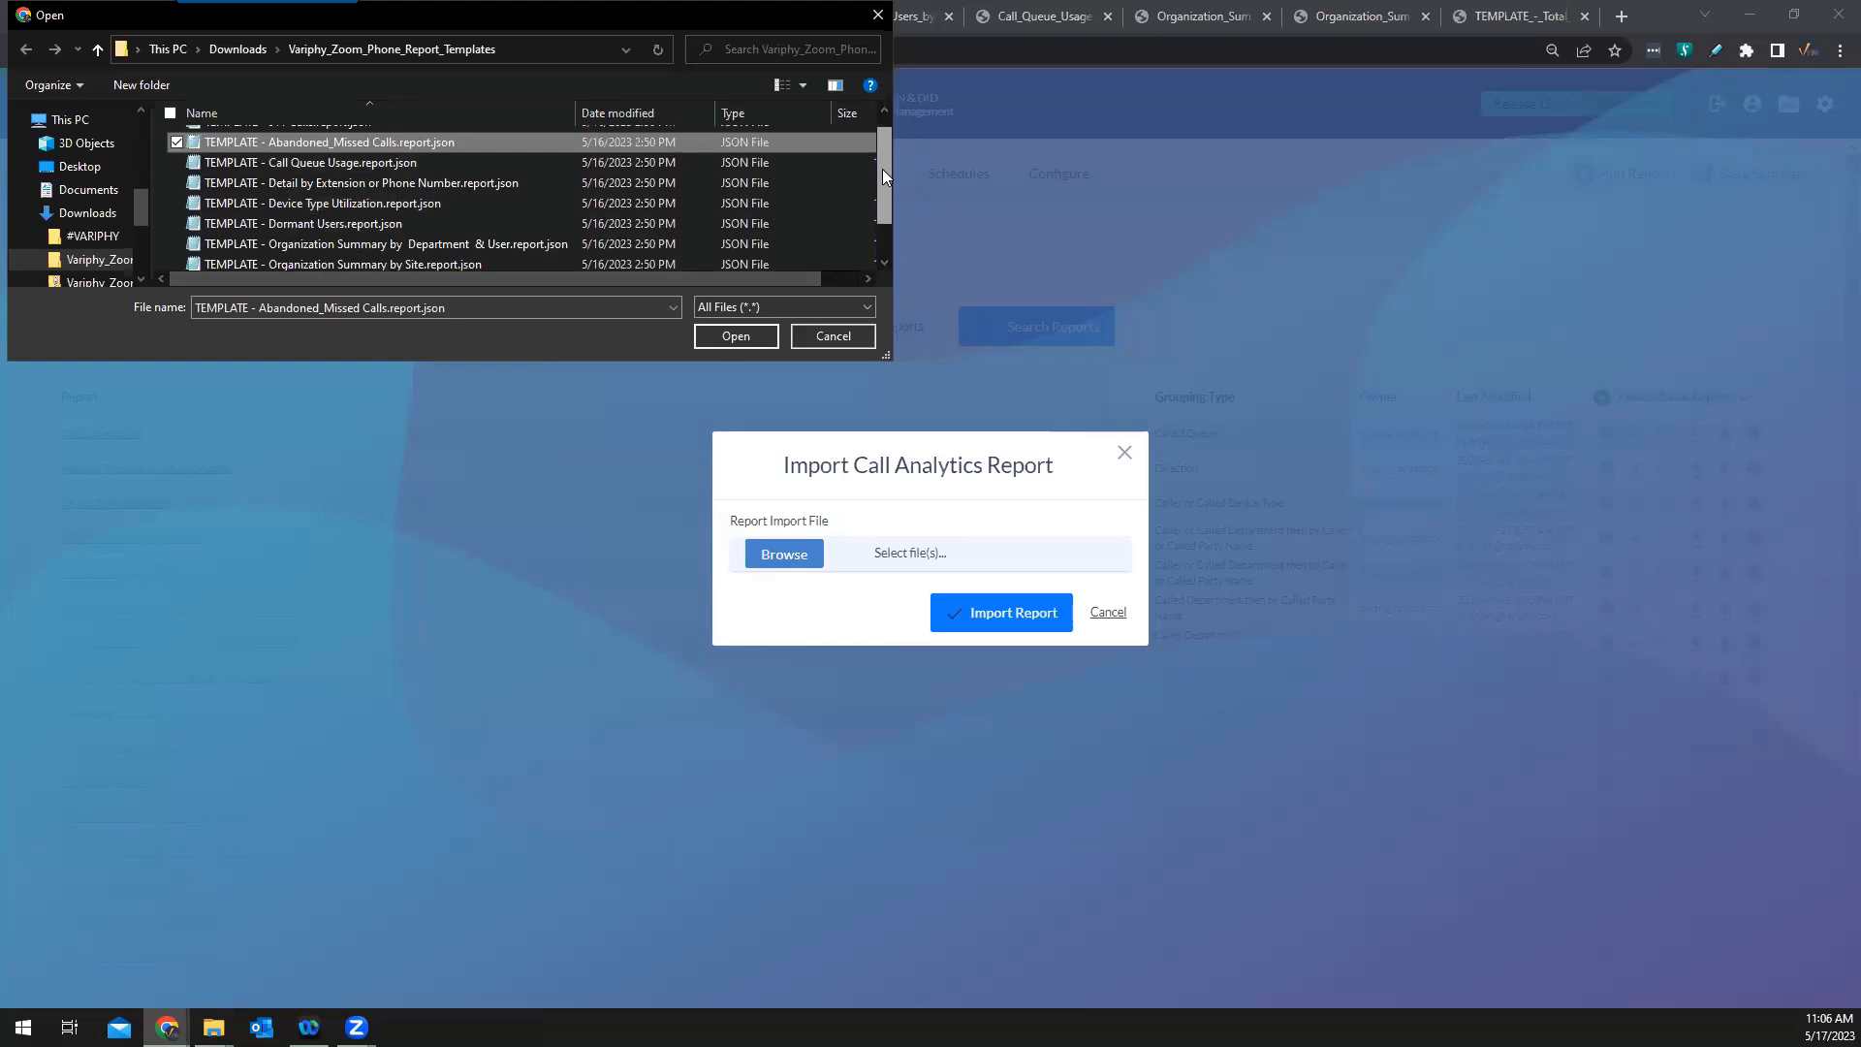
pyautogui.moveTo(882, 168); pyautogui.dragTo(882, 168)
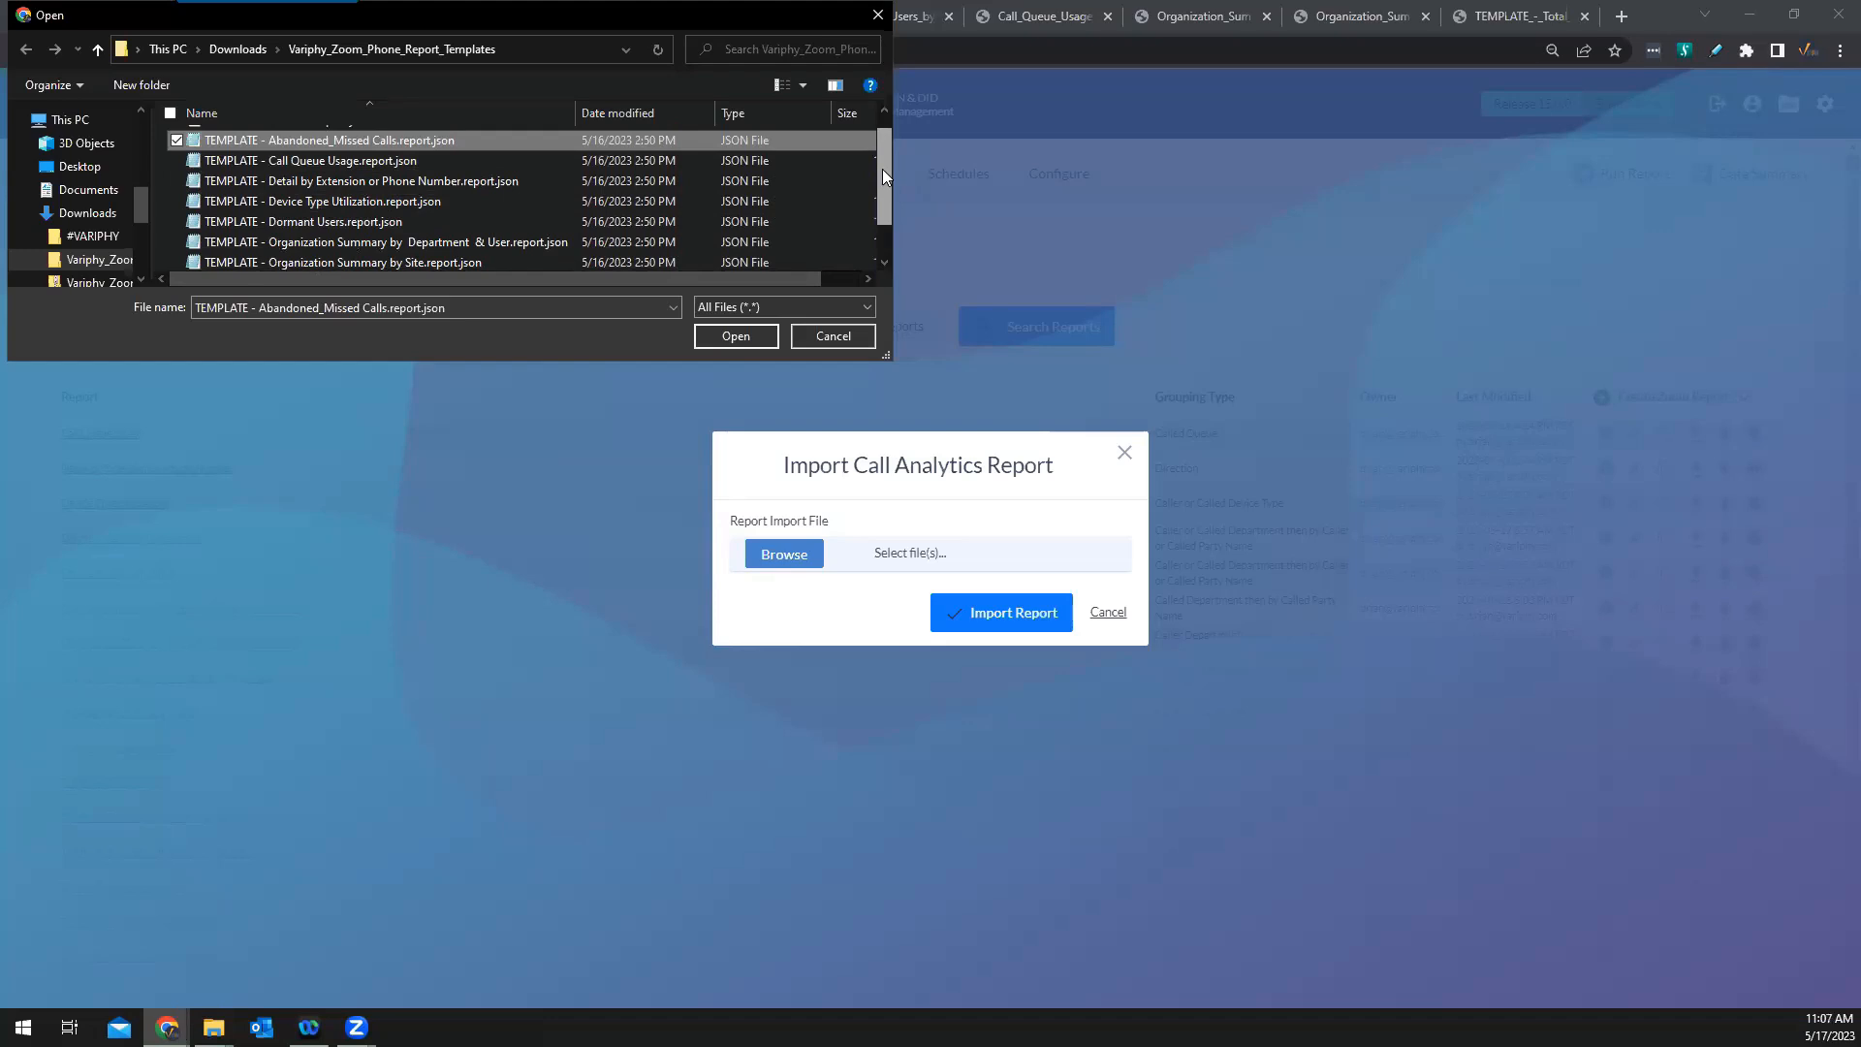
pyautogui.moveTo(882, 169); pyautogui.dragTo(879, 173)
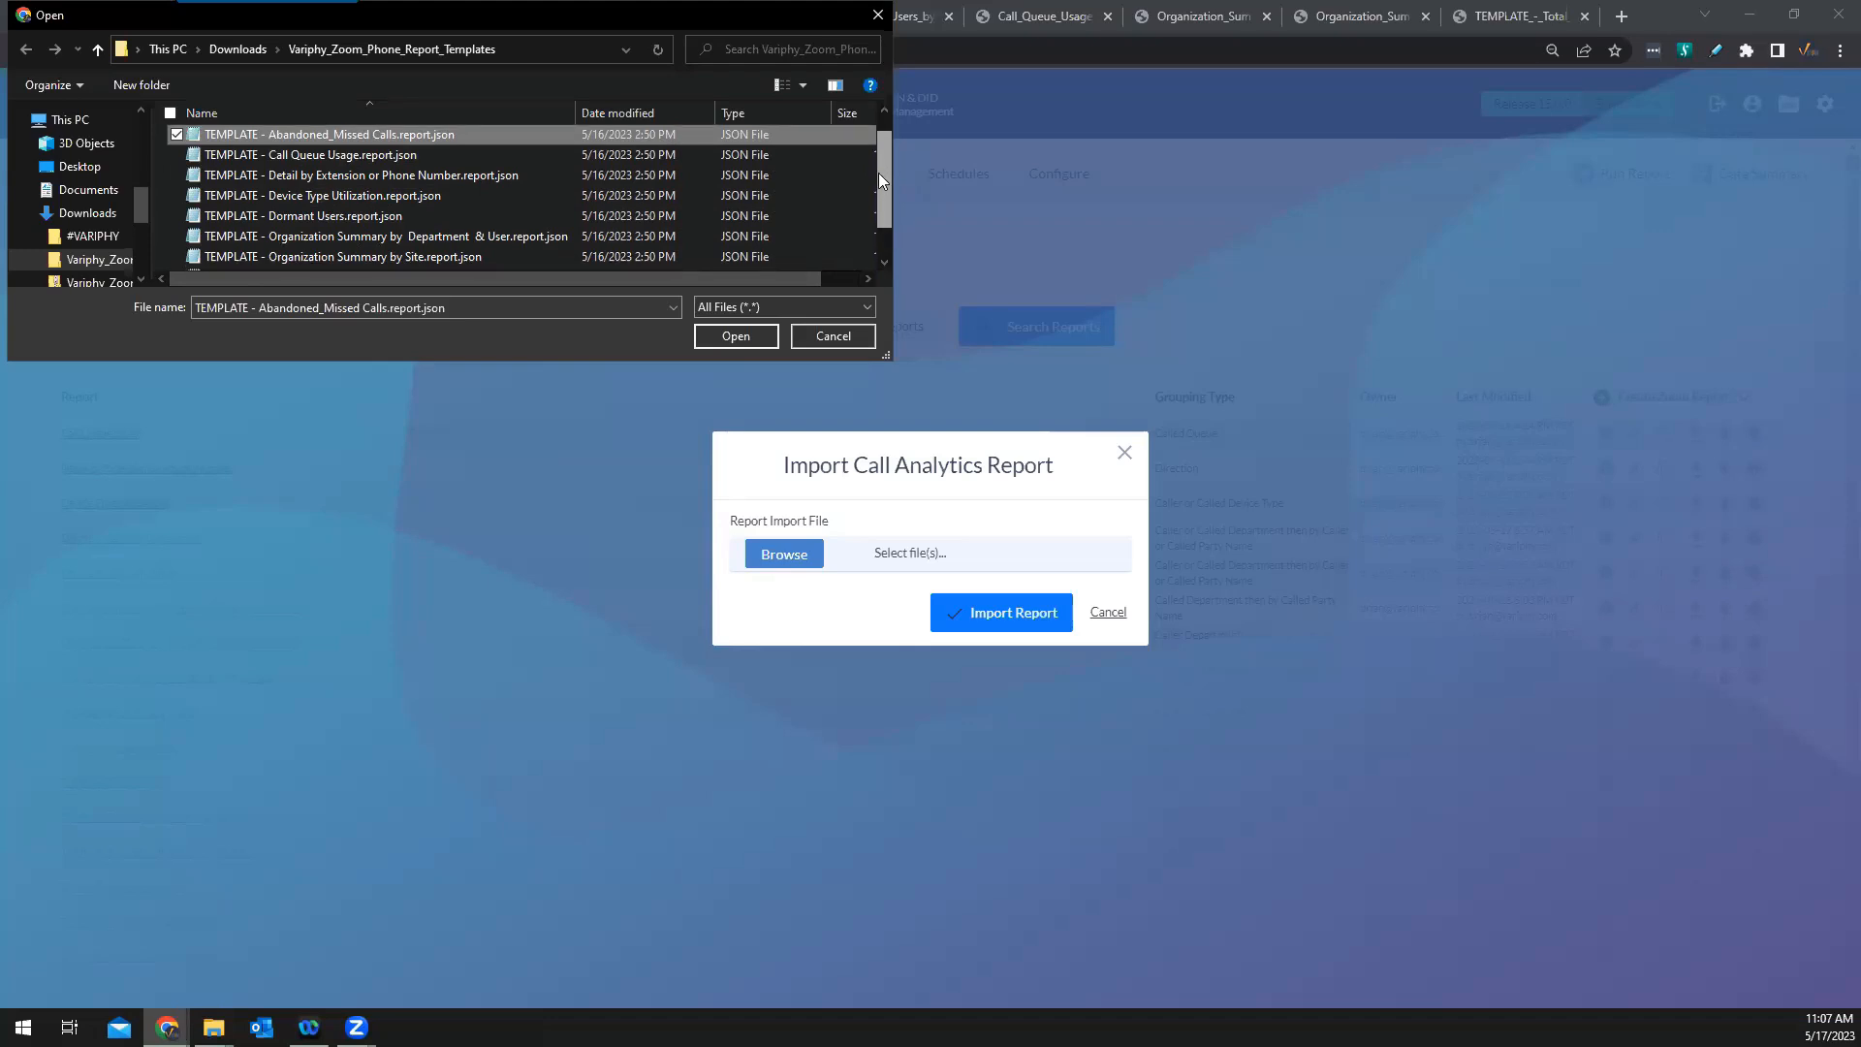
pyautogui.moveTo(878, 172); pyautogui.dragTo(872, 180)
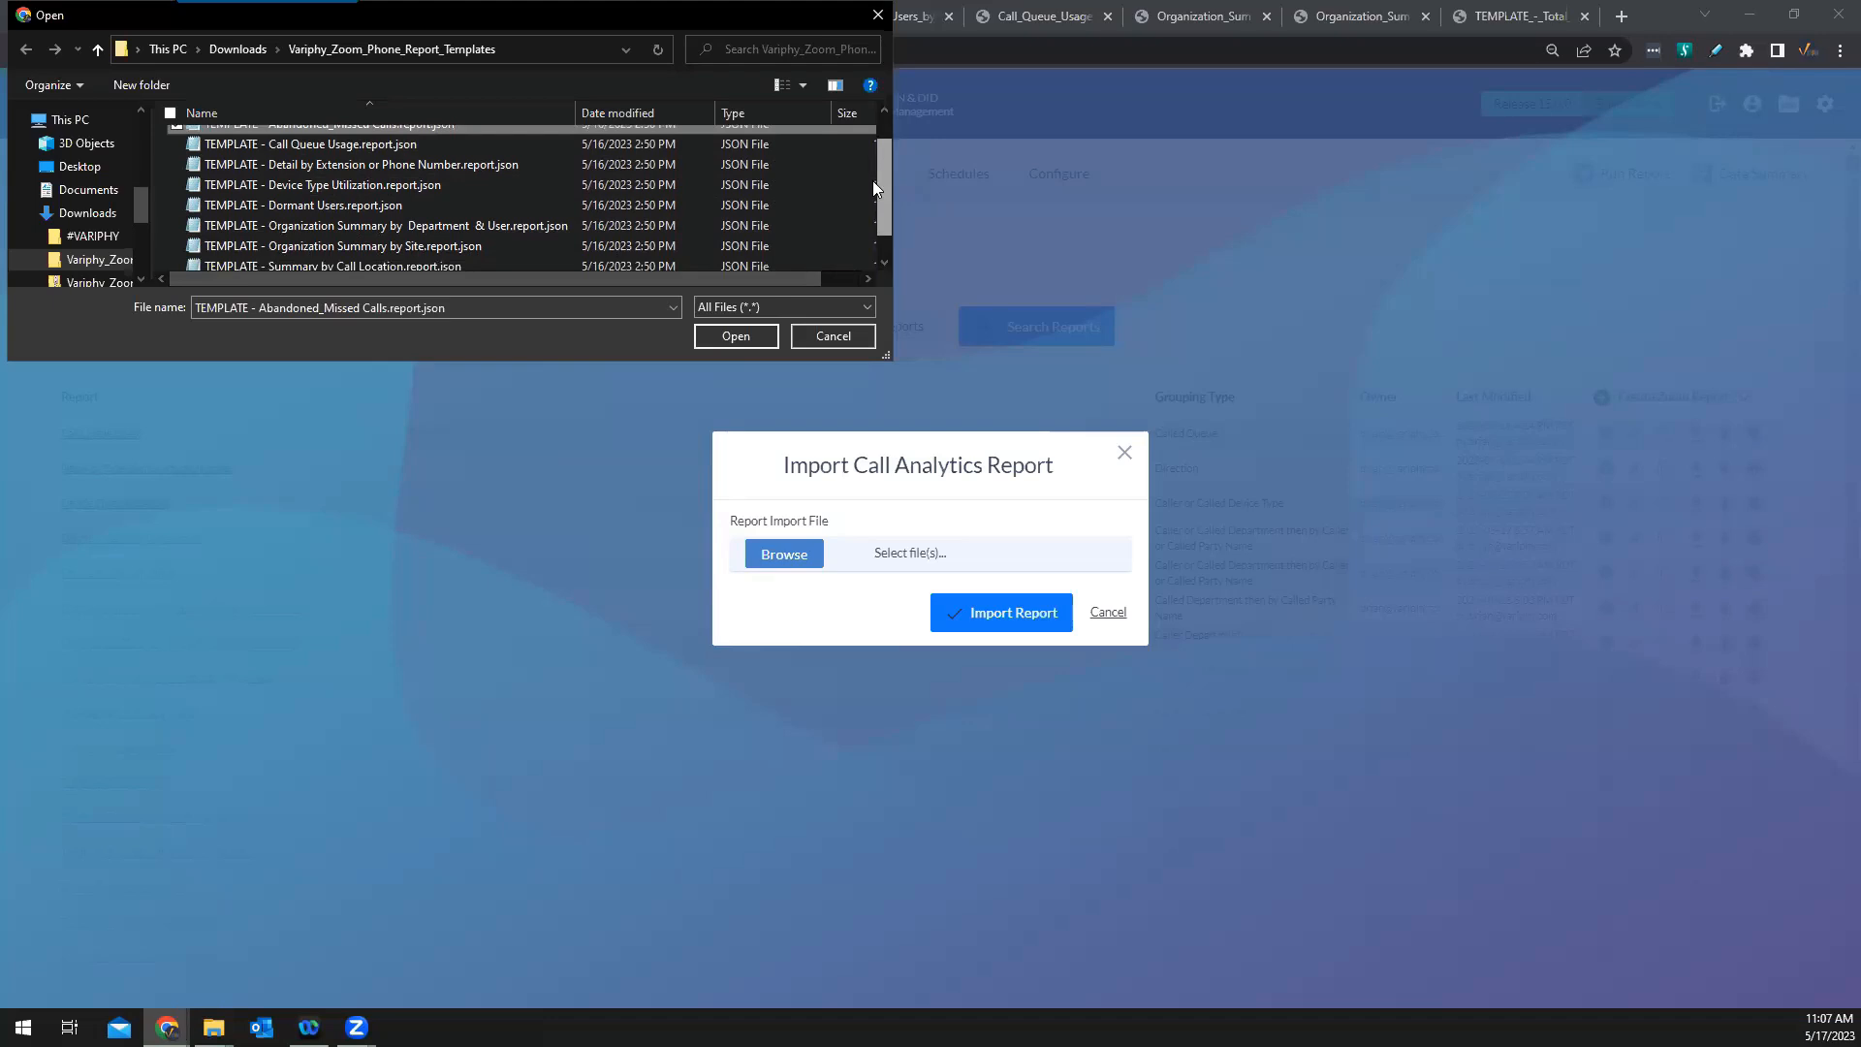
pyautogui.moveTo(873, 180); pyautogui.dragTo(872, 182)
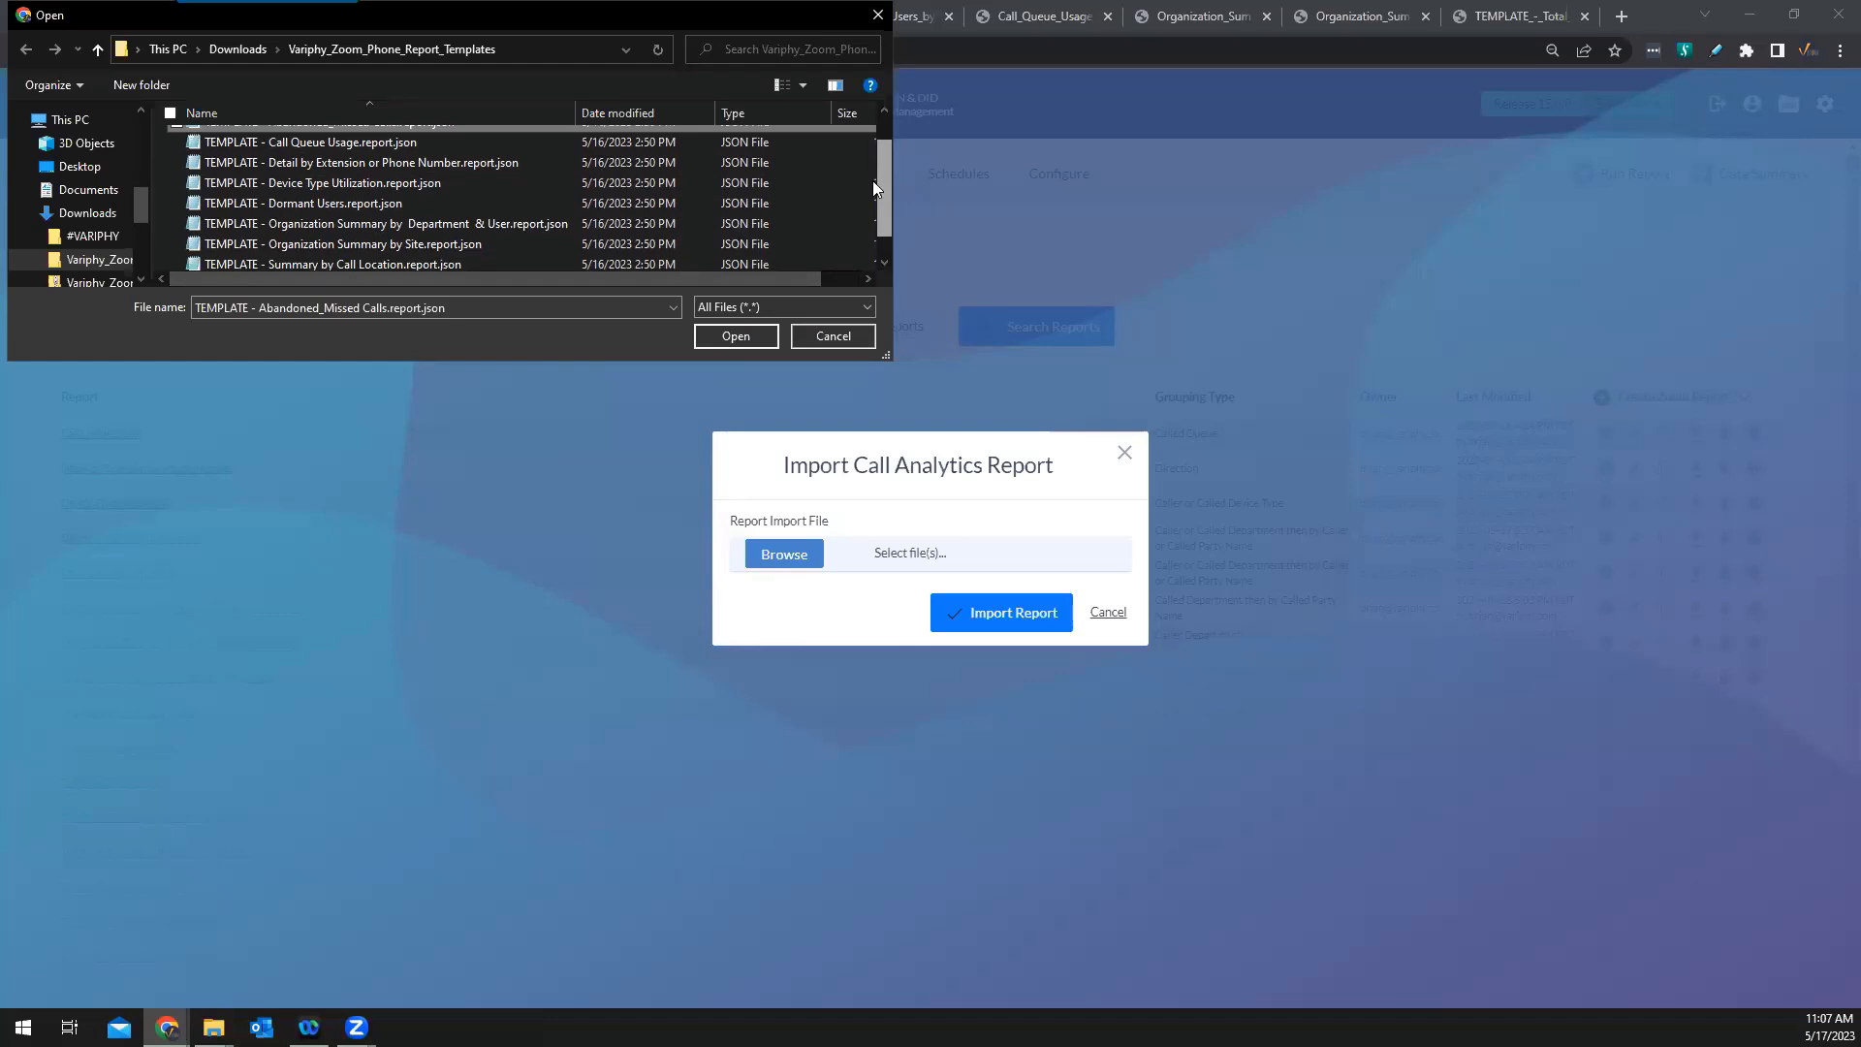
pyautogui.moveTo(872, 181); pyautogui.dragTo(867, 186)
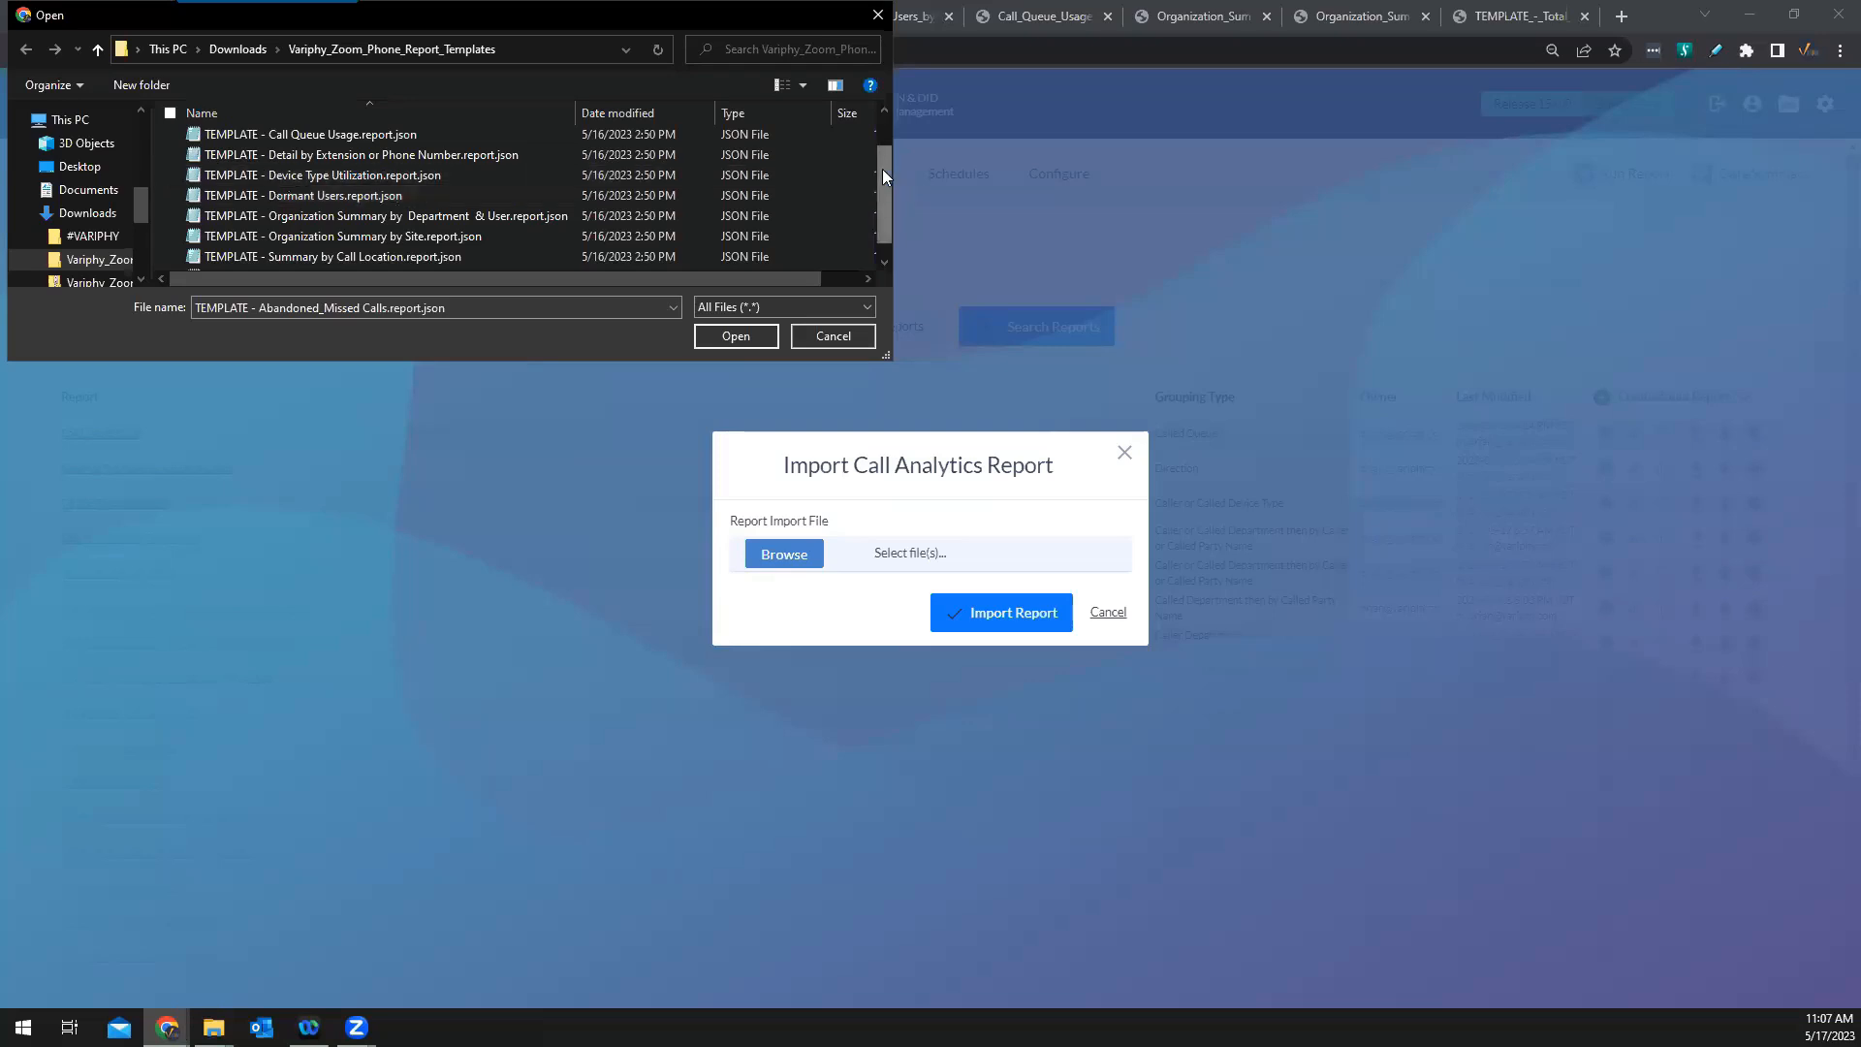
pyautogui.moveTo(882, 173); pyautogui.dragTo(879, 186)
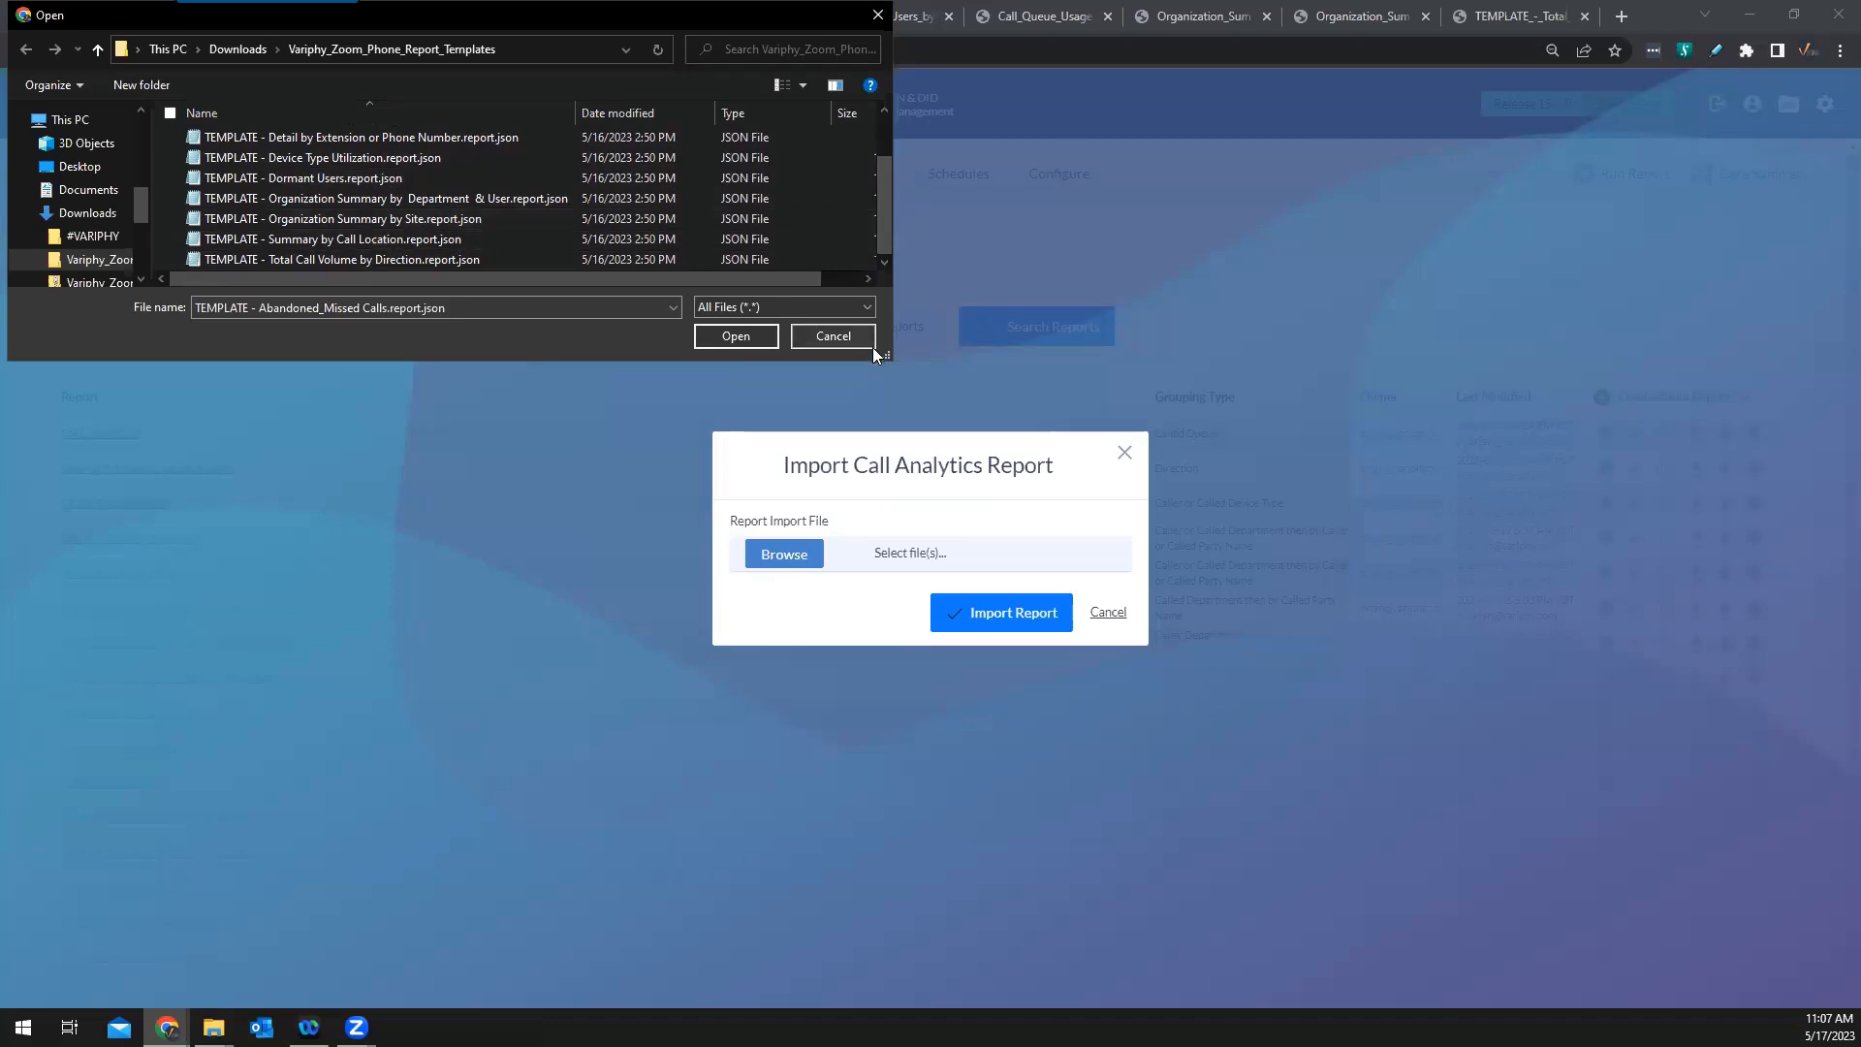
pyautogui.click(833, 336)
pyautogui.click(1106, 625)
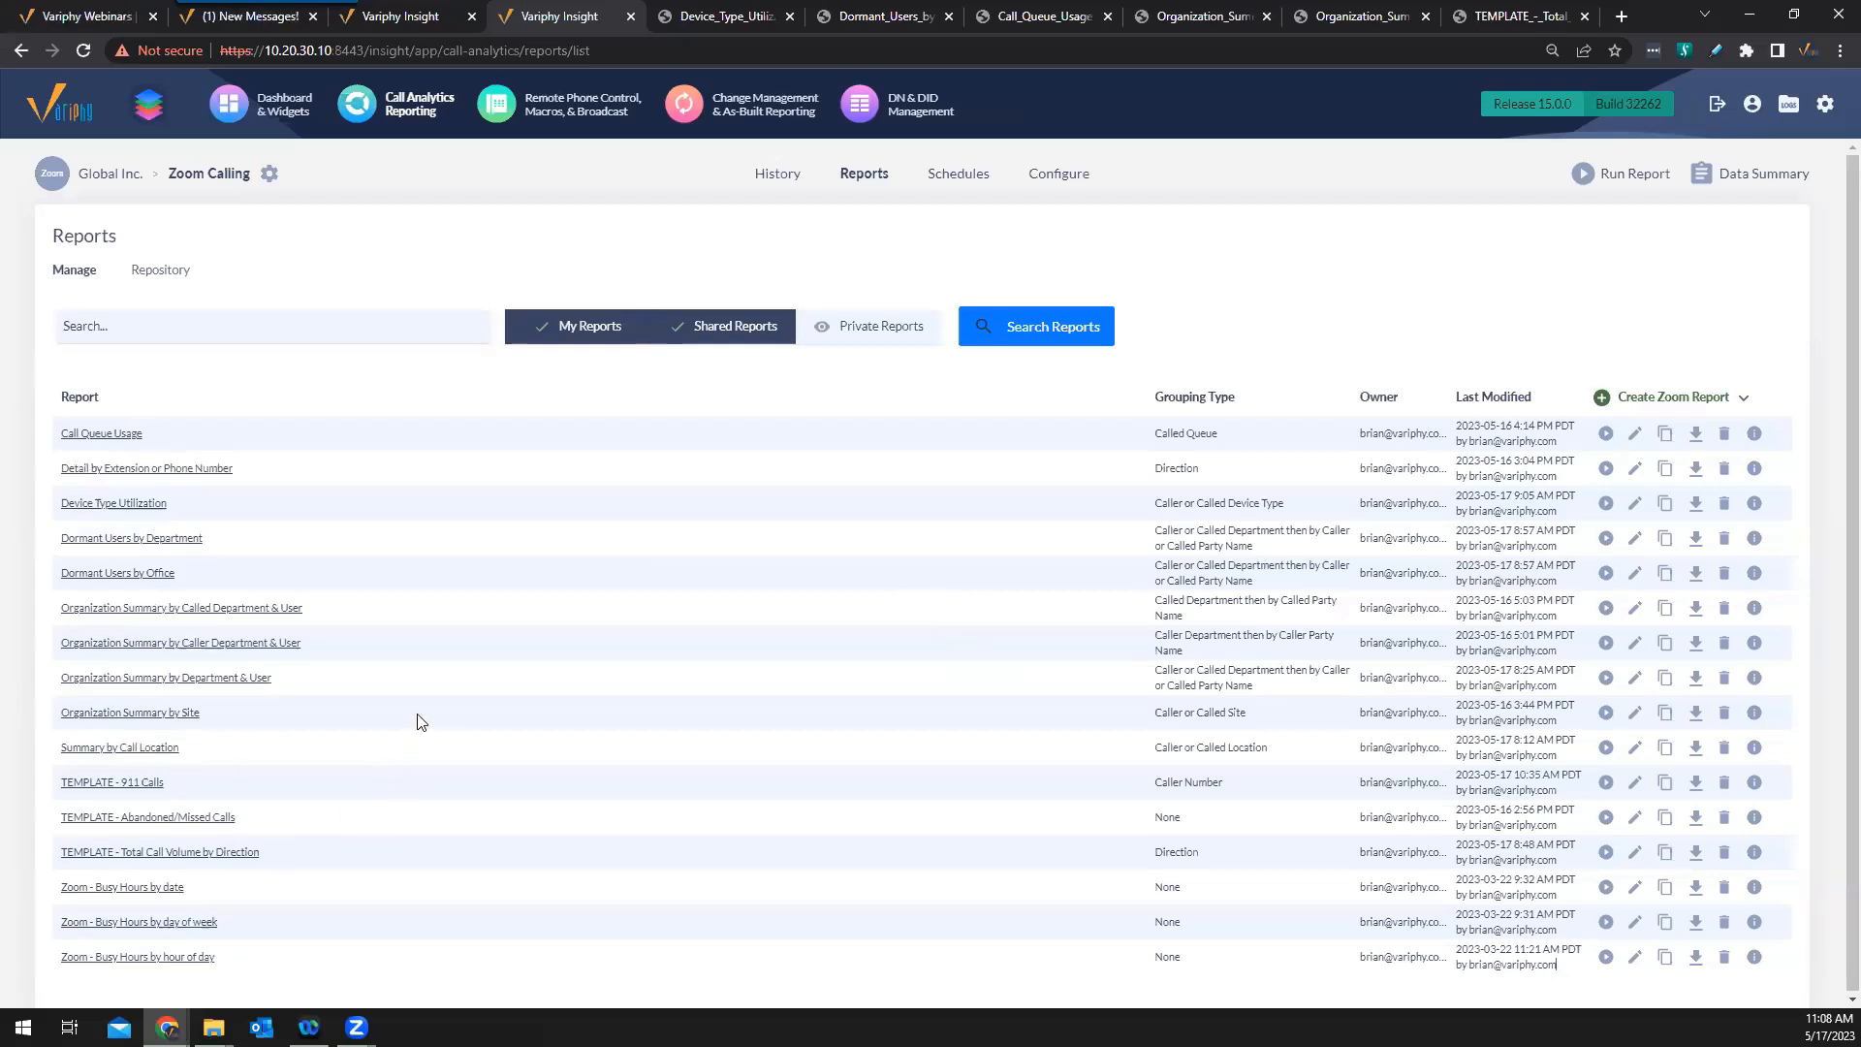
# Try to open the Detail by Extension or Phone Number report for editing
pyautogui.click(1636, 469)
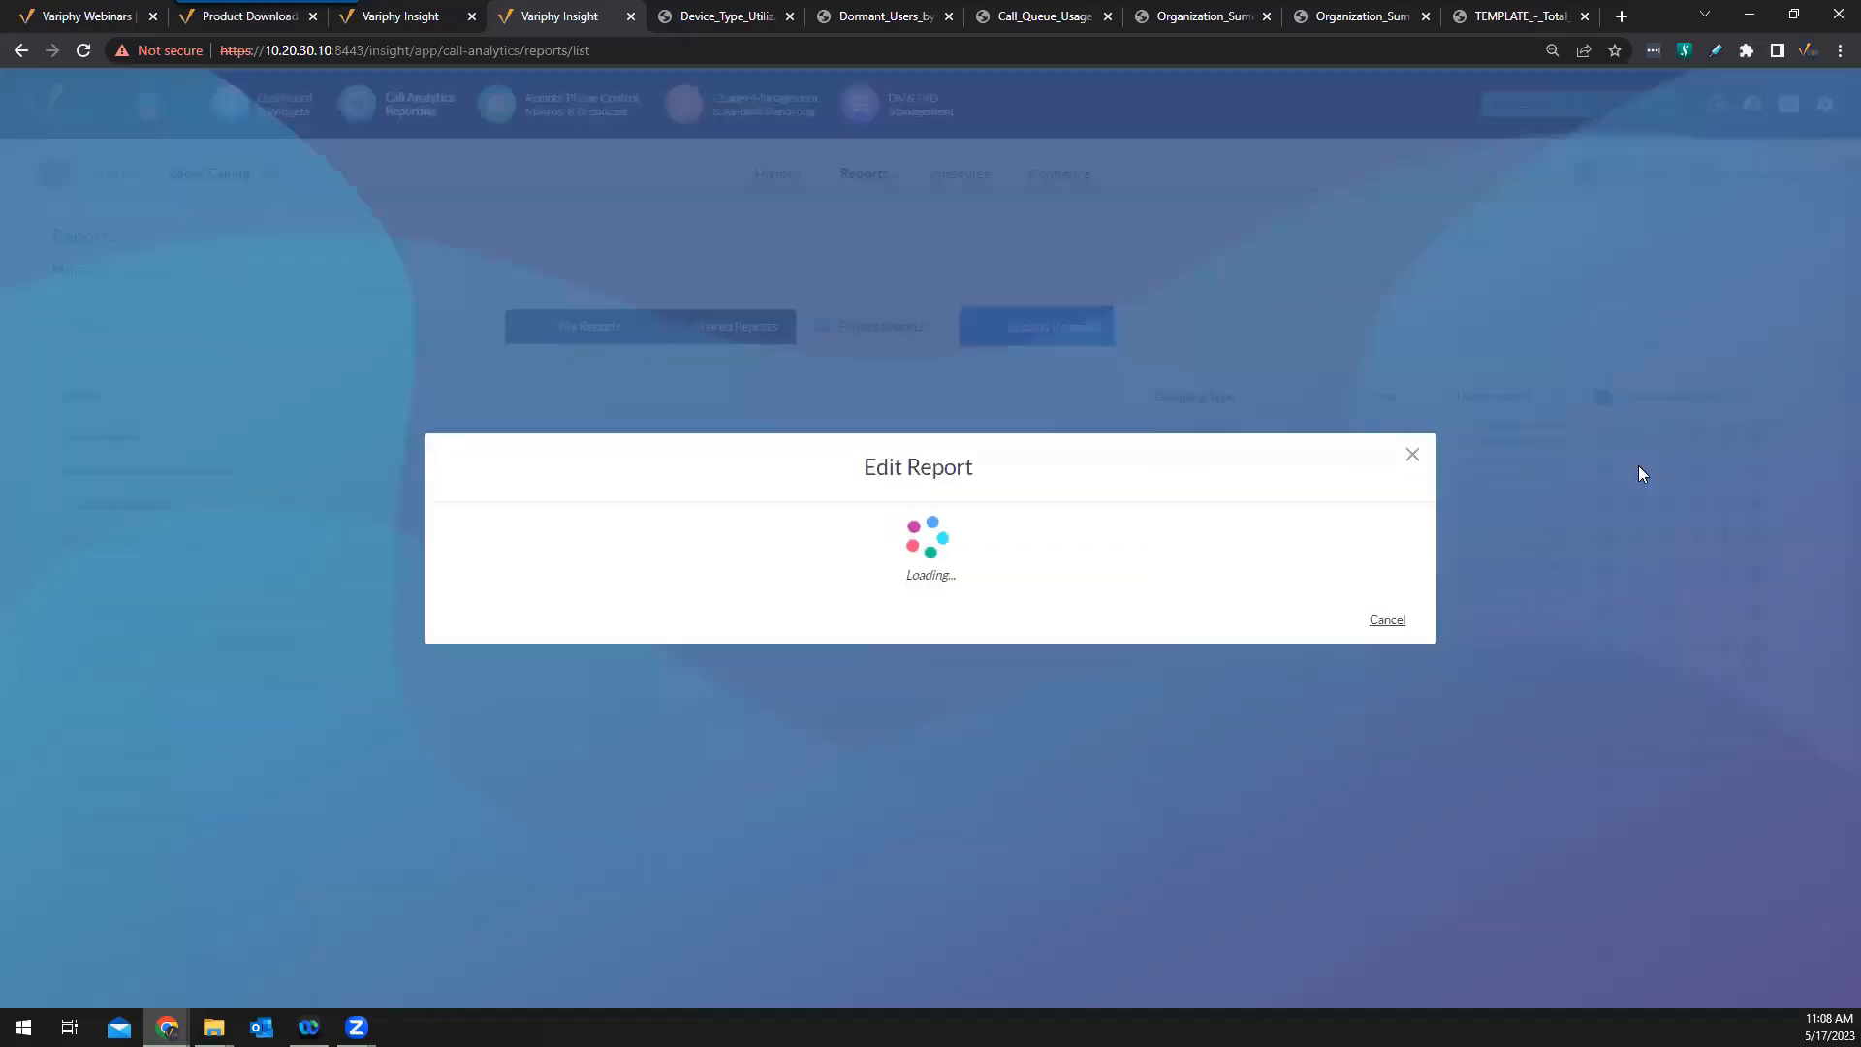
pyautogui.click(1386, 605)
pyautogui.click(126, 440)
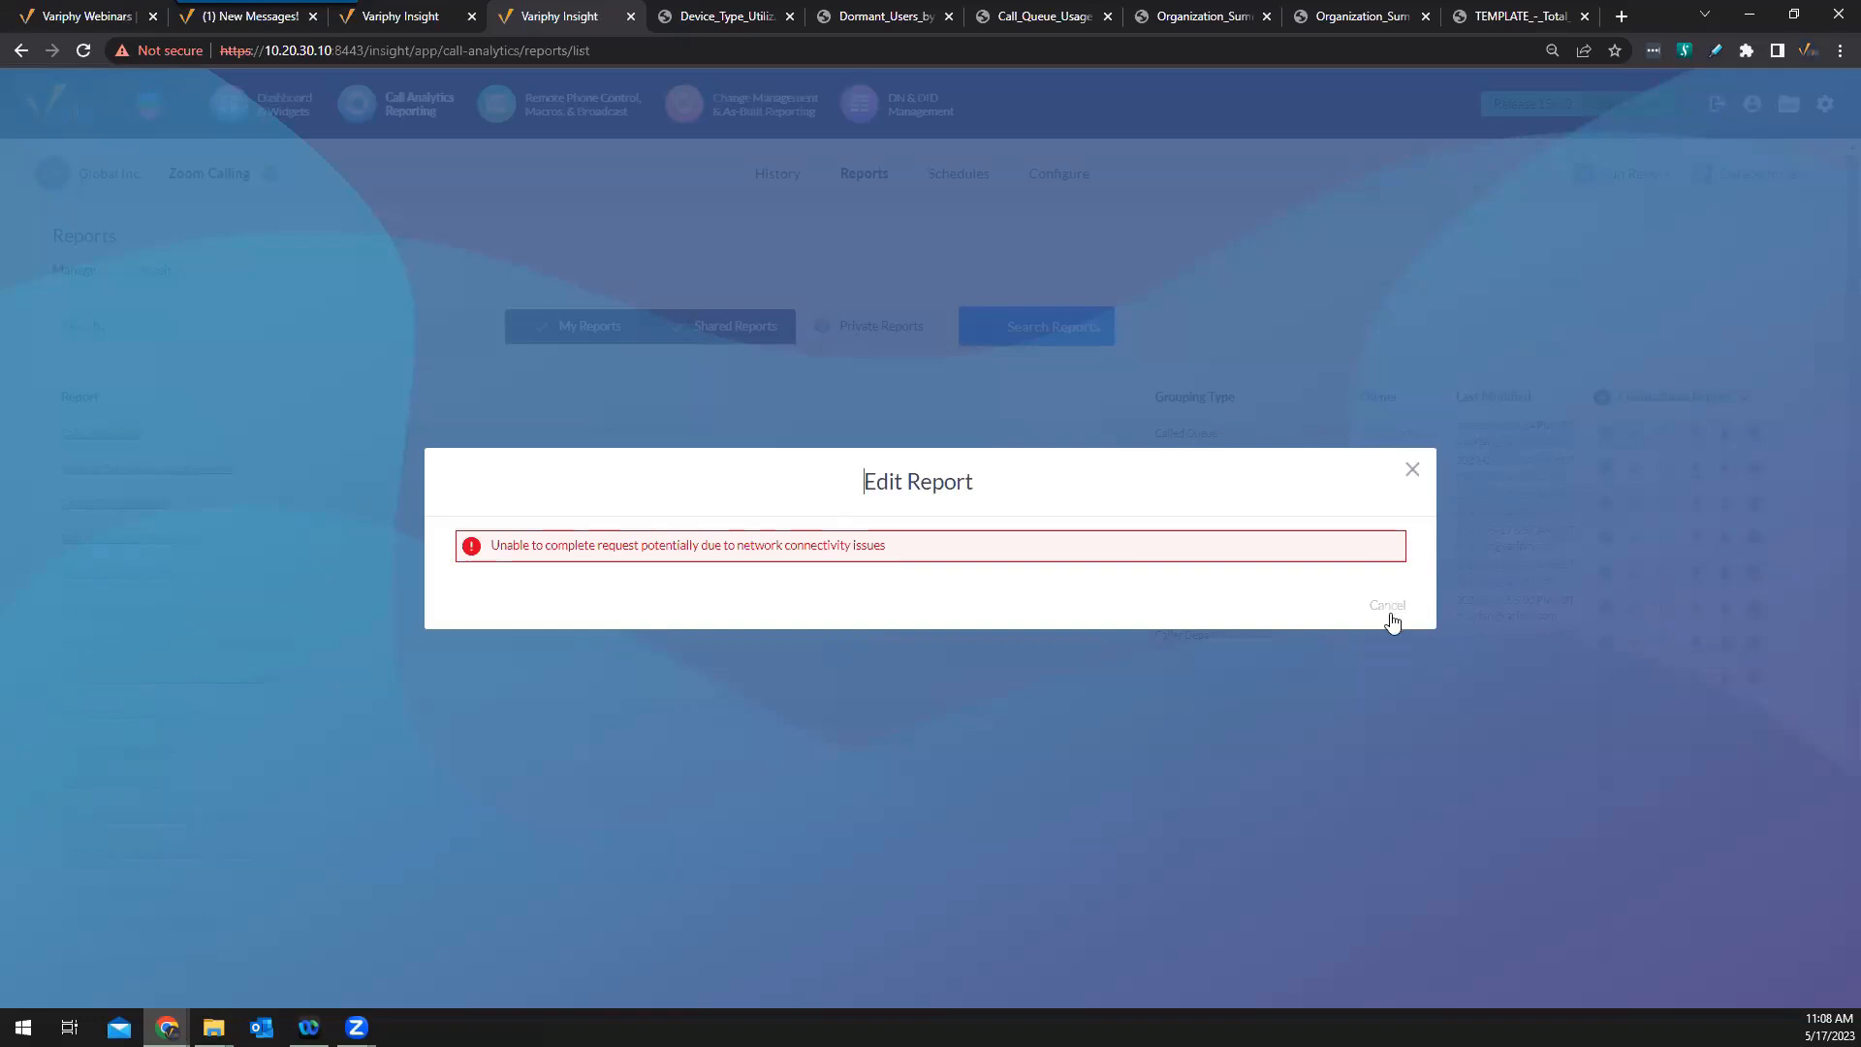
pyautogui.click(1412, 470)
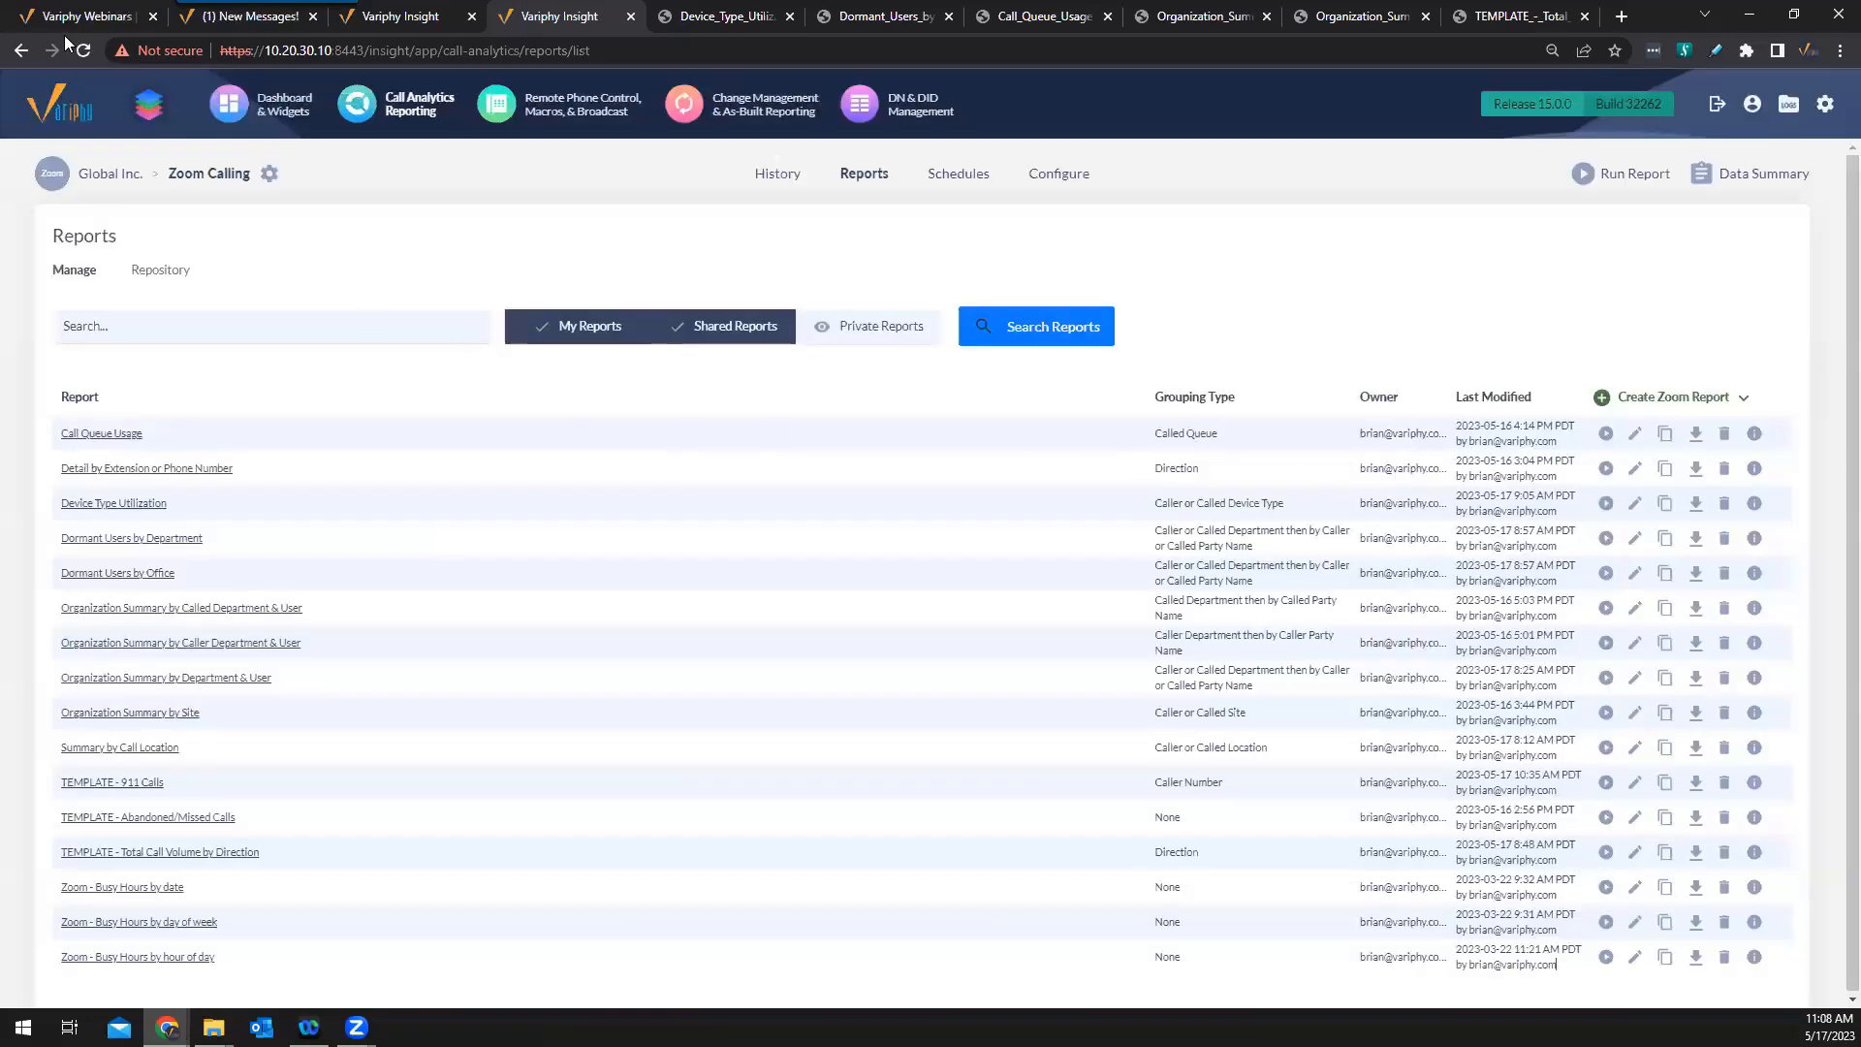
# Reload the application and bring up the reports list for the Zoom Calling platform
pyautogui.click(83, 52)
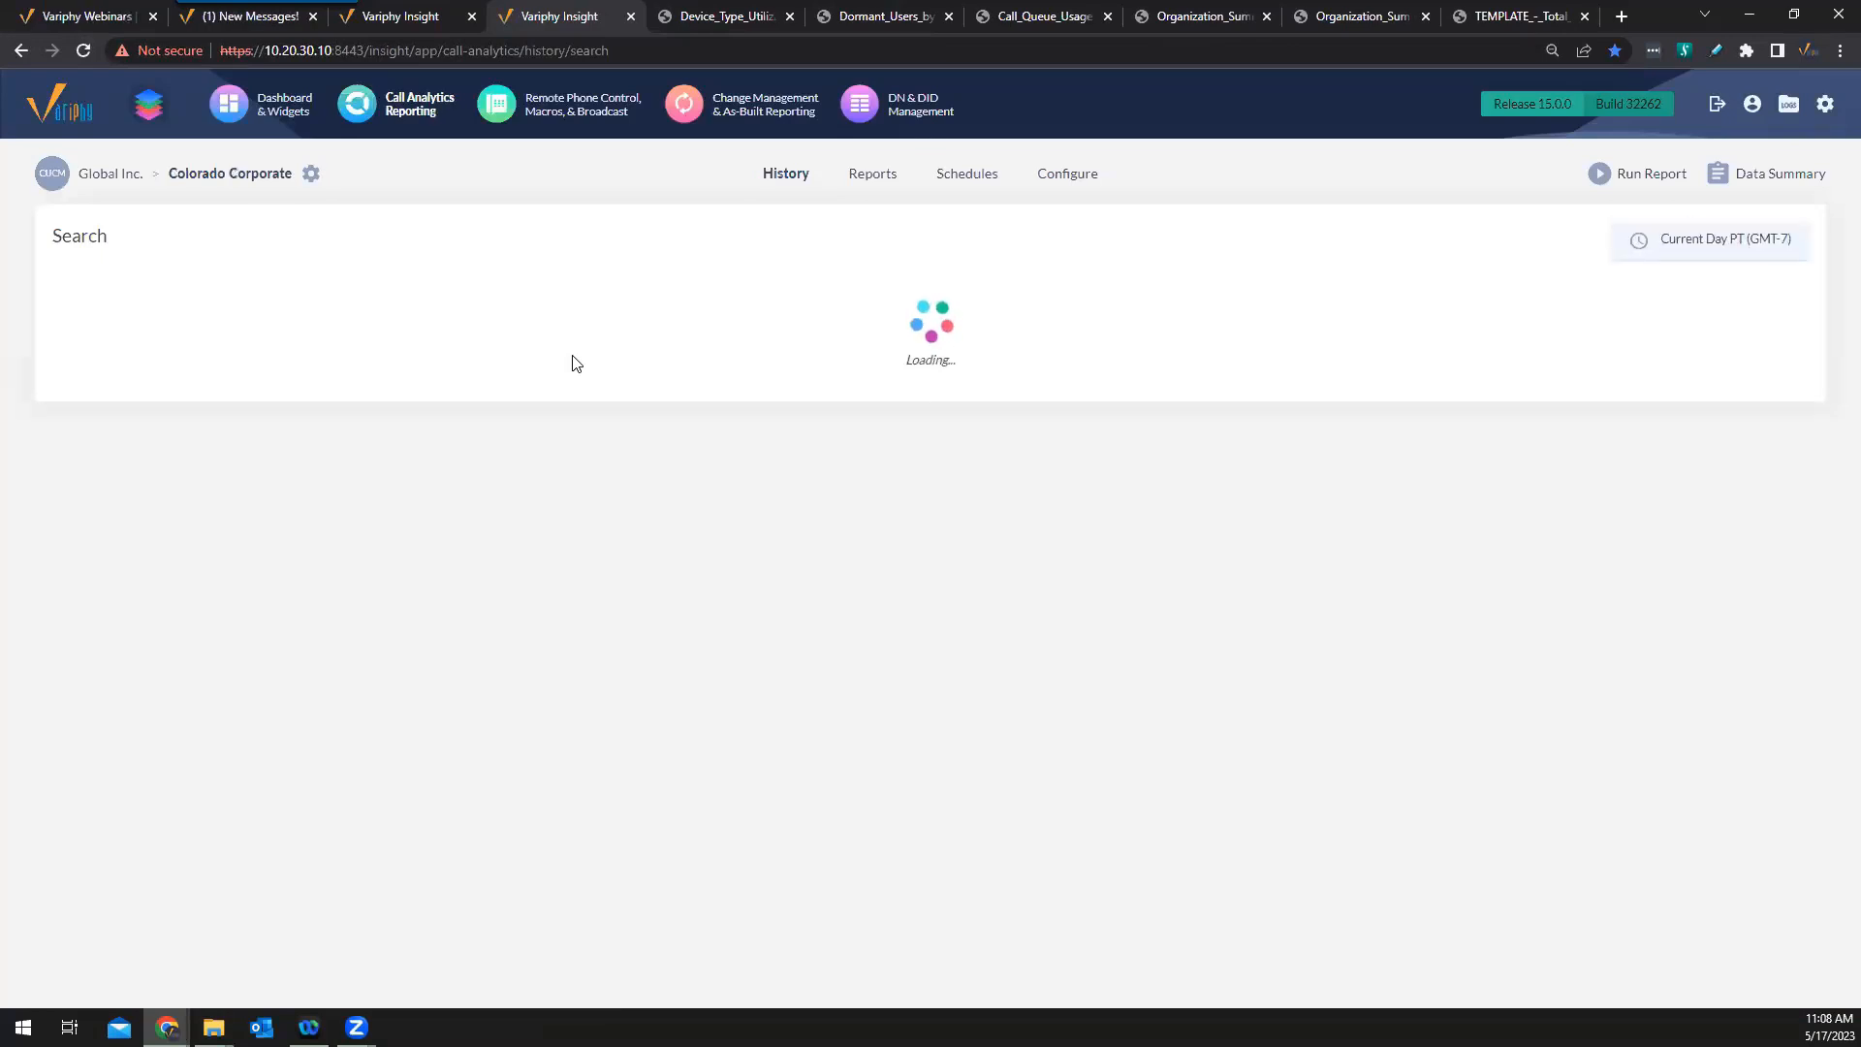
pyautogui.click(884, 178)
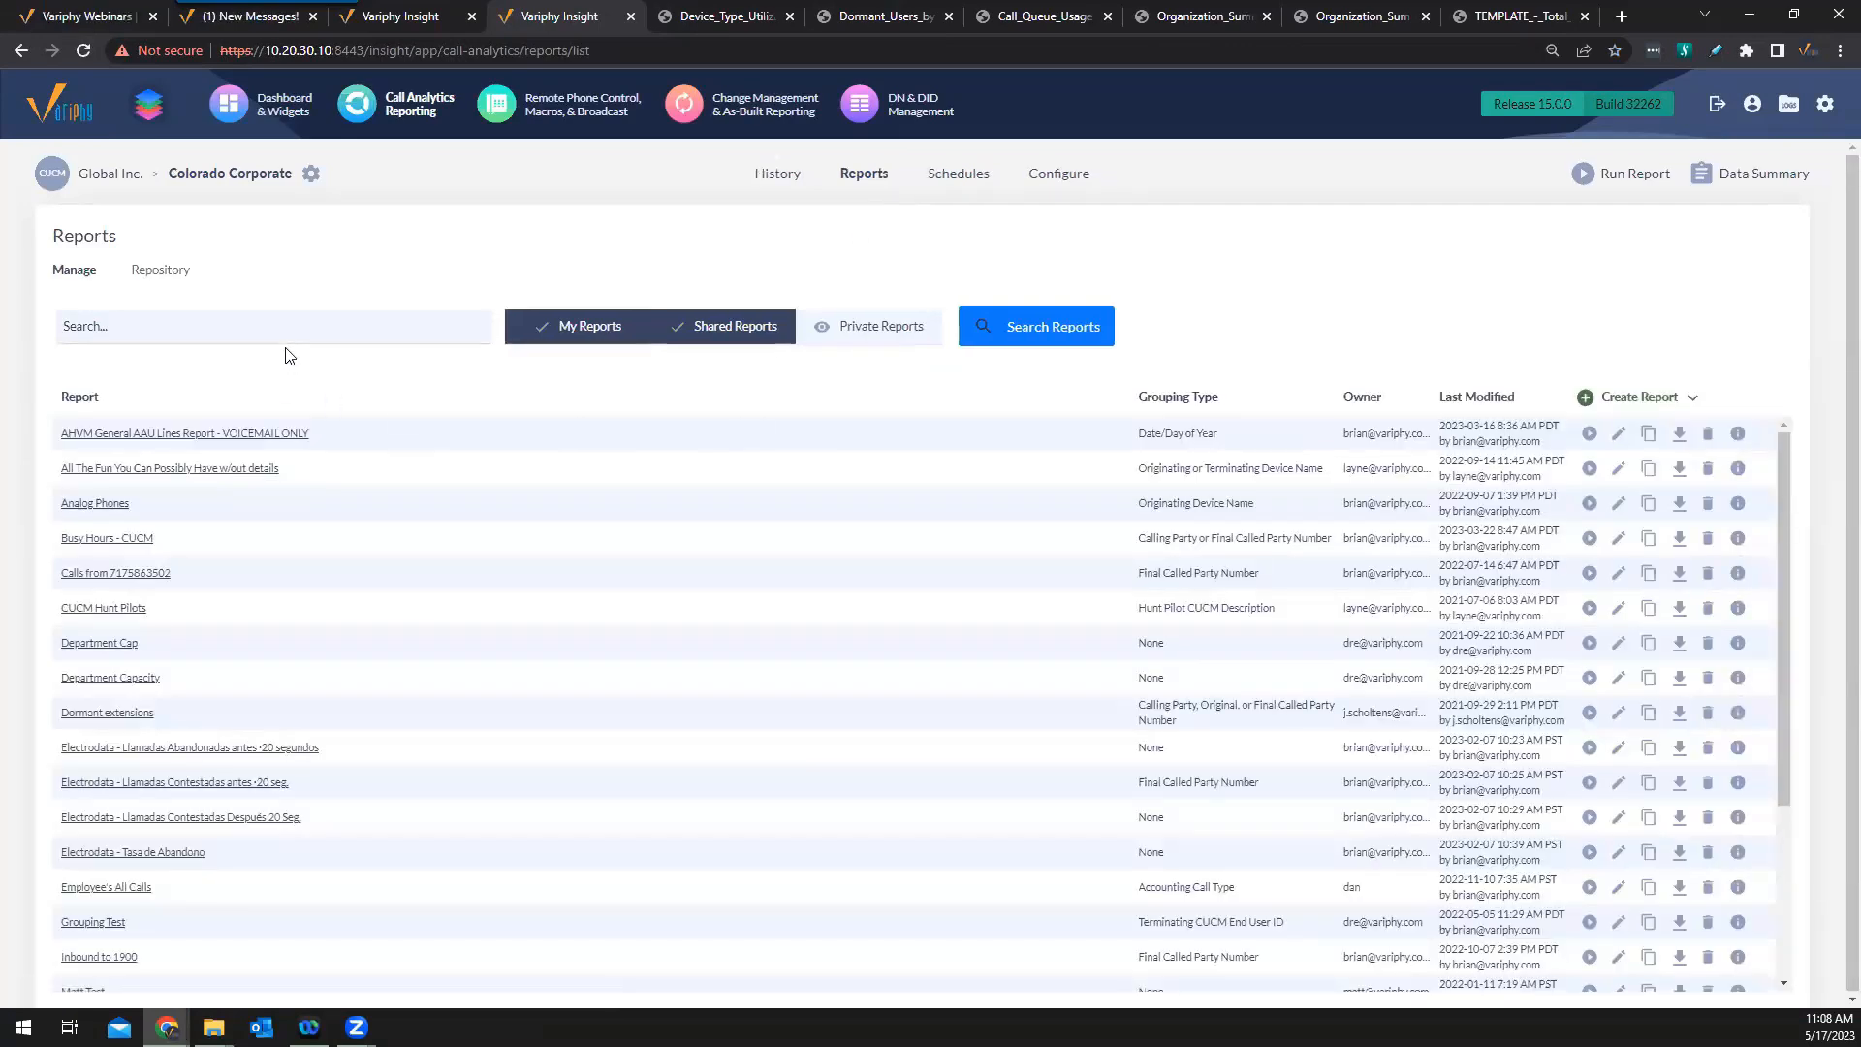
pyautogui.click(310, 174)
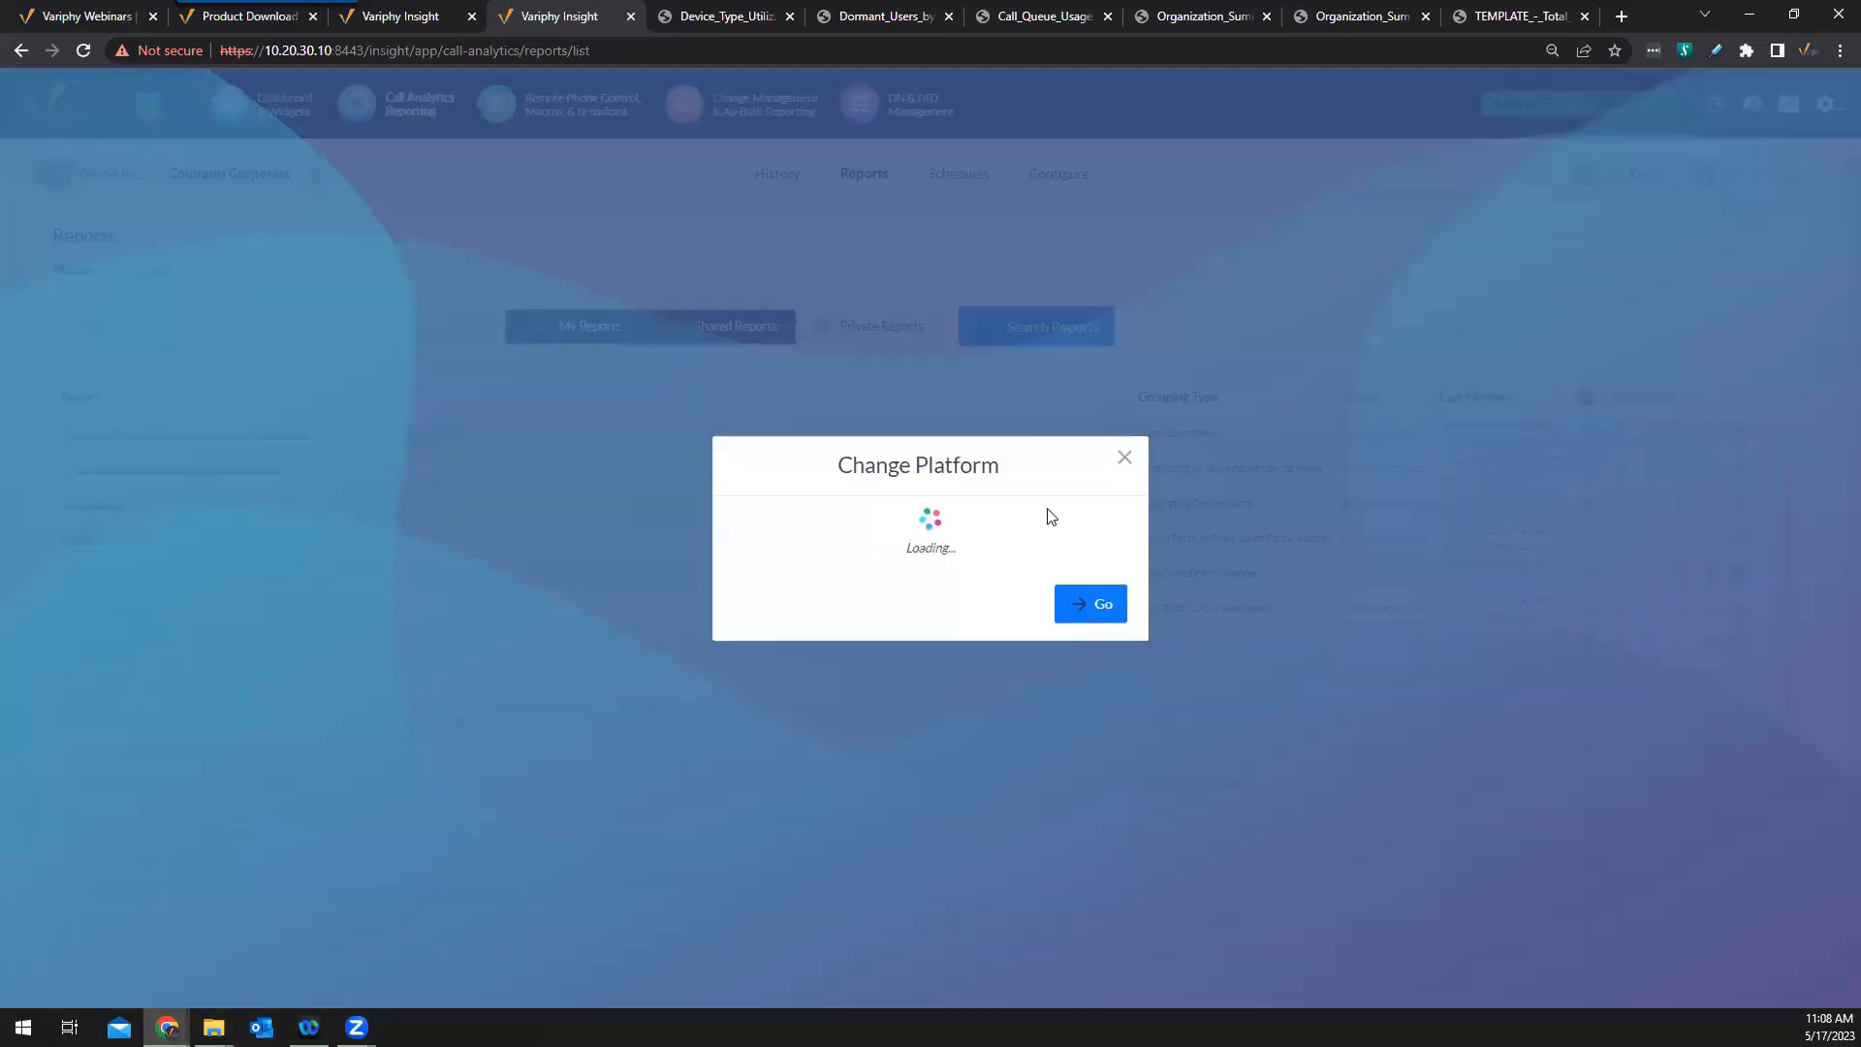
pyautogui.click(1107, 543)
pyautogui.moveTo(1113, 611); pyautogui.dragTo(1113, 766)
pyautogui.click(766, 670)
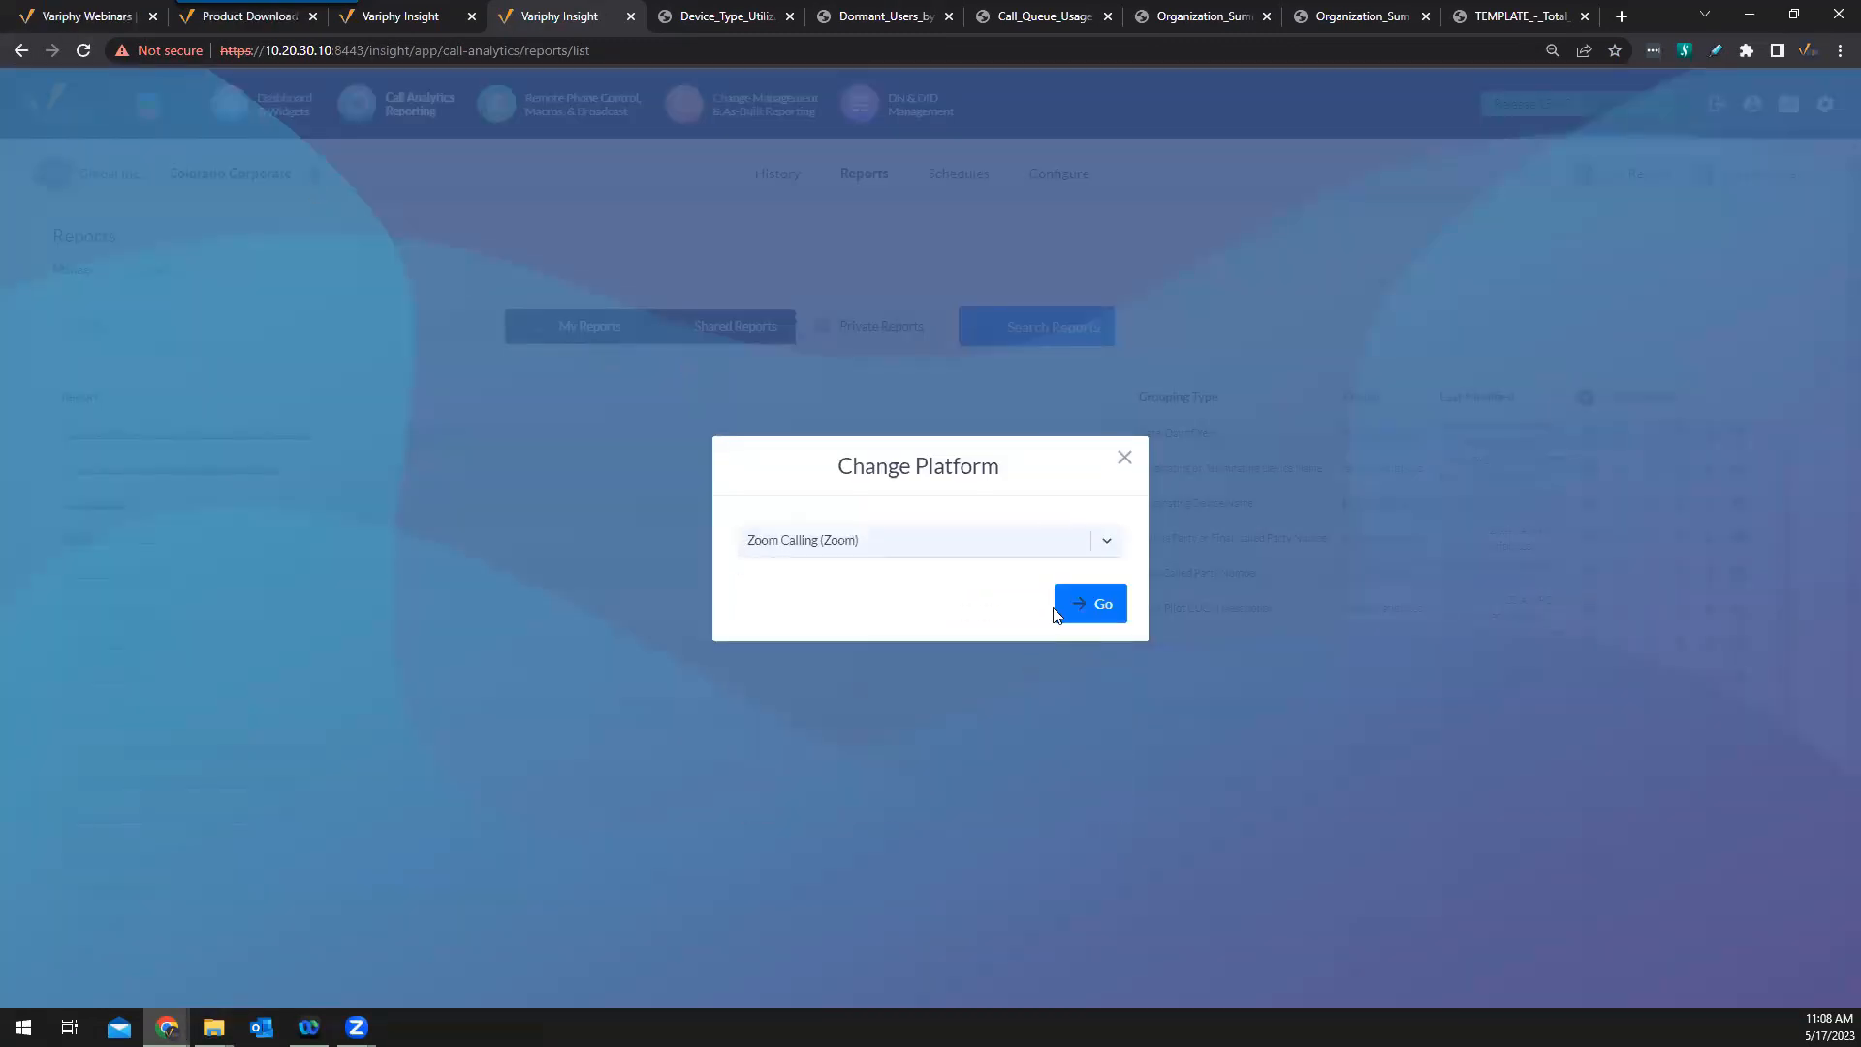
pyautogui.click(1084, 605)
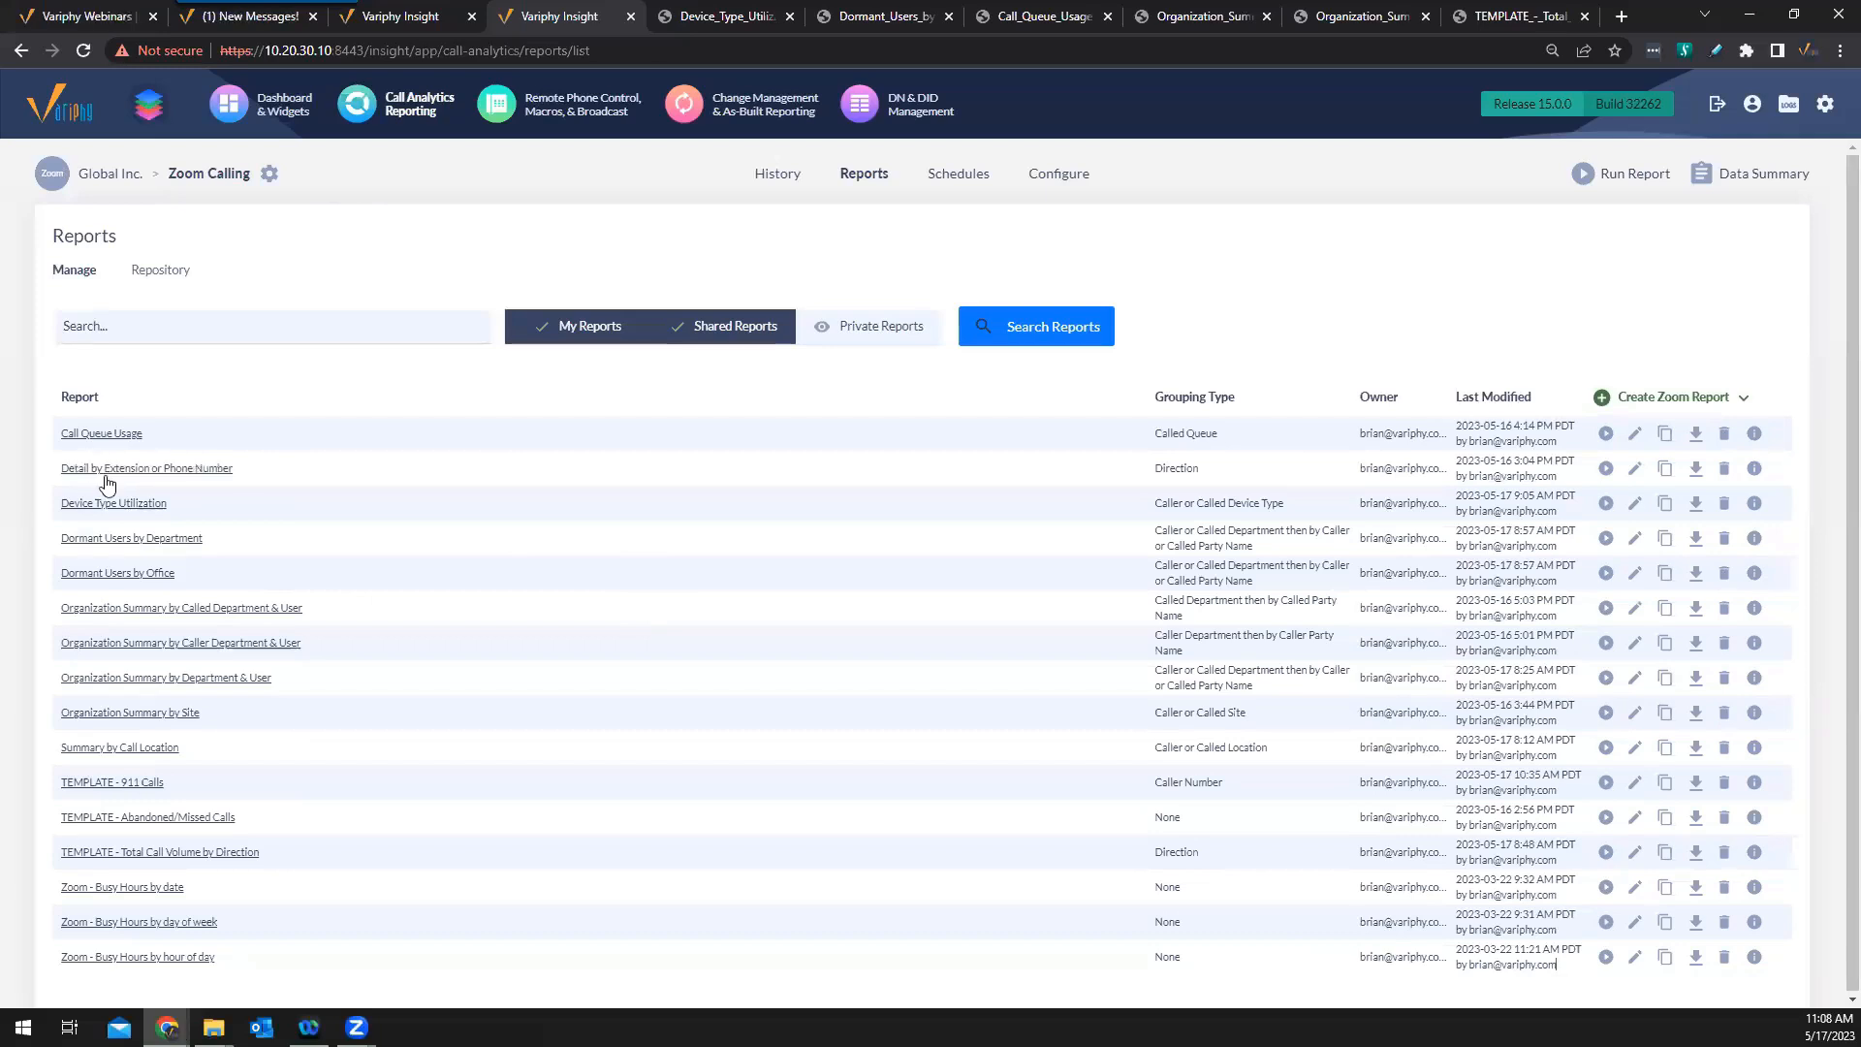
# Examine the search set and grouping statistics of the Dormant Users by Department report, and close it without saving
pyautogui.click(141, 536)
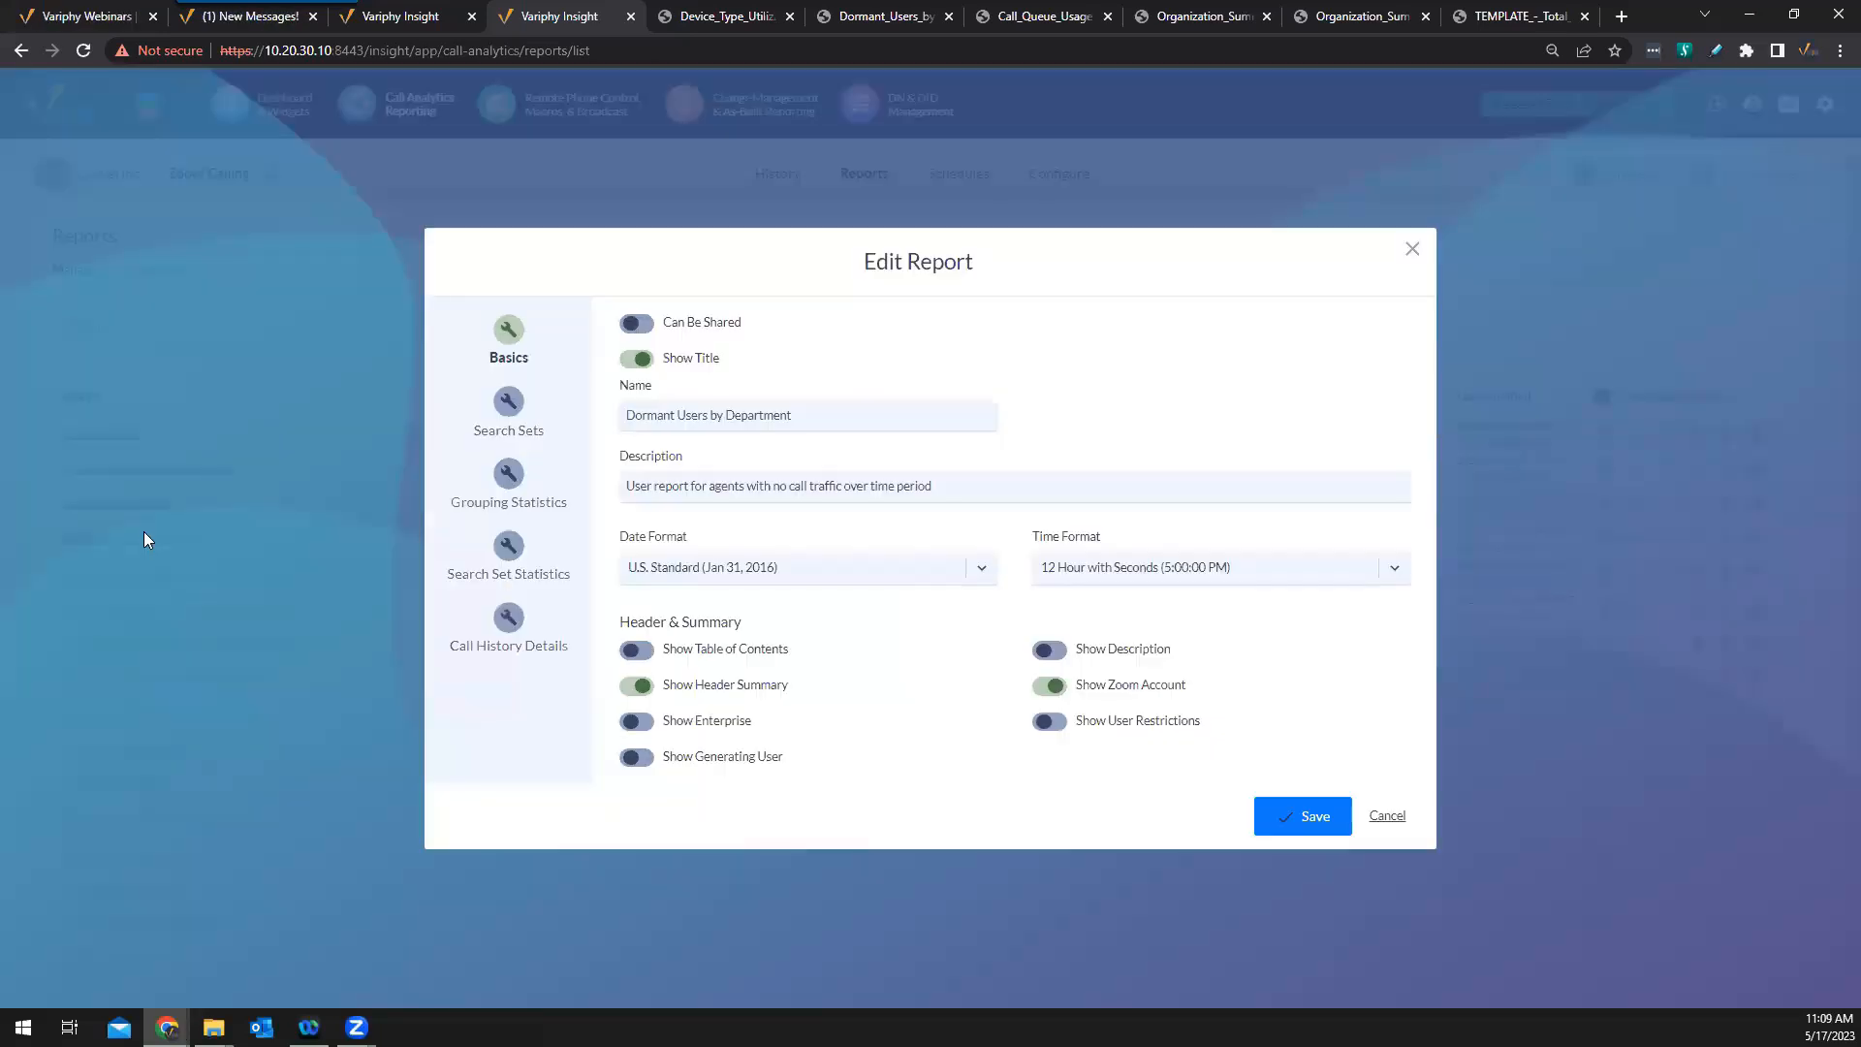
pyautogui.click(495, 403)
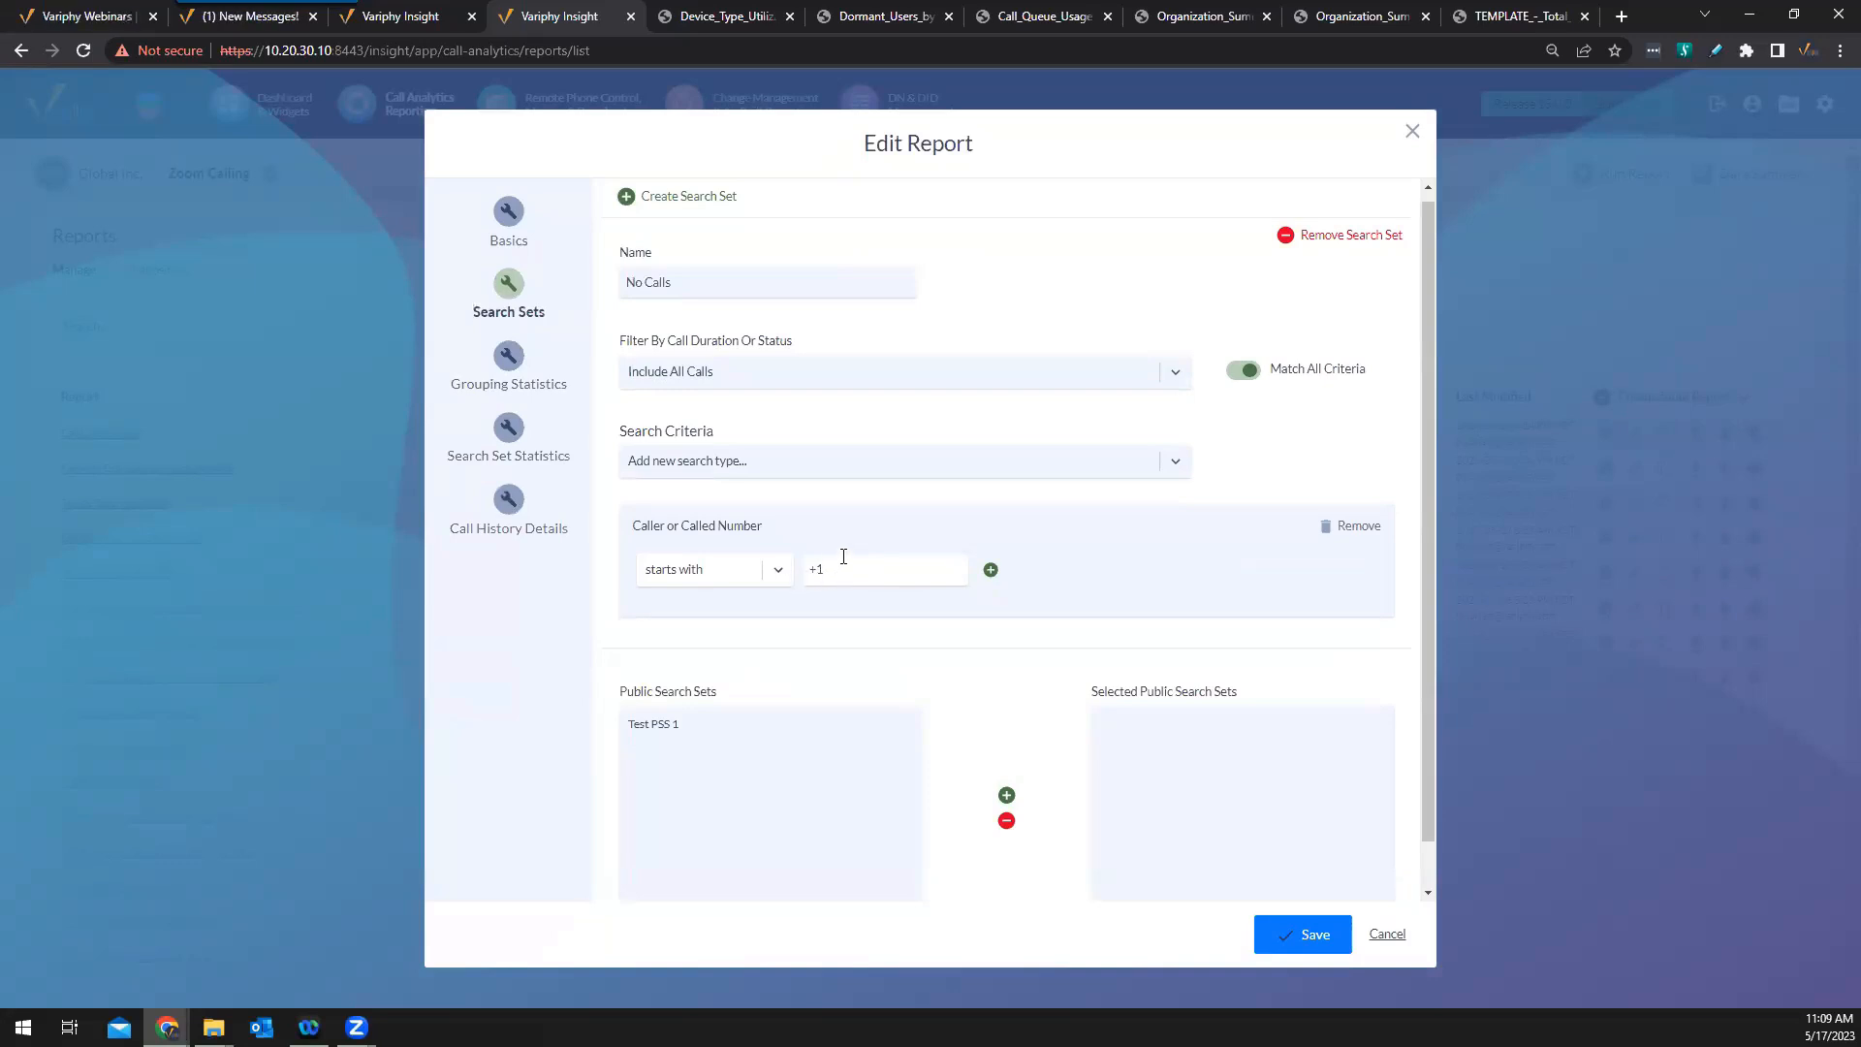
pyautogui.scroll(1, 931, 529)
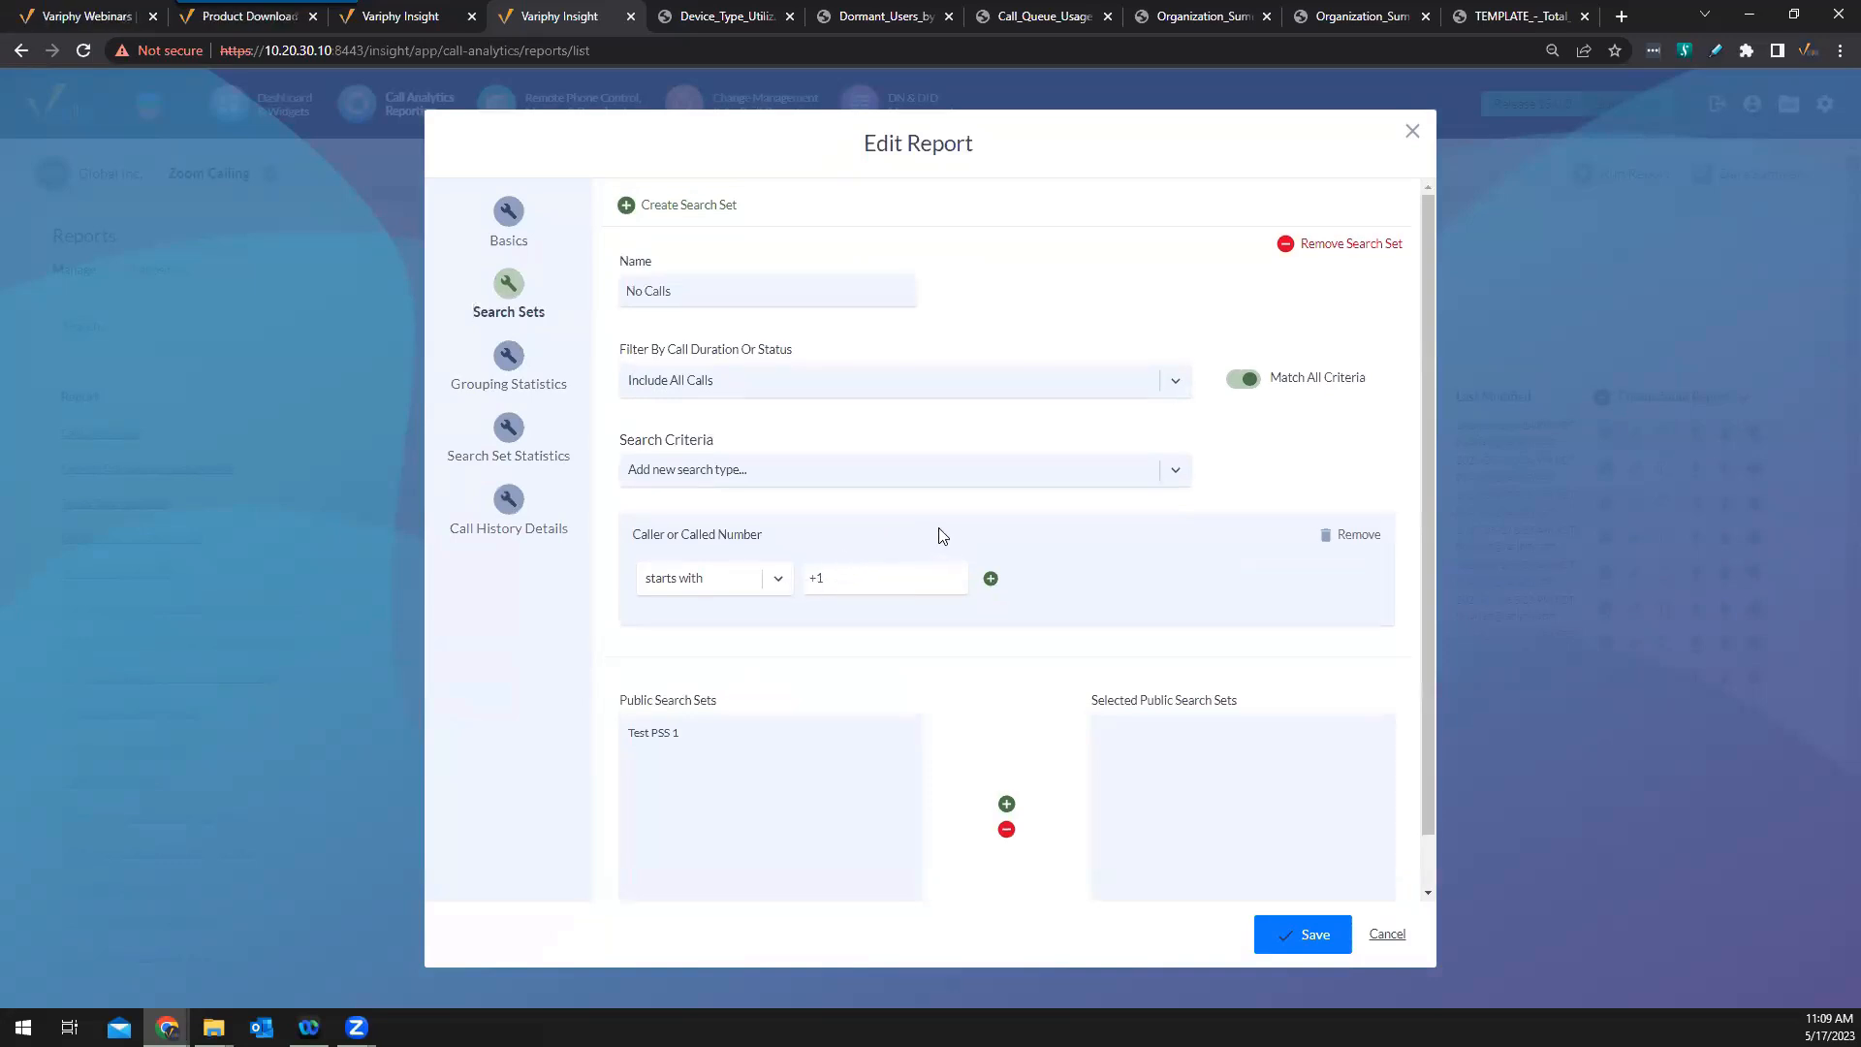
pyautogui.click(509, 356)
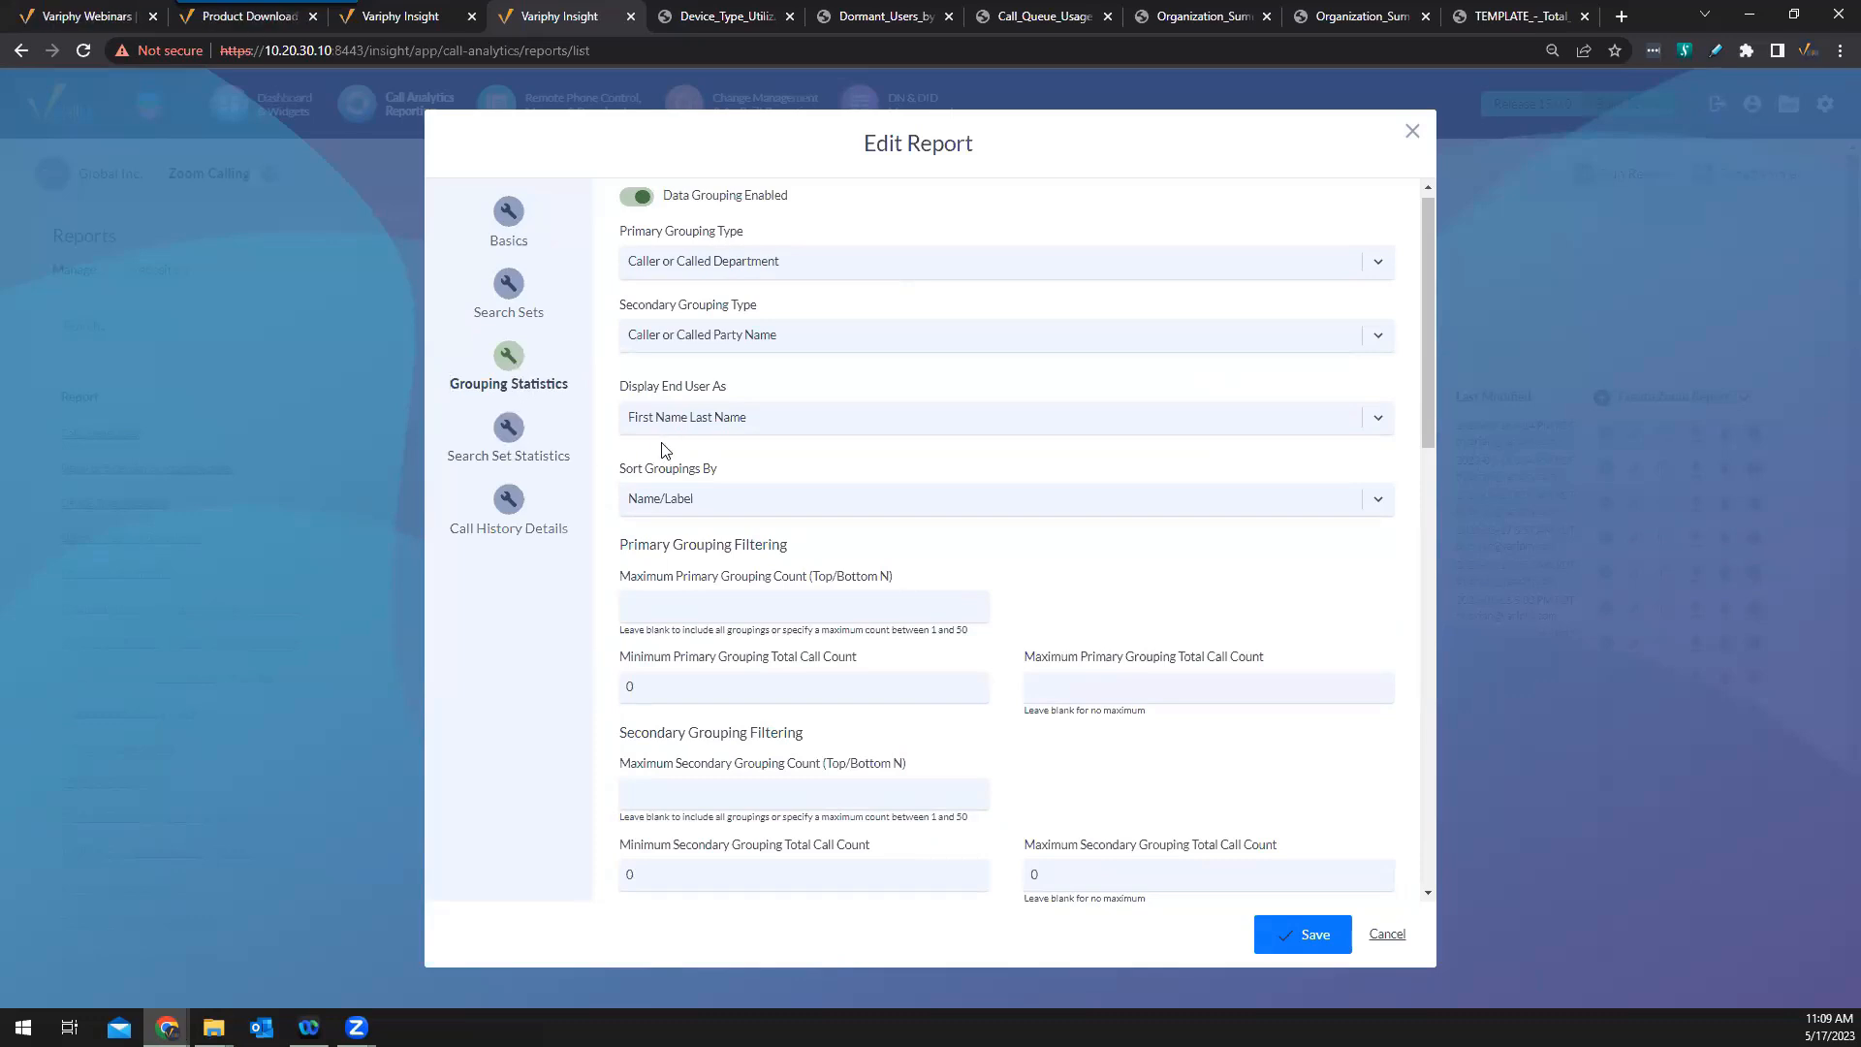
pyautogui.click(1389, 934)
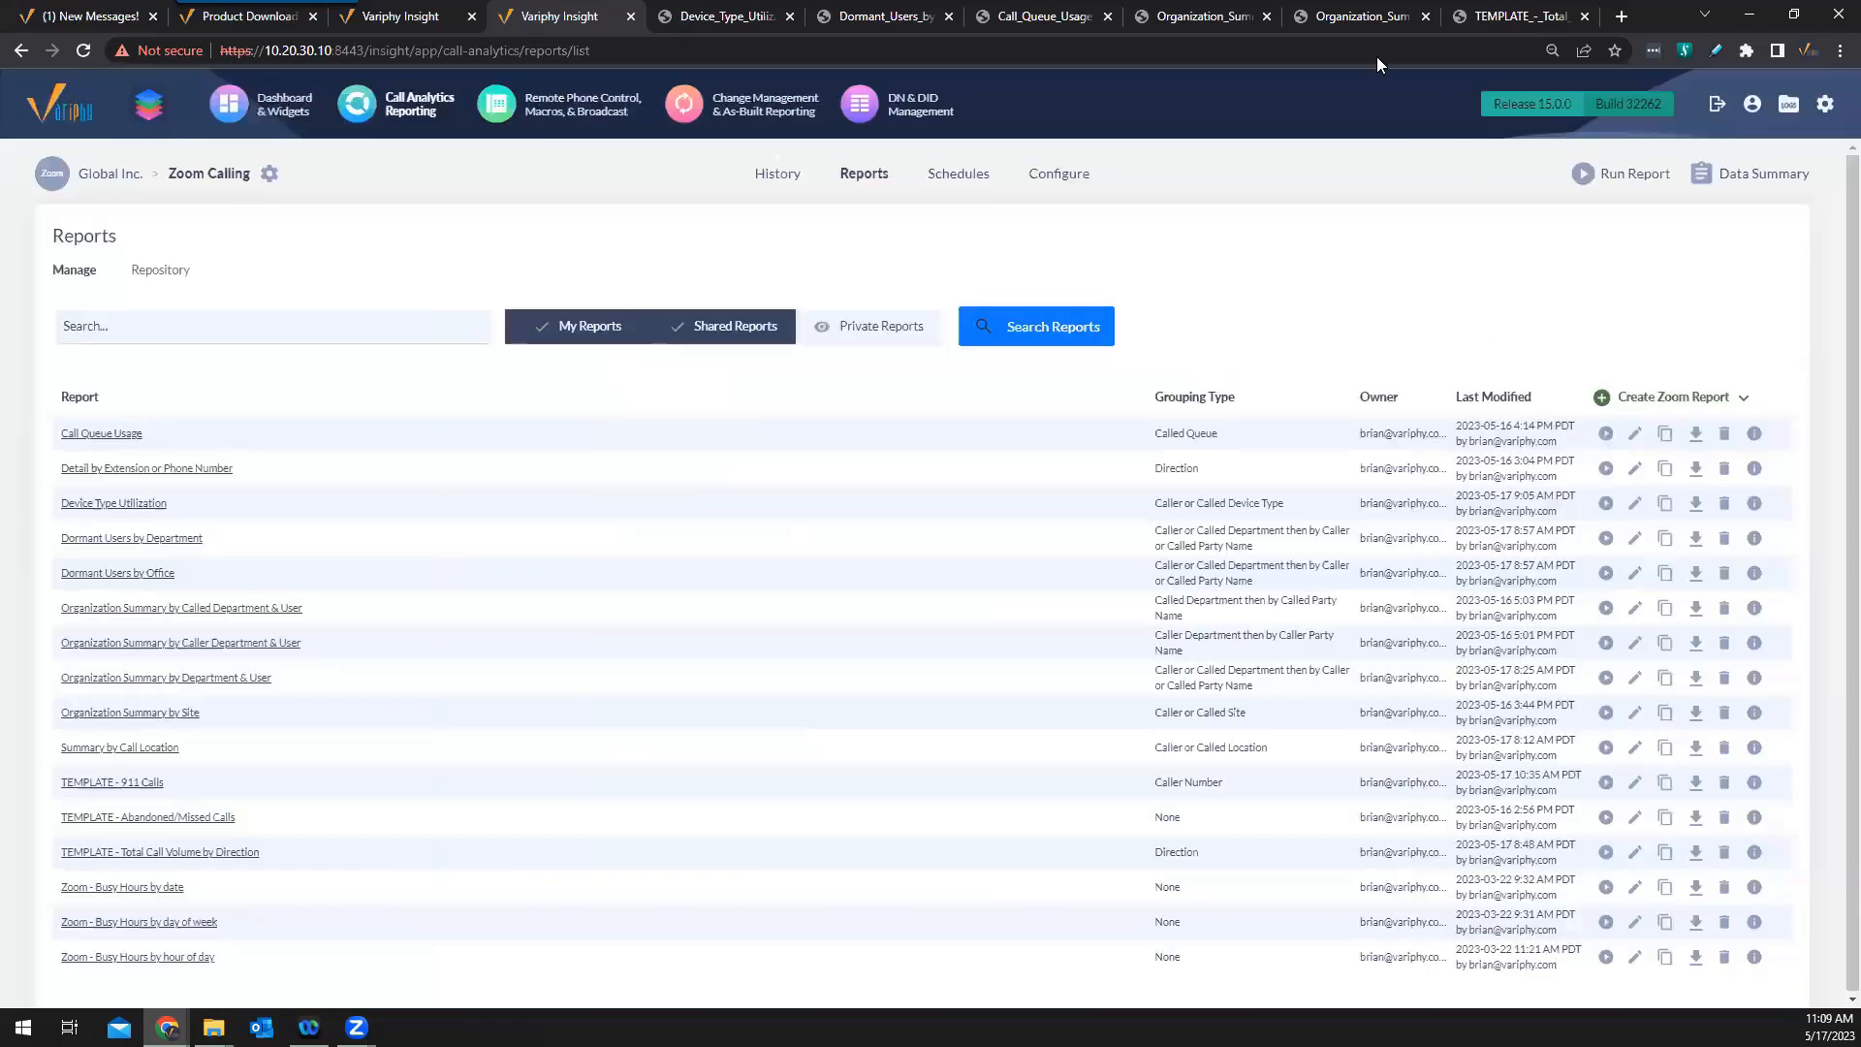
# View the TEMPLATE - Total Call Volume by Direction PDF and open the search sets of that report for editing
pyautogui.click(1508, 17)
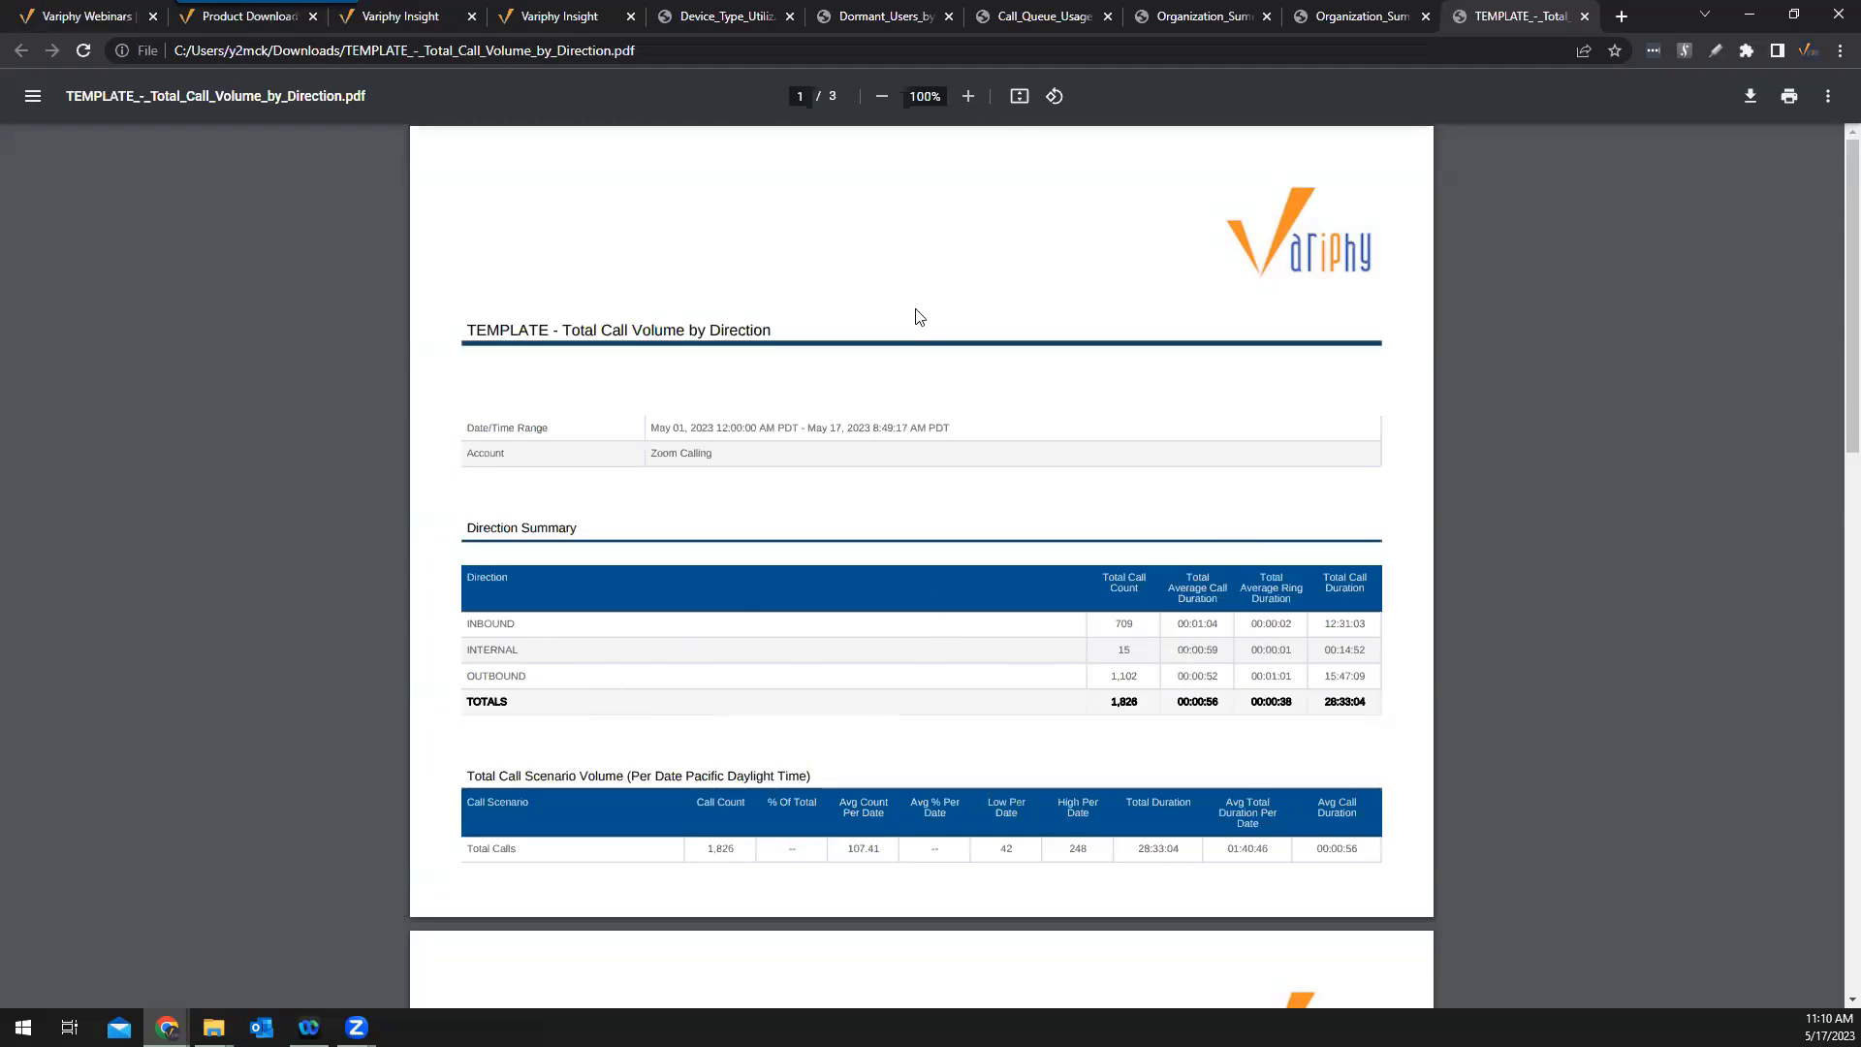
pyautogui.click(583, 27)
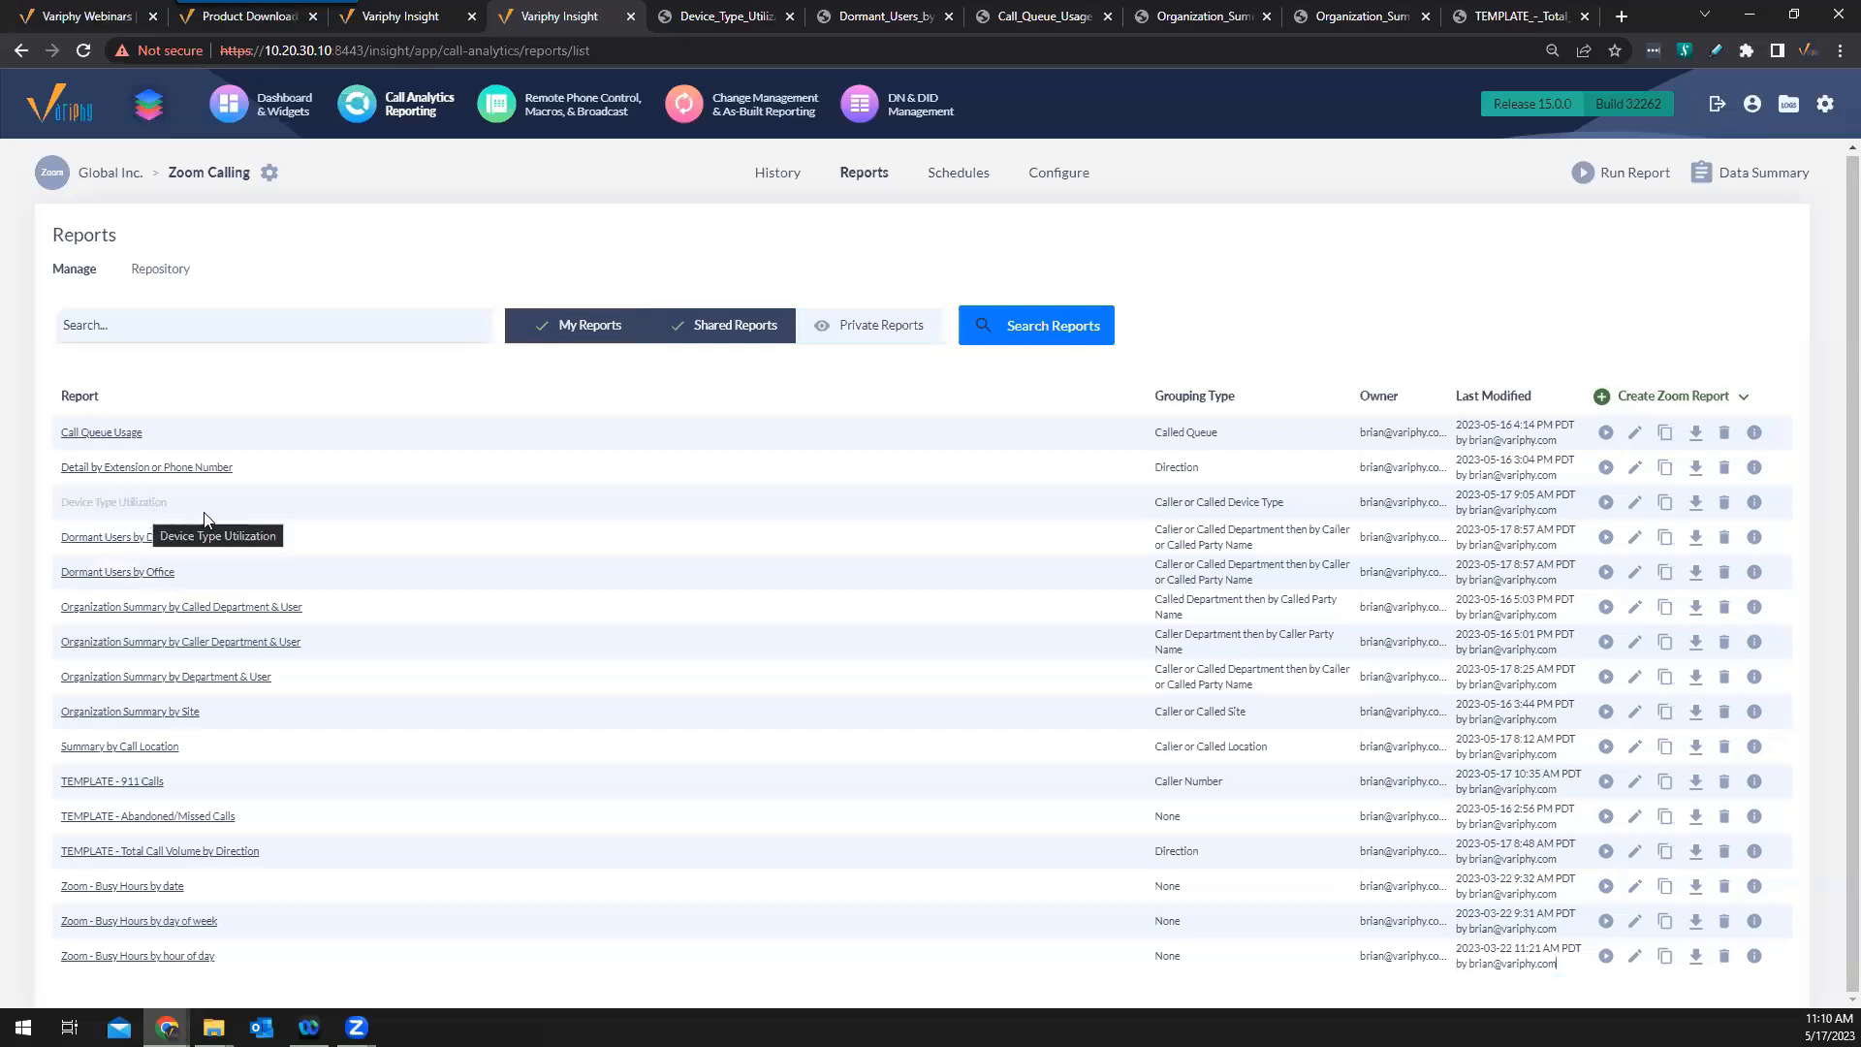
pyautogui.click(173, 860)
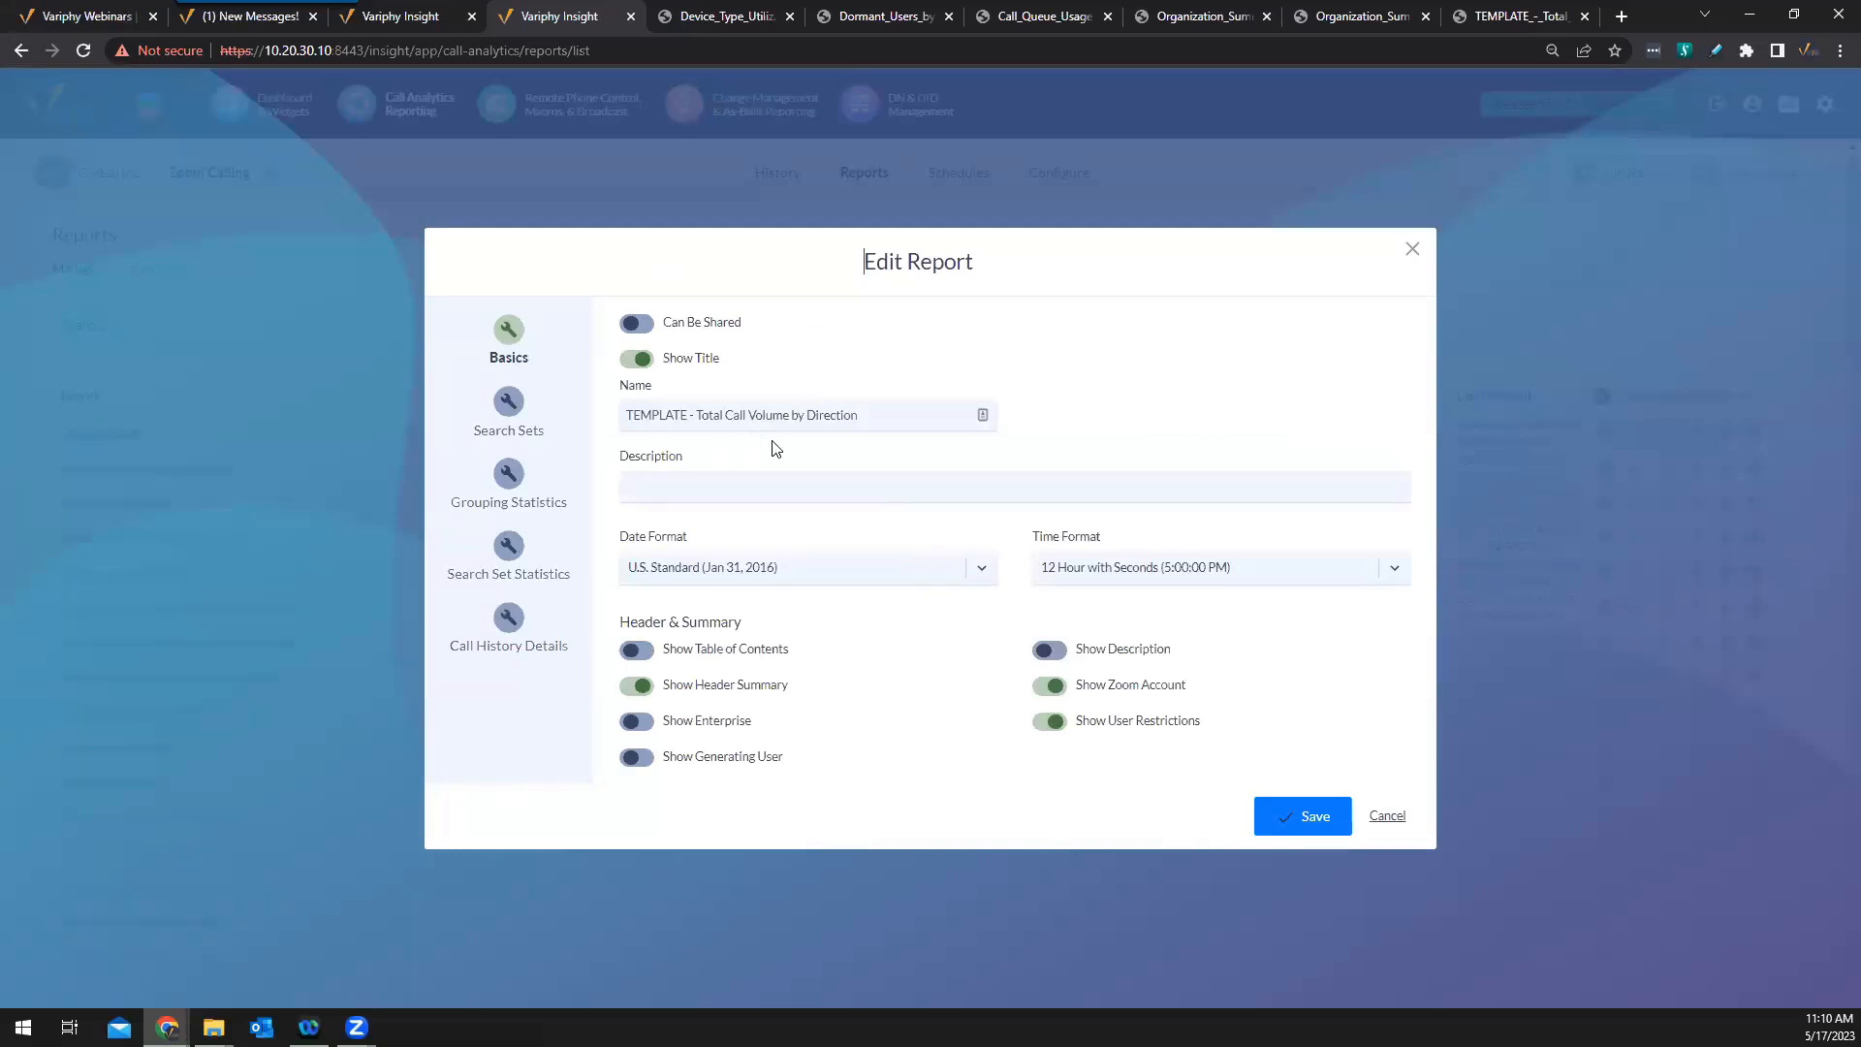
pyautogui.click(522, 406)
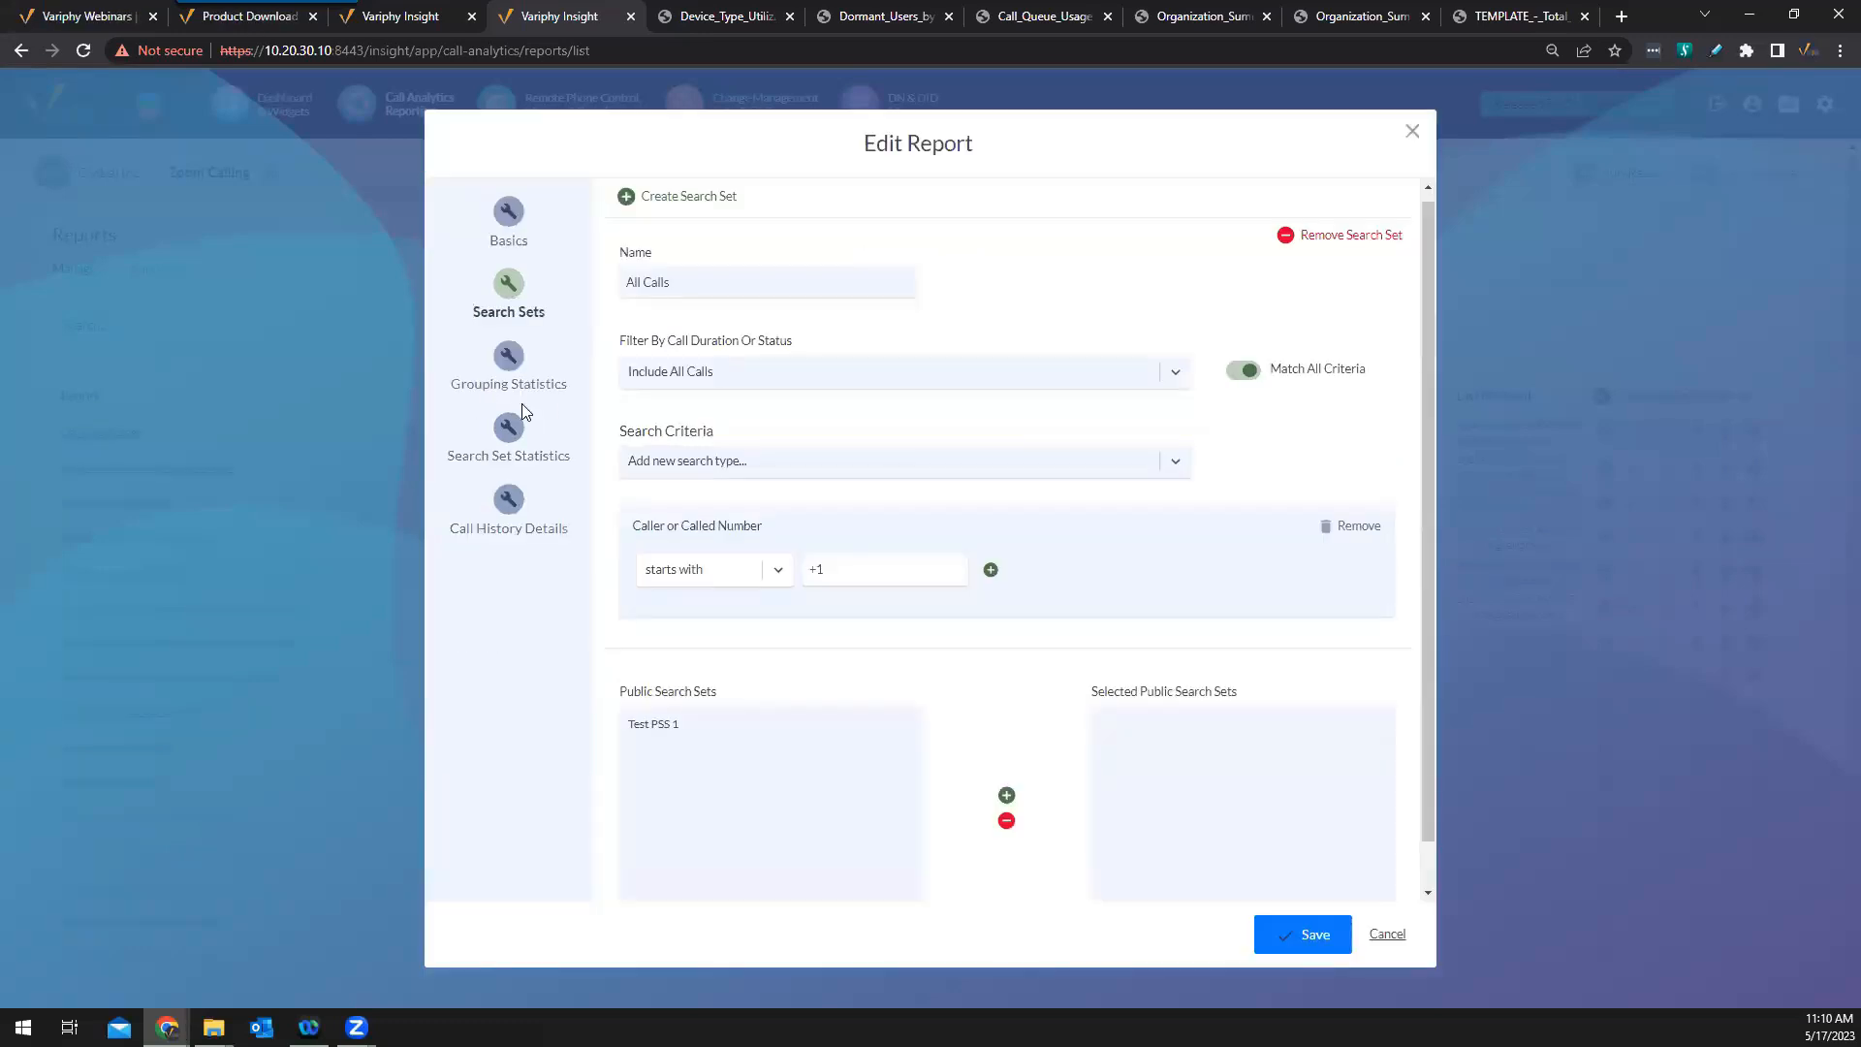
# Examine the available primary grouping types in the report's grouping statistics, keeping Direction selected
pyautogui.click(510, 356)
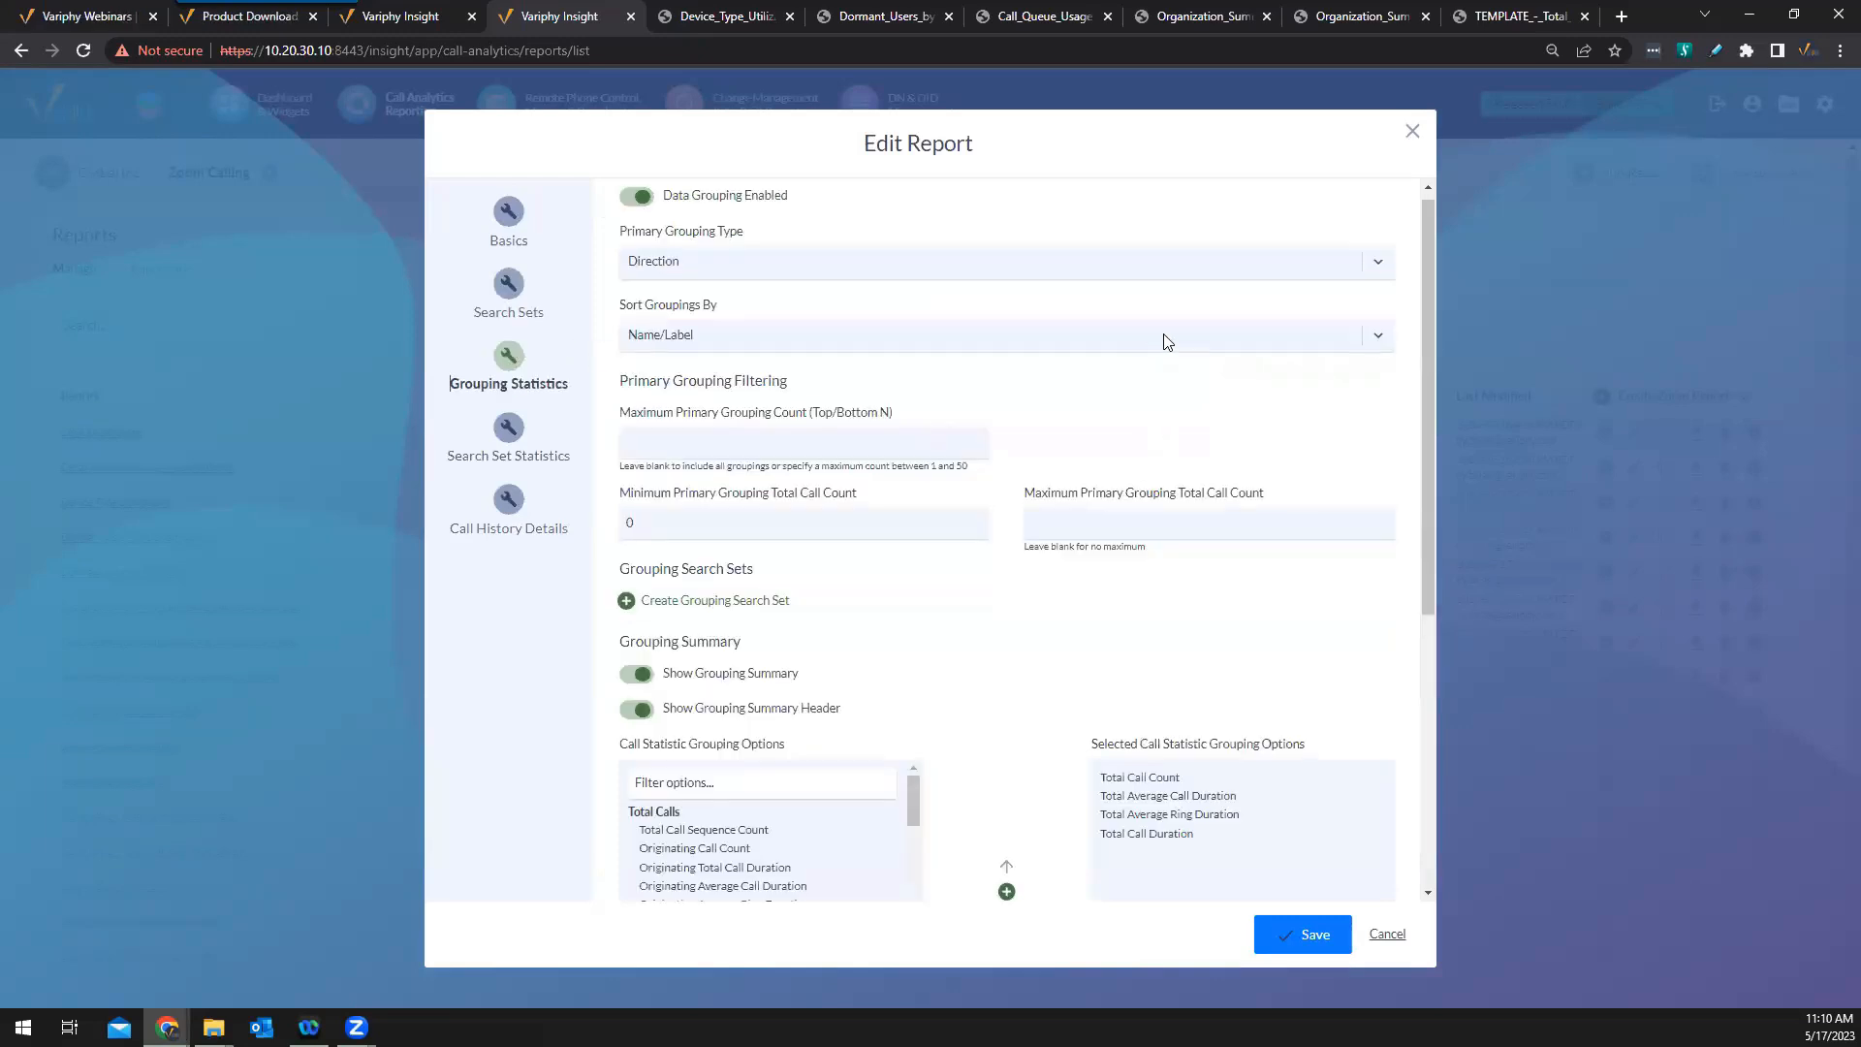
pyautogui.click(1377, 263)
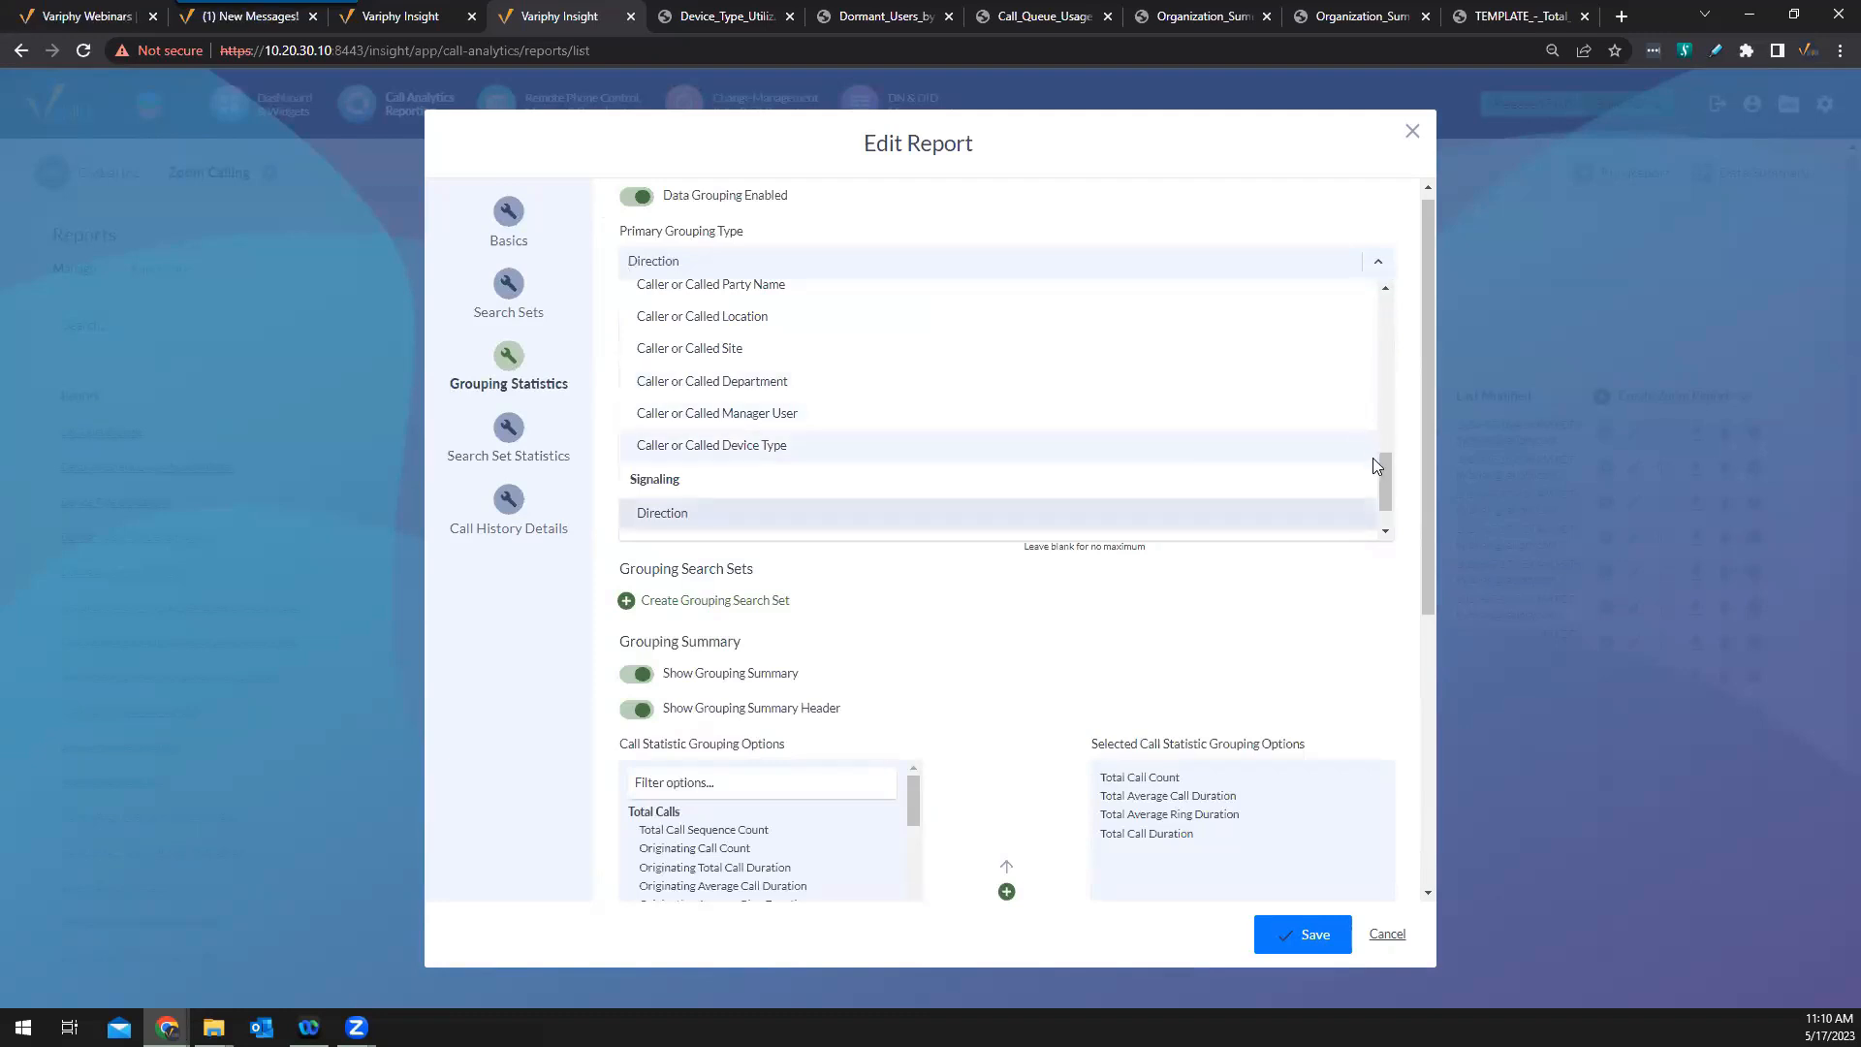
pyautogui.moveTo(1384, 471); pyautogui.dragTo(1387, 298)
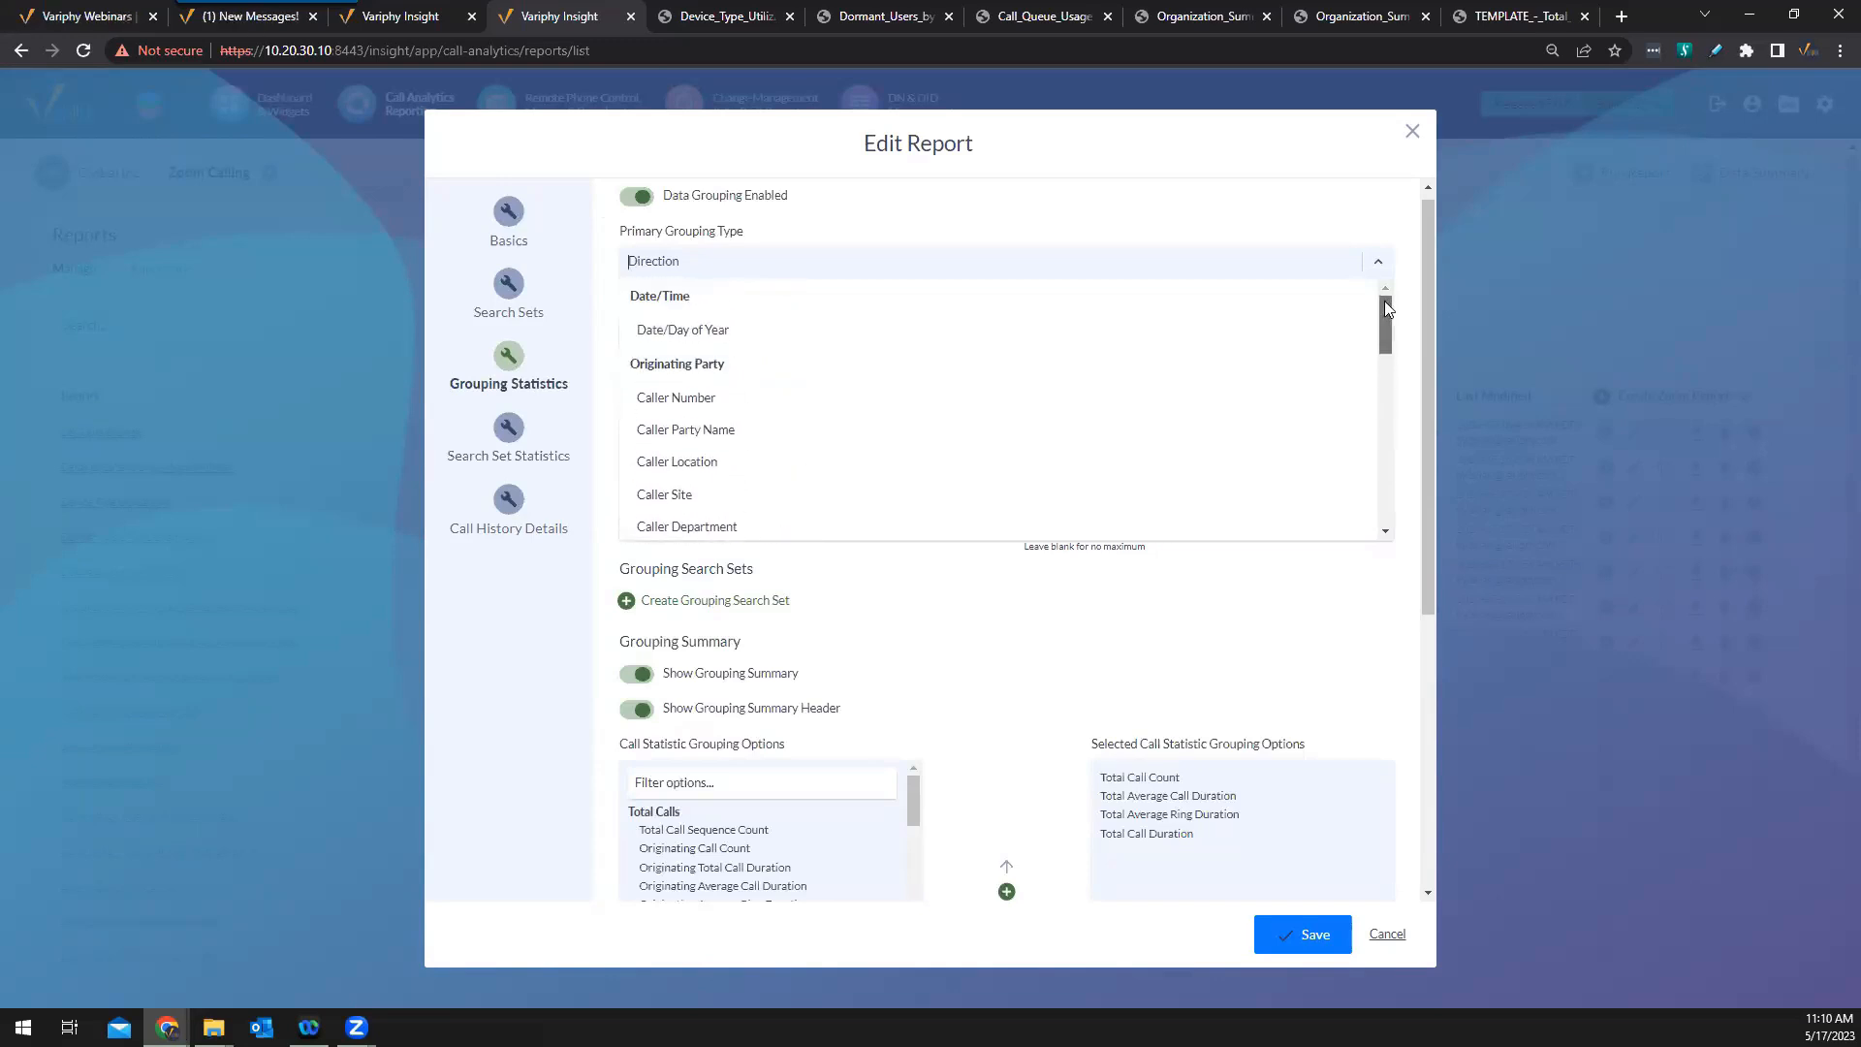
pyautogui.moveTo(1384, 316); pyautogui.dragTo(1360, 503)
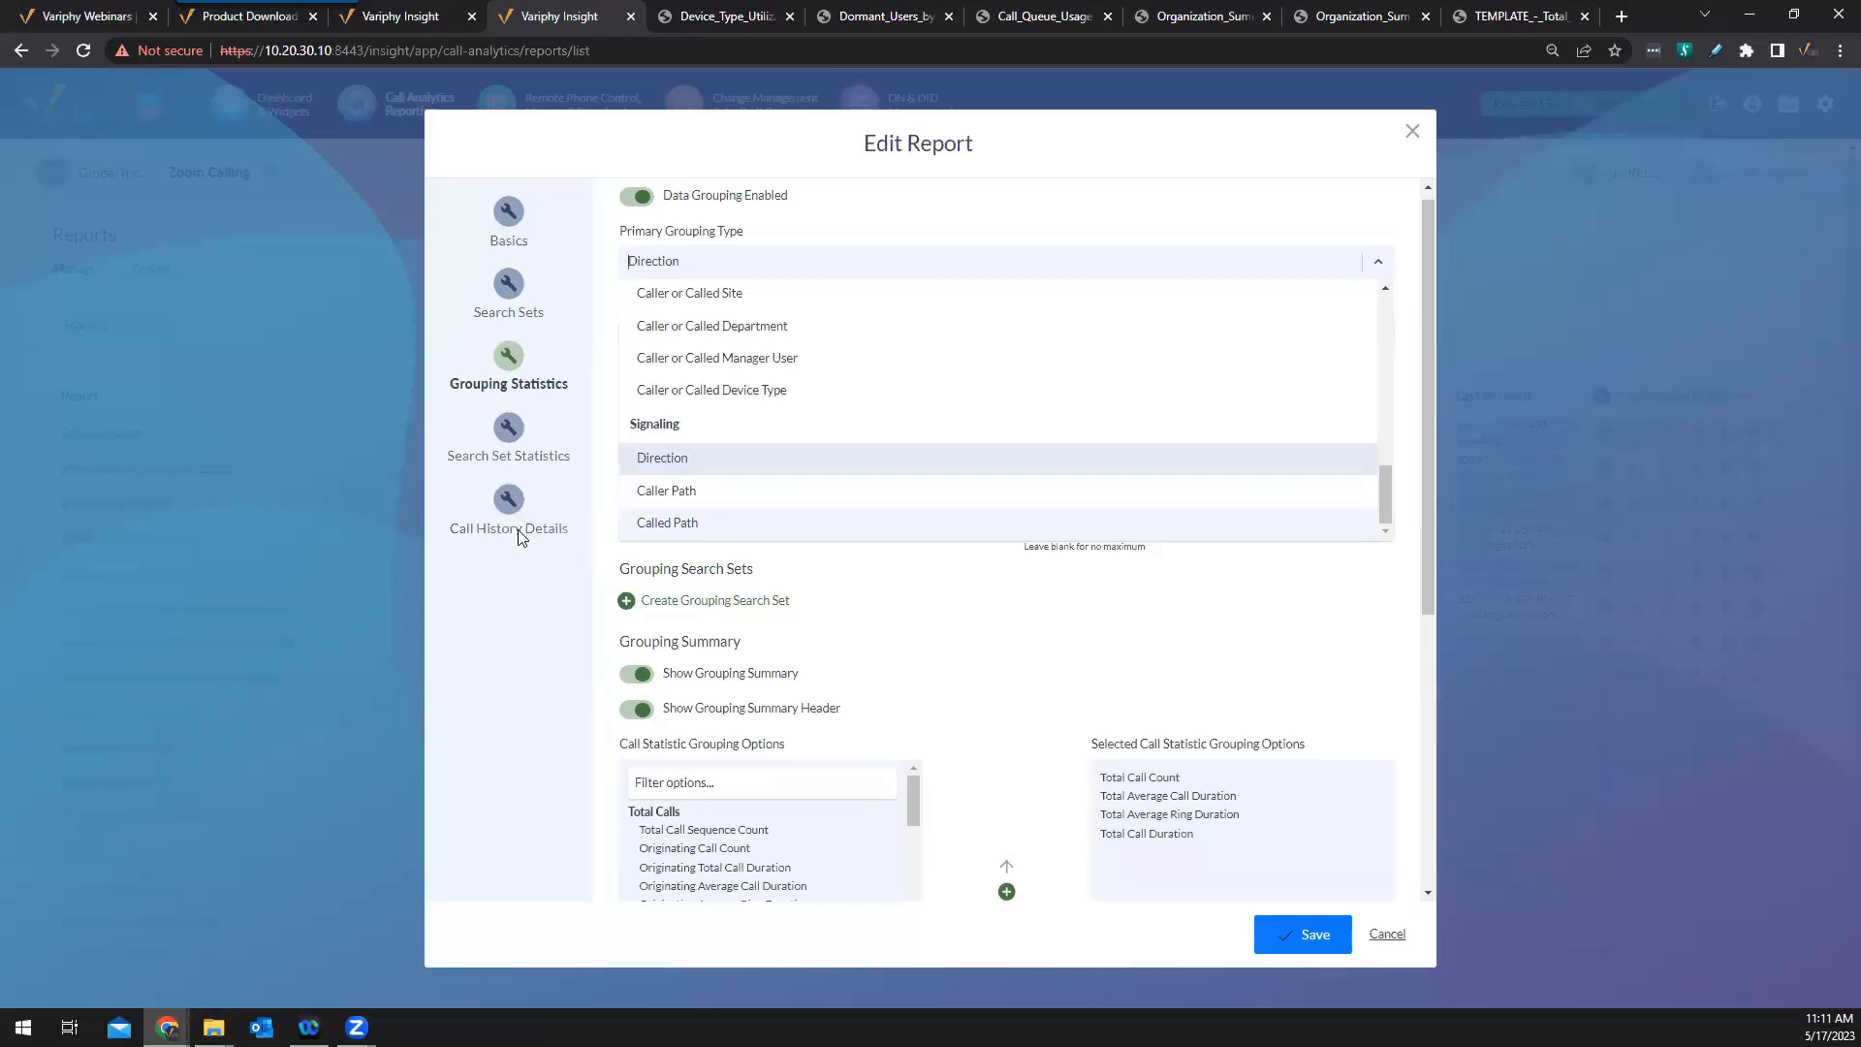
pyautogui.click(955, 641)
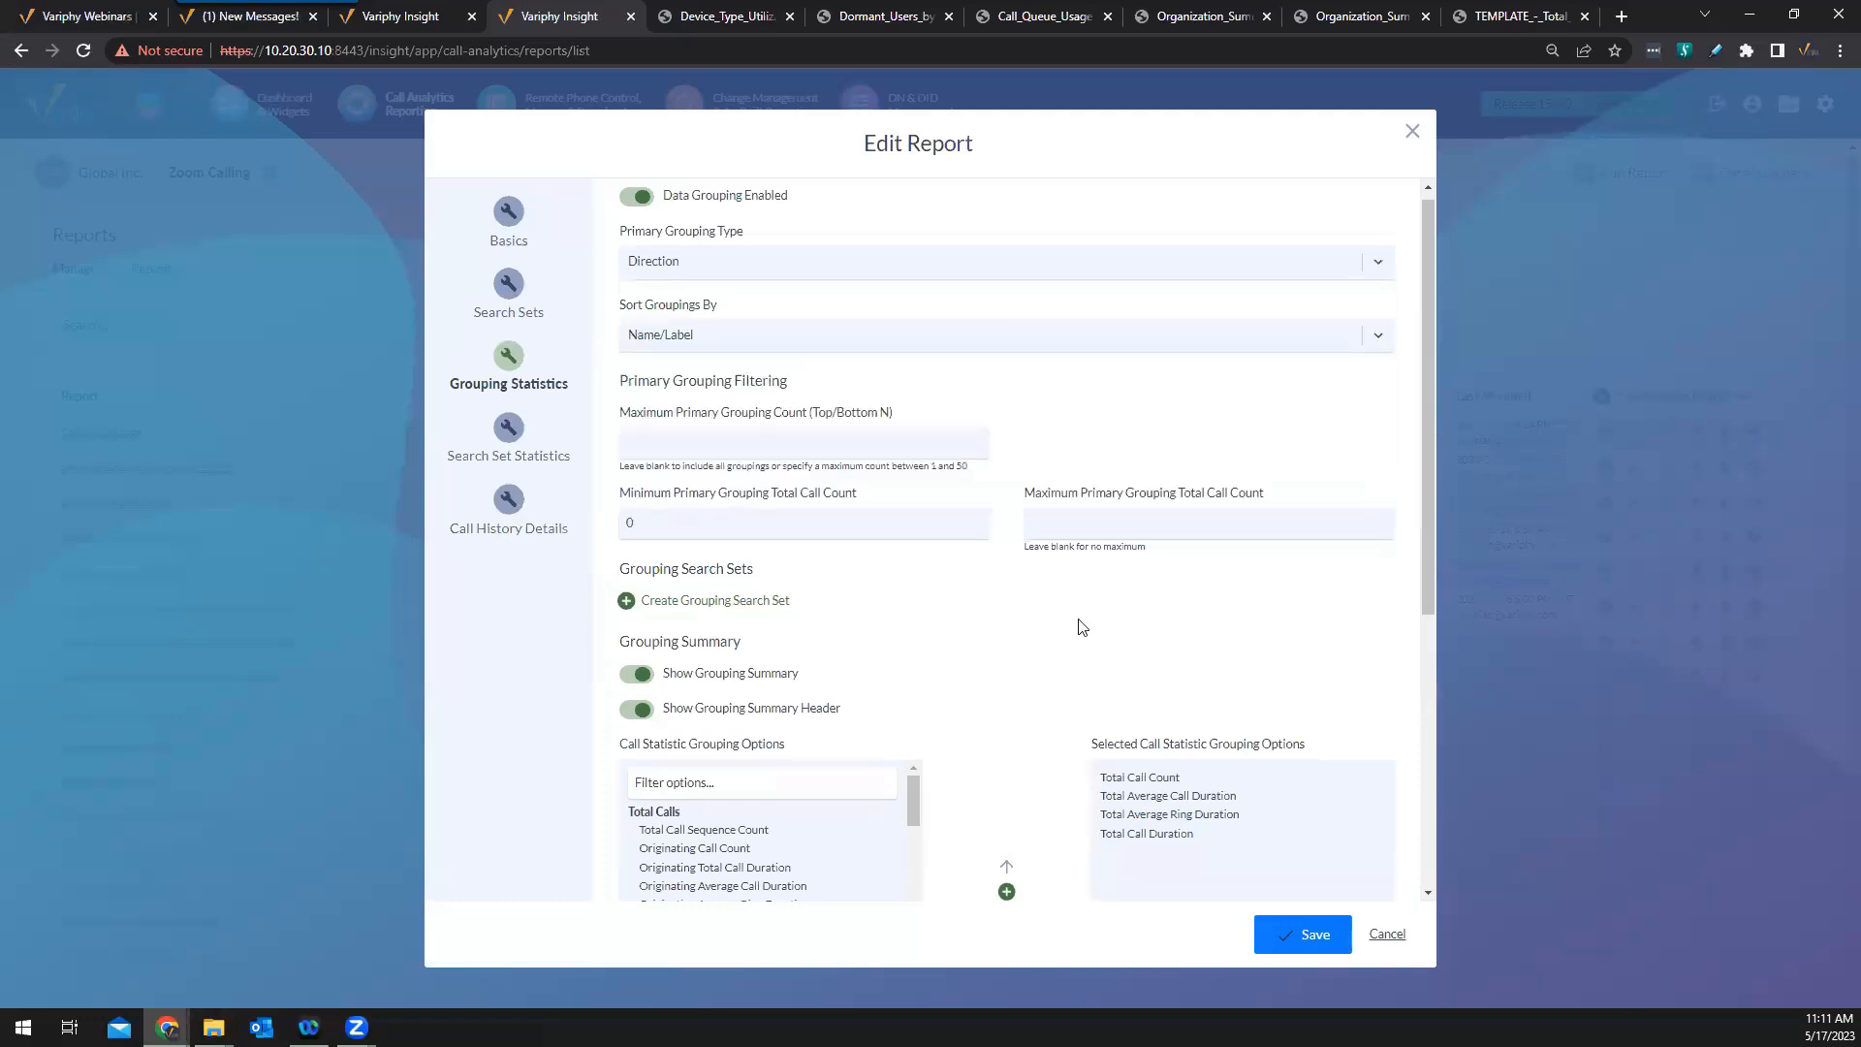
# Examine the call statistic grouping options that can be added to the report's grouping summary
pyautogui.scroll(-2, 1421, 562)
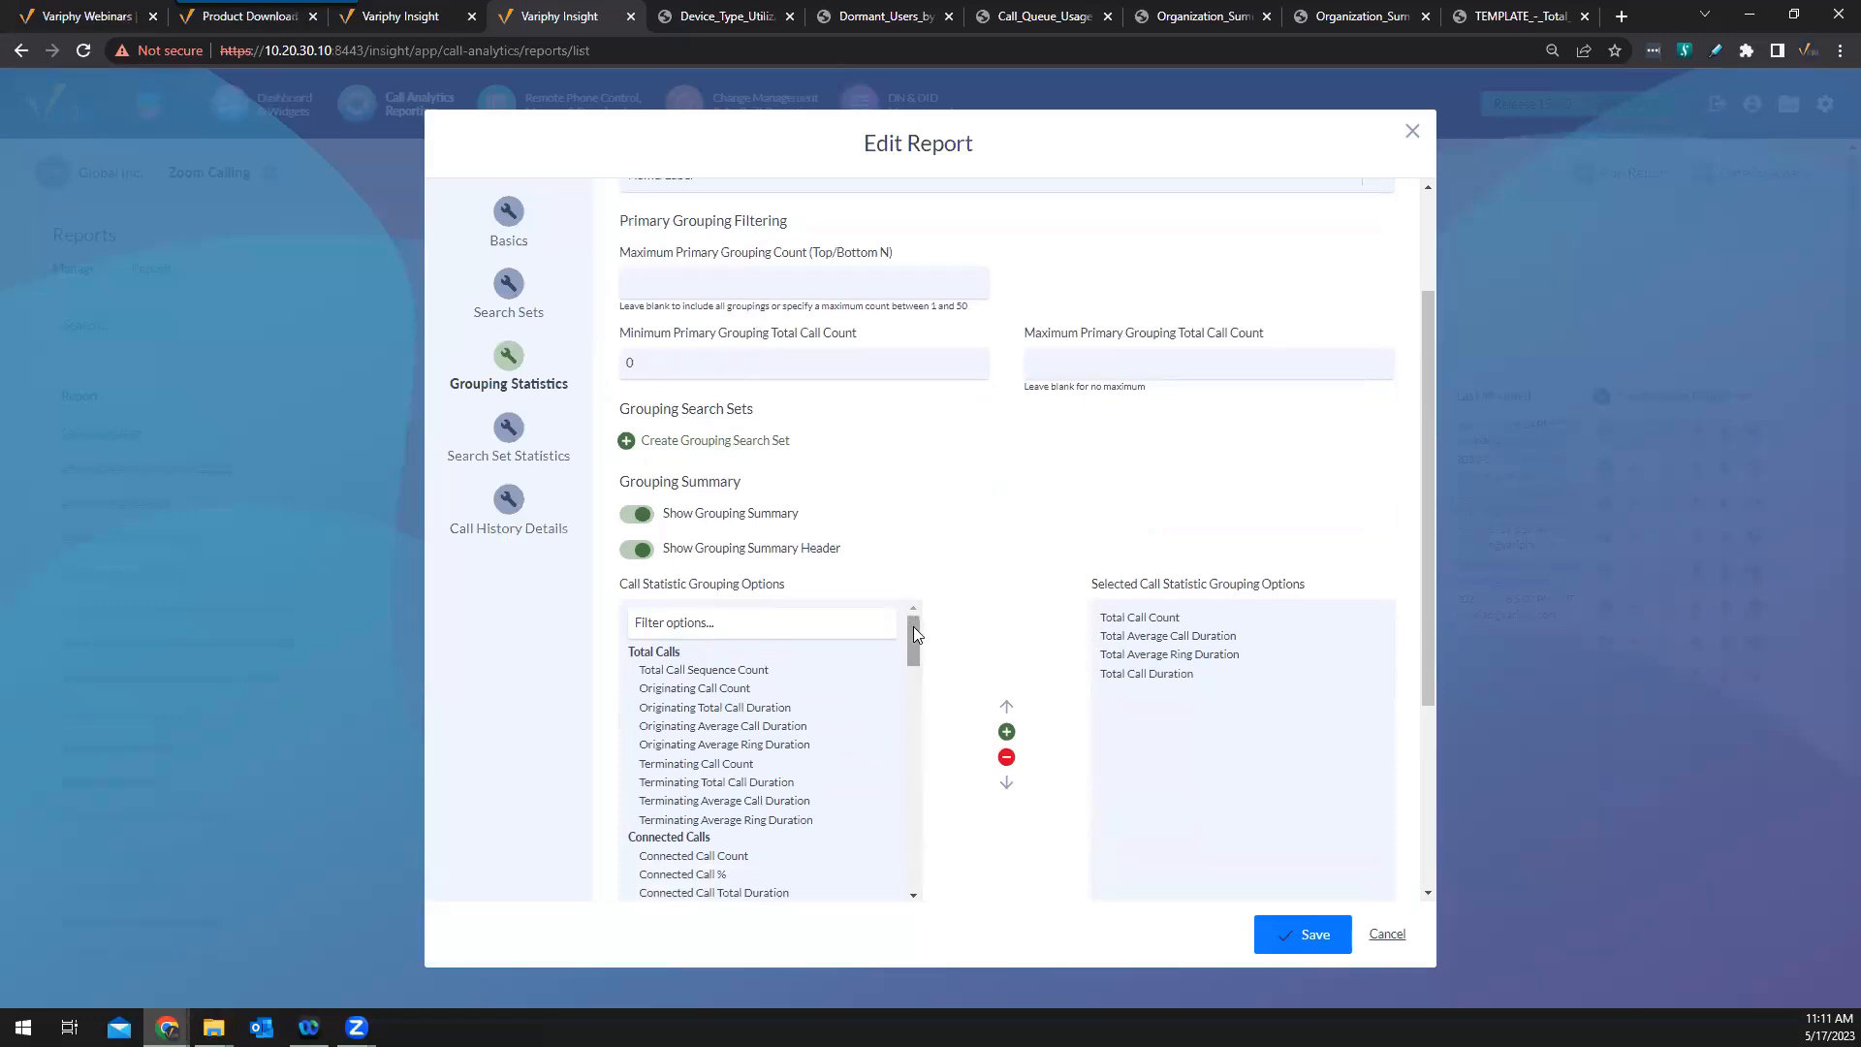
pyautogui.moveTo(913, 628); pyautogui.dragTo(913, 651)
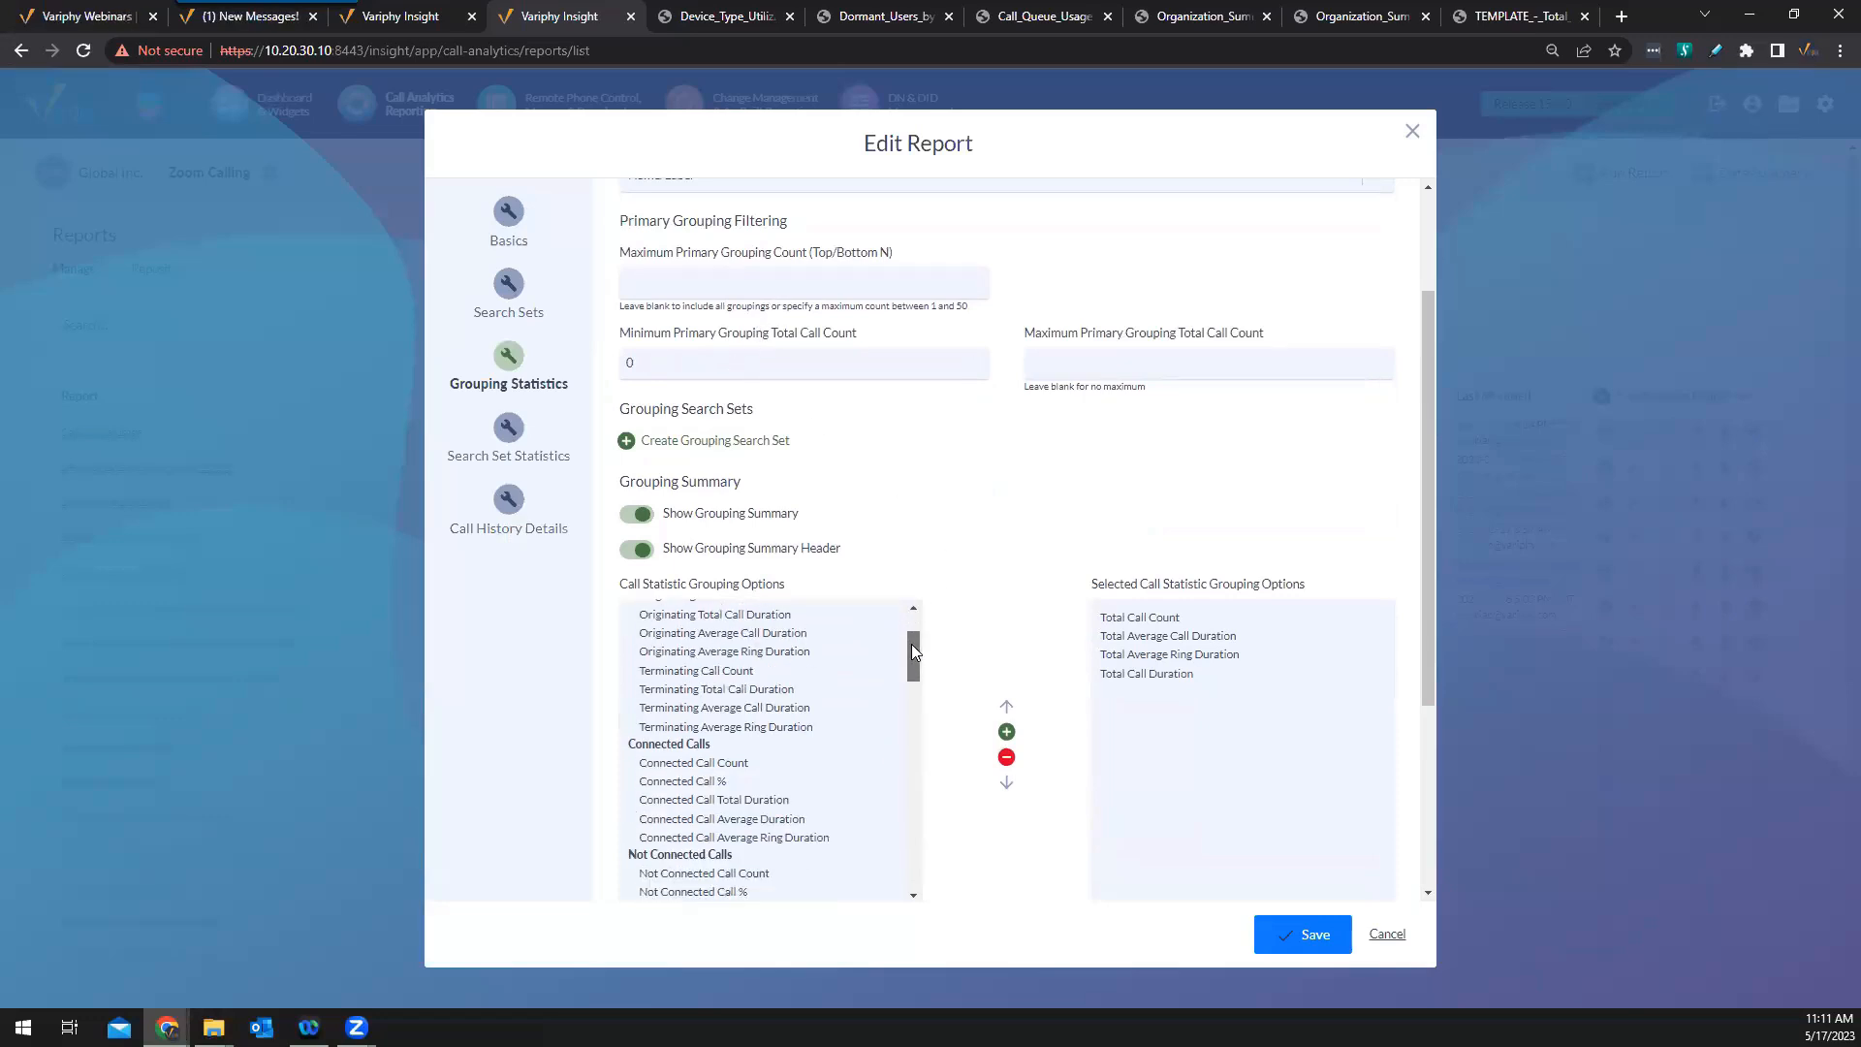
pyautogui.scroll(-1, 786, 631)
pyautogui.scroll(-5, 822, 636)
pyautogui.scroll(5, 818, 678)
pyautogui.scroll(2, 786, 669)
pyautogui.scroll(-3, 707, 742)
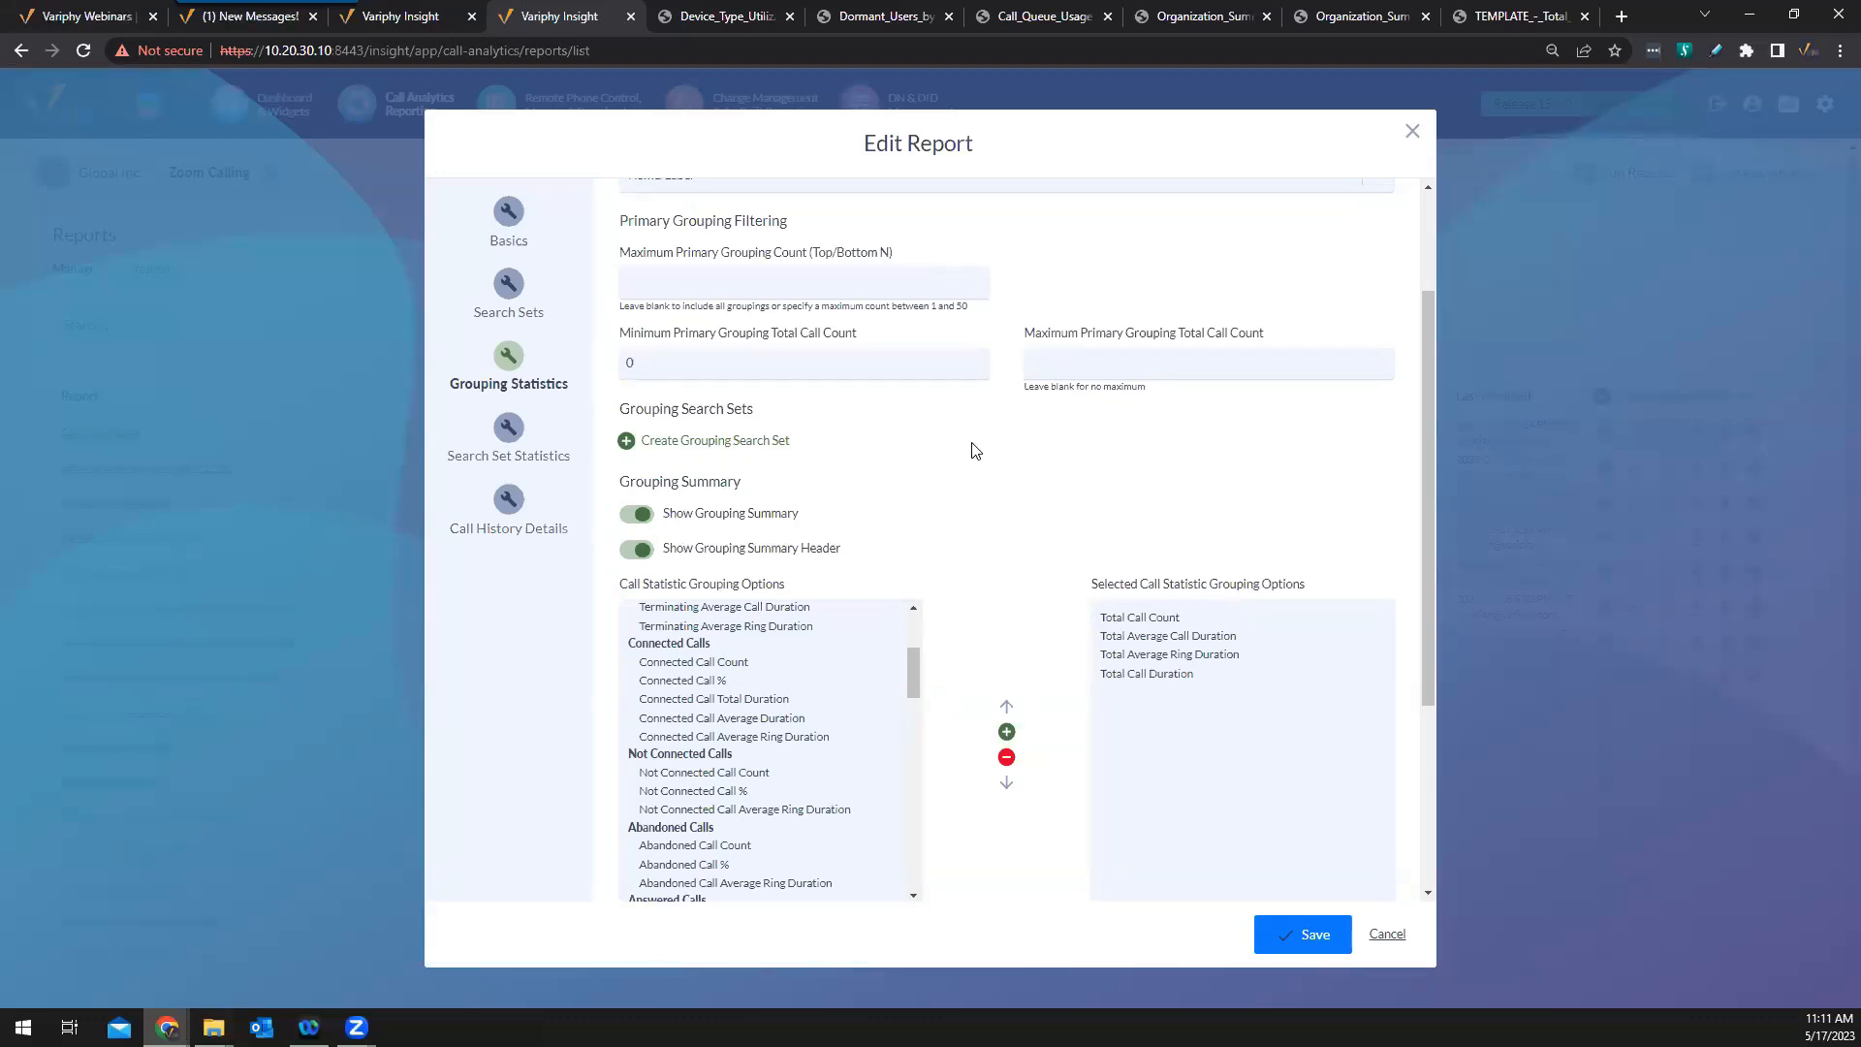
pyautogui.scroll(2, 991, 466)
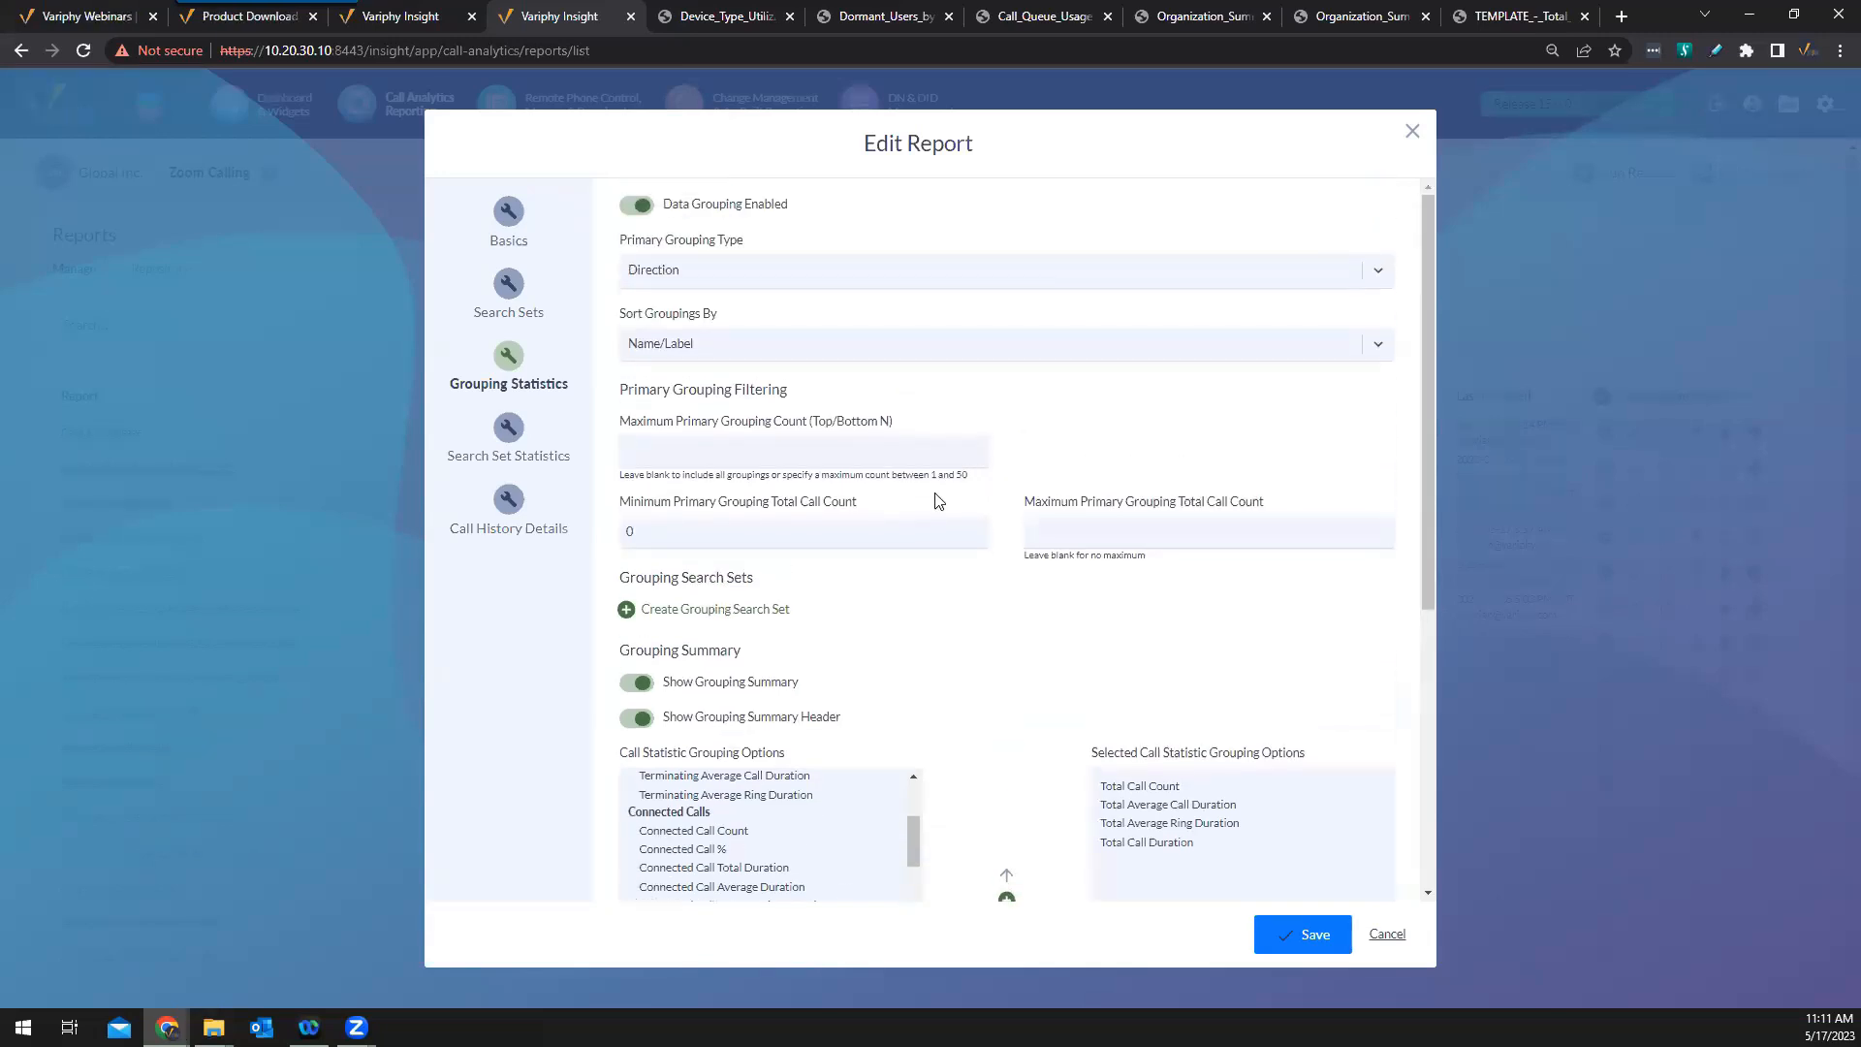
# Review the report's All Calls search set once more, along with its full grouping statistics settings
pyautogui.click(512, 294)
pyautogui.scroll(-1, 1144, 407)
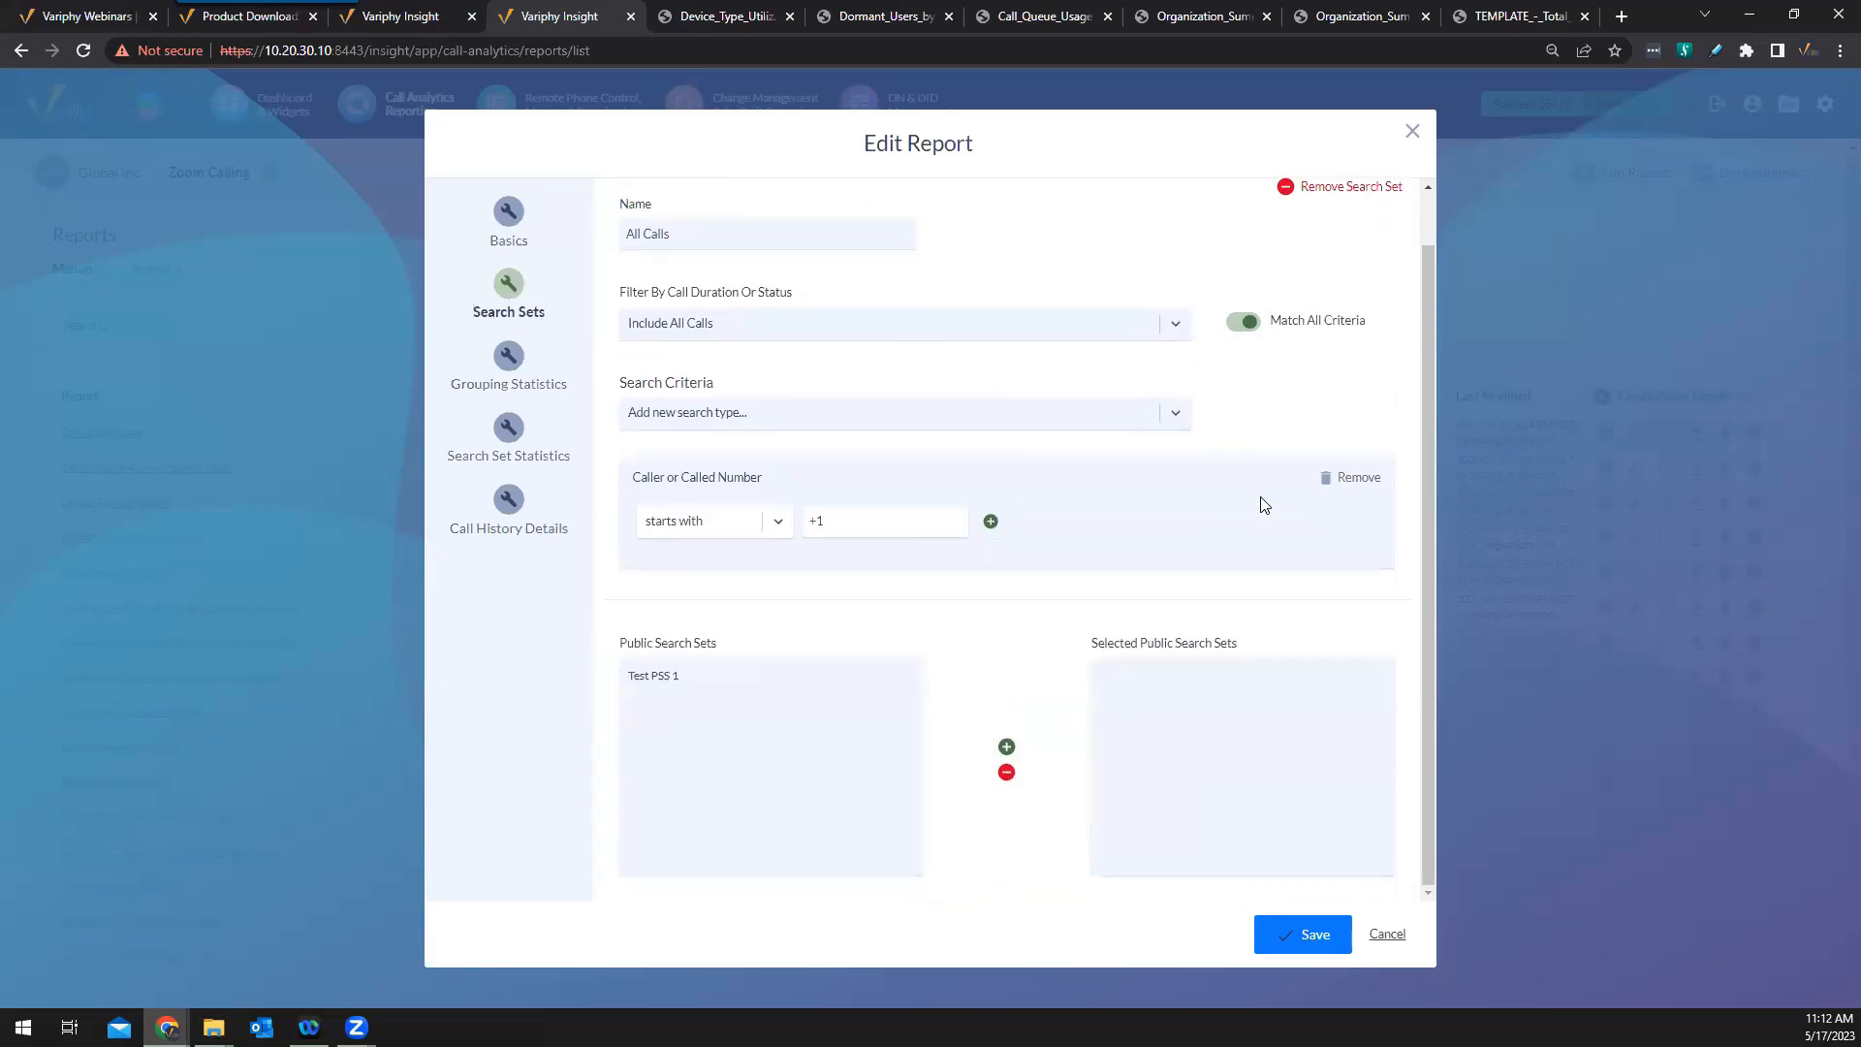
pyautogui.scroll(1, 1263, 504)
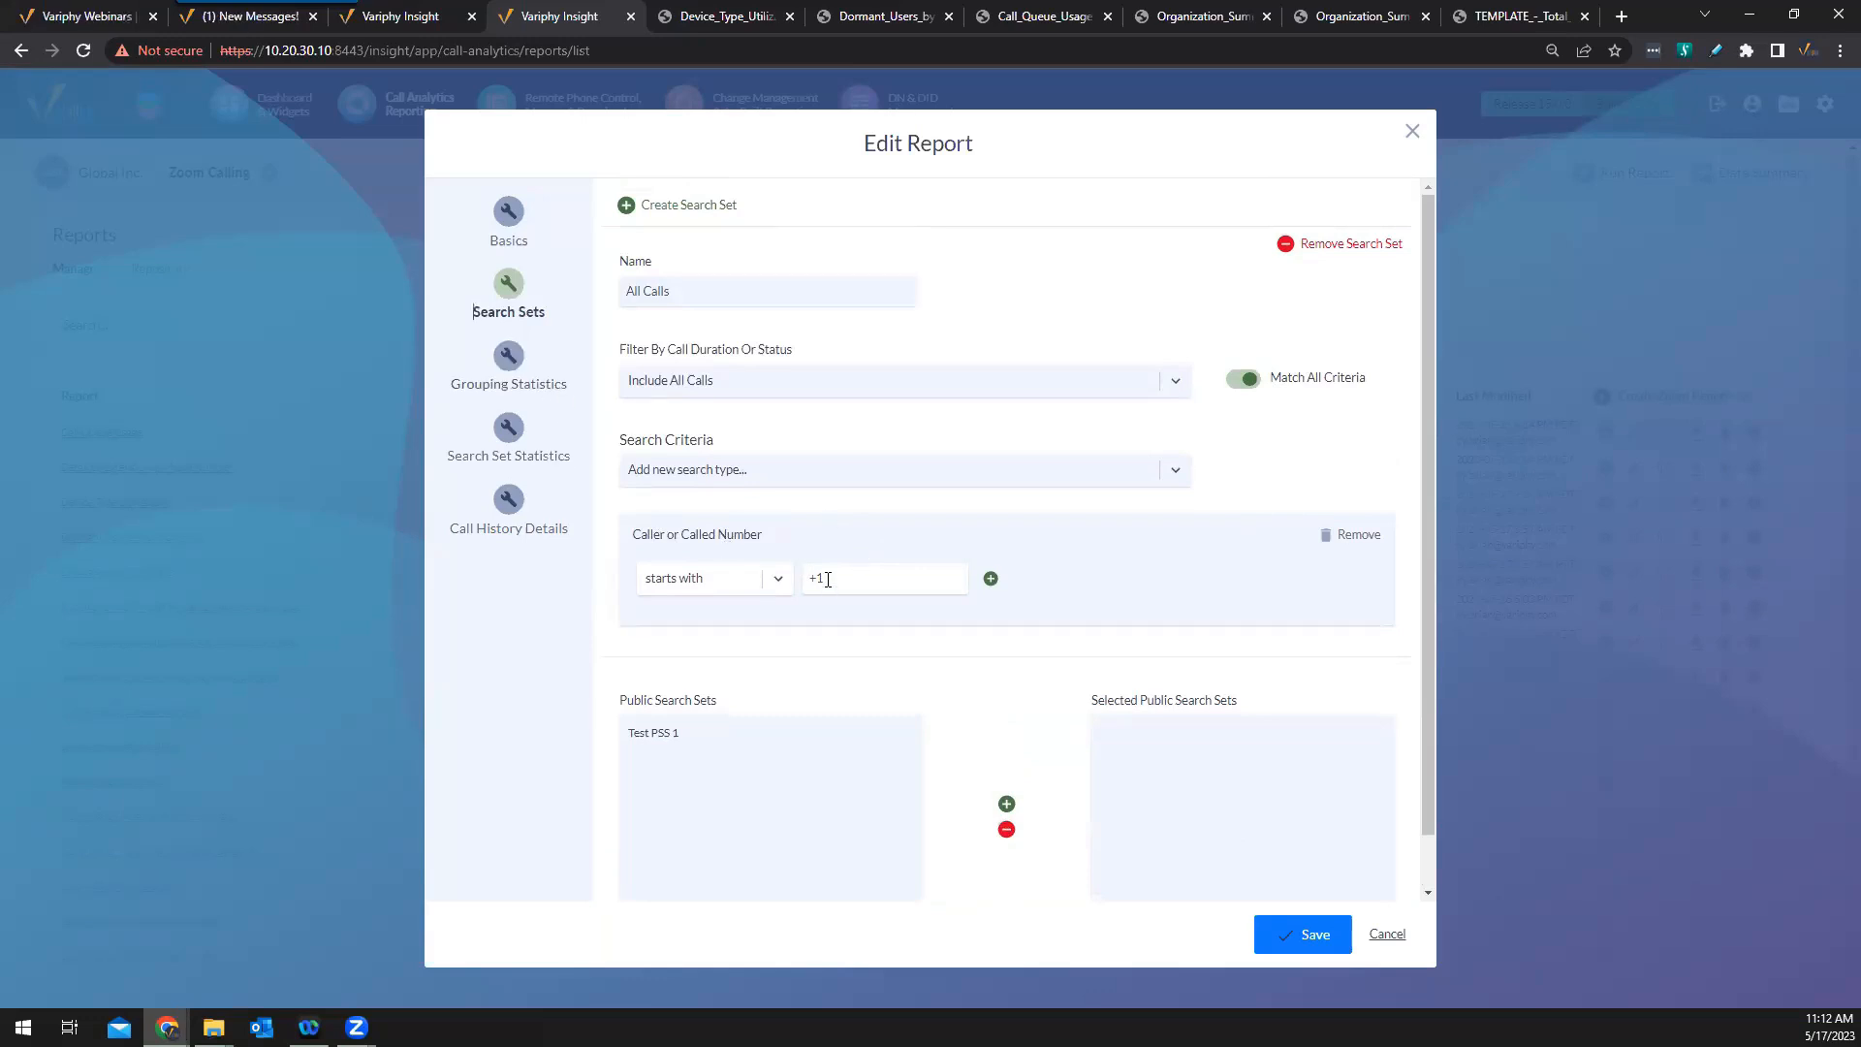
pyautogui.click(520, 372)
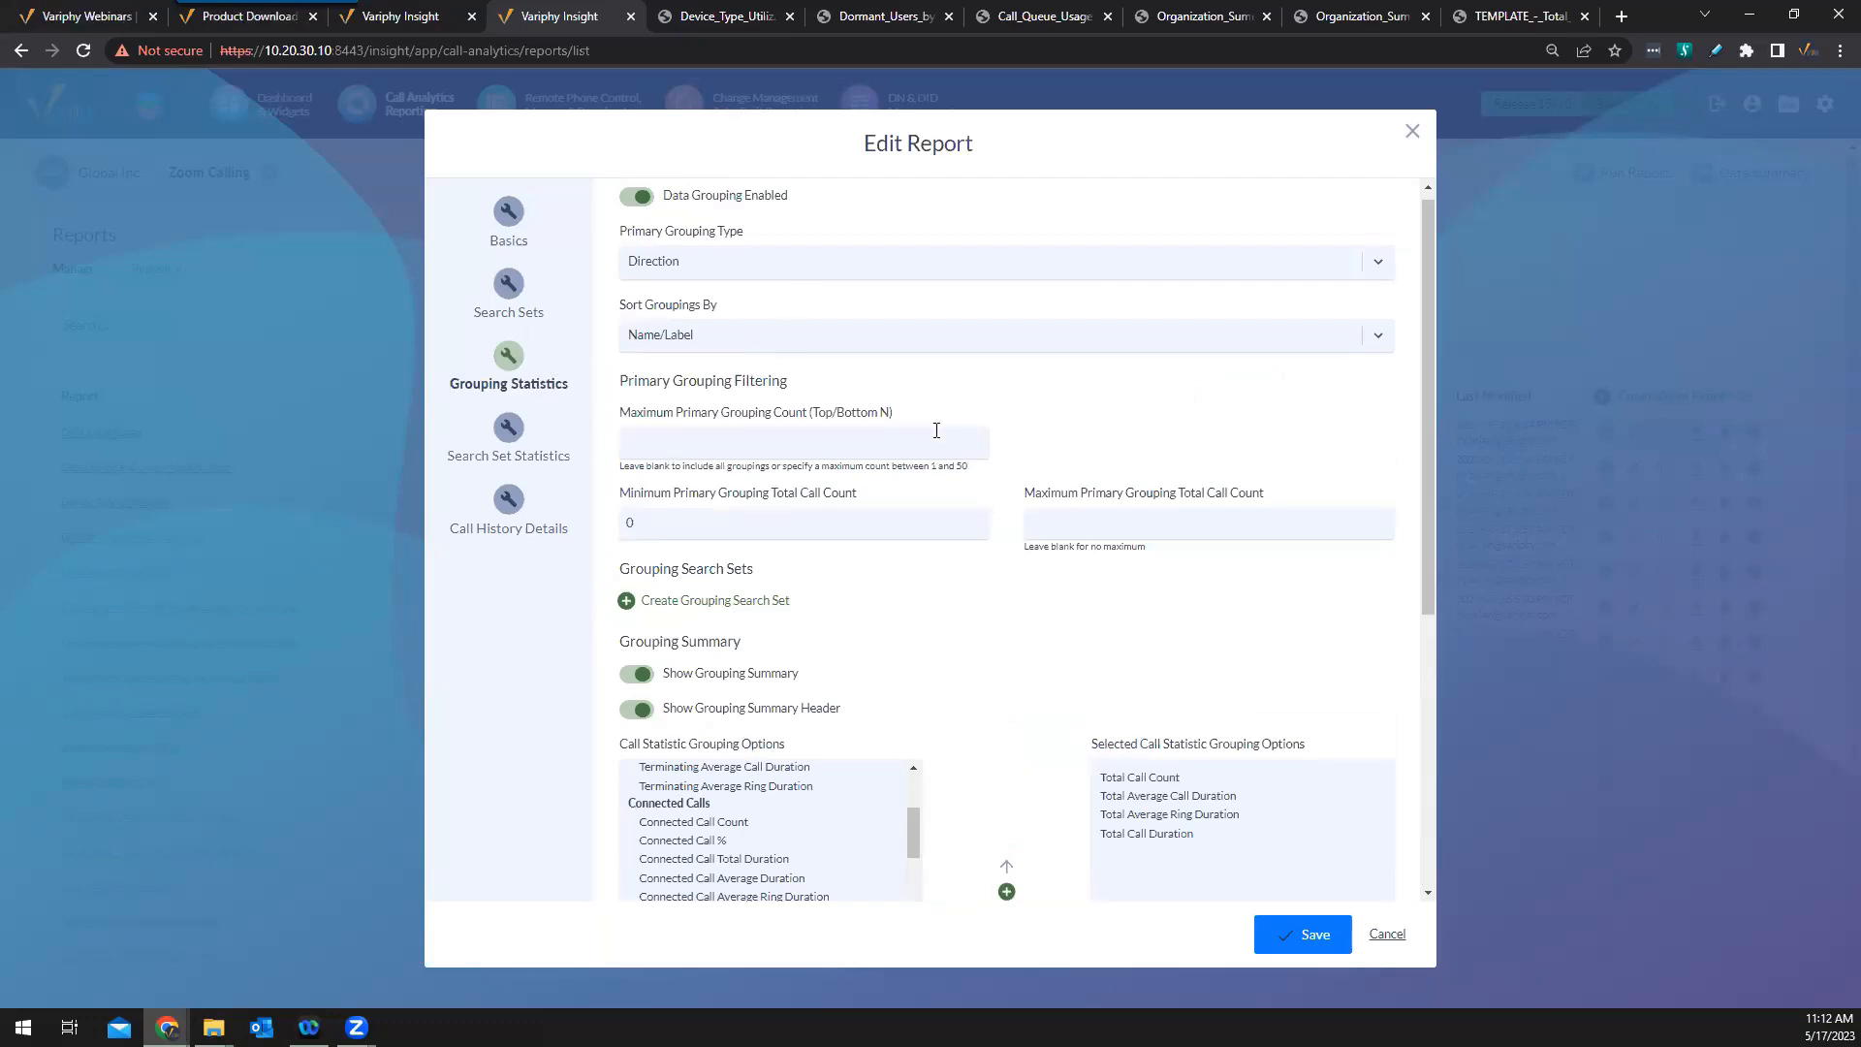
pyautogui.scroll(-5, 1041, 458)
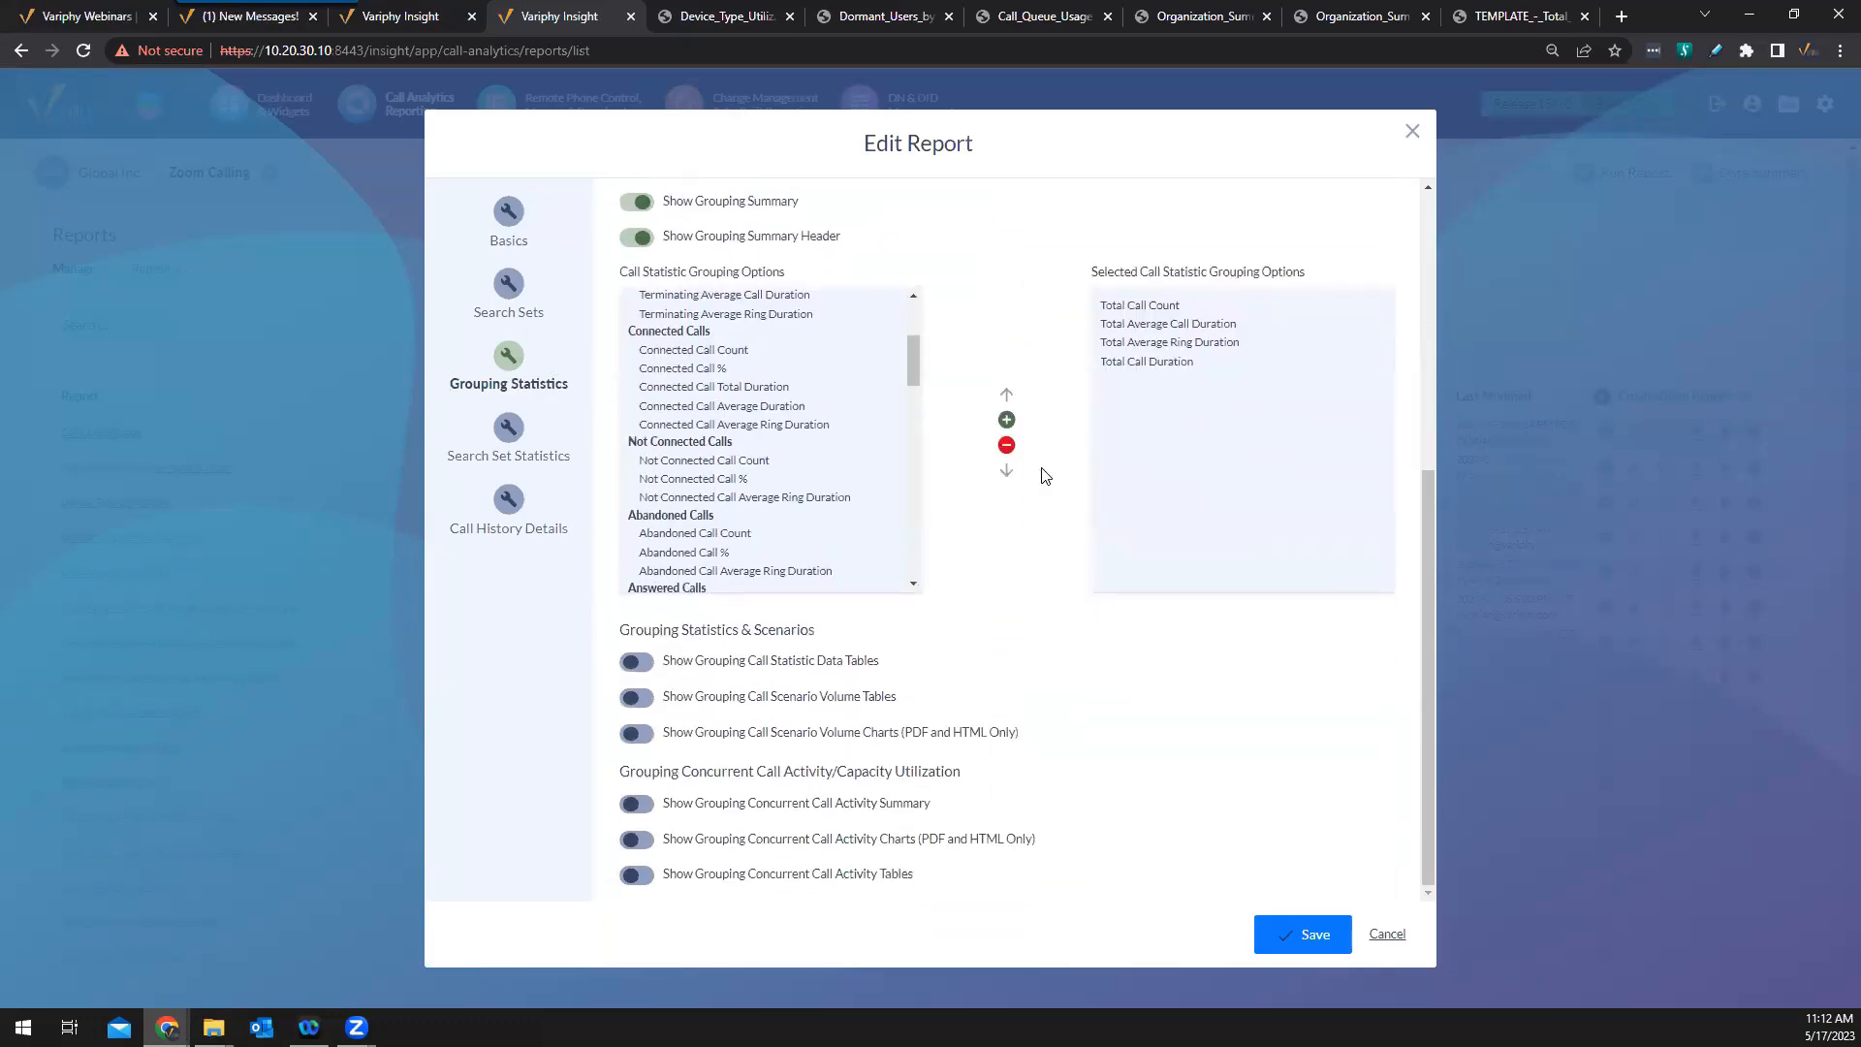
pyautogui.scroll(4, 1045, 474)
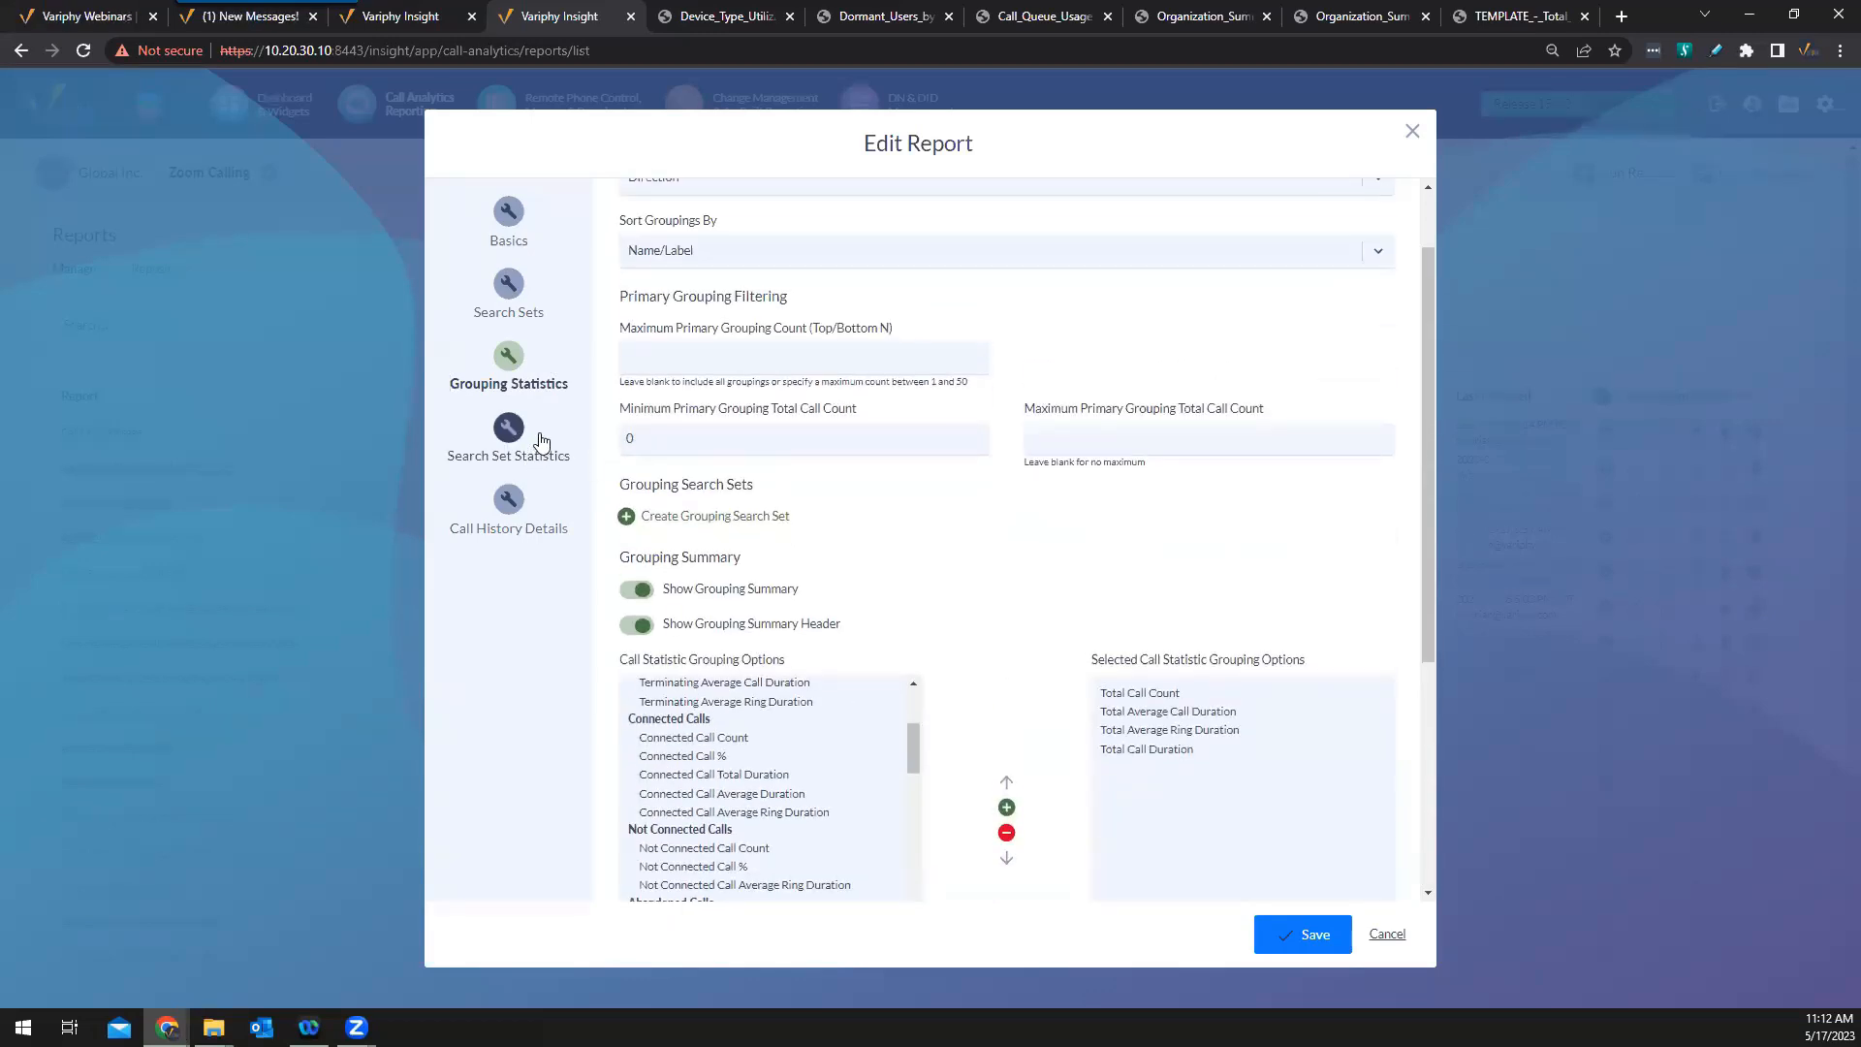
# Turn on Show Call History Record Details, examine the available detail column types, and cancel the report edit
pyautogui.click(509, 504)
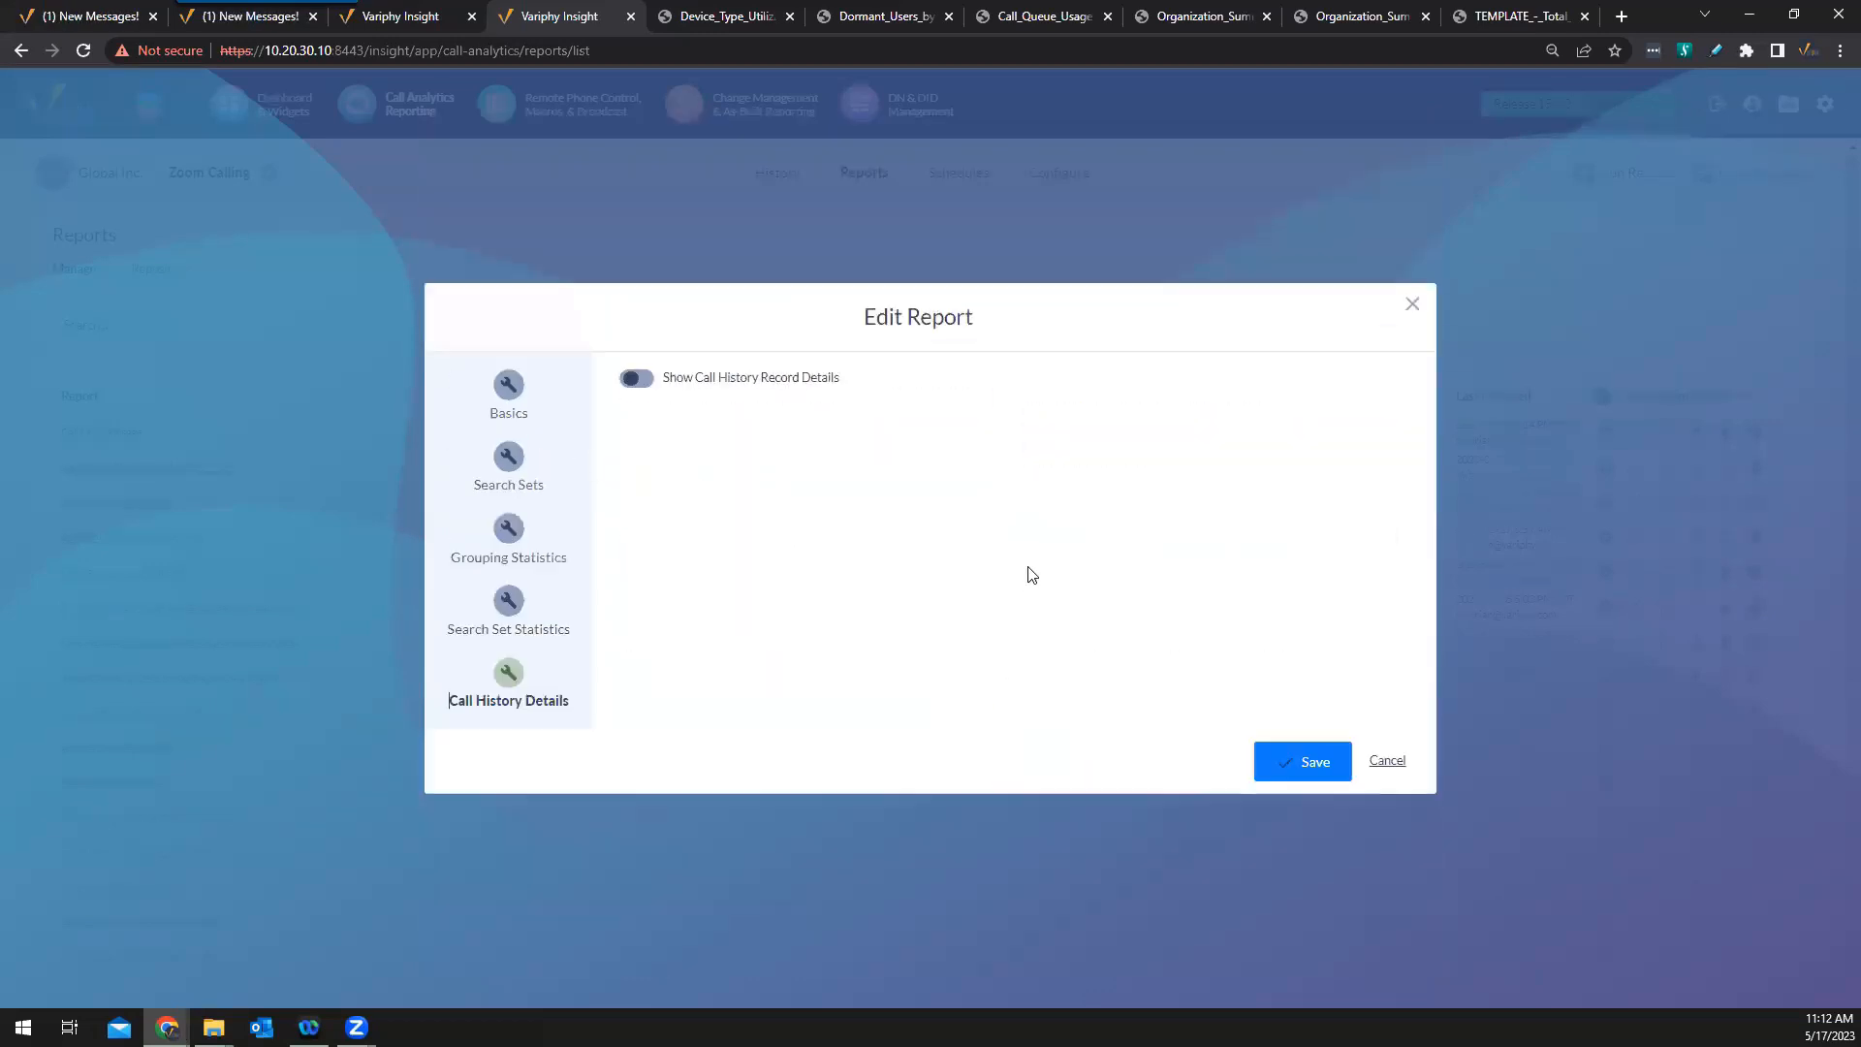
pyautogui.click(642, 379)
pyautogui.moveTo(921, 492); pyautogui.dragTo(913, 698)
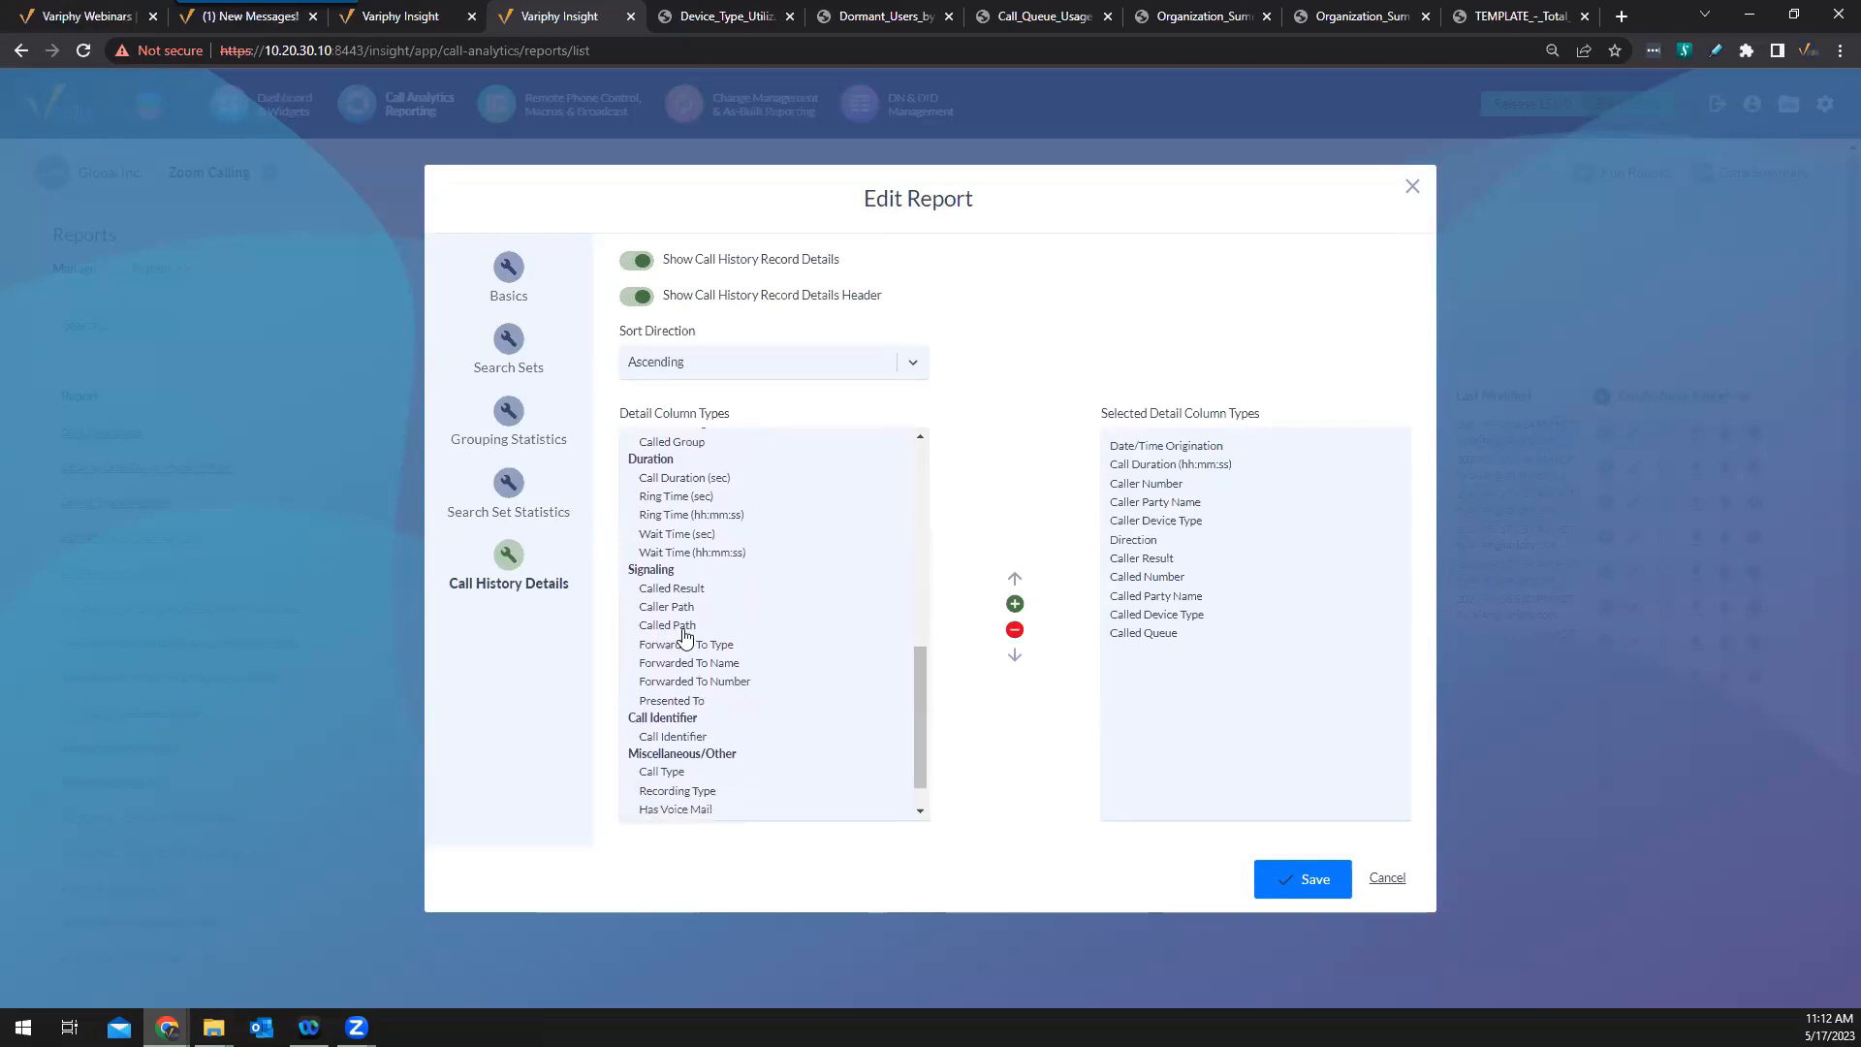
pyautogui.scroll(6, 811, 627)
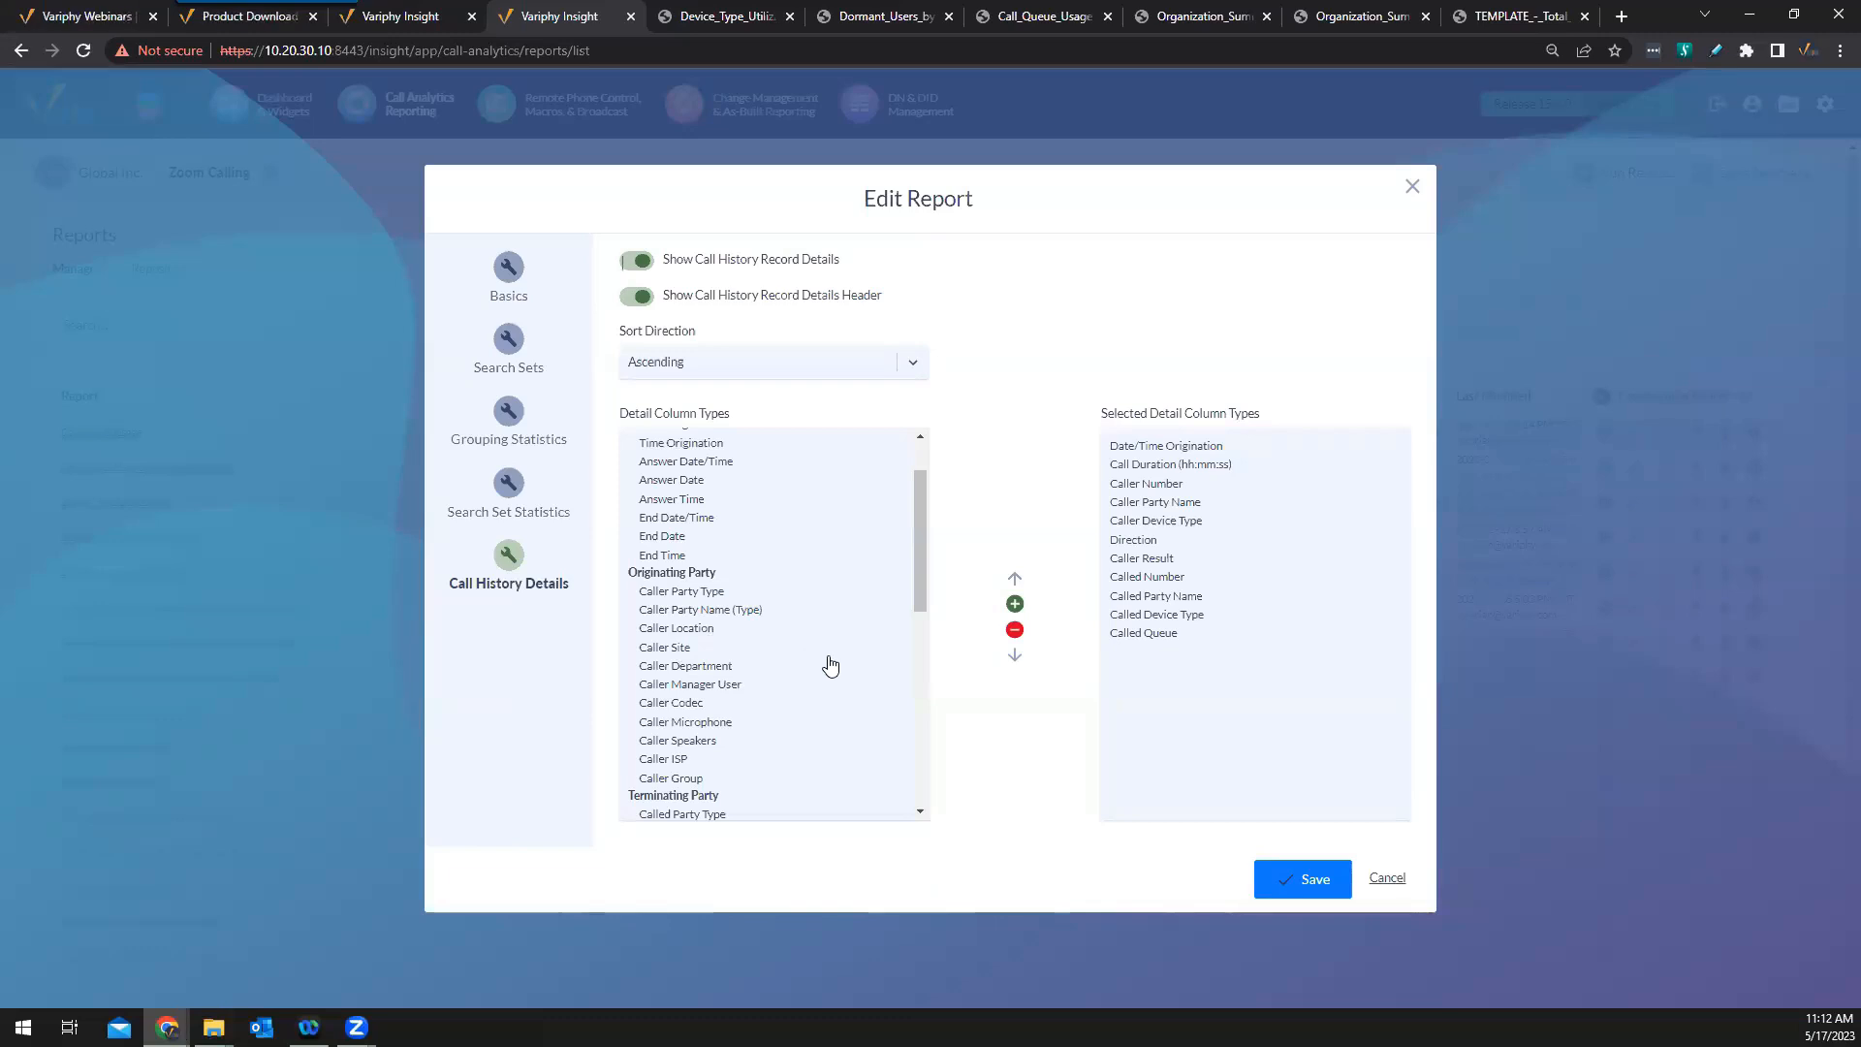
pyautogui.scroll(2, 839, 636)
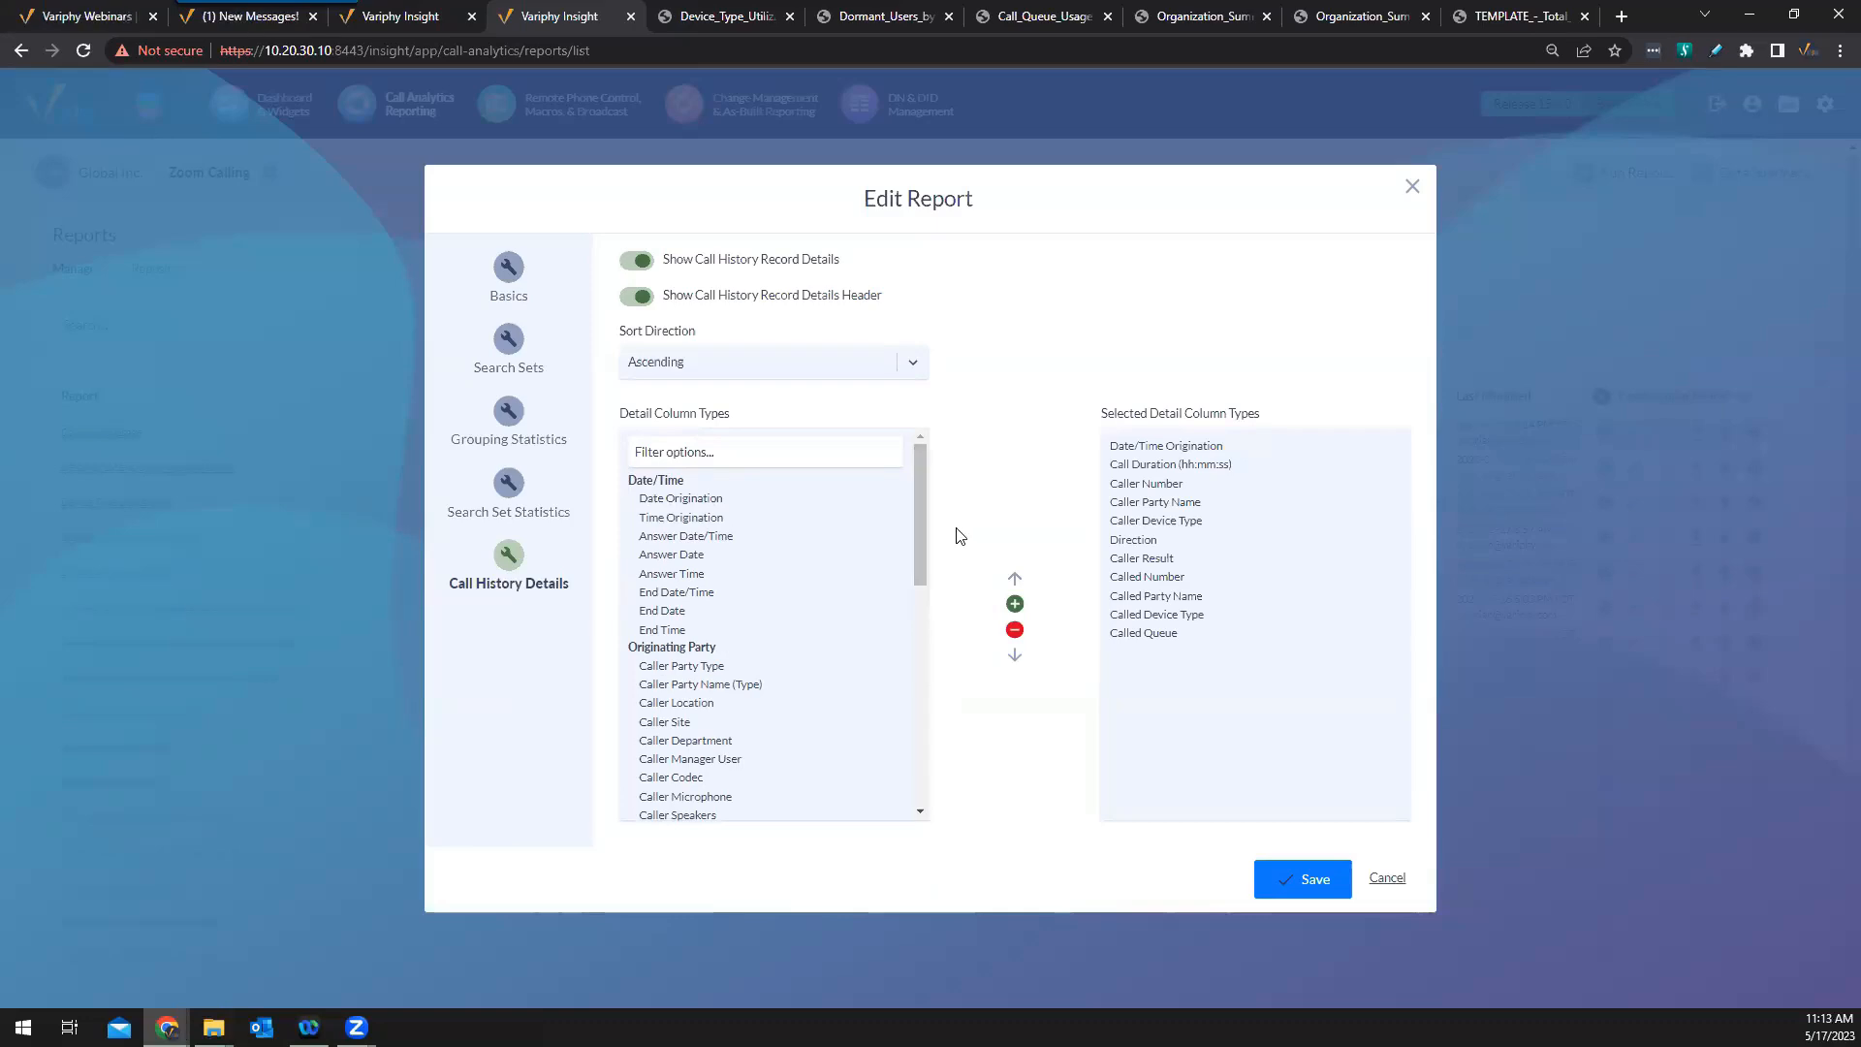
pyautogui.click(1387, 879)
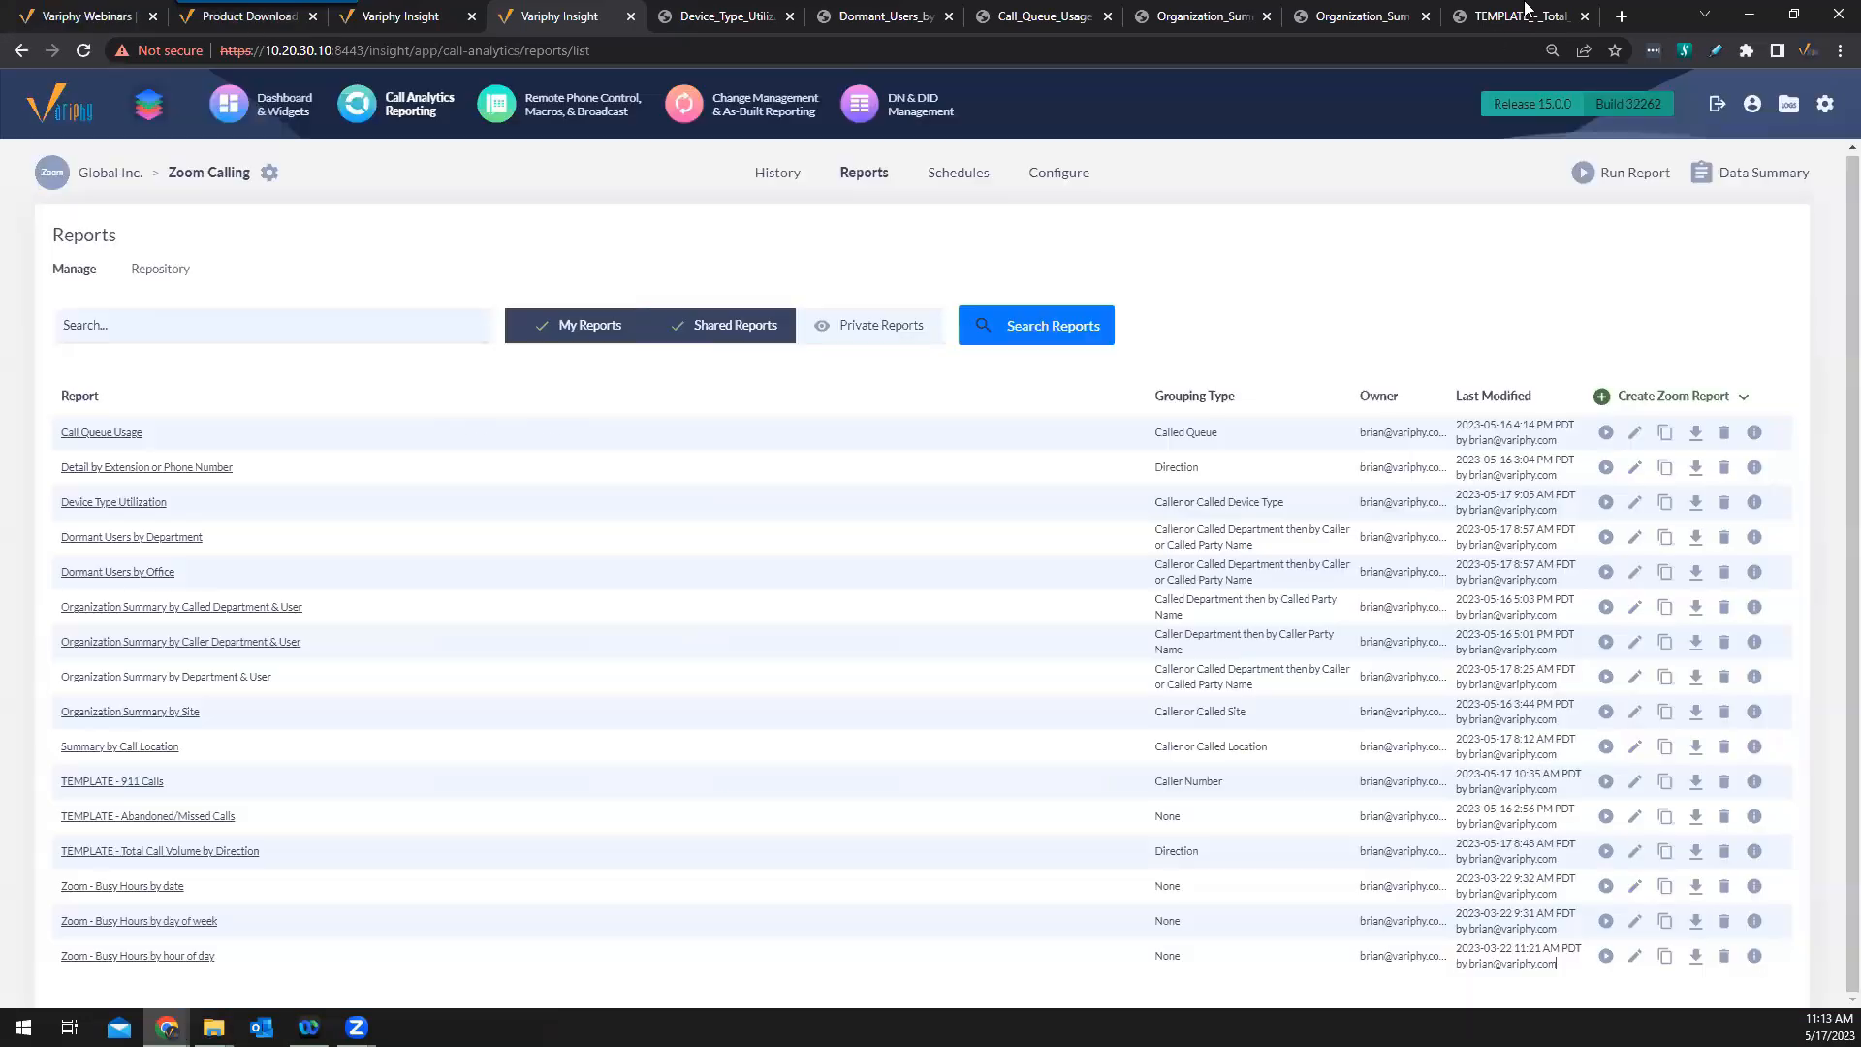
# Examine the direction summary and call scenario volume tables in the TEMPLATE - Total Call Volume by Direction PDF
pyautogui.click(1498, 16)
pyautogui.scroll(-3, 1362, 473)
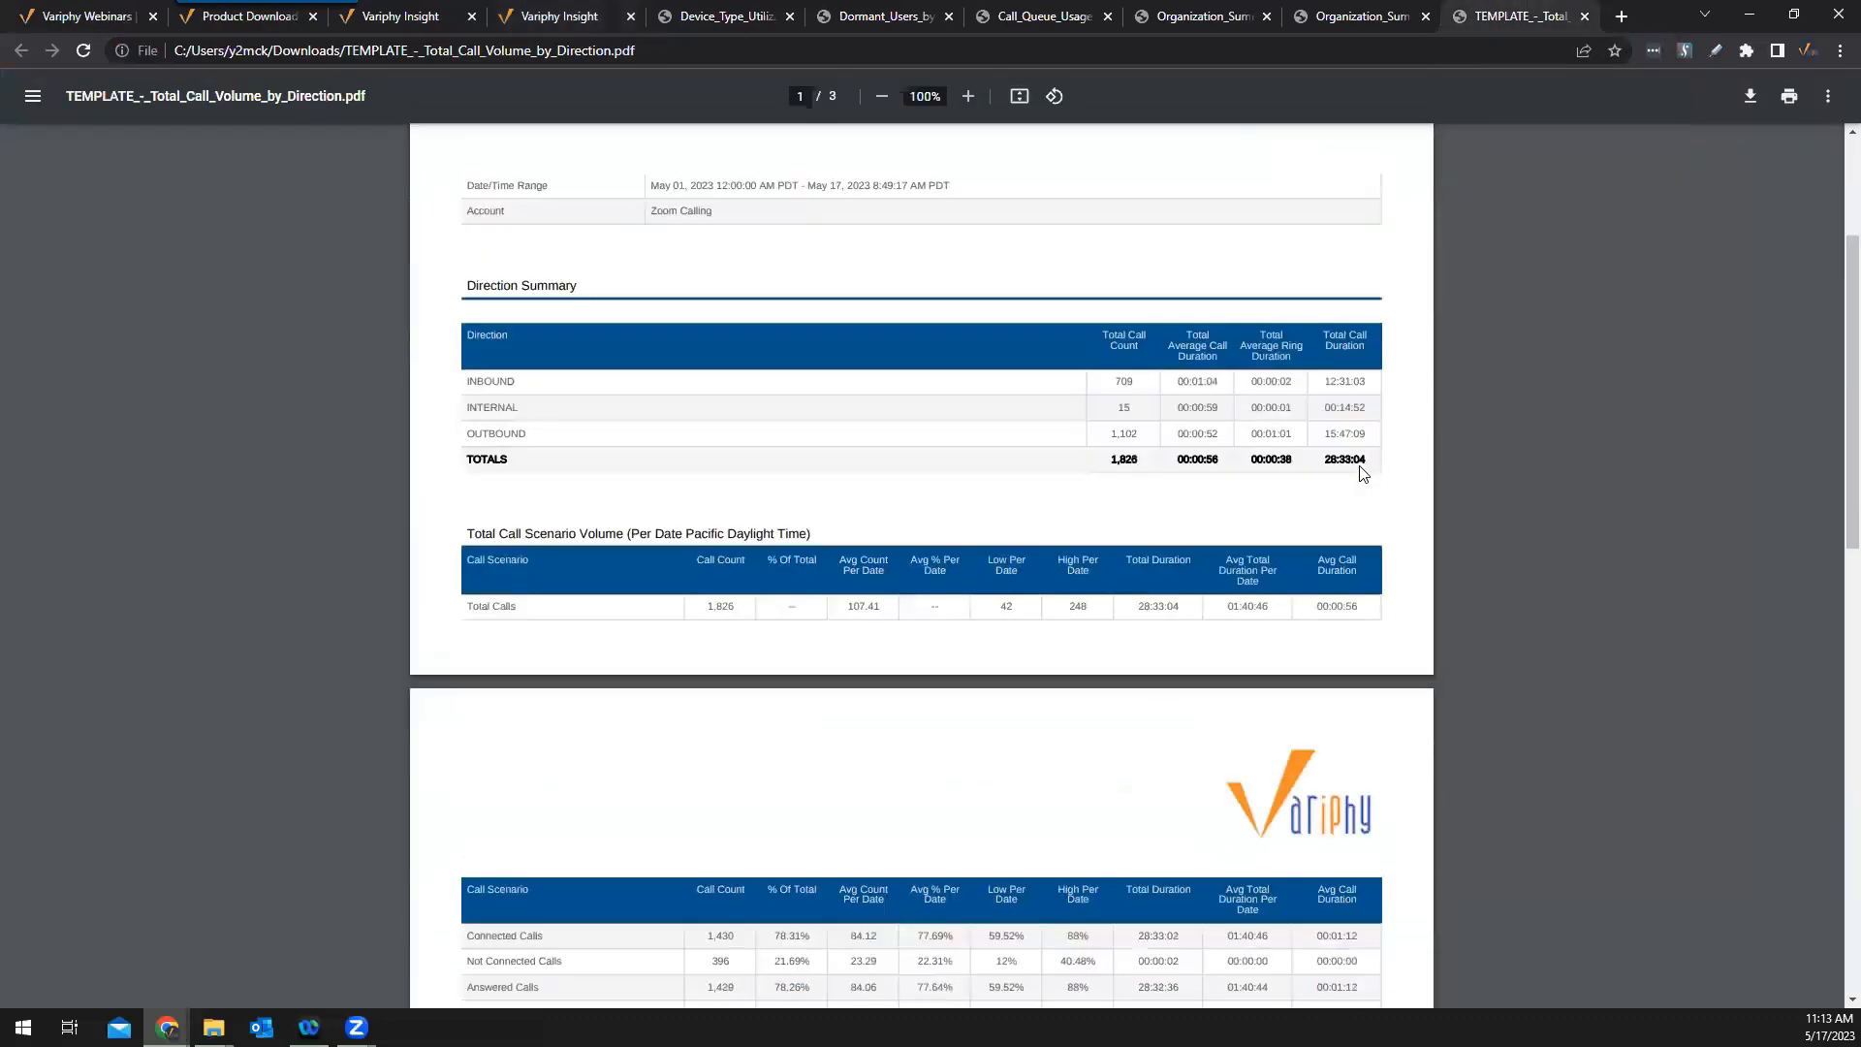
pyautogui.scroll(-3, 1362, 473)
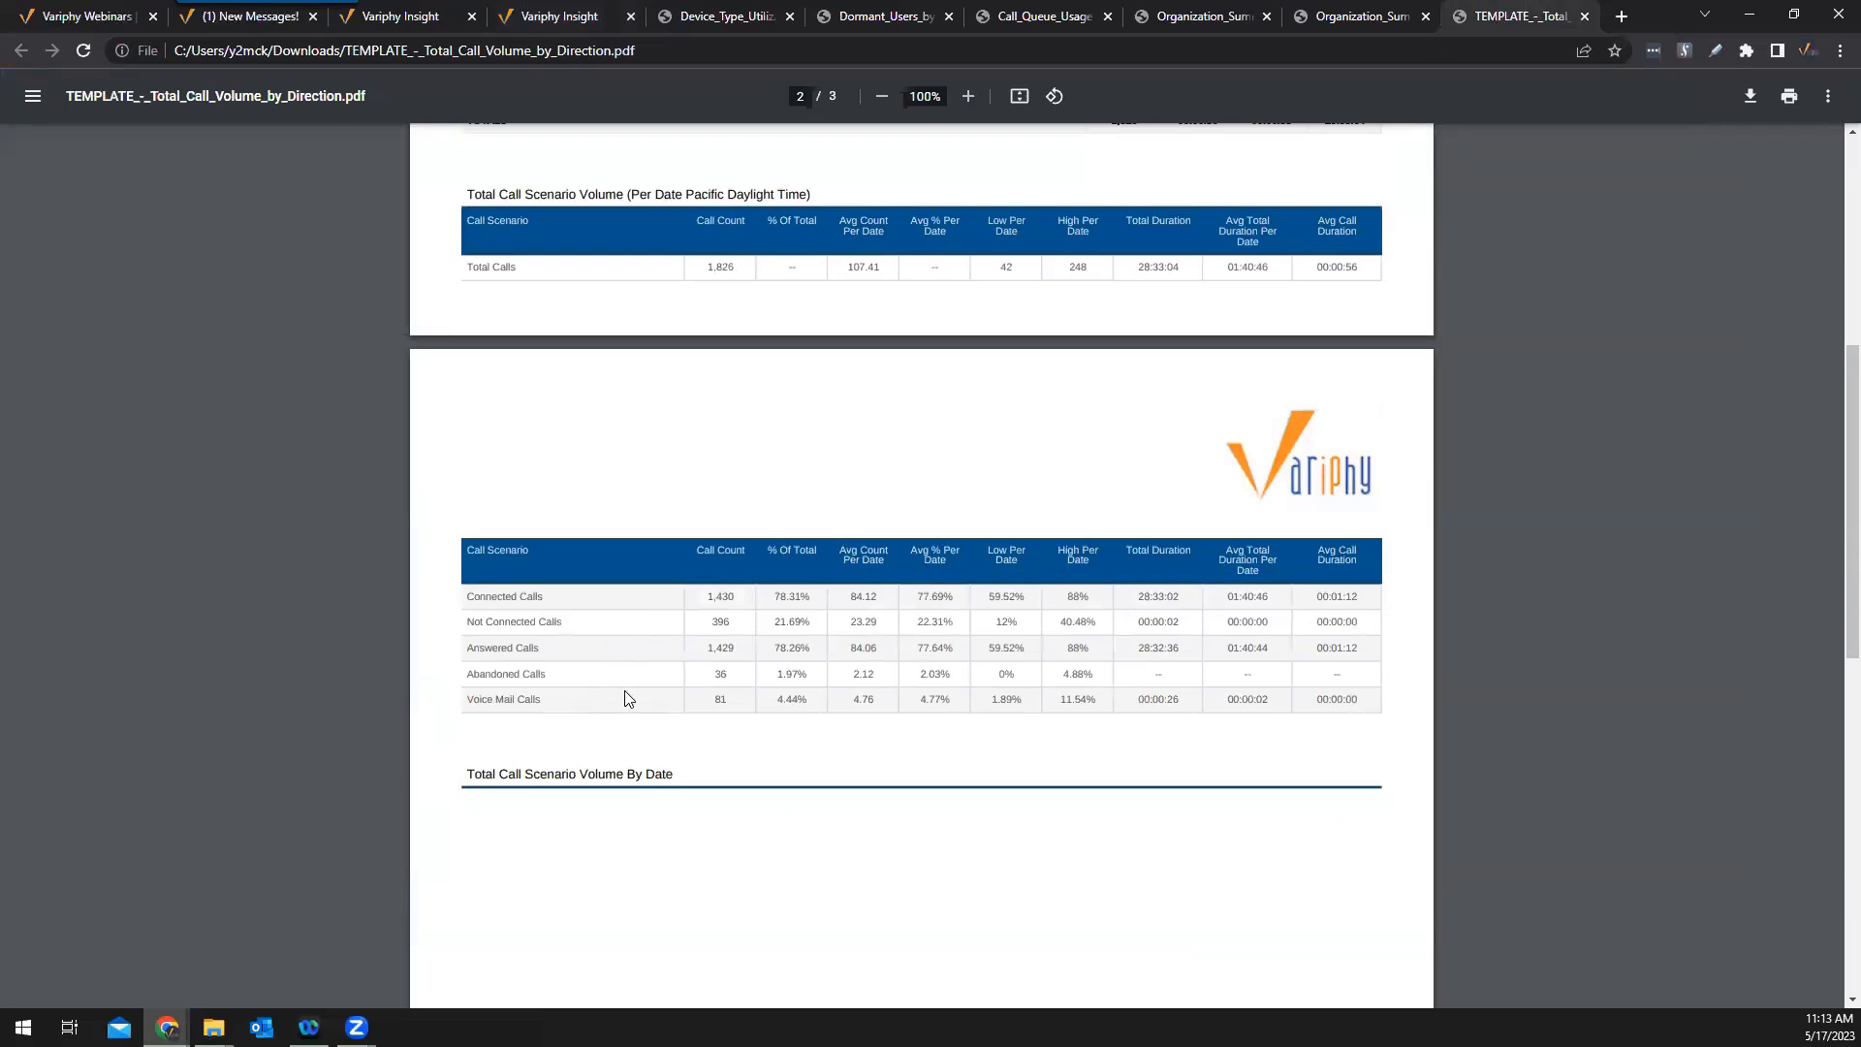
# Examine the Total Call Scenario Volume By Date chart in the PDF alongside the scenario volume table and direction summary
pyautogui.scroll(-8, 923, 654)
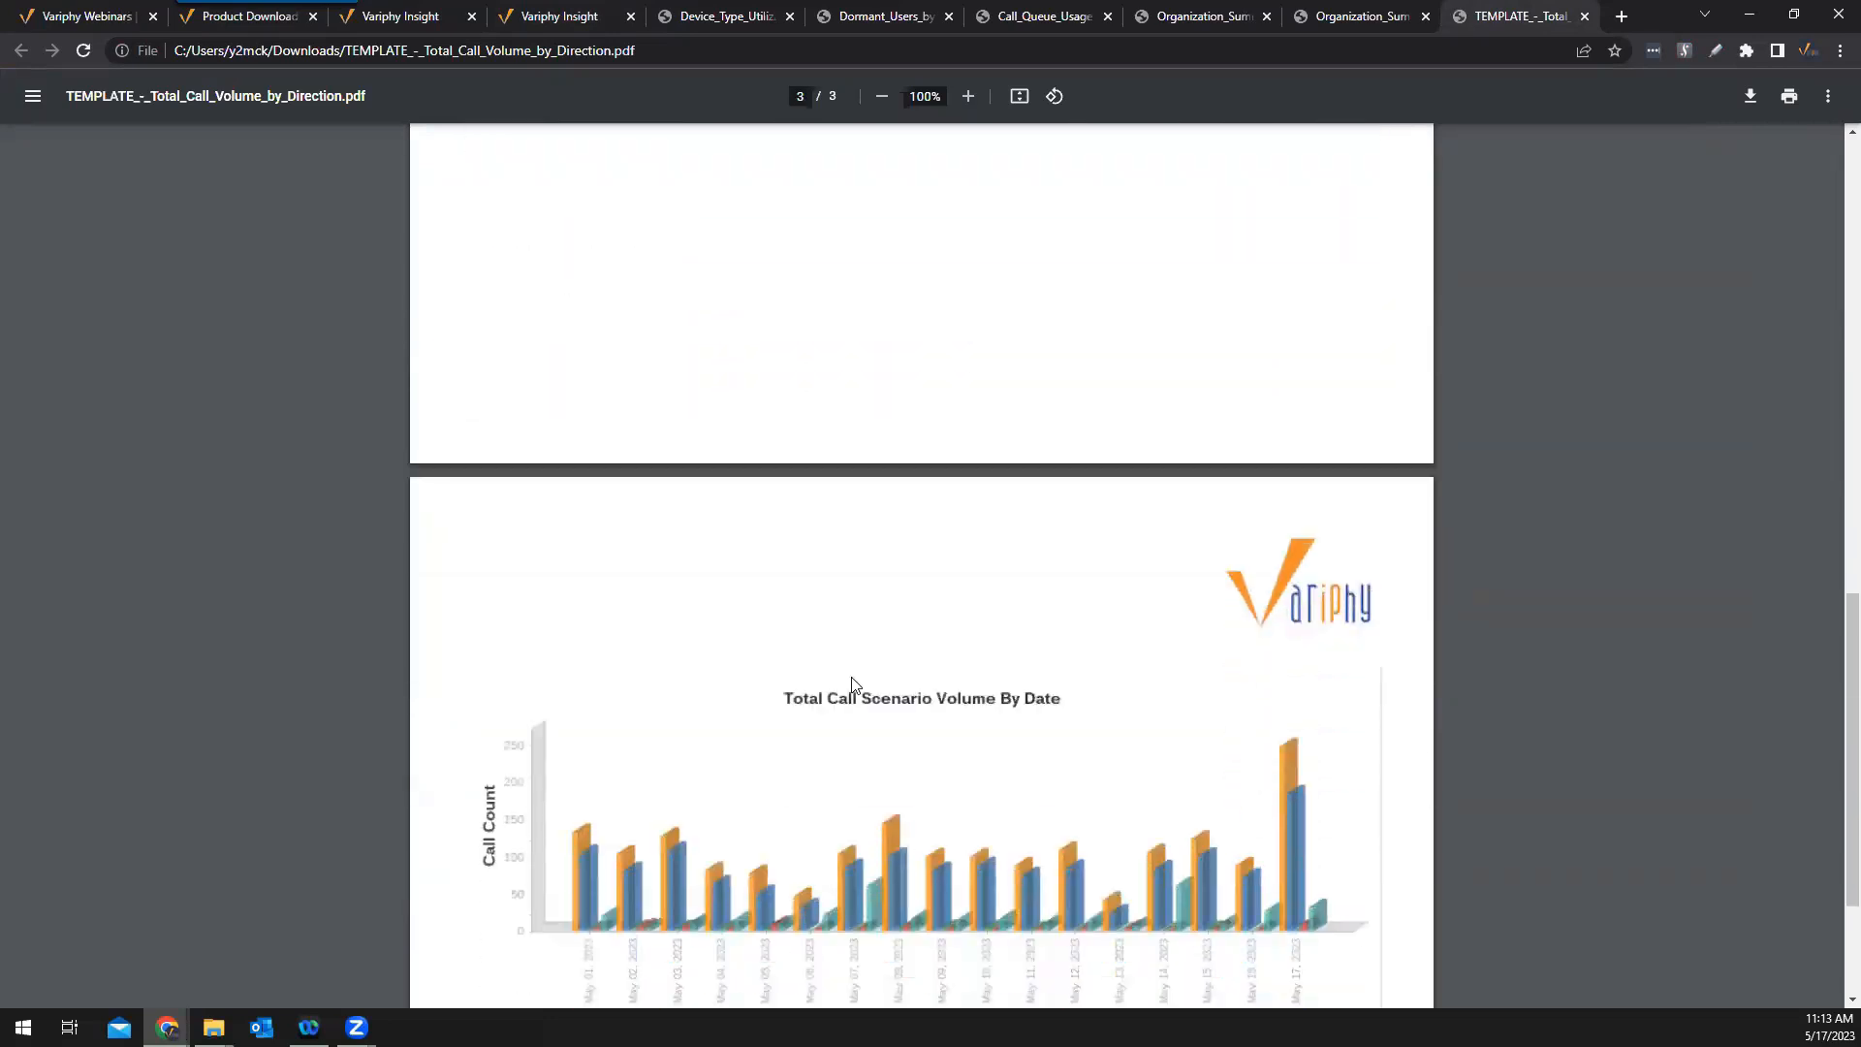
pyautogui.scroll(-2, 1245, 679)
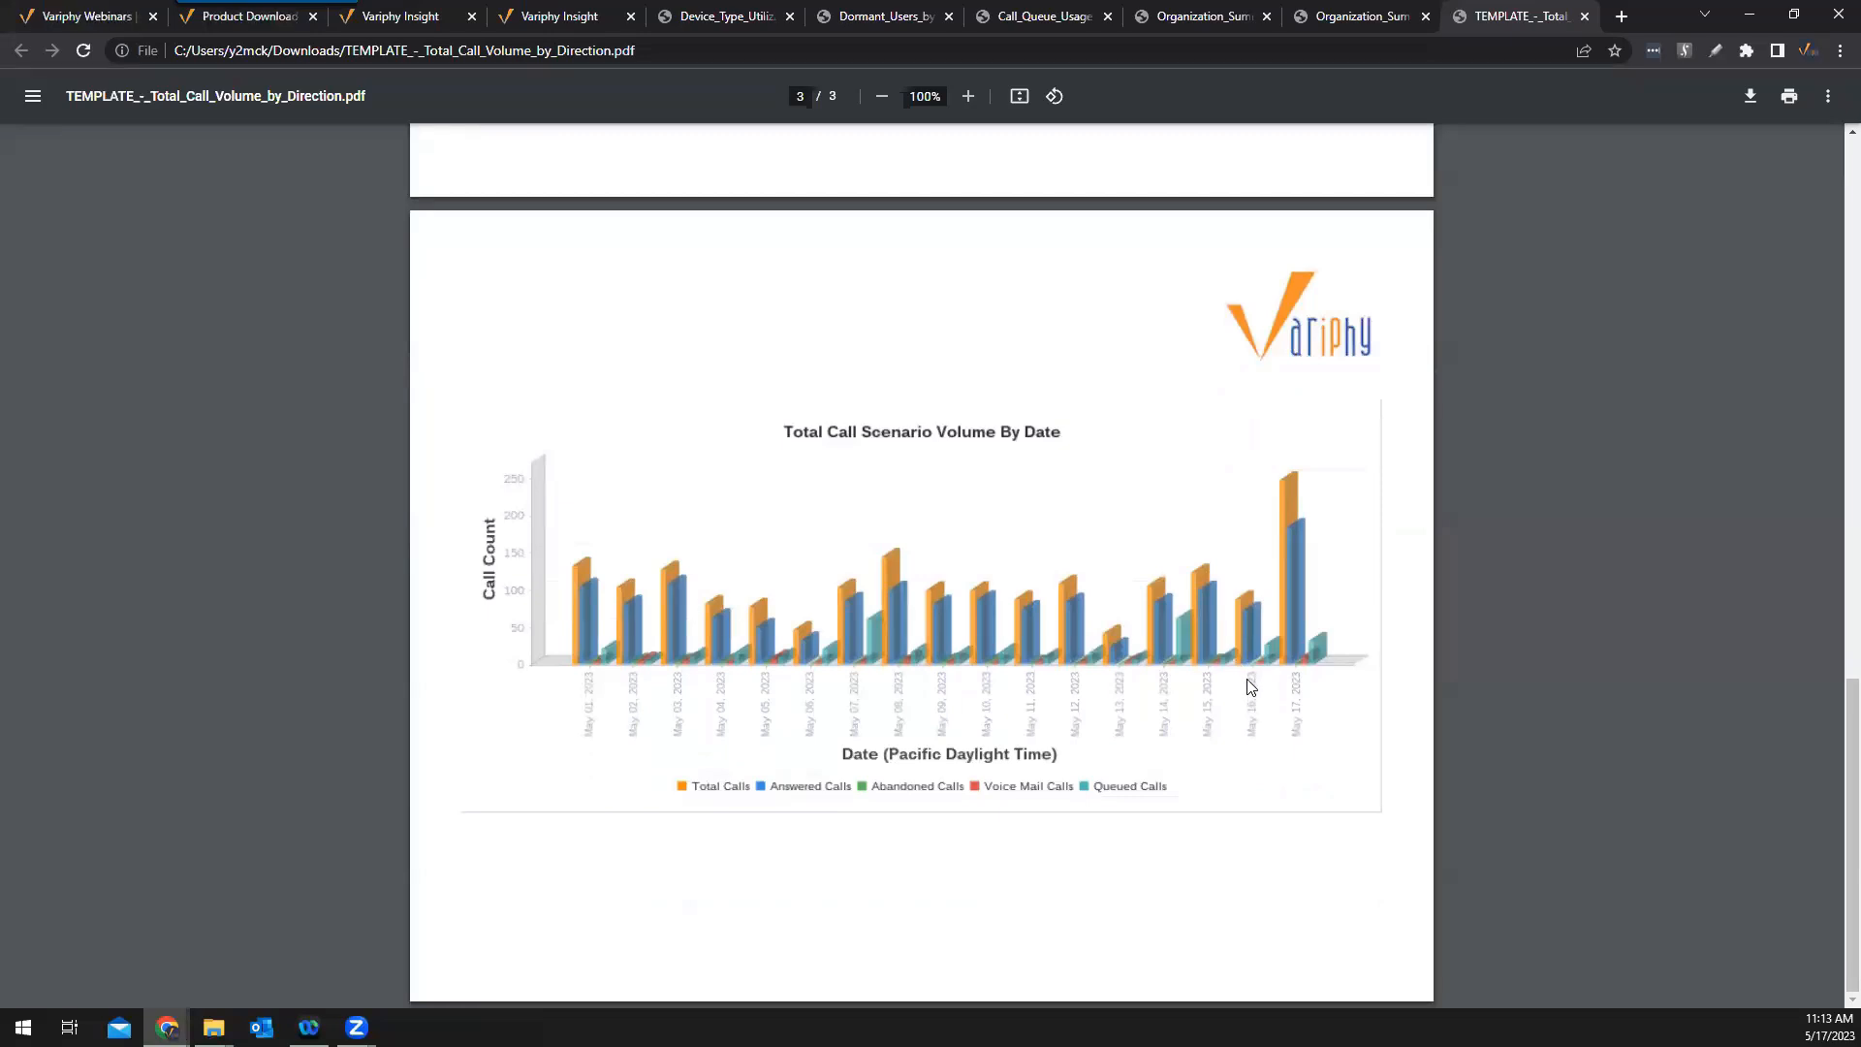
pyautogui.scroll(4, 1073, 601)
pyautogui.scroll(-4, 1072, 601)
pyautogui.scroll(5, 1348, 533)
pyautogui.scroll(-5, 1346, 536)
pyautogui.scroll(10, 913, 621)
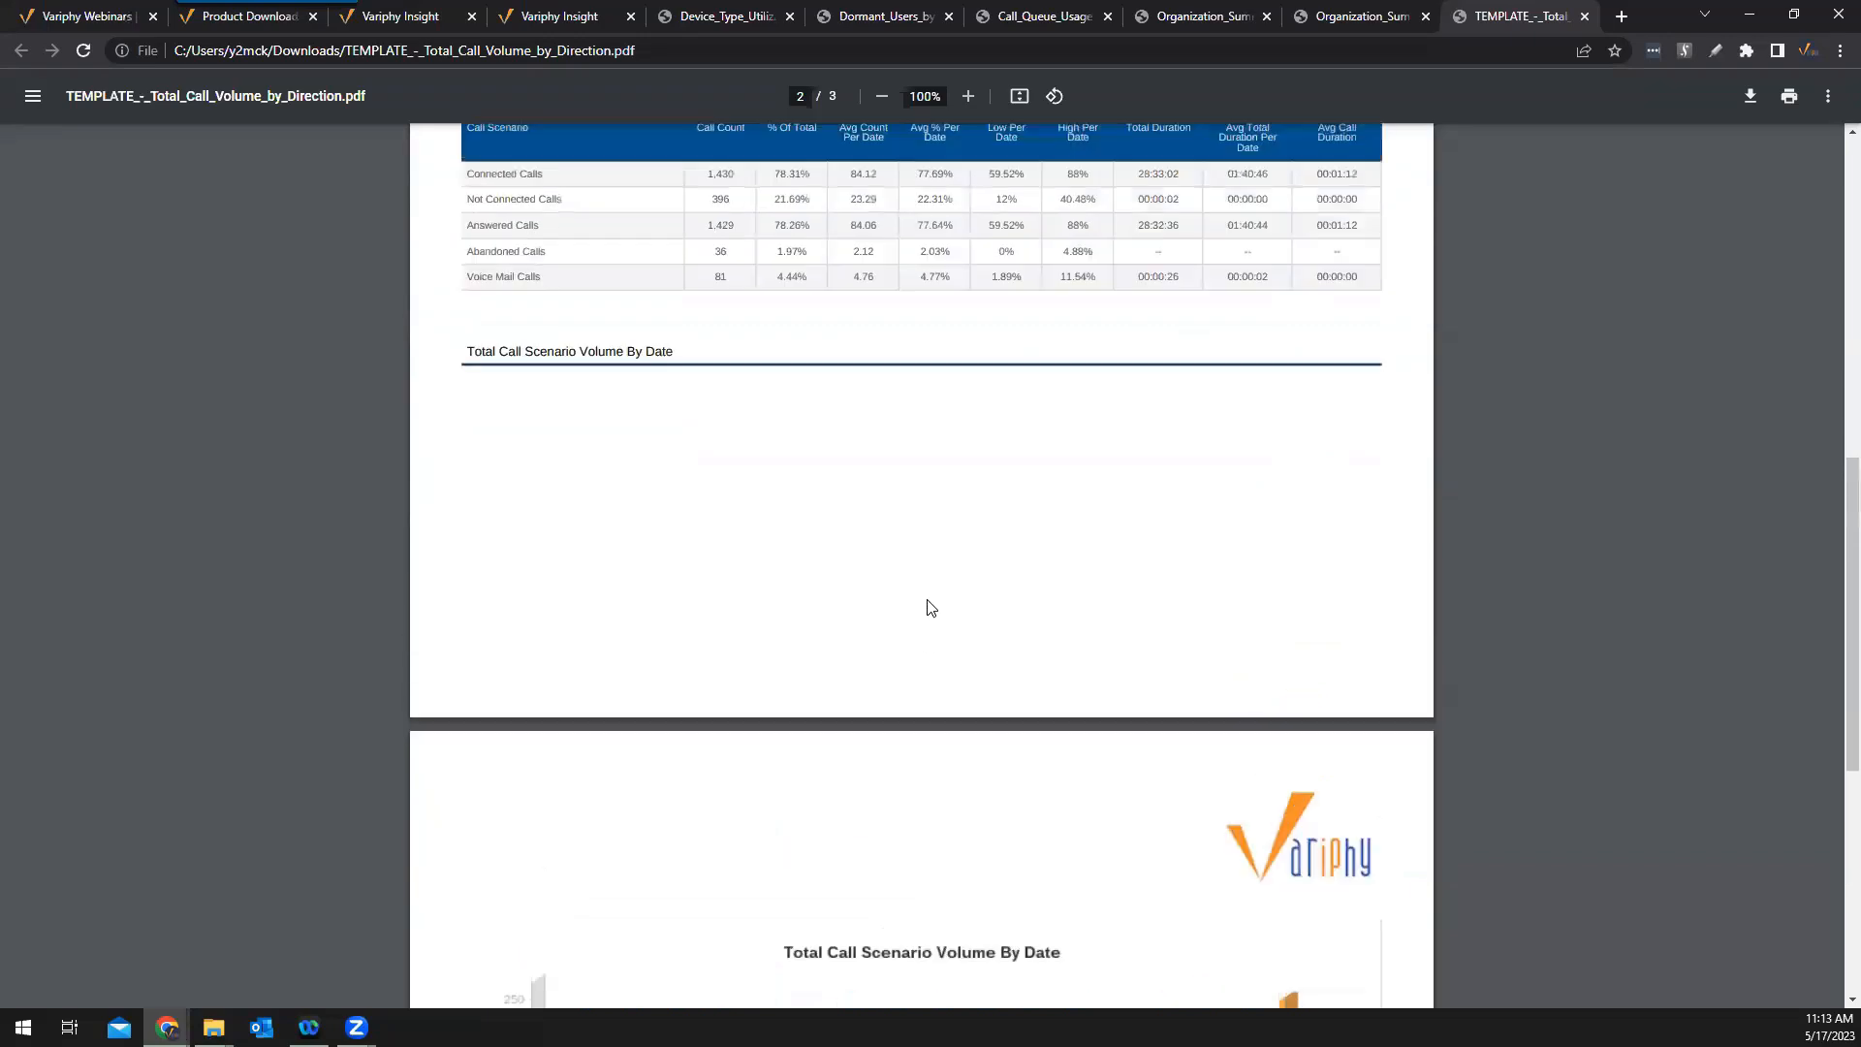
pyautogui.scroll(6, 963, 576)
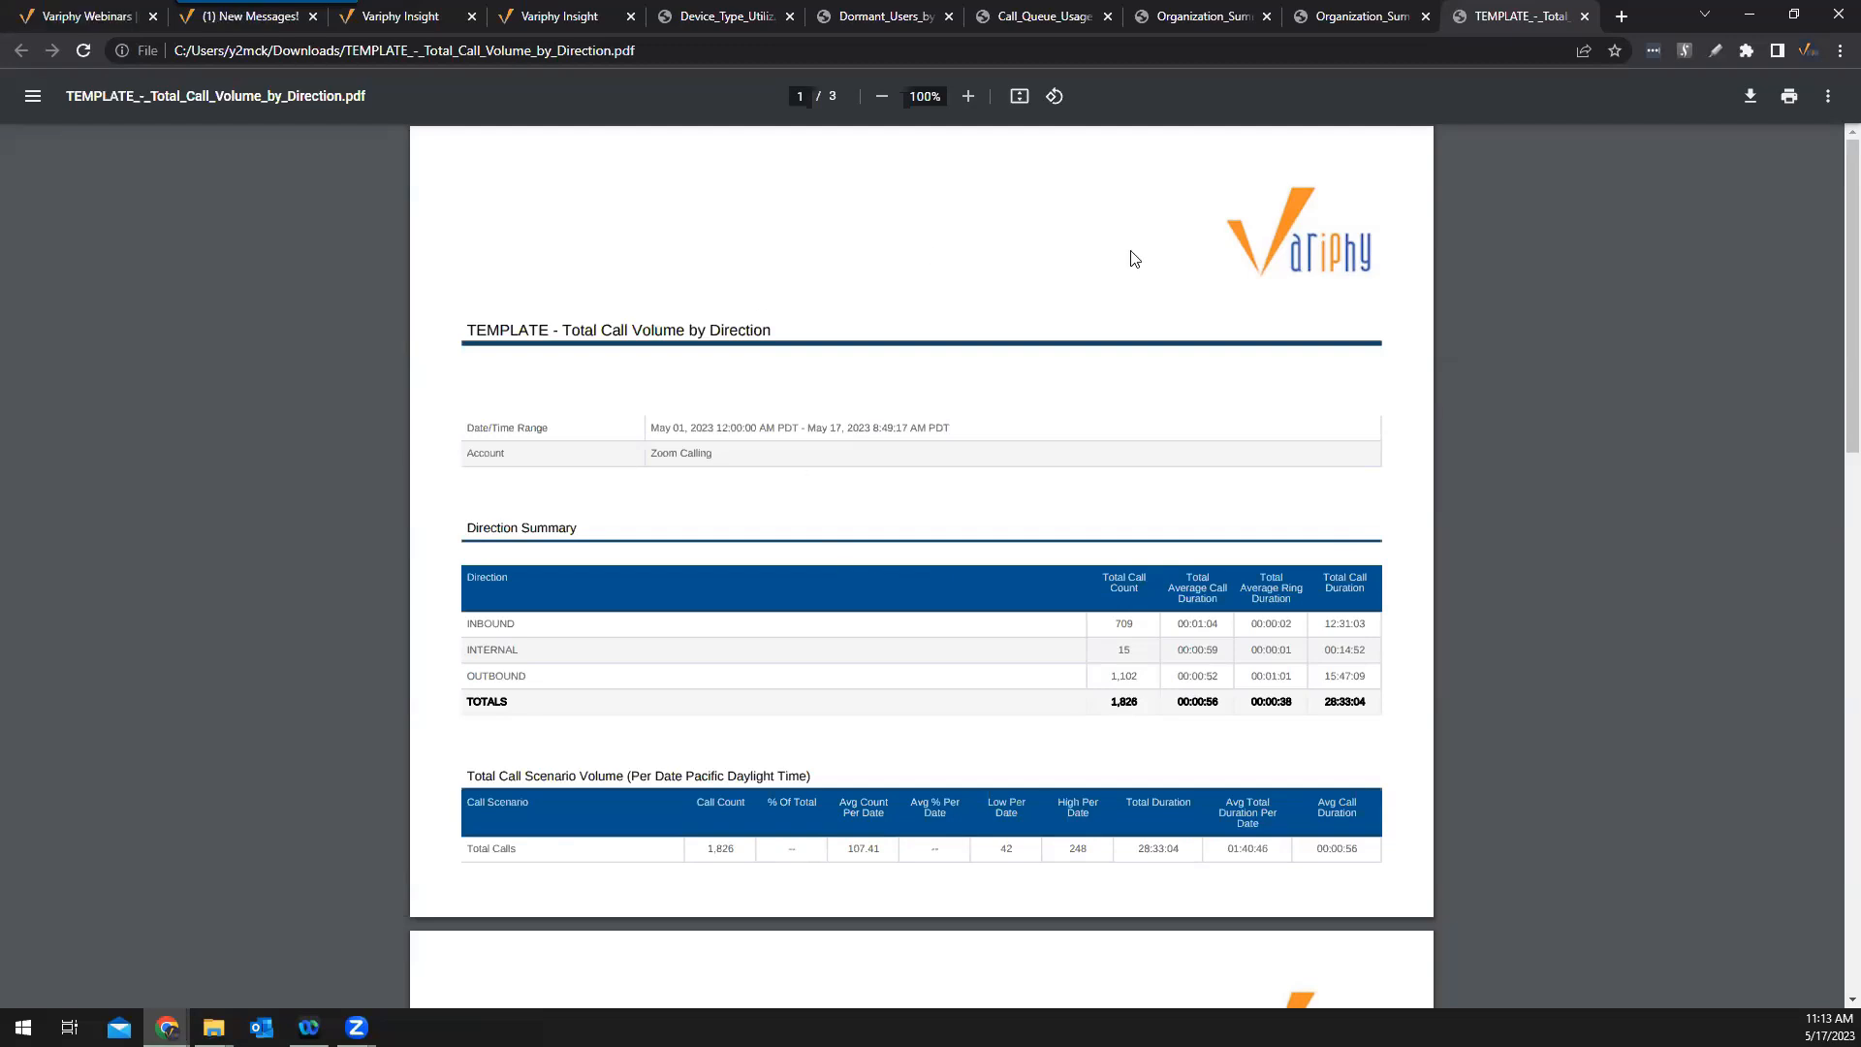
# Switch to the Organization Summary by Site HTML report and examine its site summary and per-site call scenario volume tables
pyautogui.click(1361, 17)
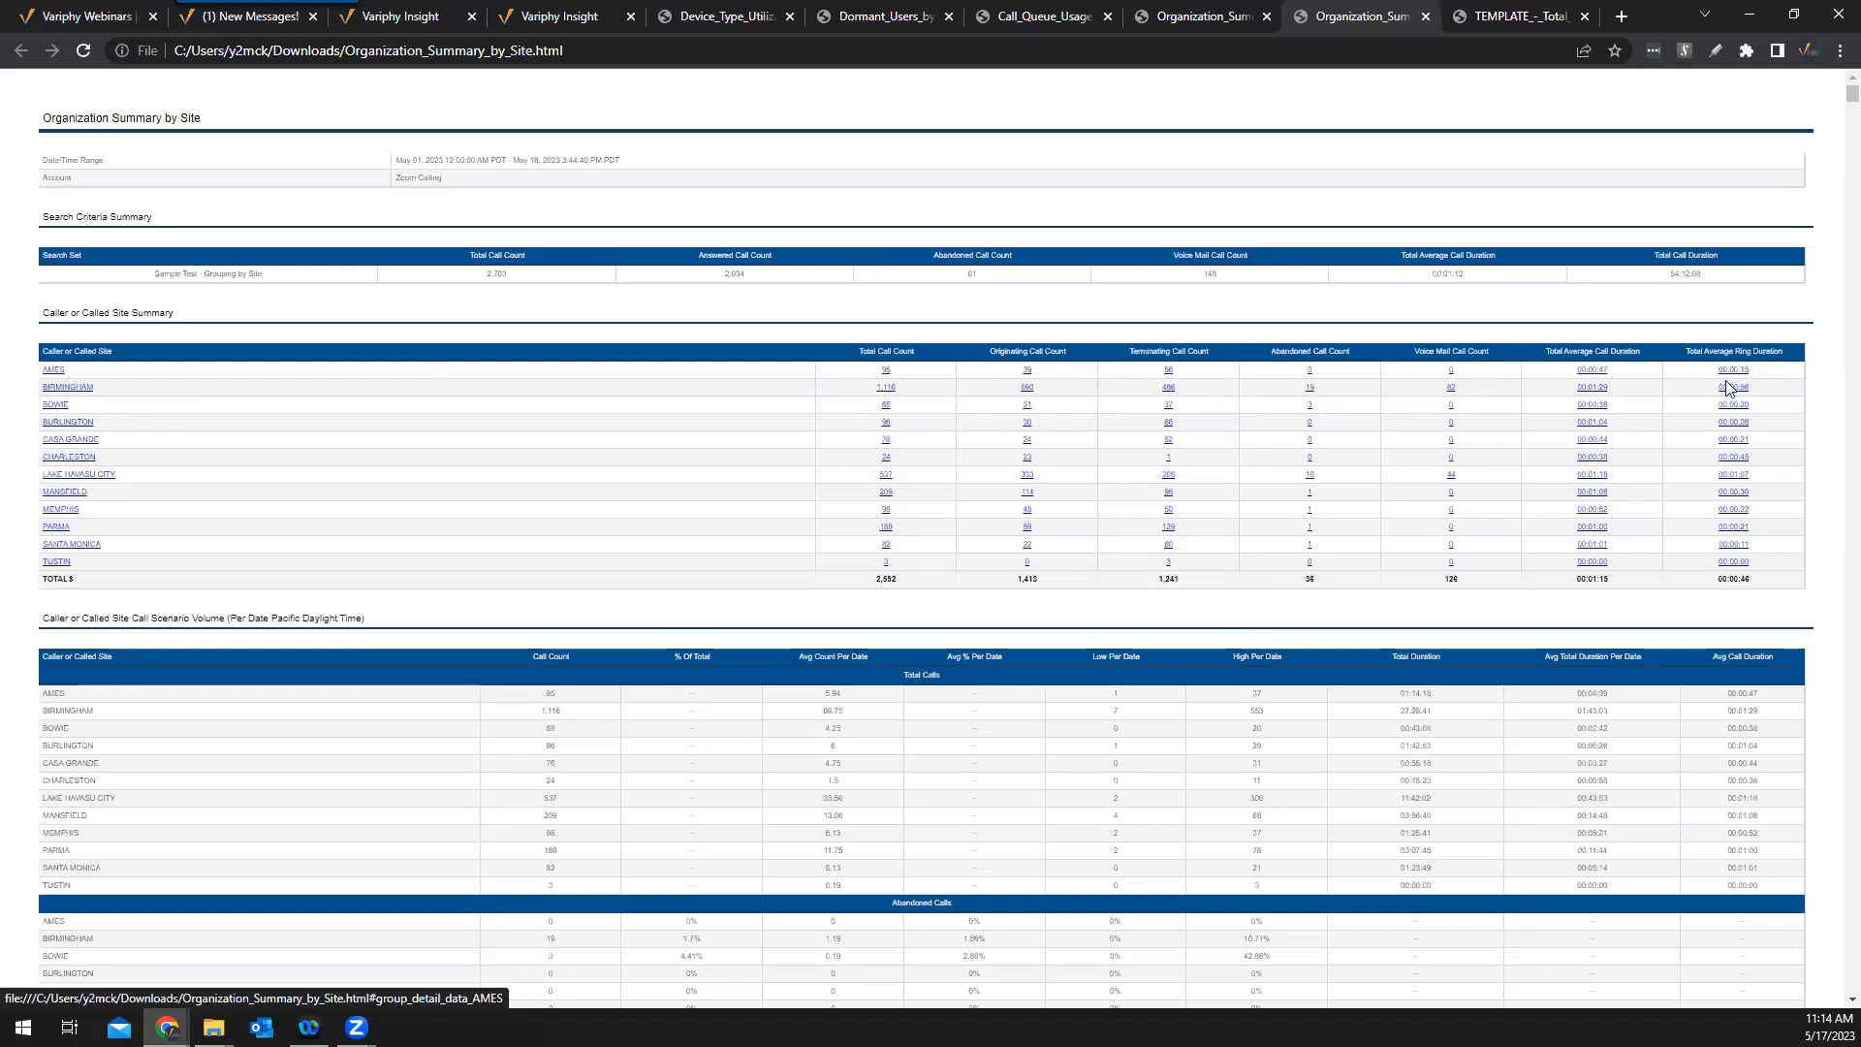
pyautogui.scroll(-1, 1720, 402)
pyautogui.scroll(-2, 1714, 412)
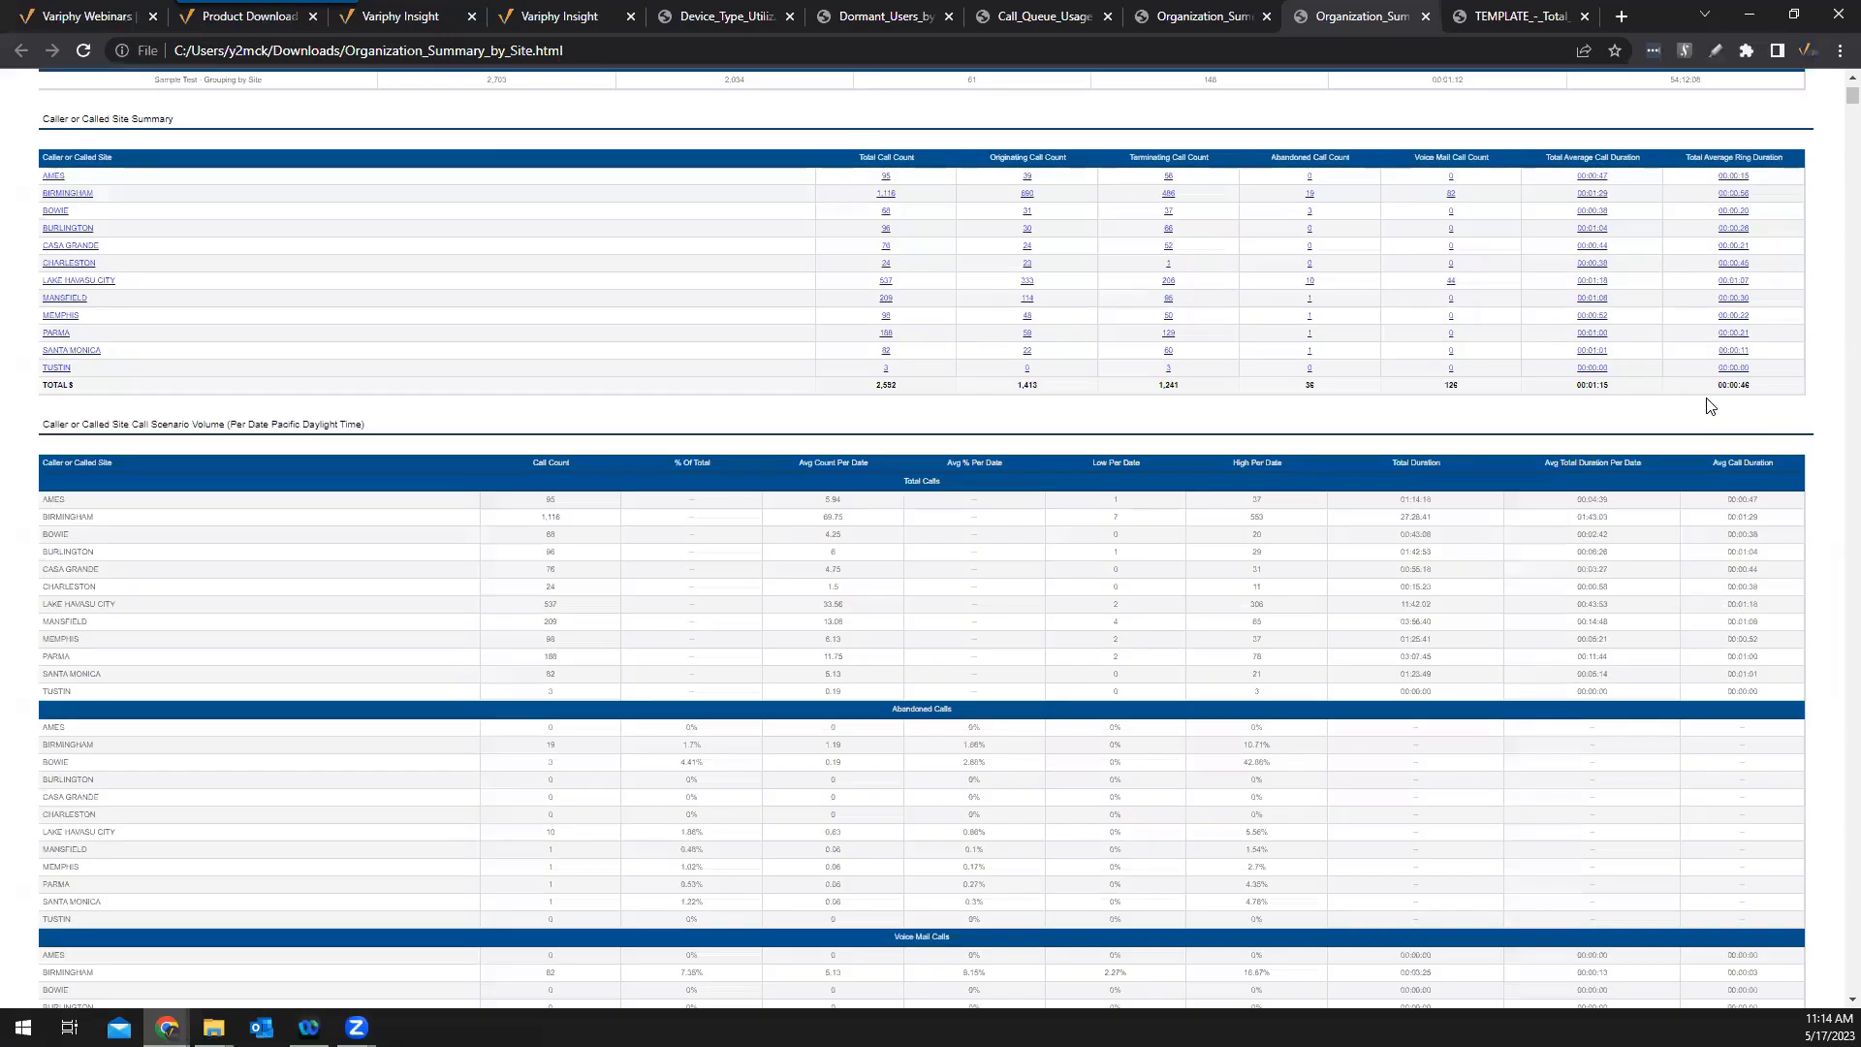
pyautogui.scroll(-2, 1709, 406)
pyautogui.scroll(-3, 960, 576)
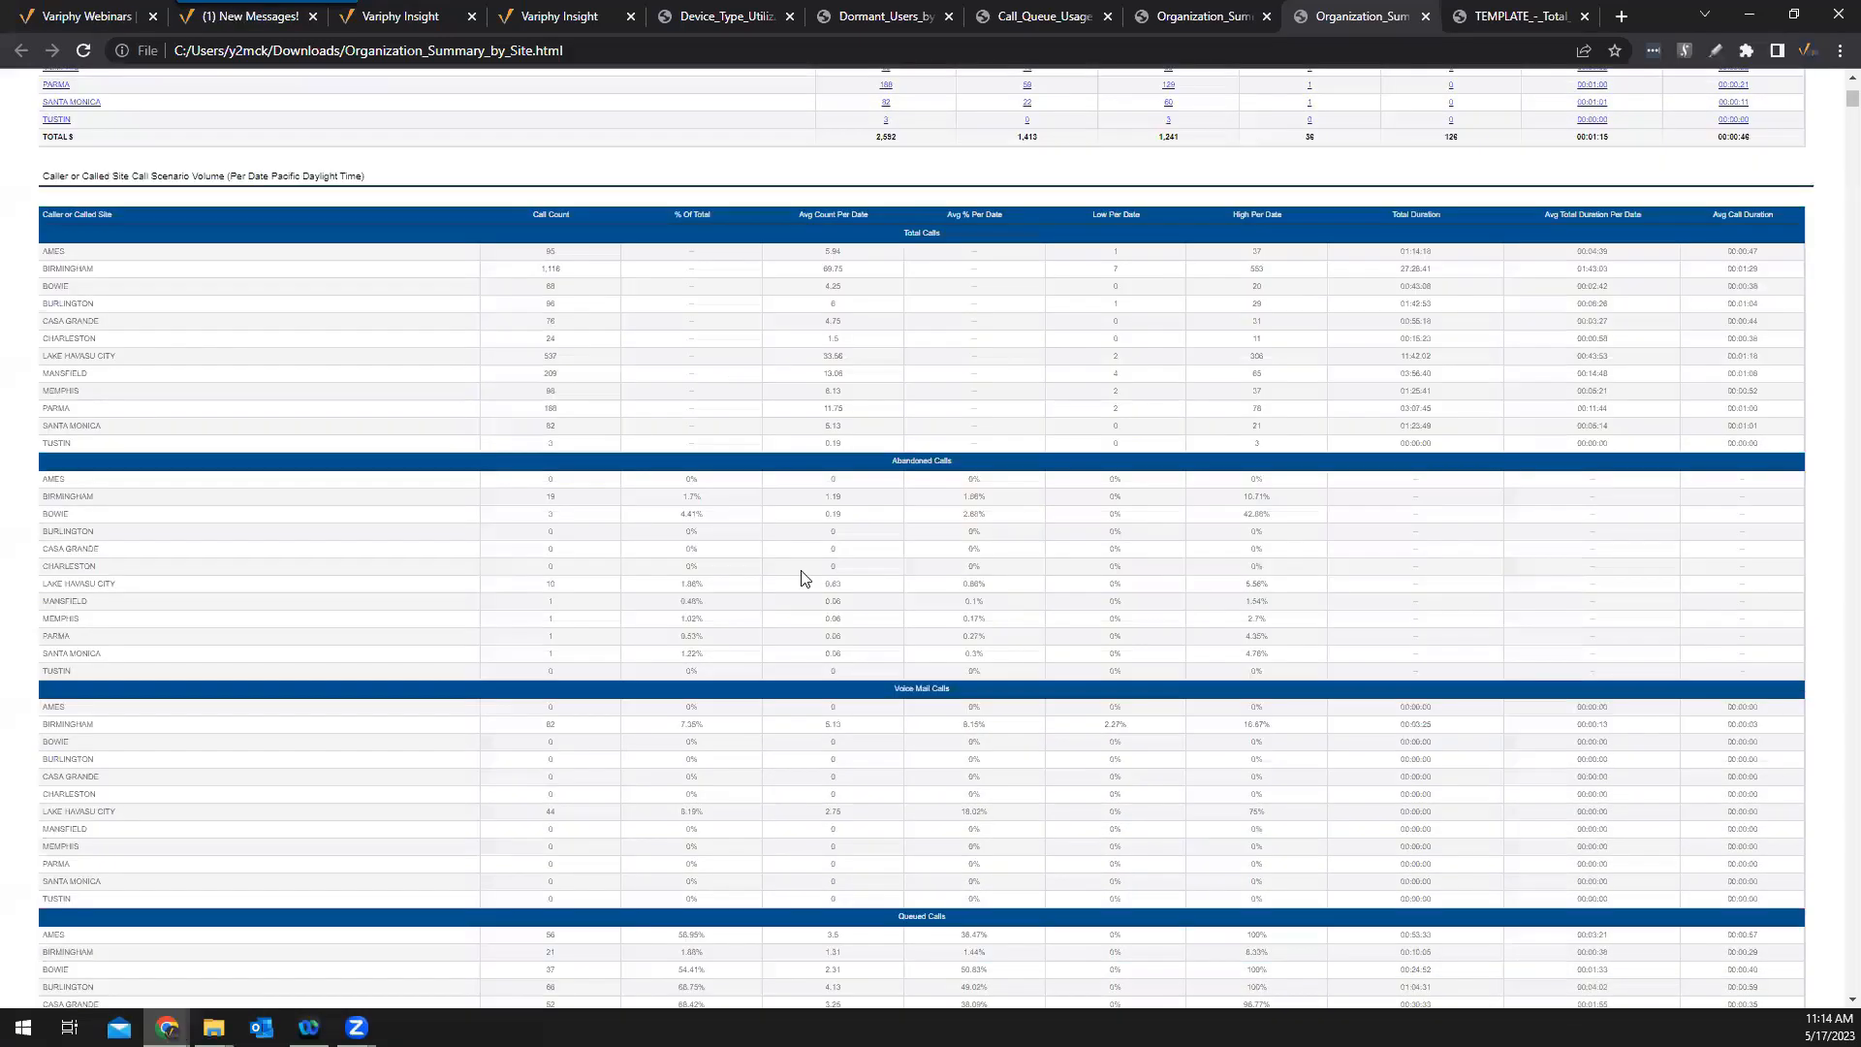
pyautogui.scroll(-4, 207, 620)
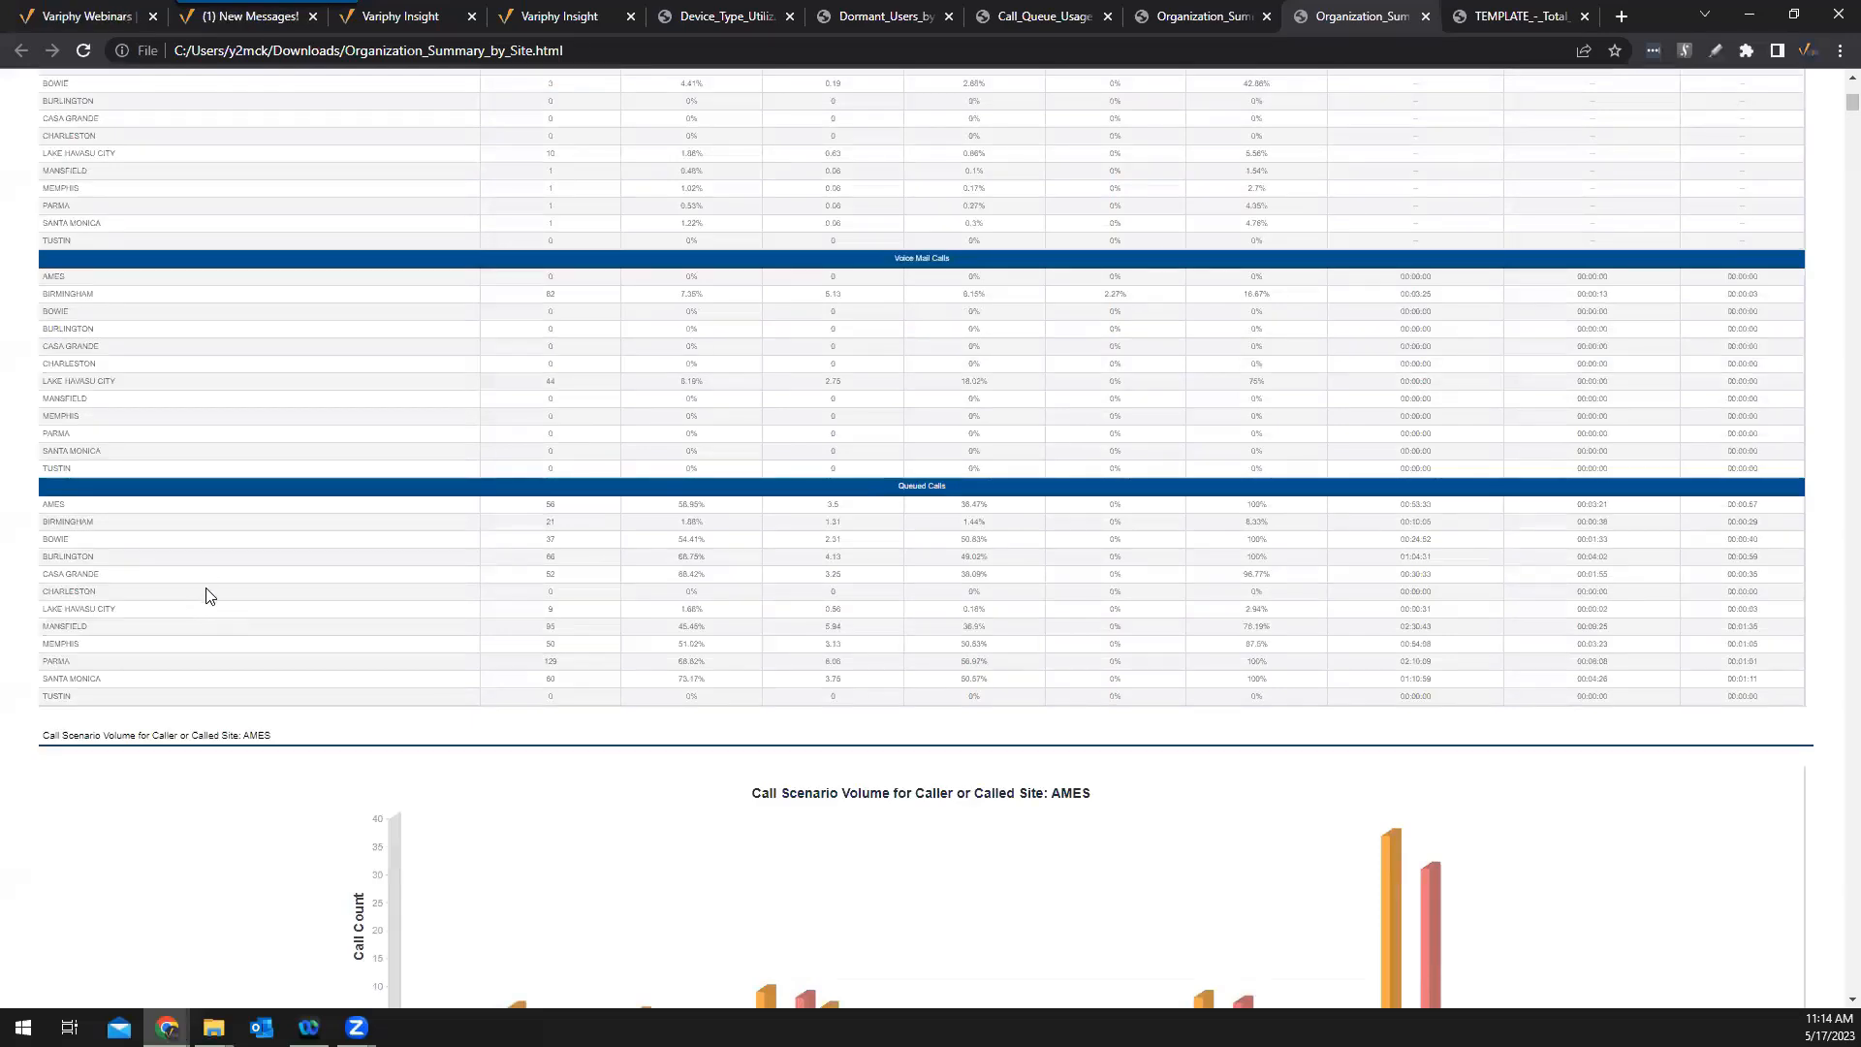
# Examine the call scenario volume charts for the individual sites, from AMES through LAKE HAVASU CITY, and return to the report's beginning
pyautogui.scroll(-4, 206, 596)
pyautogui.scroll(-7, 217, 577)
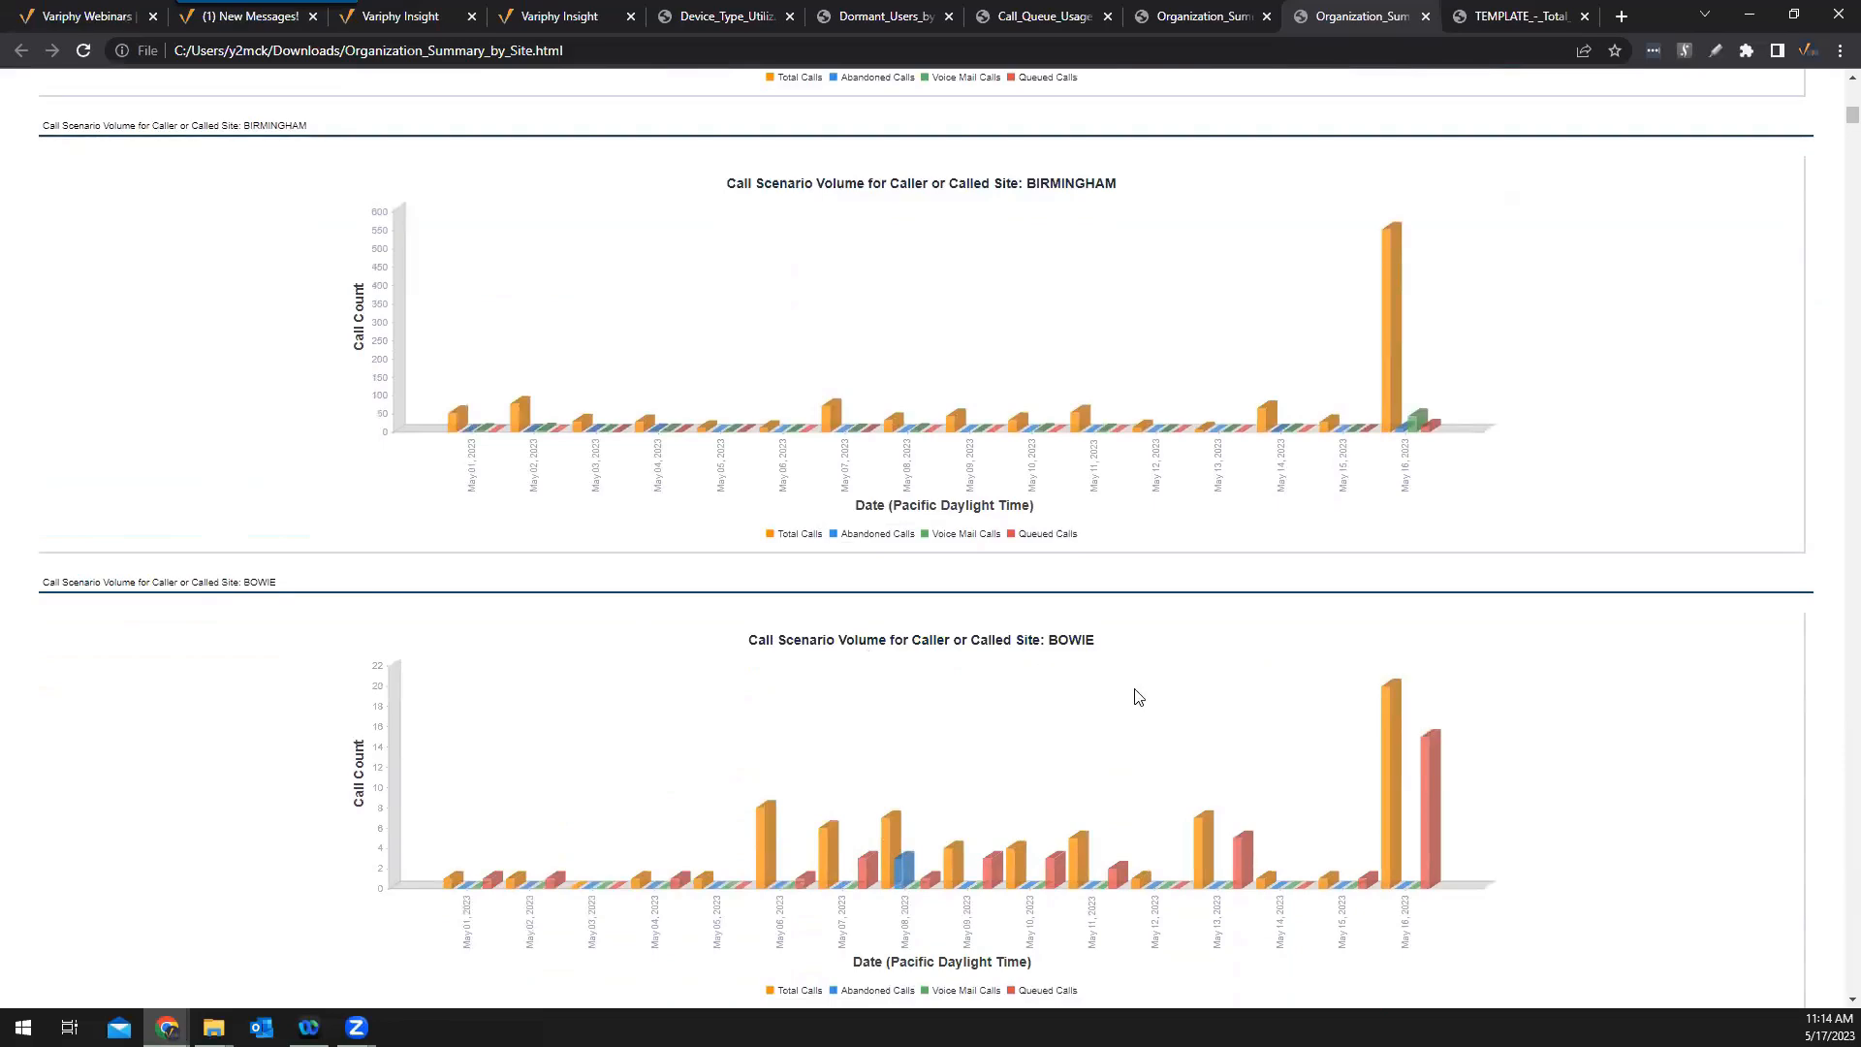
pyautogui.scroll(-2, 1206, 712)
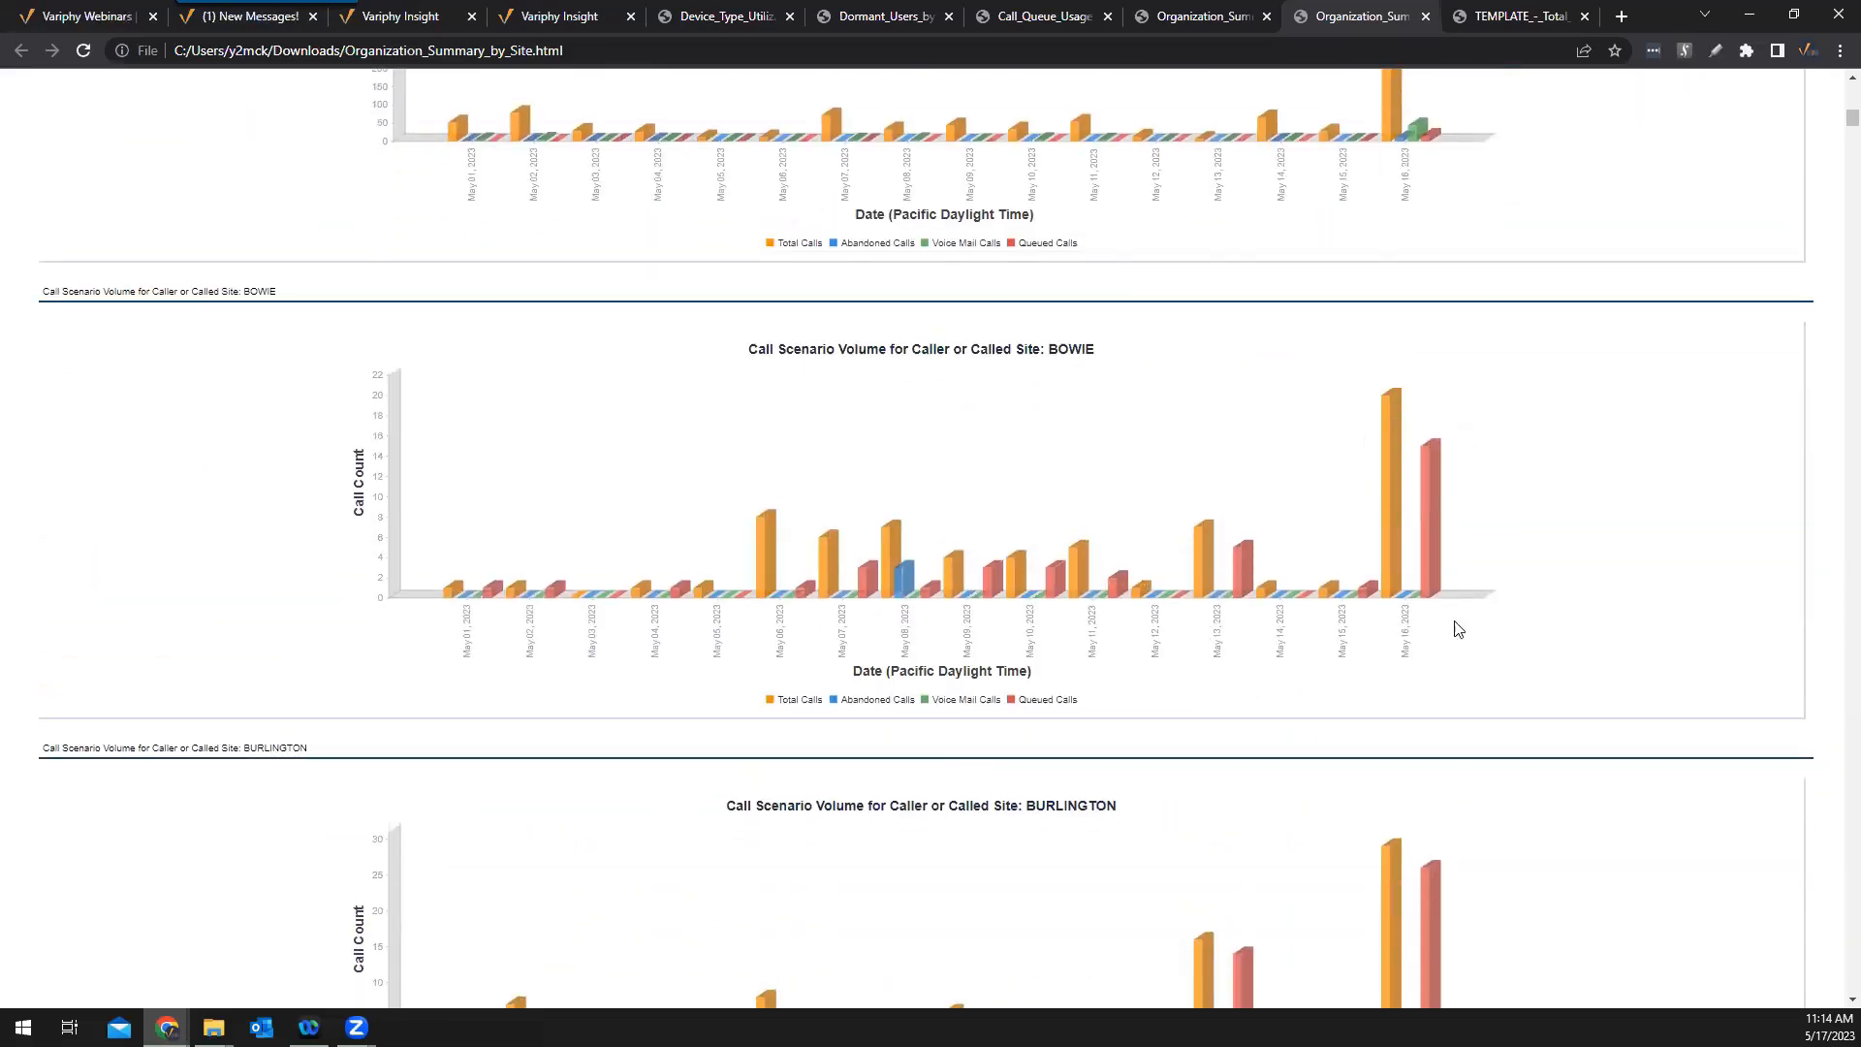
pyautogui.scroll(-2, 1656, 663)
pyautogui.scroll(-1, 1639, 655)
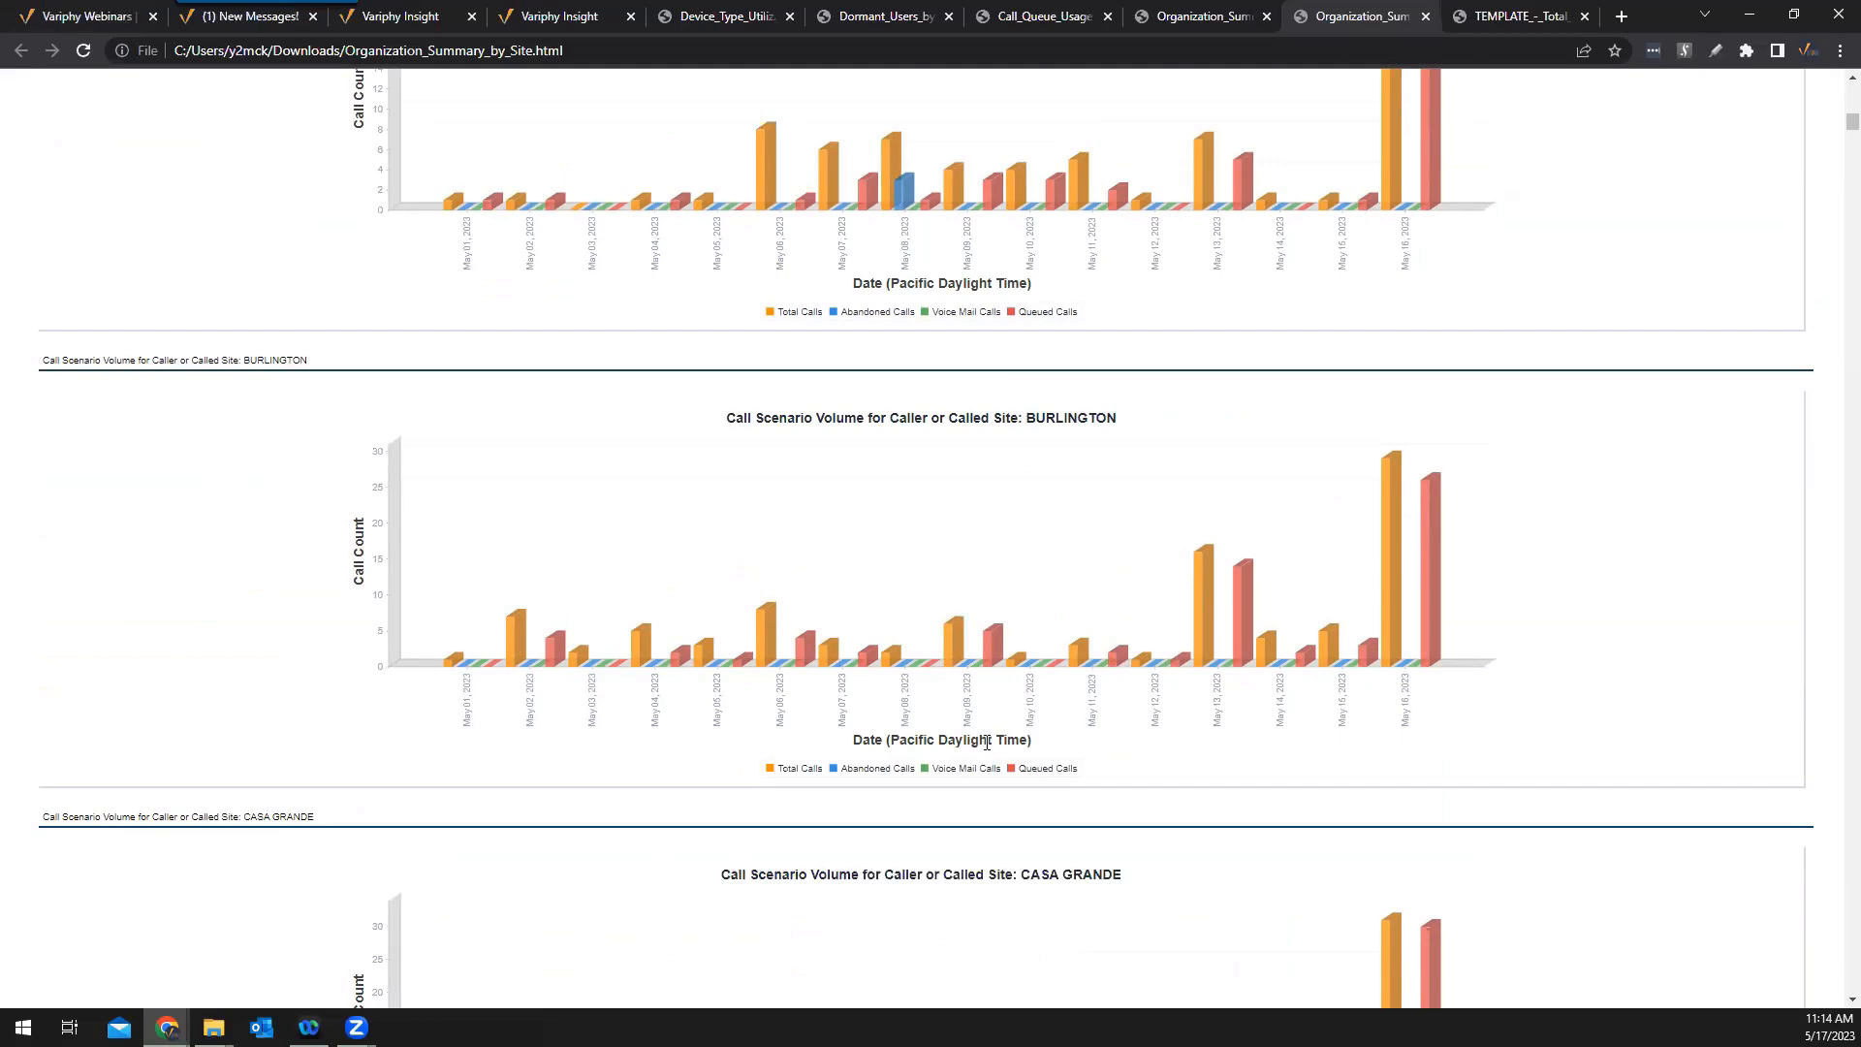
pyautogui.scroll(-5, 1044, 732)
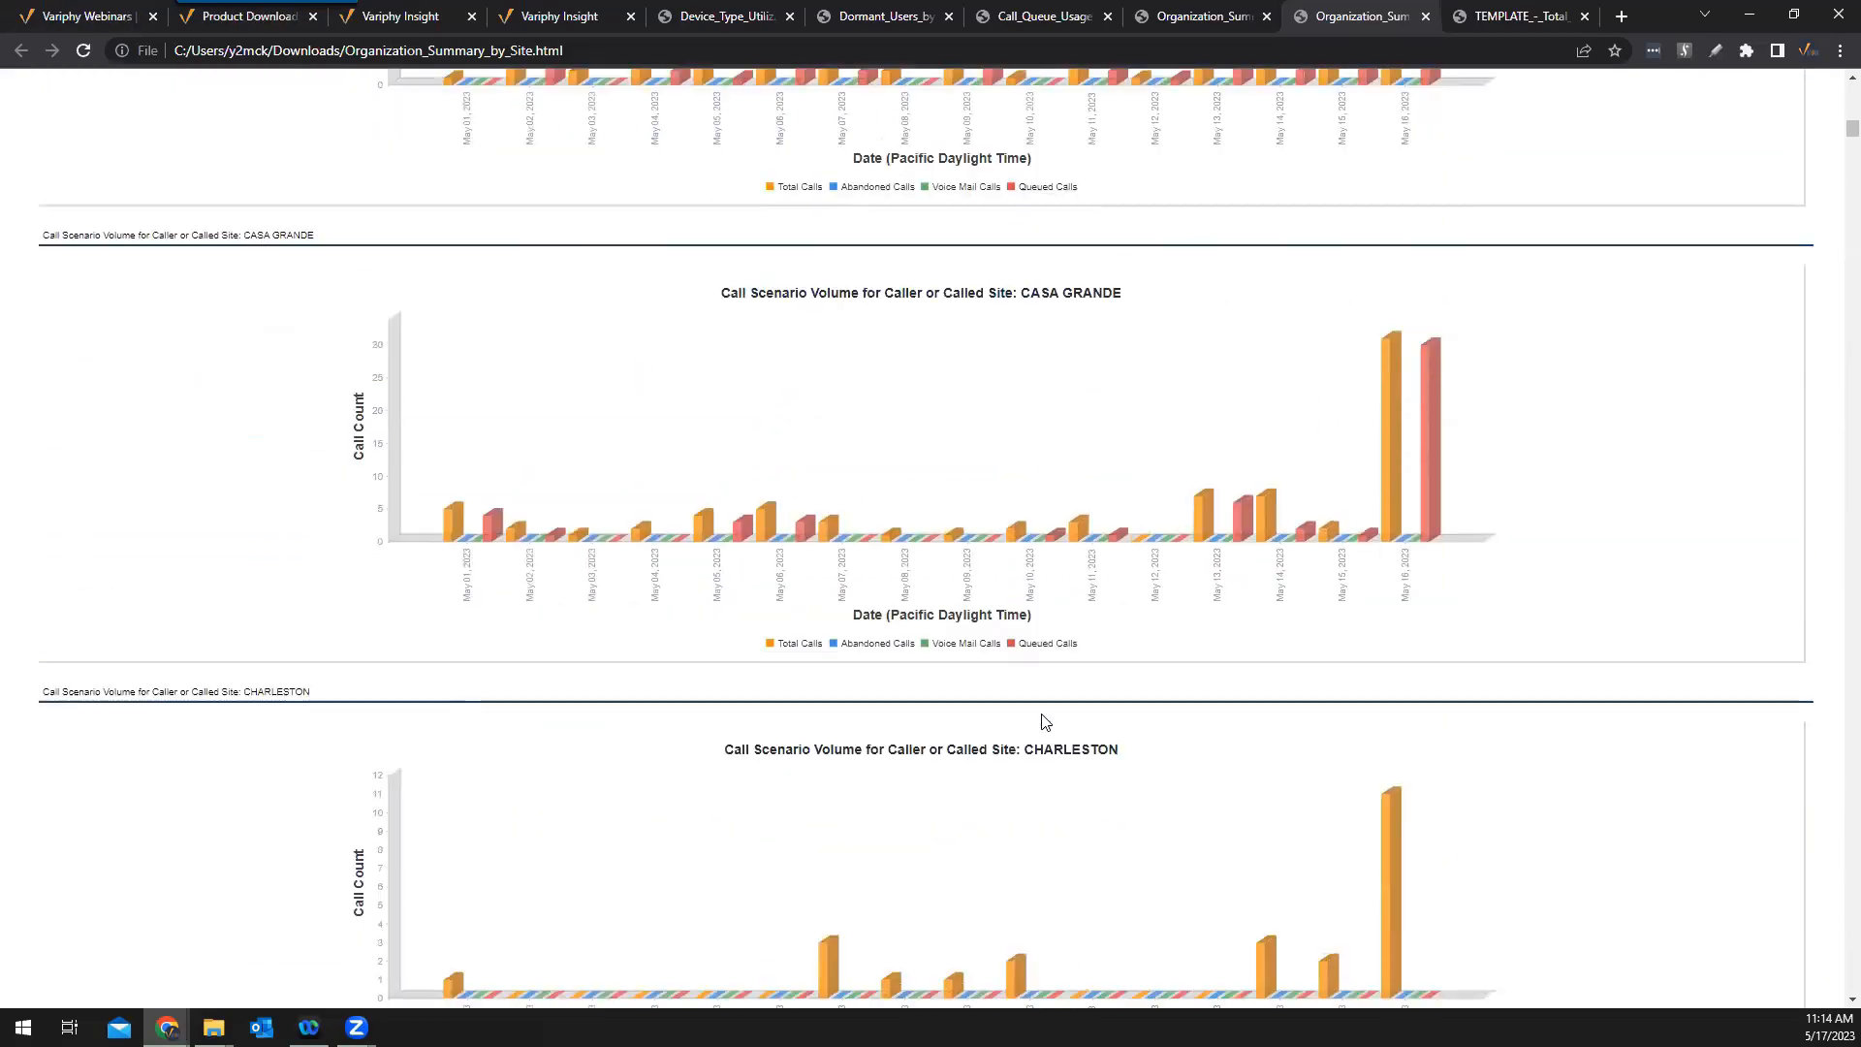
pyautogui.scroll(-7, 1066, 704)
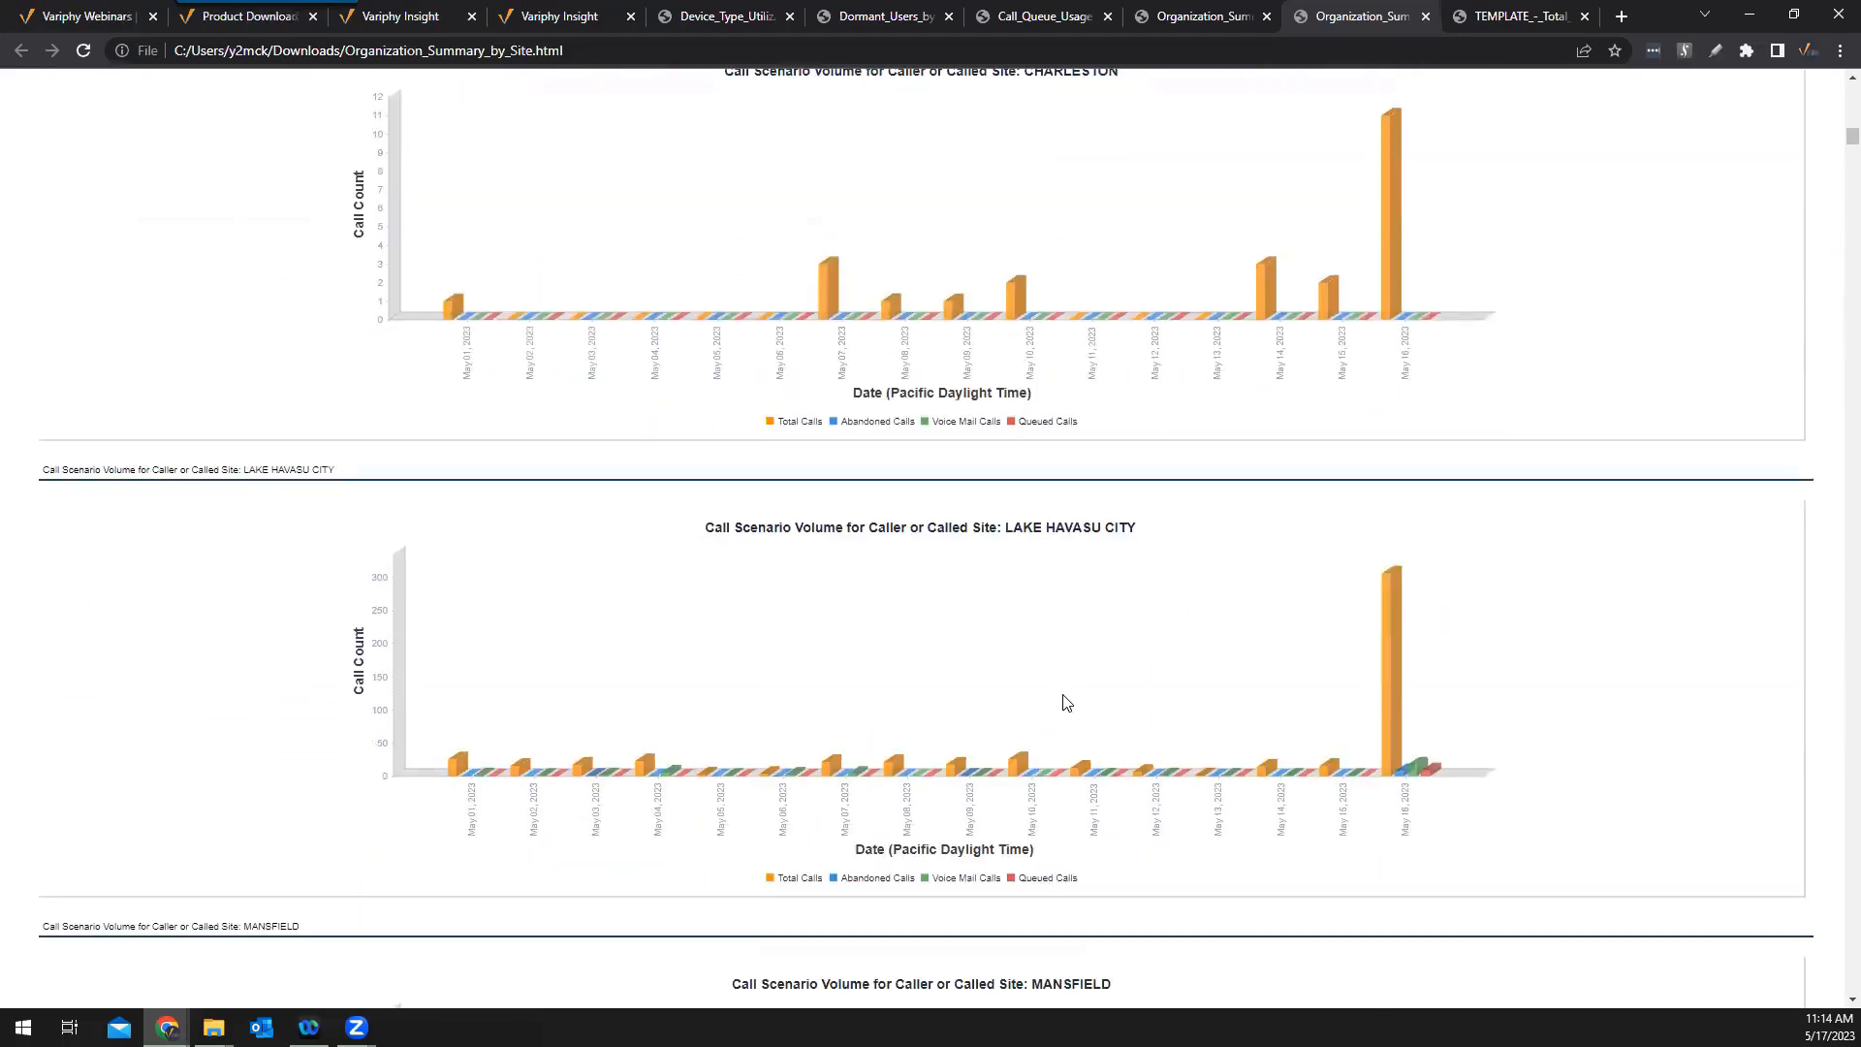
pyautogui.scroll(19, 1067, 702)
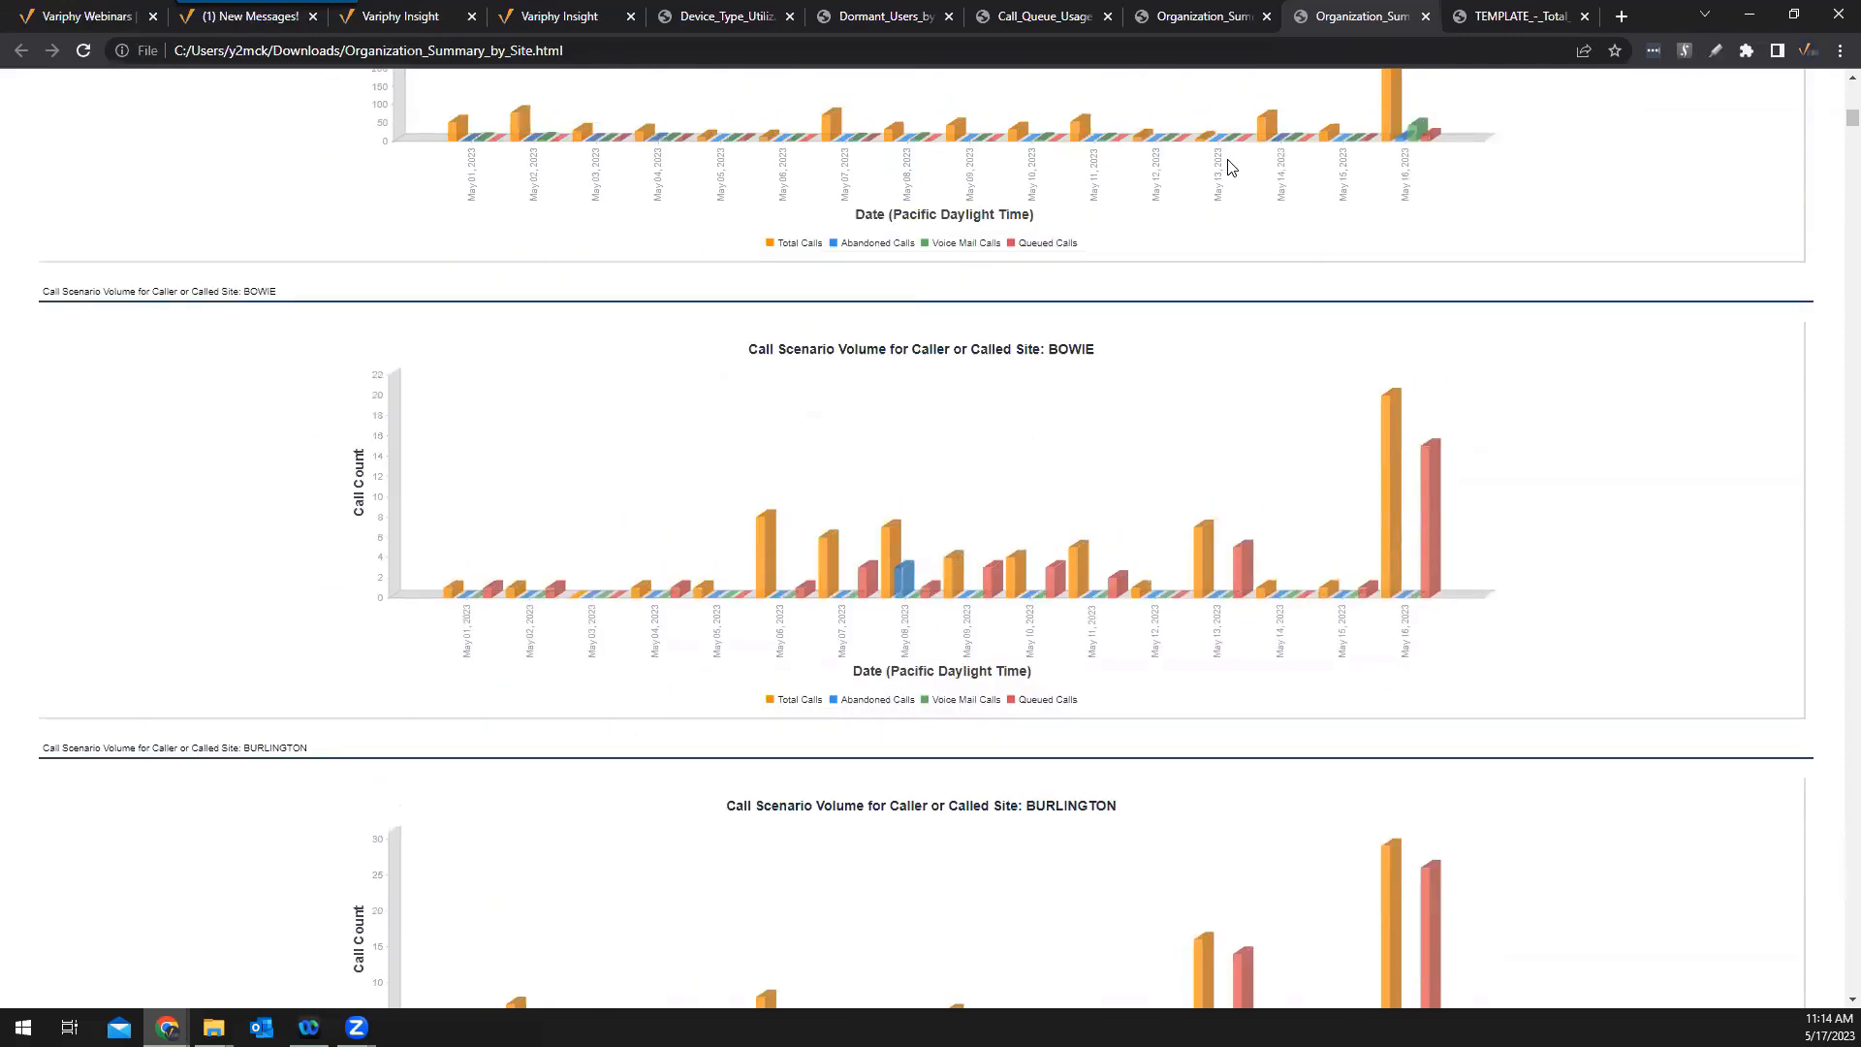
pyautogui.scroll(20, 1454, 378)
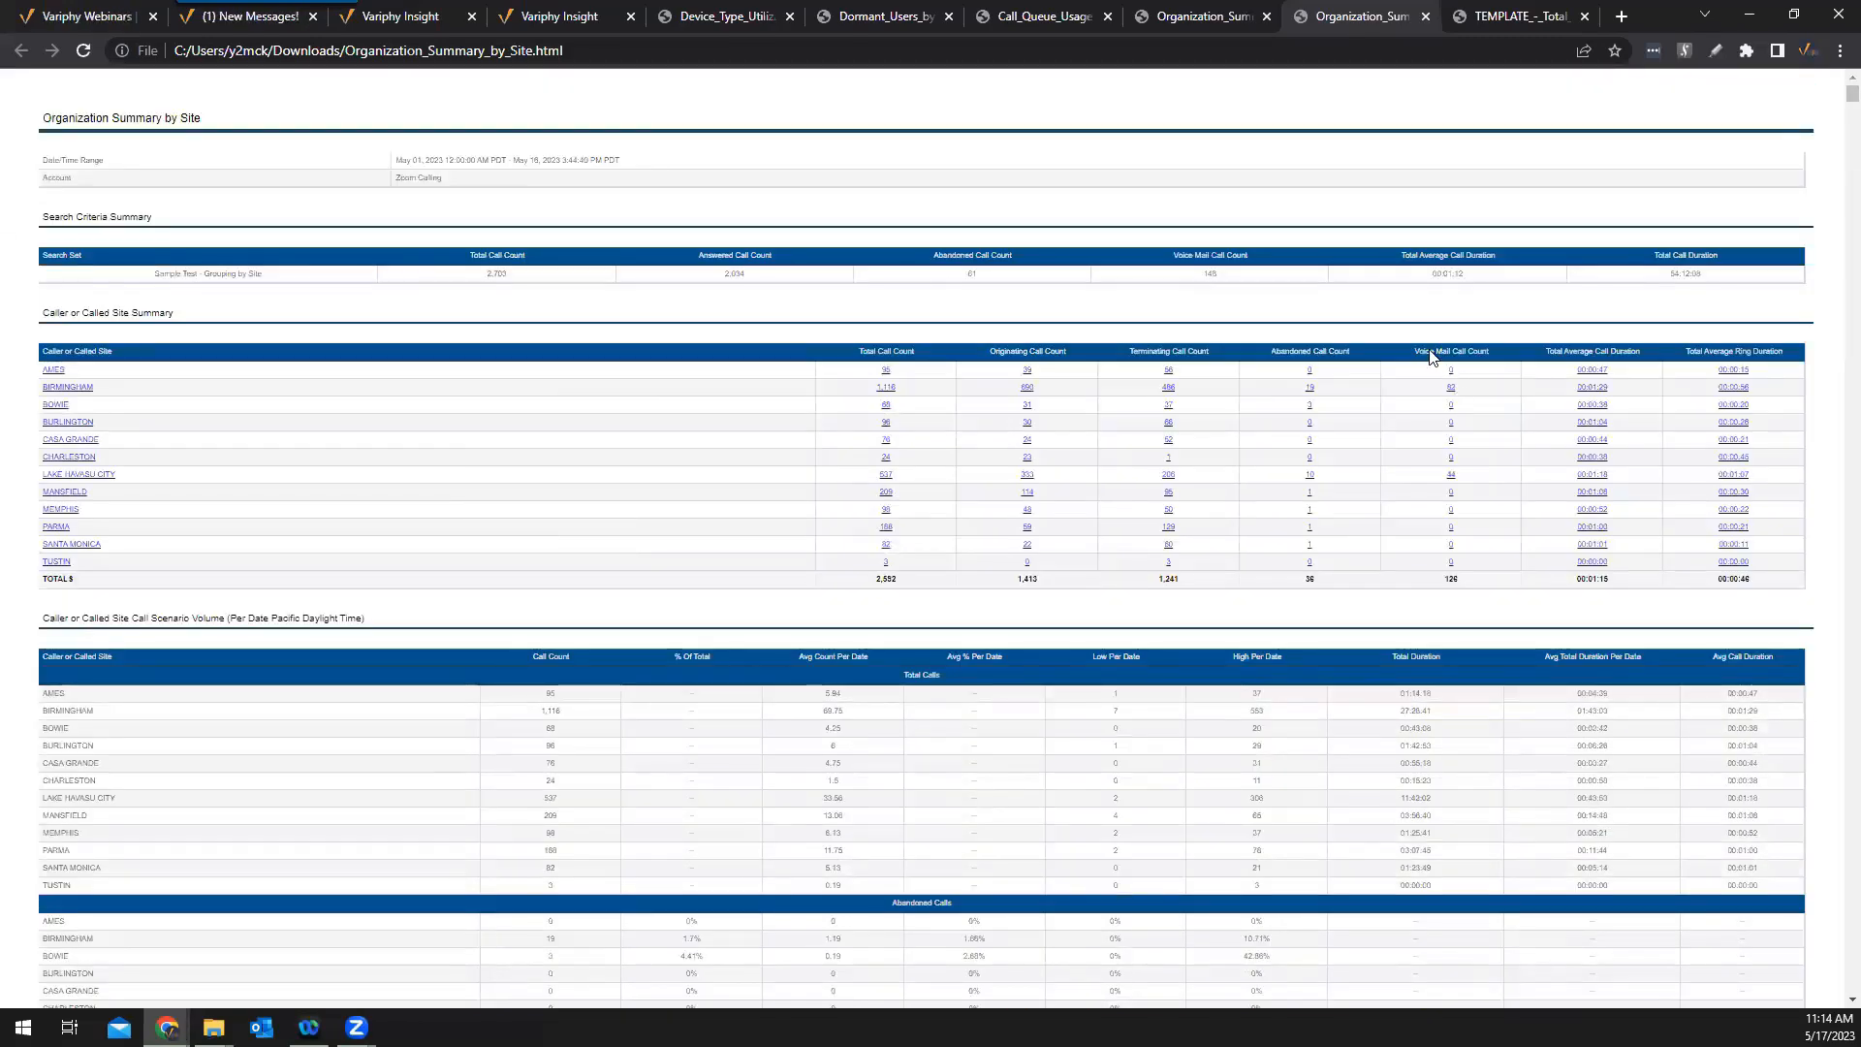
# Open the Organization Summary by Site report for editing in Variphy Insight and review its search set criteria
pyautogui.click(567, 27)
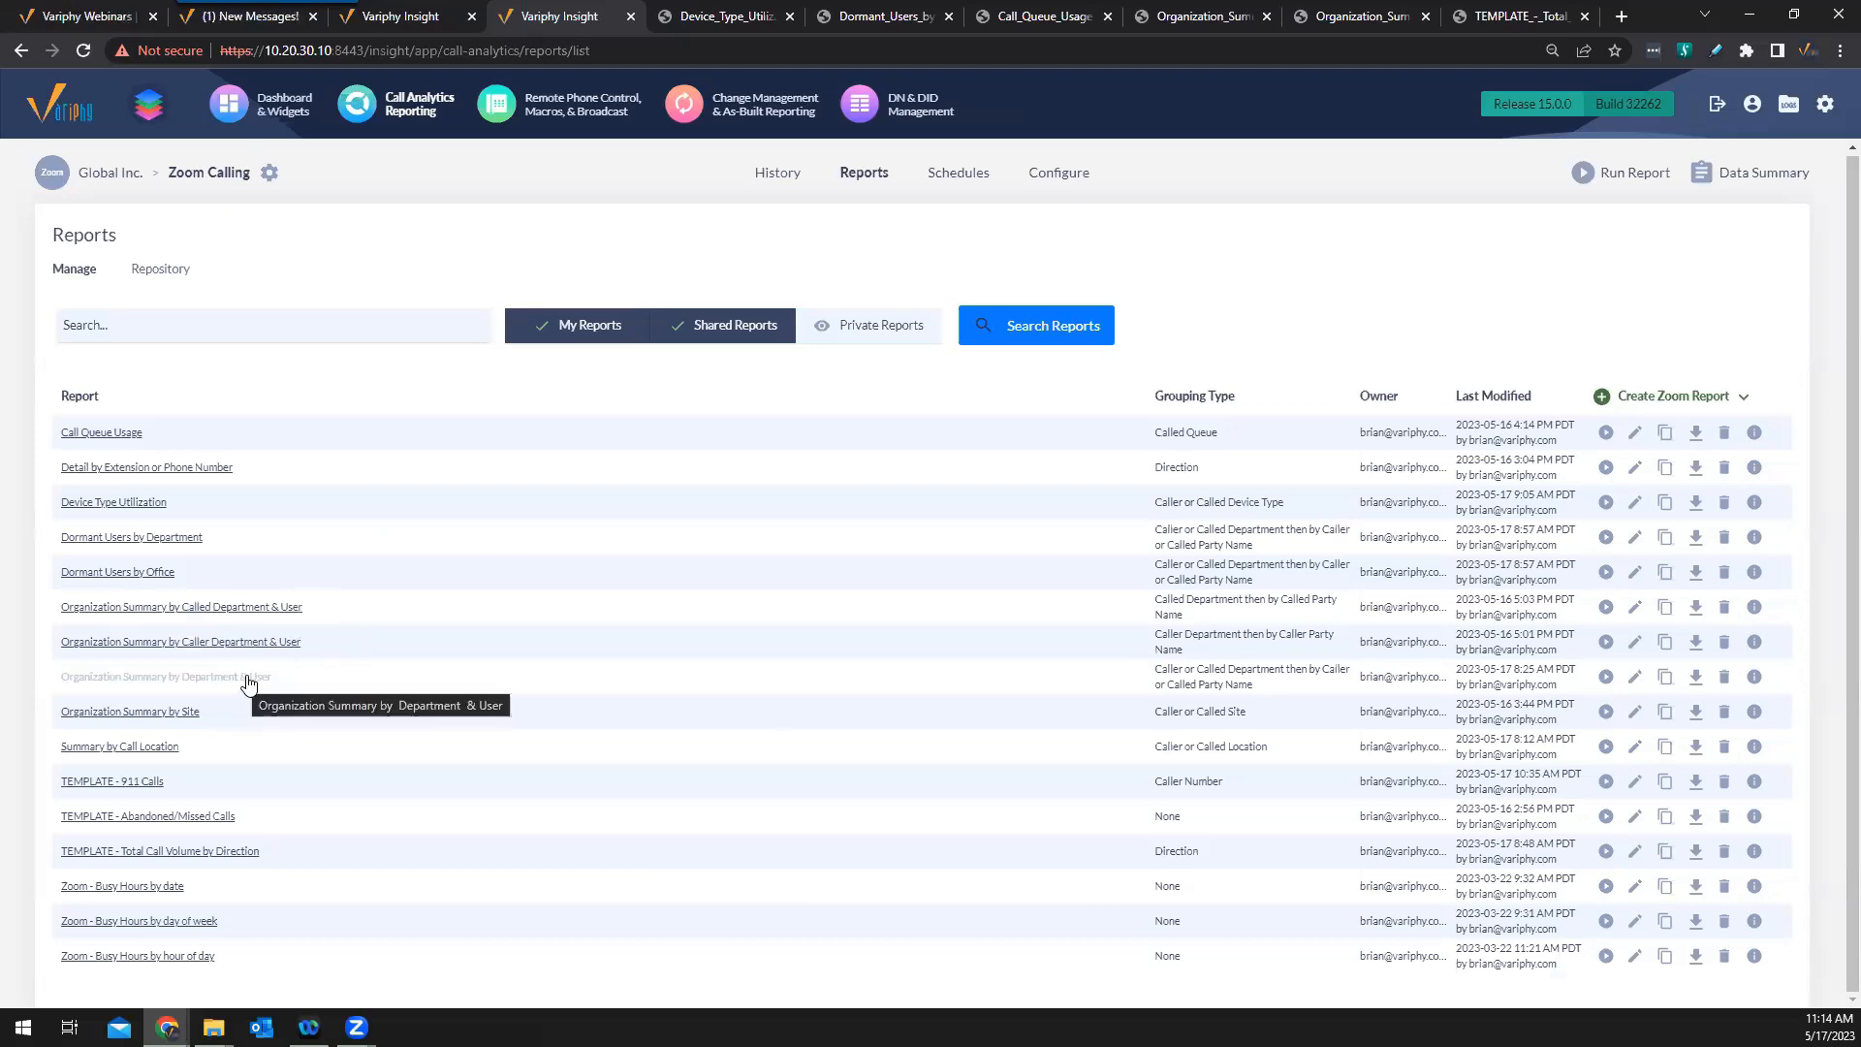
pyautogui.click(174, 713)
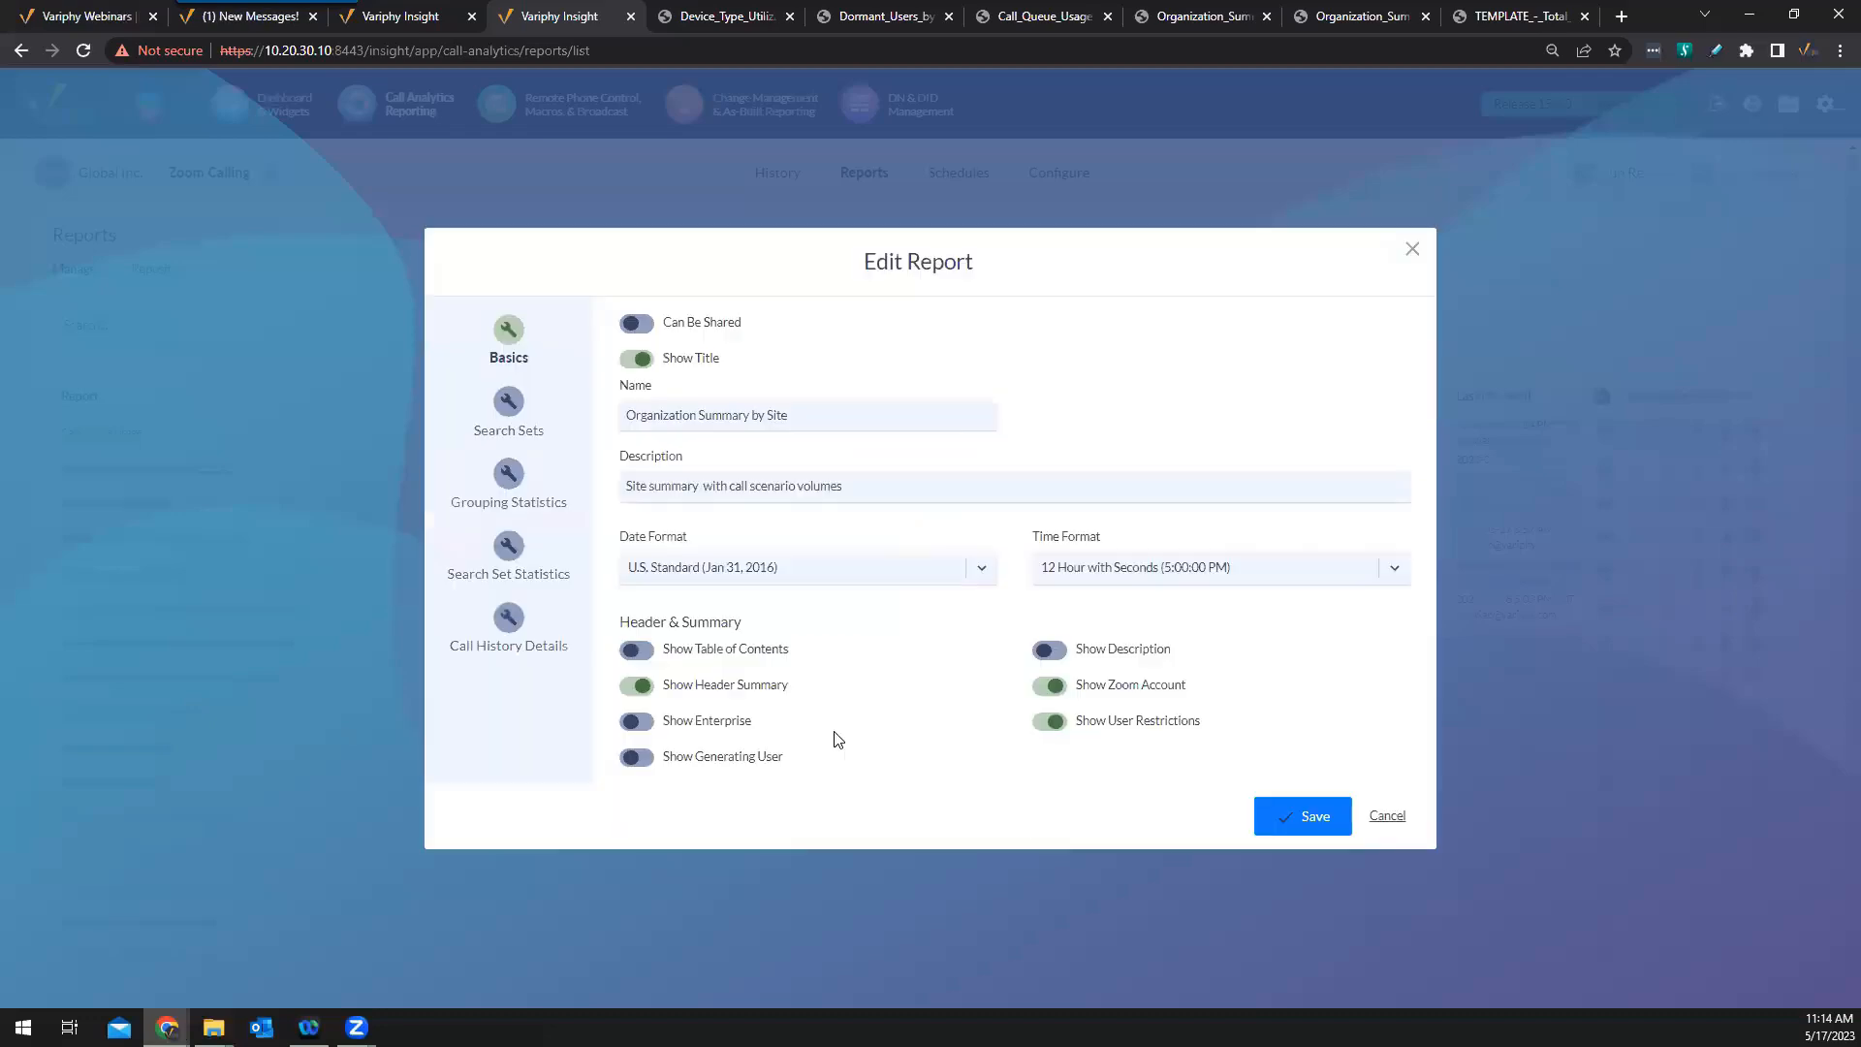
pyautogui.click(520, 438)
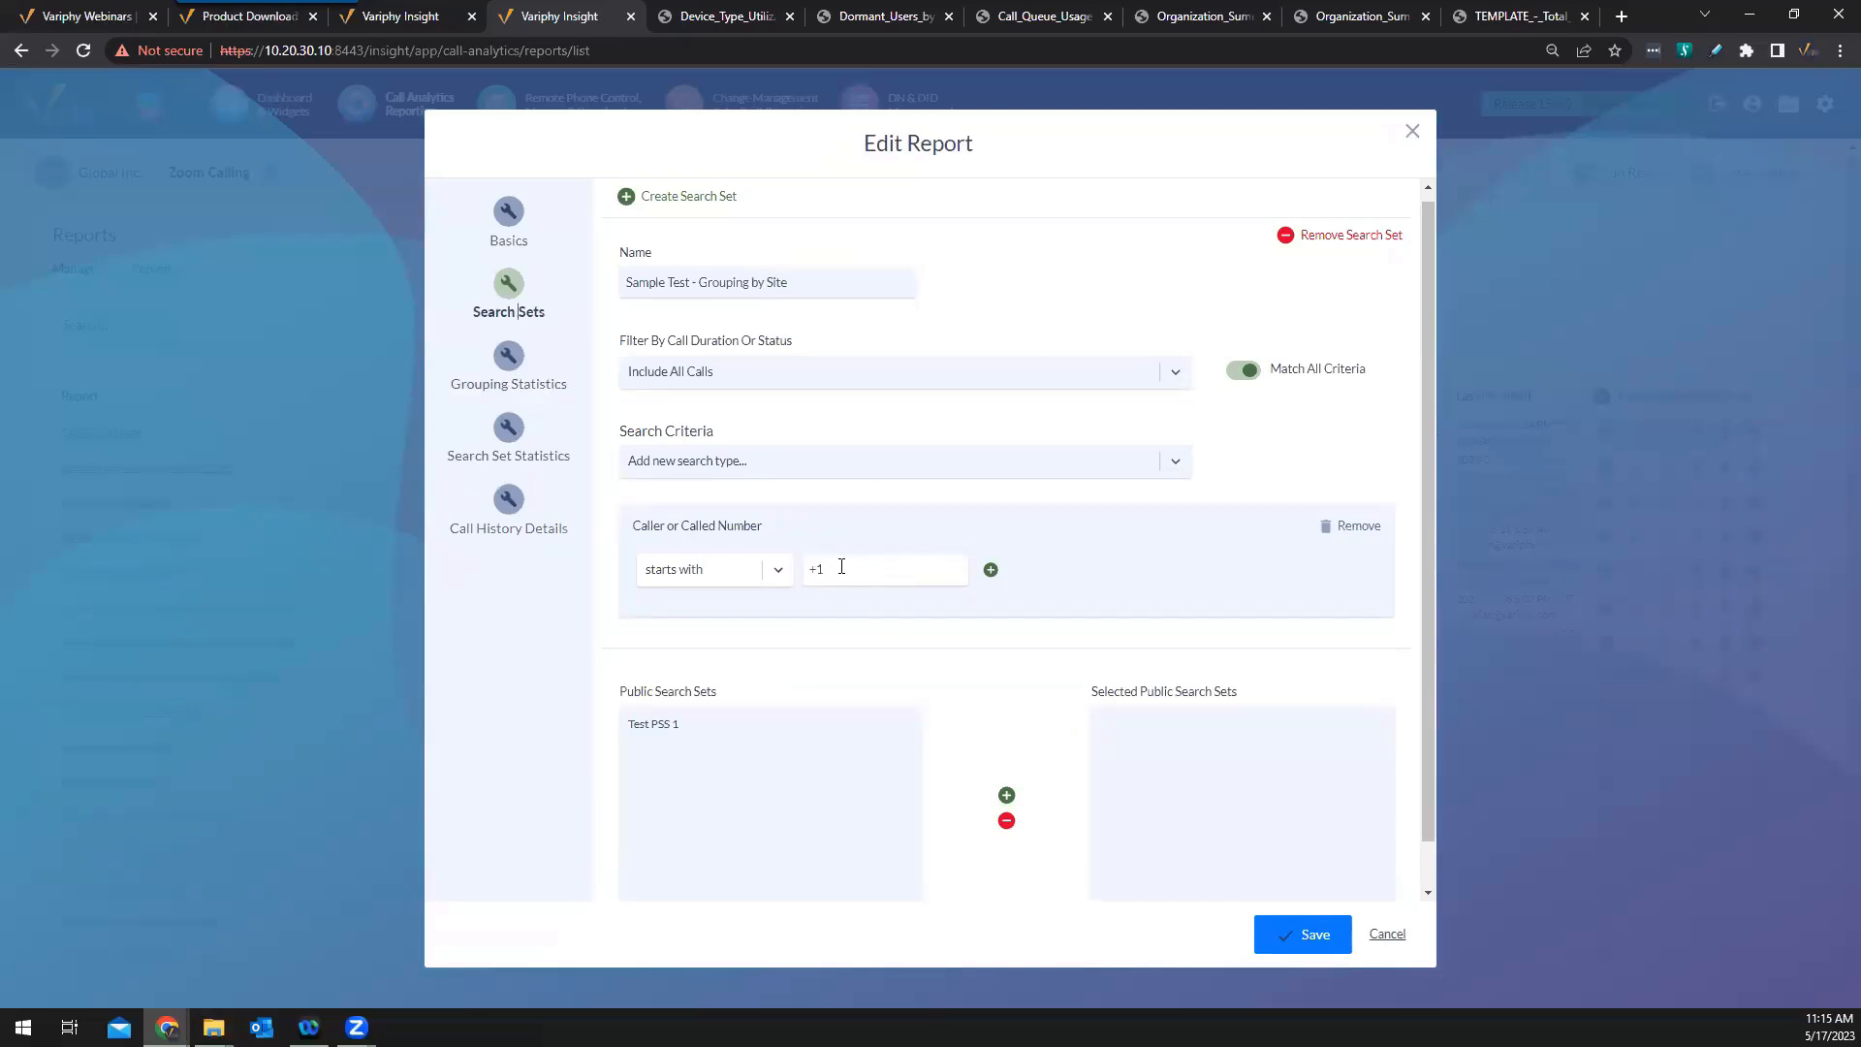
# Review the site report's grouping statistics and look through the available primary grouping types, keeping Caller or Called Site
pyautogui.click(518, 362)
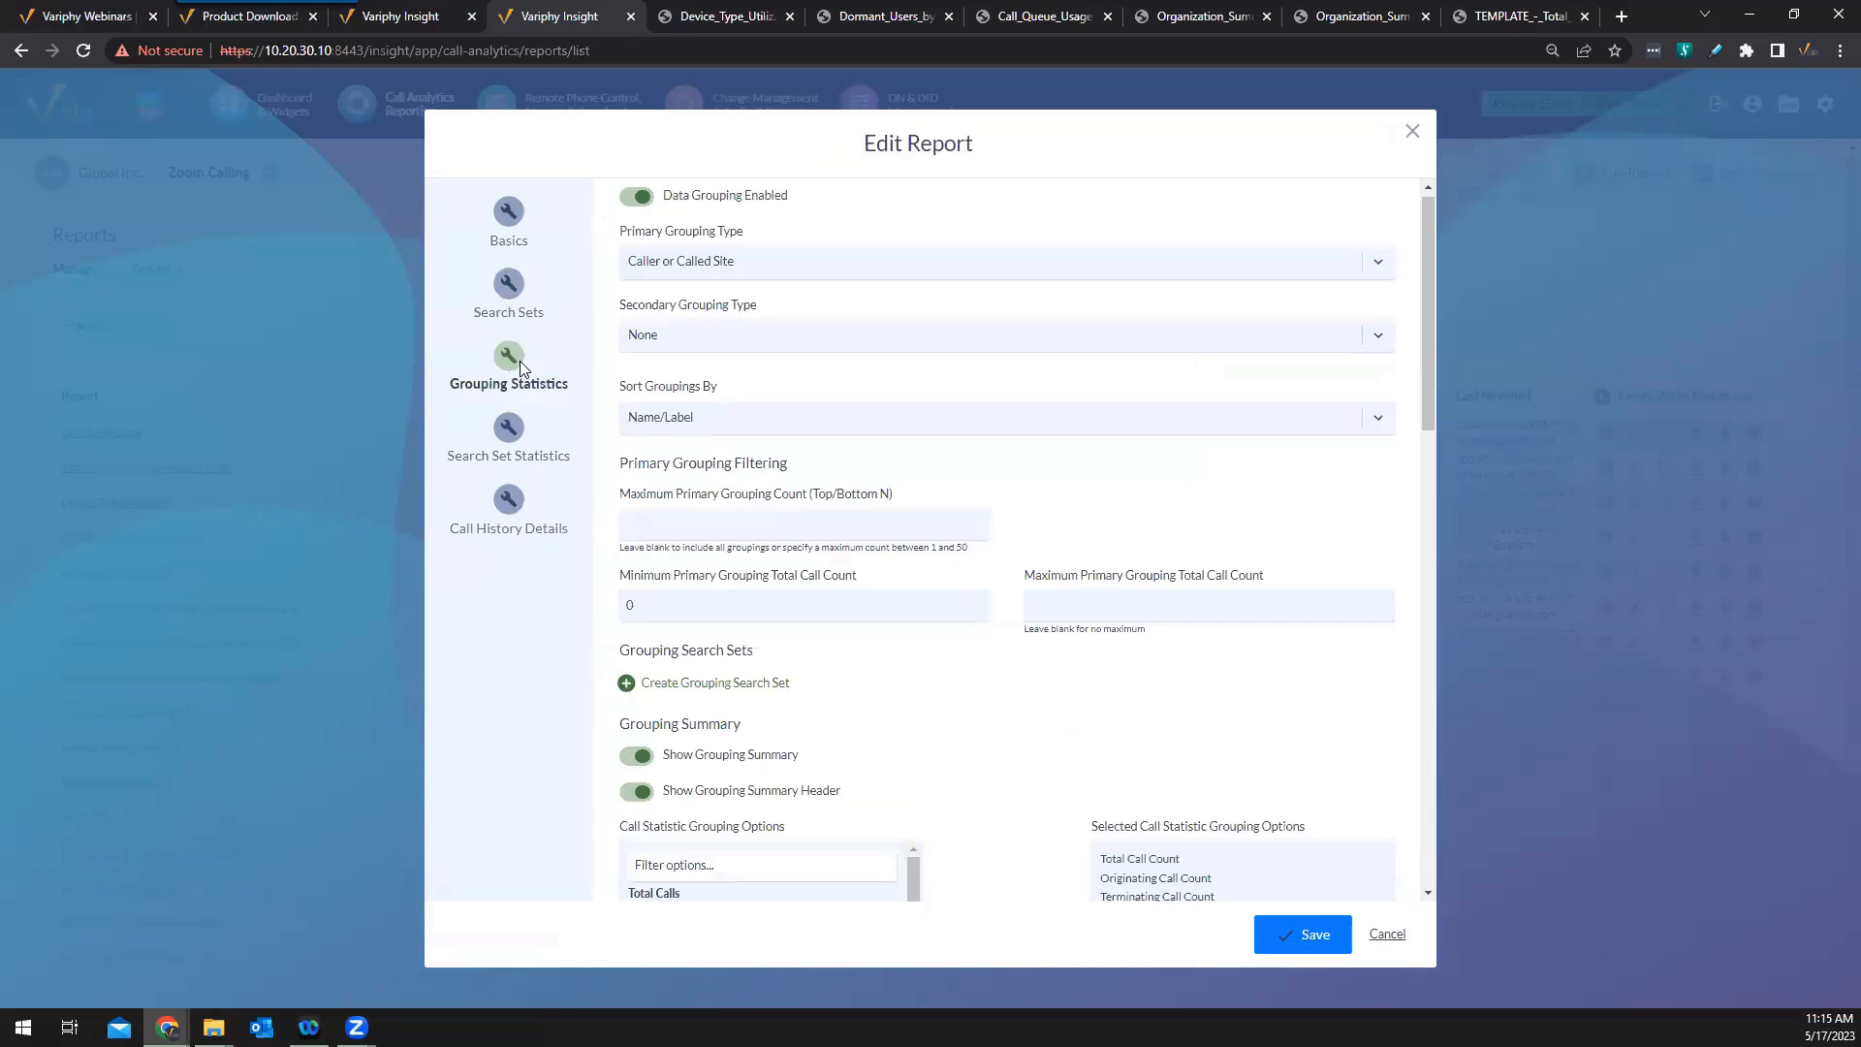
pyautogui.click(1378, 264)
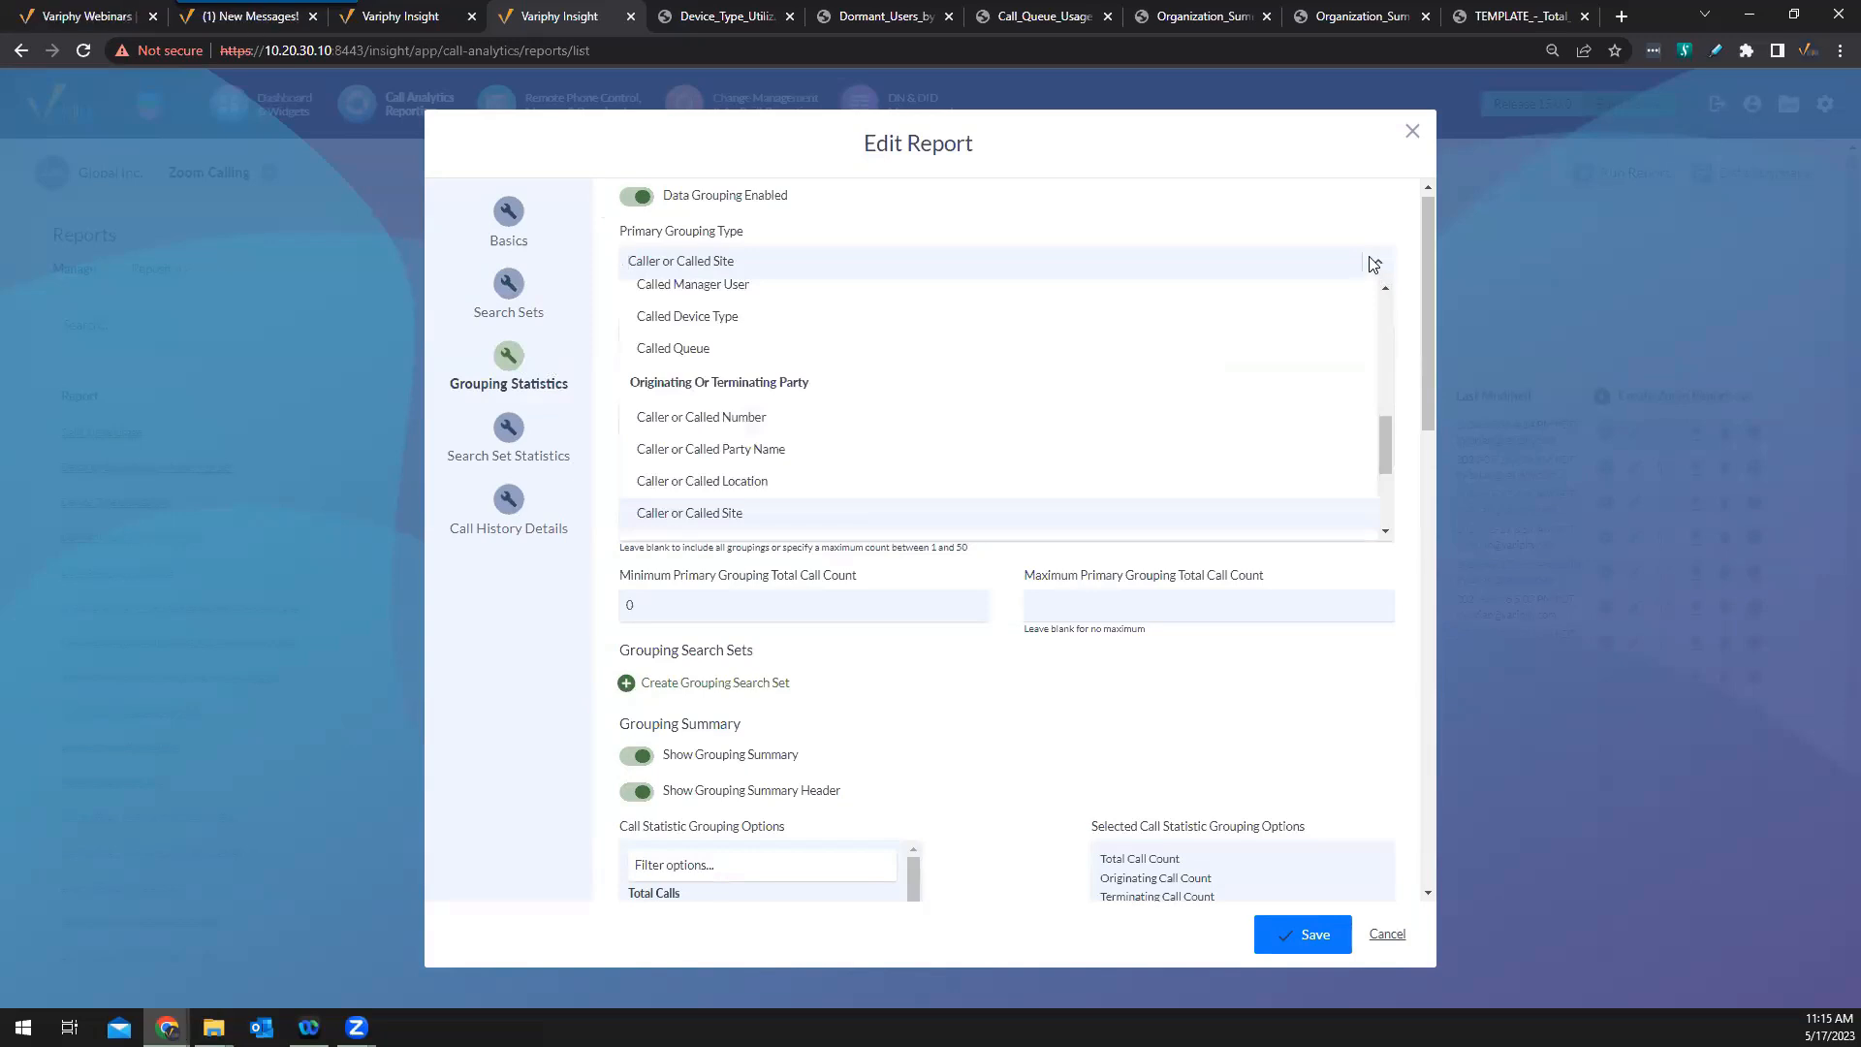
pyautogui.click(1376, 237)
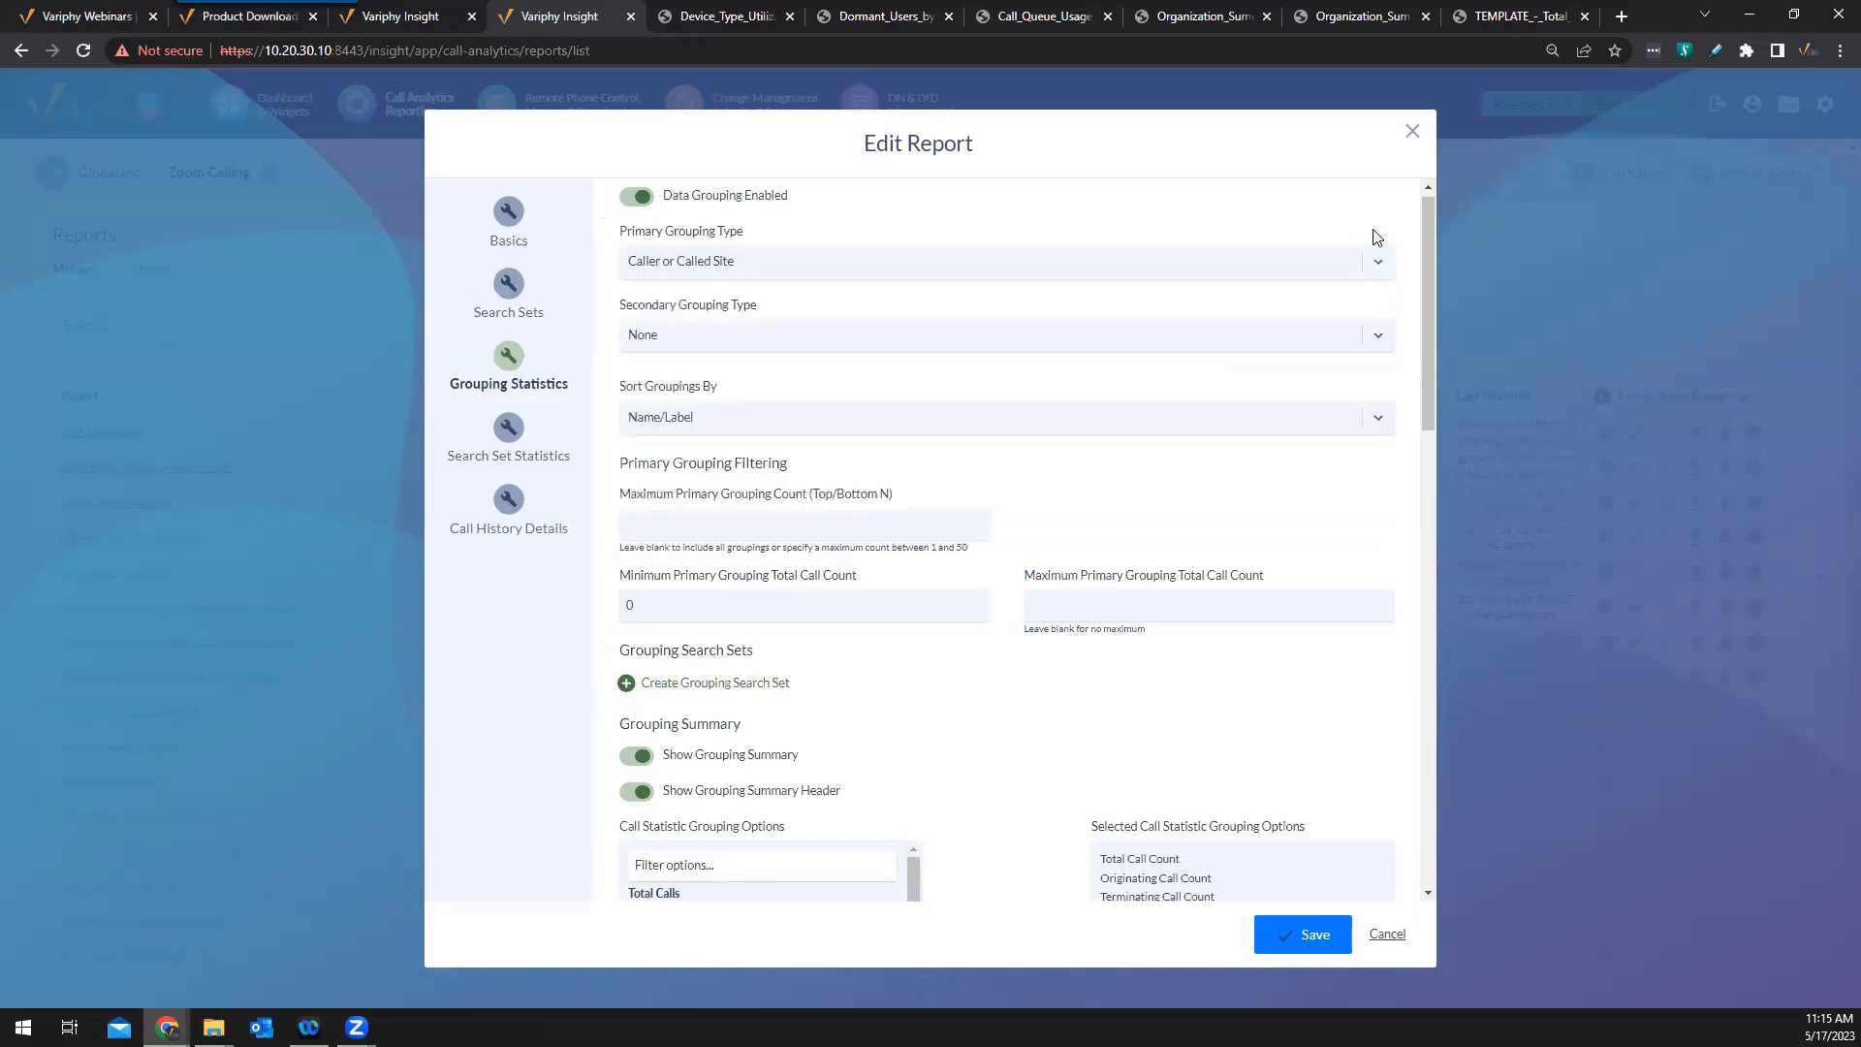
# Review the grouping summary options and the scenario volume table and chart settings, and cancel the report edit
pyautogui.scroll(-4, 1295, 524)
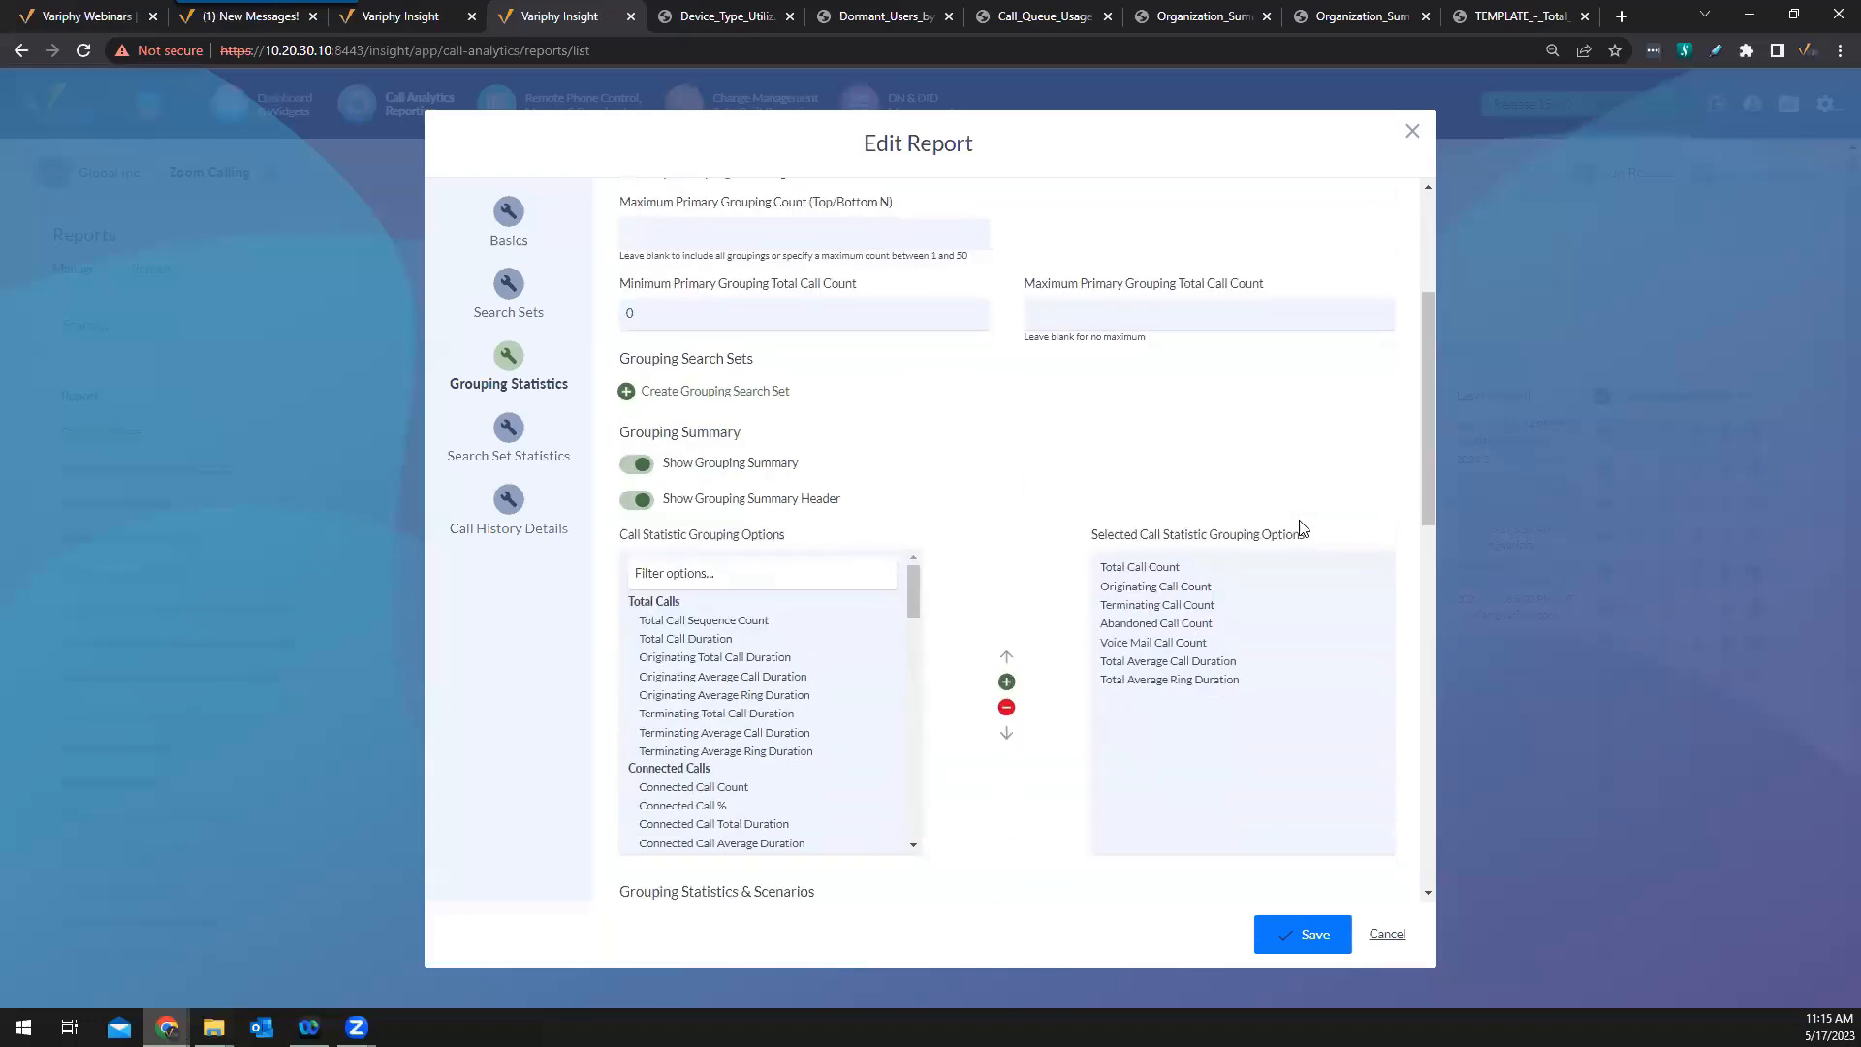
pyautogui.scroll(-7, 1285, 553)
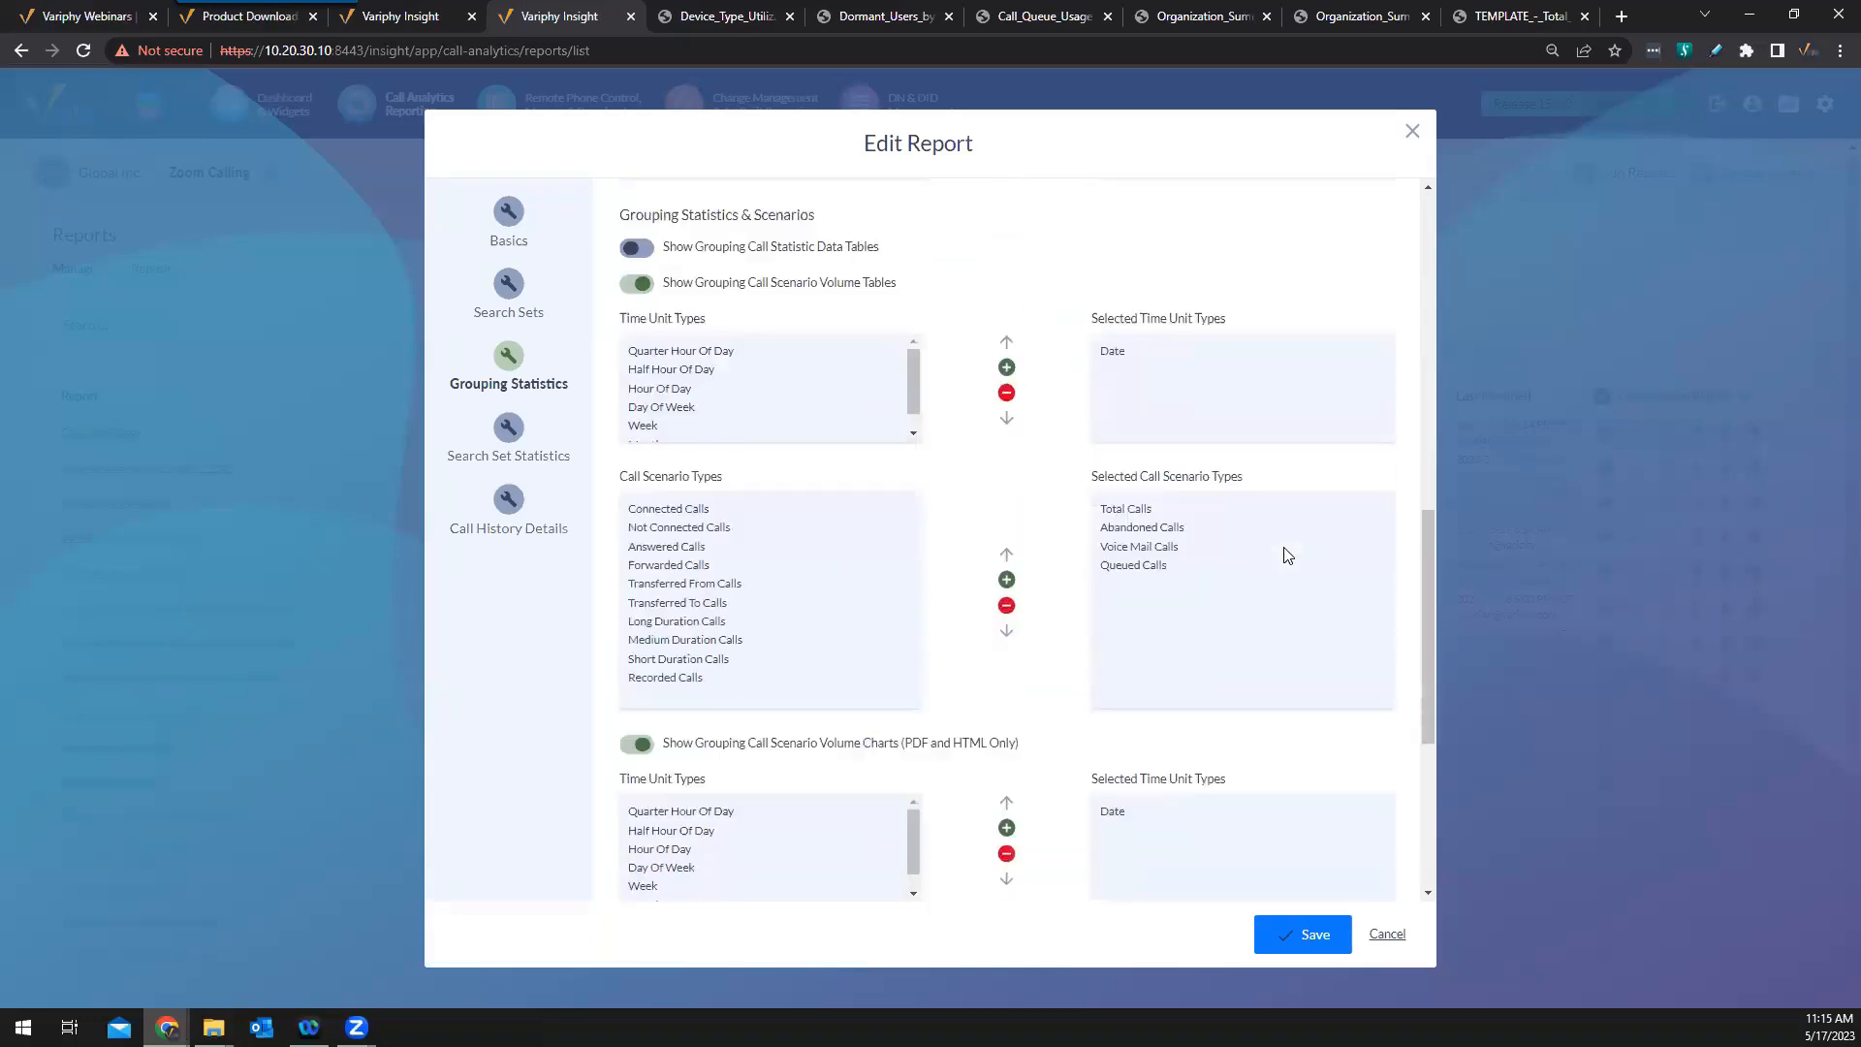
pyautogui.scroll(8, 1286, 524)
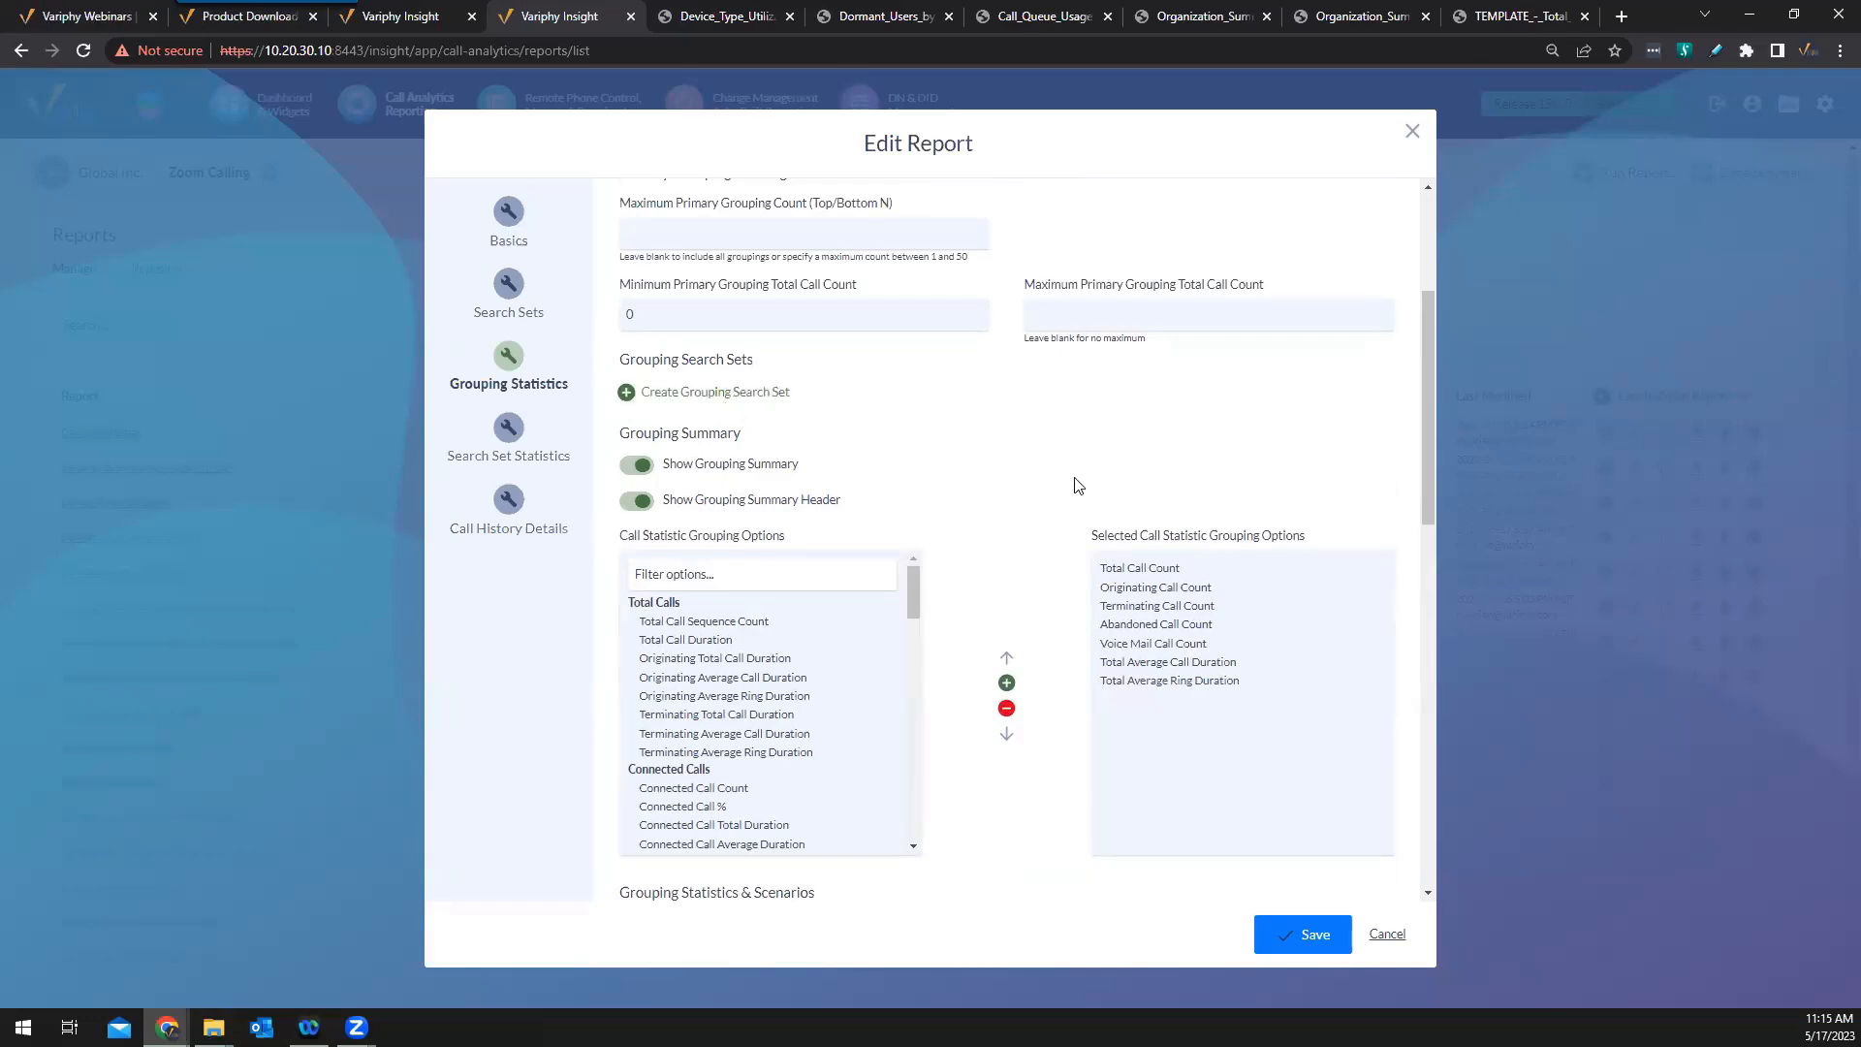
pyautogui.scroll(-4, 1071, 497)
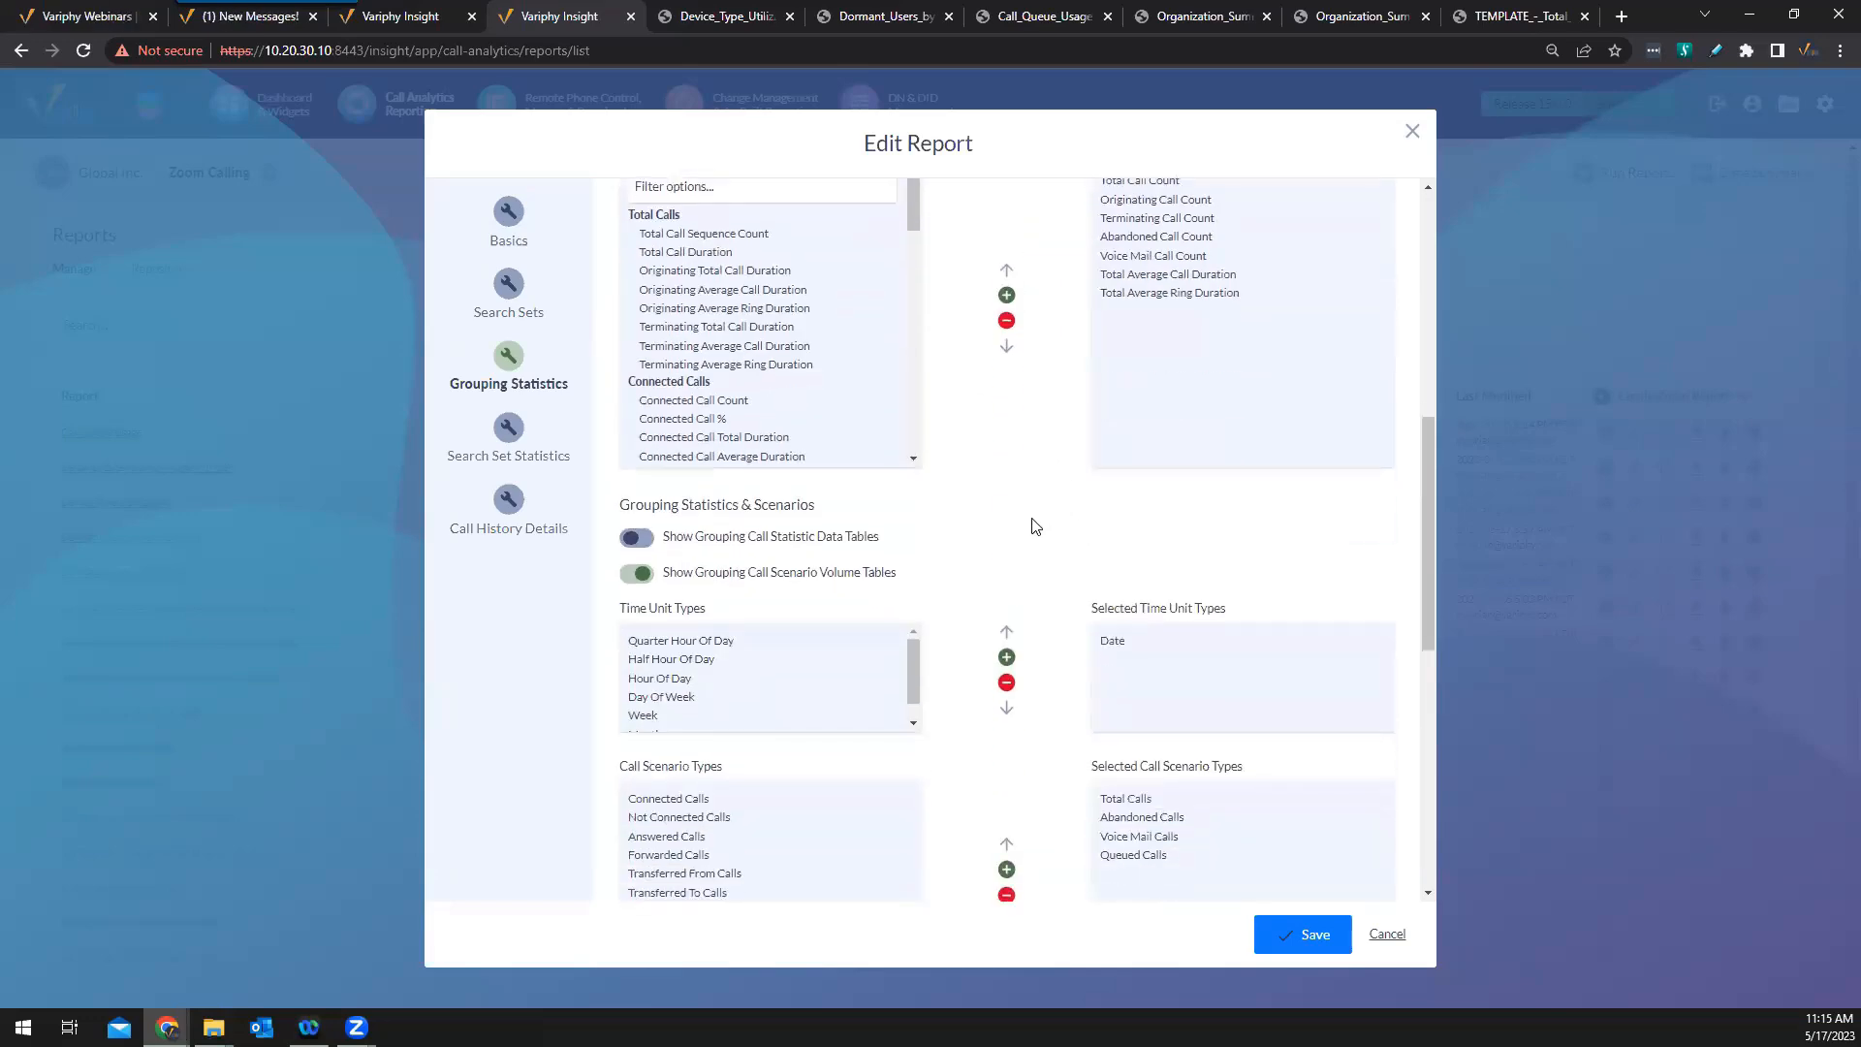
pyautogui.scroll(-6, 1036, 527)
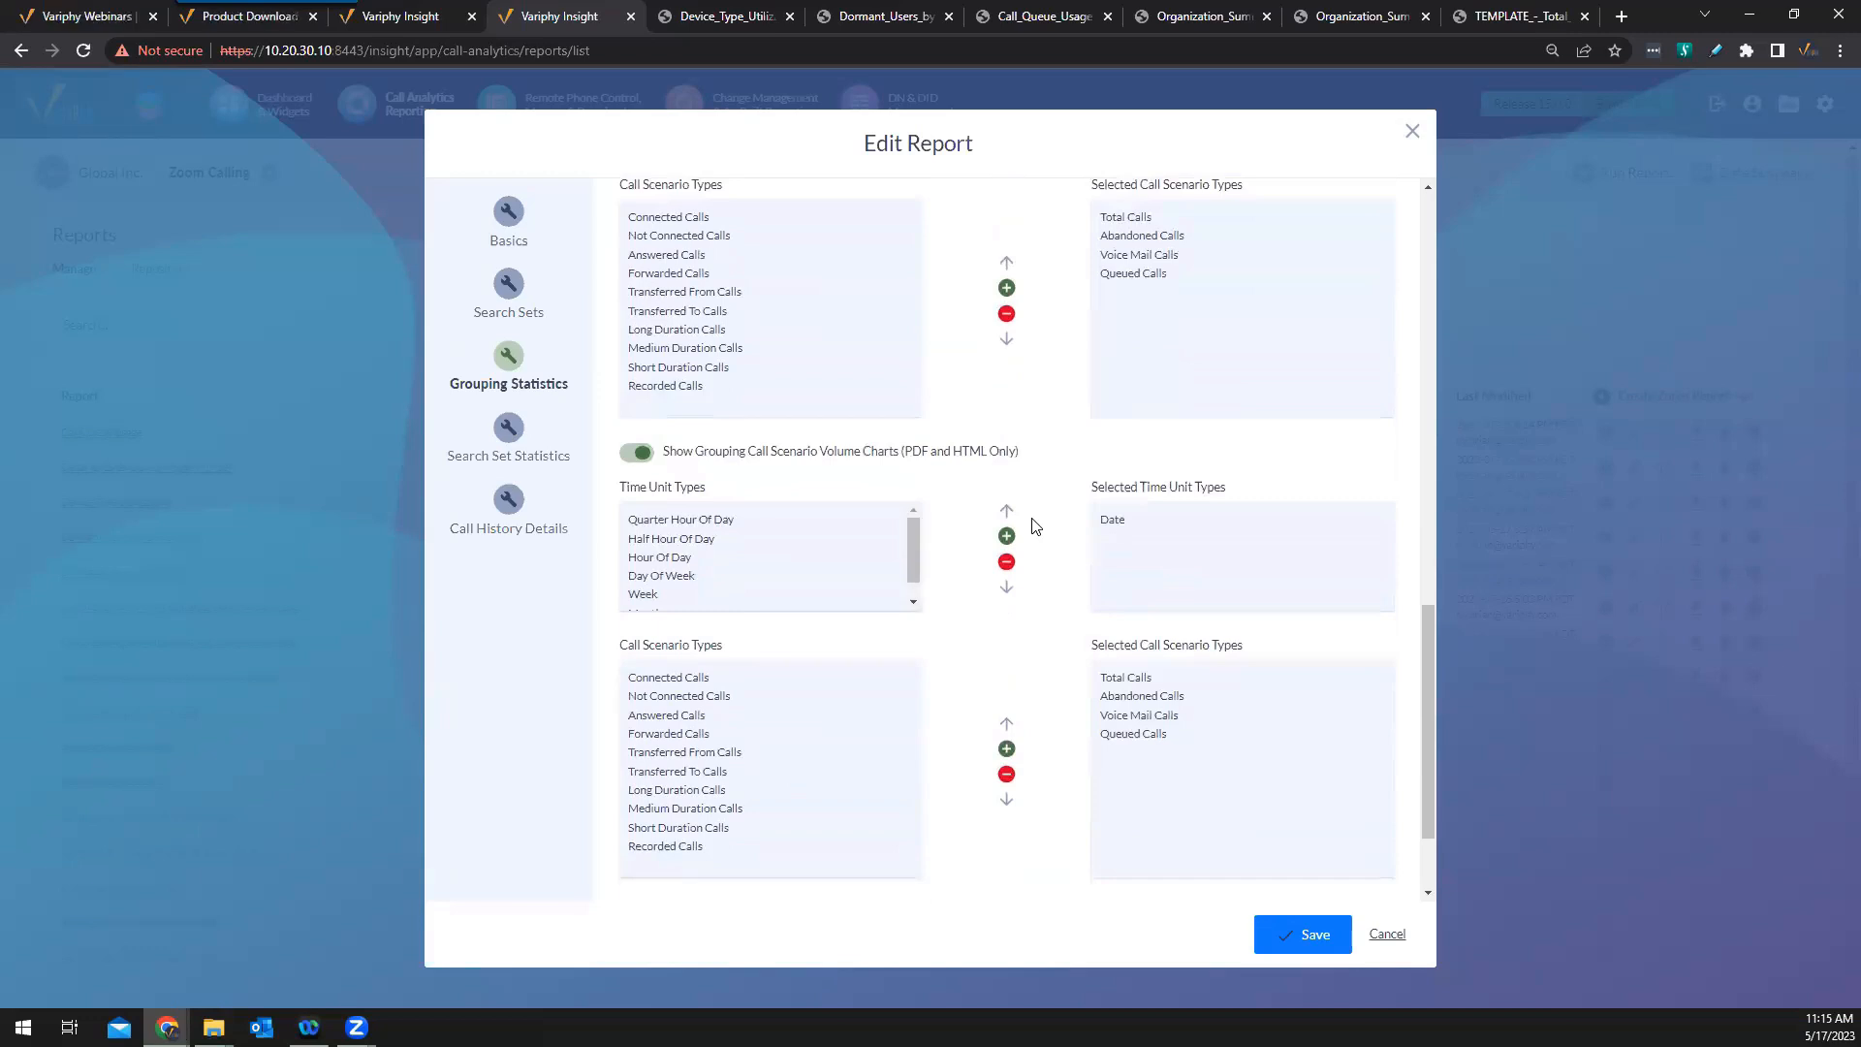
pyautogui.scroll(2, 1037, 526)
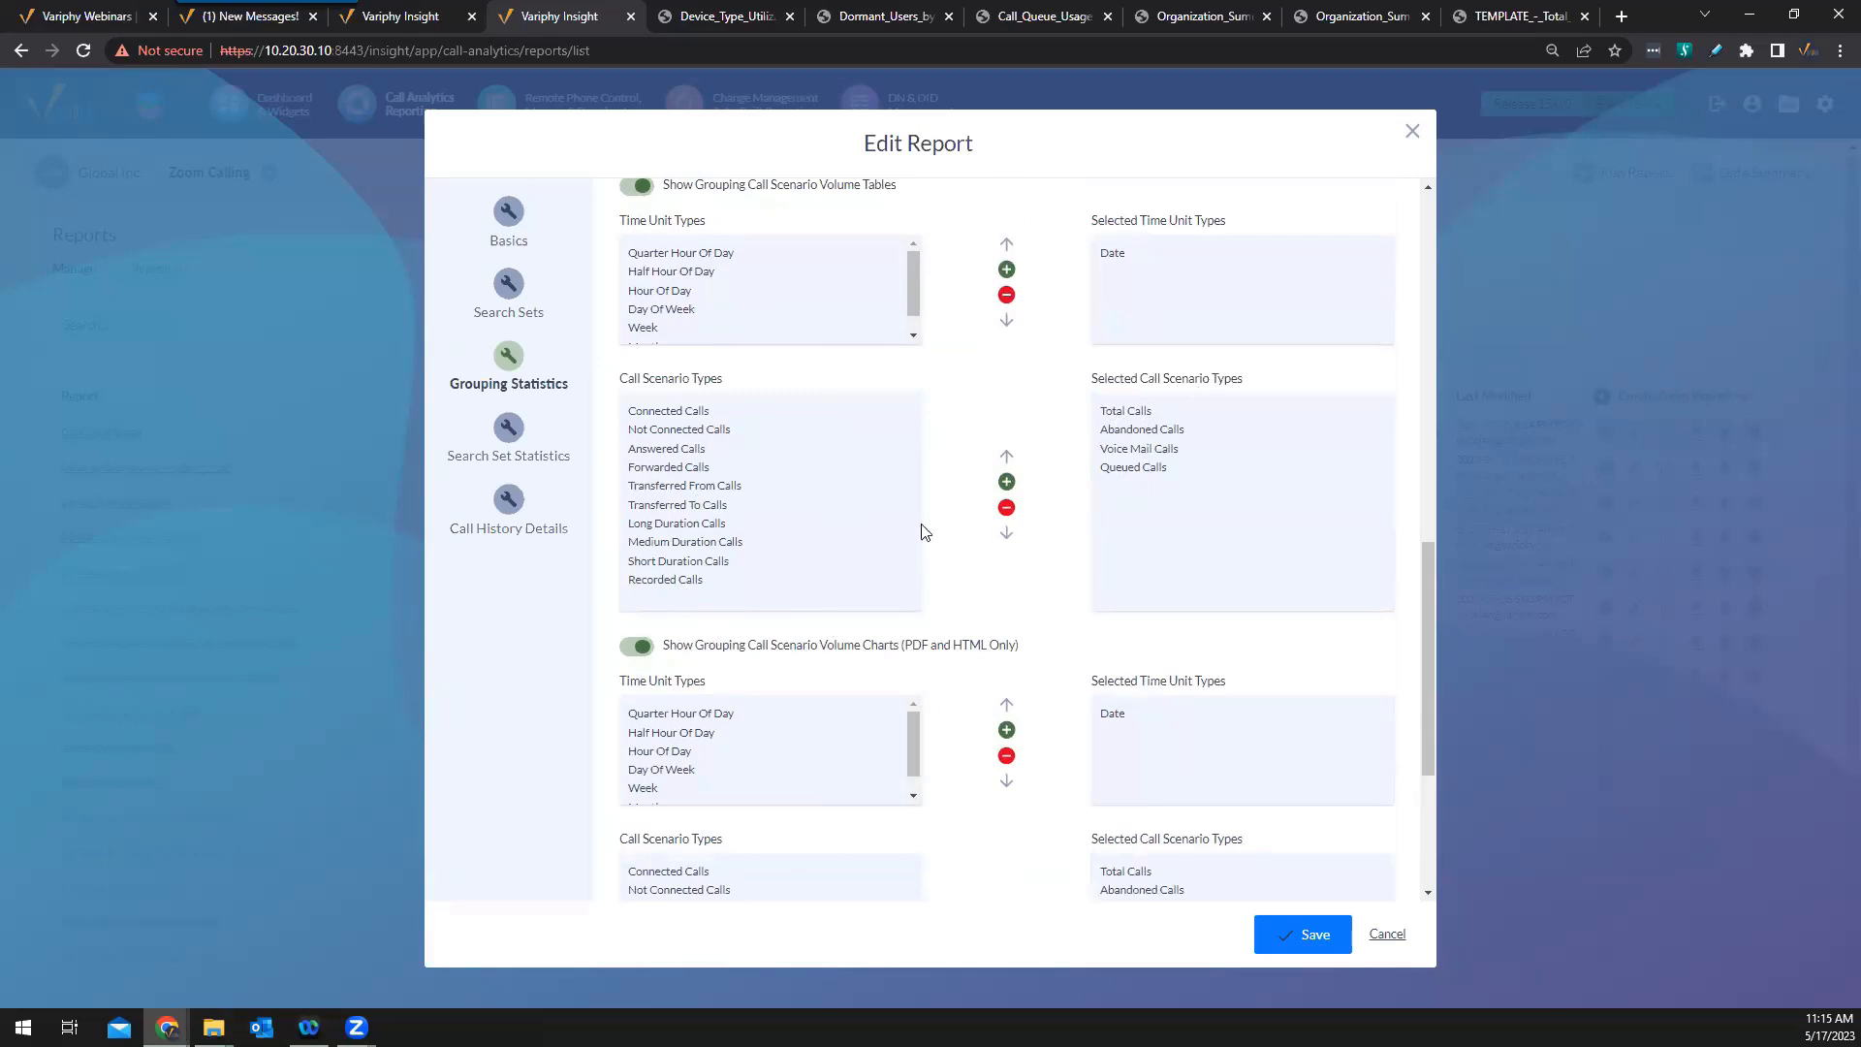
pyautogui.scroll(3, 905, 519)
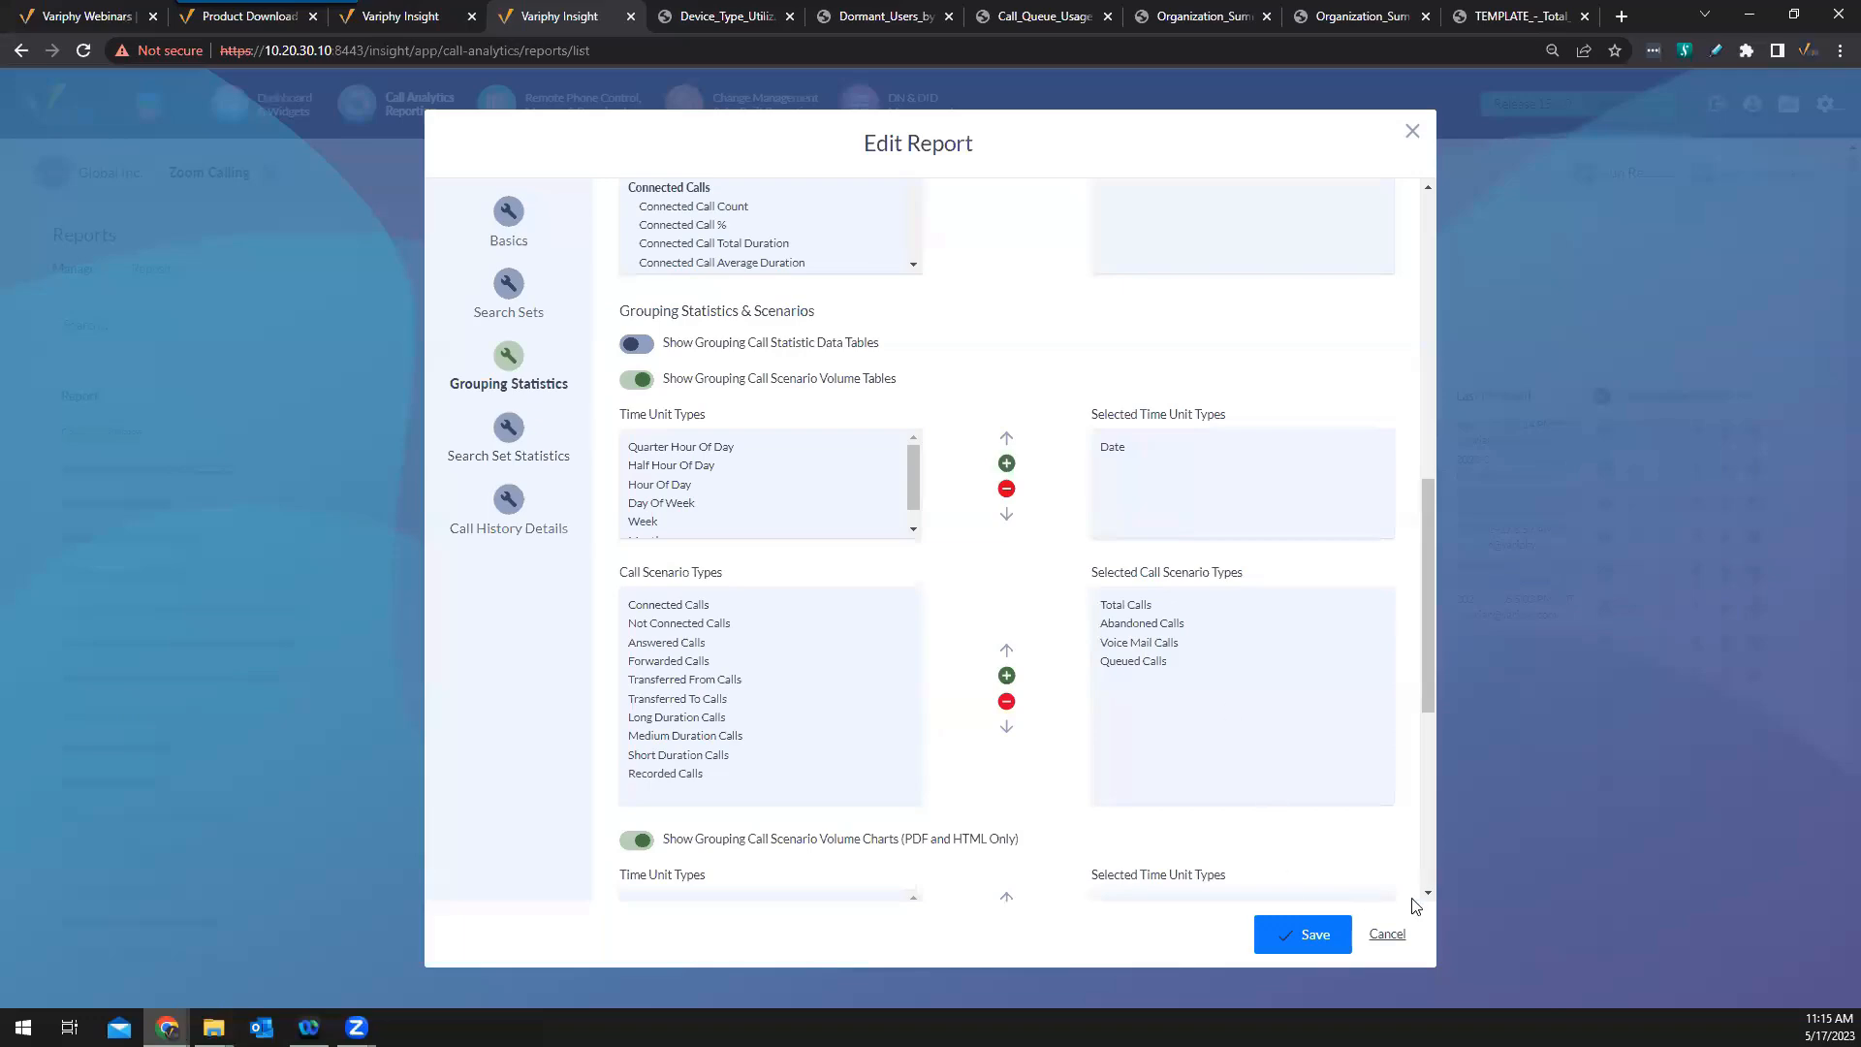
pyautogui.click(1388, 936)
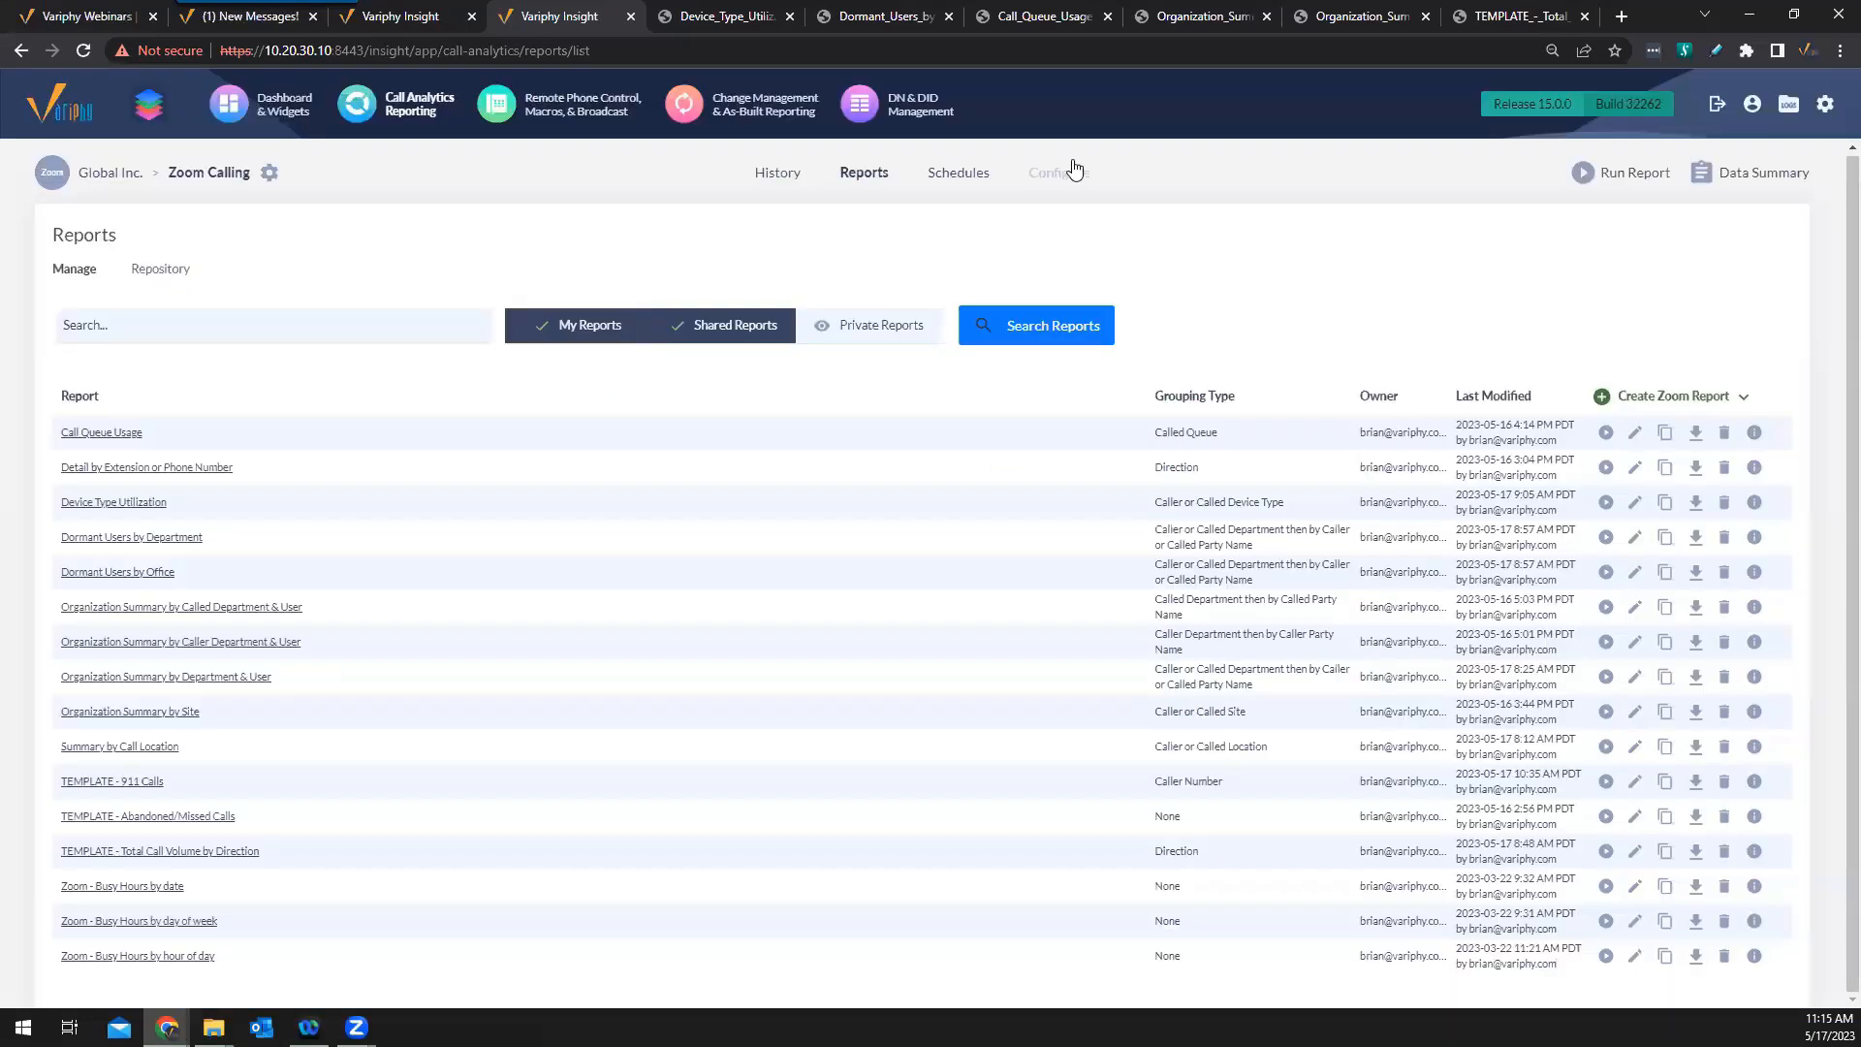
# Switch to the Organization Summary by Department & User HTML report and examine its department and party name summary
pyautogui.click(1214, 27)
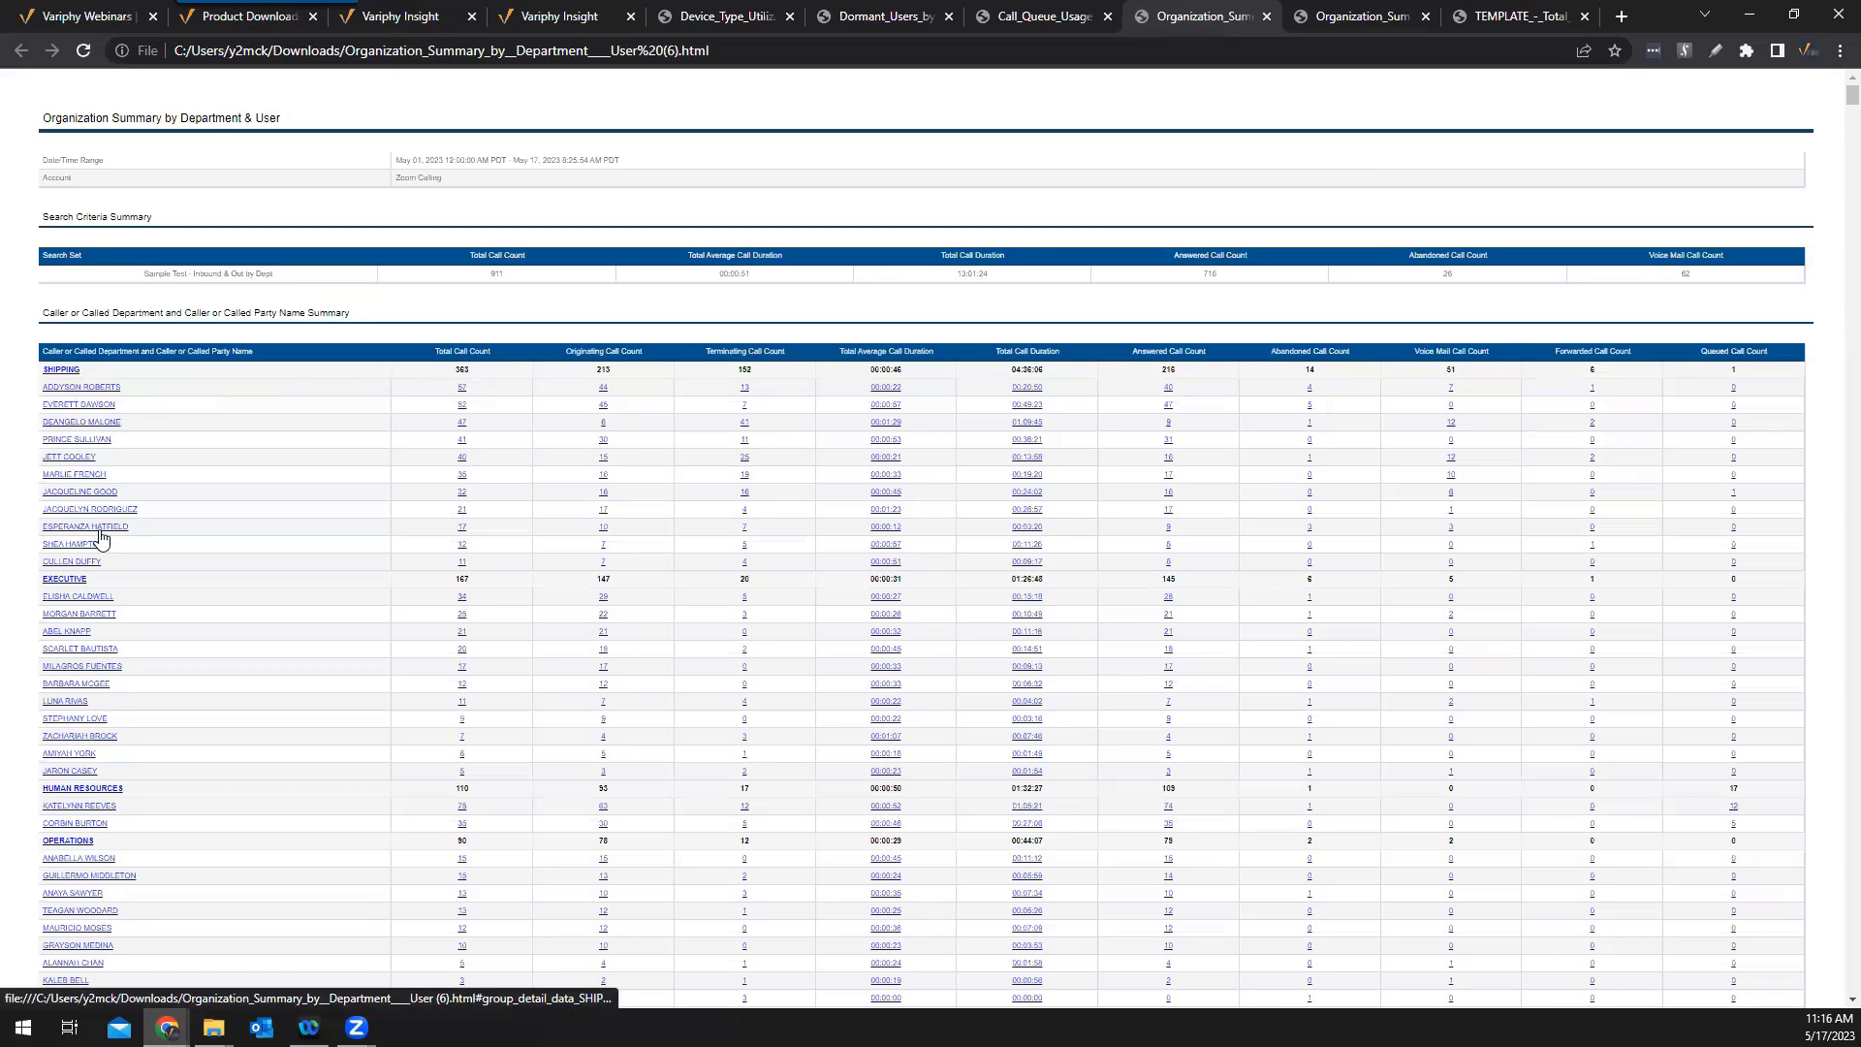
pyautogui.scroll(-1, 167, 557)
pyautogui.scroll(-4, 167, 556)
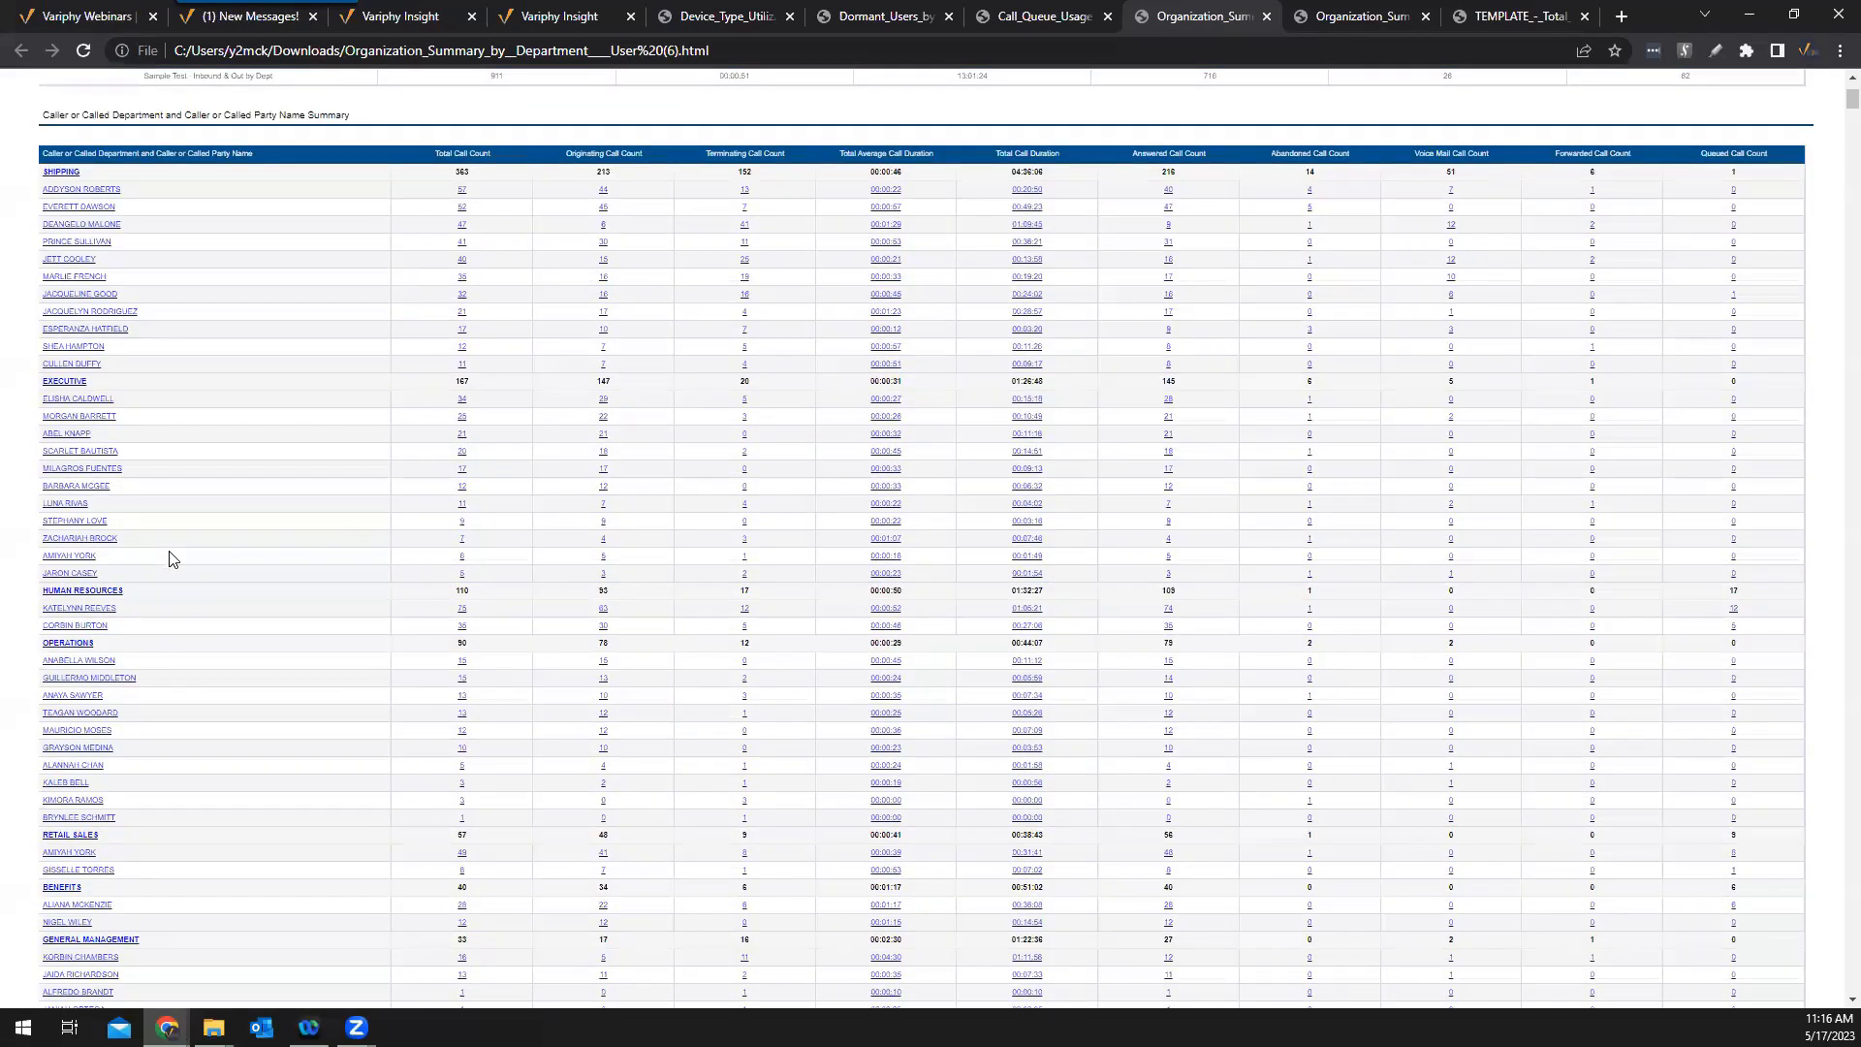
pyautogui.scroll(-4, 169, 561)
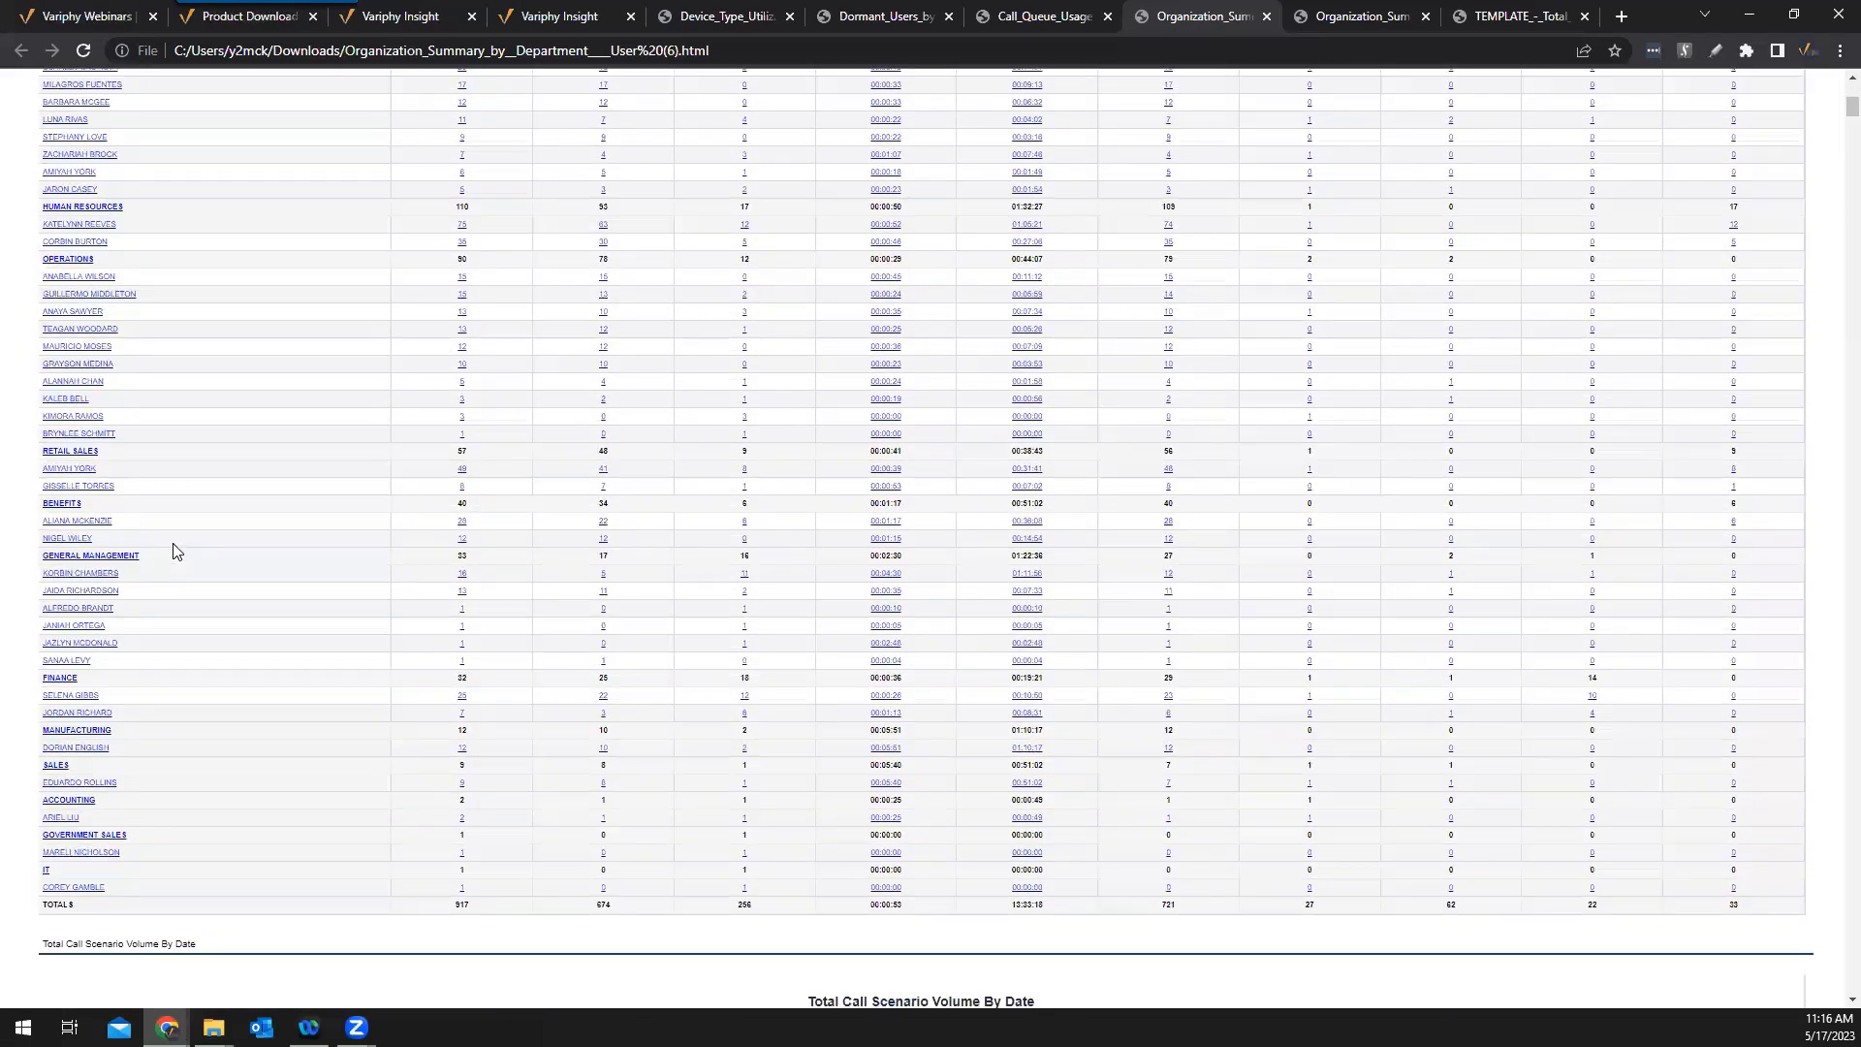
pyautogui.scroll(6, 178, 550)
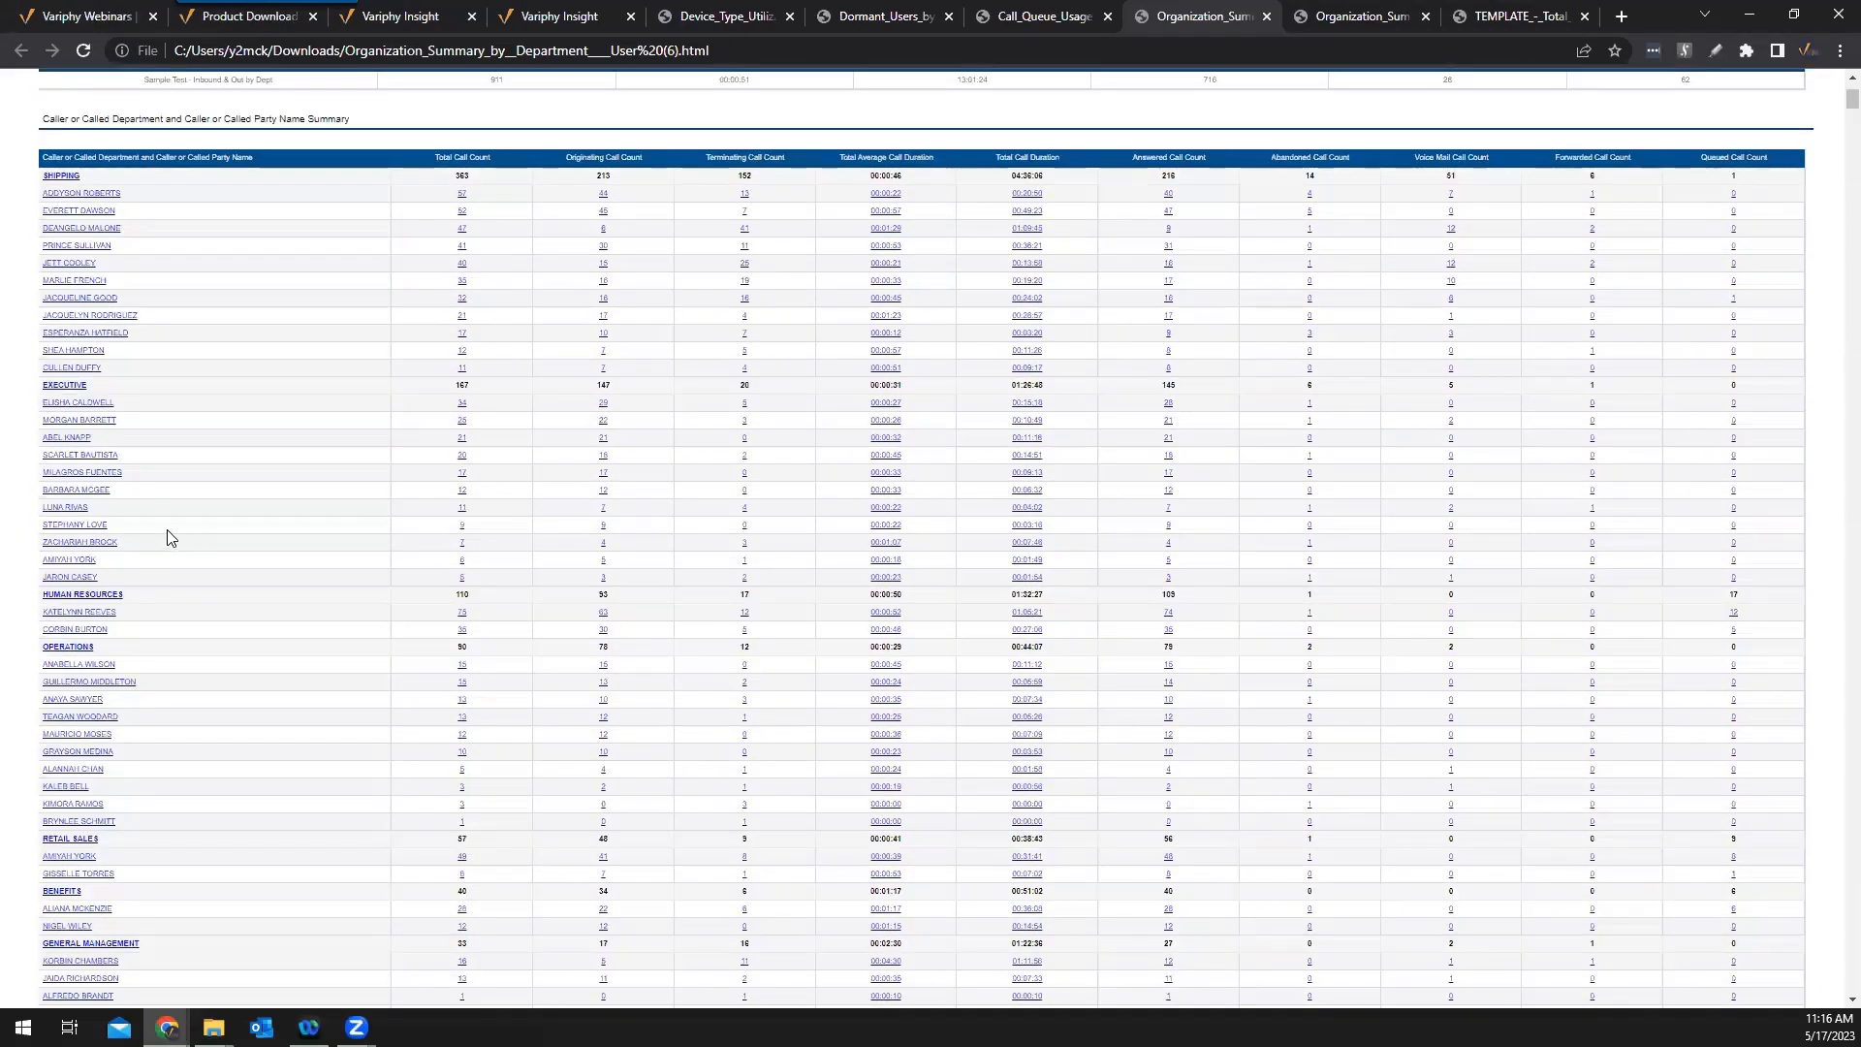
pyautogui.scroll(2, 170, 538)
# Examine the Total Call Scenario Volume By Date chart in the department and user report, and return to the report's beginning
pyautogui.scroll(-15, 194, 480)
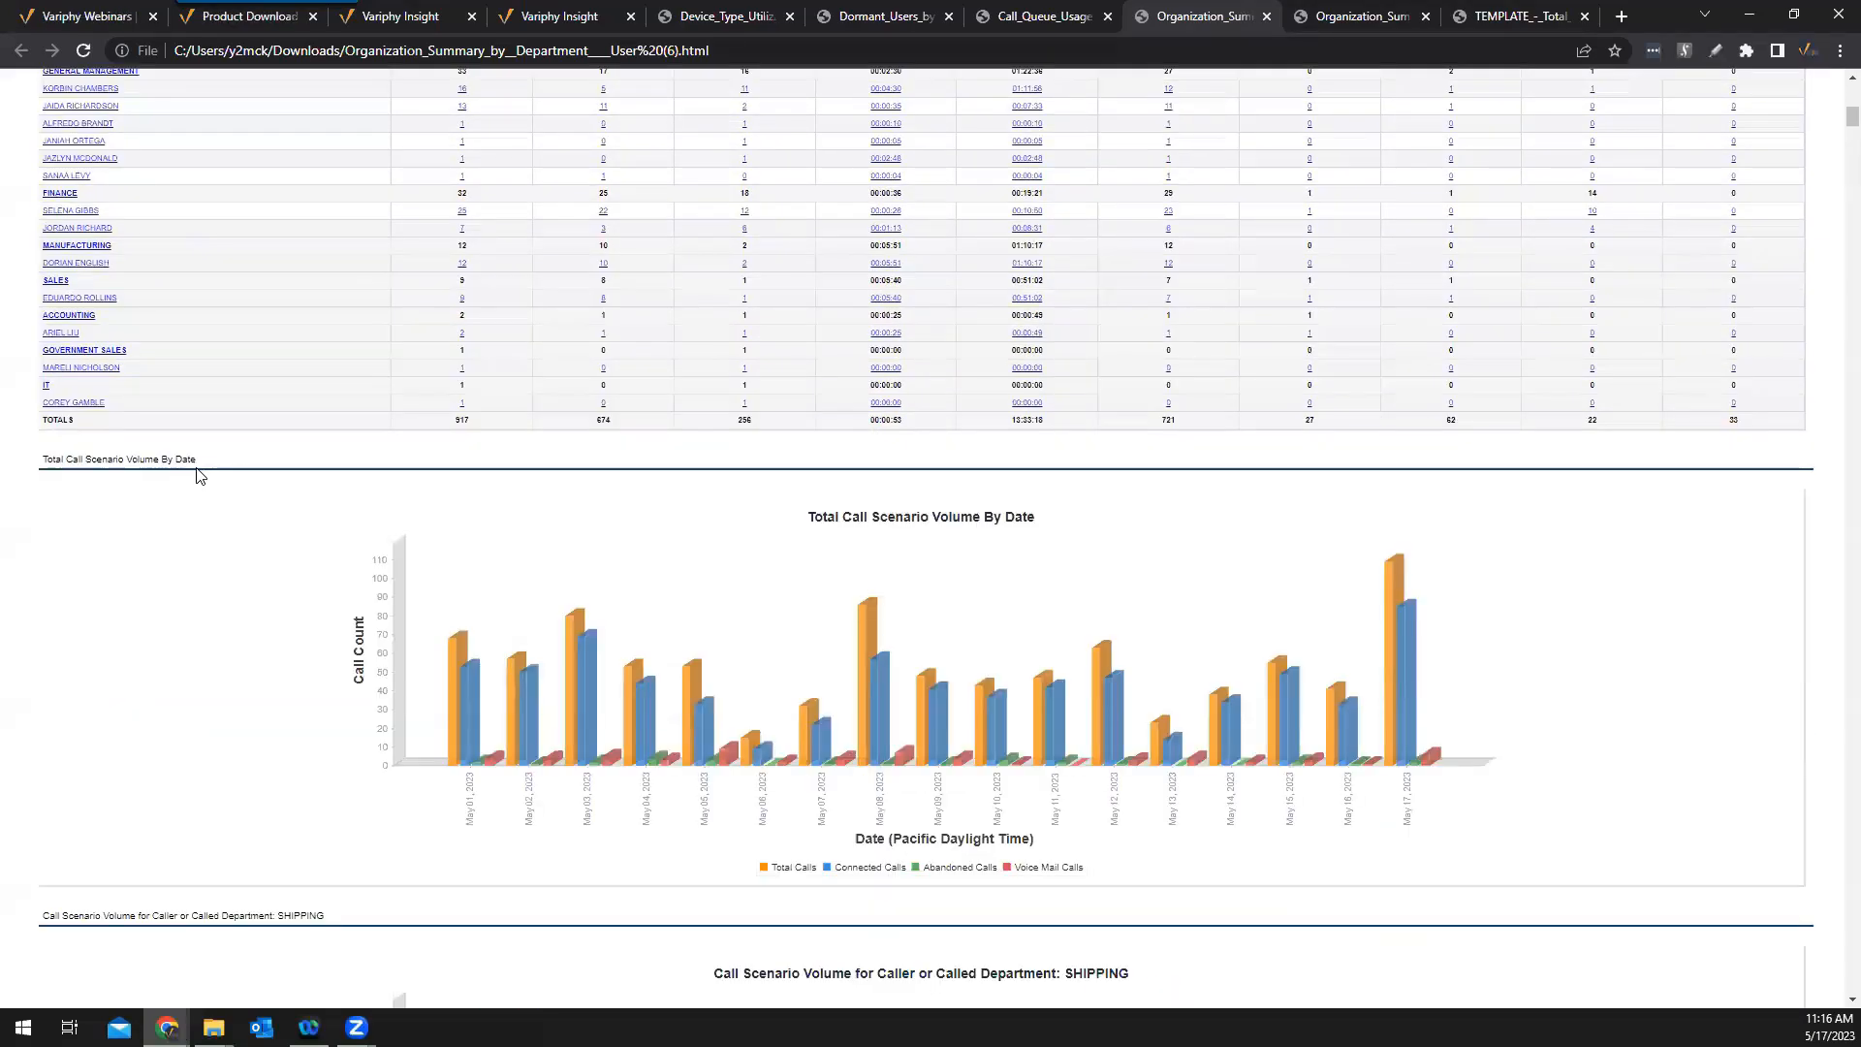
pyautogui.scroll(5, 196, 471)
pyautogui.scroll(10, 207, 462)
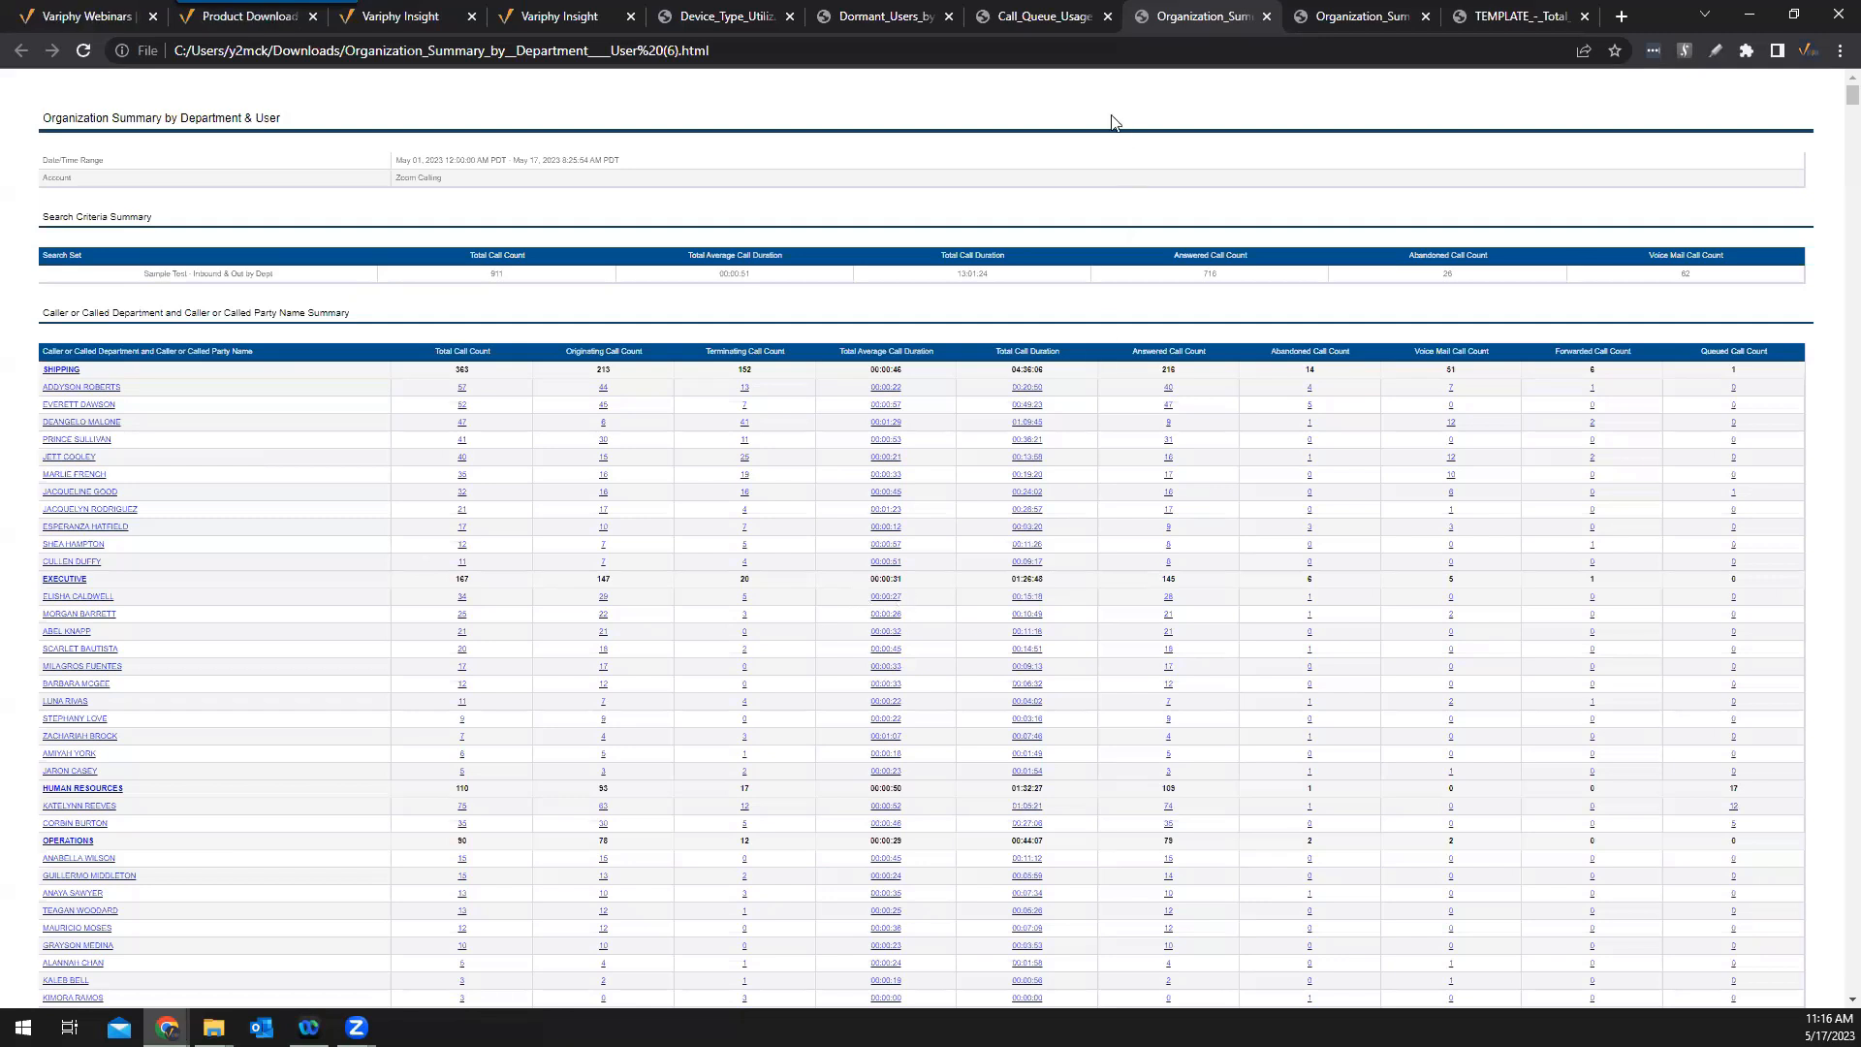
# Switch to the Call Queue Usage HTML report and examine its called queue summary and weekly total call counts
pyautogui.moveTo(1090, 28)
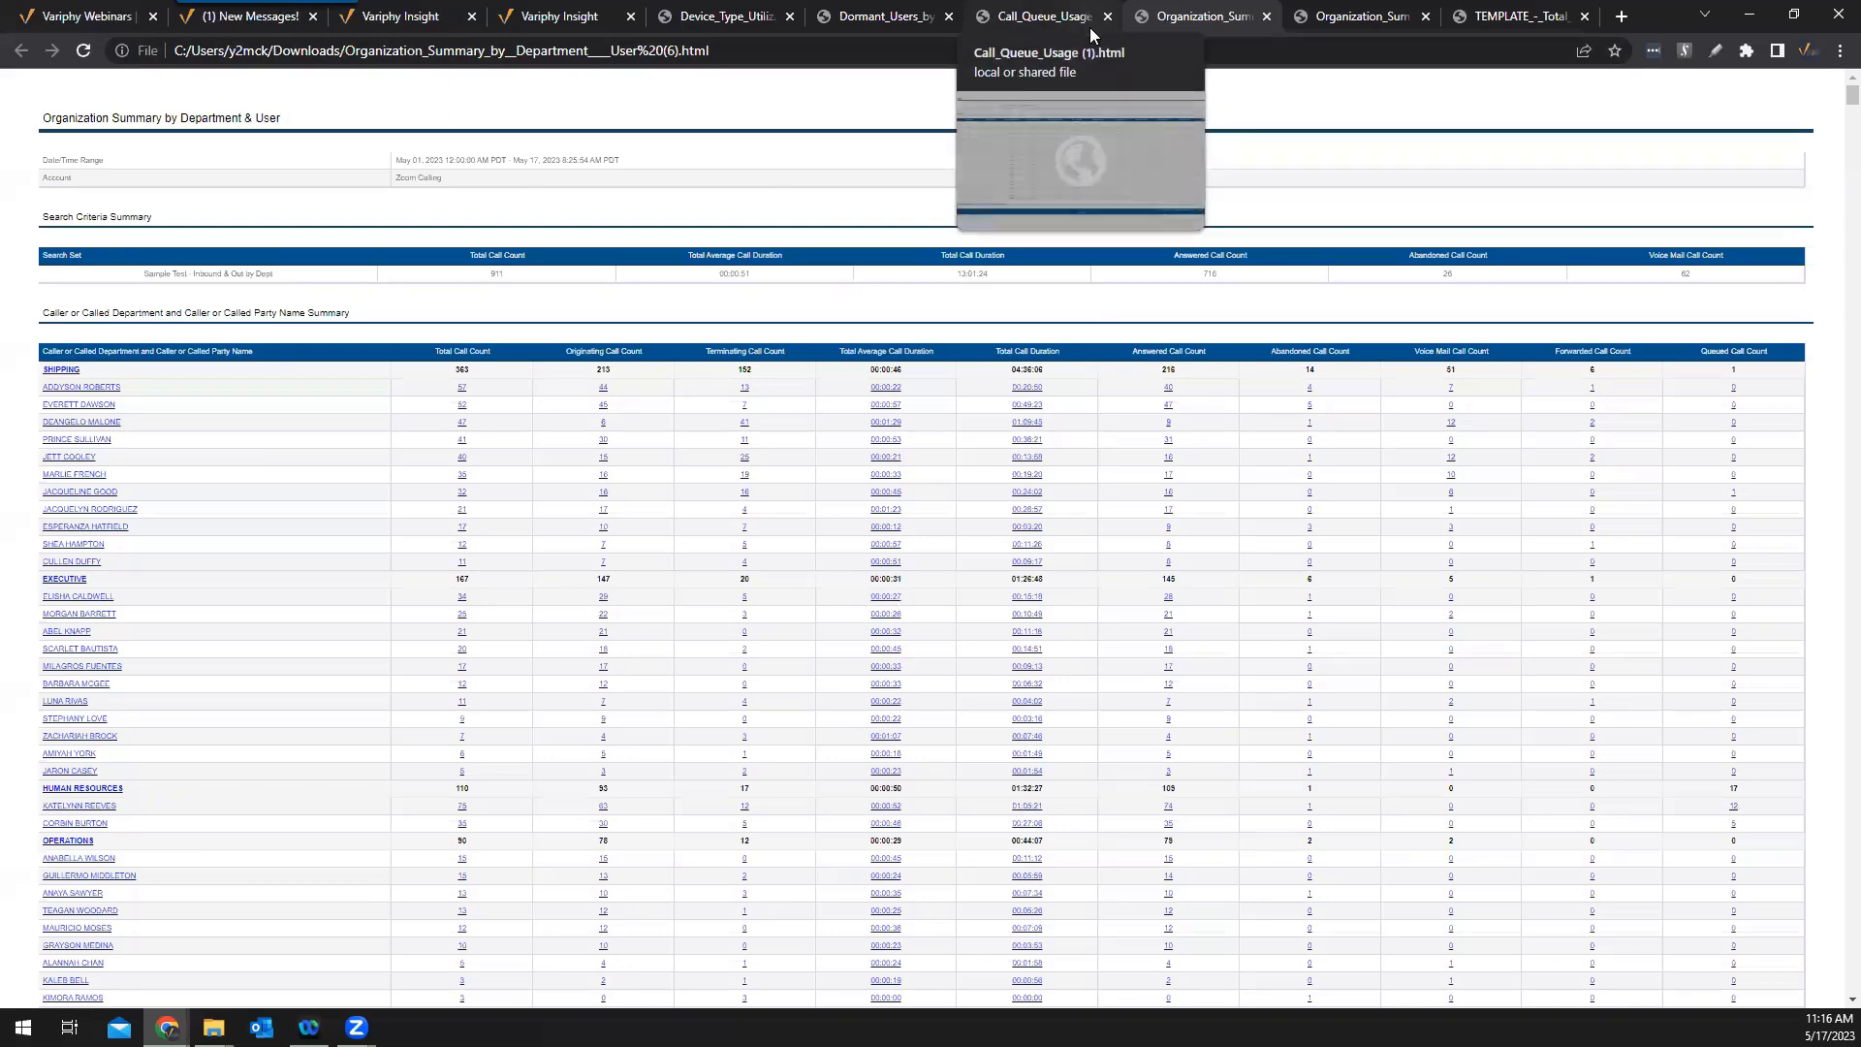
pyautogui.click(1089, 27)
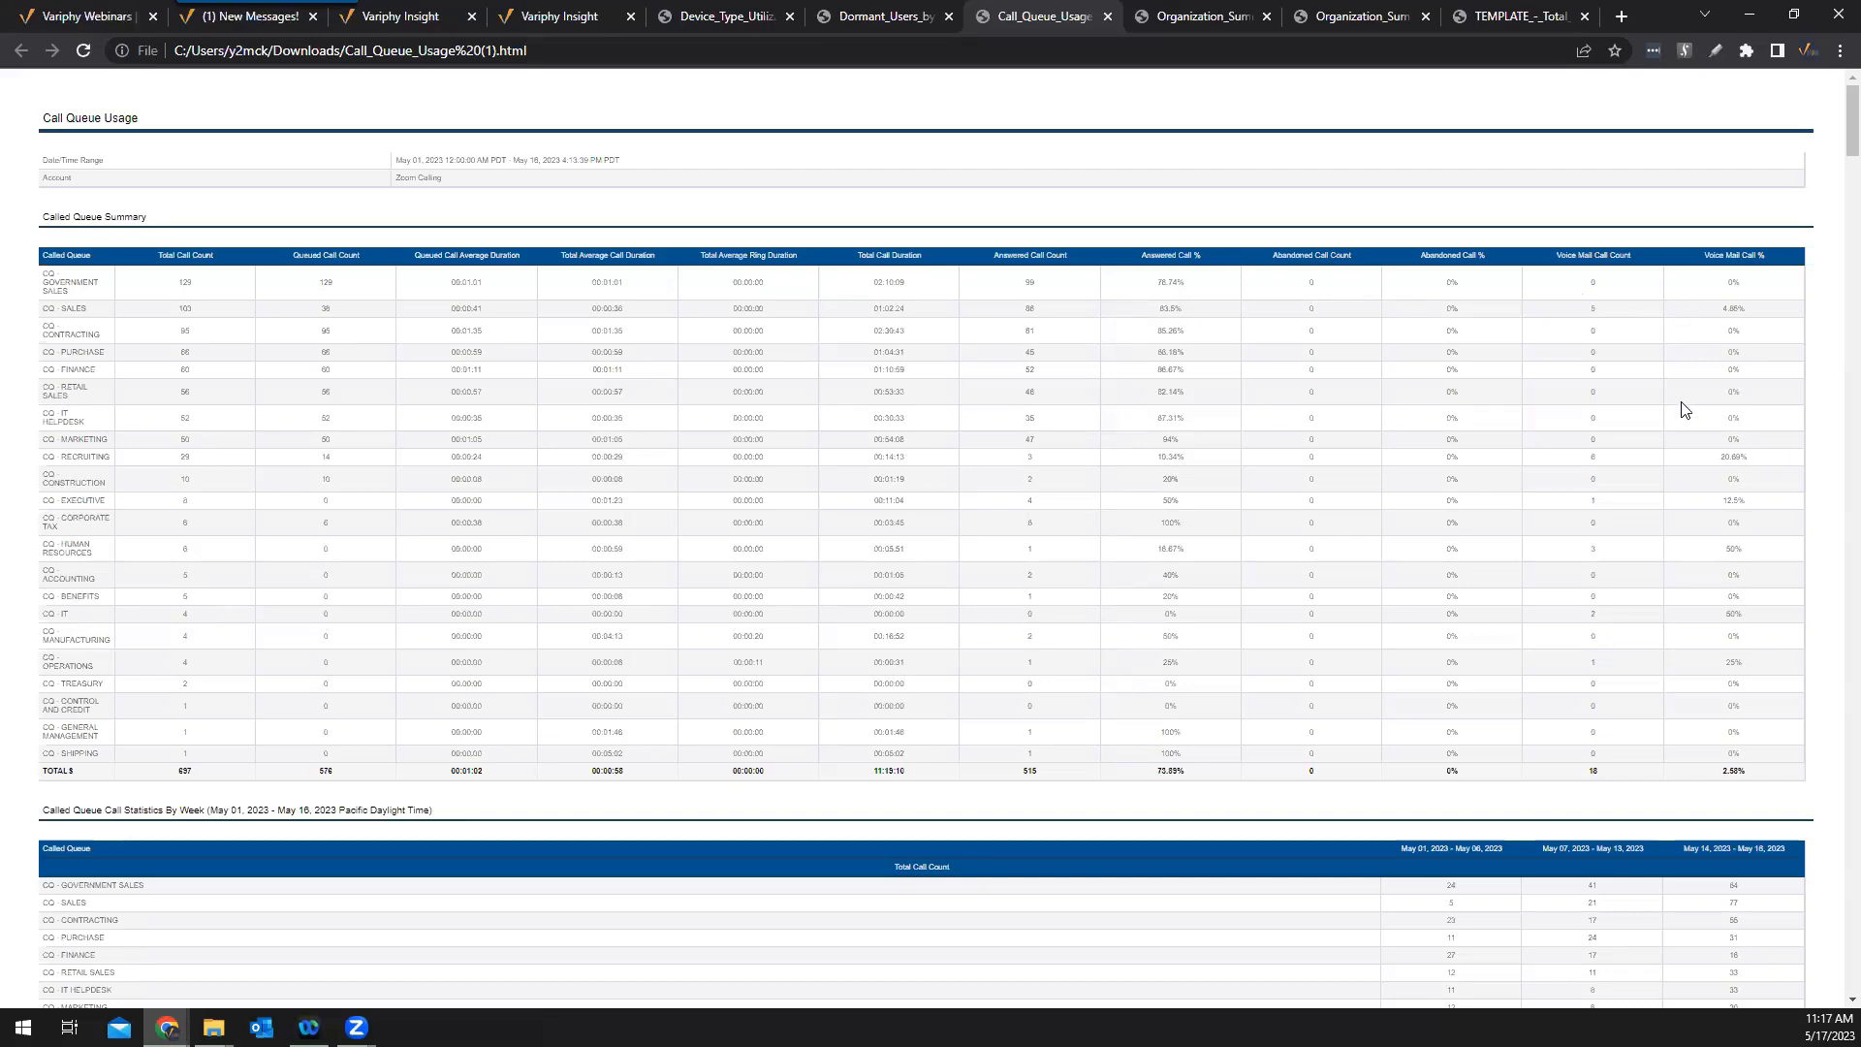
pyautogui.scroll(-3, 1683, 398)
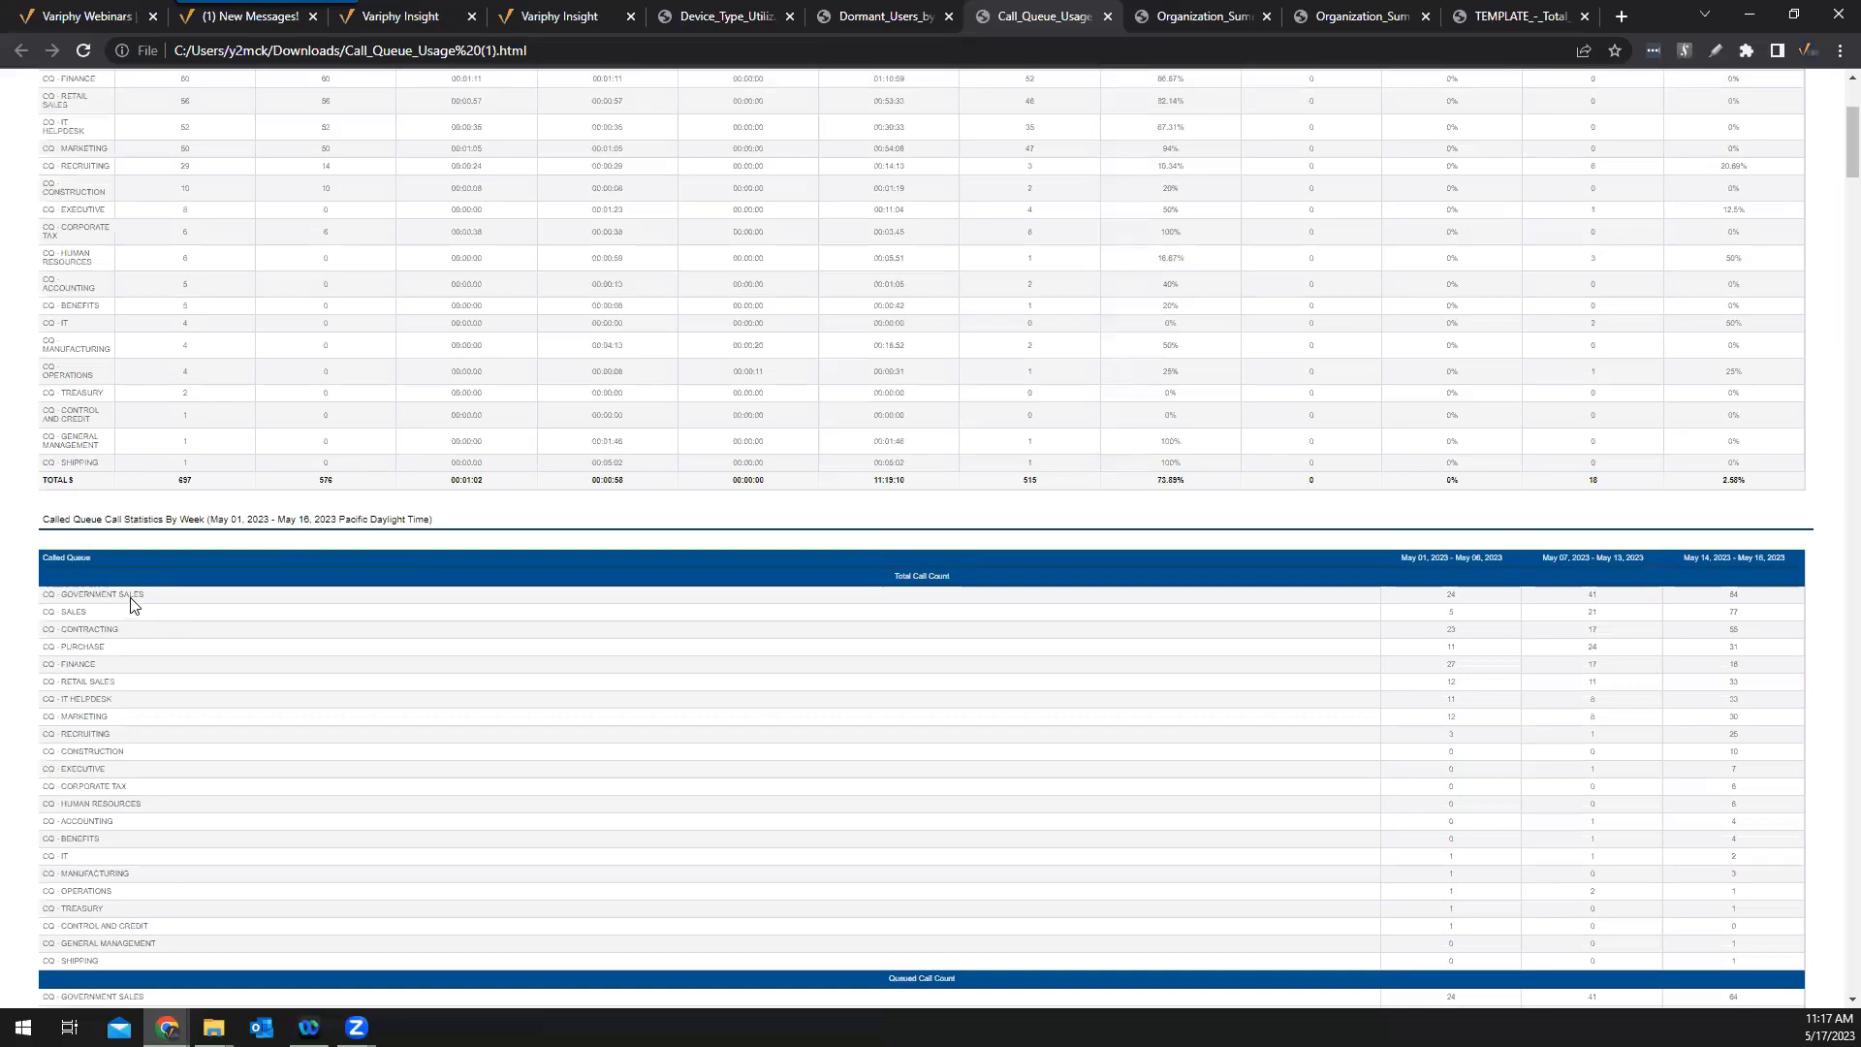
pyautogui.scroll(3, 135, 607)
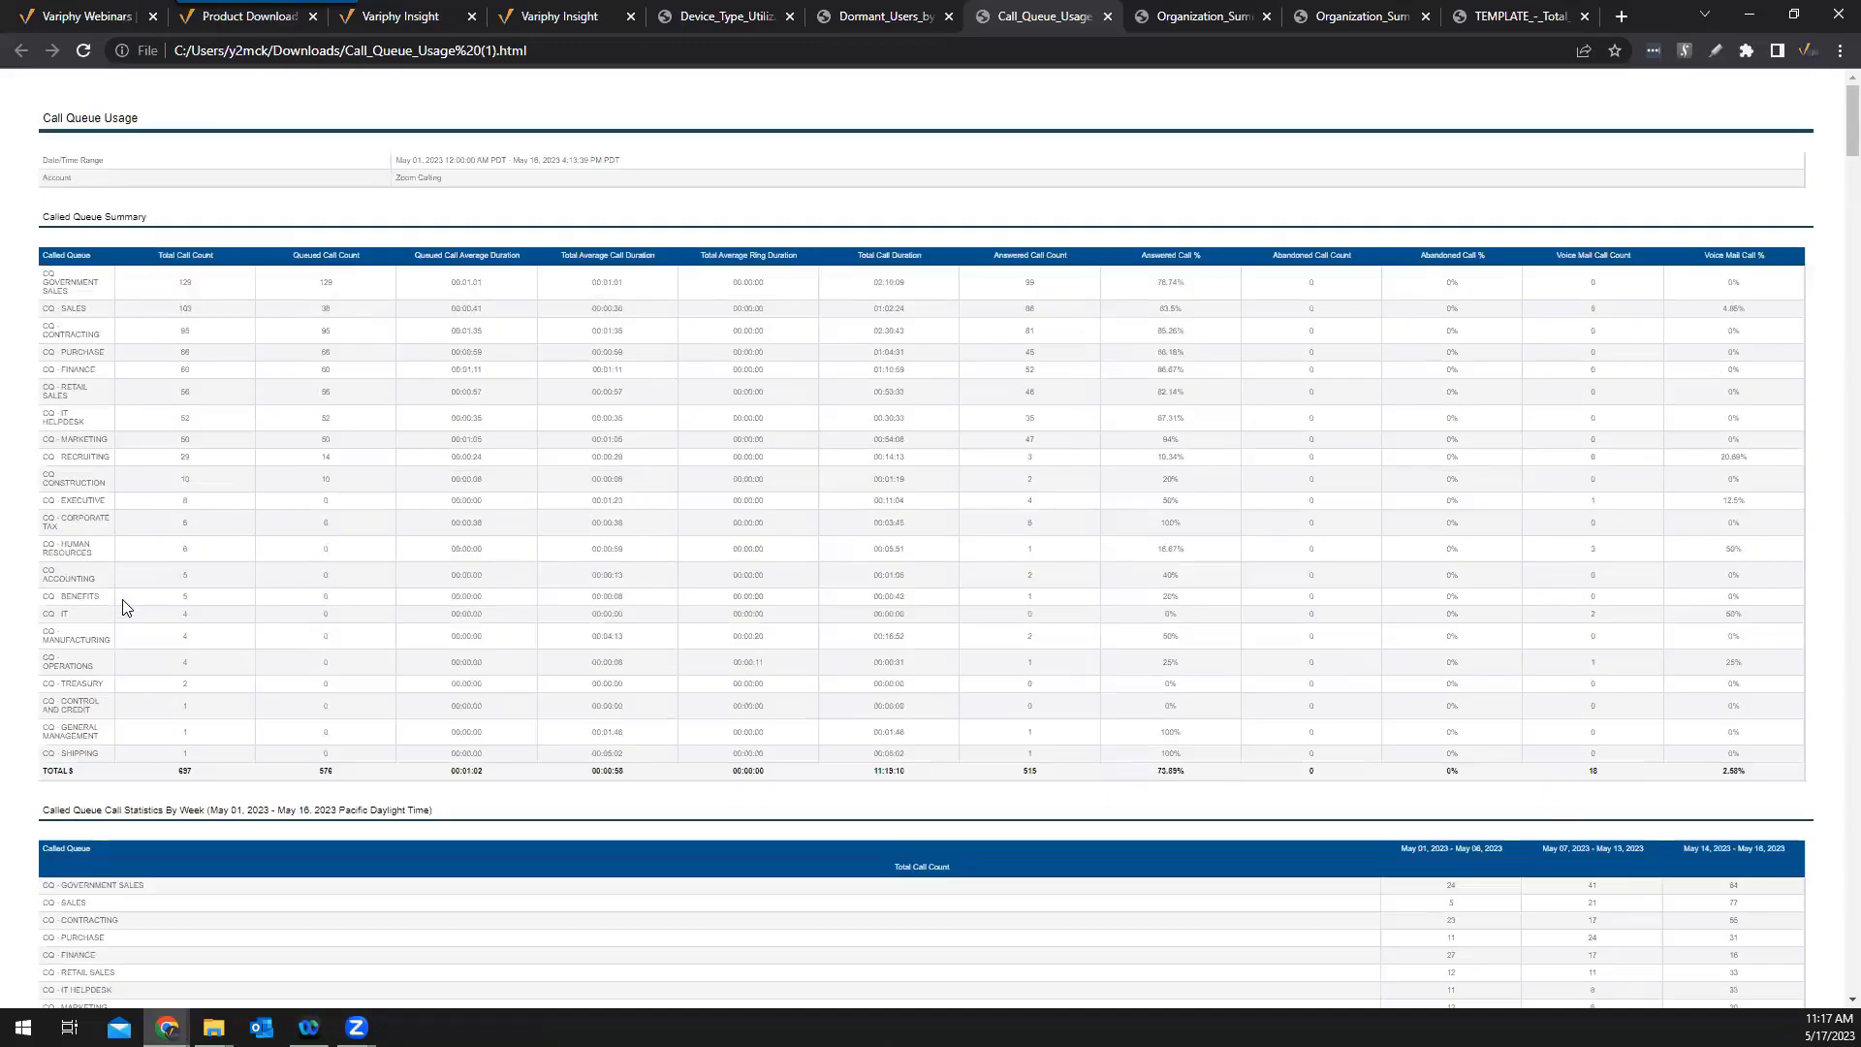
pyautogui.scroll(-3, 126, 616)
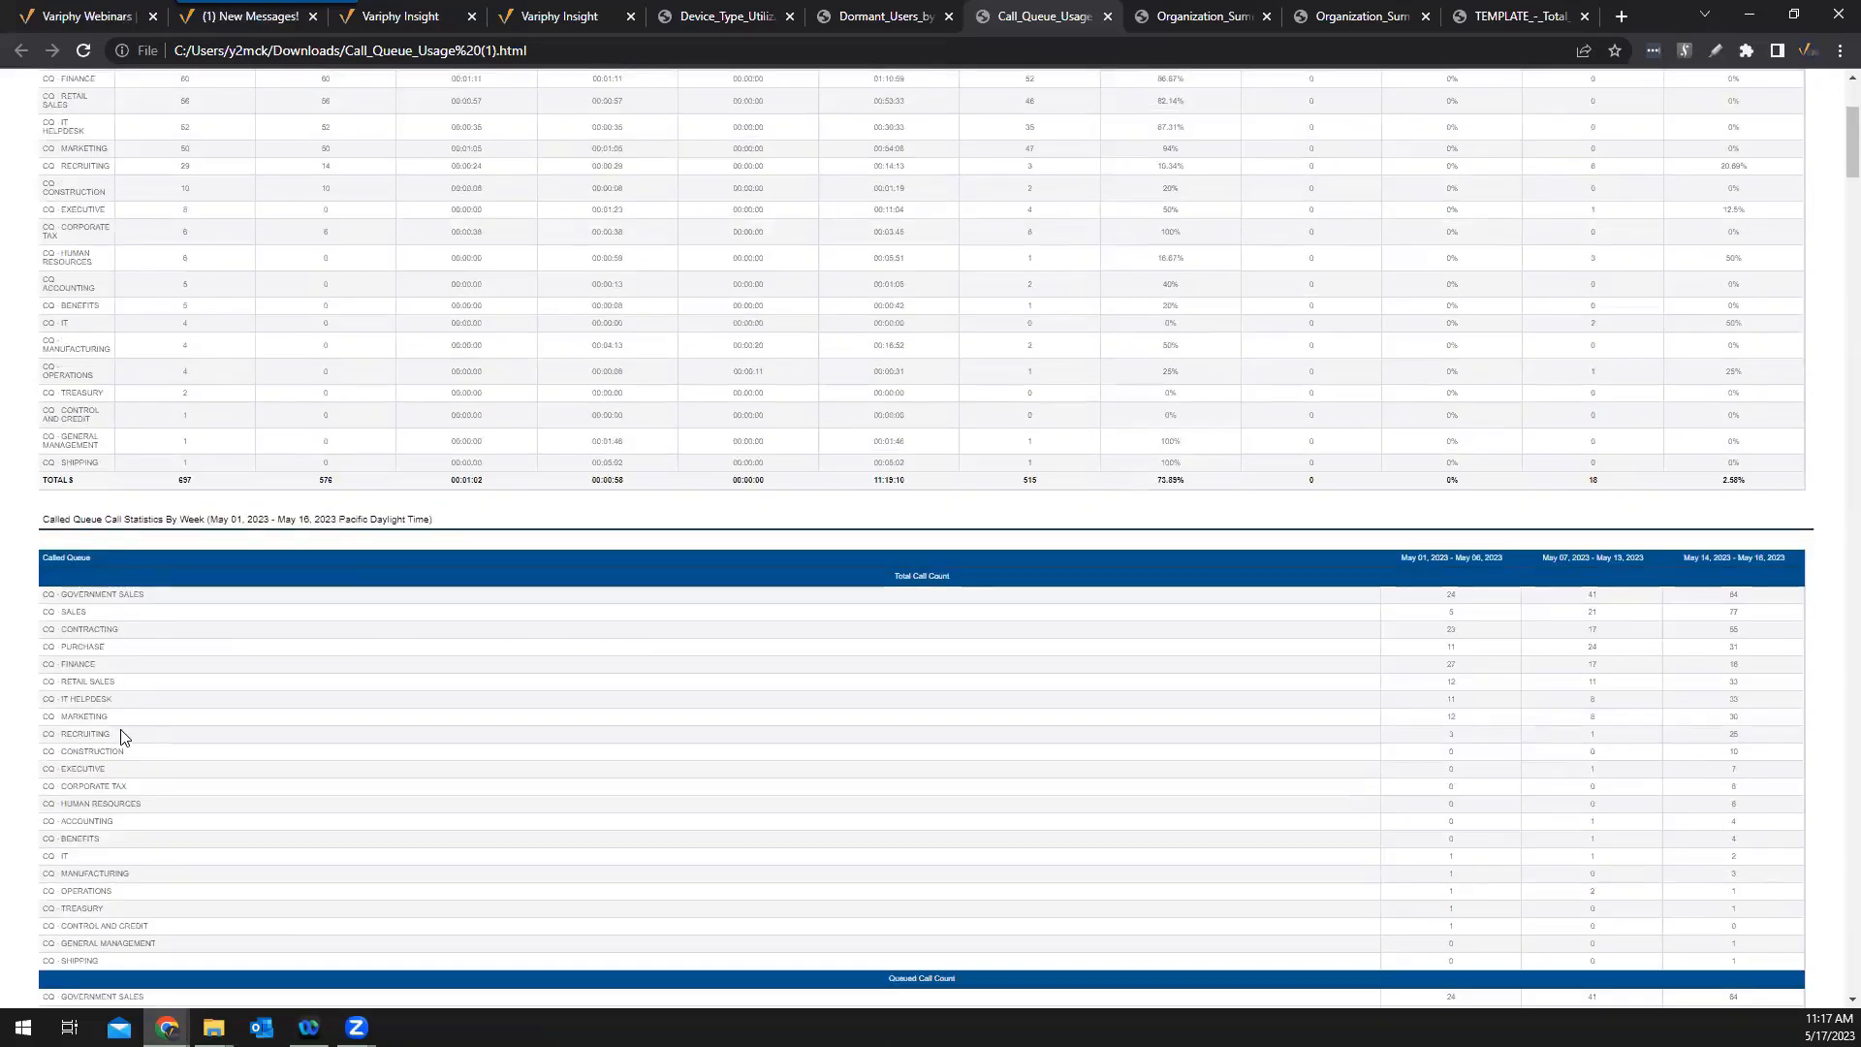
pyautogui.scroll(-3, 123, 737)
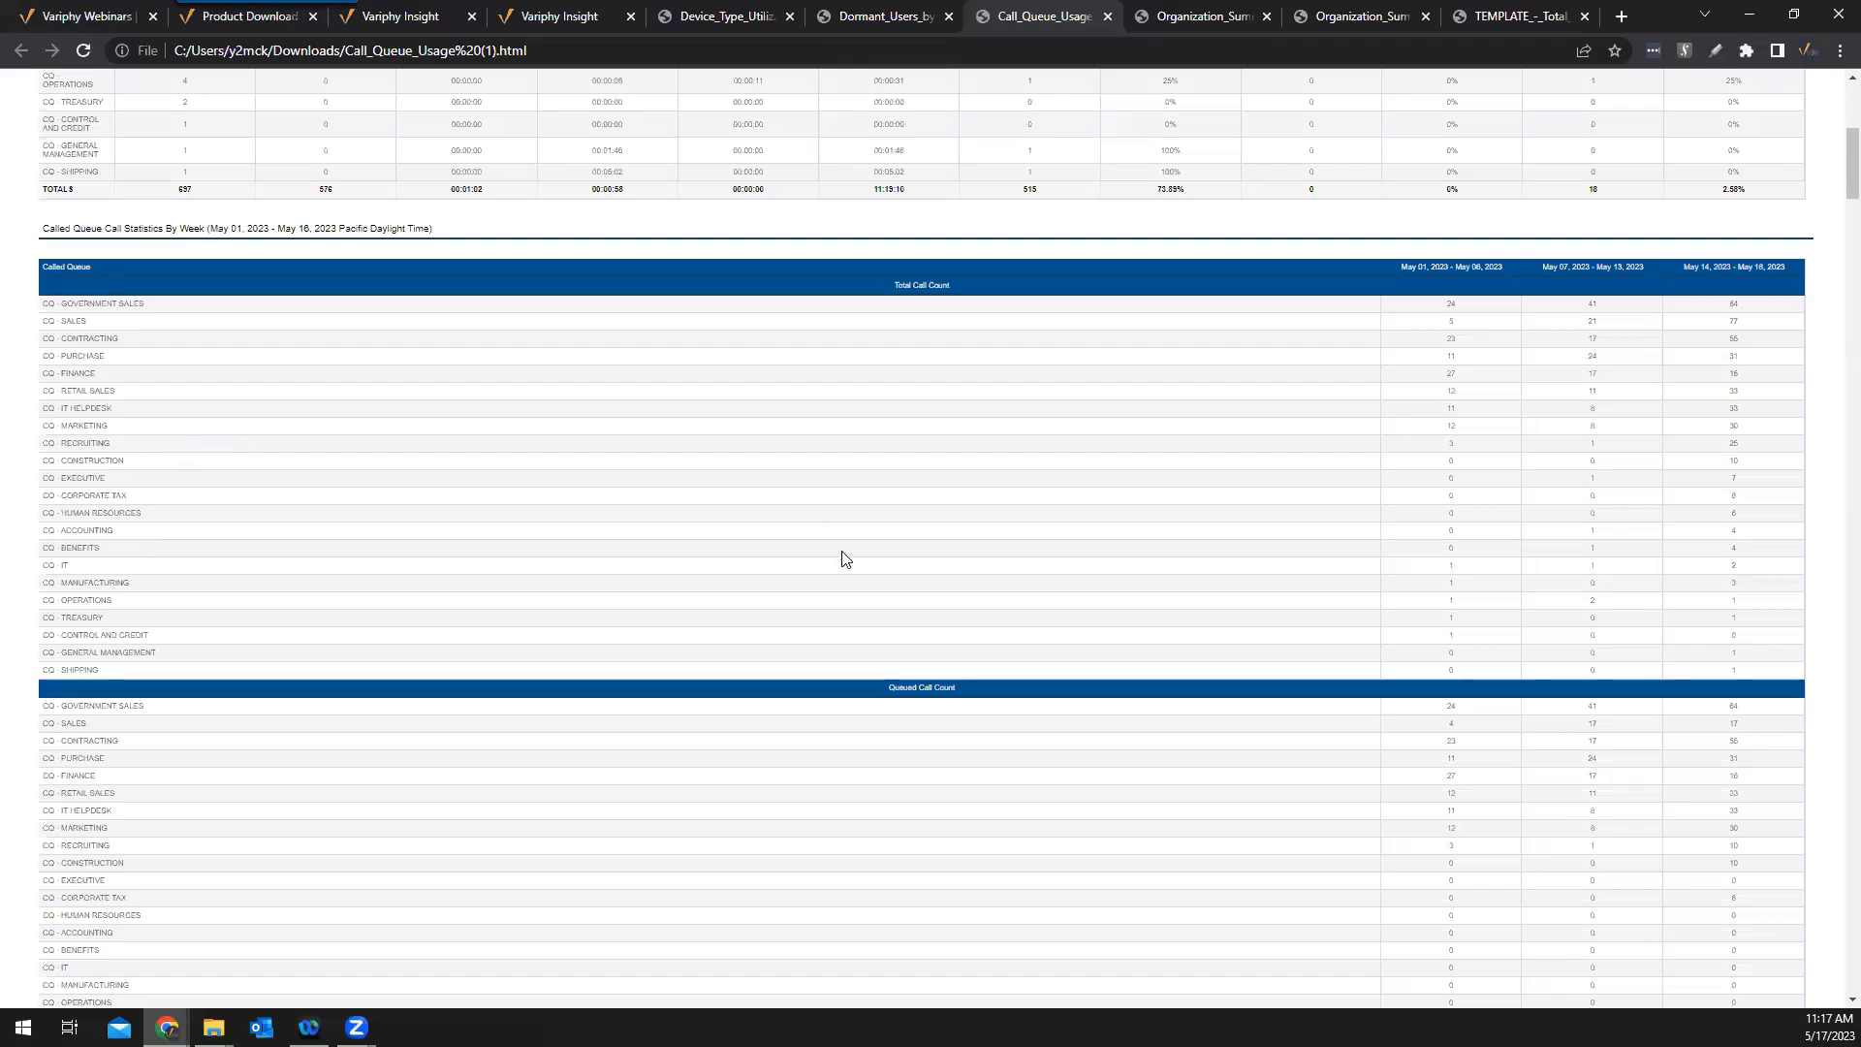
# Examine the remaining weekly queue statistics and the Call Scenario Volume charts for the individual called queues, from Government Sales to Marketing
pyautogui.scroll(-3, 1081, 609)
pyautogui.scroll(-4, 1083, 662)
pyautogui.scroll(-5, 1023, 638)
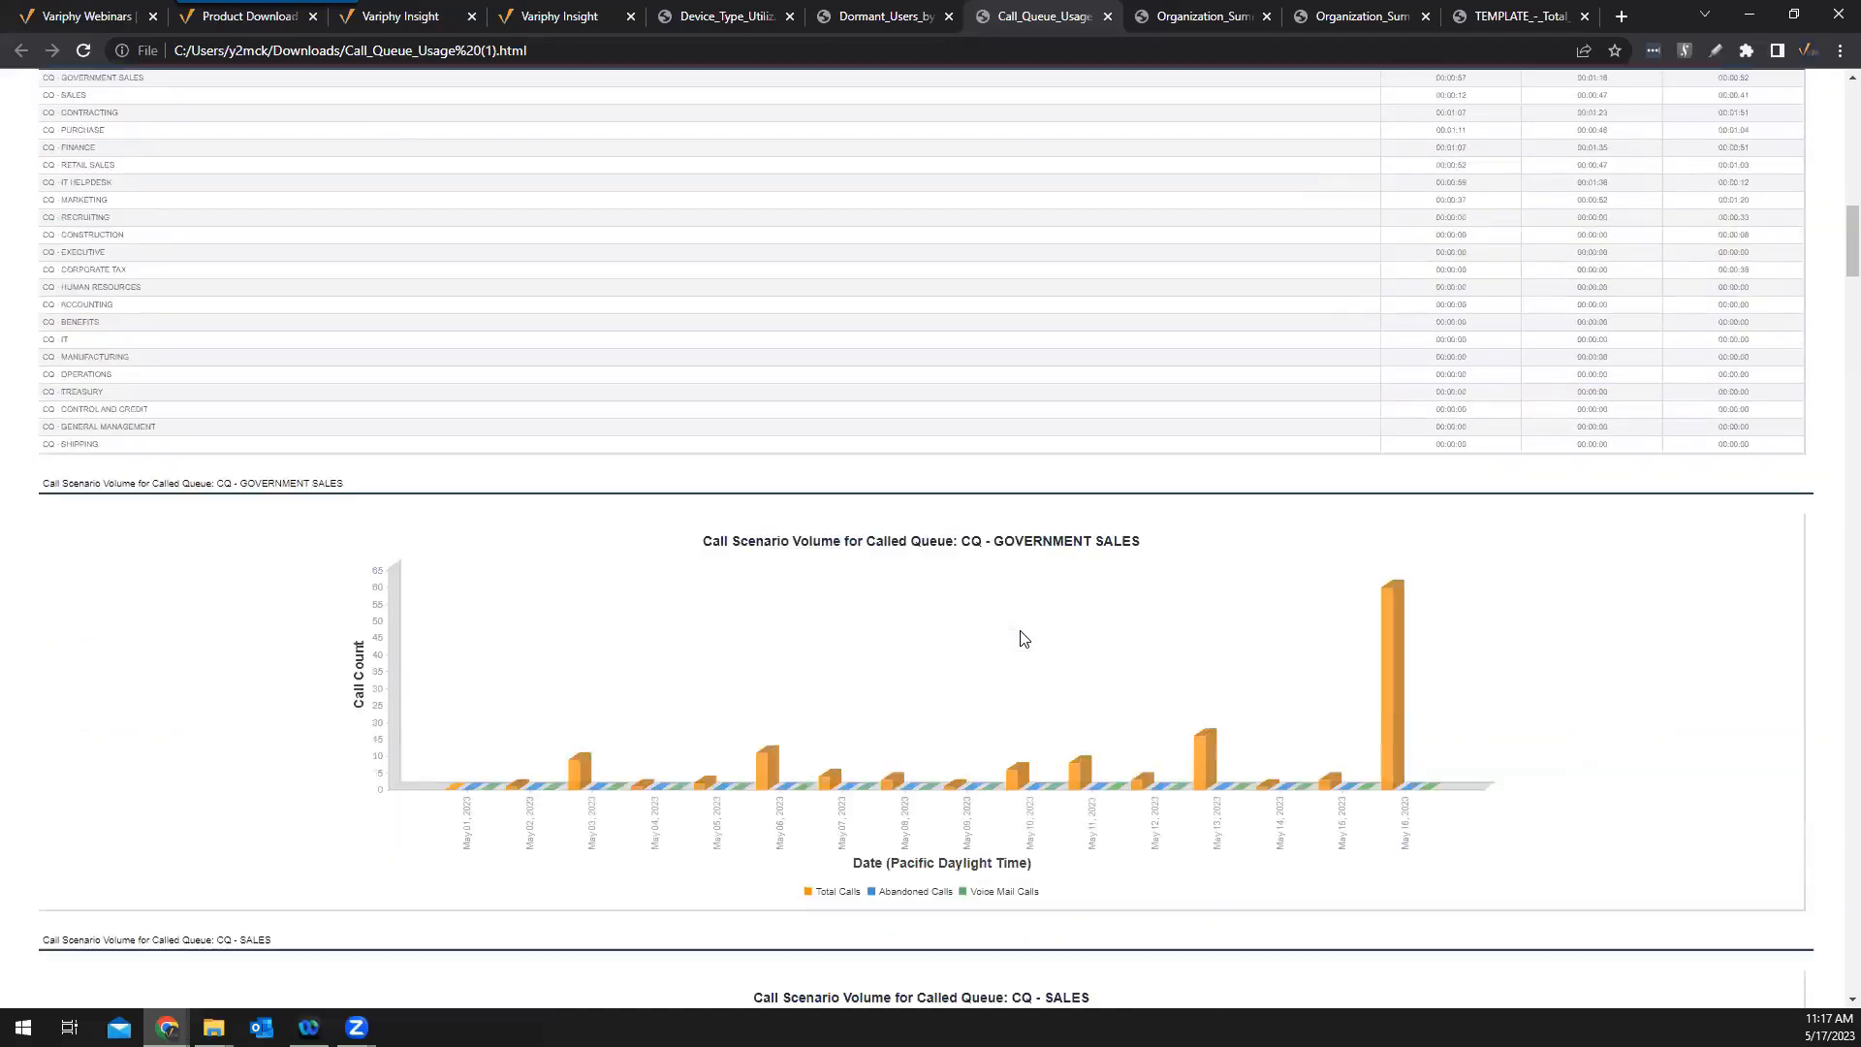
pyautogui.scroll(-7, 1020, 636)
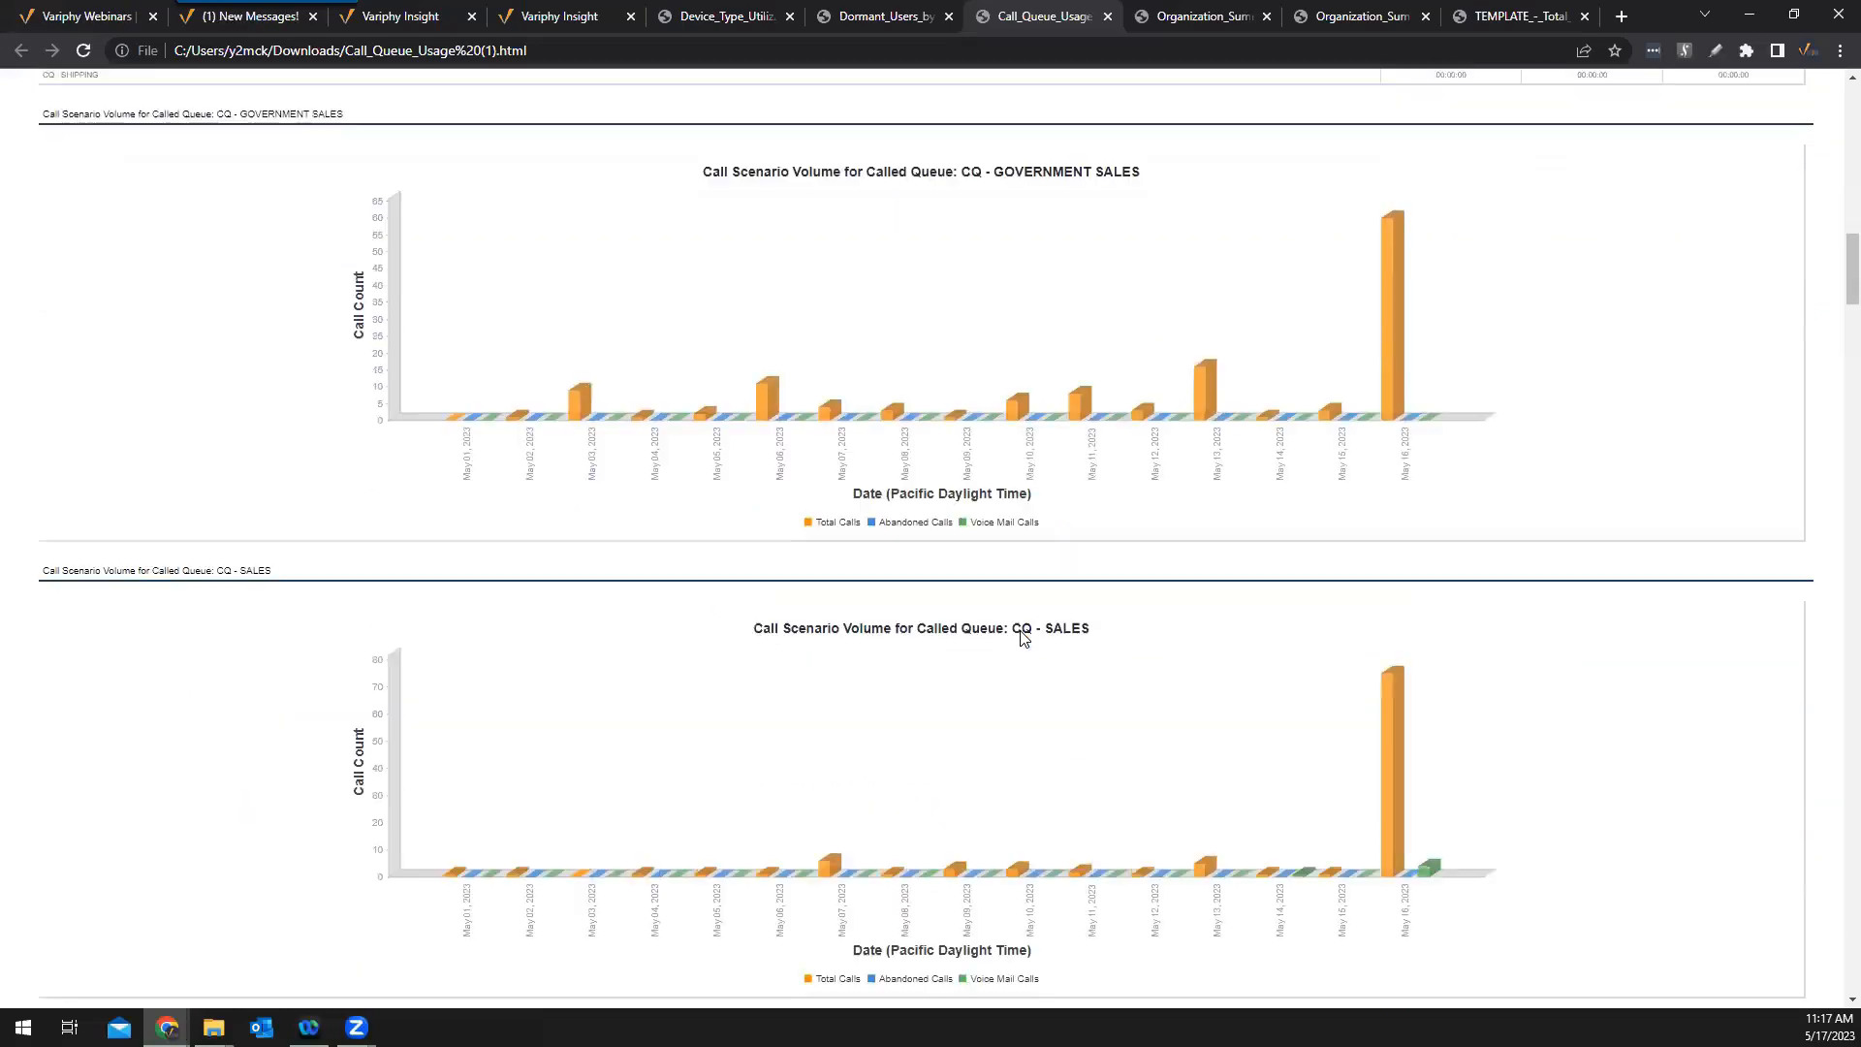
pyautogui.scroll(-5, 1023, 637)
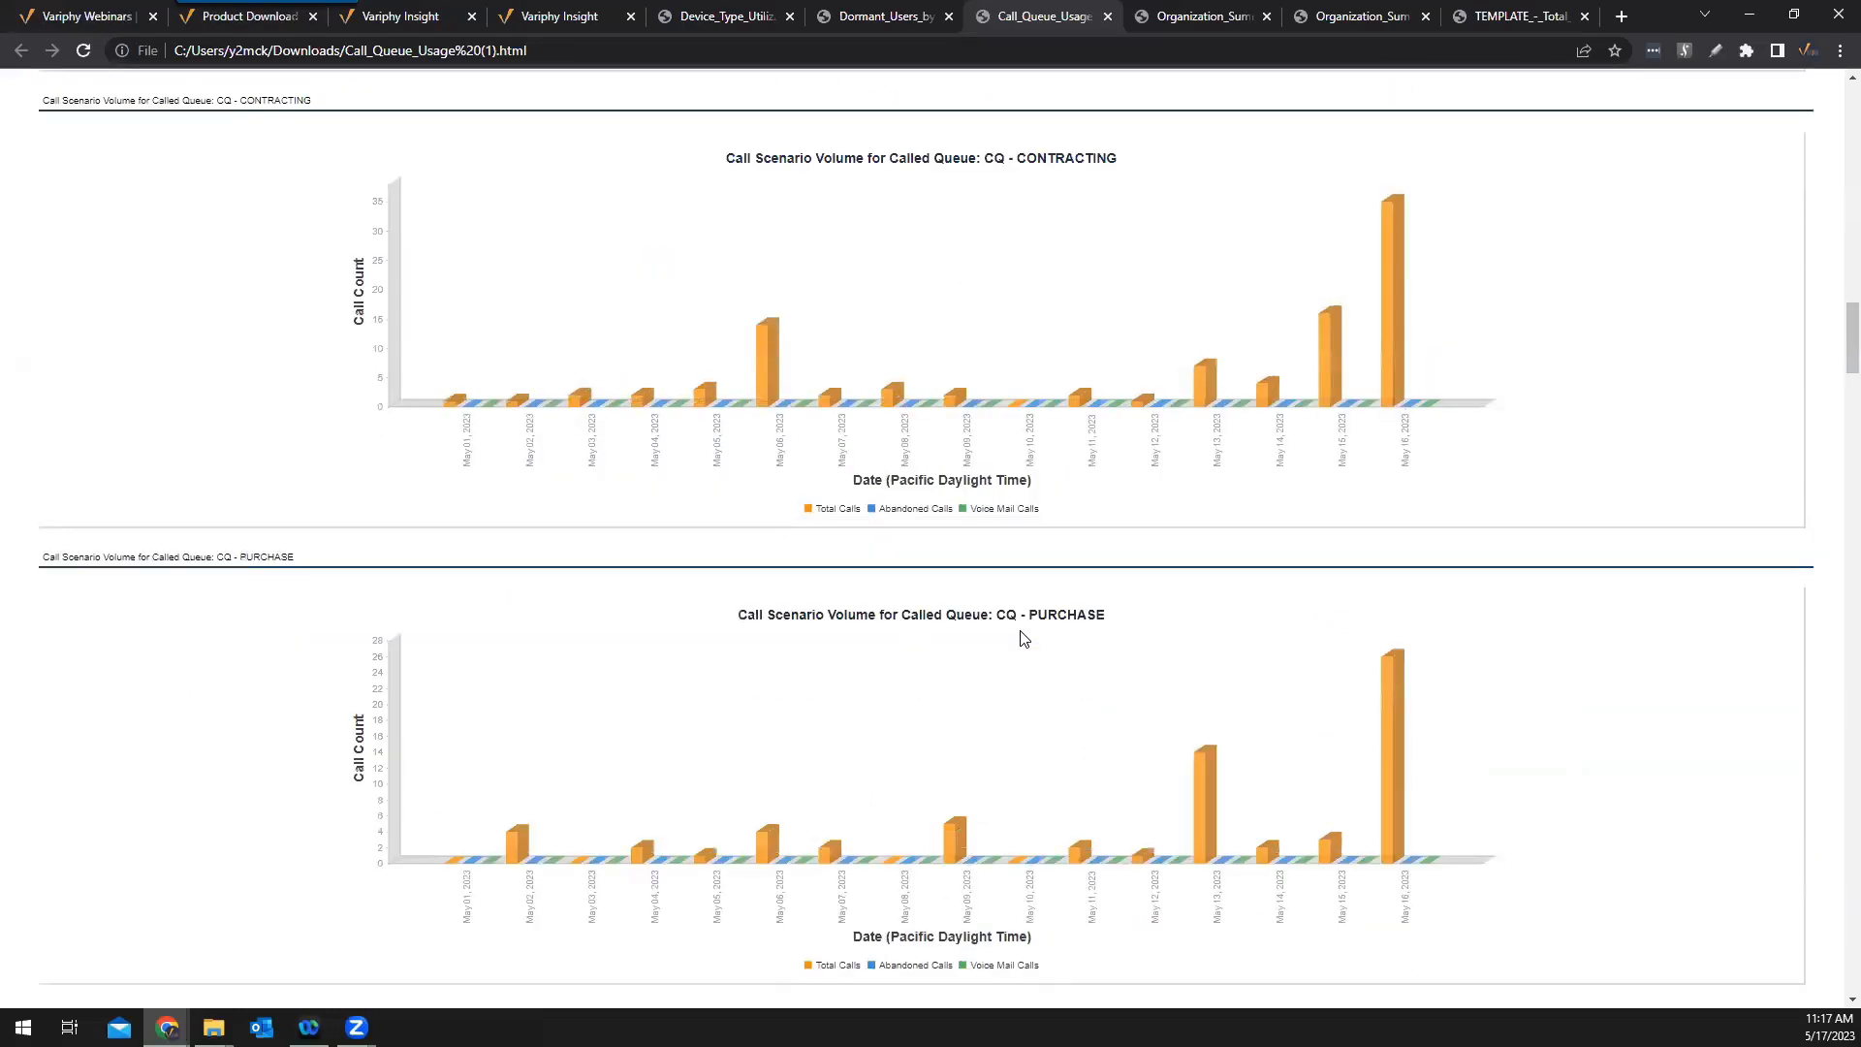
pyautogui.scroll(-7, 1023, 640)
pyautogui.scroll(-7, 1019, 630)
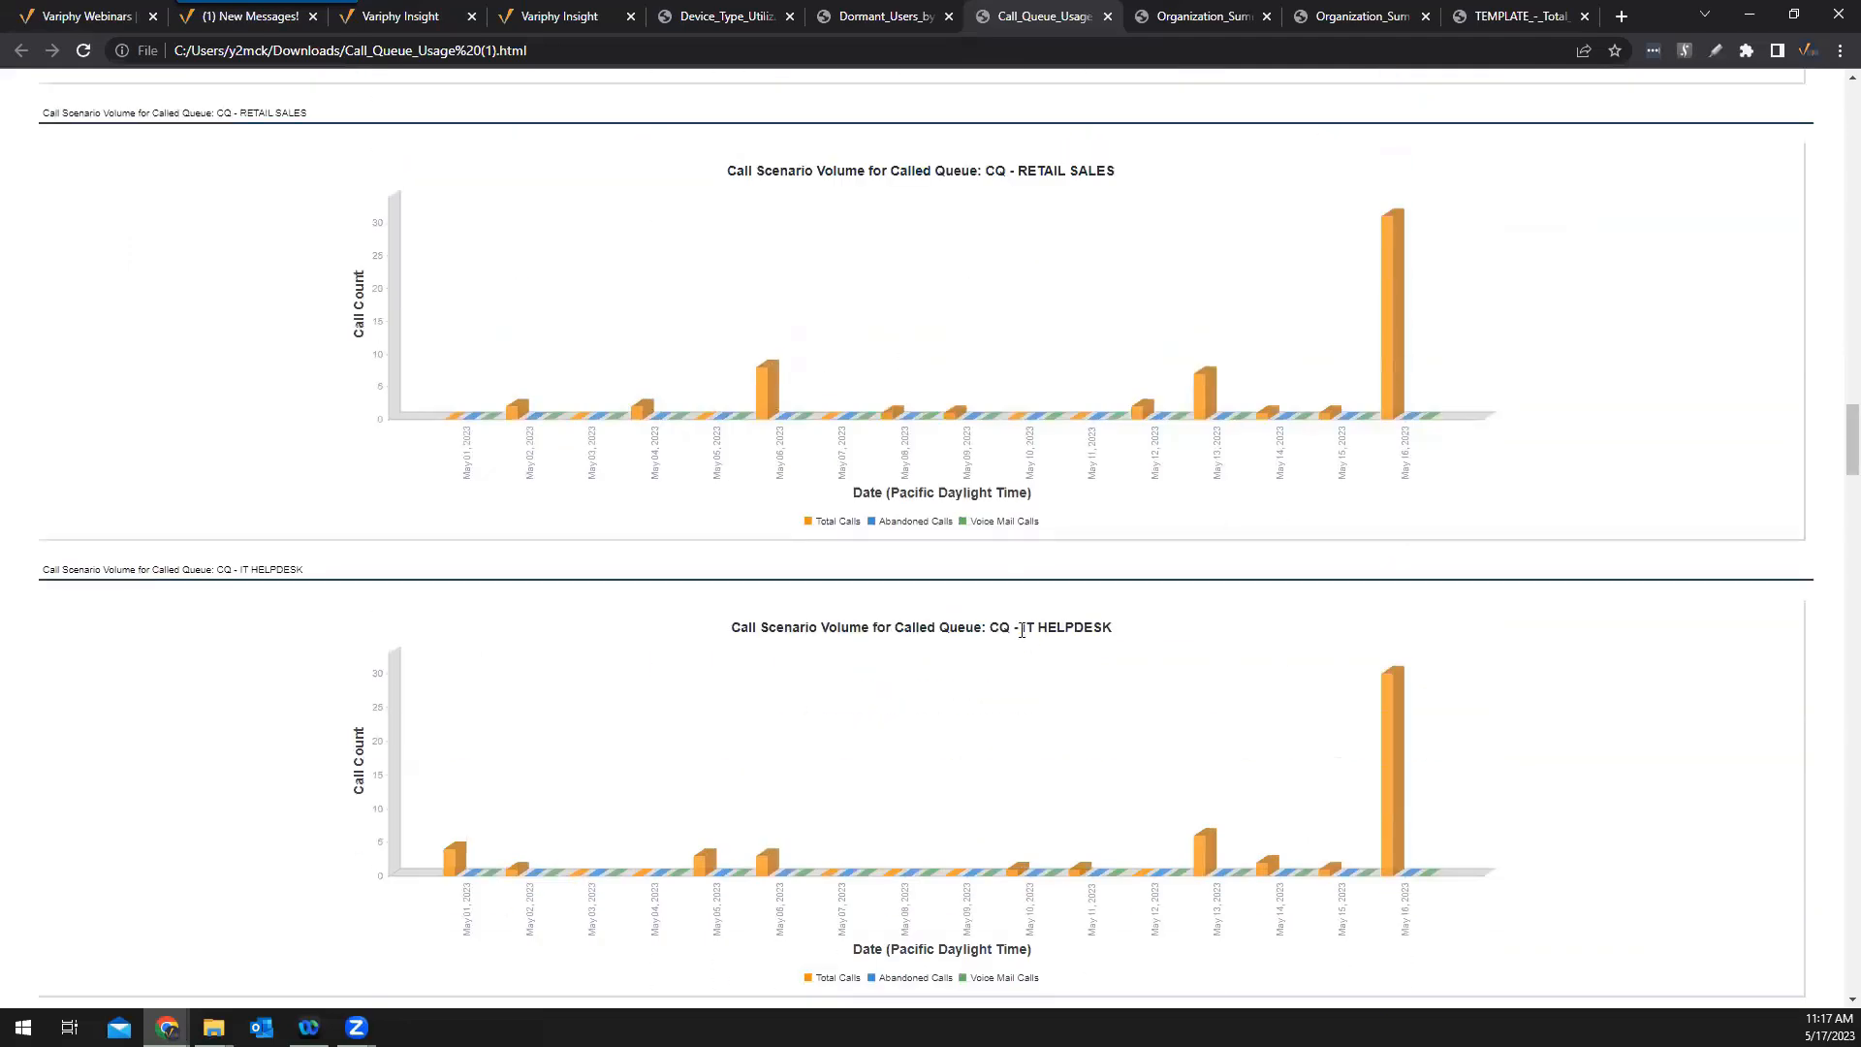
pyautogui.scroll(-5, 1022, 632)
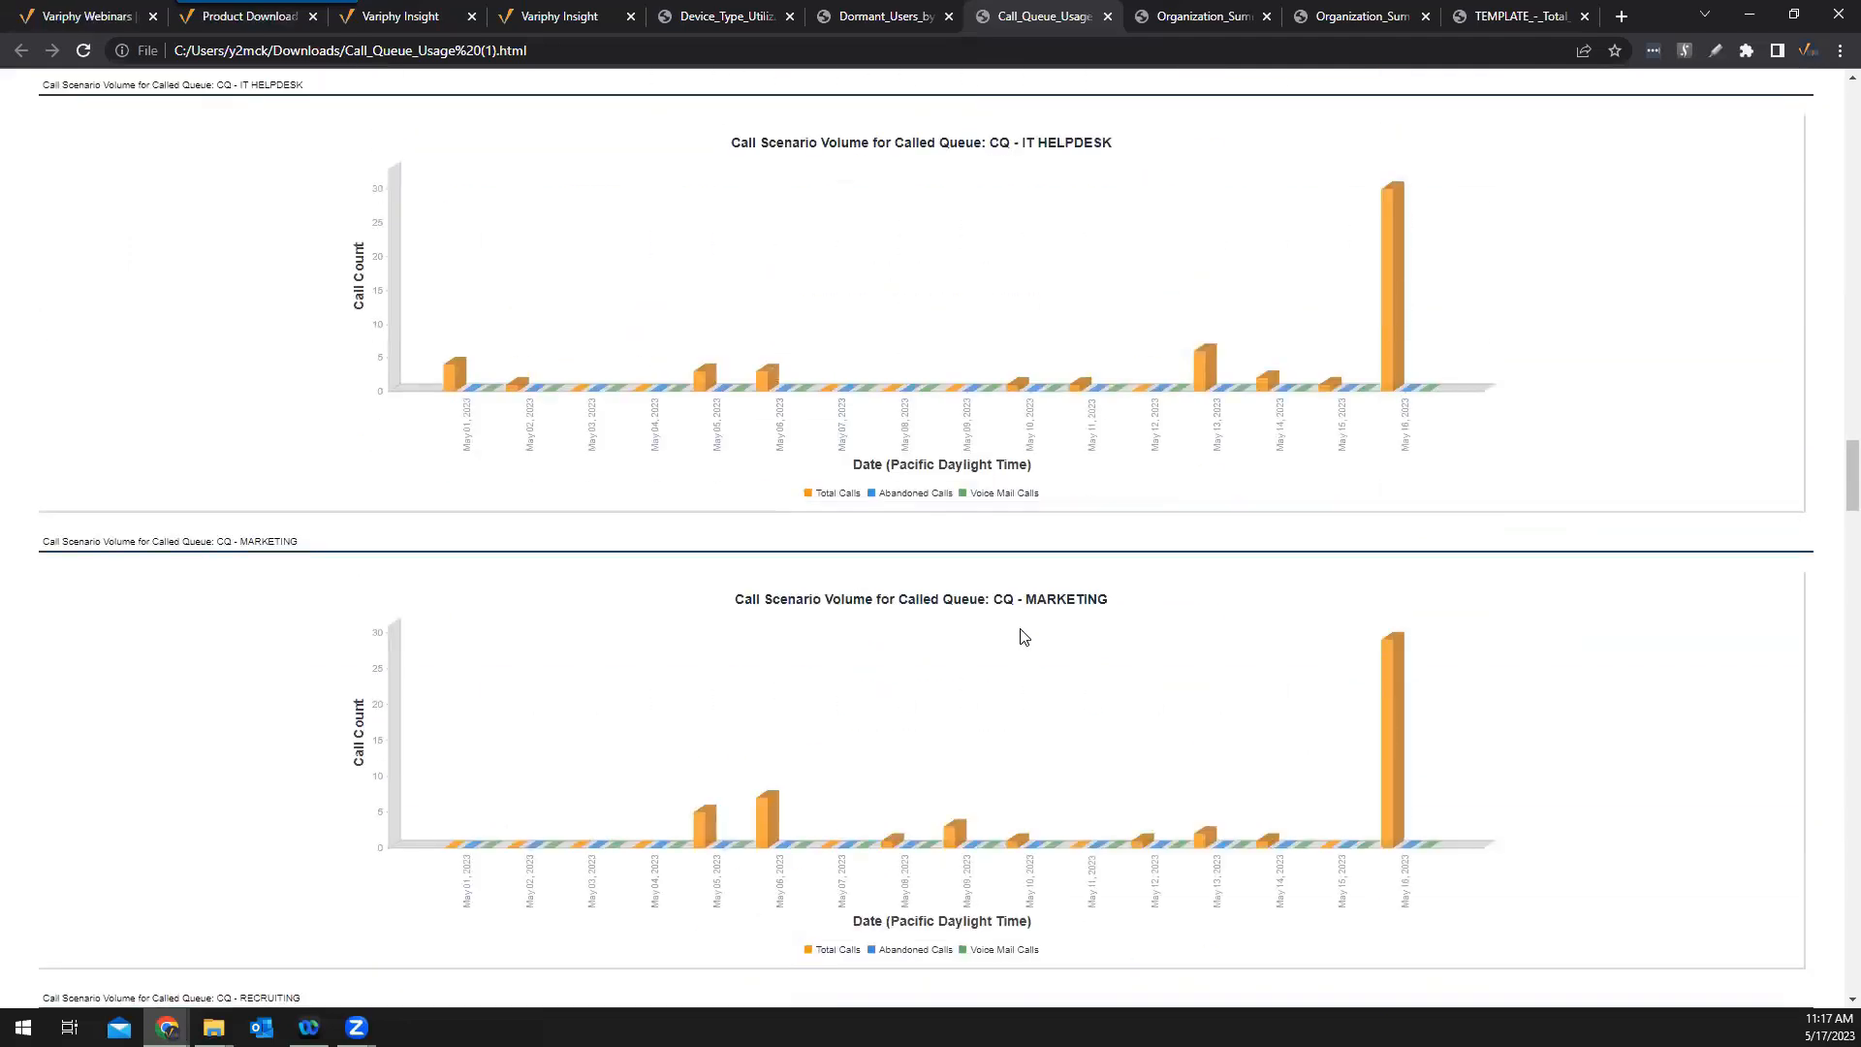
# Look back through the call queue volume charts and return to the Called Queue Summary at the report's beginning
pyautogui.scroll(5, 1023, 637)
pyautogui.scroll(5, 1023, 630)
pyautogui.scroll(-5, 1018, 631)
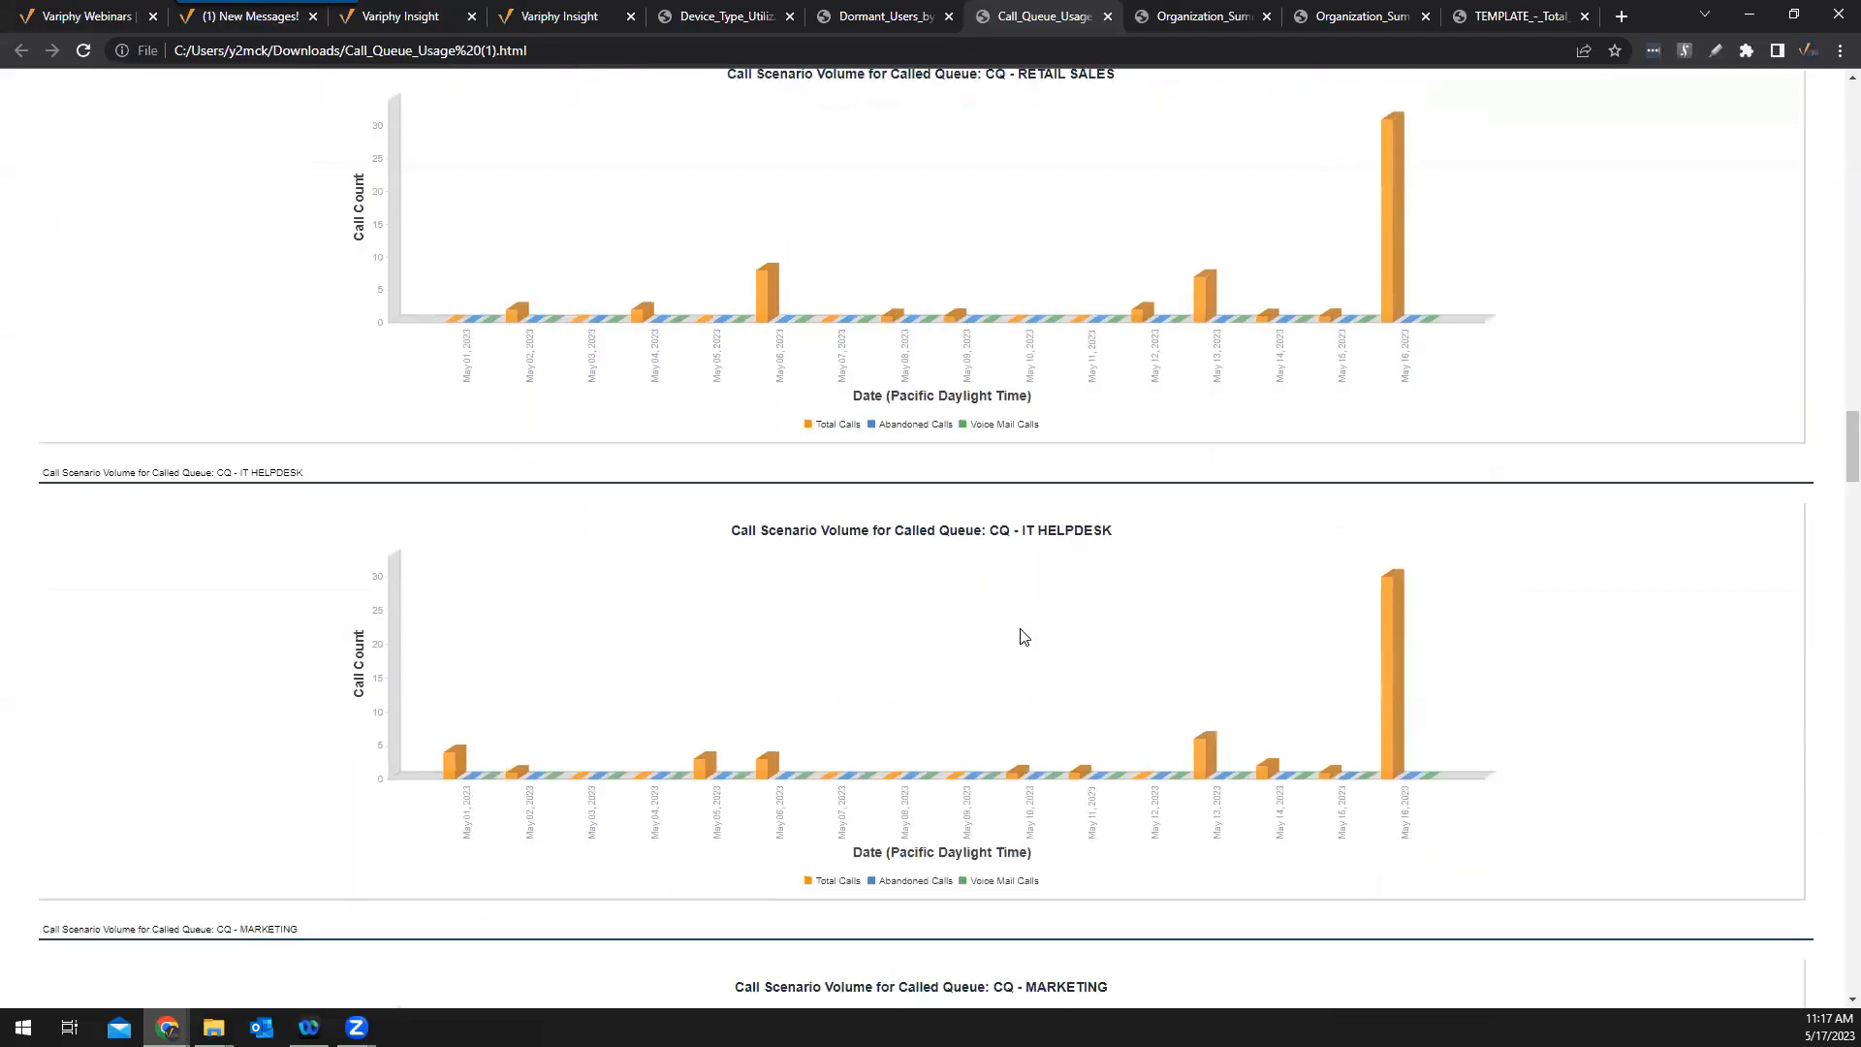
pyautogui.scroll(-8, 1019, 631)
pyautogui.scroll(20, 1023, 632)
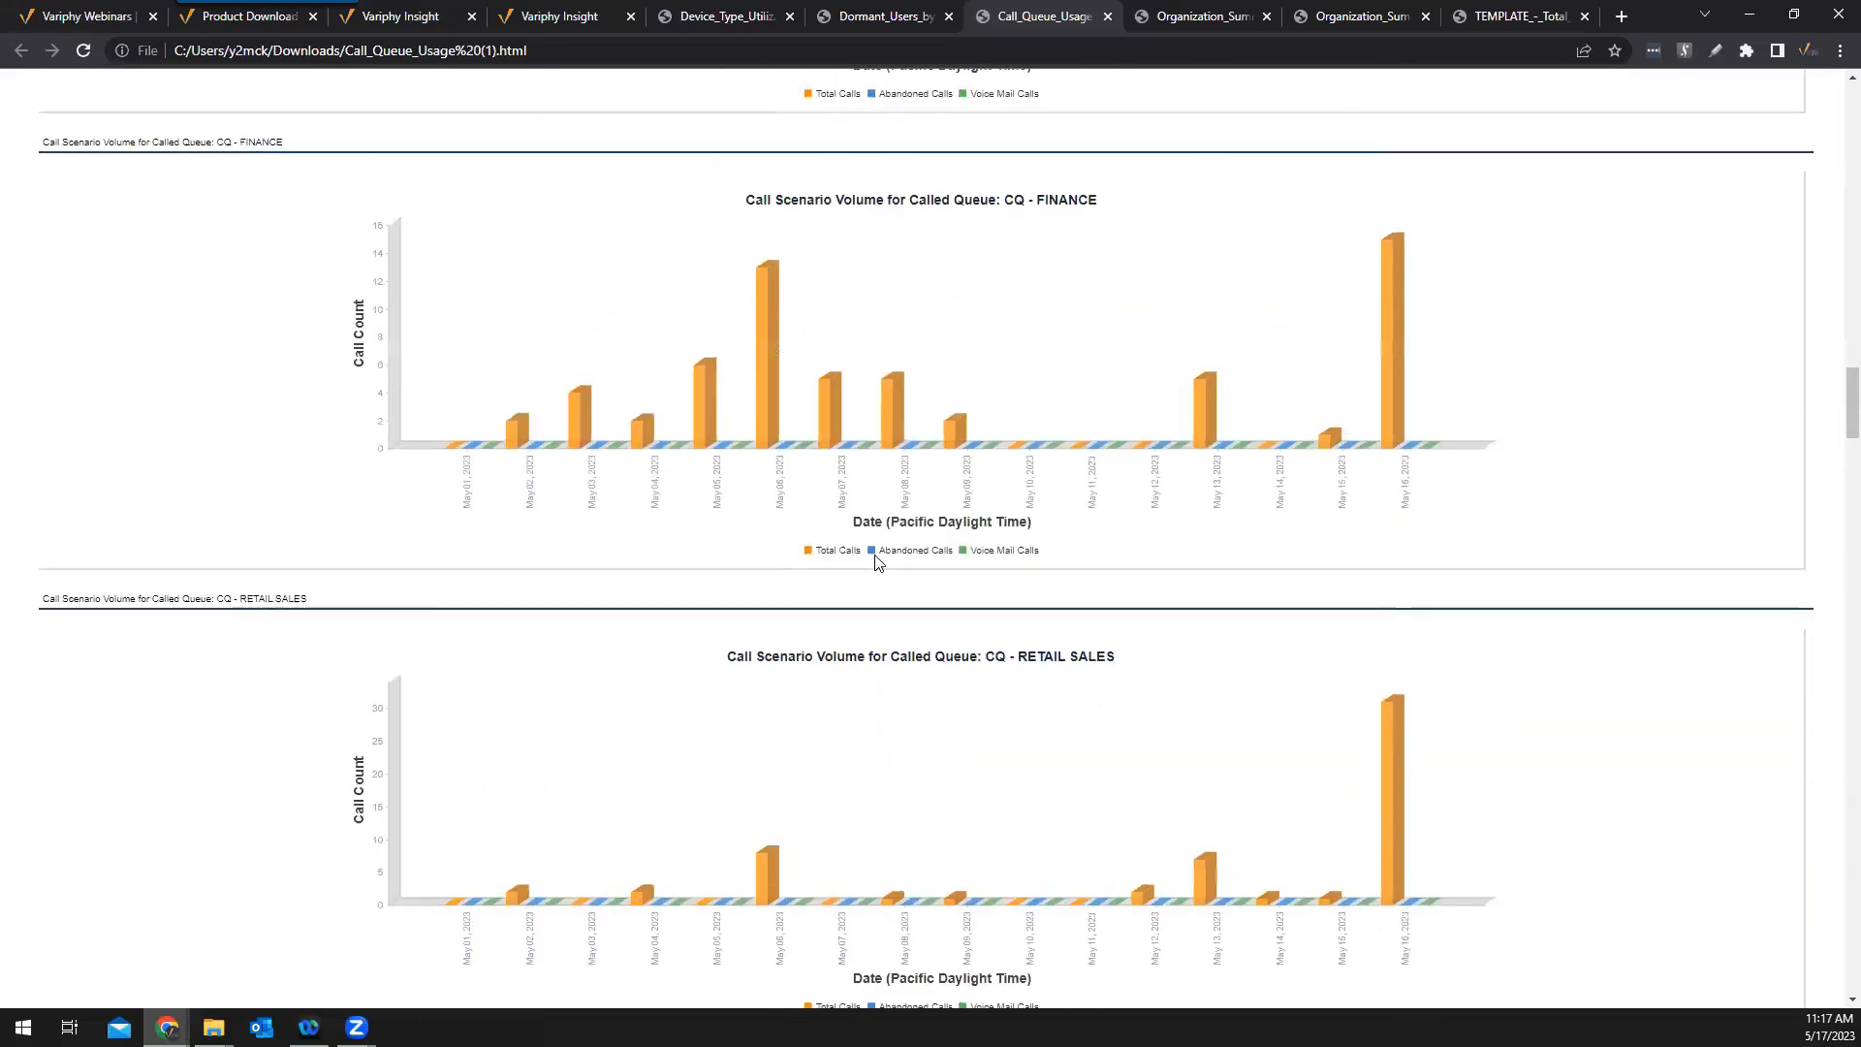
pyautogui.scroll(15, 584, 451)
pyautogui.scroll(-20, 707, 549)
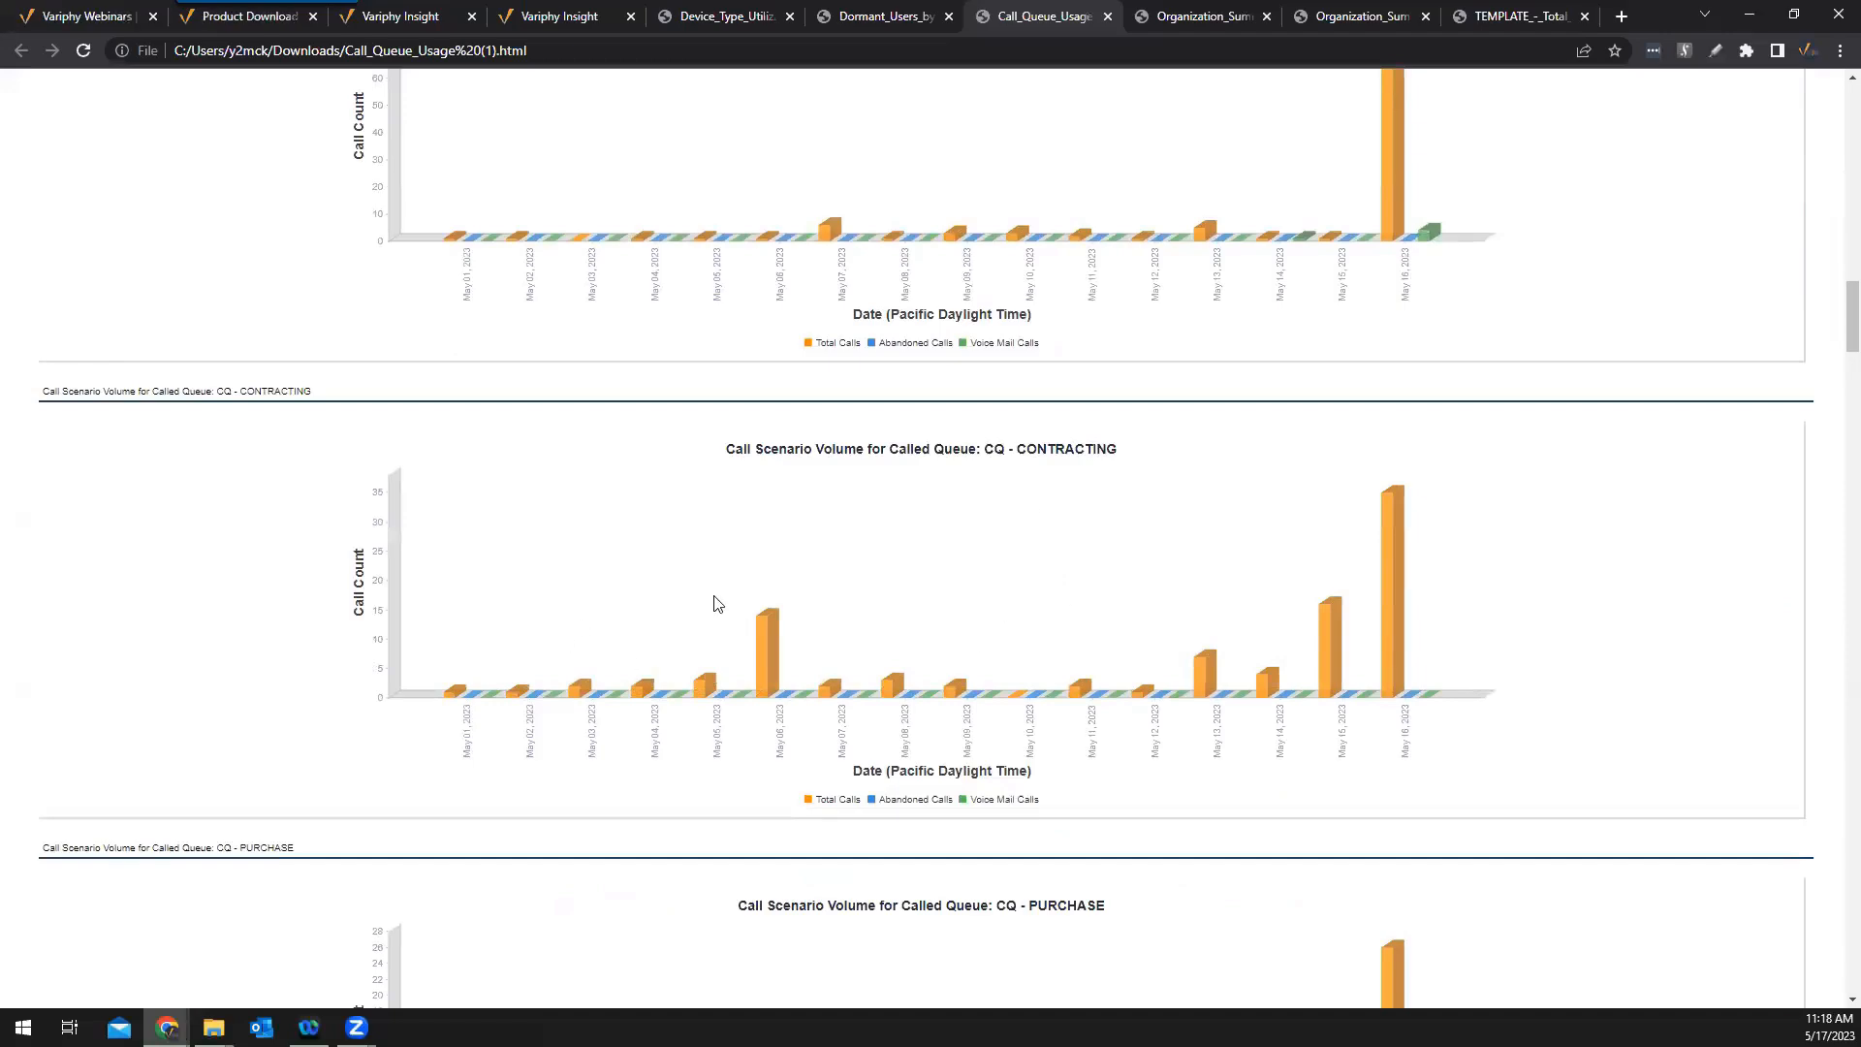
pyautogui.scroll(-6, 1260, 679)
pyautogui.scroll(20, 818, 520)
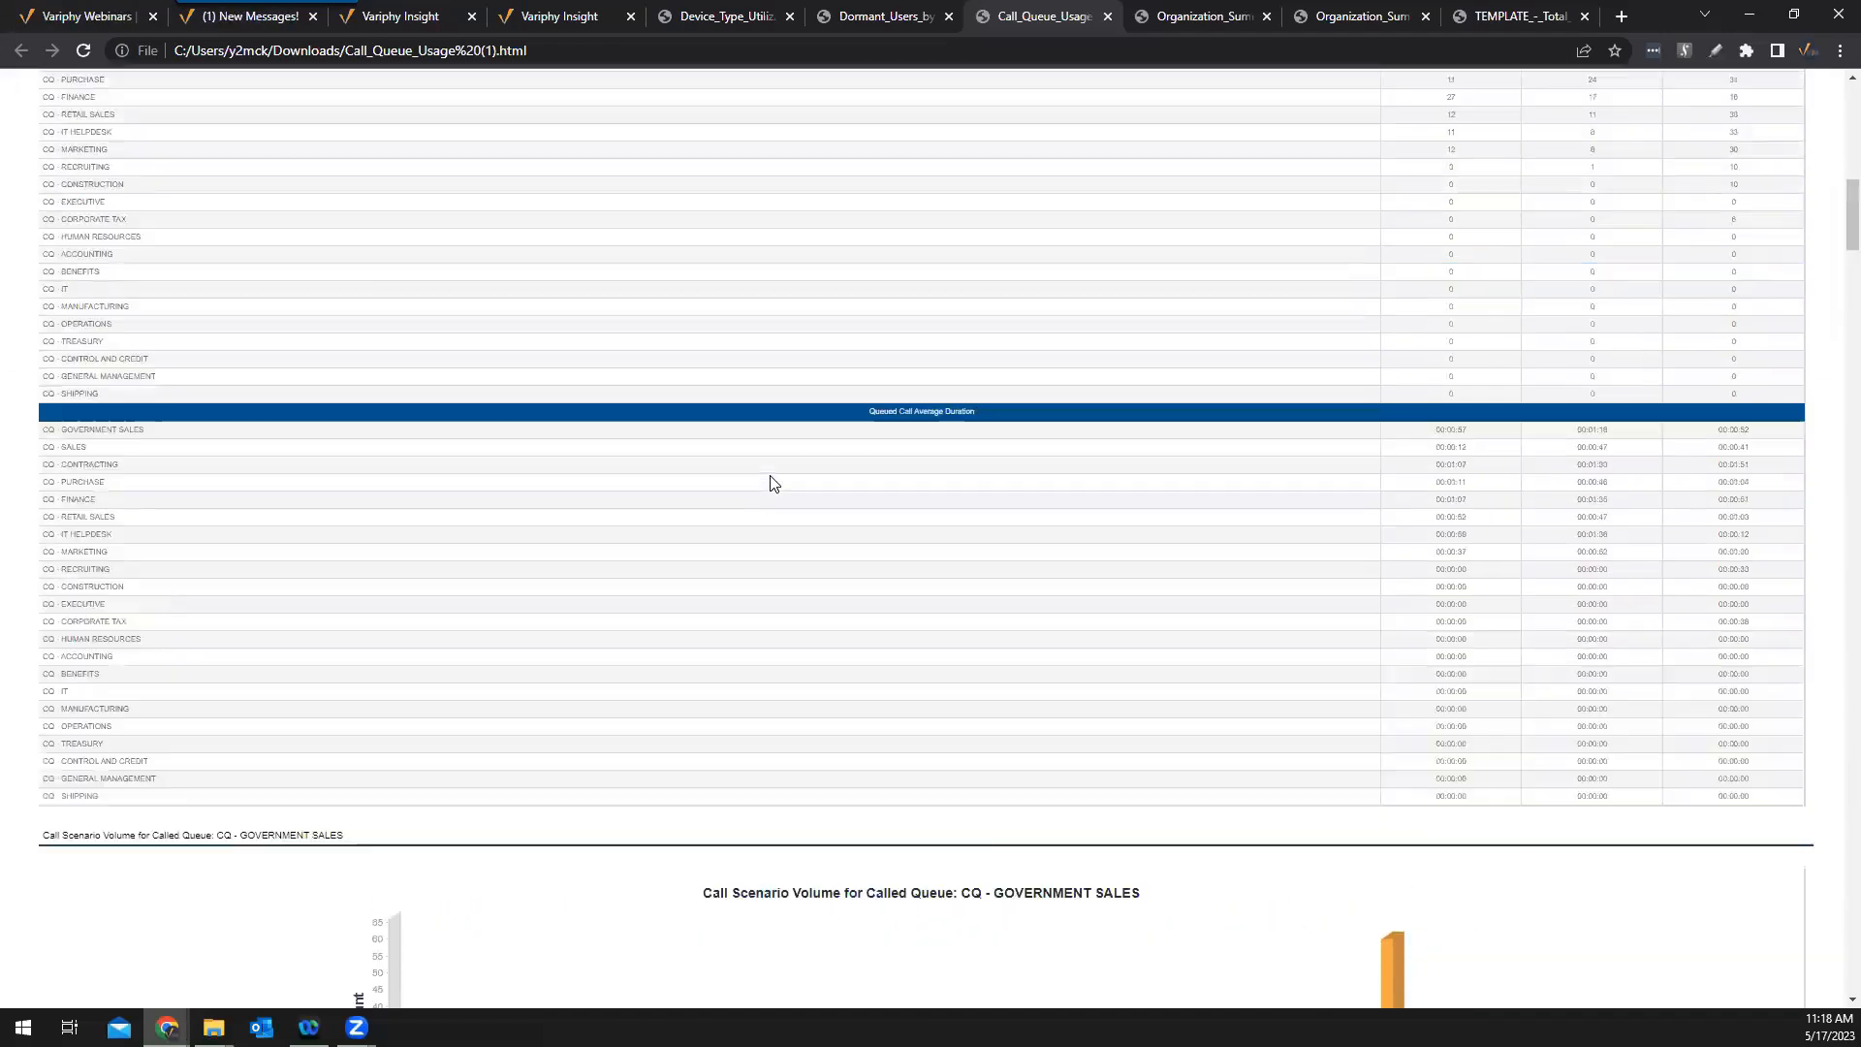
pyautogui.scroll(5, 772, 483)
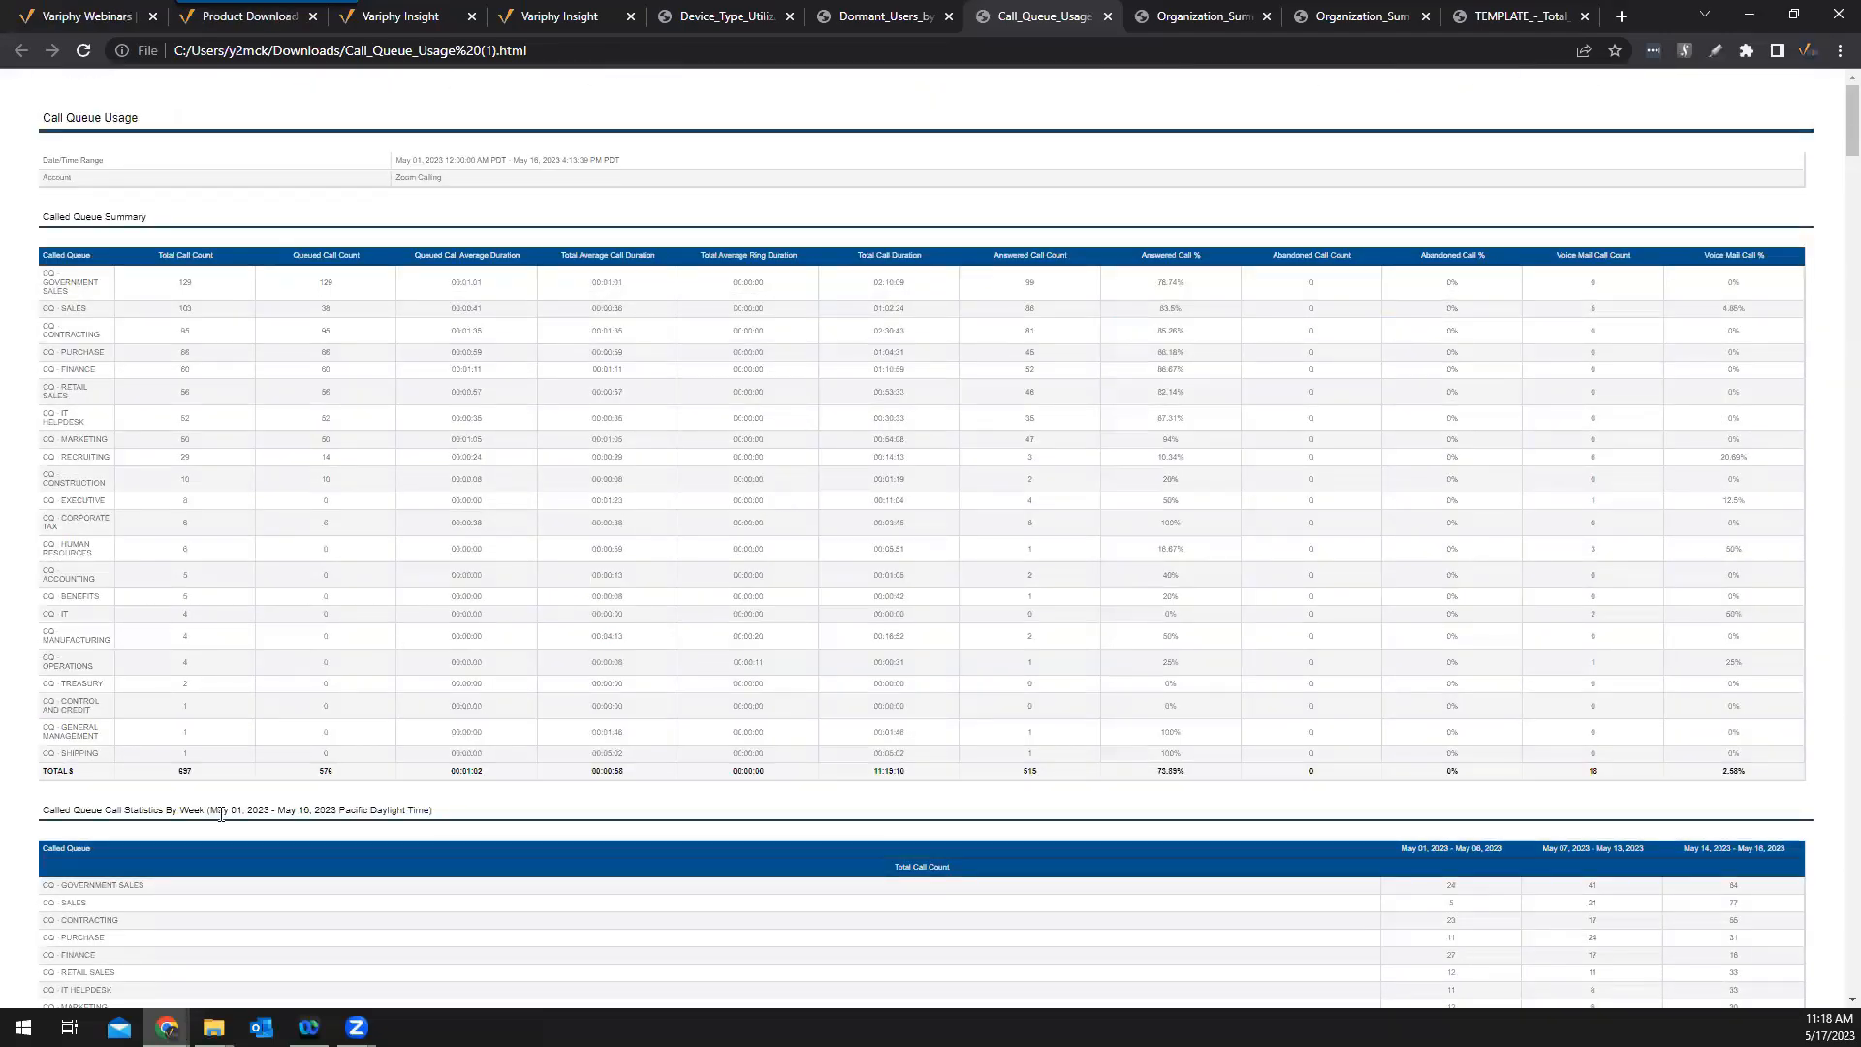
pyautogui.scroll(-5, 207, 747)
pyautogui.scroll(4, 736, 558)
pyautogui.scroll(2, 761, 477)
# Restore the maximized browser window and stretch it to almost the full width and height of the screen
pyautogui.click(1795, 15)
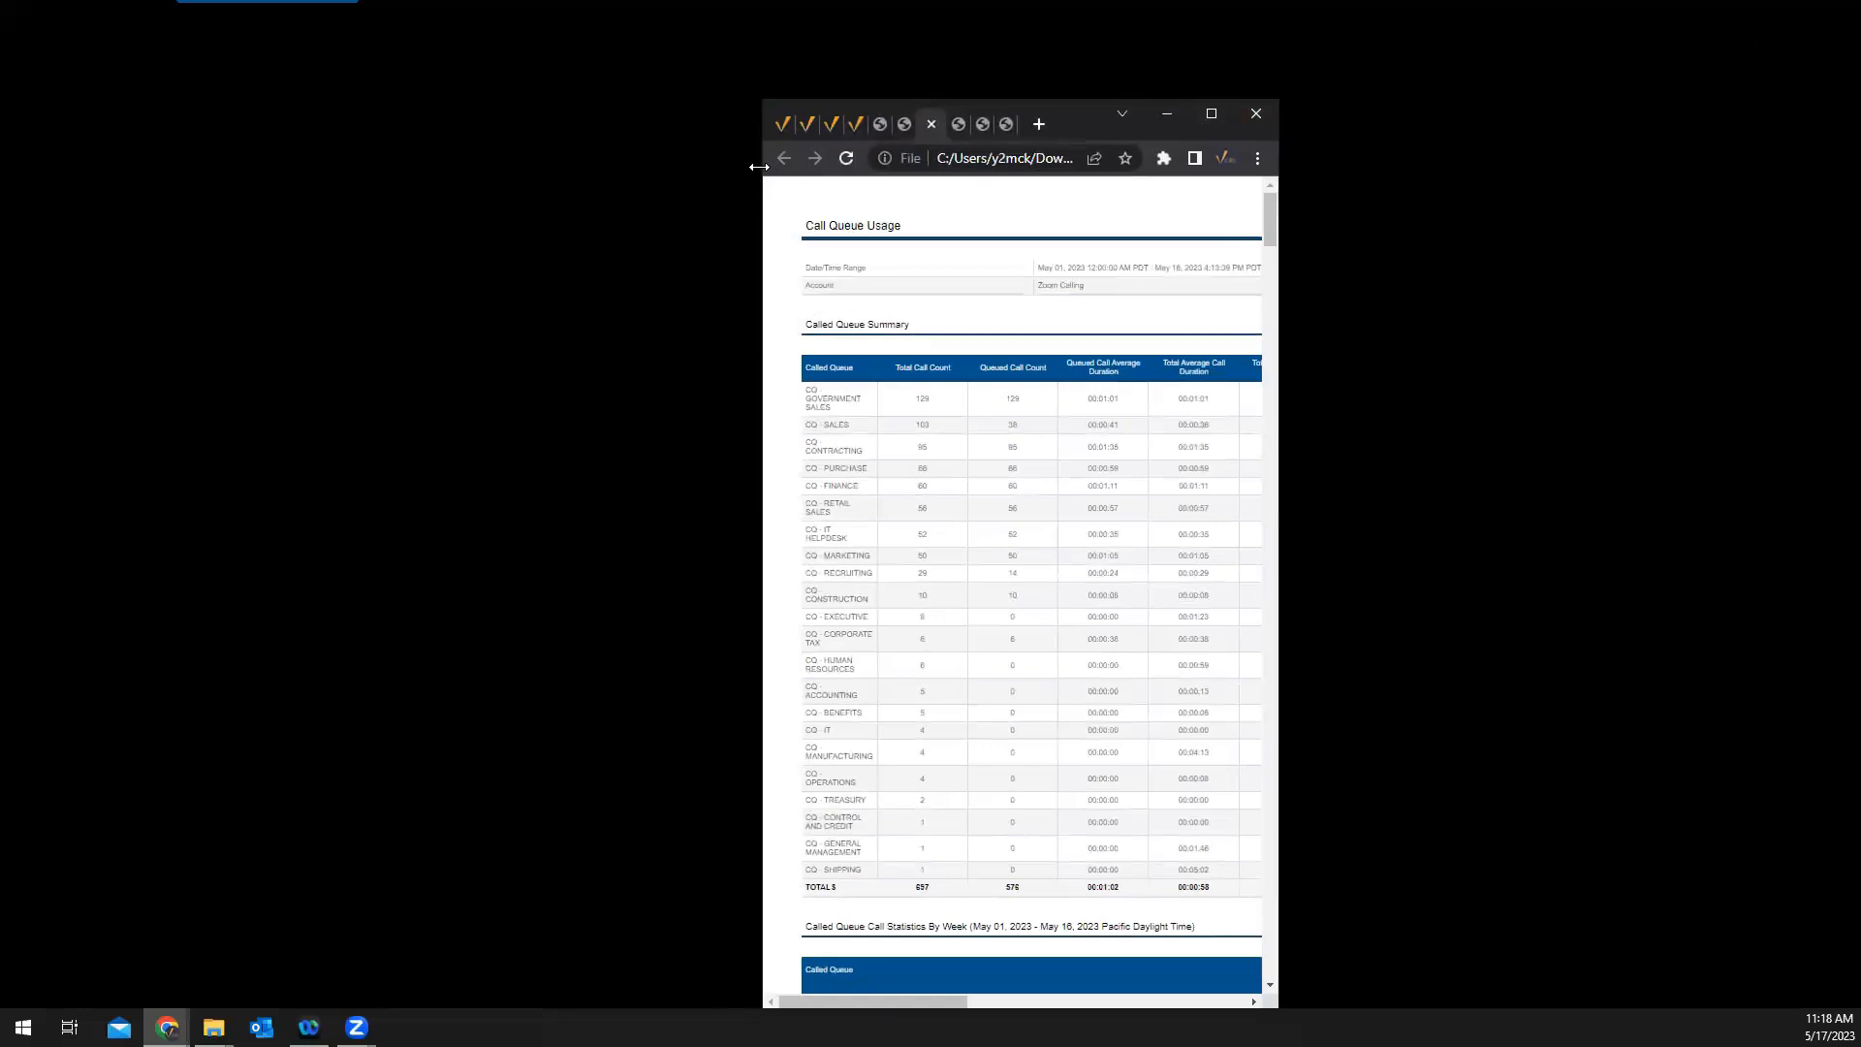
pyautogui.moveTo(759, 167); pyautogui.dragTo(6, 167)
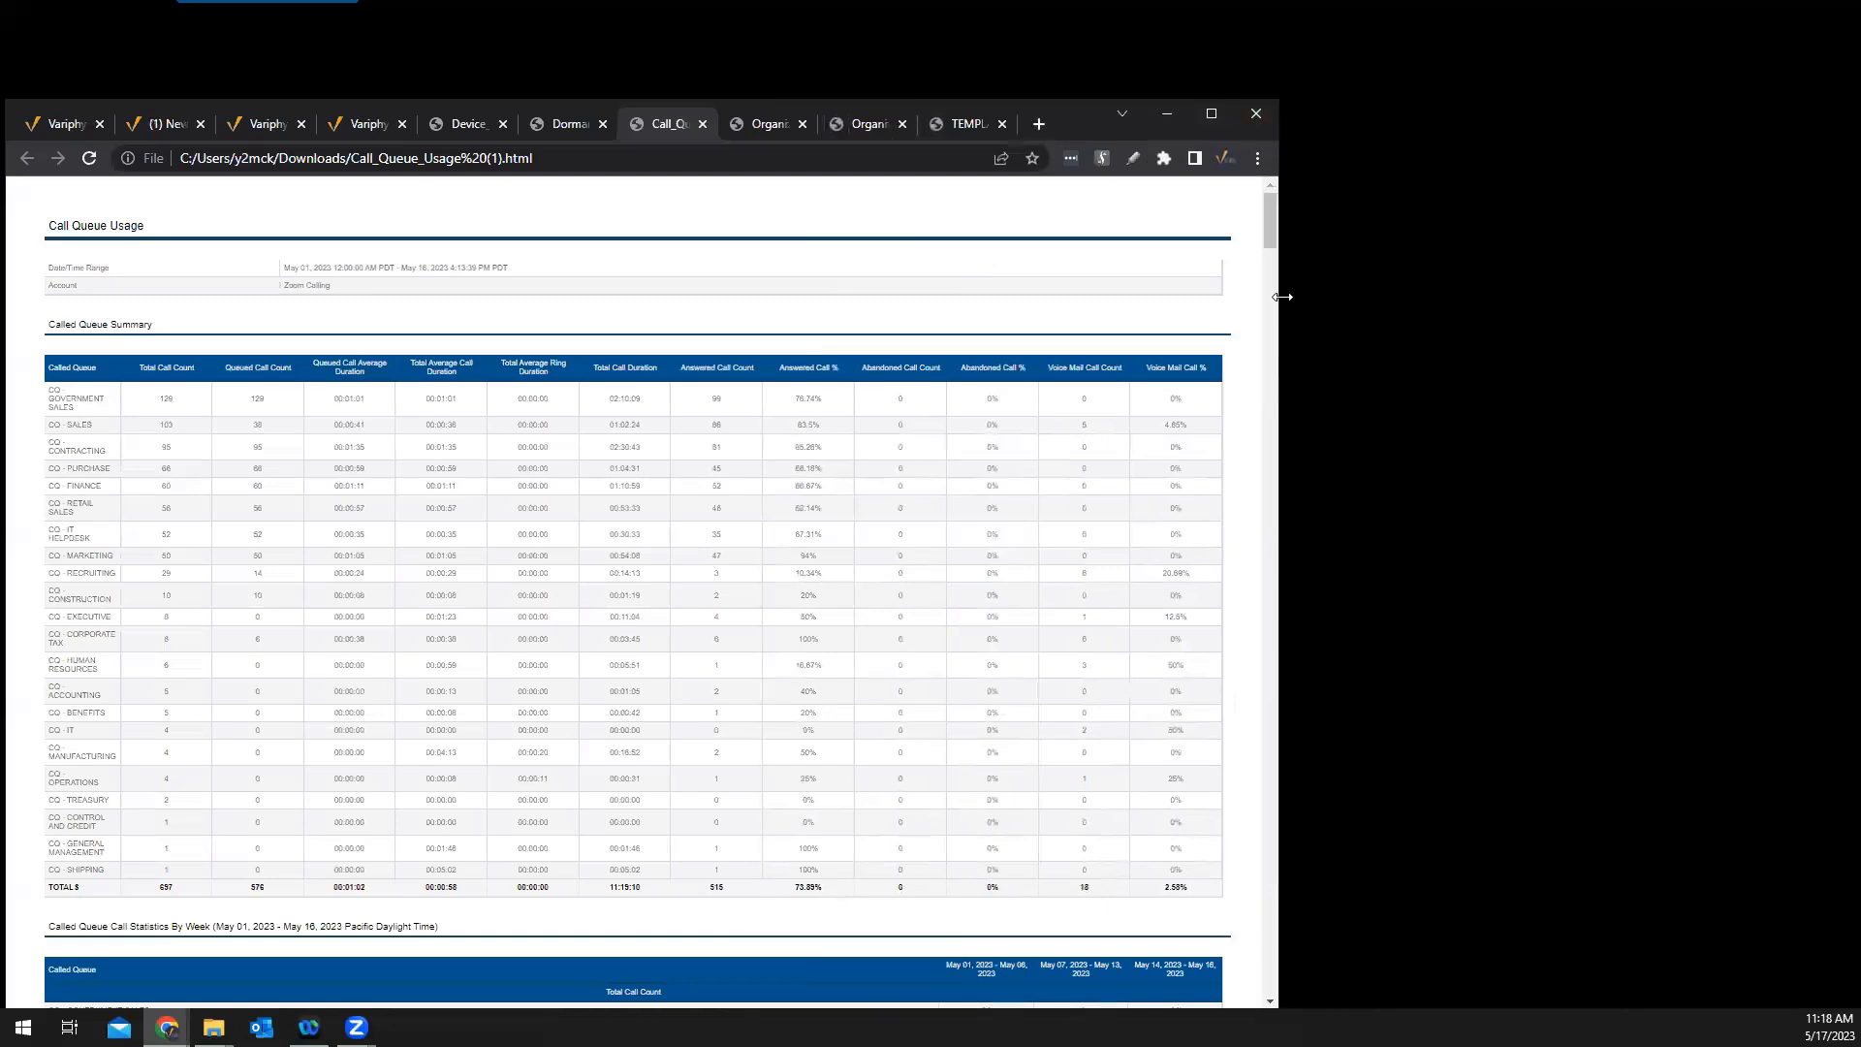
pyautogui.moveTo(1282, 297); pyautogui.dragTo(1844, 297)
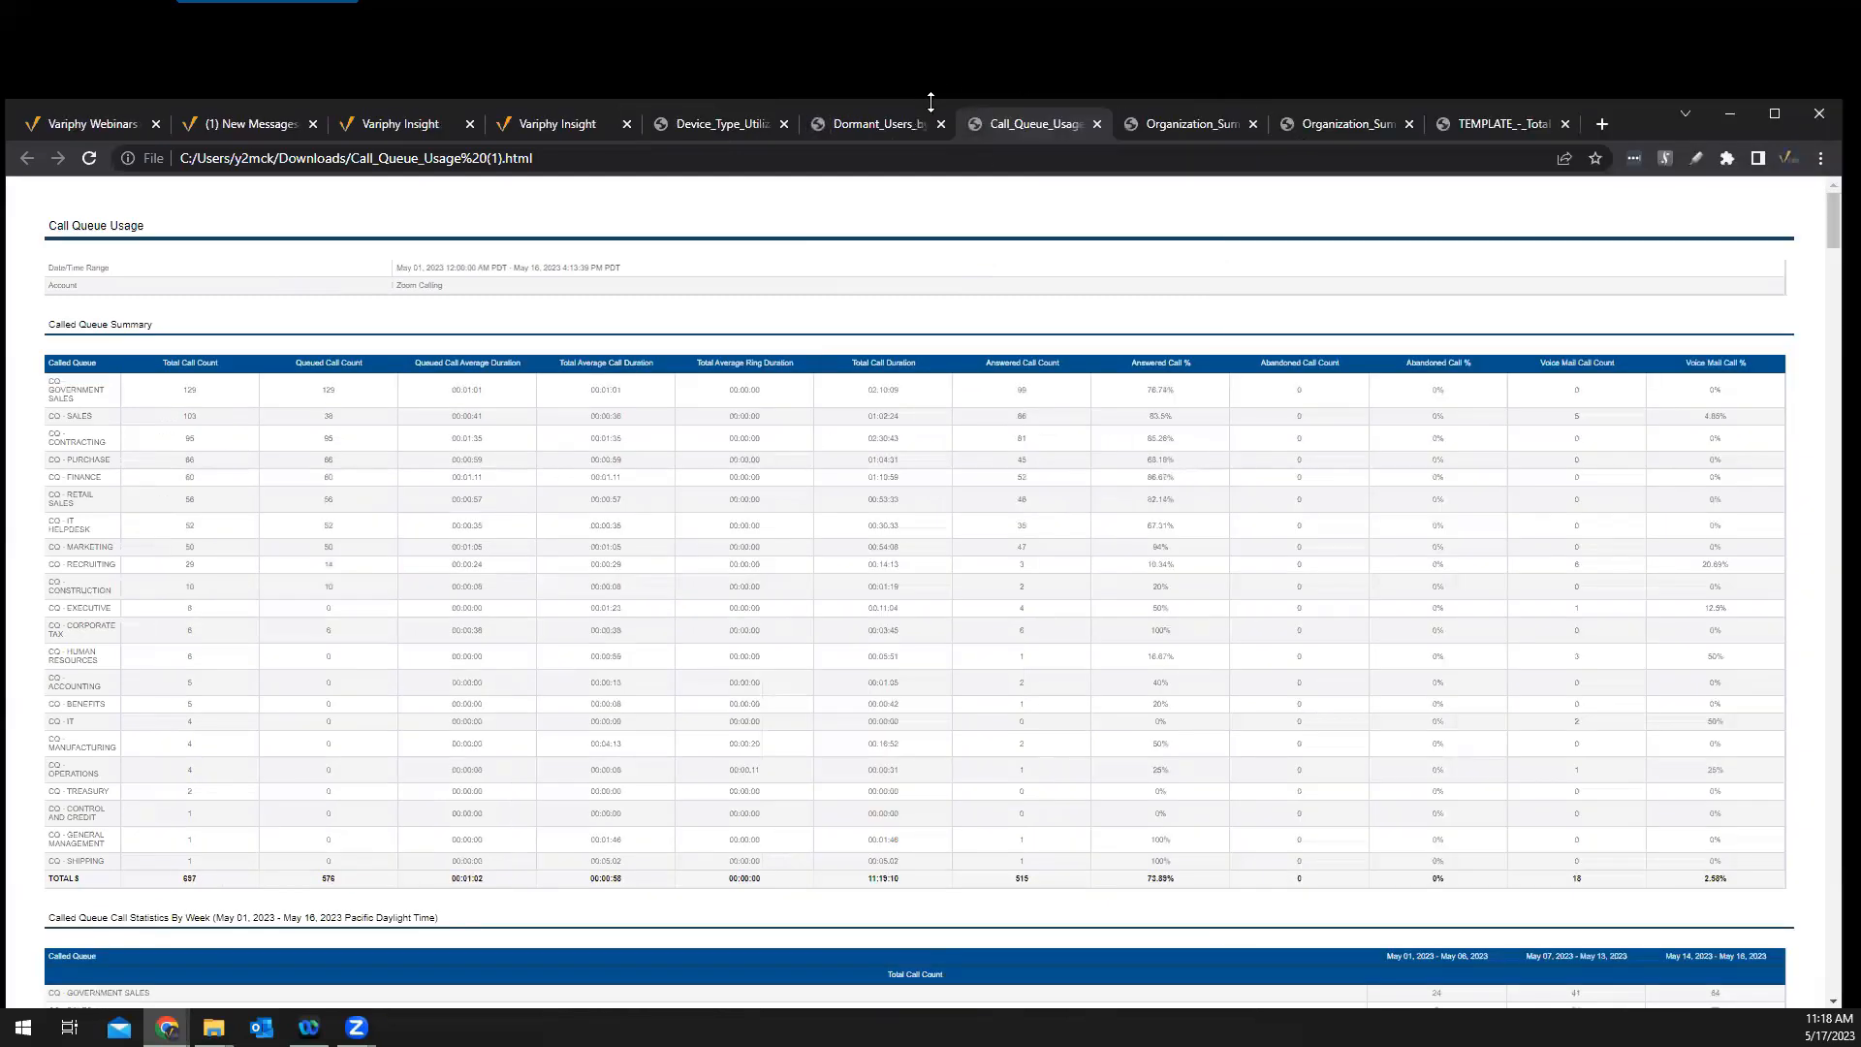
pyautogui.moveTo(955, 99); pyautogui.dragTo(956, 31)
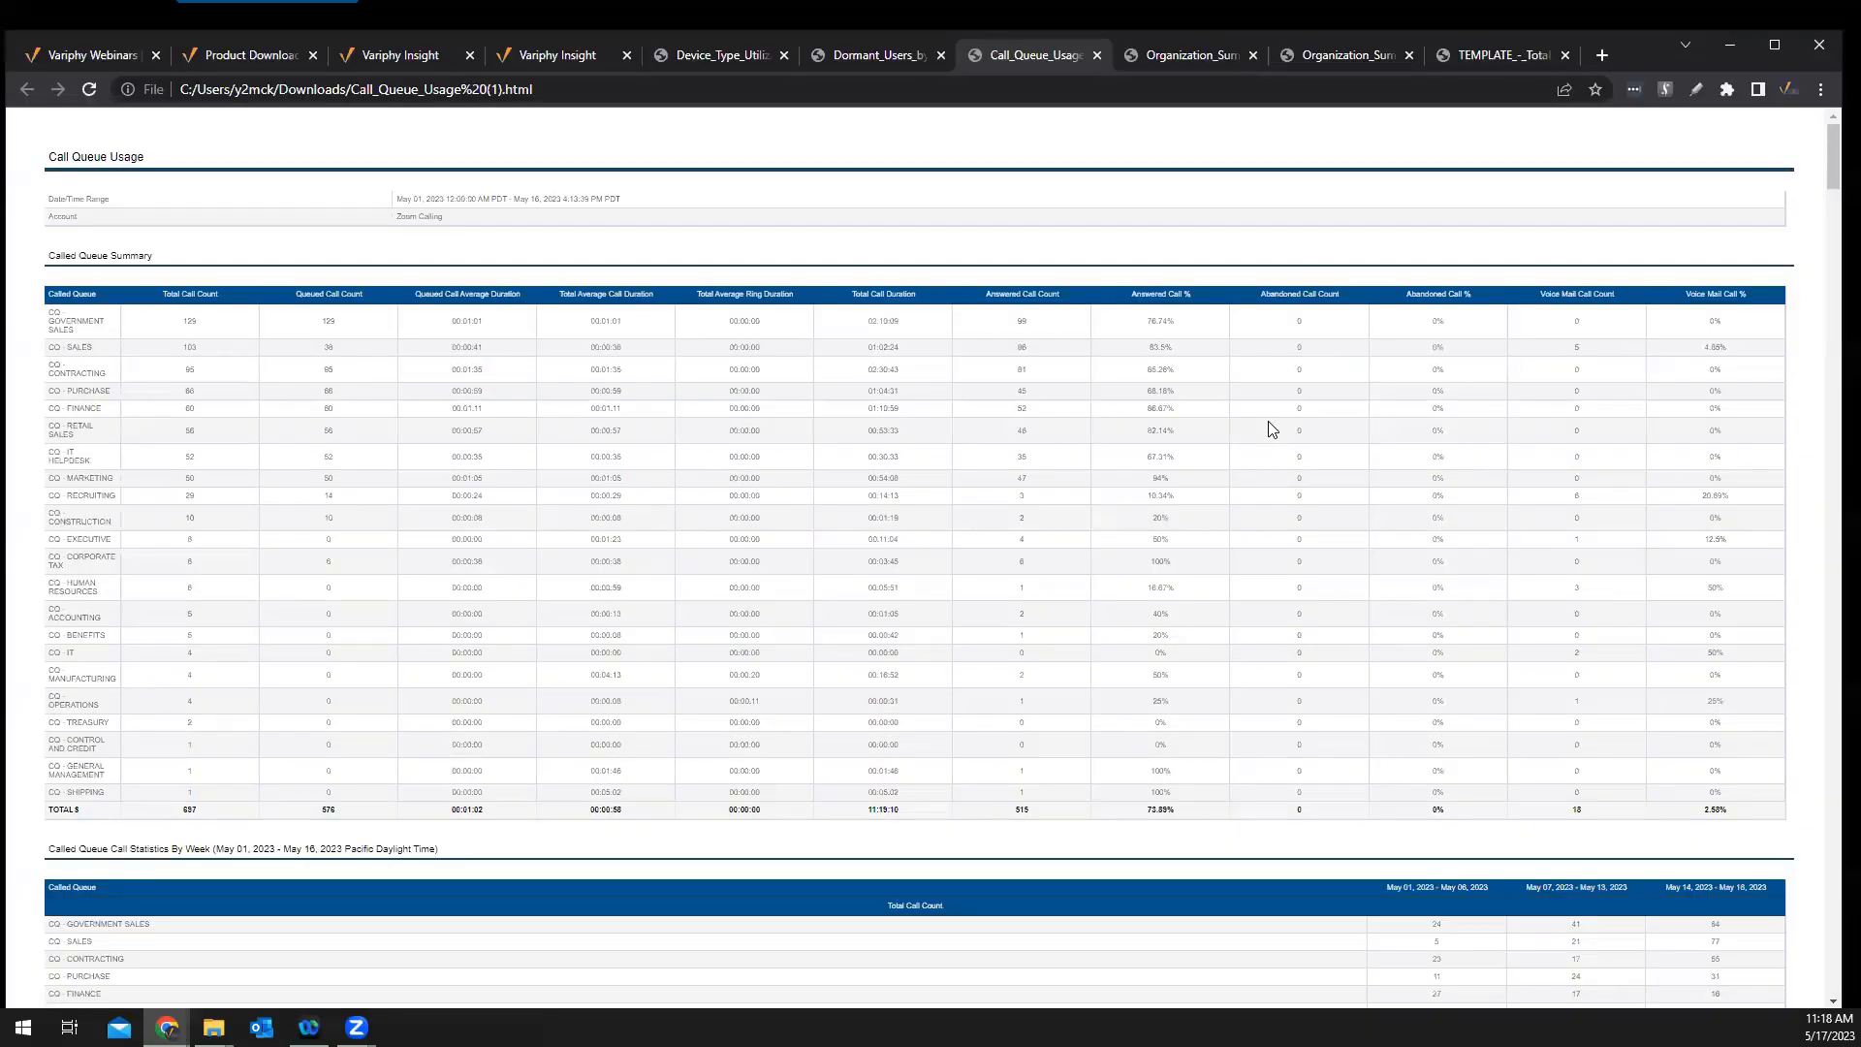
# View the Dormant Users by Department HTML report, and open that report's grouping statistics for editing in Variphy Insight
pyautogui.click(866, 54)
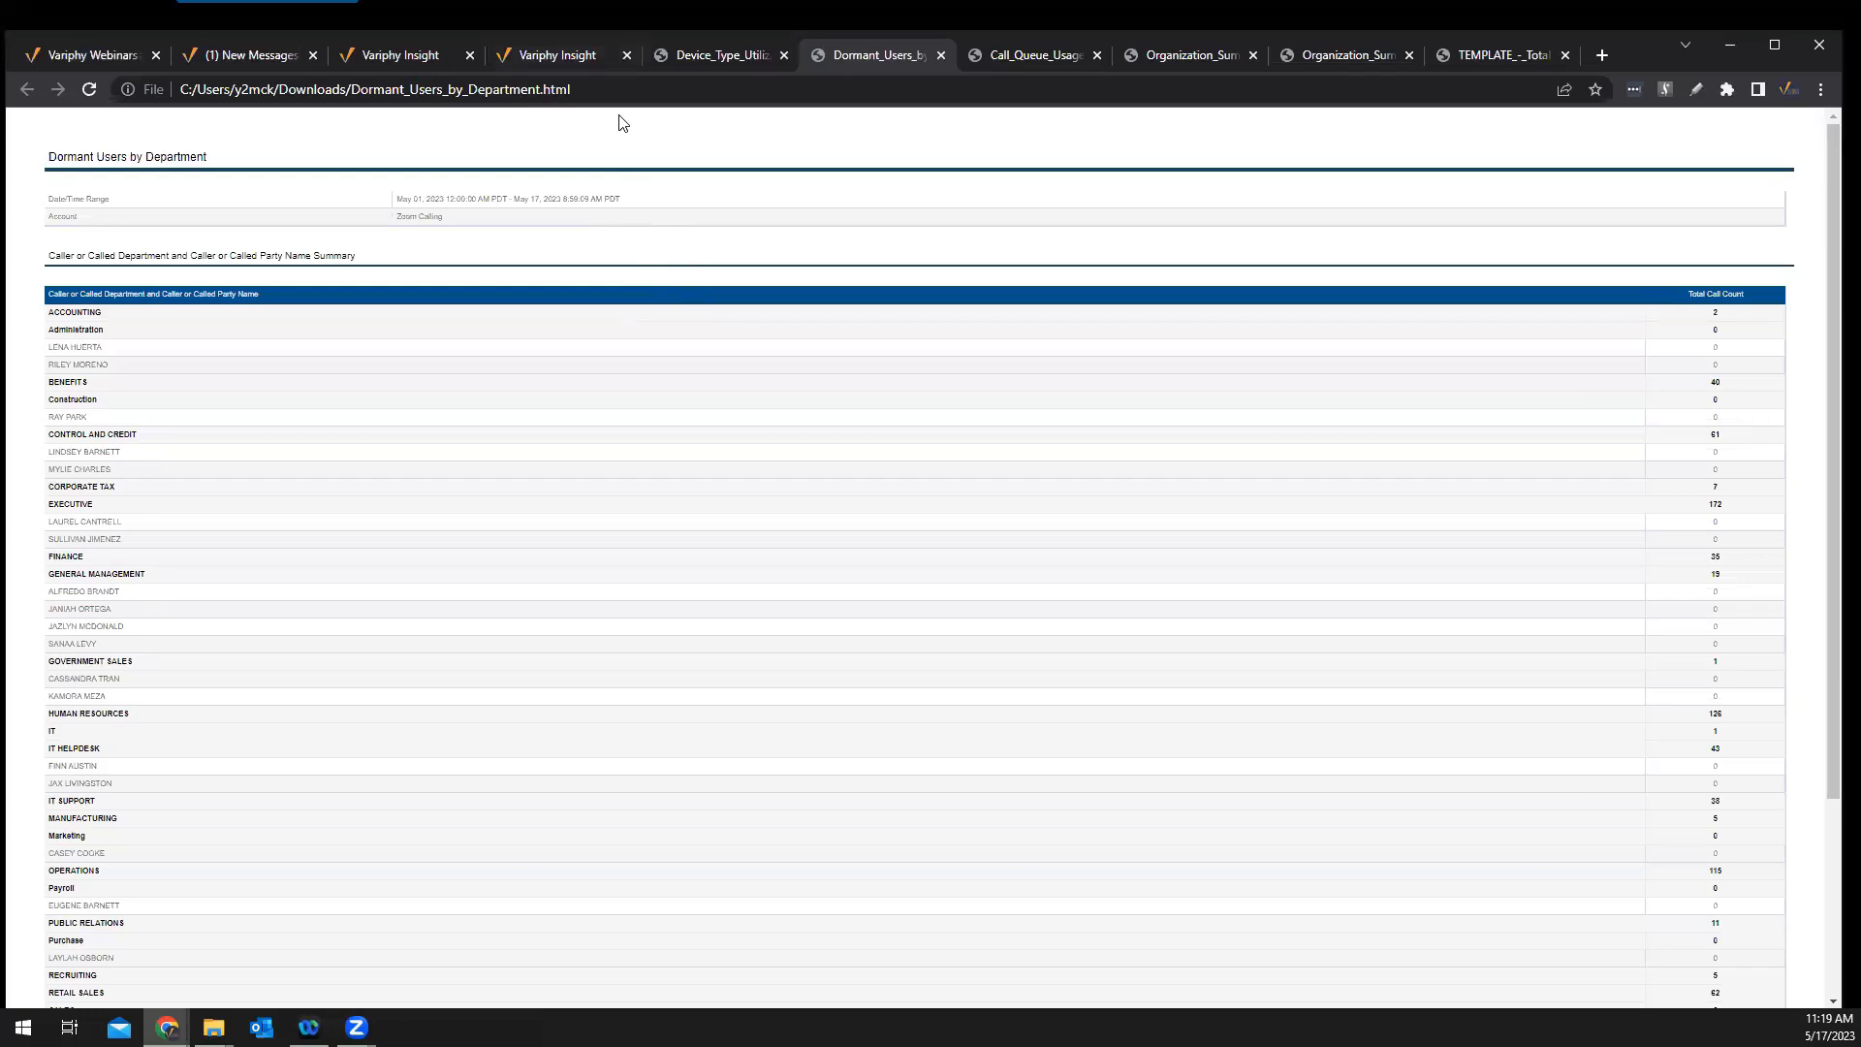
pyautogui.click(573, 55)
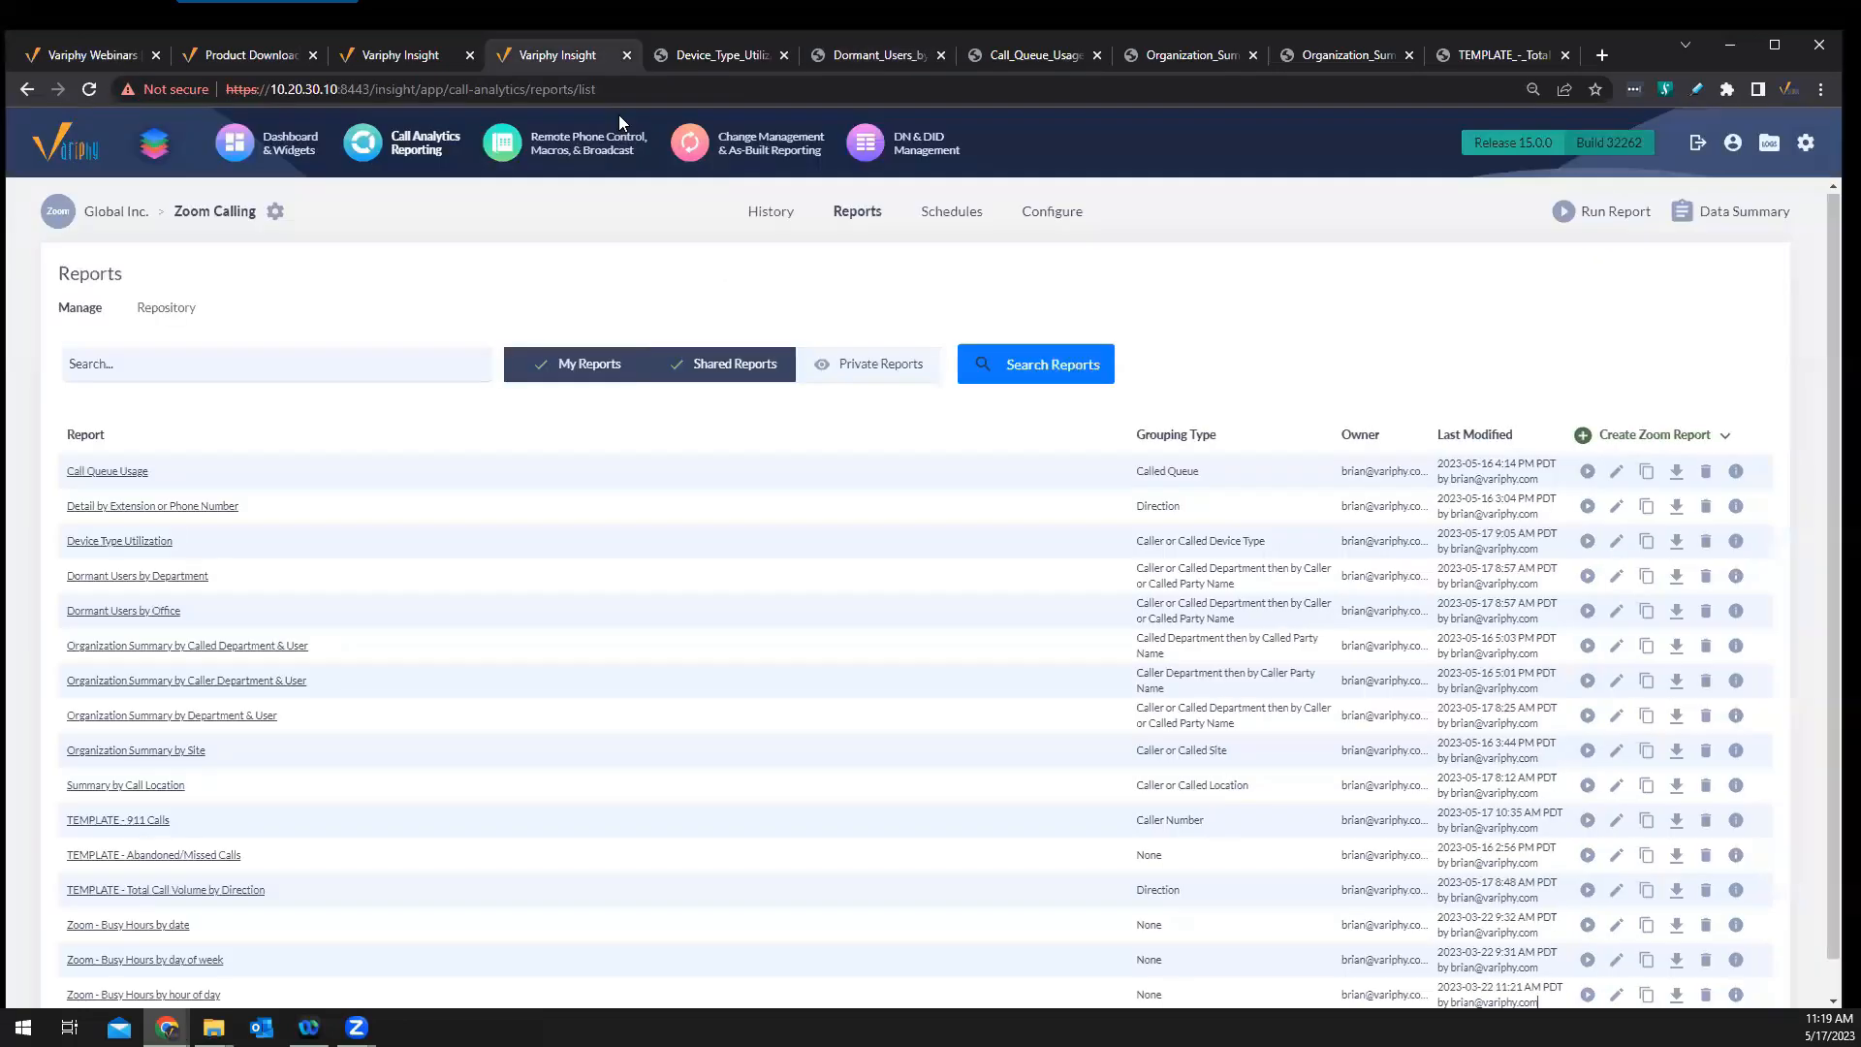
pyautogui.click(155, 578)
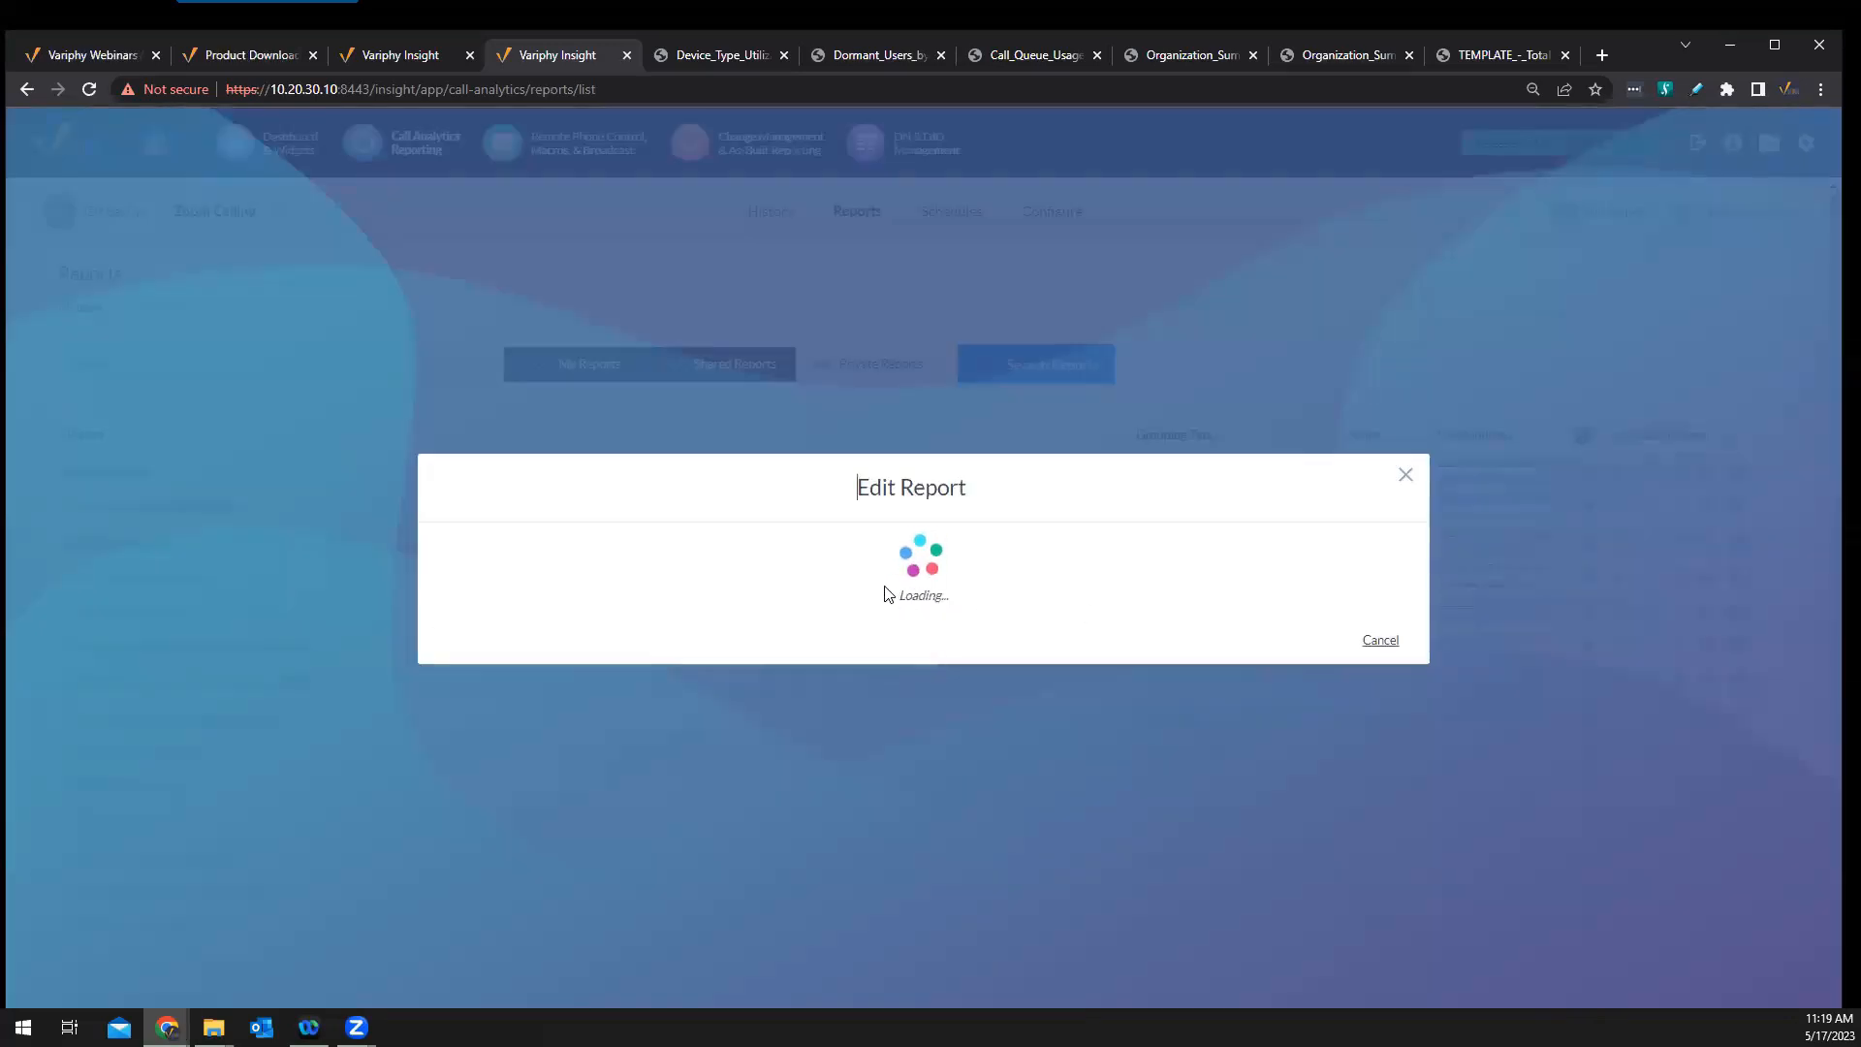
pyautogui.click(515, 495)
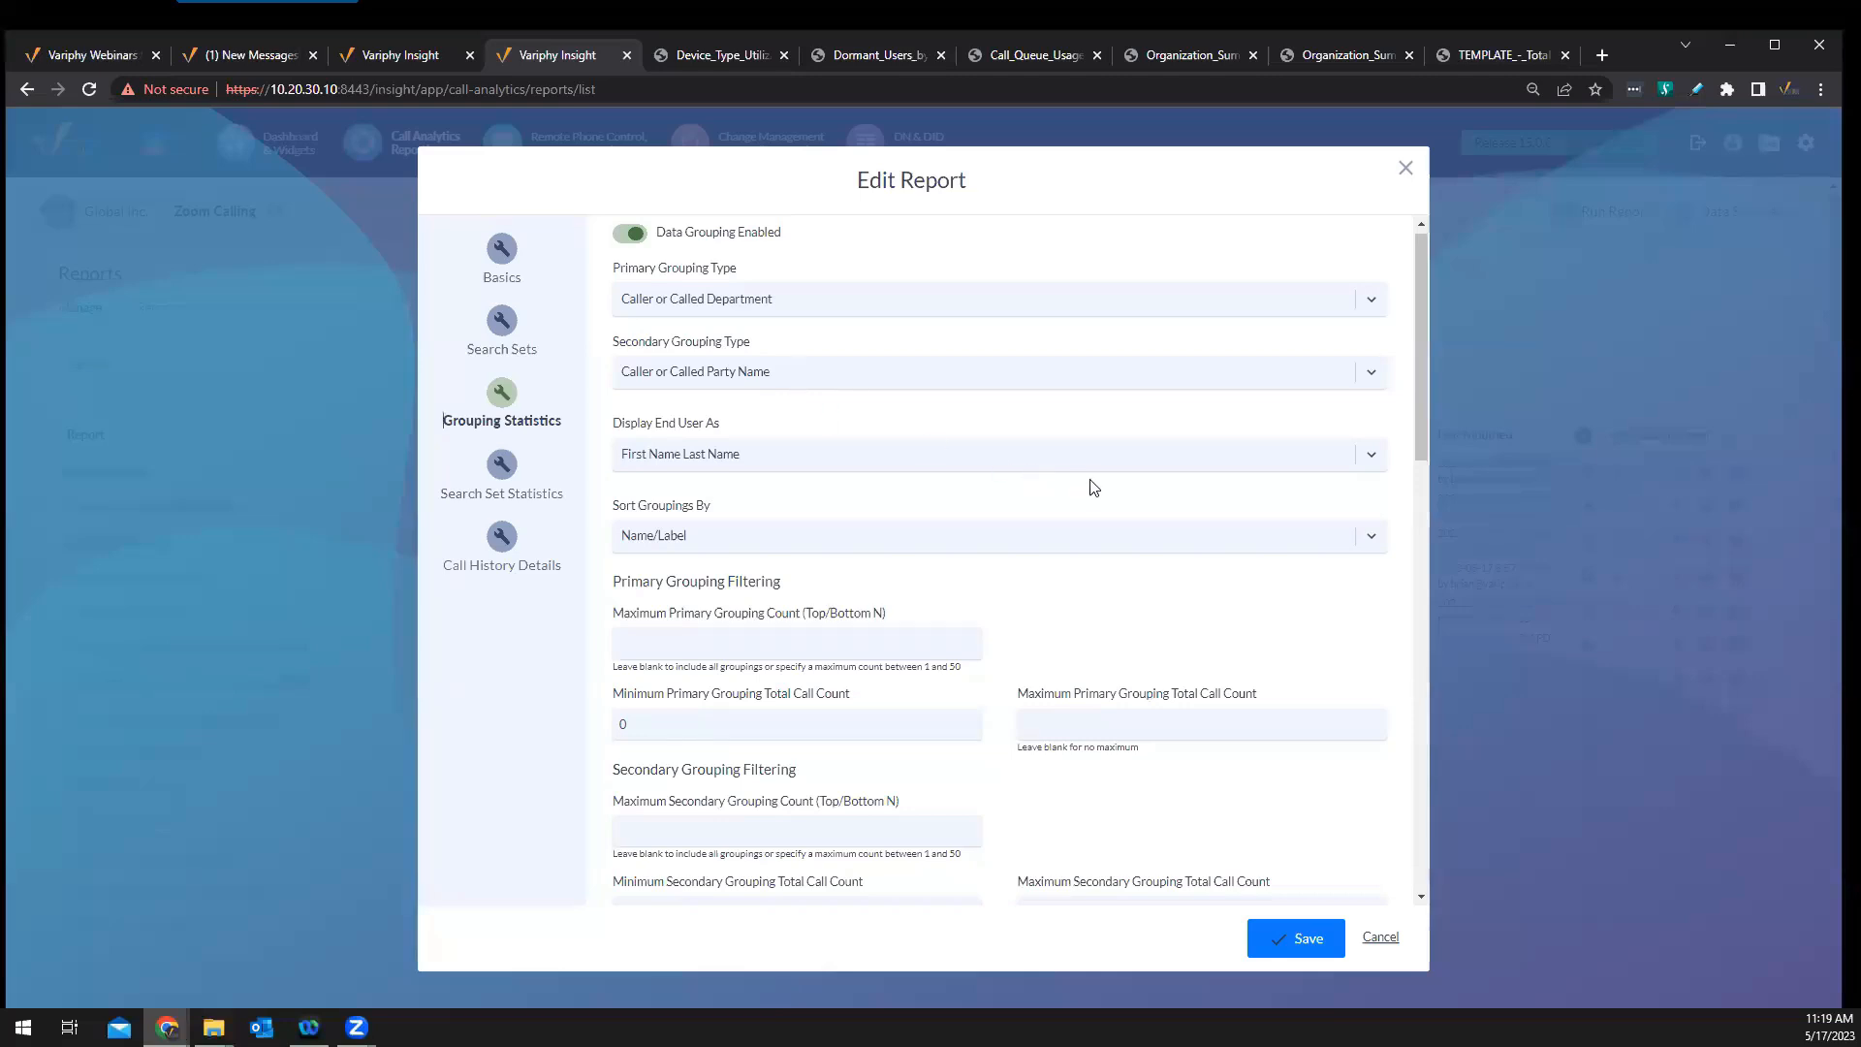
# Examine the primary and secondary grouping filtering, the depts grouping search set and the grouping summary options
pyautogui.scroll(-1, 1093, 489)
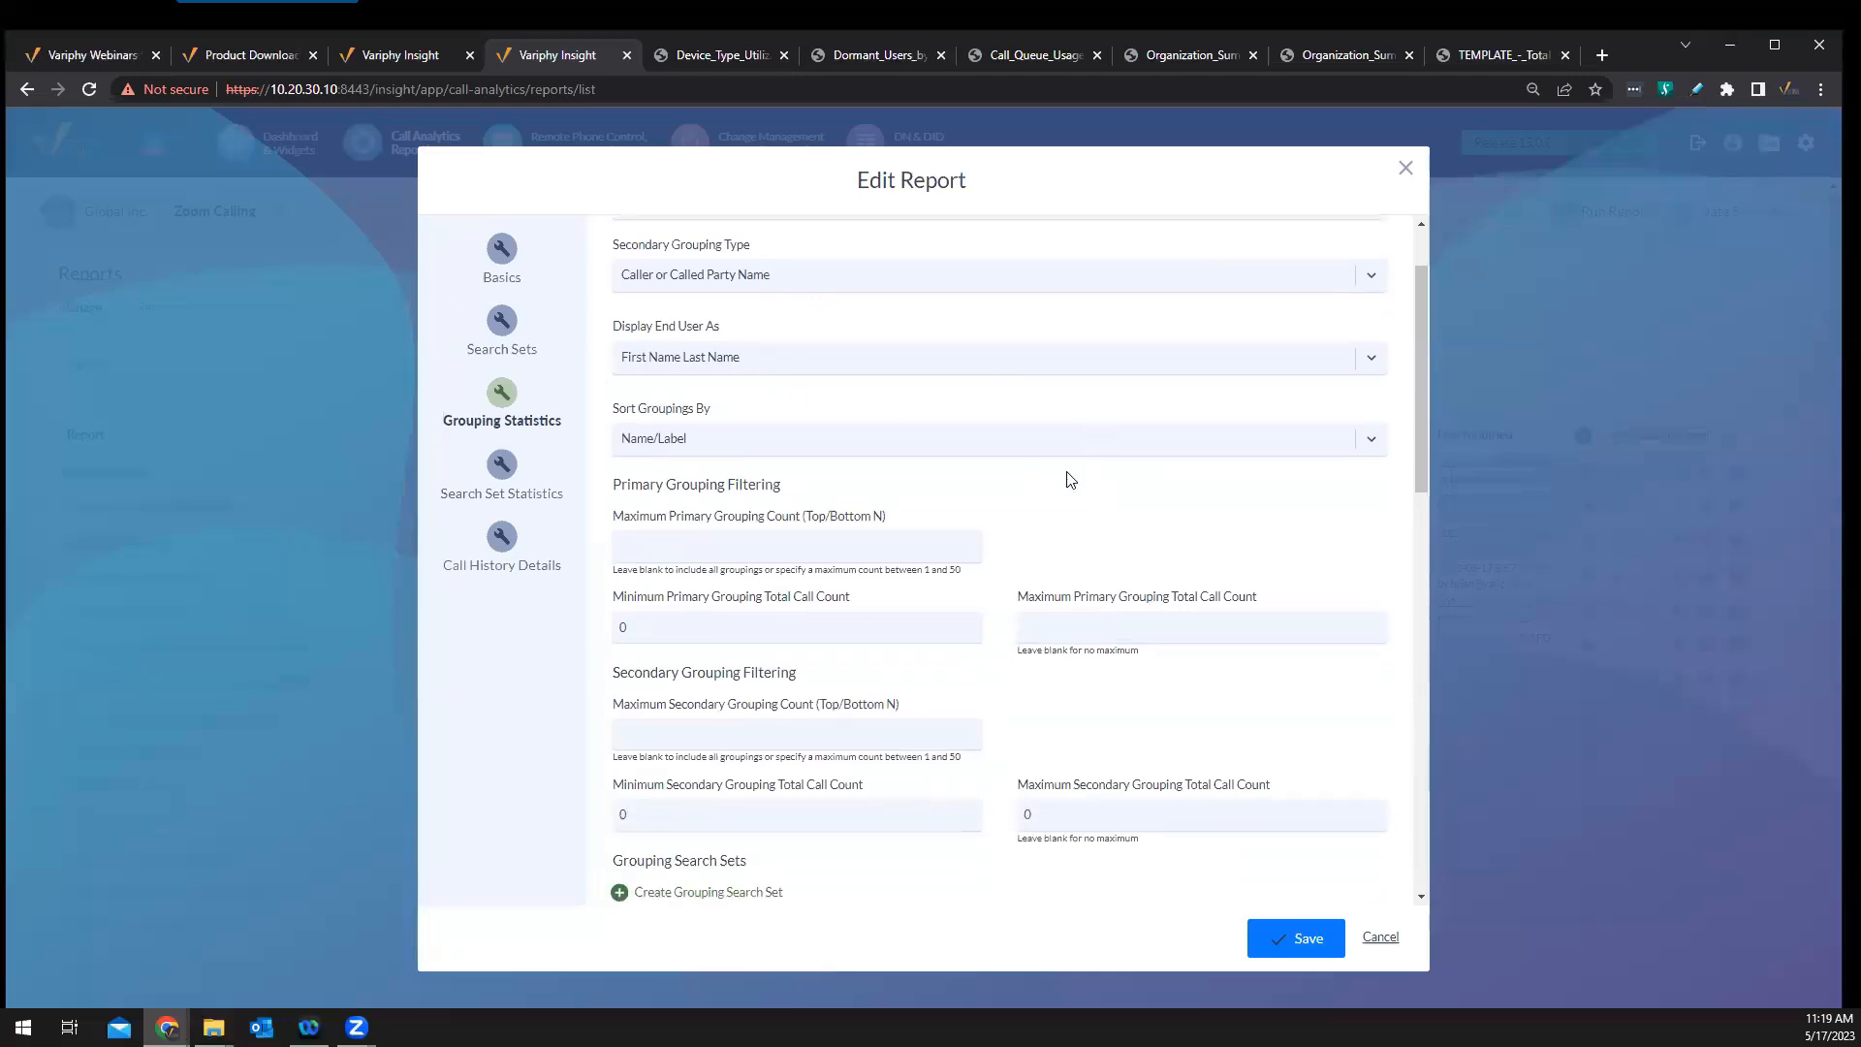
pyautogui.scroll(-1, 1069, 479)
pyautogui.scroll(-2, 1069, 479)
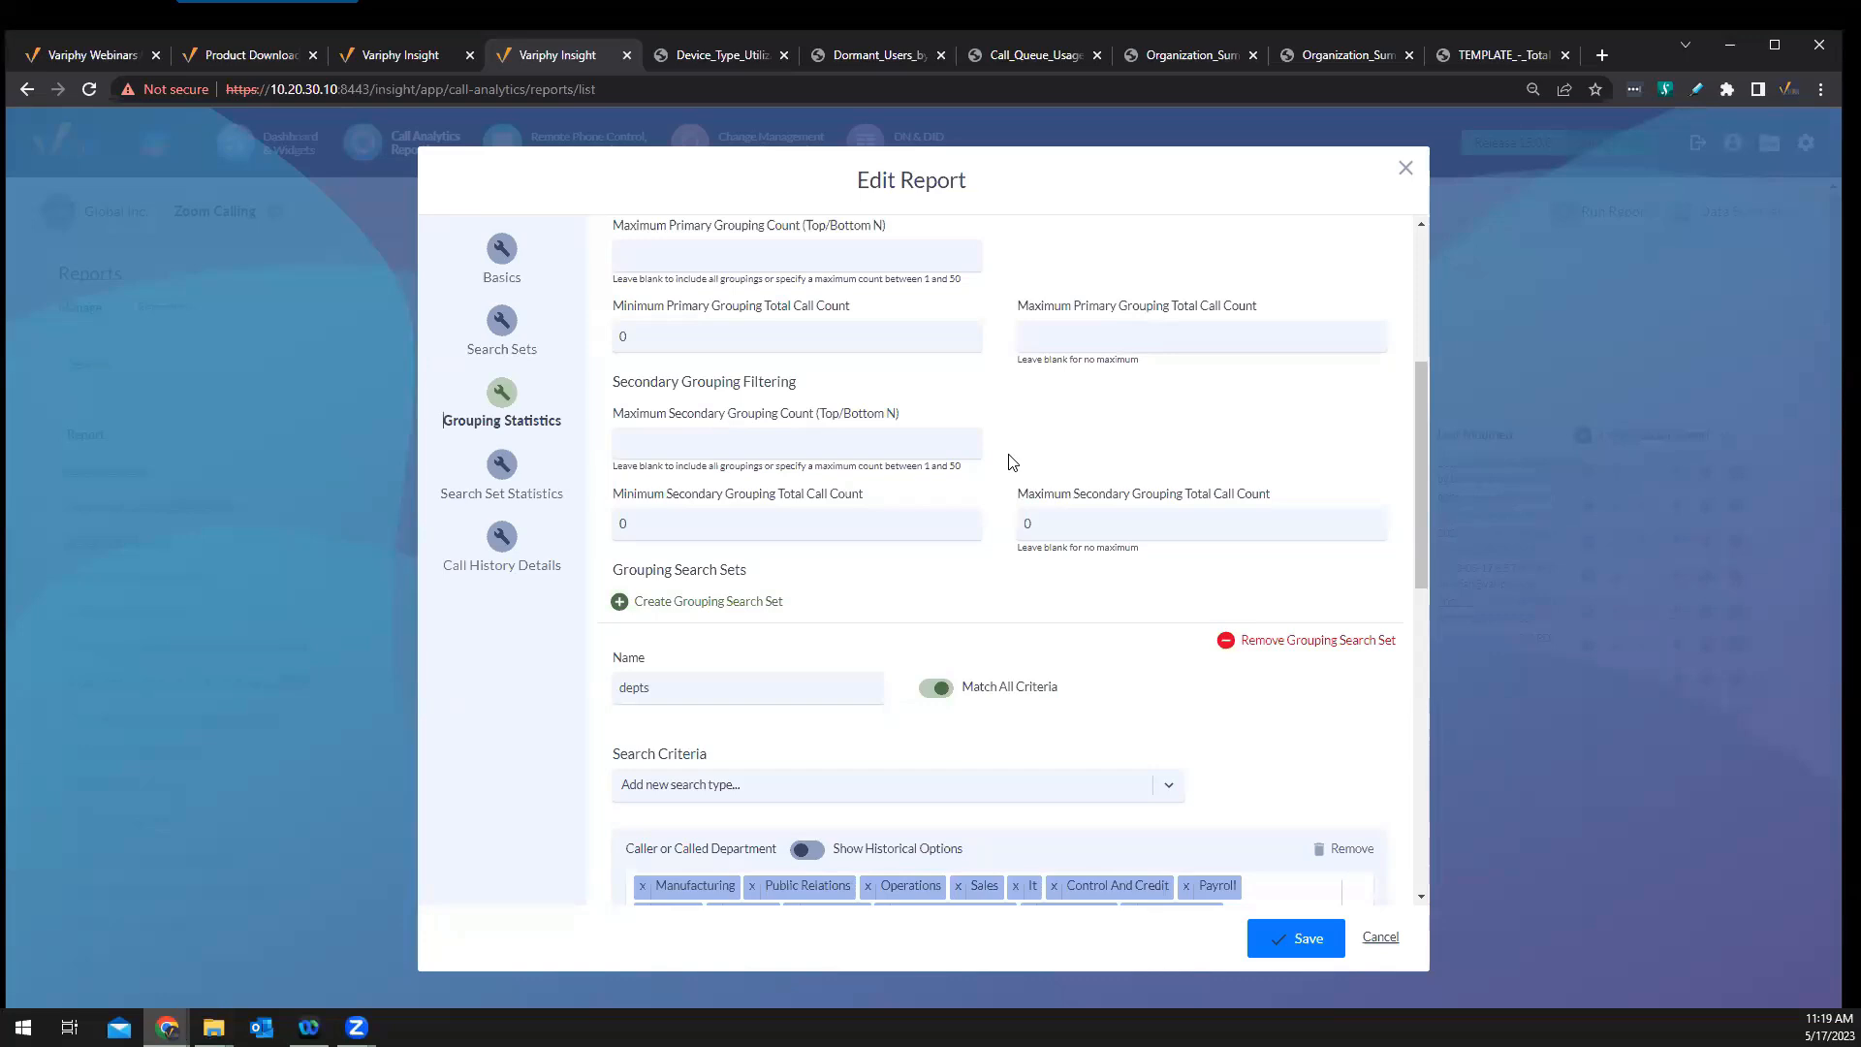
pyautogui.scroll(2, 1103, 470)
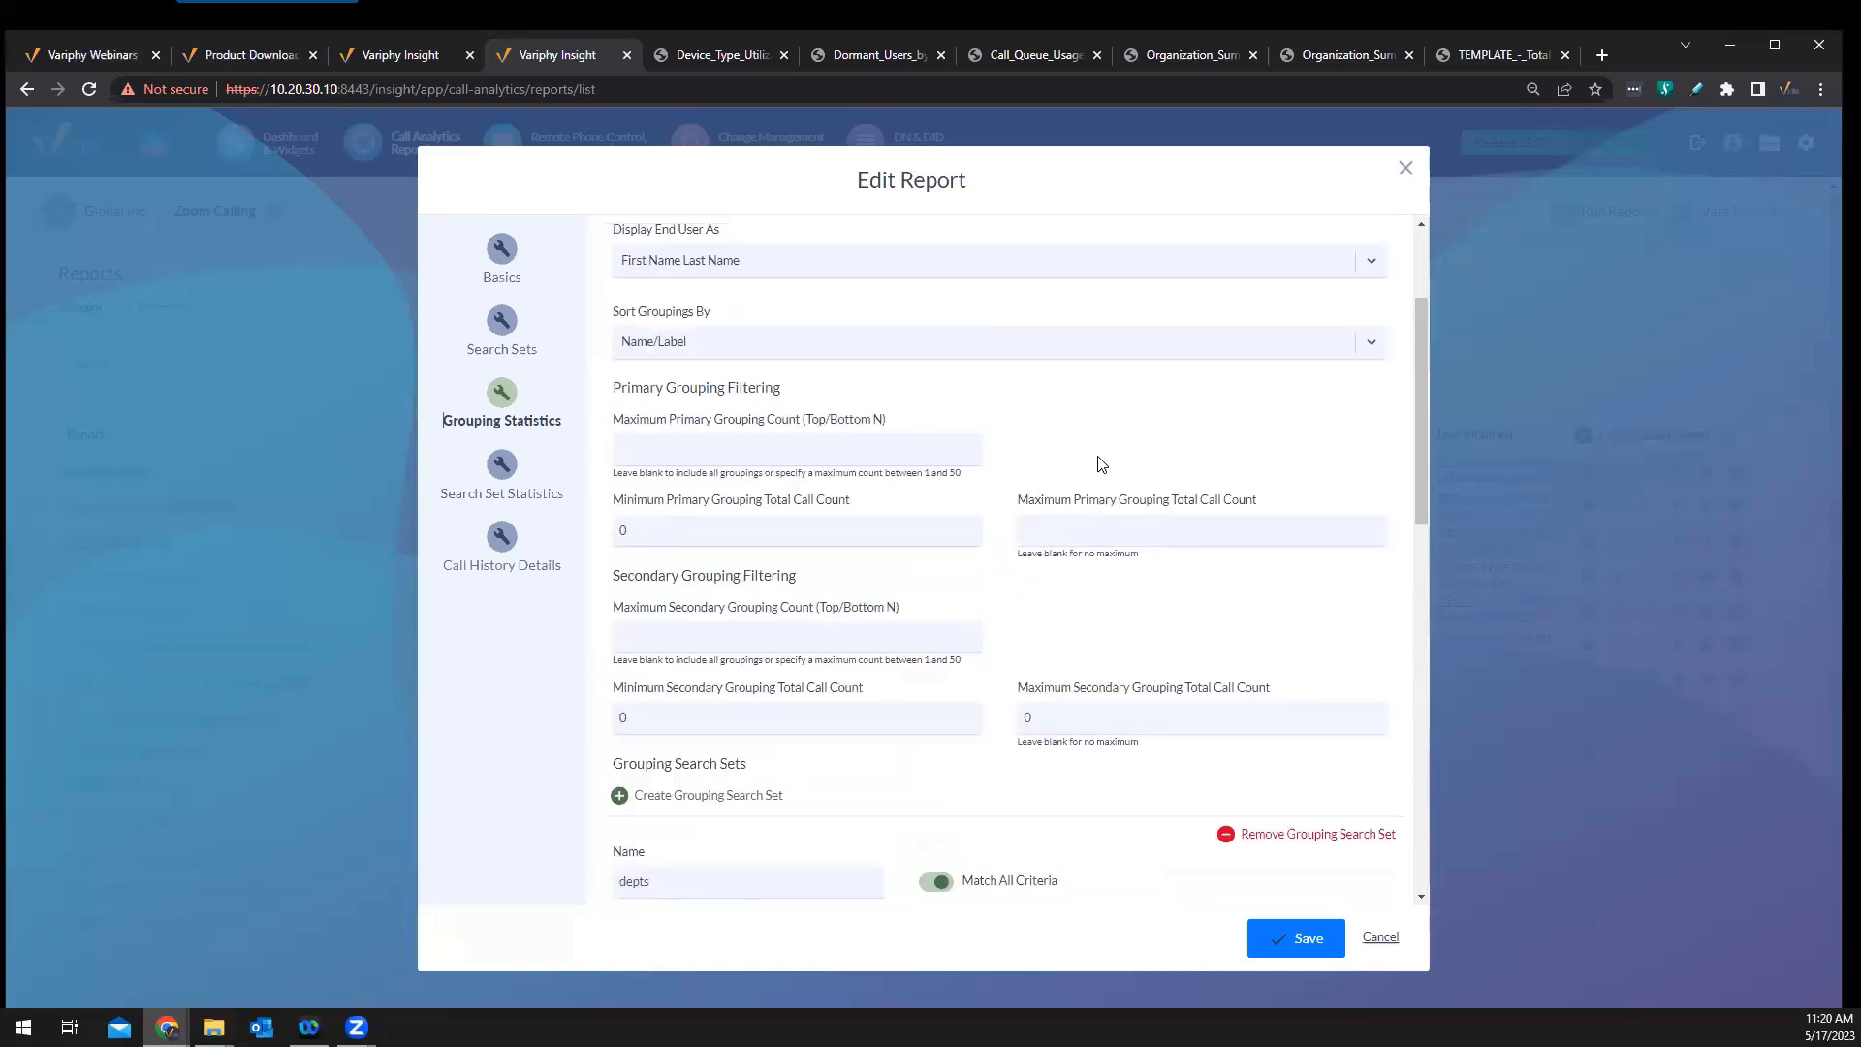
pyautogui.scroll(1, 1102, 462)
pyautogui.scroll(-4, 1105, 460)
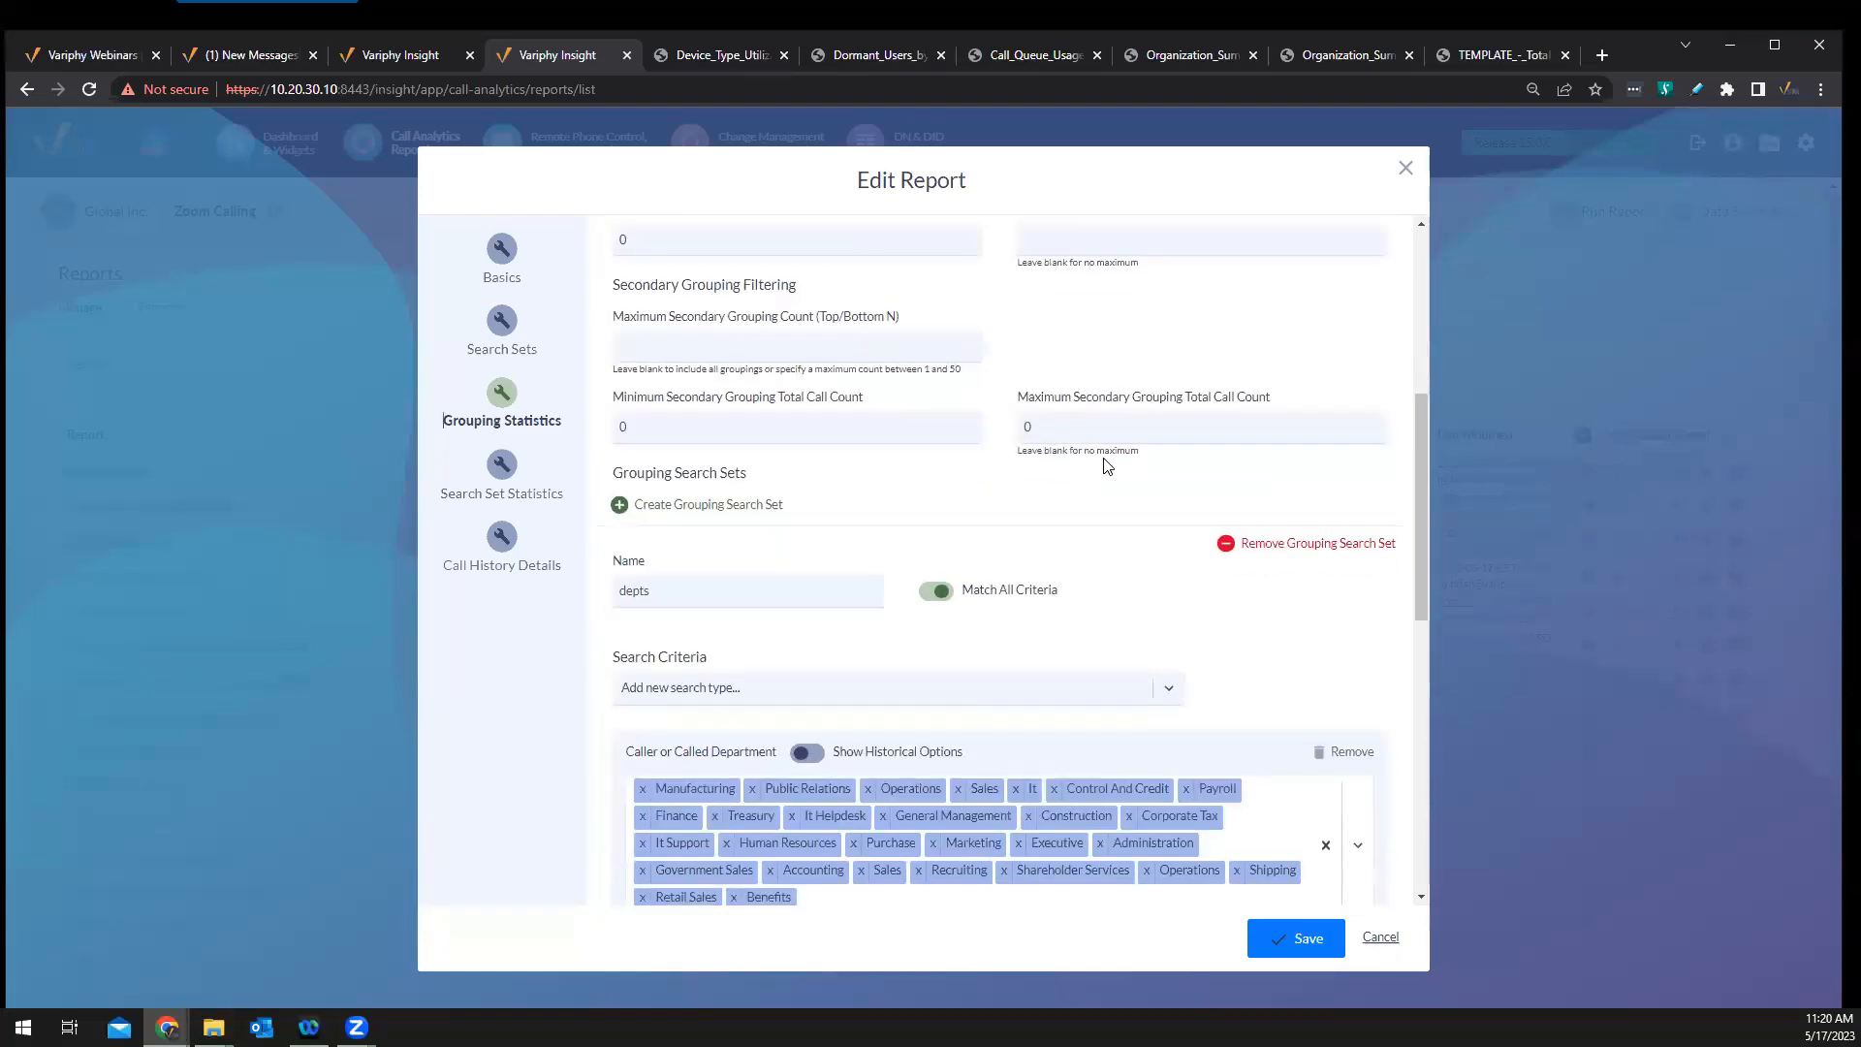
pyautogui.scroll(-5, 1131, 432)
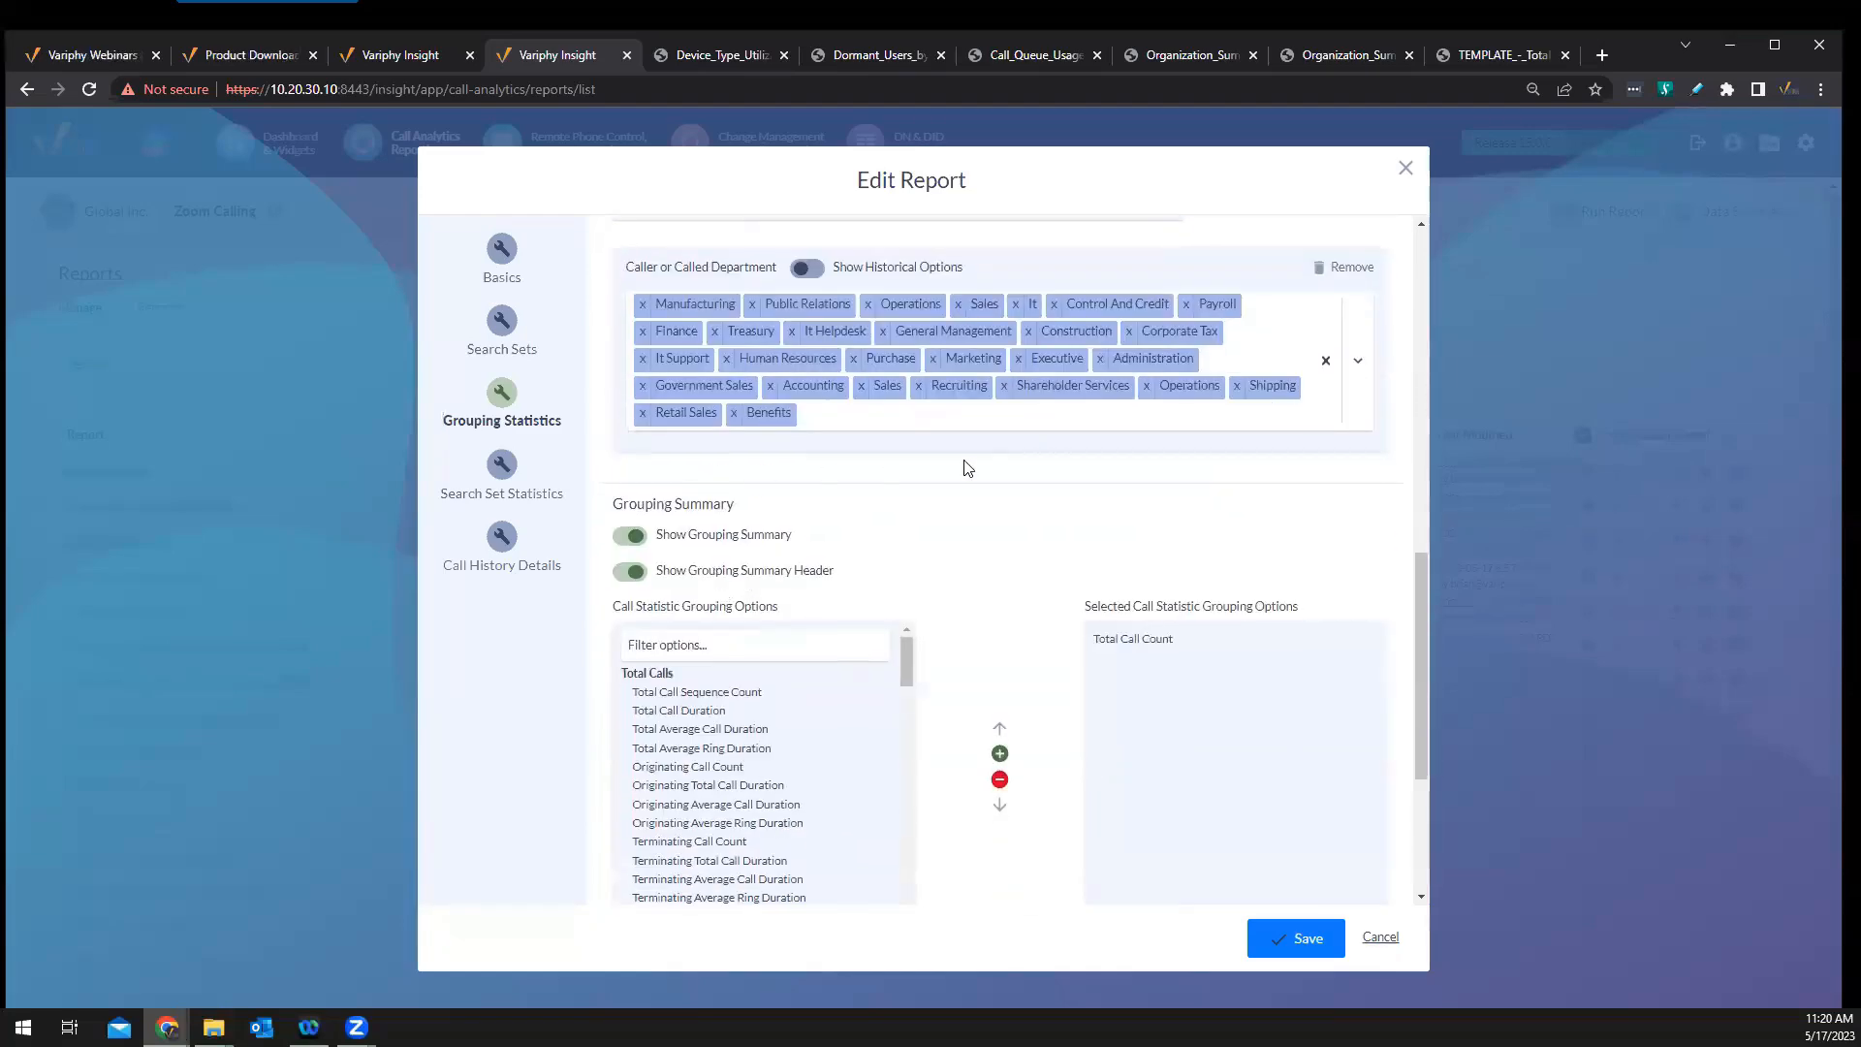
# Review the depts search set's department criteria and the secondary grouping call count limits again, and move the browser window slightly down
pyautogui.scroll(3, 965, 470)
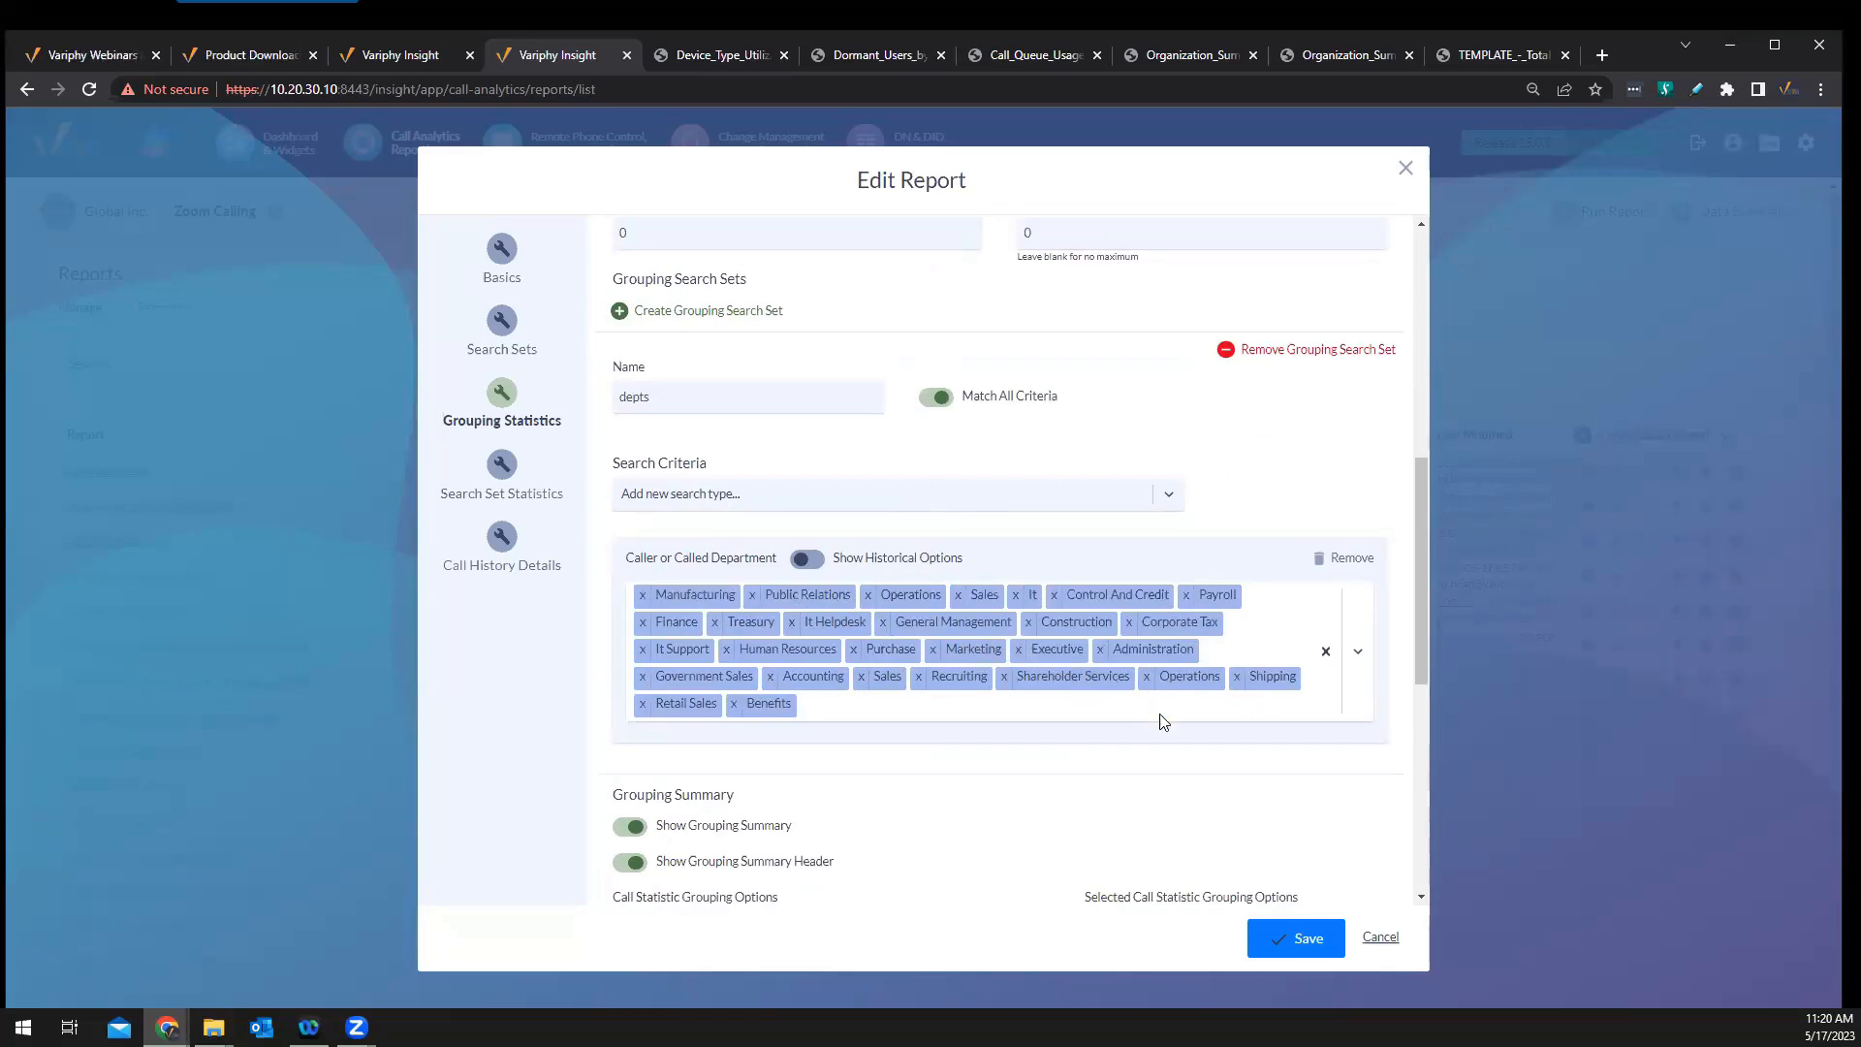
pyautogui.scroll(-3, 1154, 712)
pyautogui.scroll(4, 1162, 713)
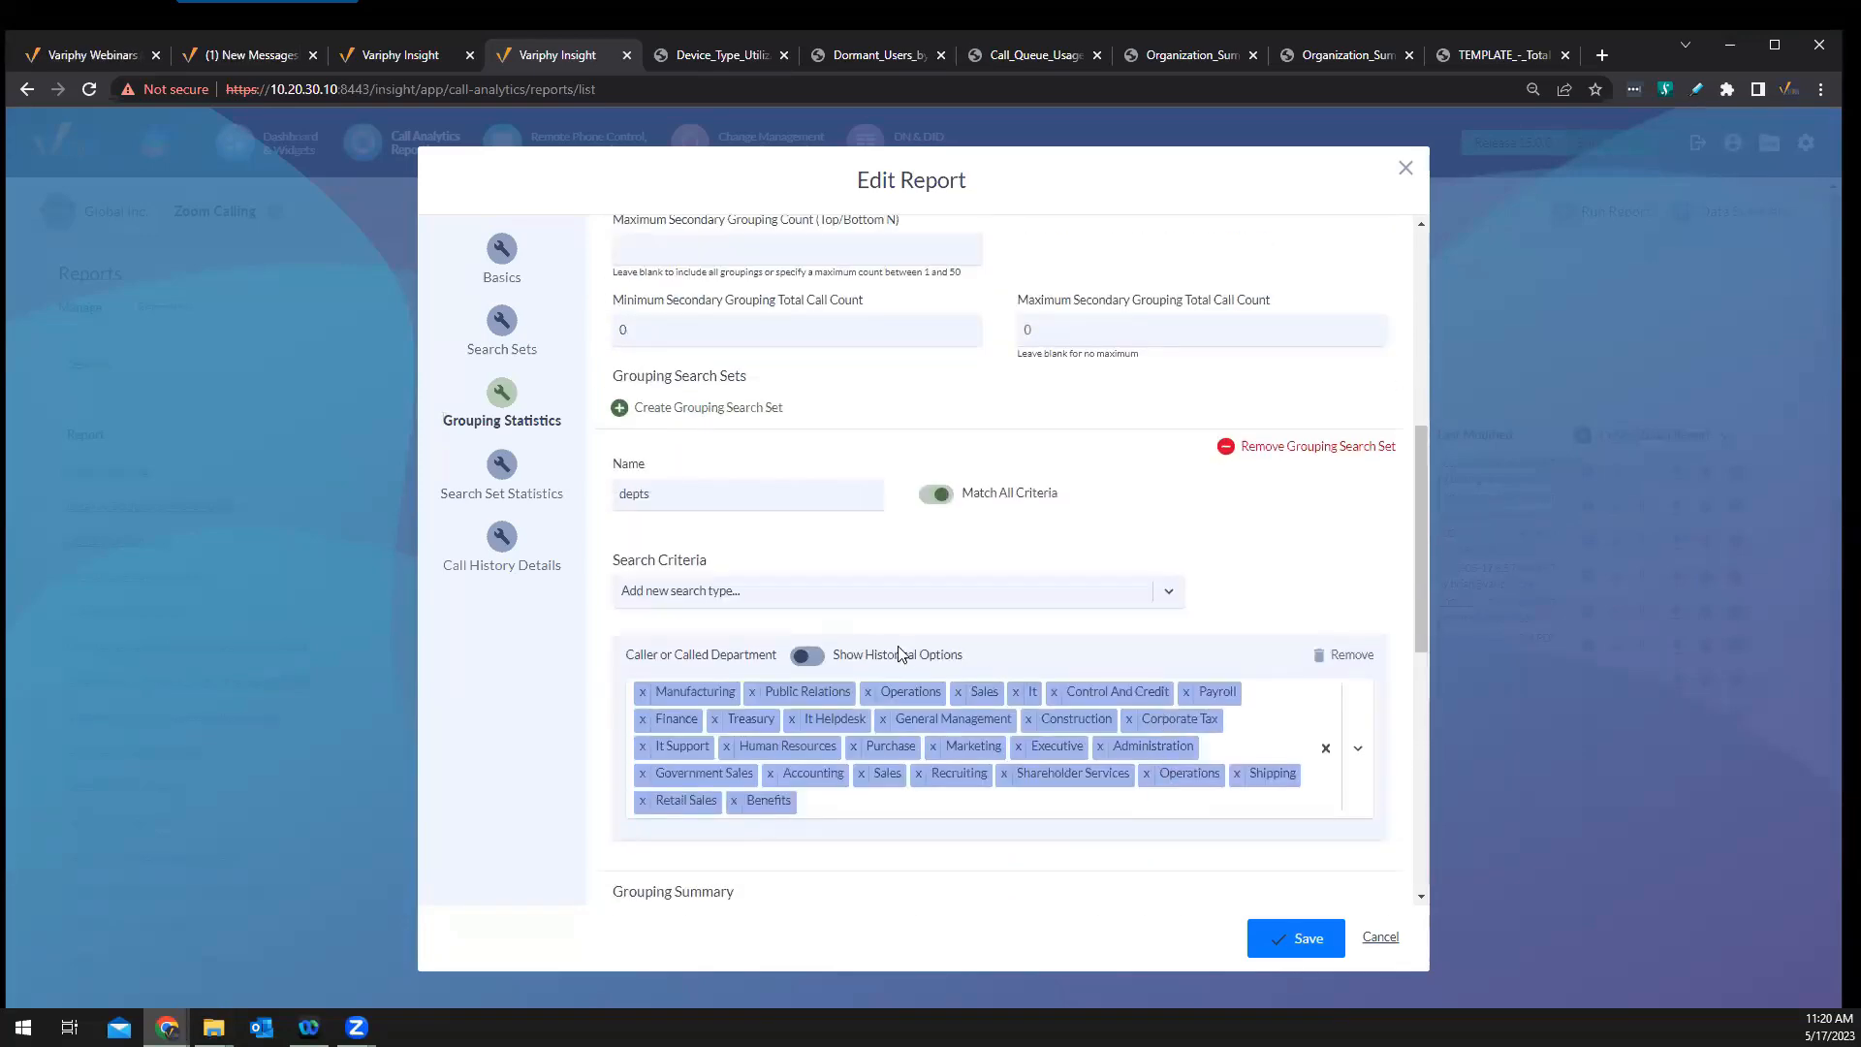
pyautogui.scroll(4, 931, 630)
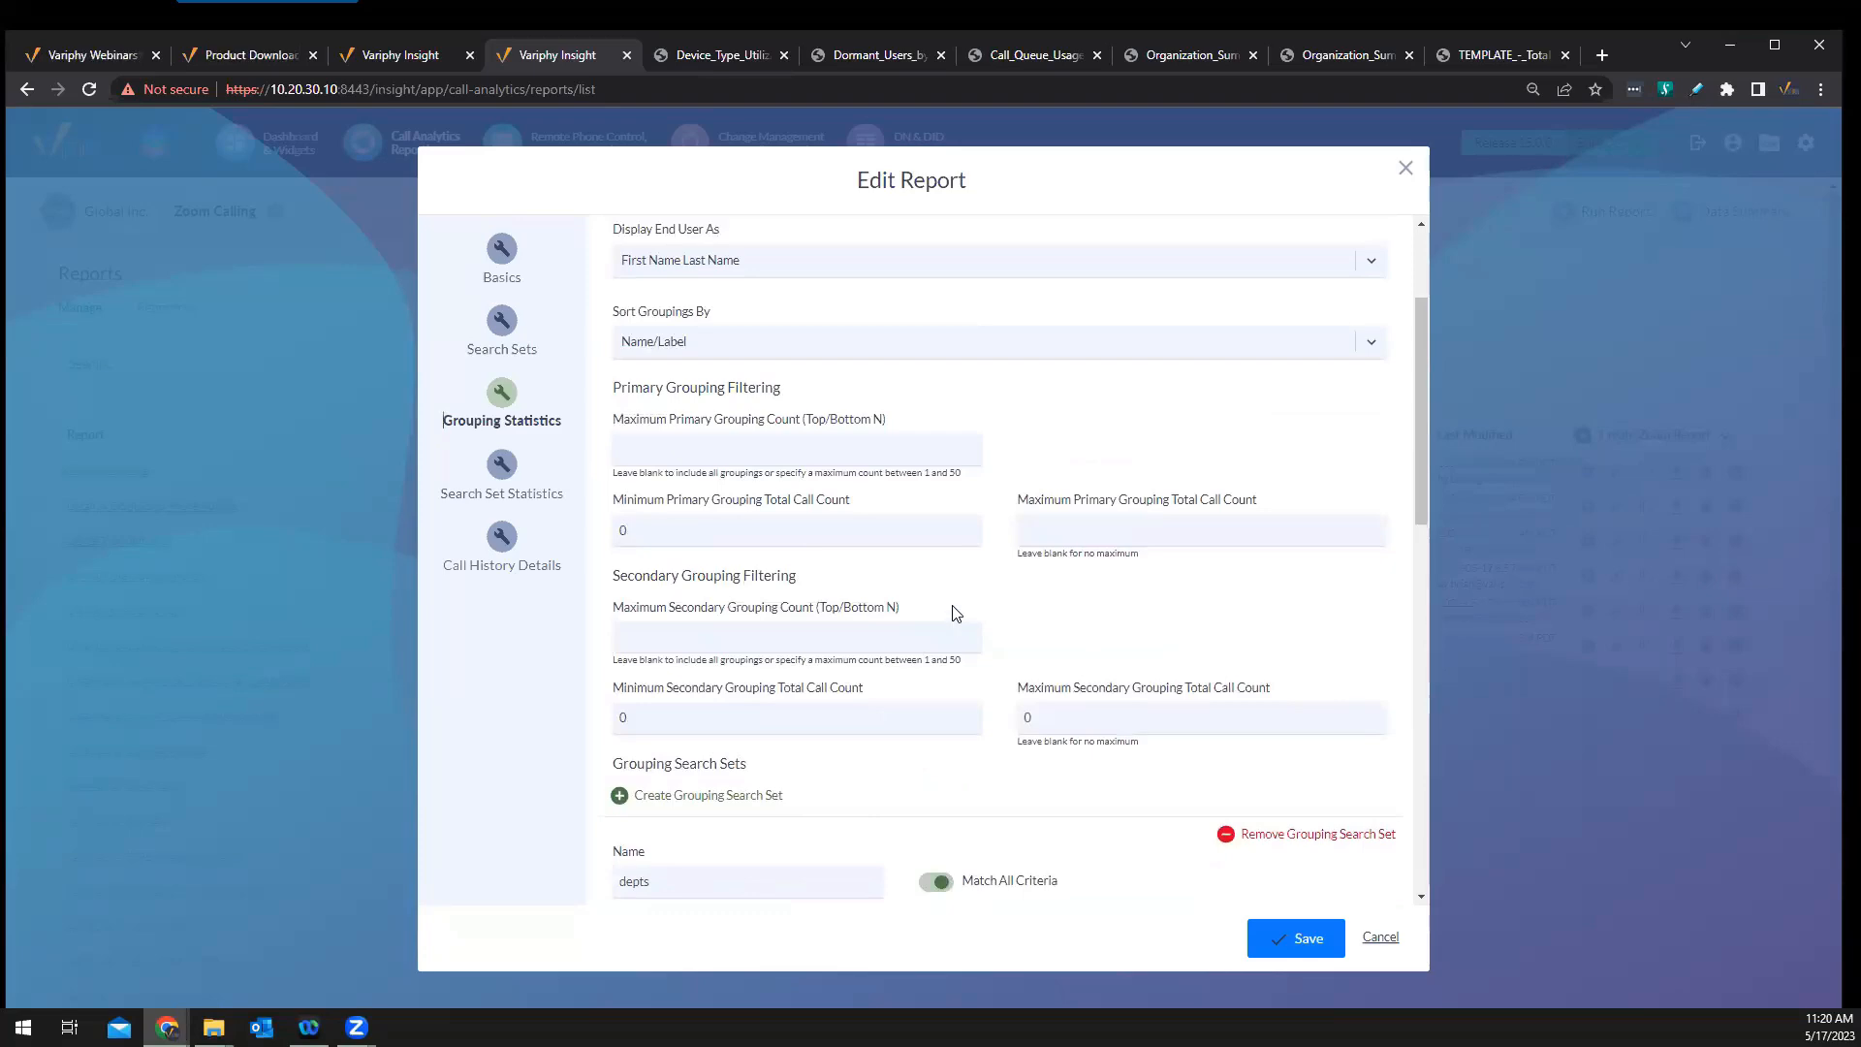
pyautogui.scroll(2, 953, 612)
pyautogui.scroll(-6, 931, 640)
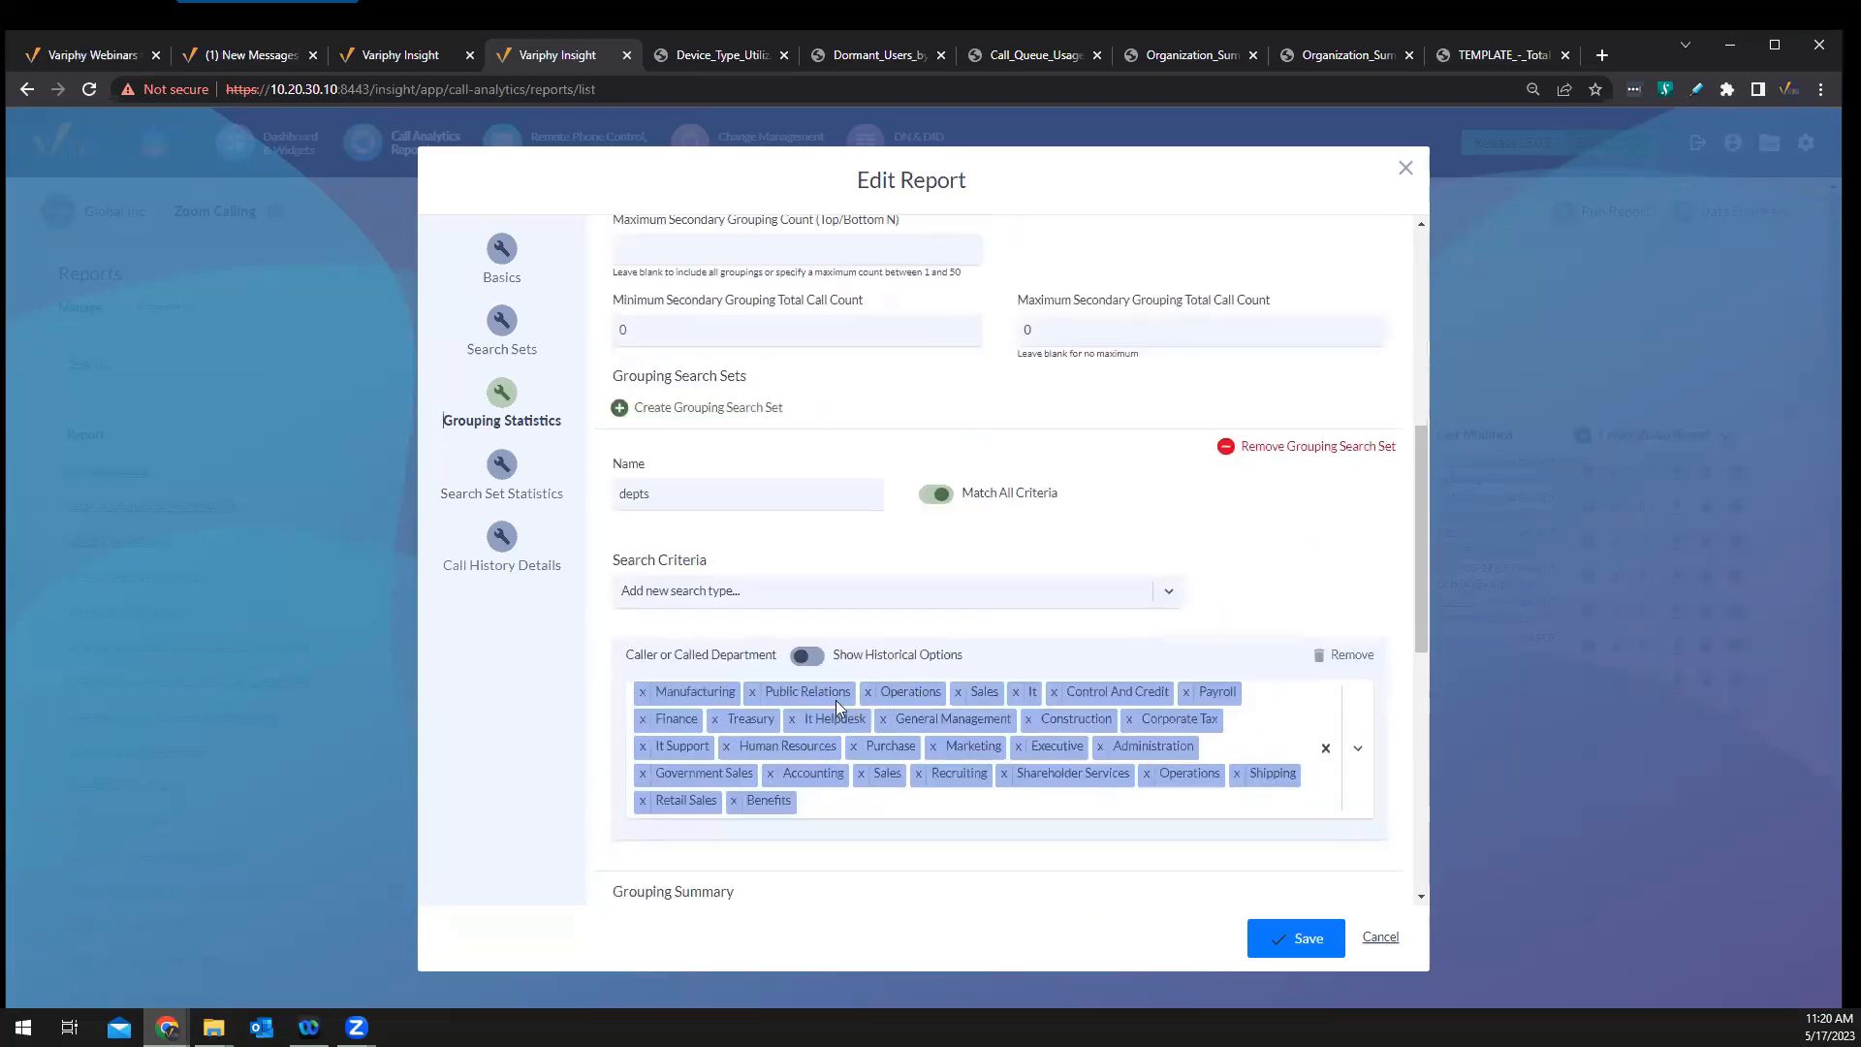
pyautogui.scroll(4, 955, 441)
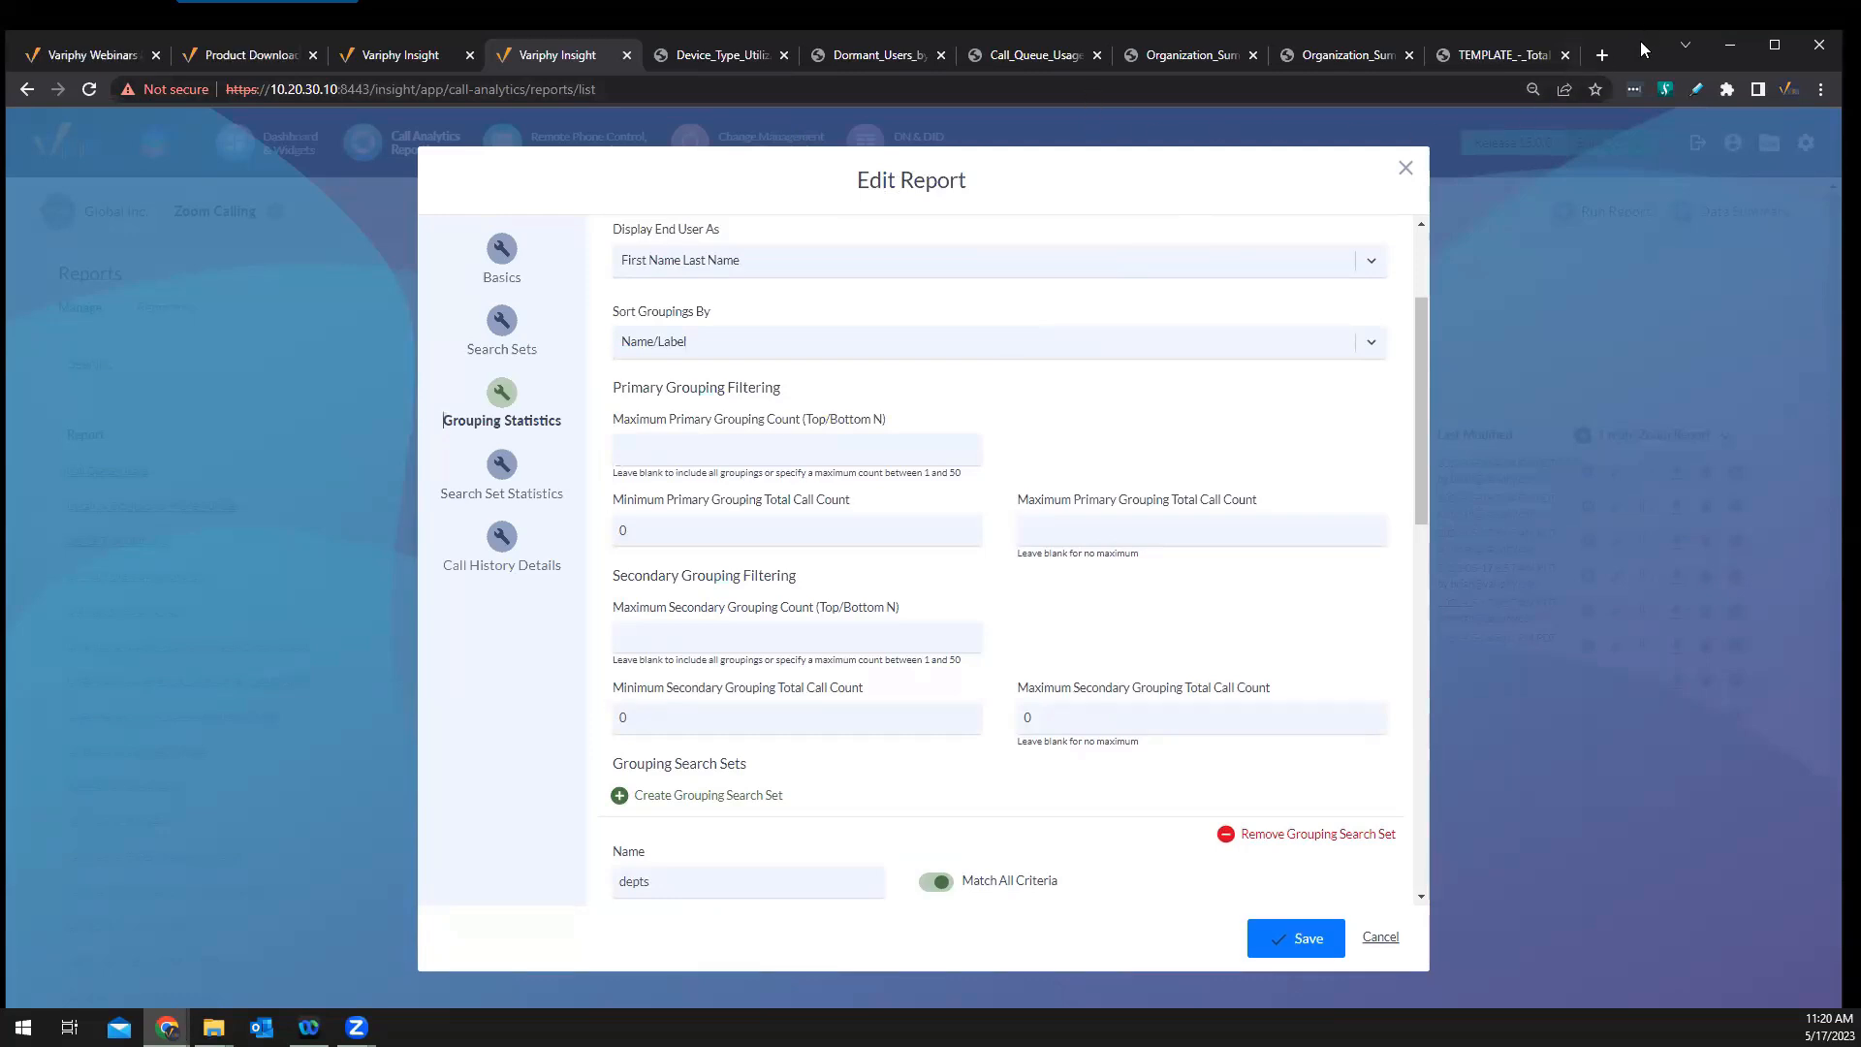
pyautogui.moveTo(1640, 41); pyautogui.dragTo(1640, 84)
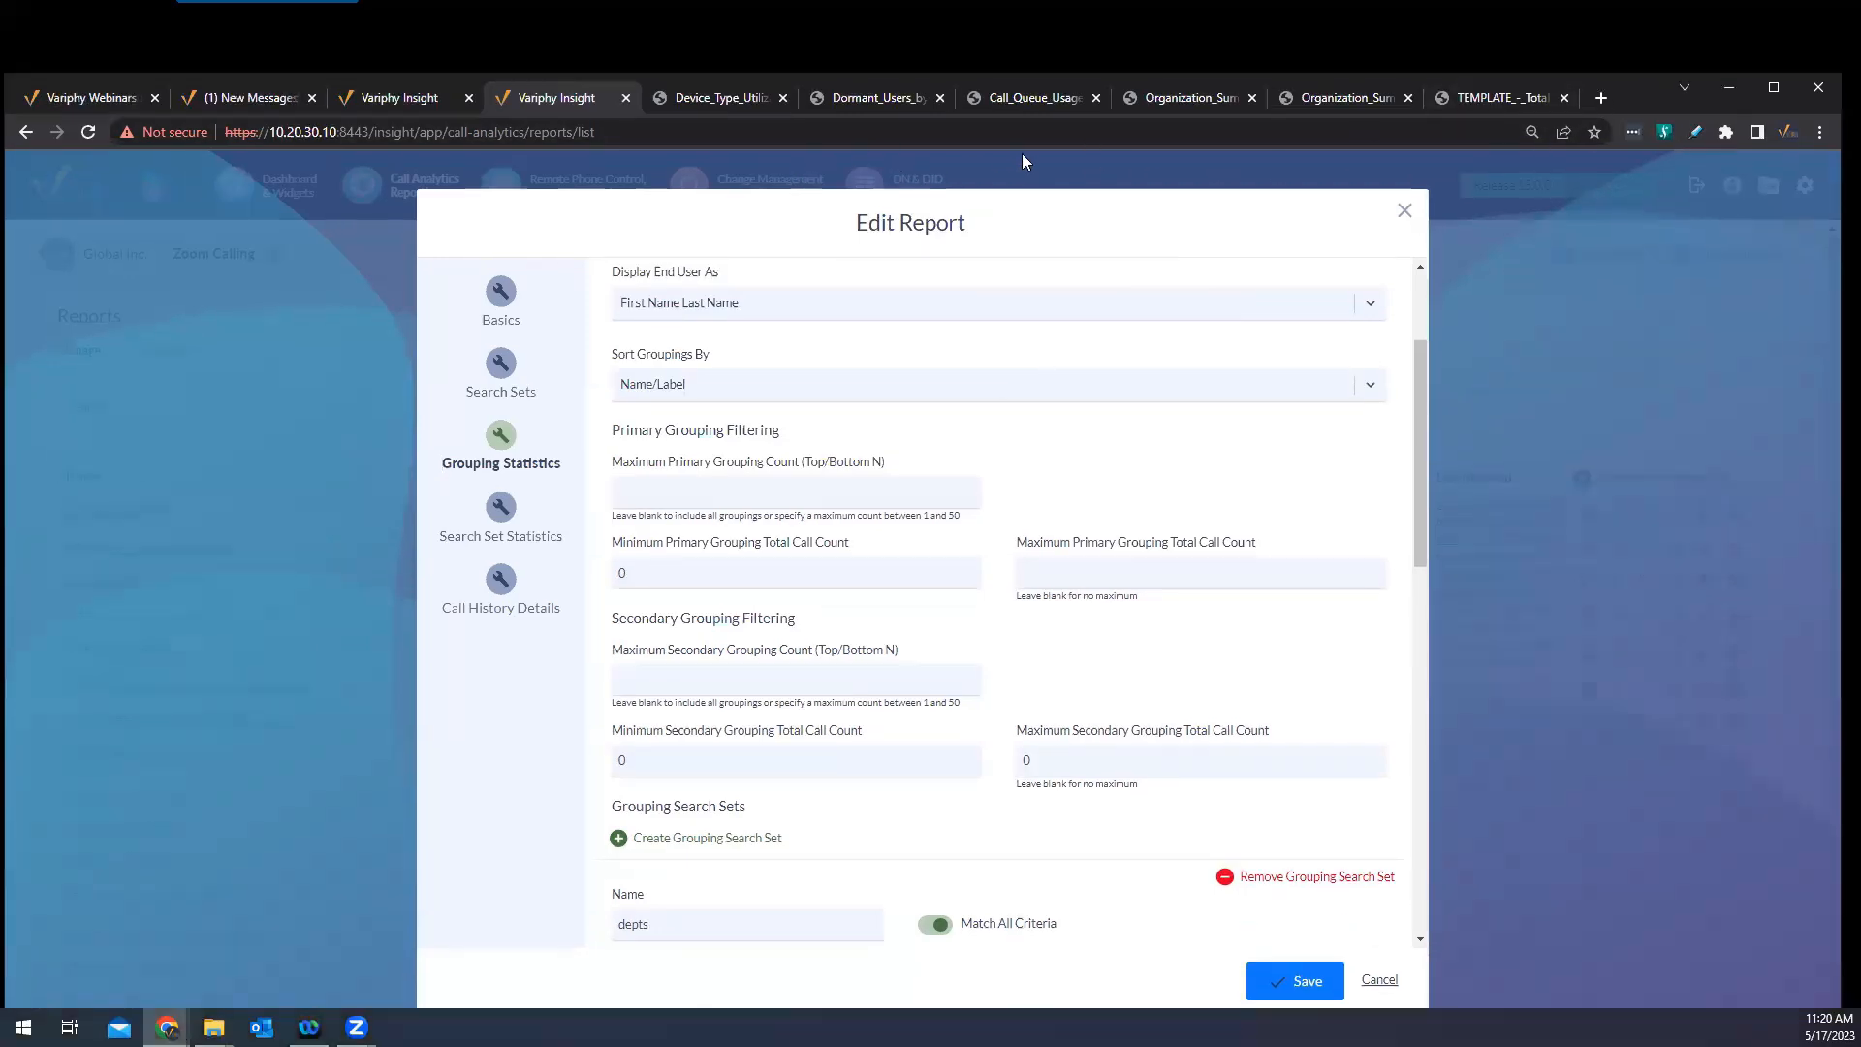
# Check the Dormant Users report's basics, and examine the Device Type Utilization HTML report's device summary table and per-device call volume charts
pyautogui.click(501, 293)
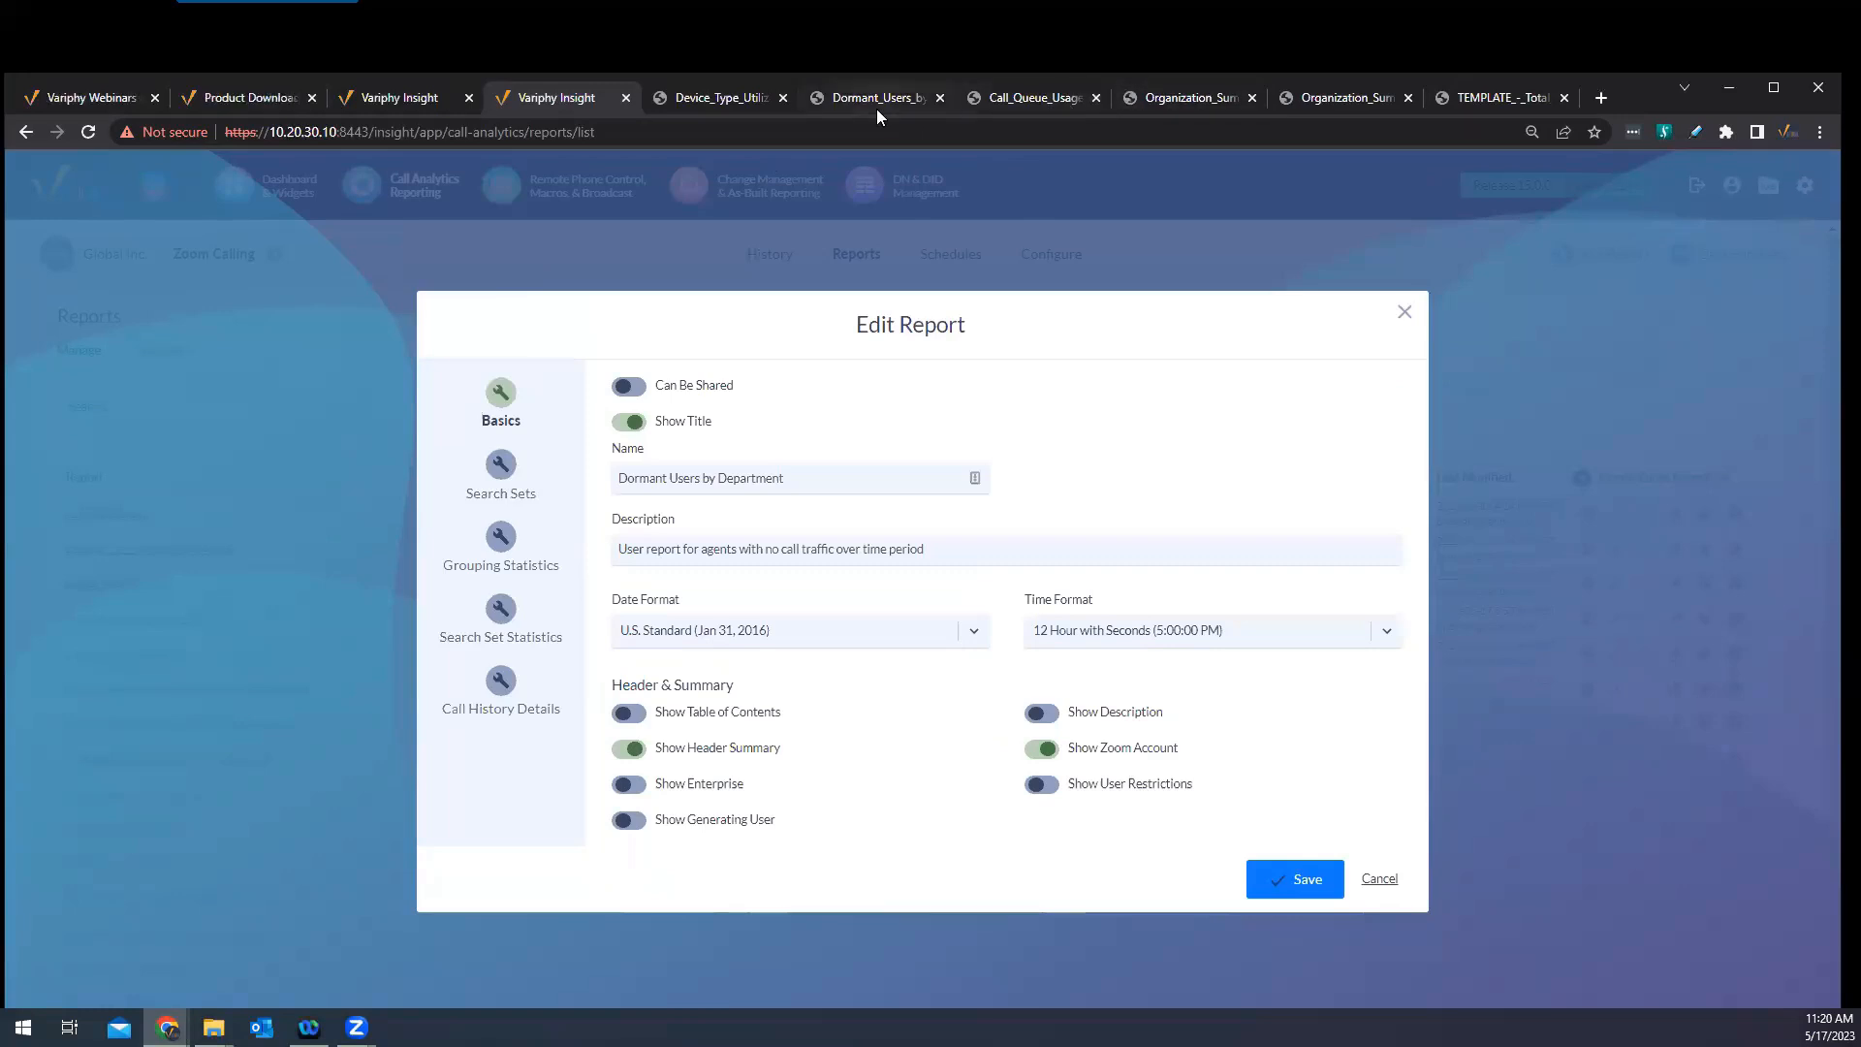
pyautogui.click(741, 106)
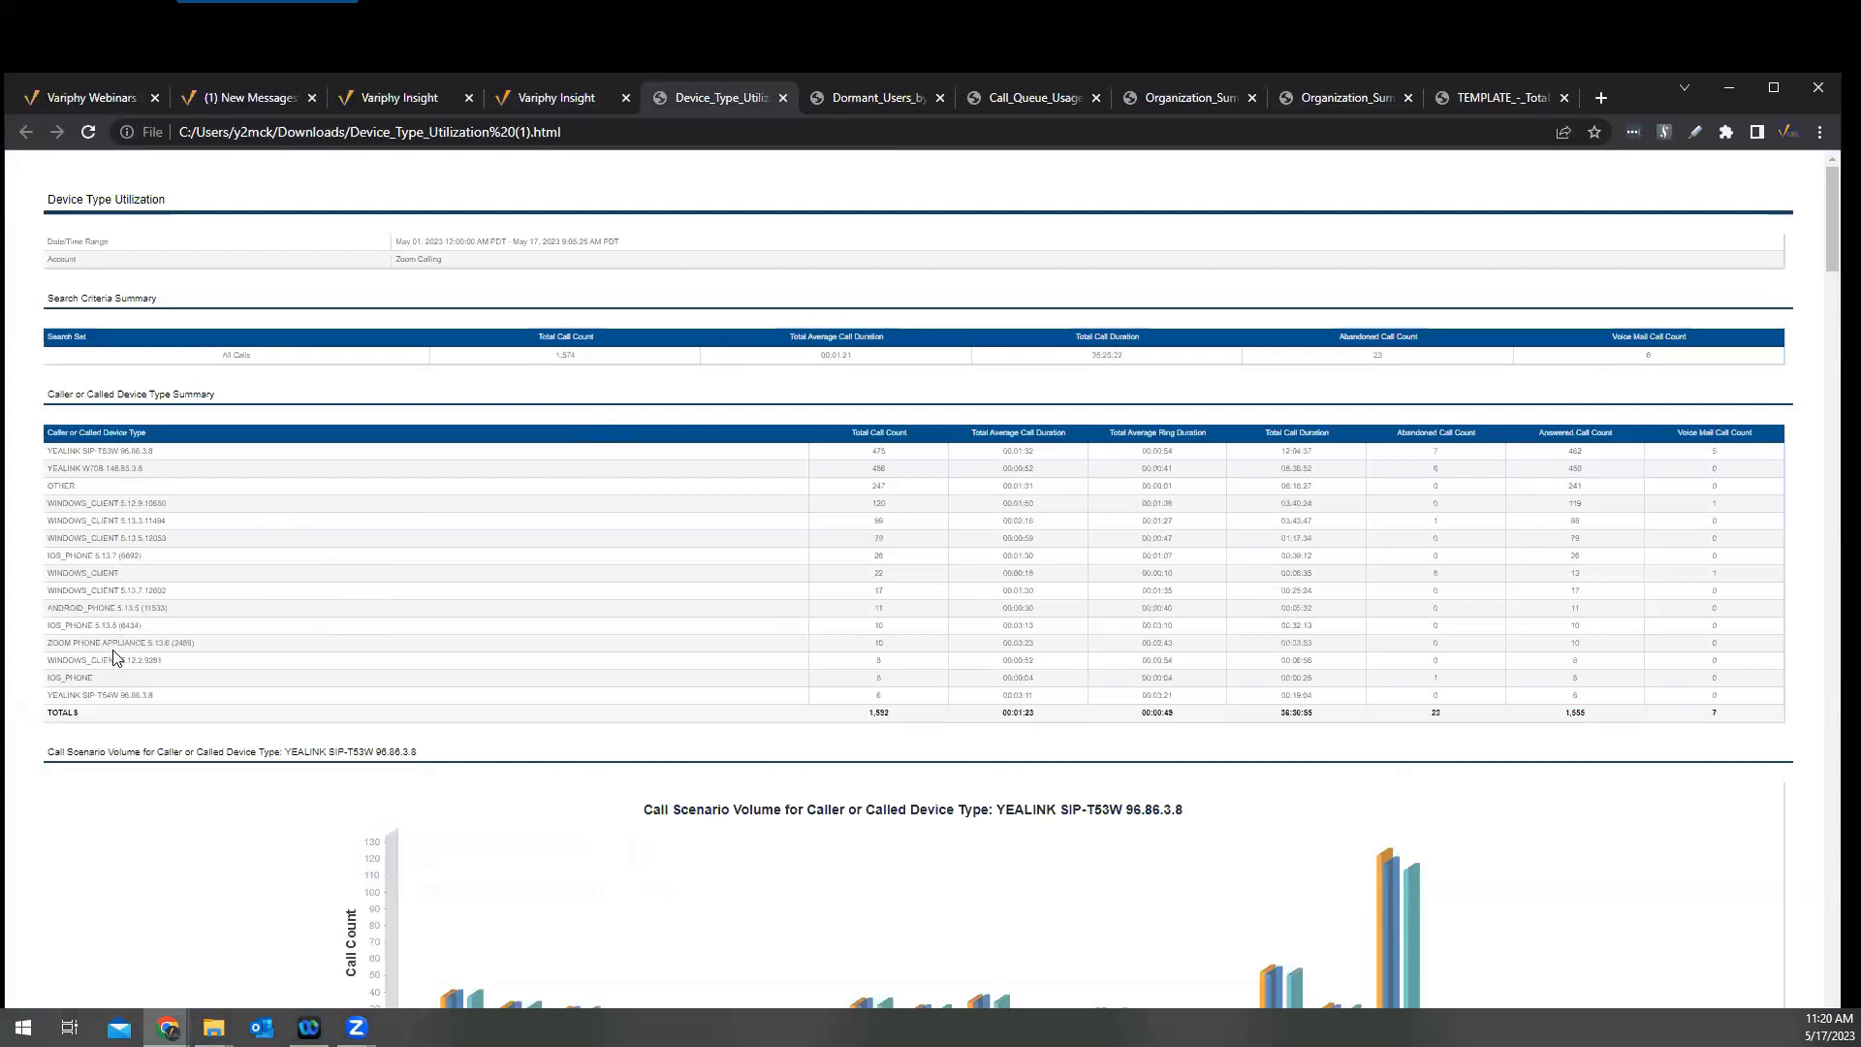
pyautogui.moveTo(48, 447); pyautogui.dragTo(39, 490)
pyautogui.click(90, 491)
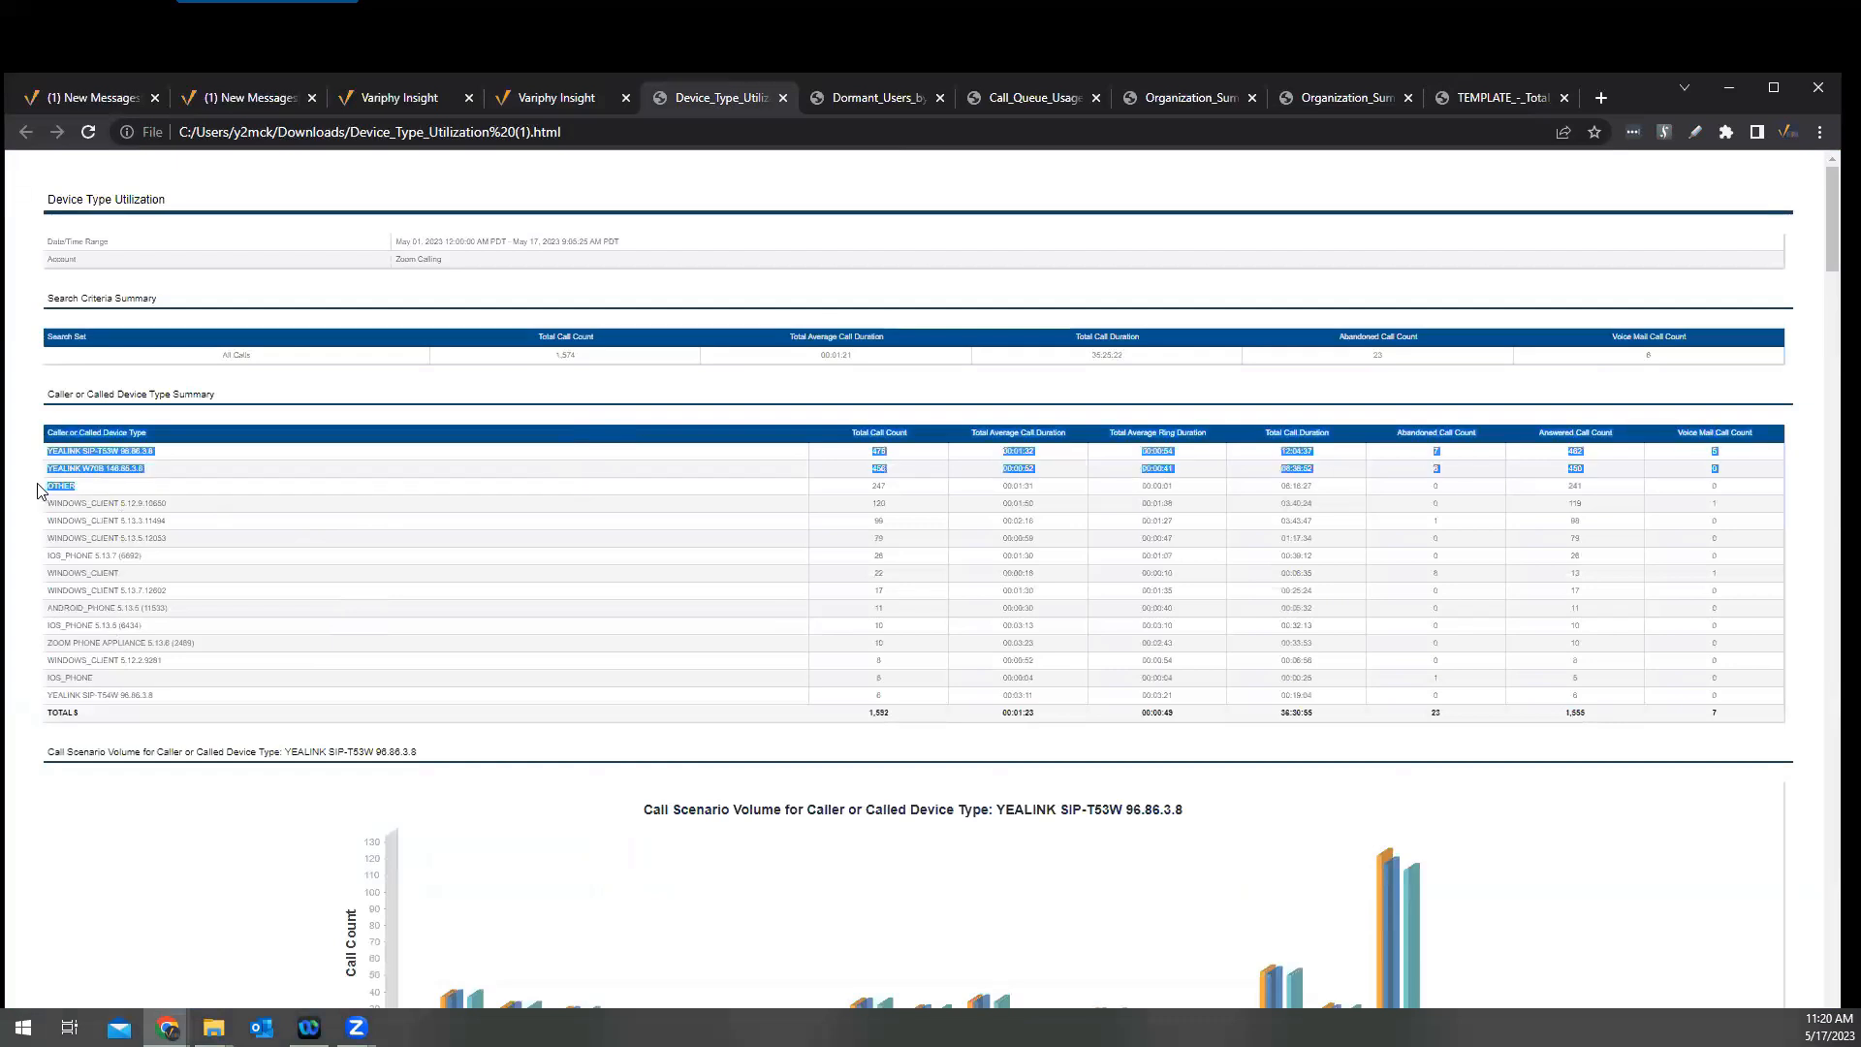
pyautogui.click(85, 485)
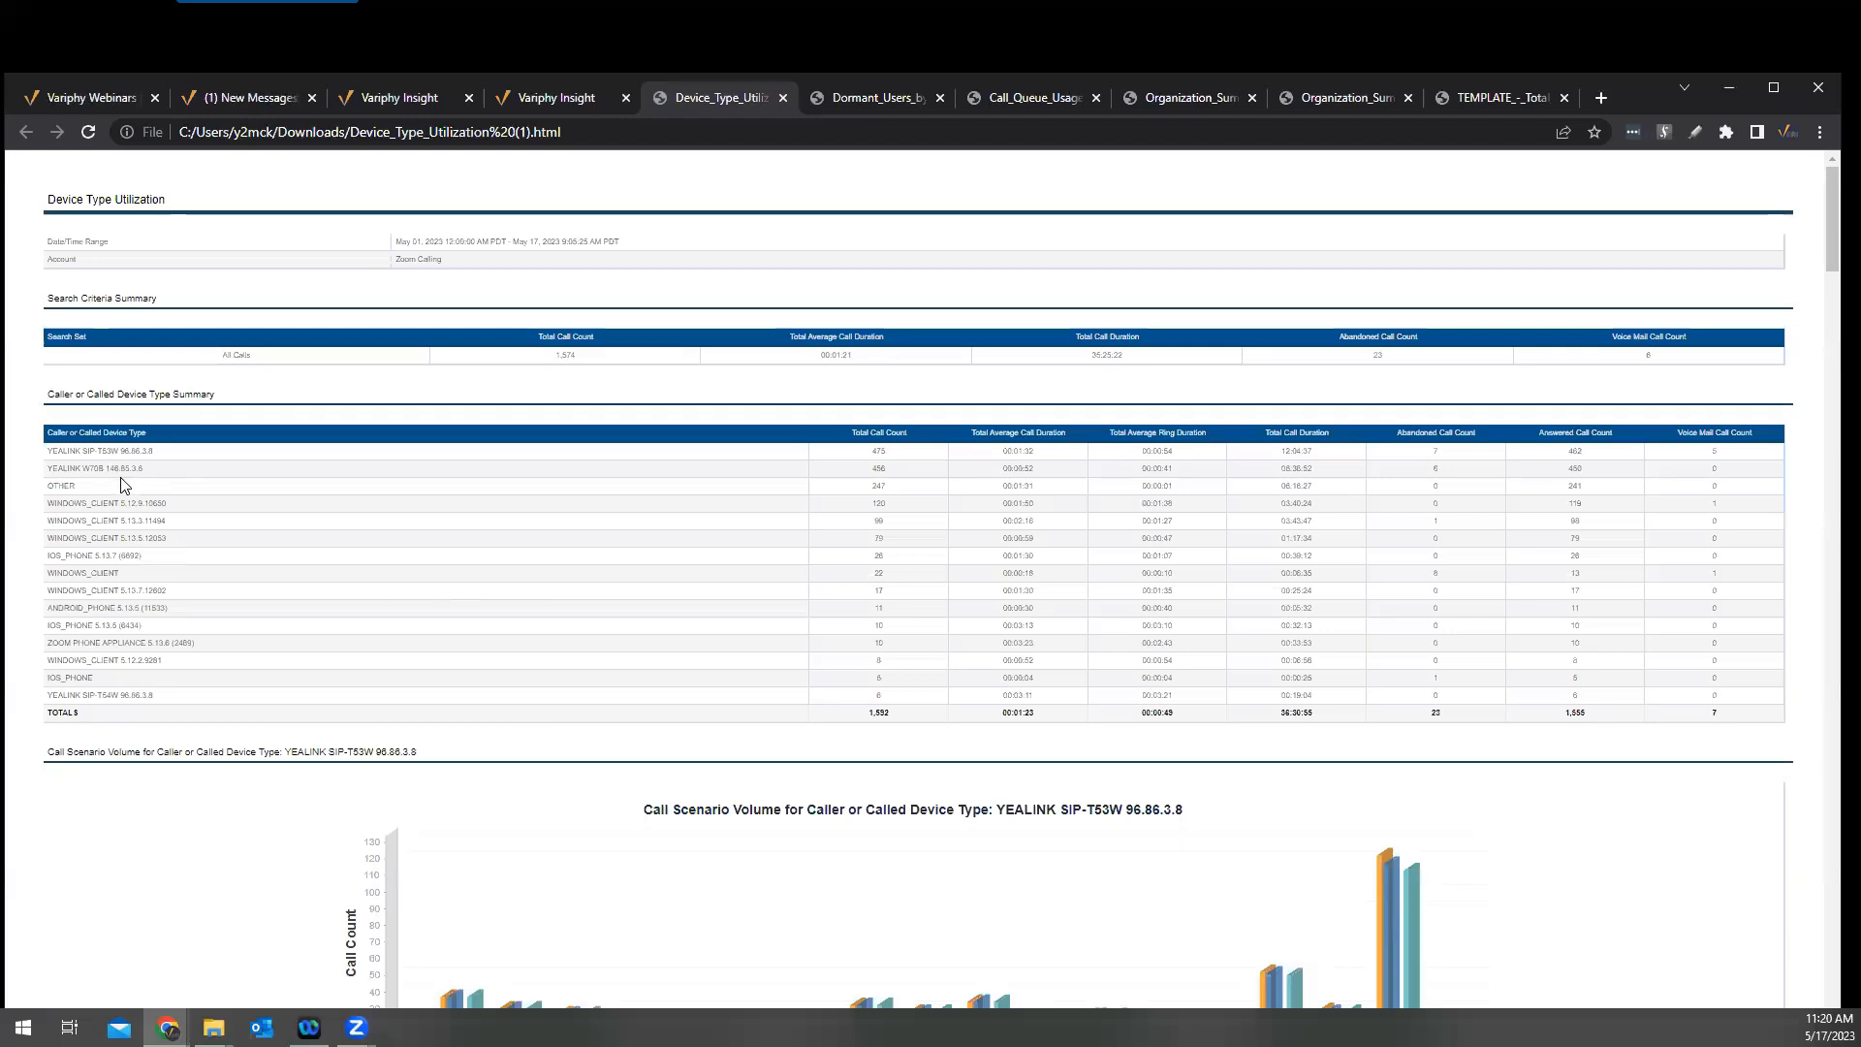
pyautogui.scroll(-2, 484, 650)
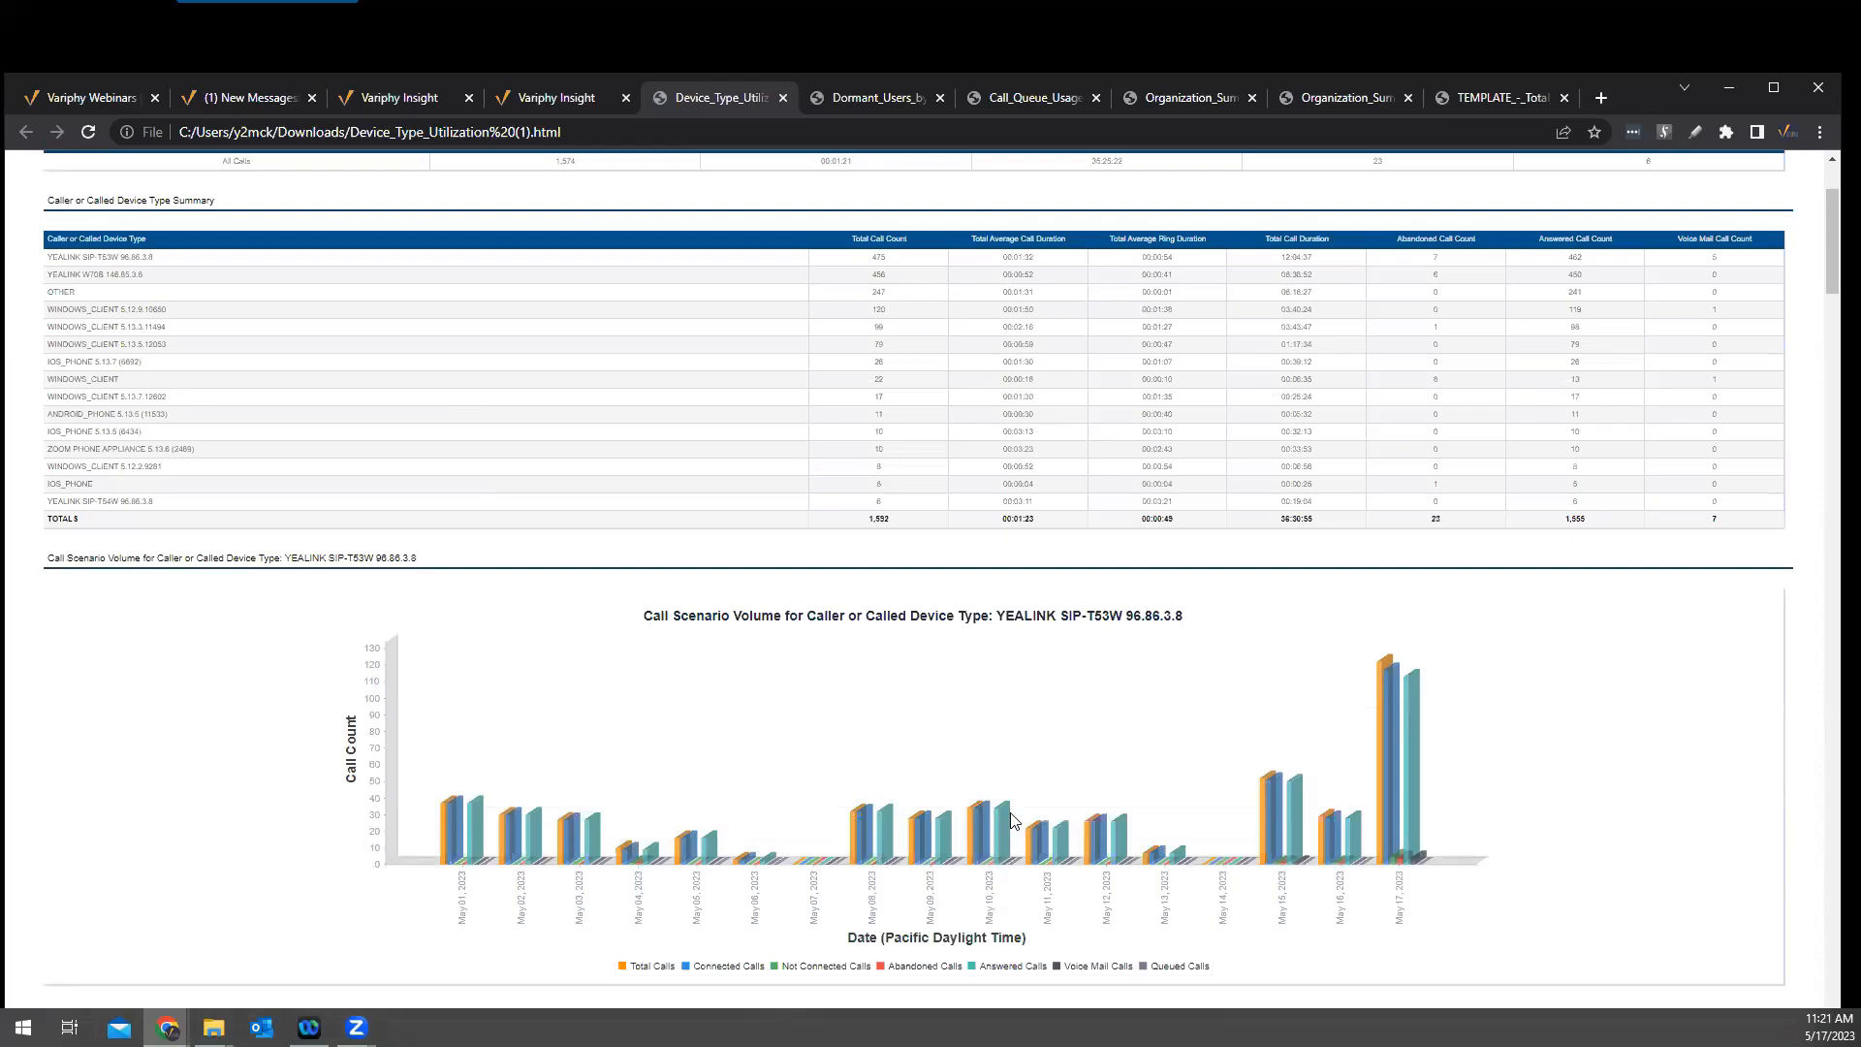
pyautogui.scroll(-3, 1066, 853)
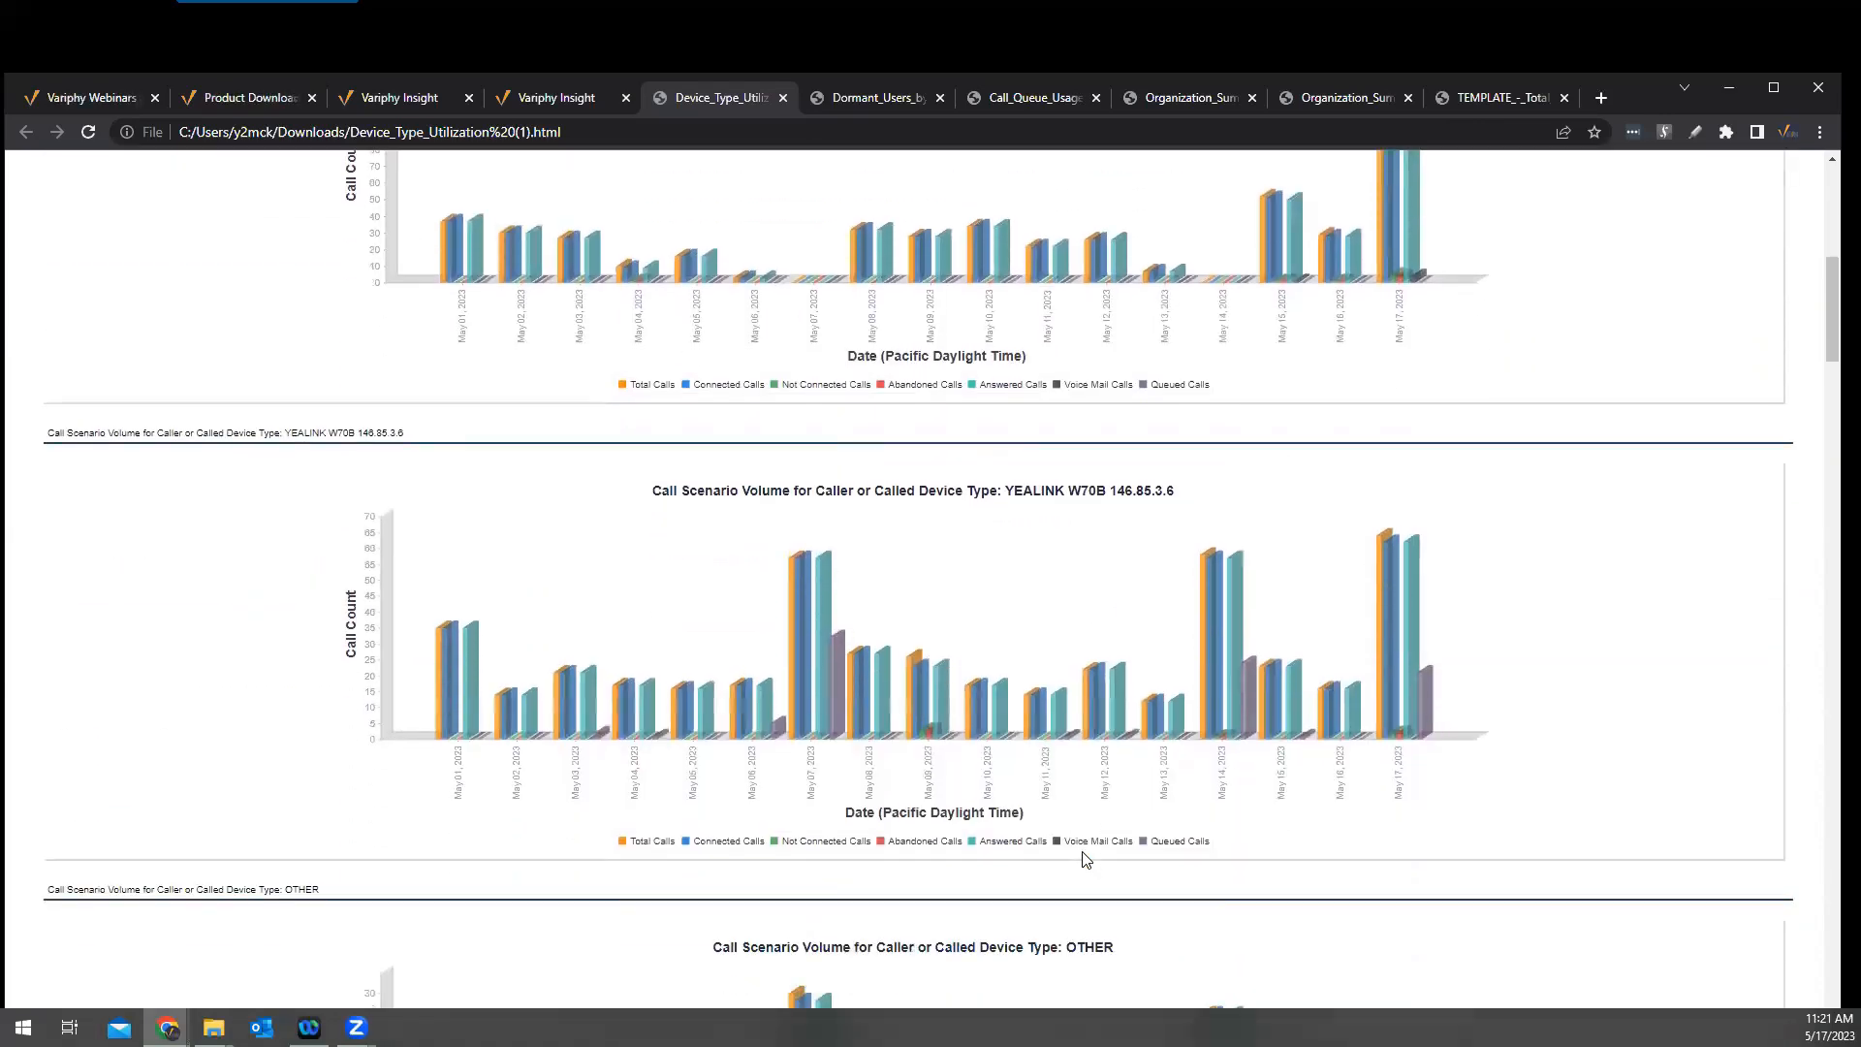
pyautogui.scroll(8, 1076, 839)
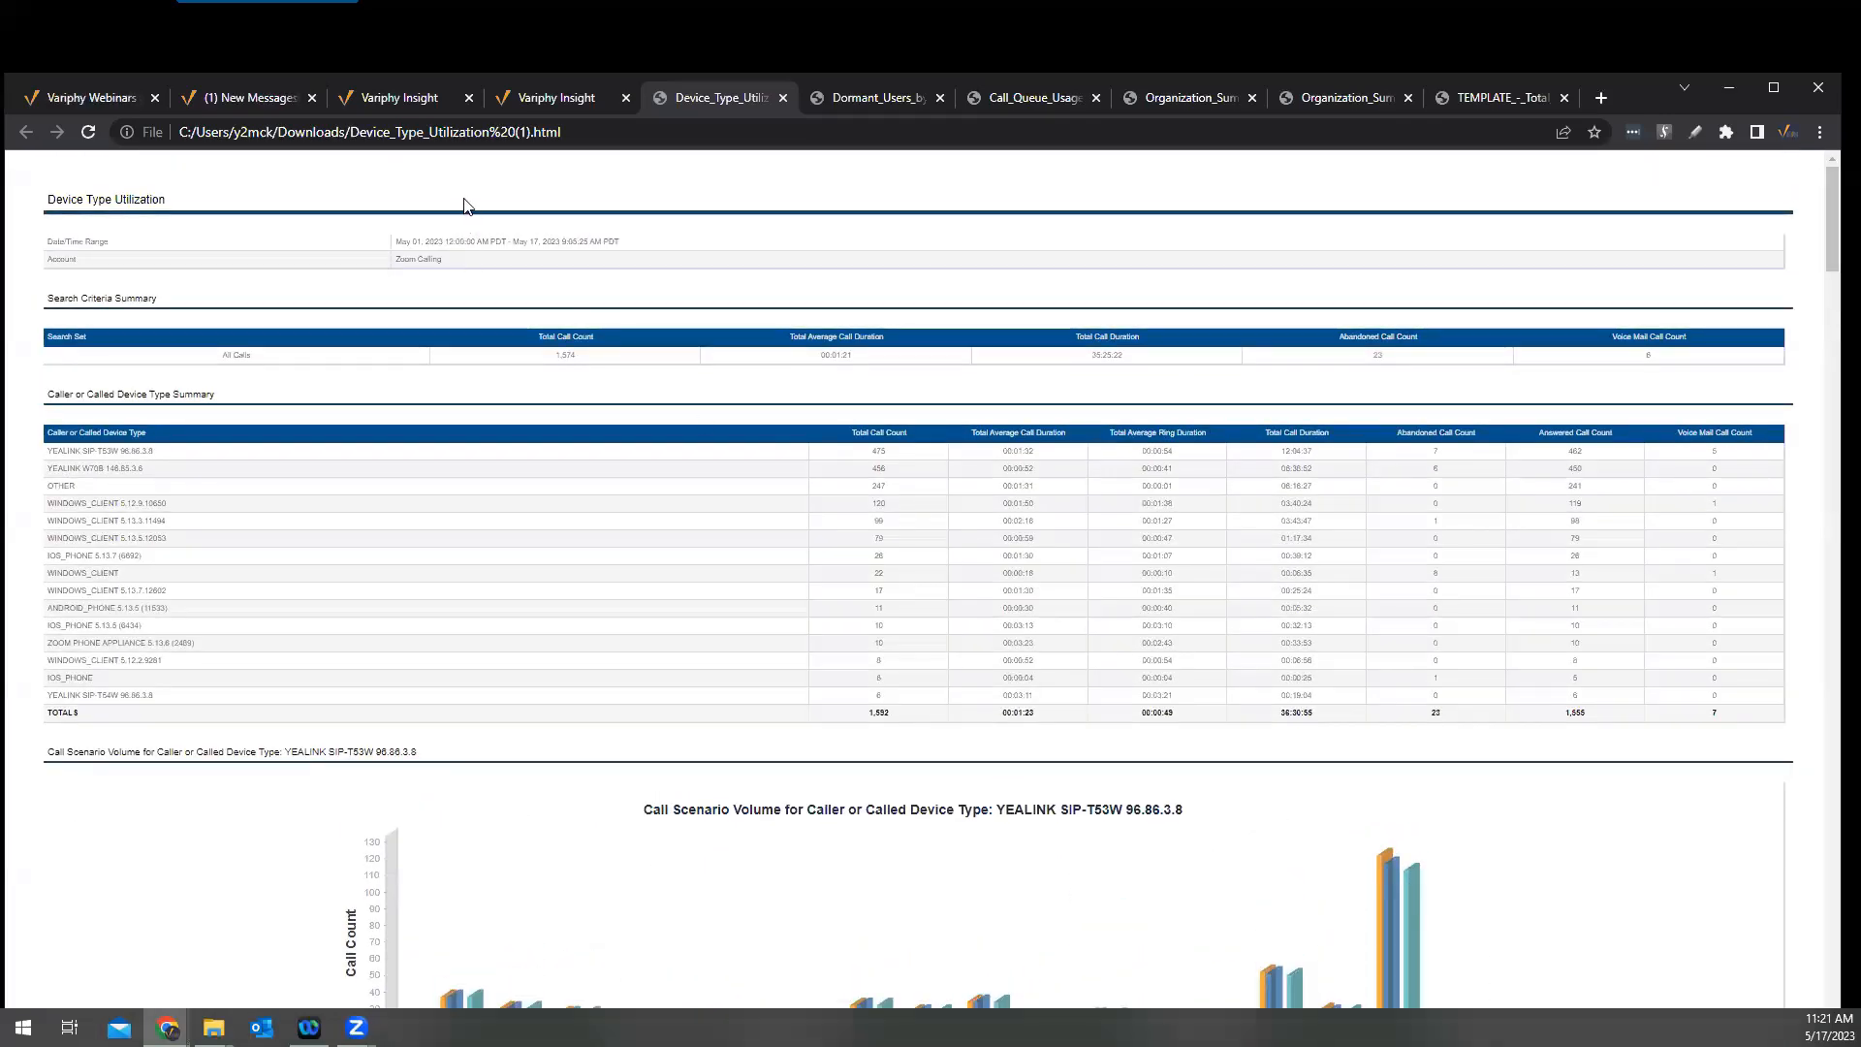
# Close the Dormant Users report editor in Variphy Insight and open the Device Type Utilization report's grouping statistics
pyautogui.click(554, 98)
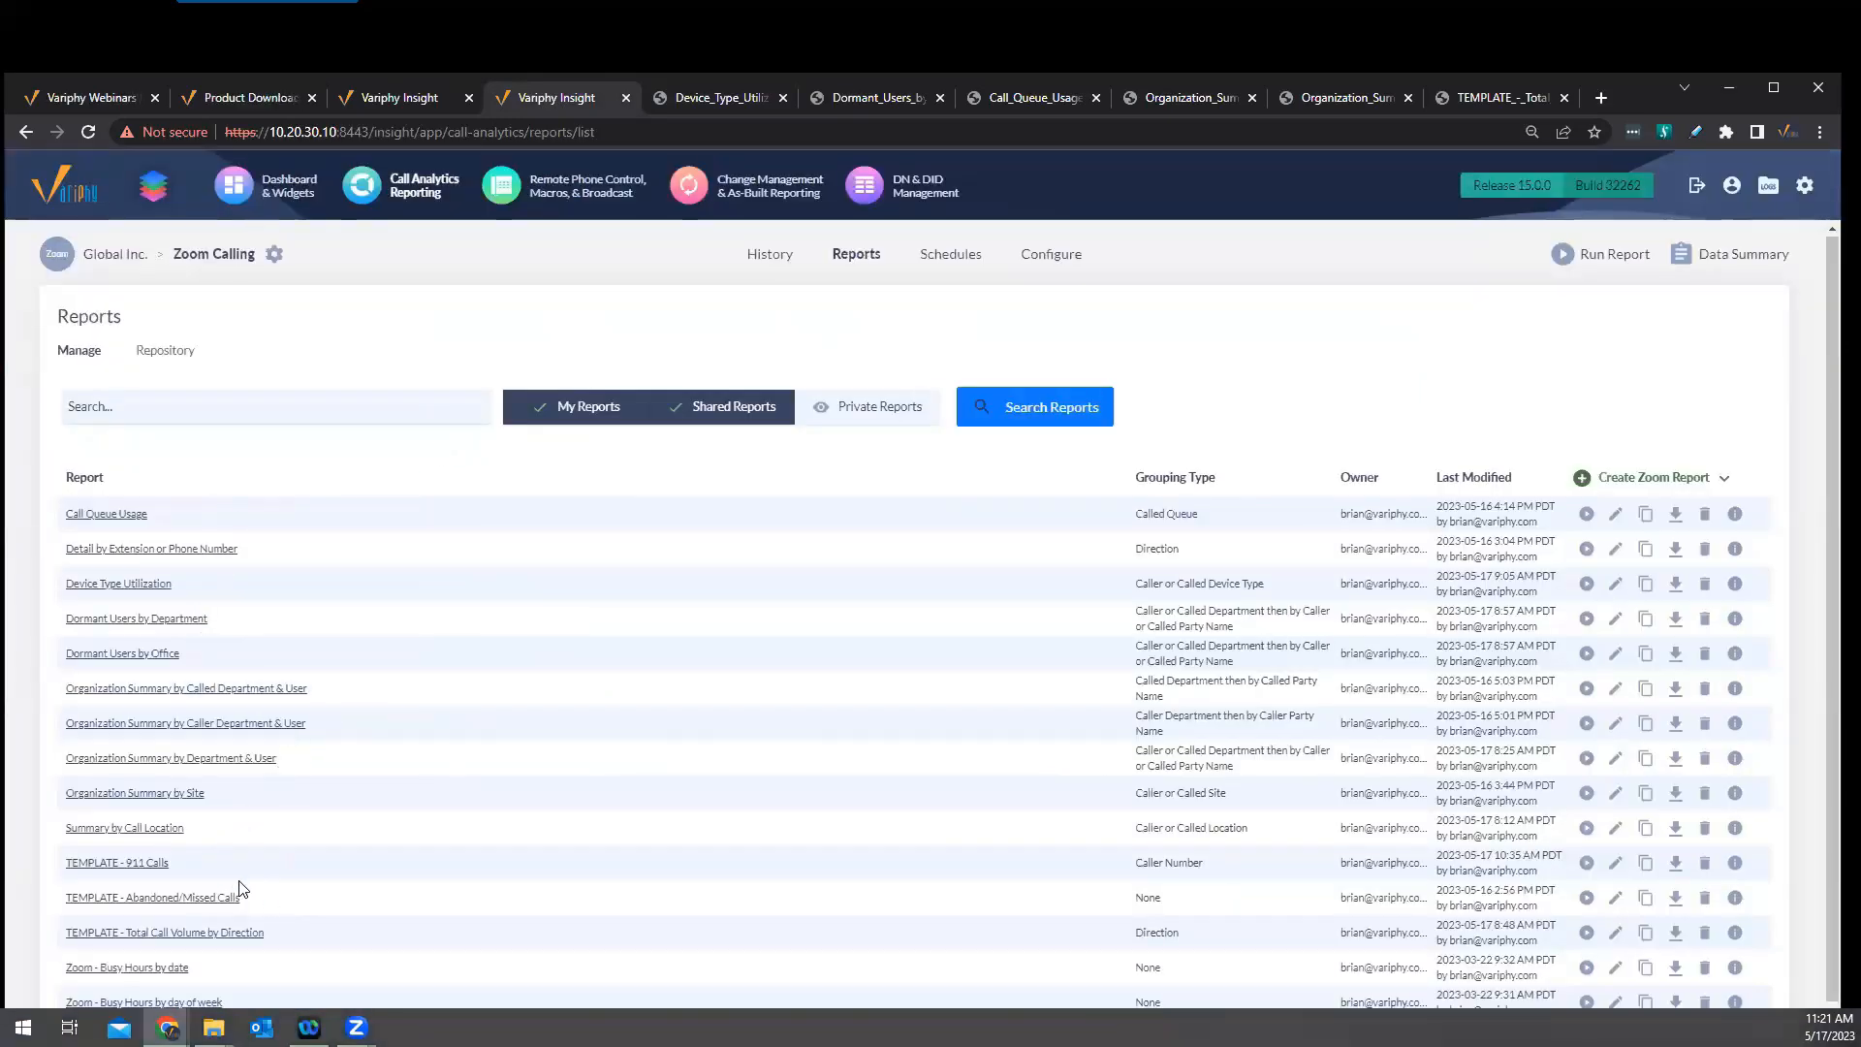
pyautogui.scroll(-1, 307, 902)
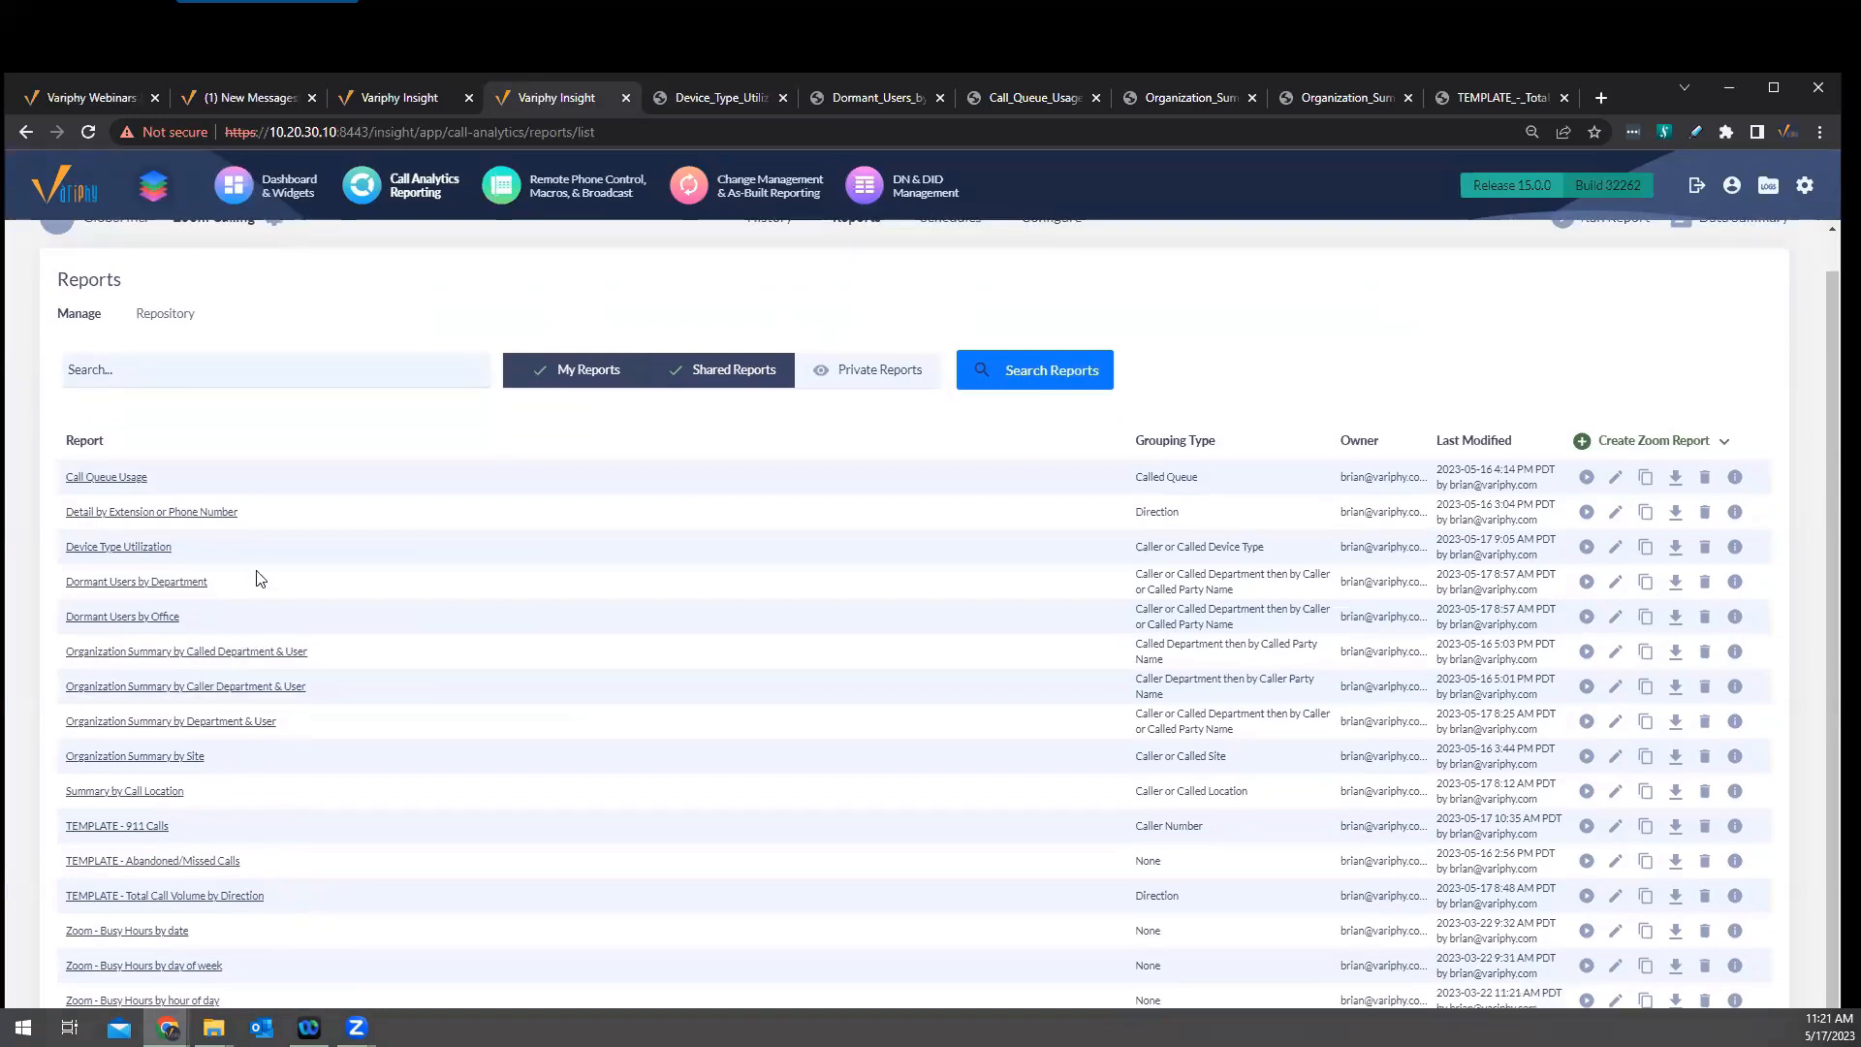
pyautogui.click(157, 549)
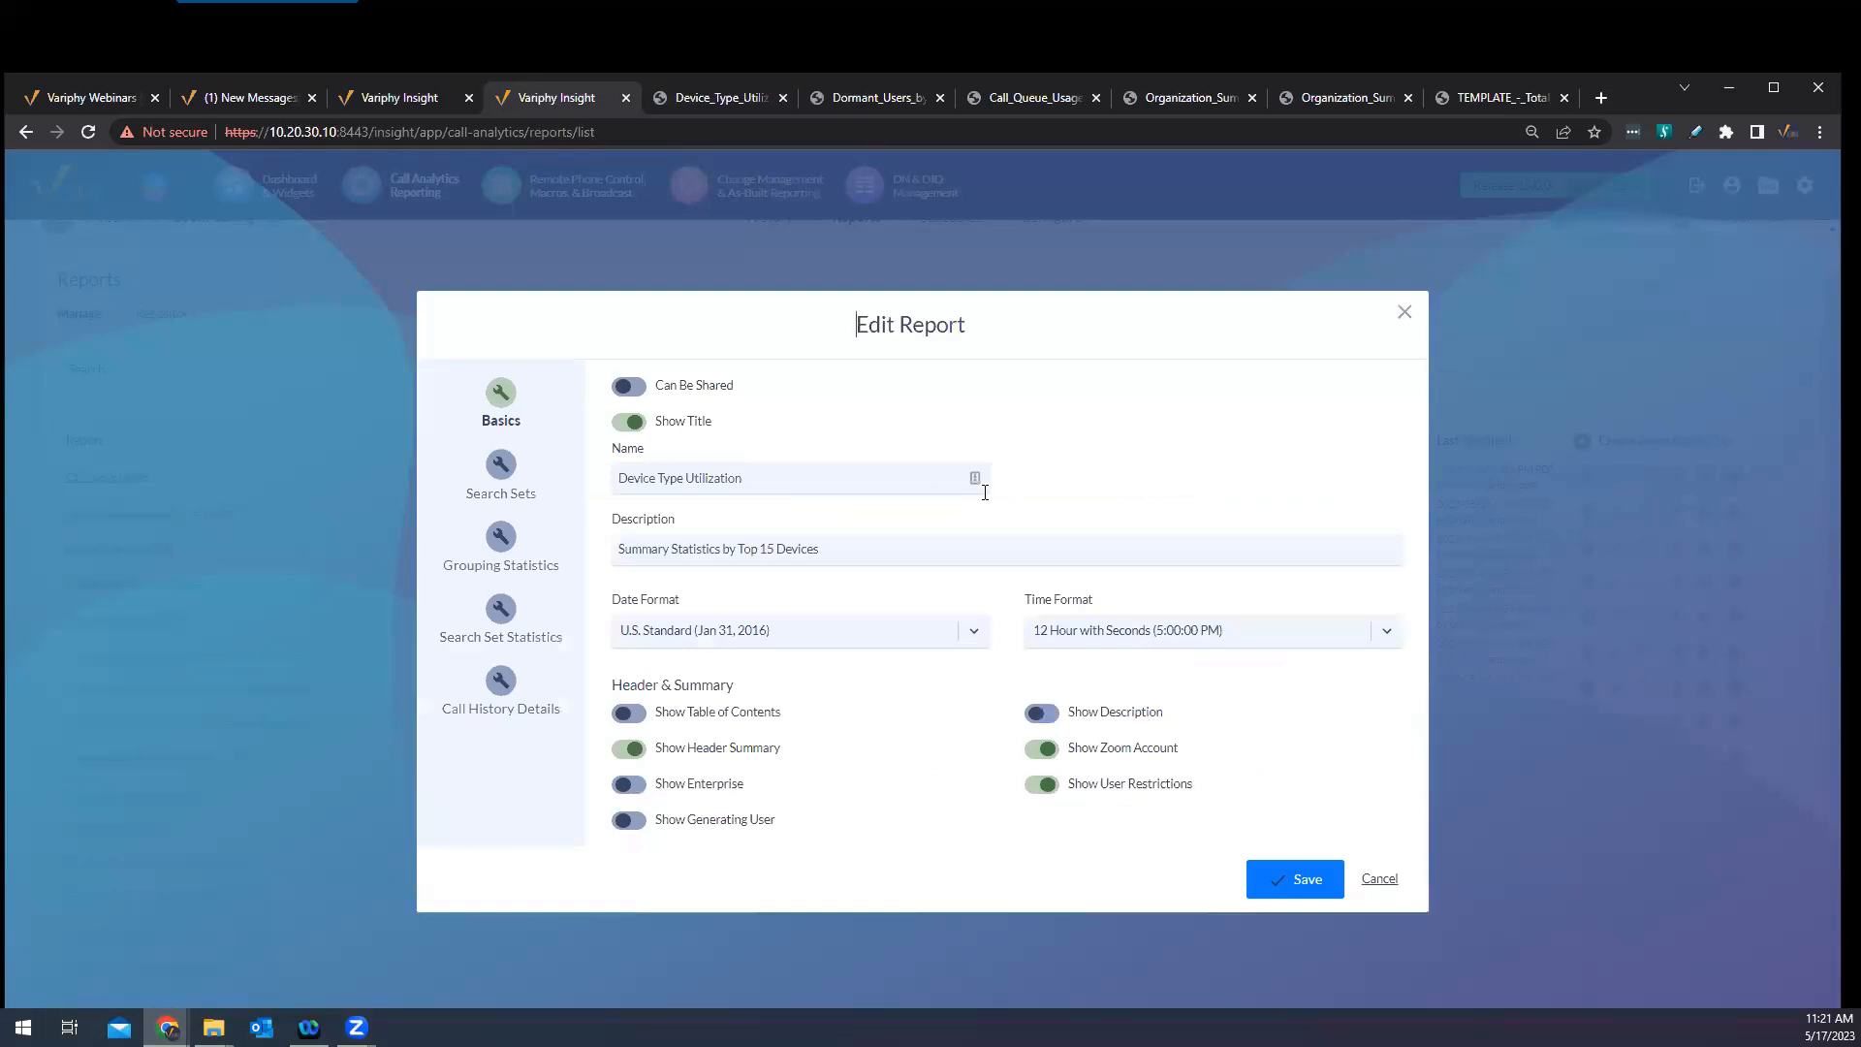
pyautogui.click(501, 534)
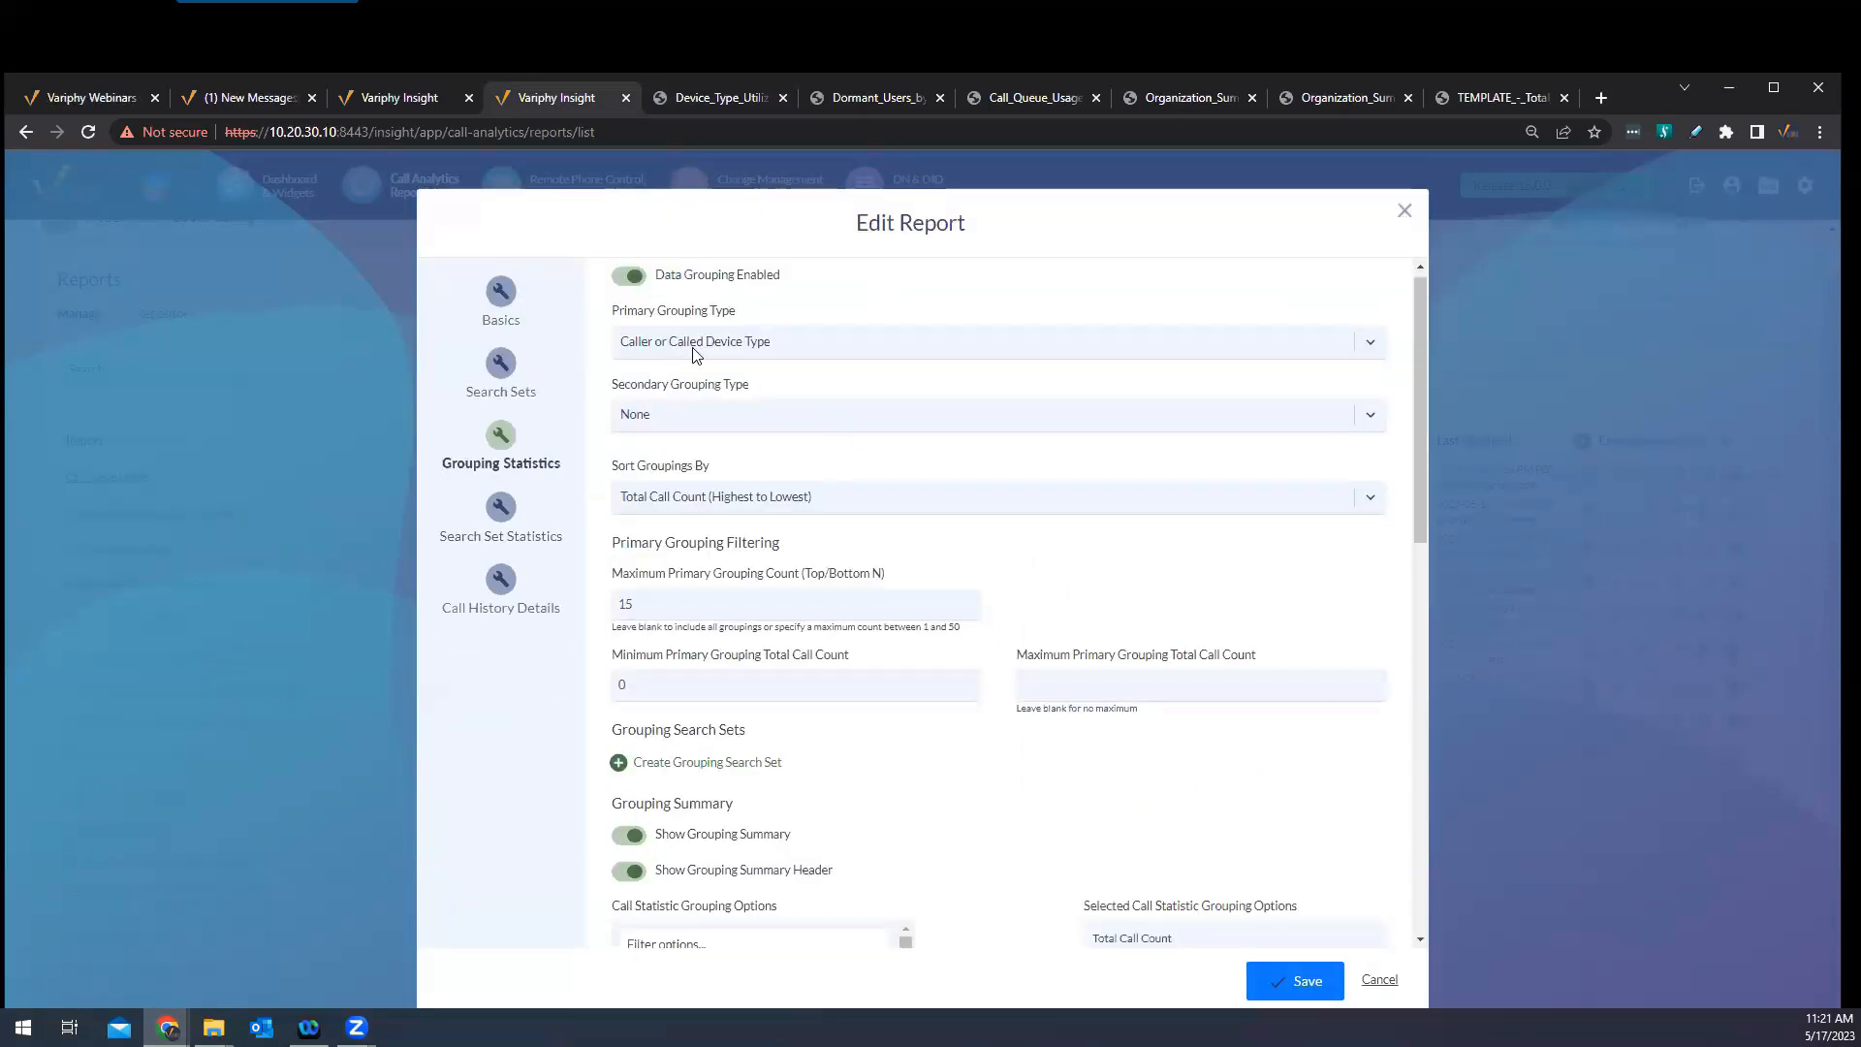
# Look through the available primary and secondary grouping types of the Device Type Utilization report, keeping the current selections
pyautogui.click(1371, 345)
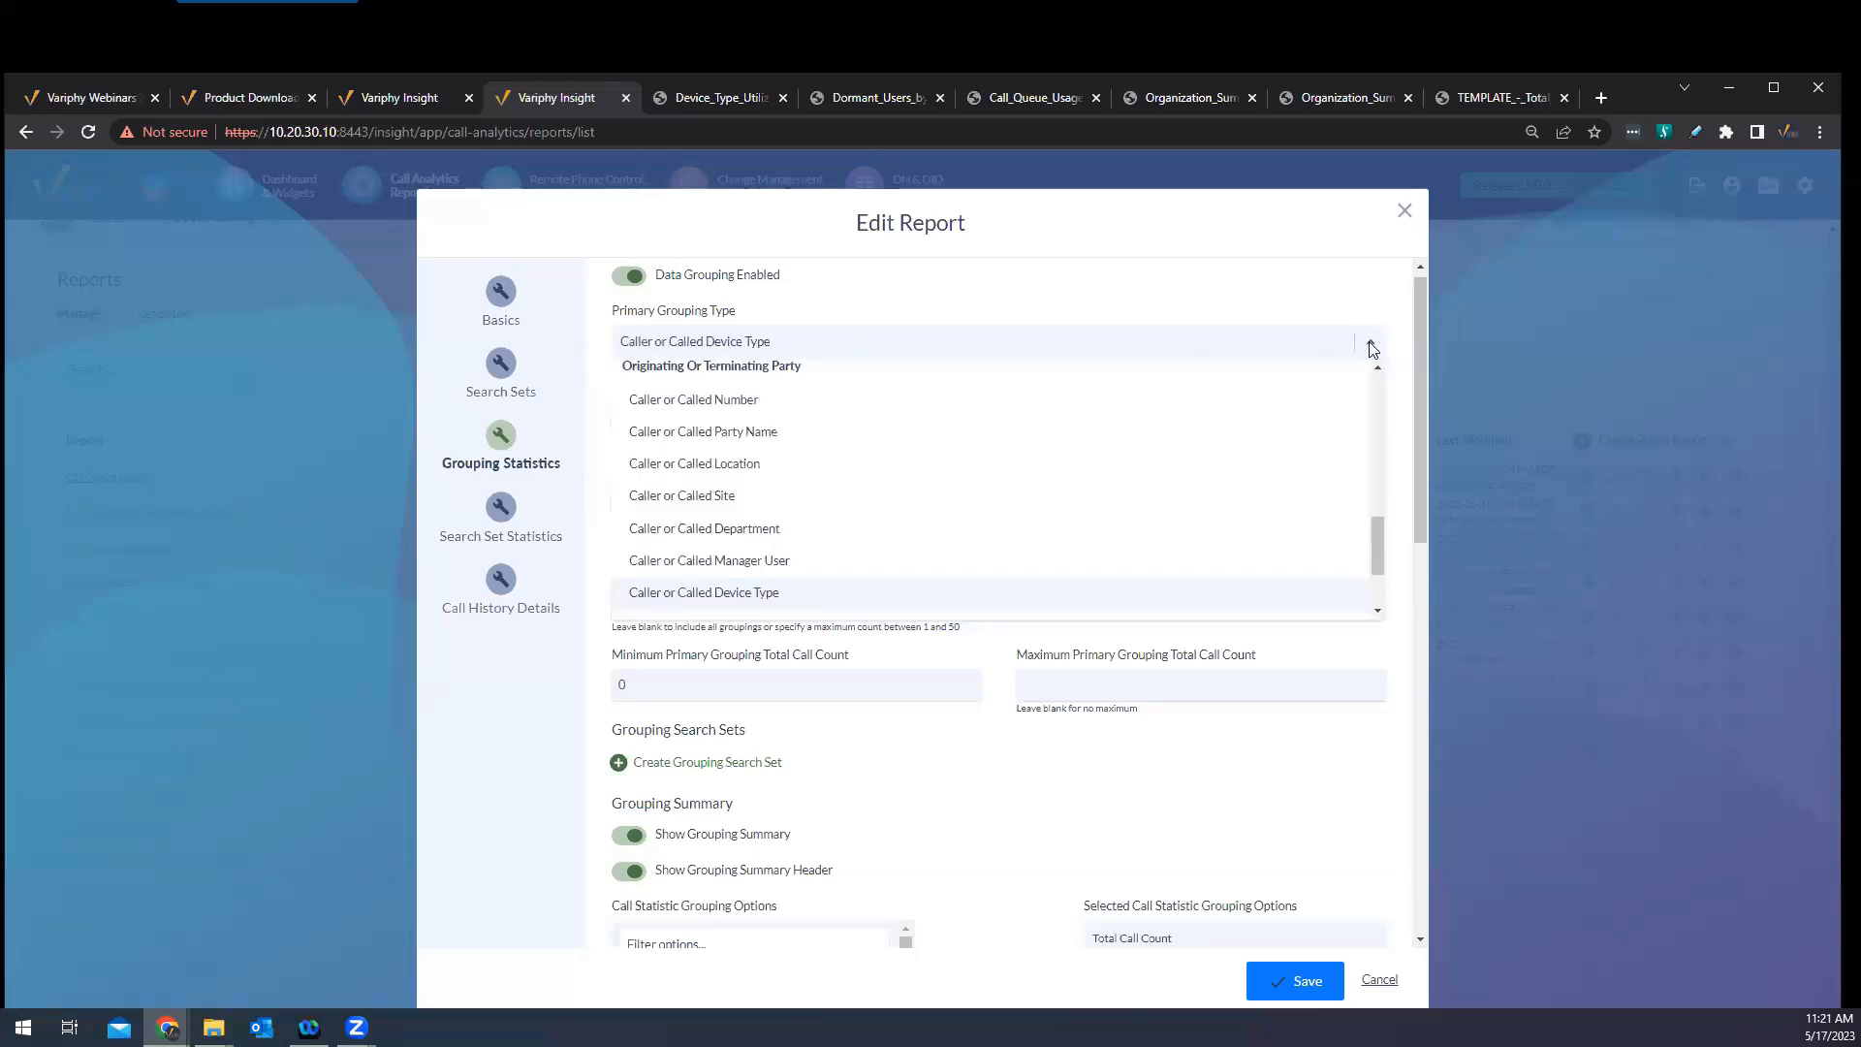
pyautogui.click(1371, 345)
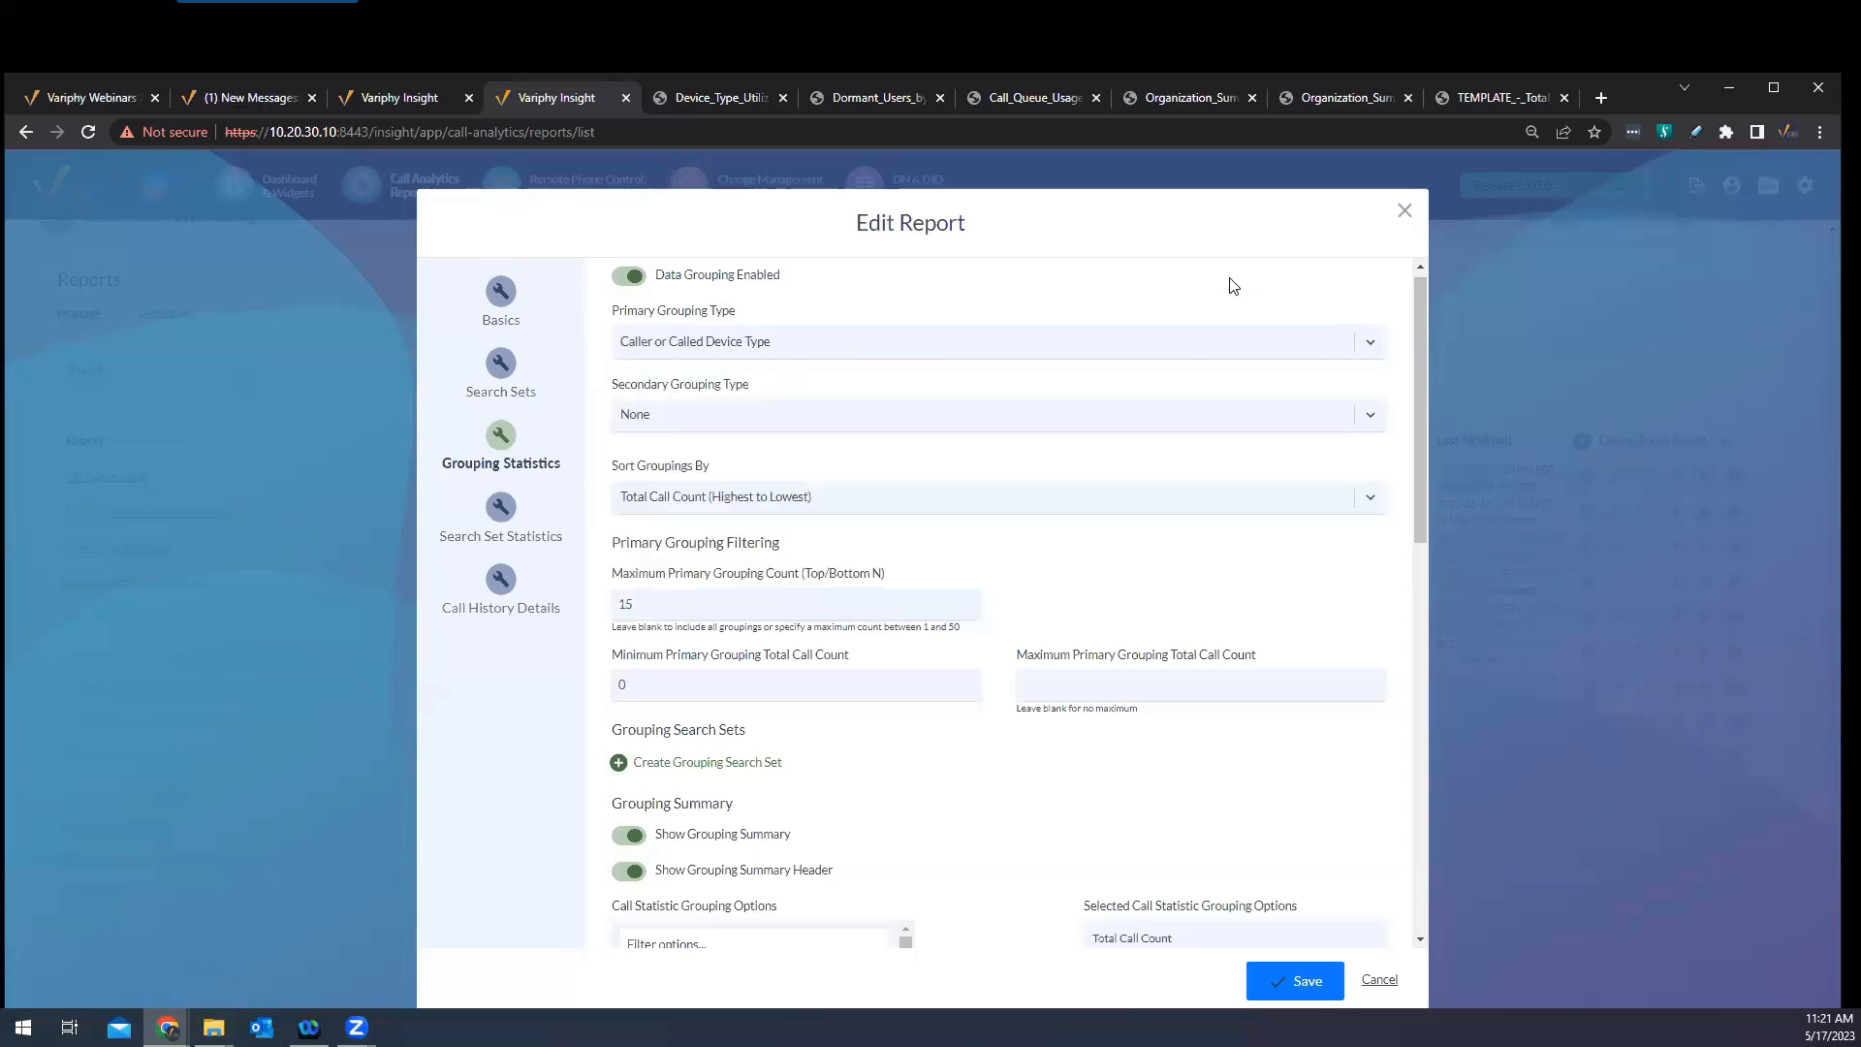
pyautogui.click(1368, 423)
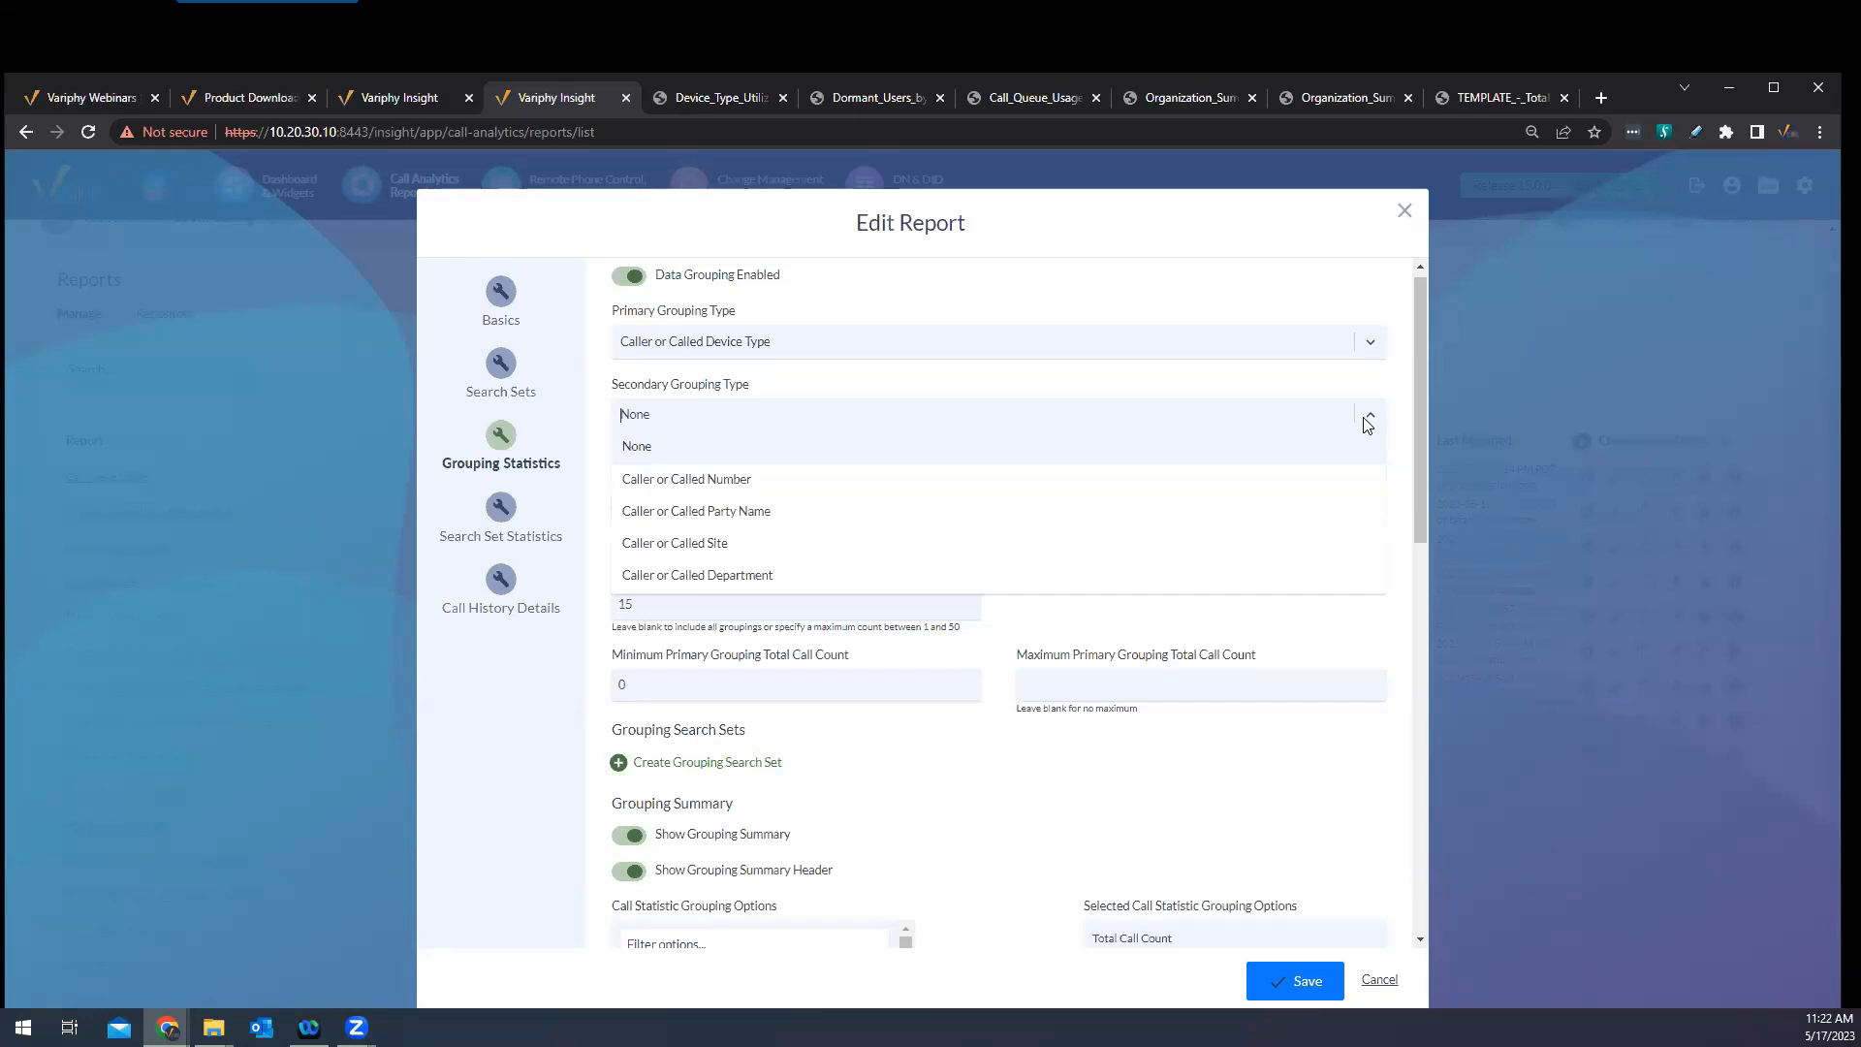
pyautogui.click(1366, 423)
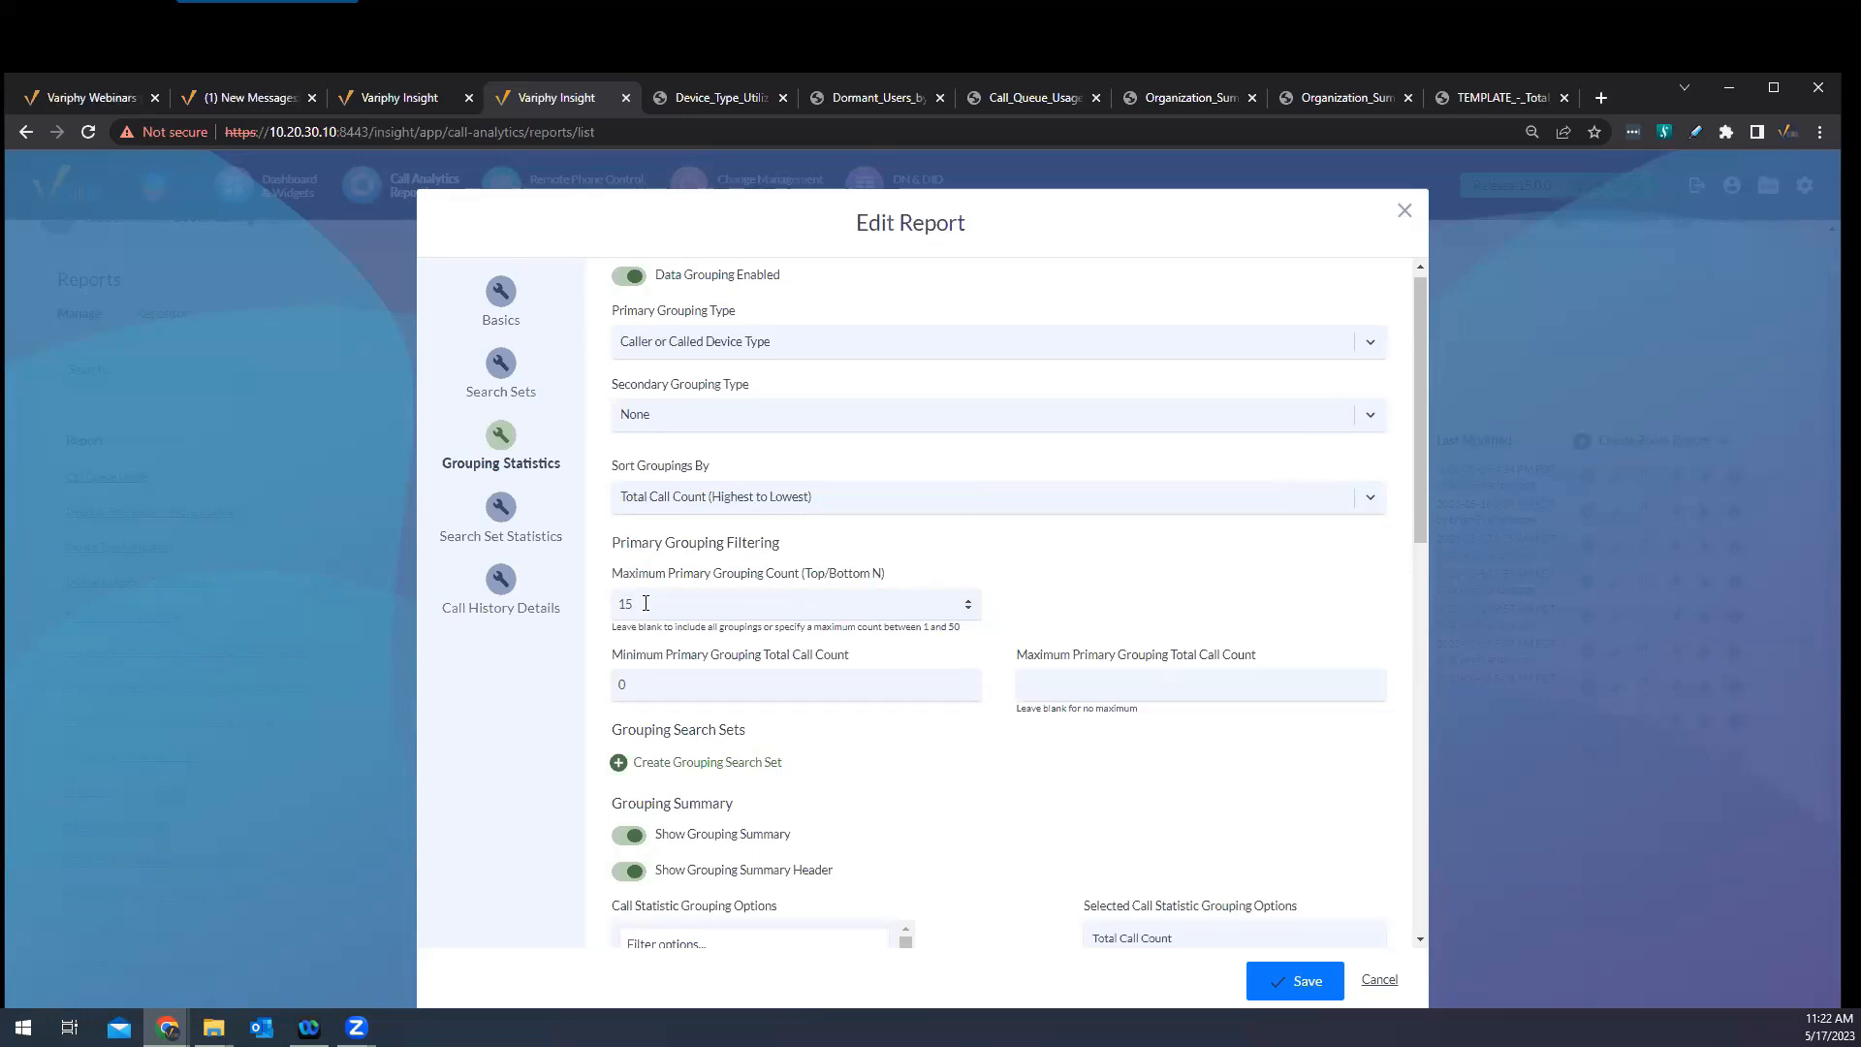
# Review the maximum primary grouping count limits and the remaining grouping settings, and close the Device Type Utilization report without saving
pyautogui.moveTo(961, 627); pyautogui.dragTo(933, 627)
pyautogui.click(1180, 597)
pyautogui.scroll(-3, 1181, 596)
pyautogui.scroll(3, 1181, 596)
pyautogui.click(1380, 981)
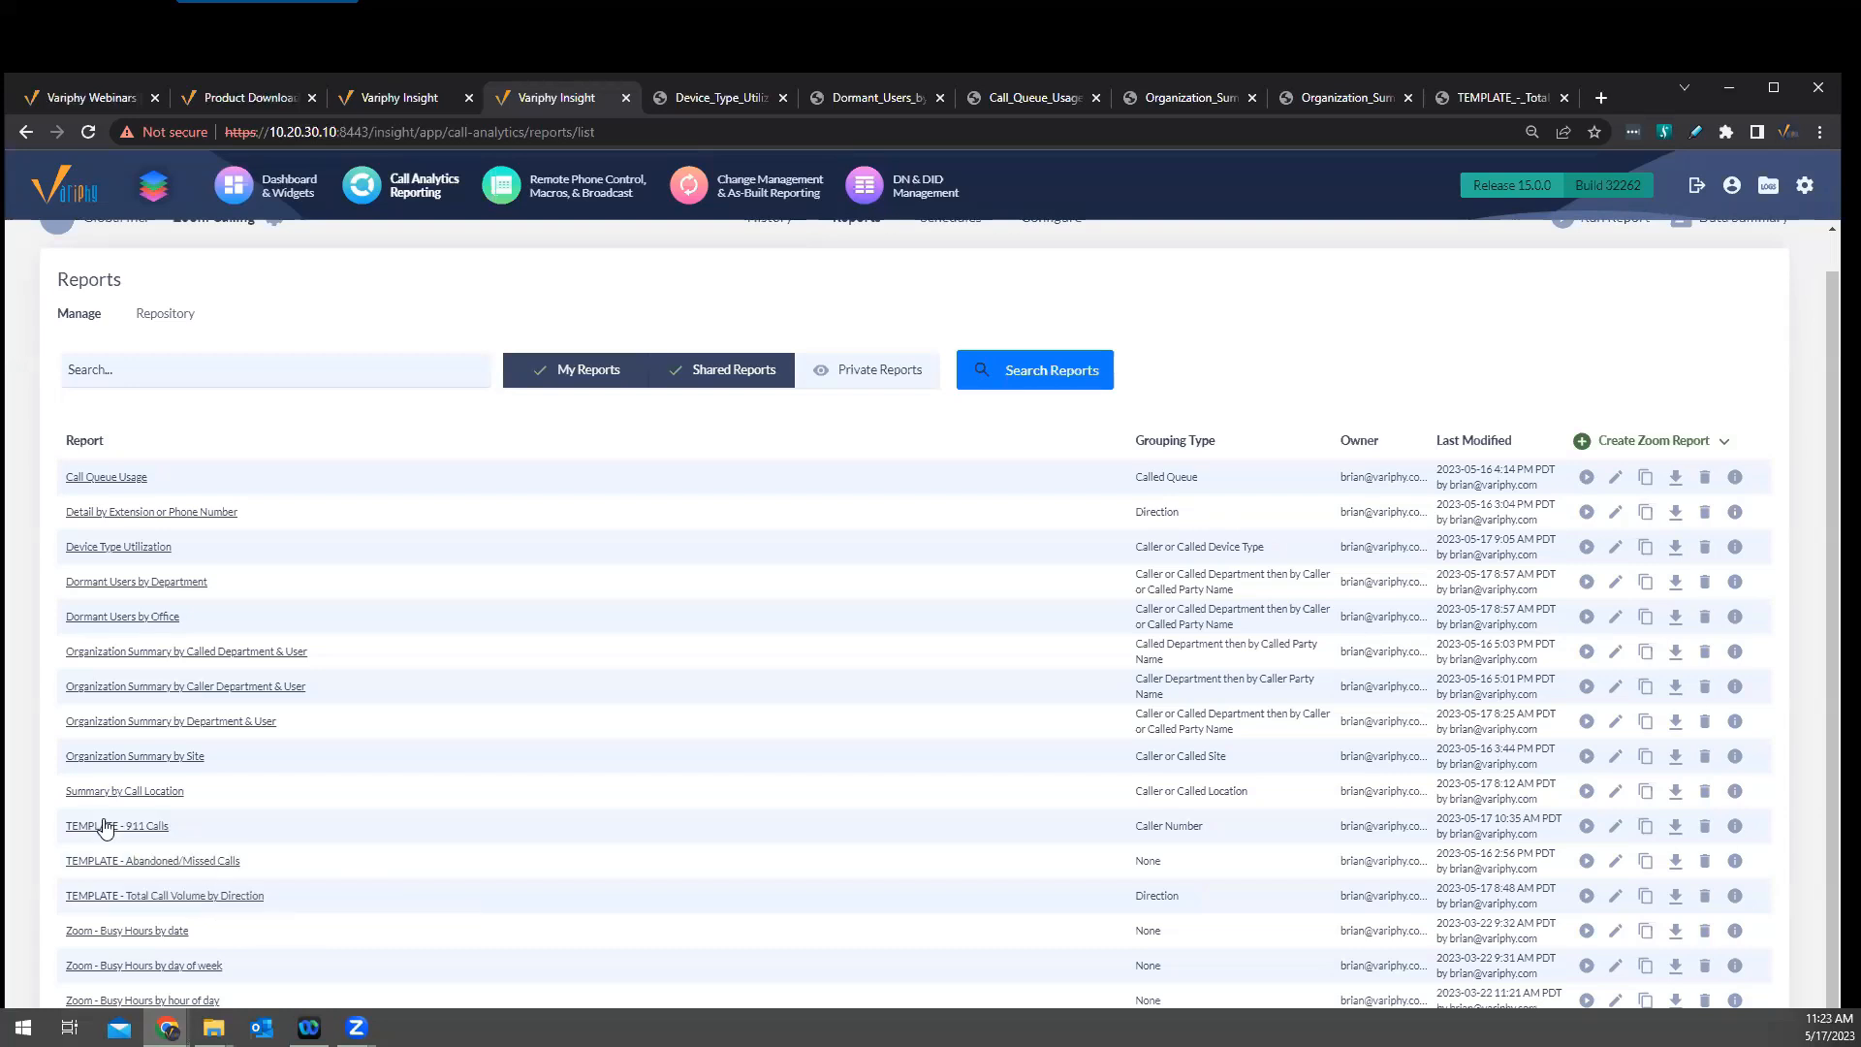
# Open the TEMPLATE - 911 Calls report, review its called and caller number criteria and grouping statistics, and close it without saving
pyautogui.click(147, 832)
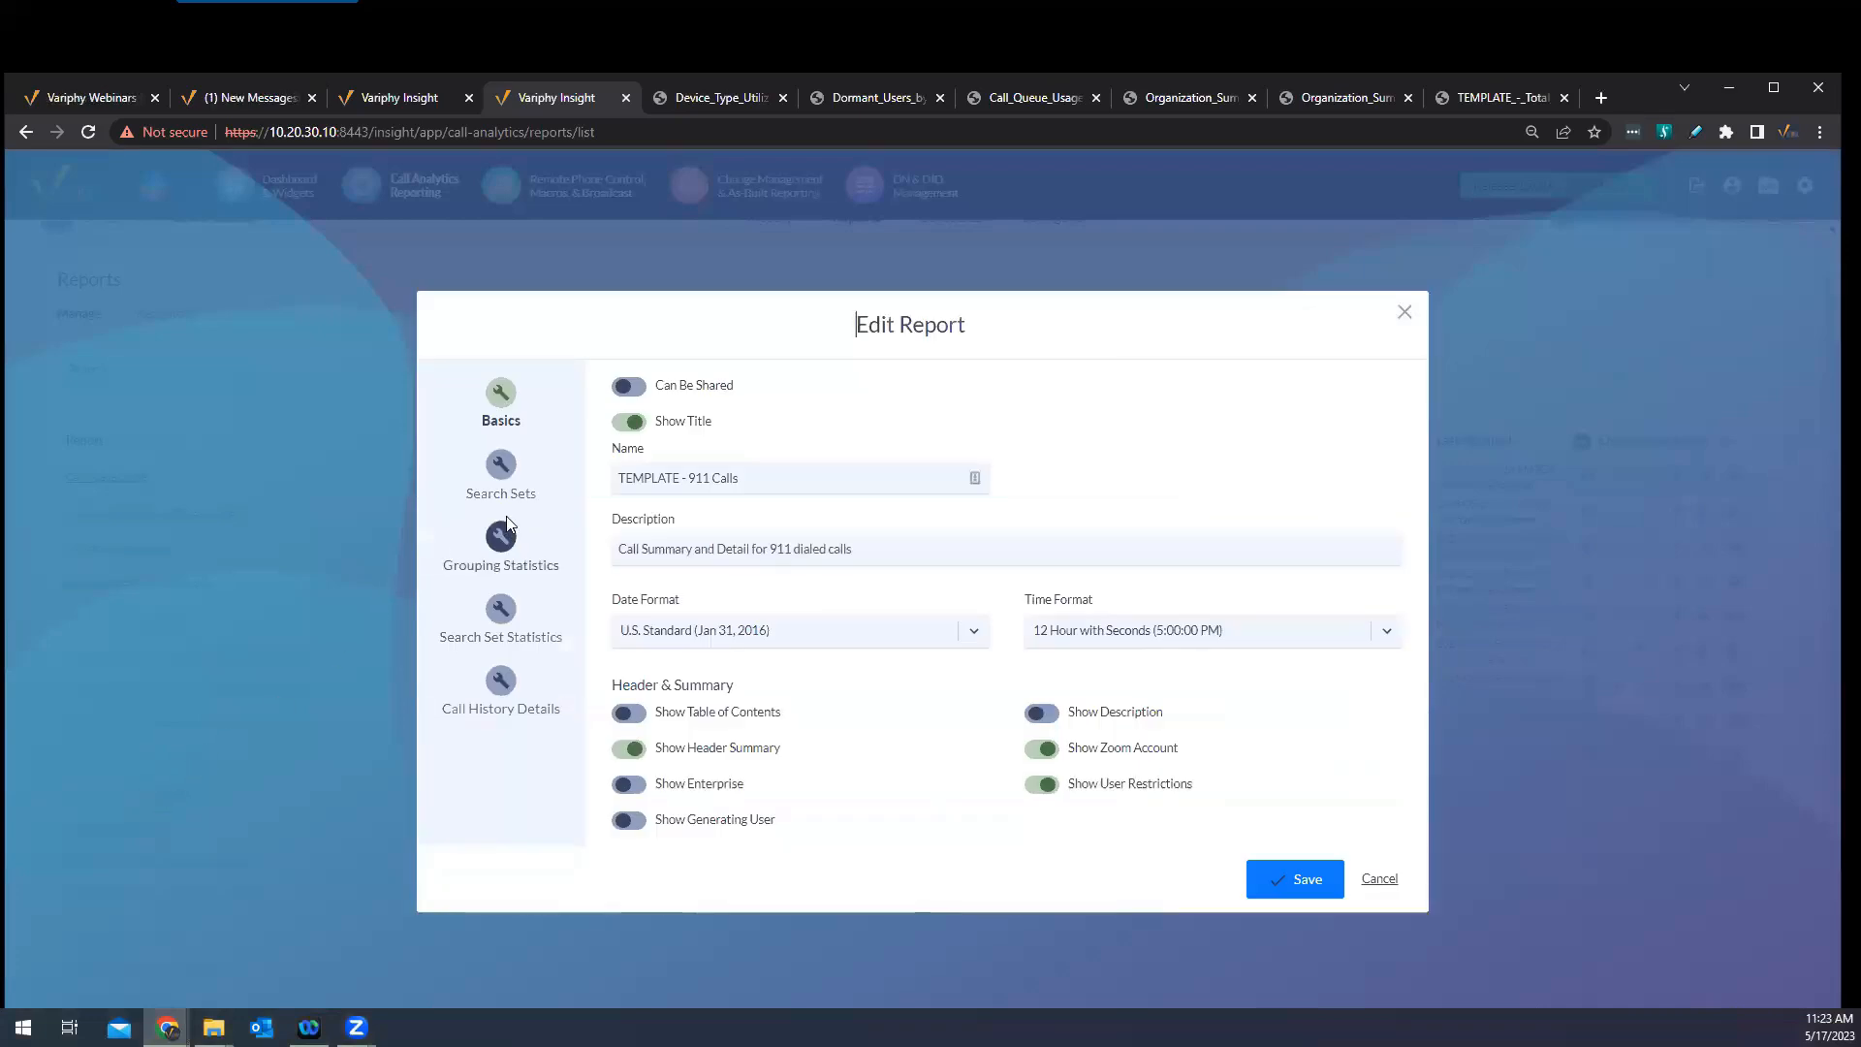
pyautogui.click(503, 485)
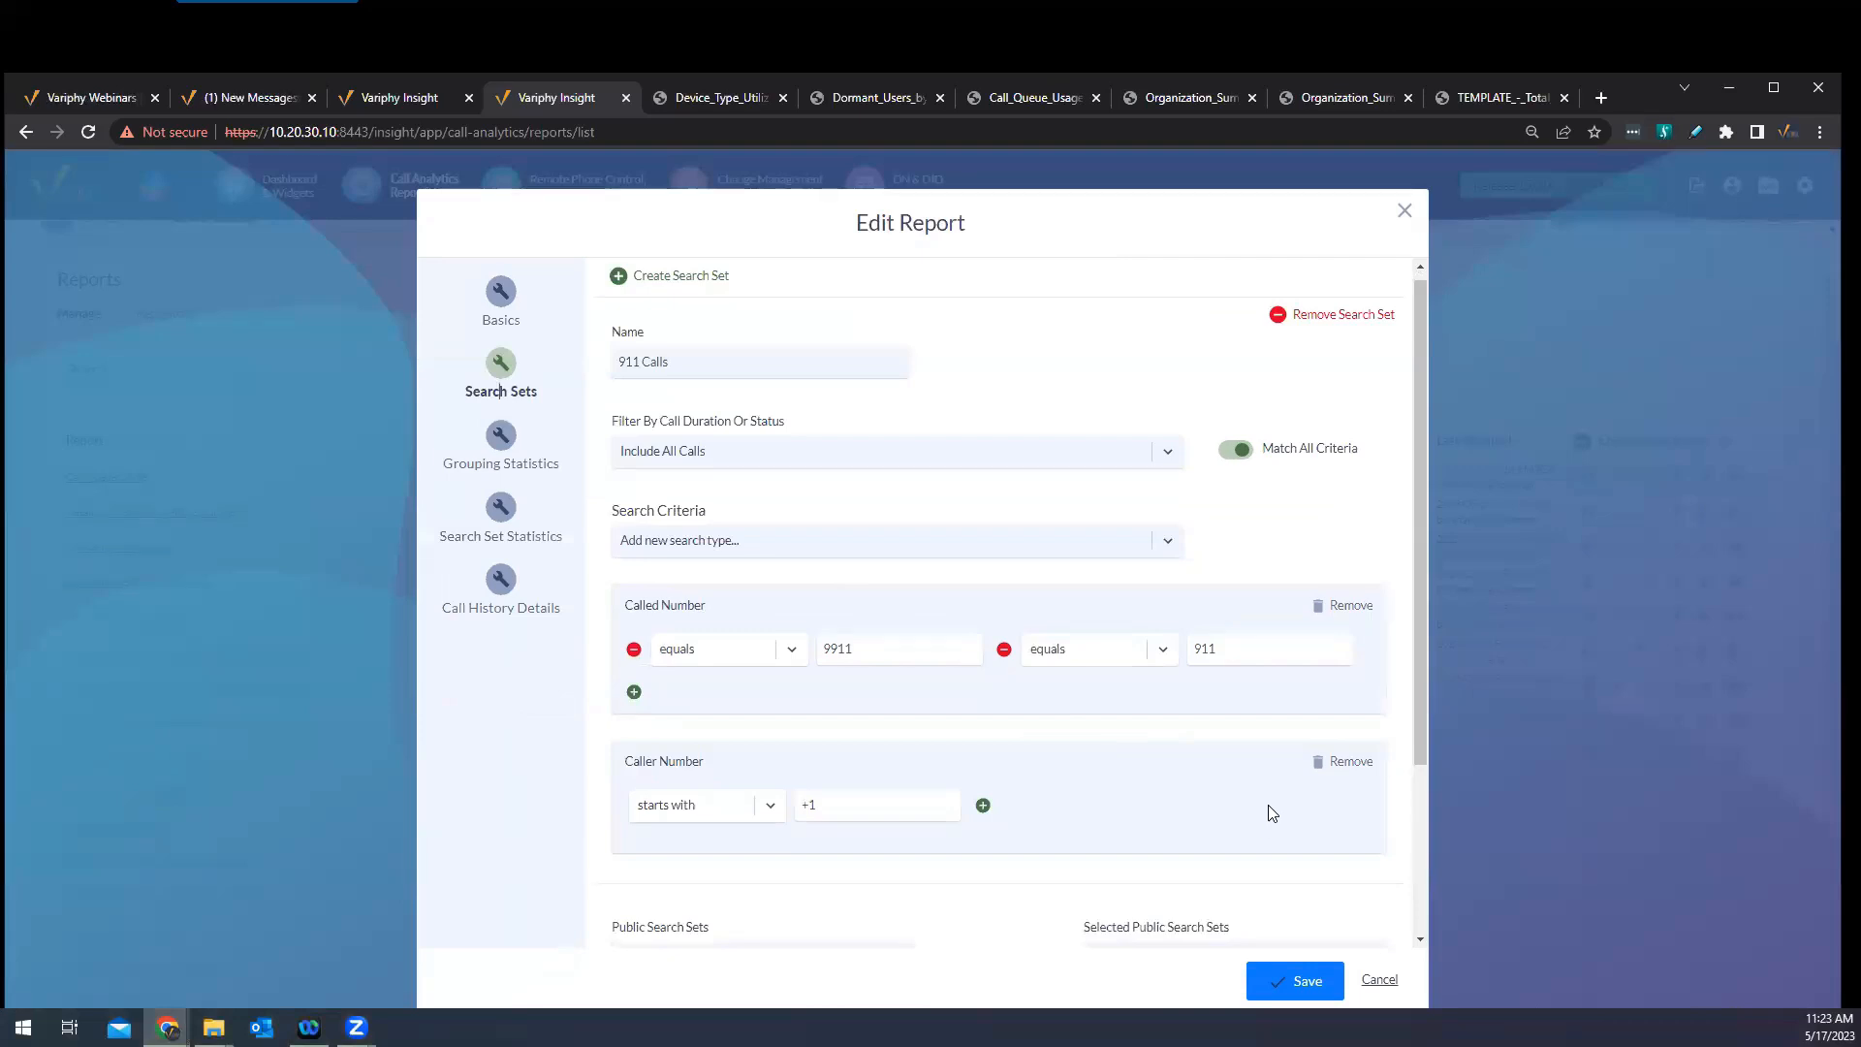
pyautogui.scroll(-2, 1250, 824)
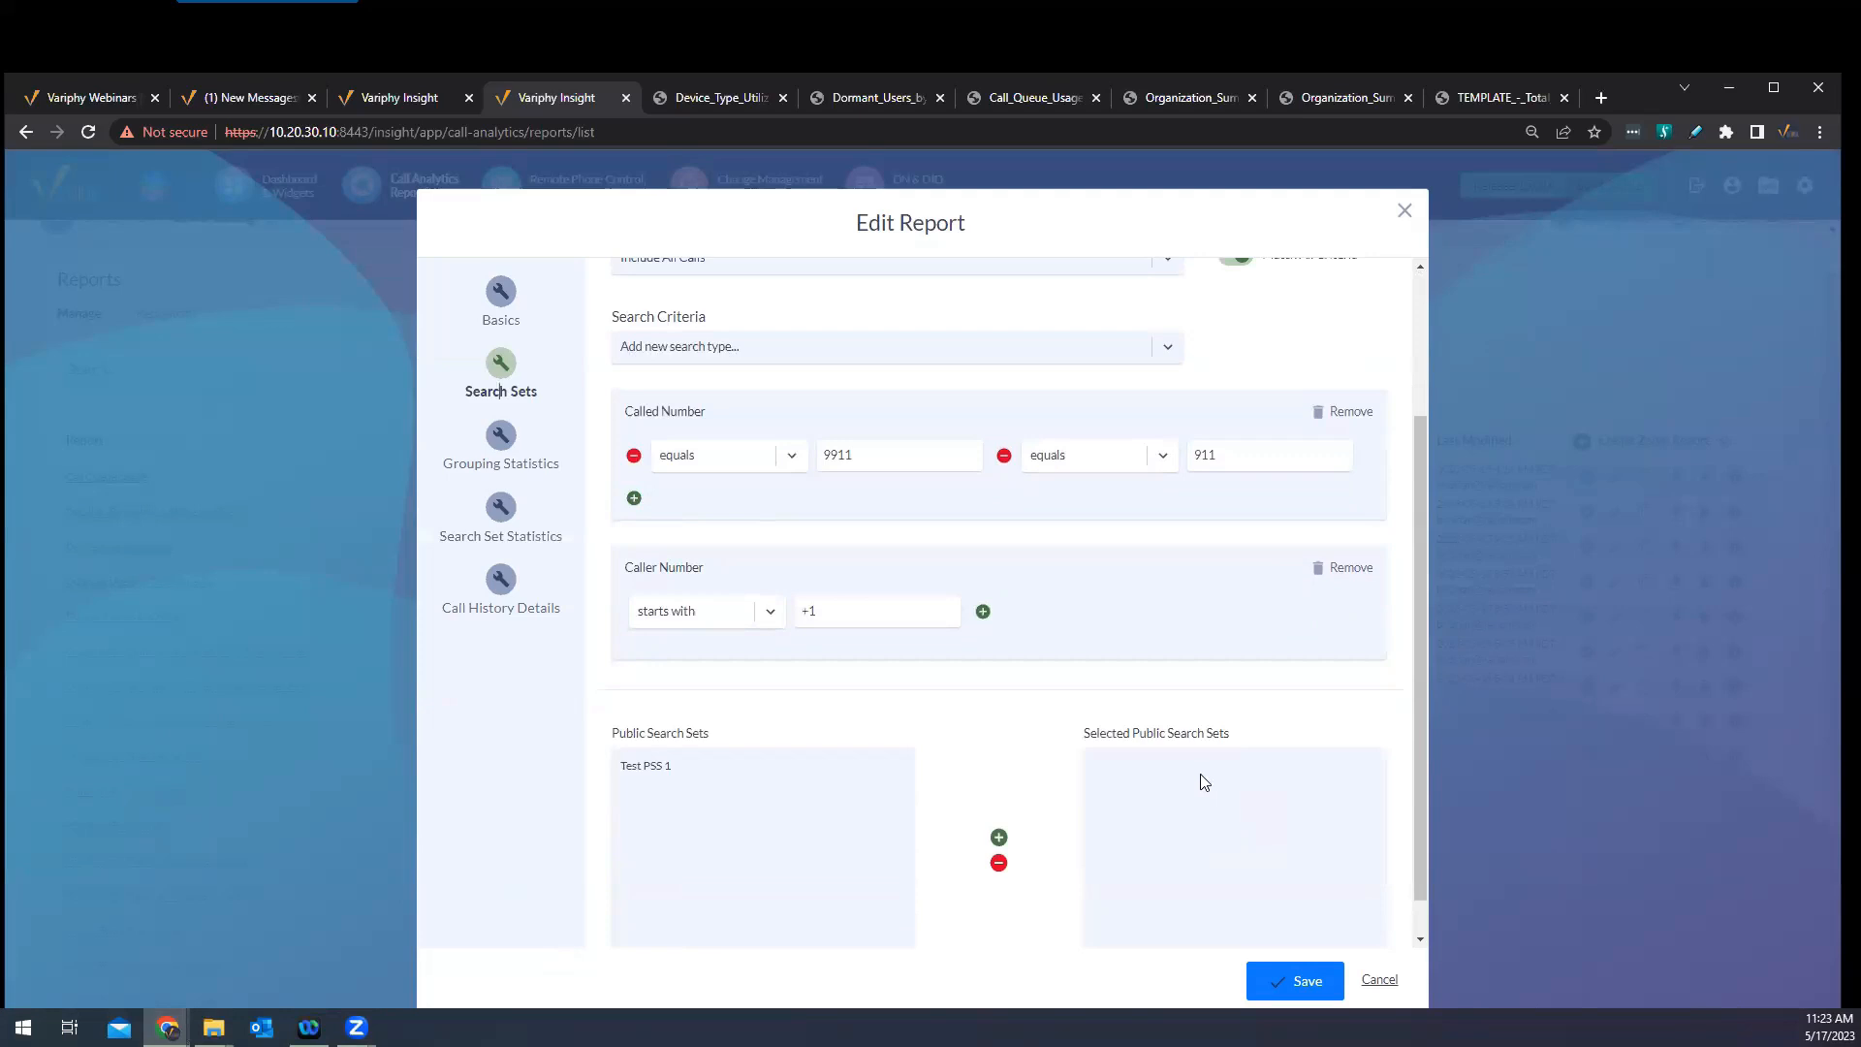
pyautogui.scroll(2, 1162, 778)
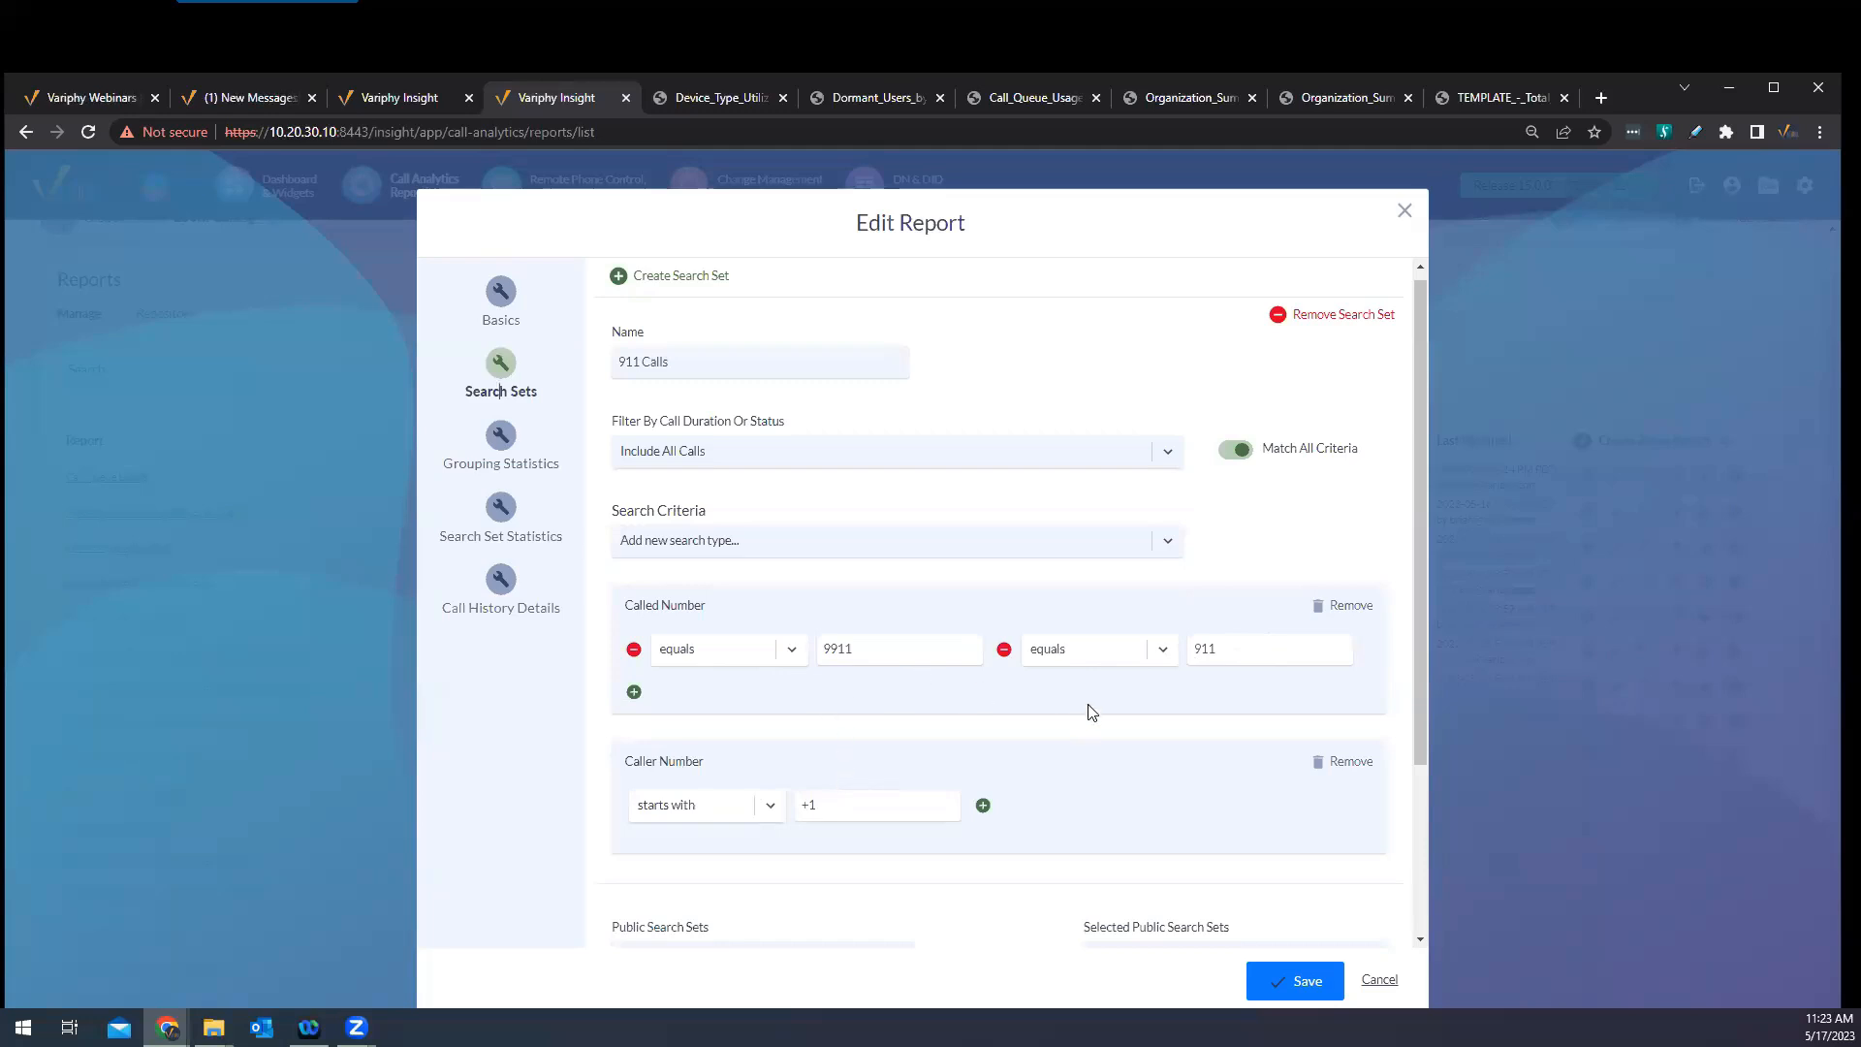
pyautogui.click(506, 442)
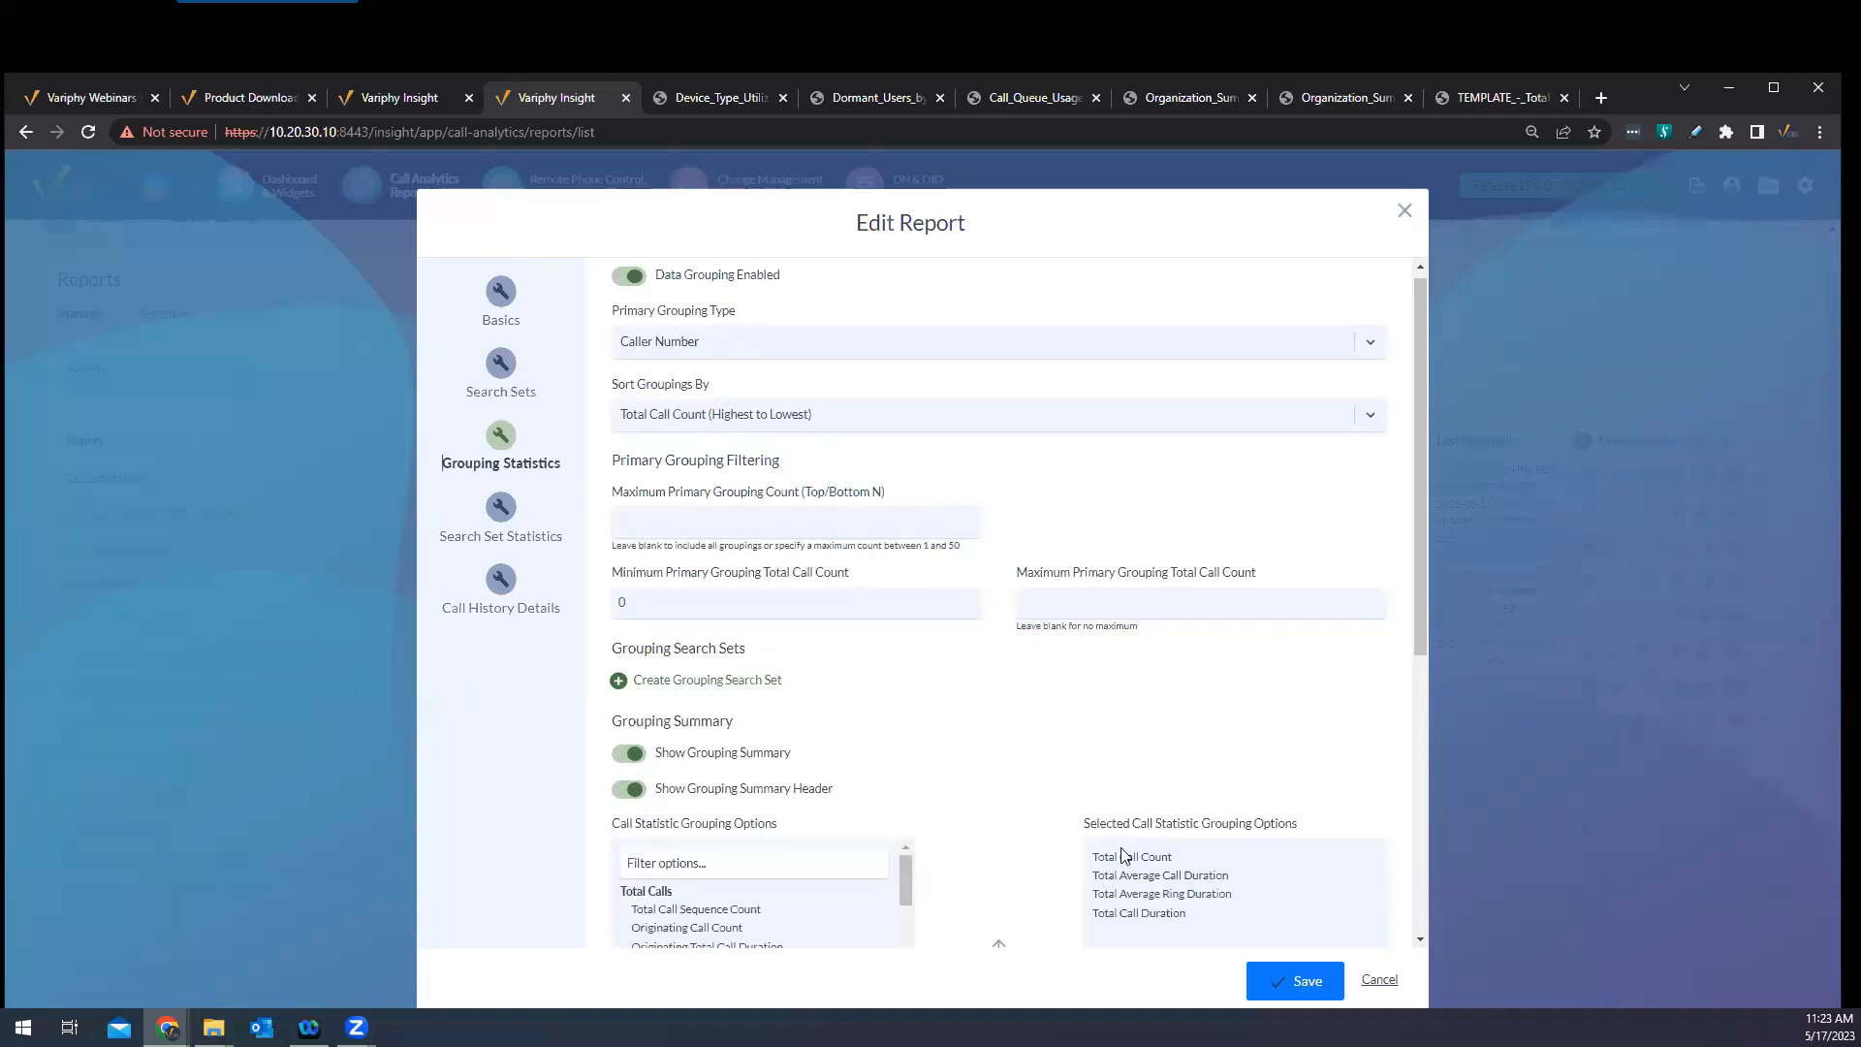
pyautogui.click(1371, 981)
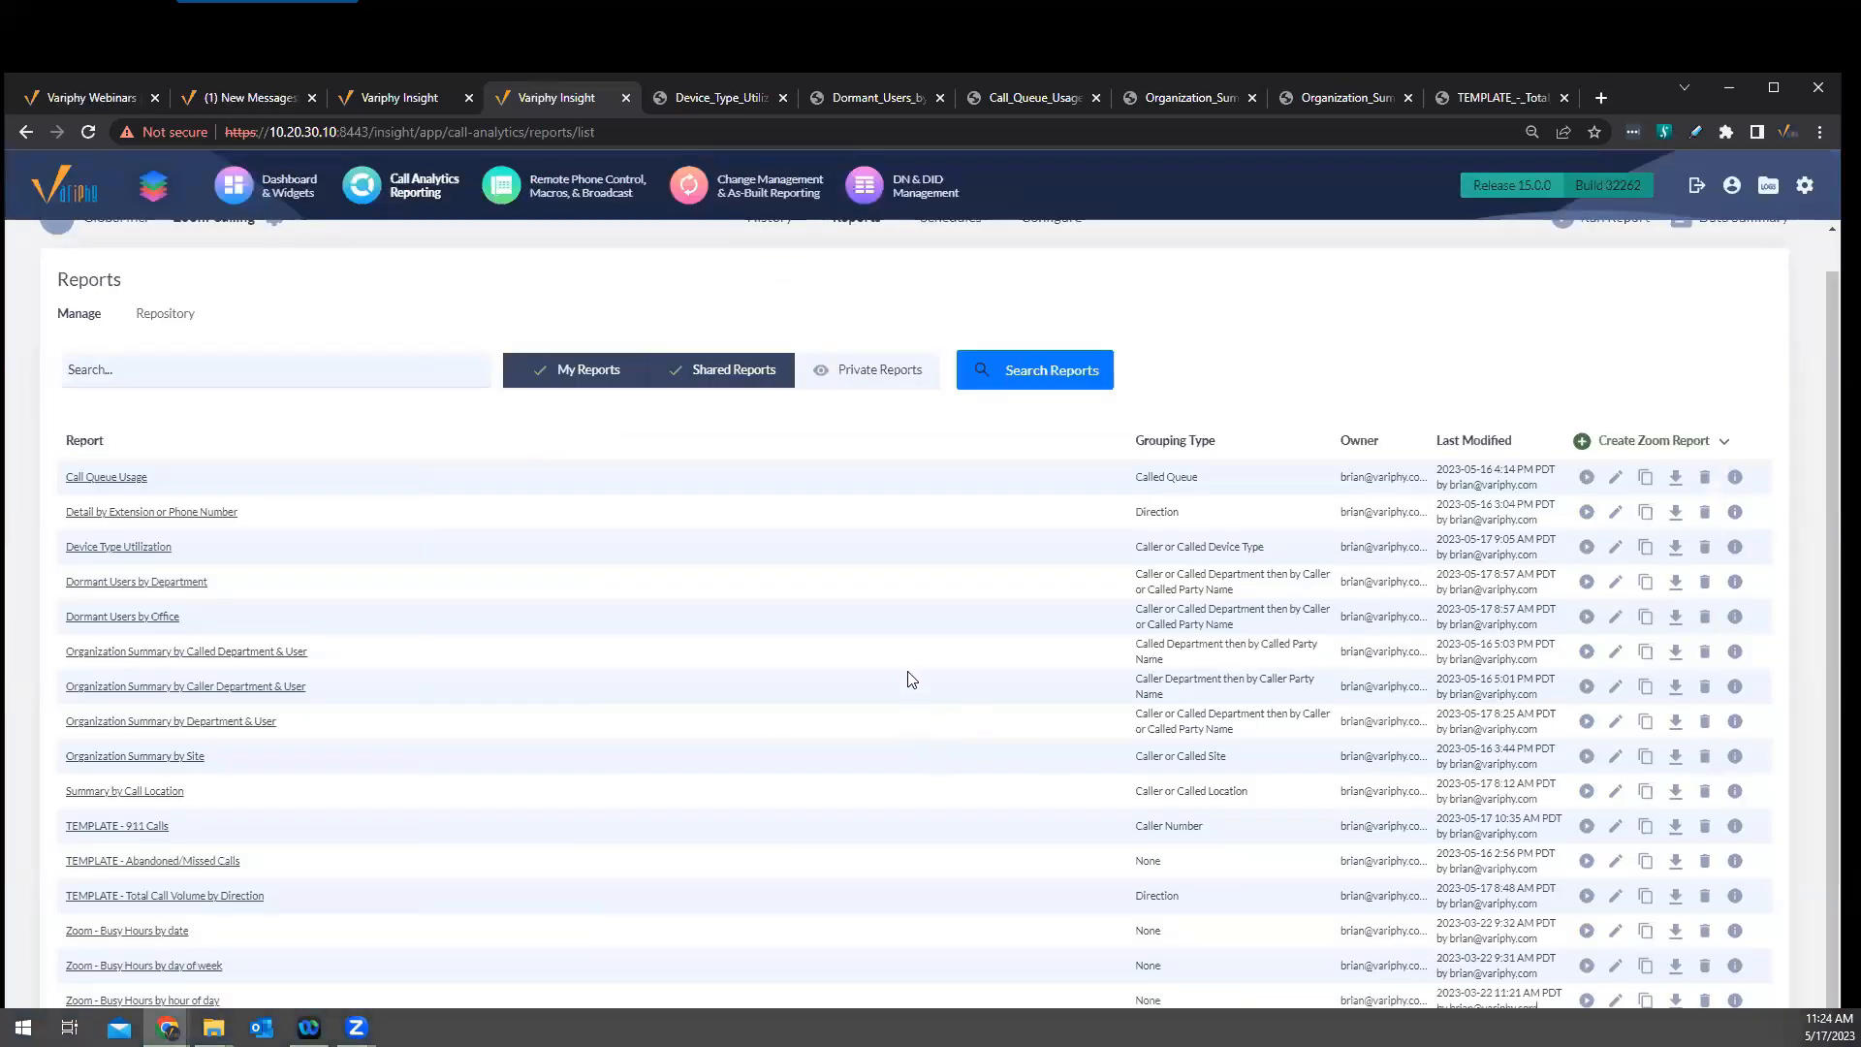
# Look over the Zoom Dashboard, and view the Zoom Busy Hours by hour of day widget's configuration without saving changes
pyautogui.click(280, 194)
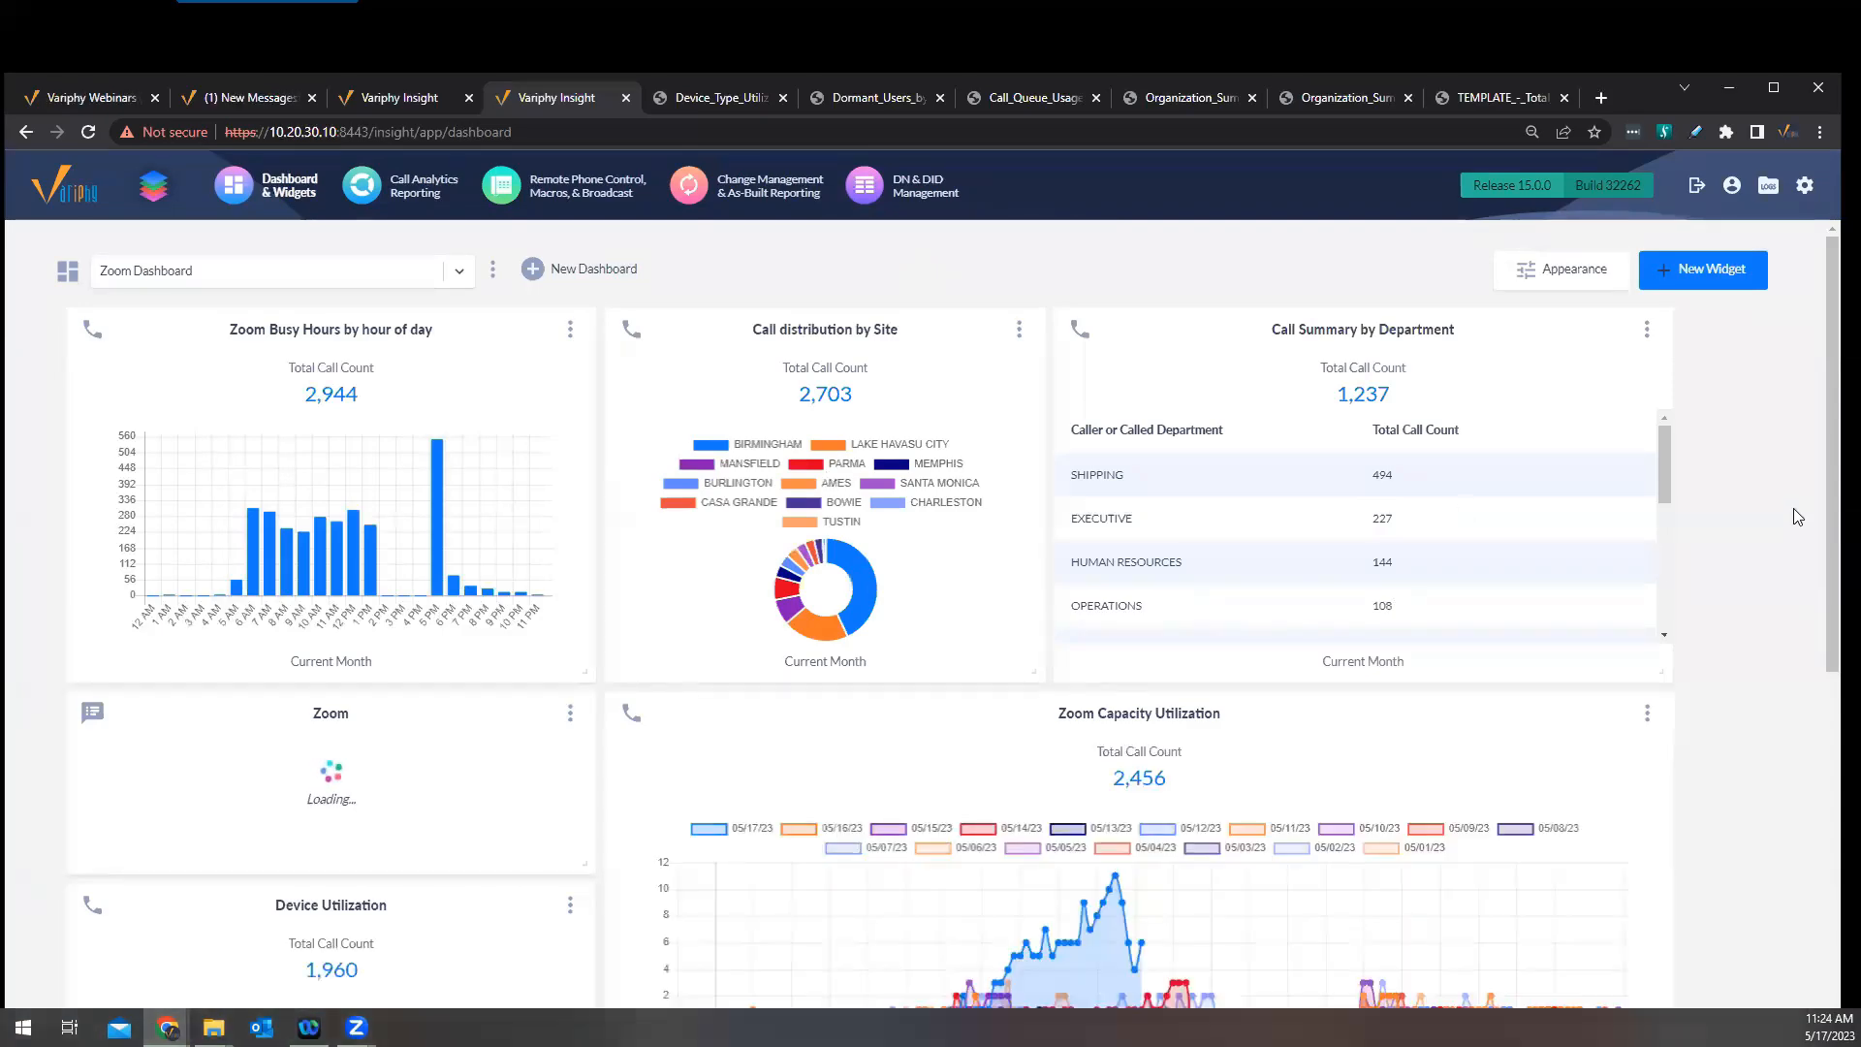
pyautogui.scroll(-2, 1768, 514)
pyautogui.scroll(2, 1768, 522)
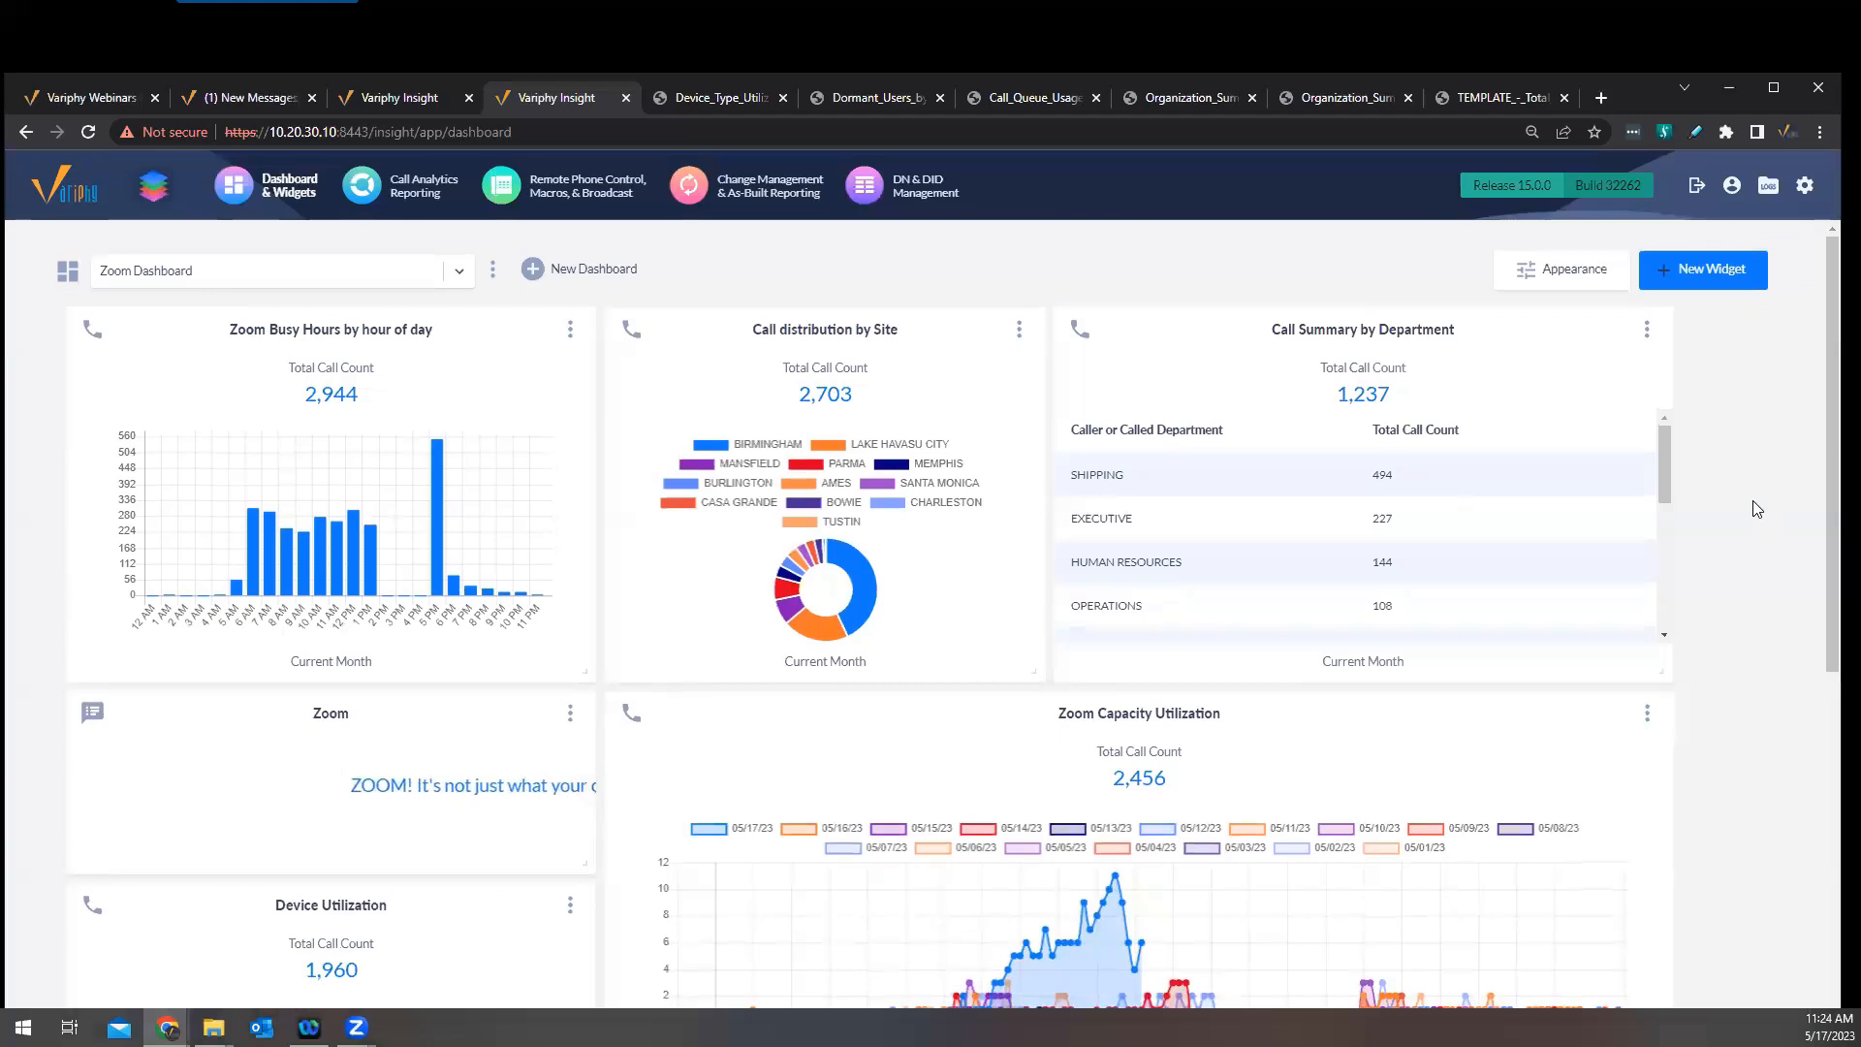
pyautogui.click(570, 334)
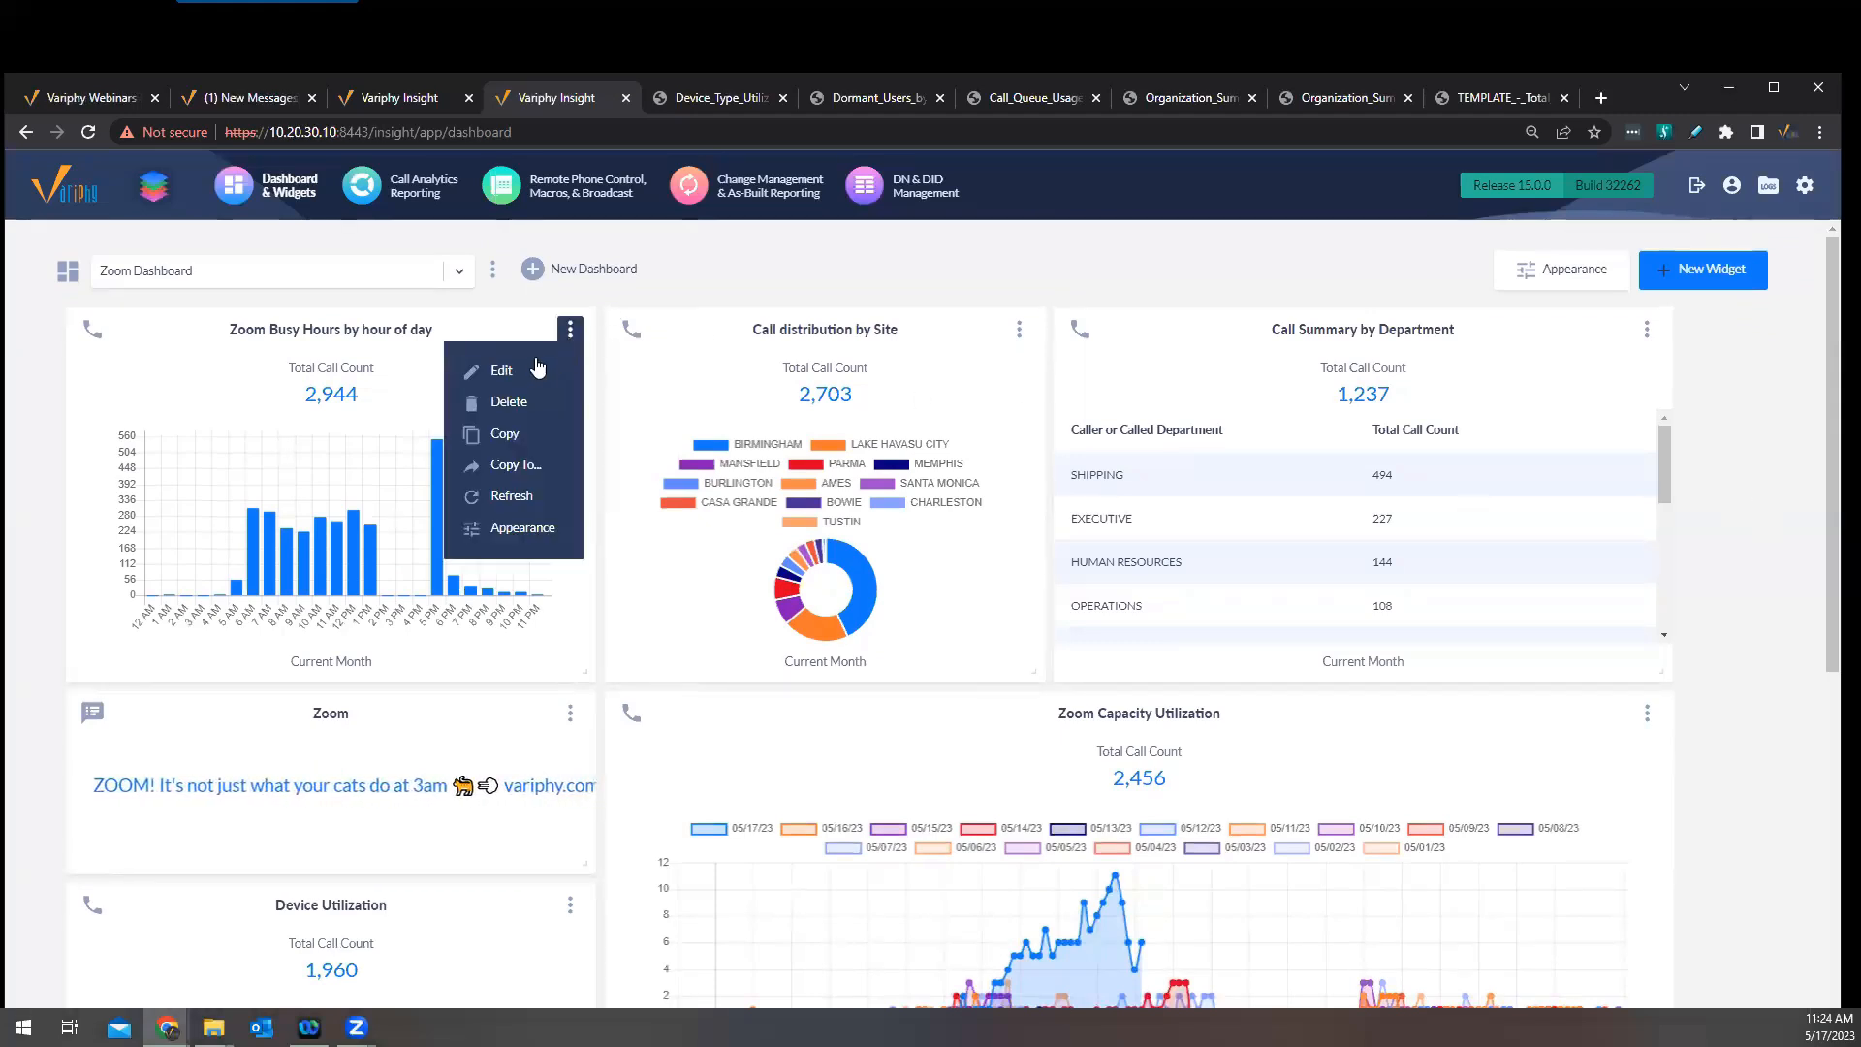
pyautogui.click(502, 371)
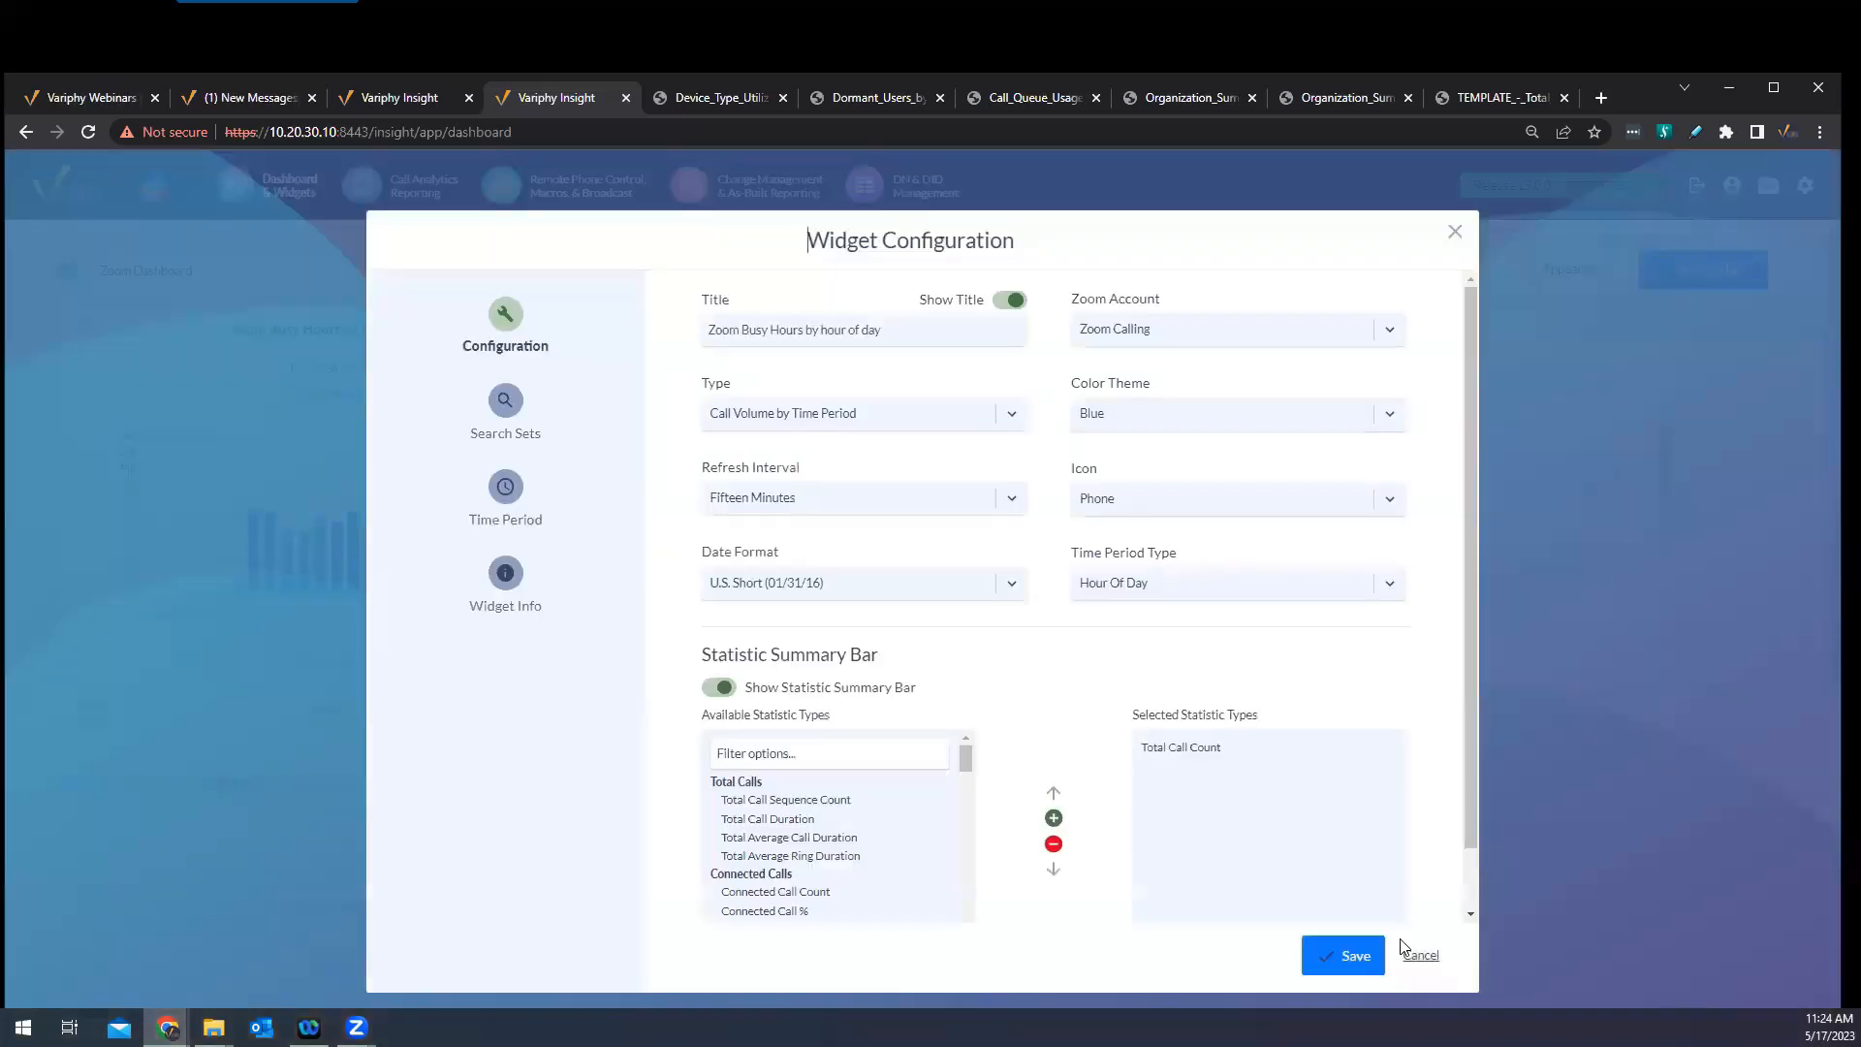
pyautogui.click(1405, 950)
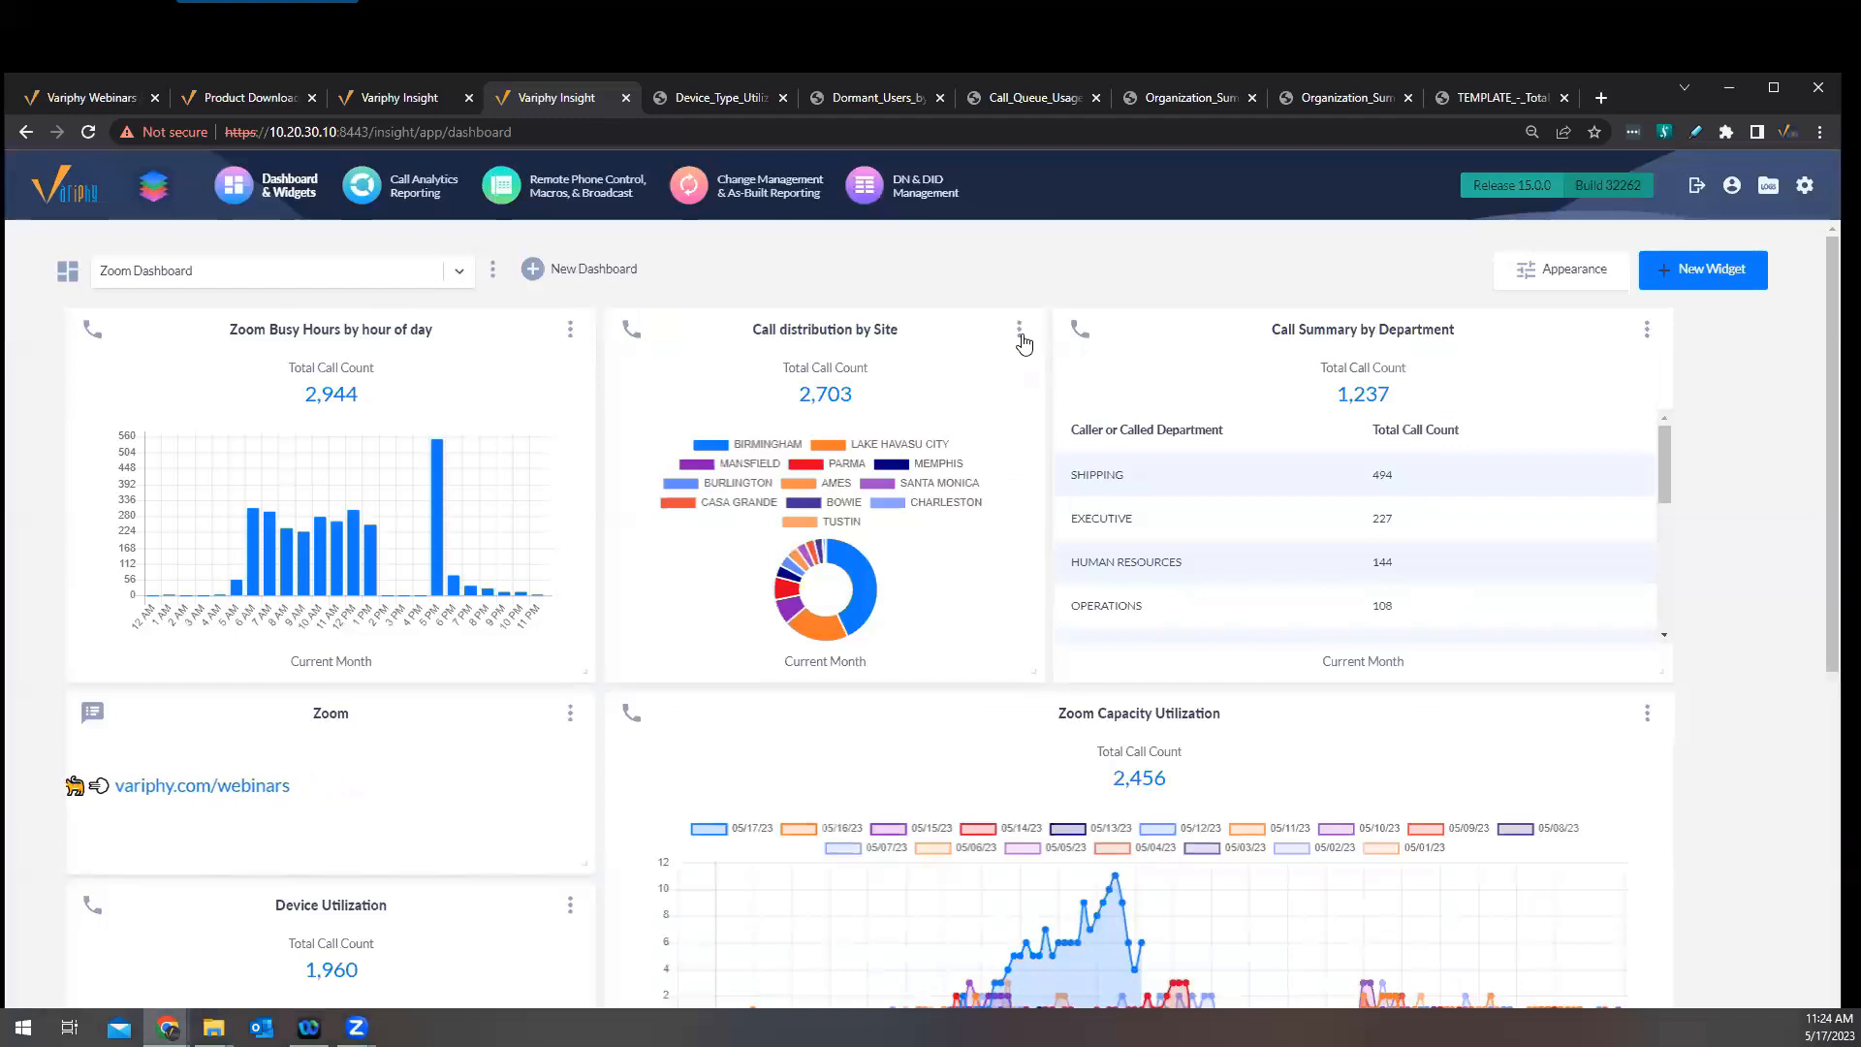
# Open the Call distribution by Site widget for editing and review its type, grouping configuration and statistic settings
pyautogui.click(1018, 330)
pyautogui.click(948, 372)
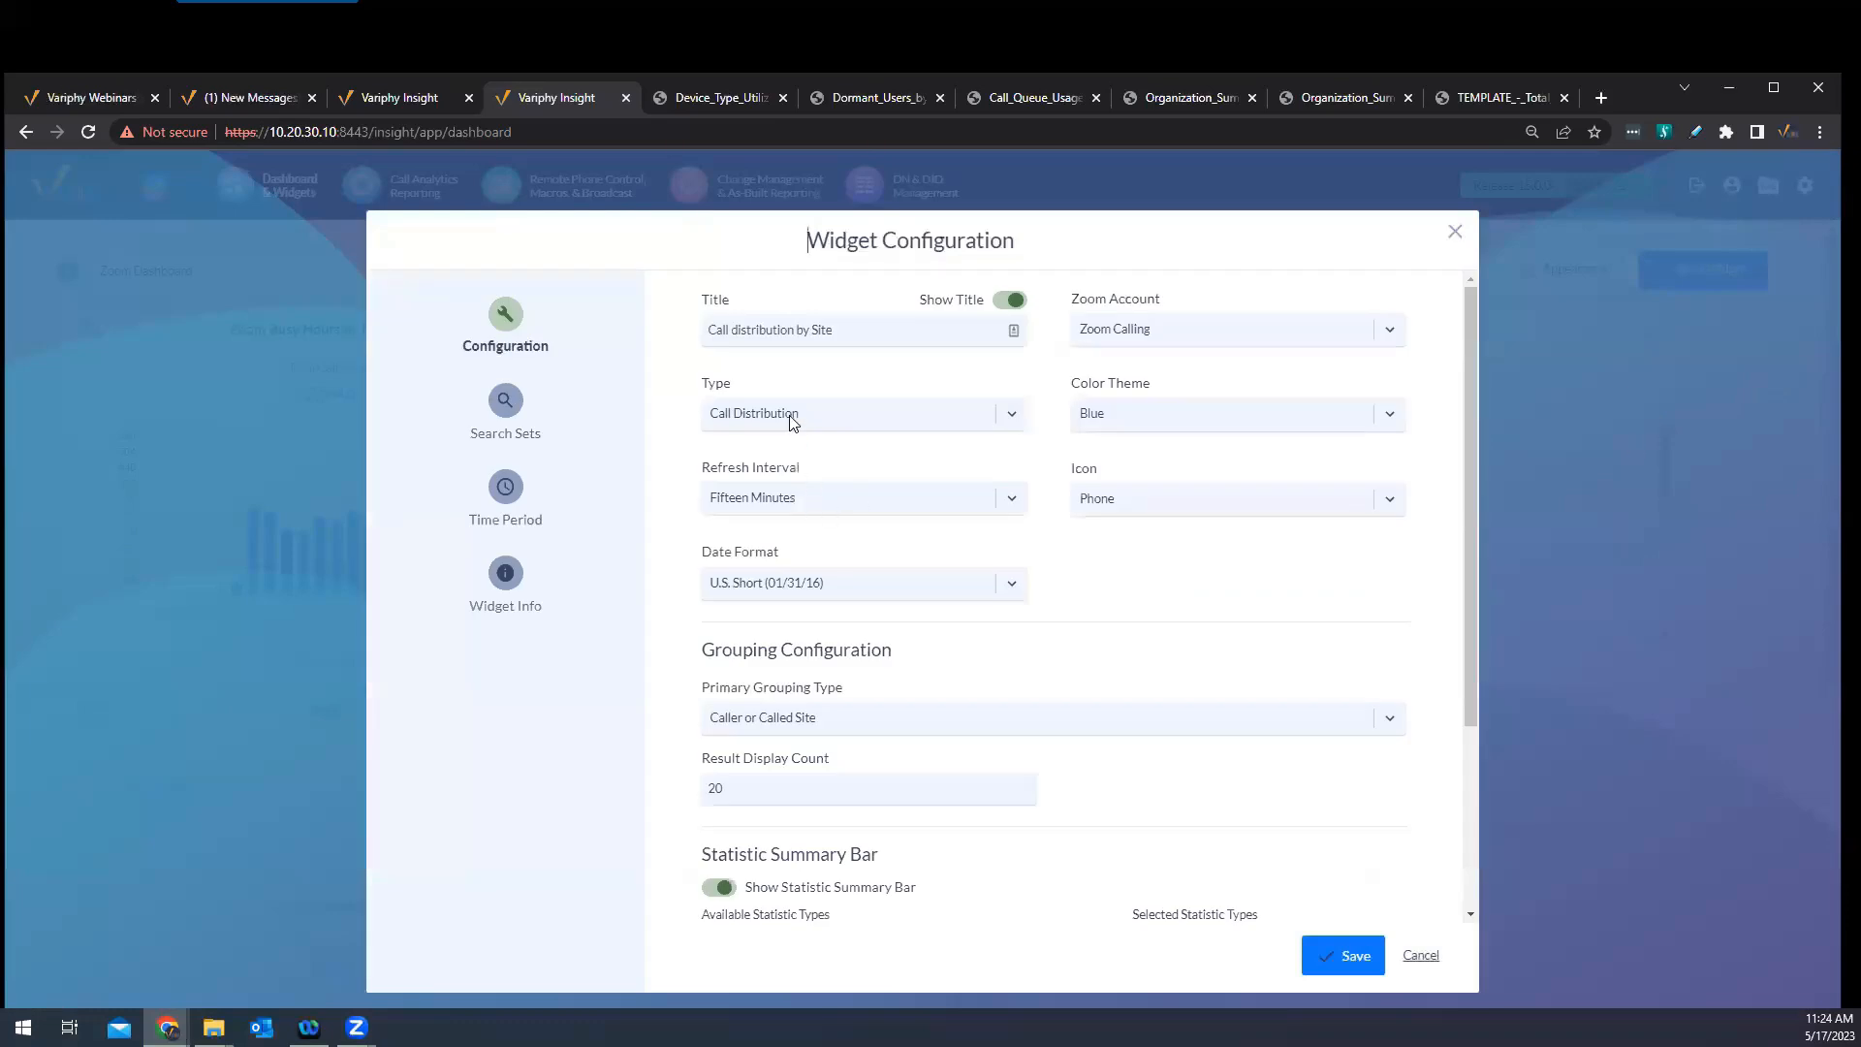
pyautogui.scroll(-1, 1454, 640)
pyautogui.scroll(-2, 1333, 700)
pyautogui.scroll(3, 1299, 673)
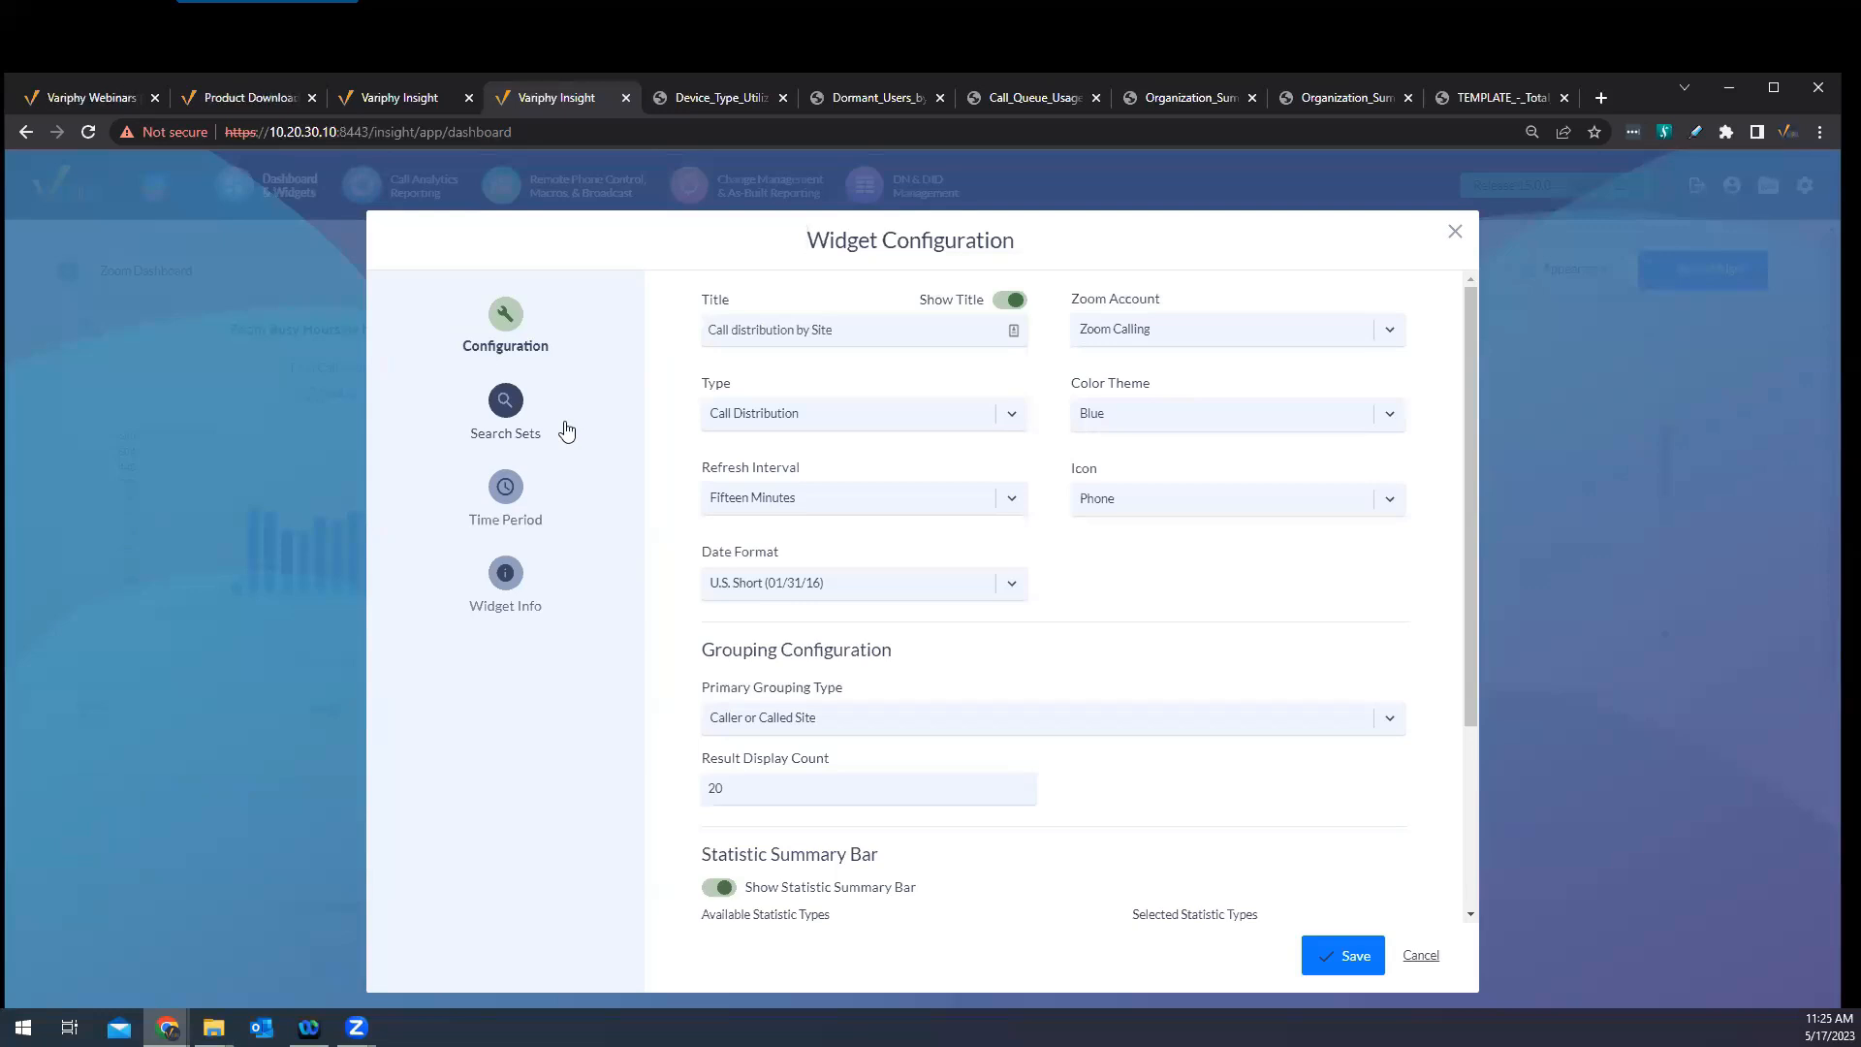
# Check the widget's search set source and the existing Zoom Phone reports available for it, keeping Organization Summary by Site
pyautogui.click(509, 407)
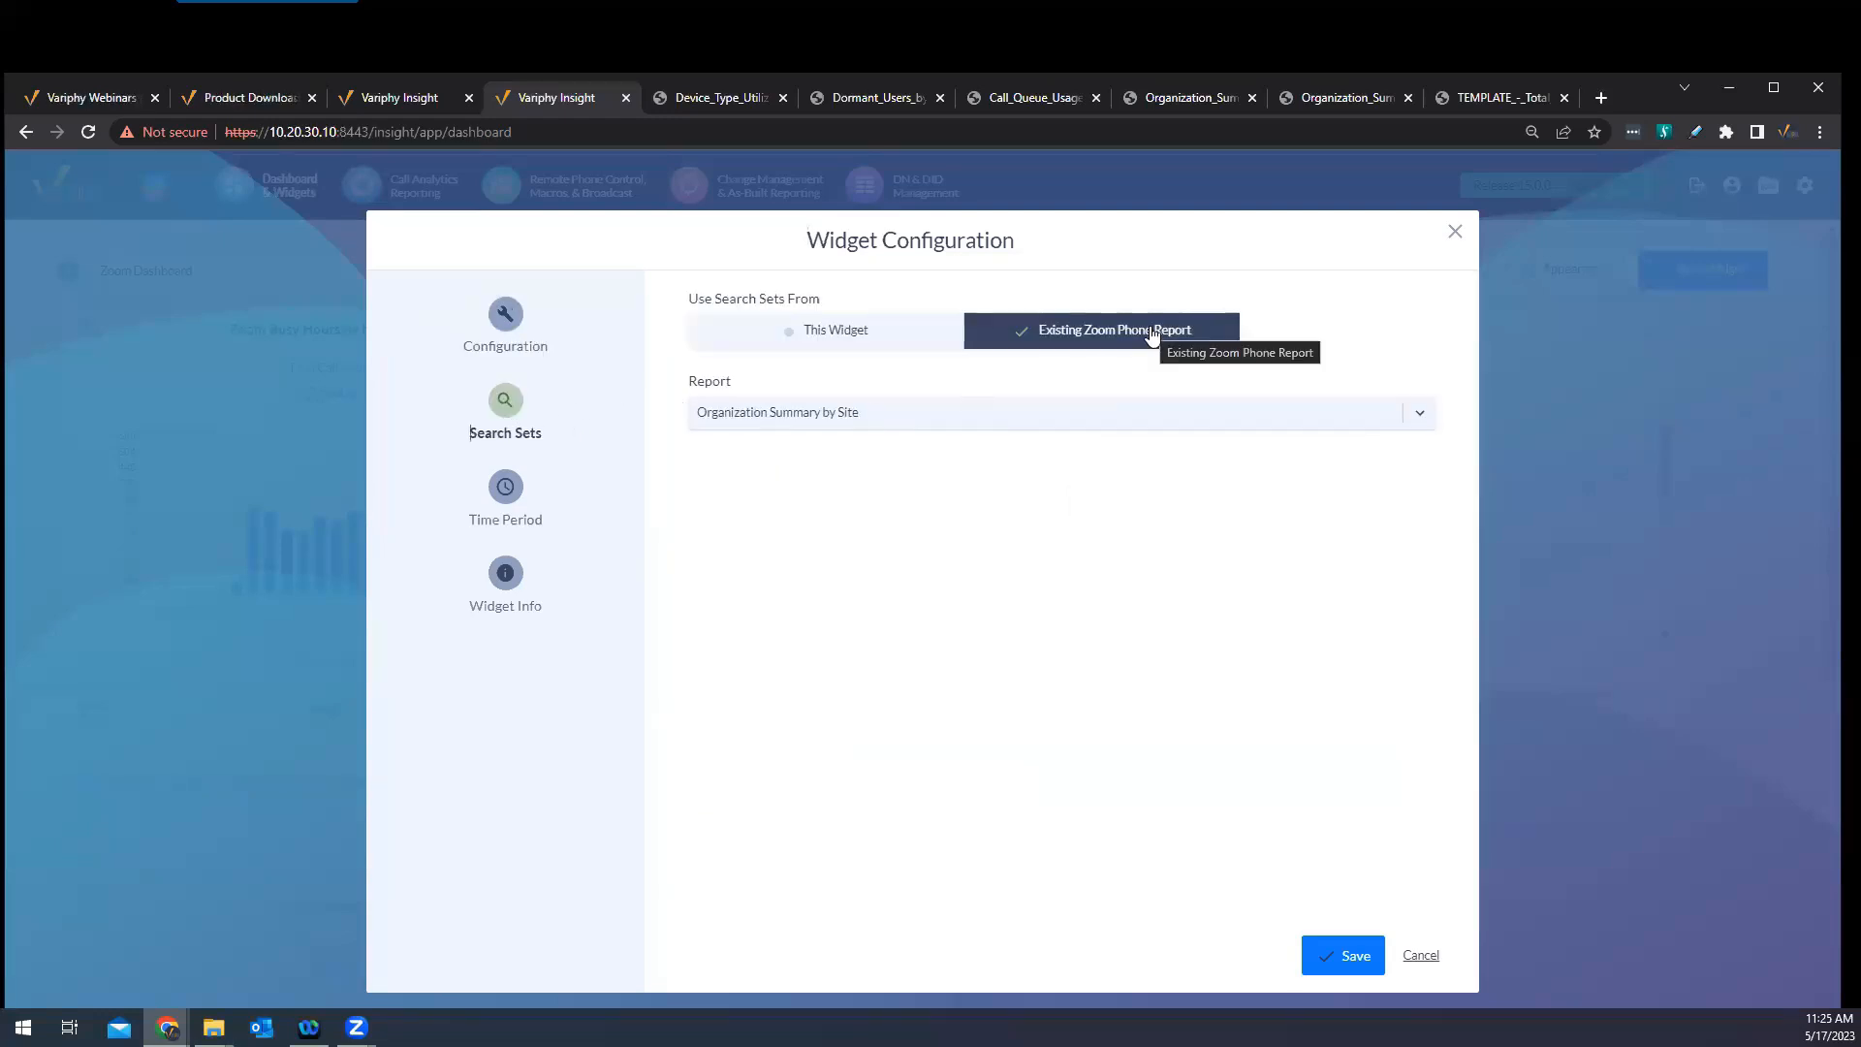
pyautogui.click(1418, 419)
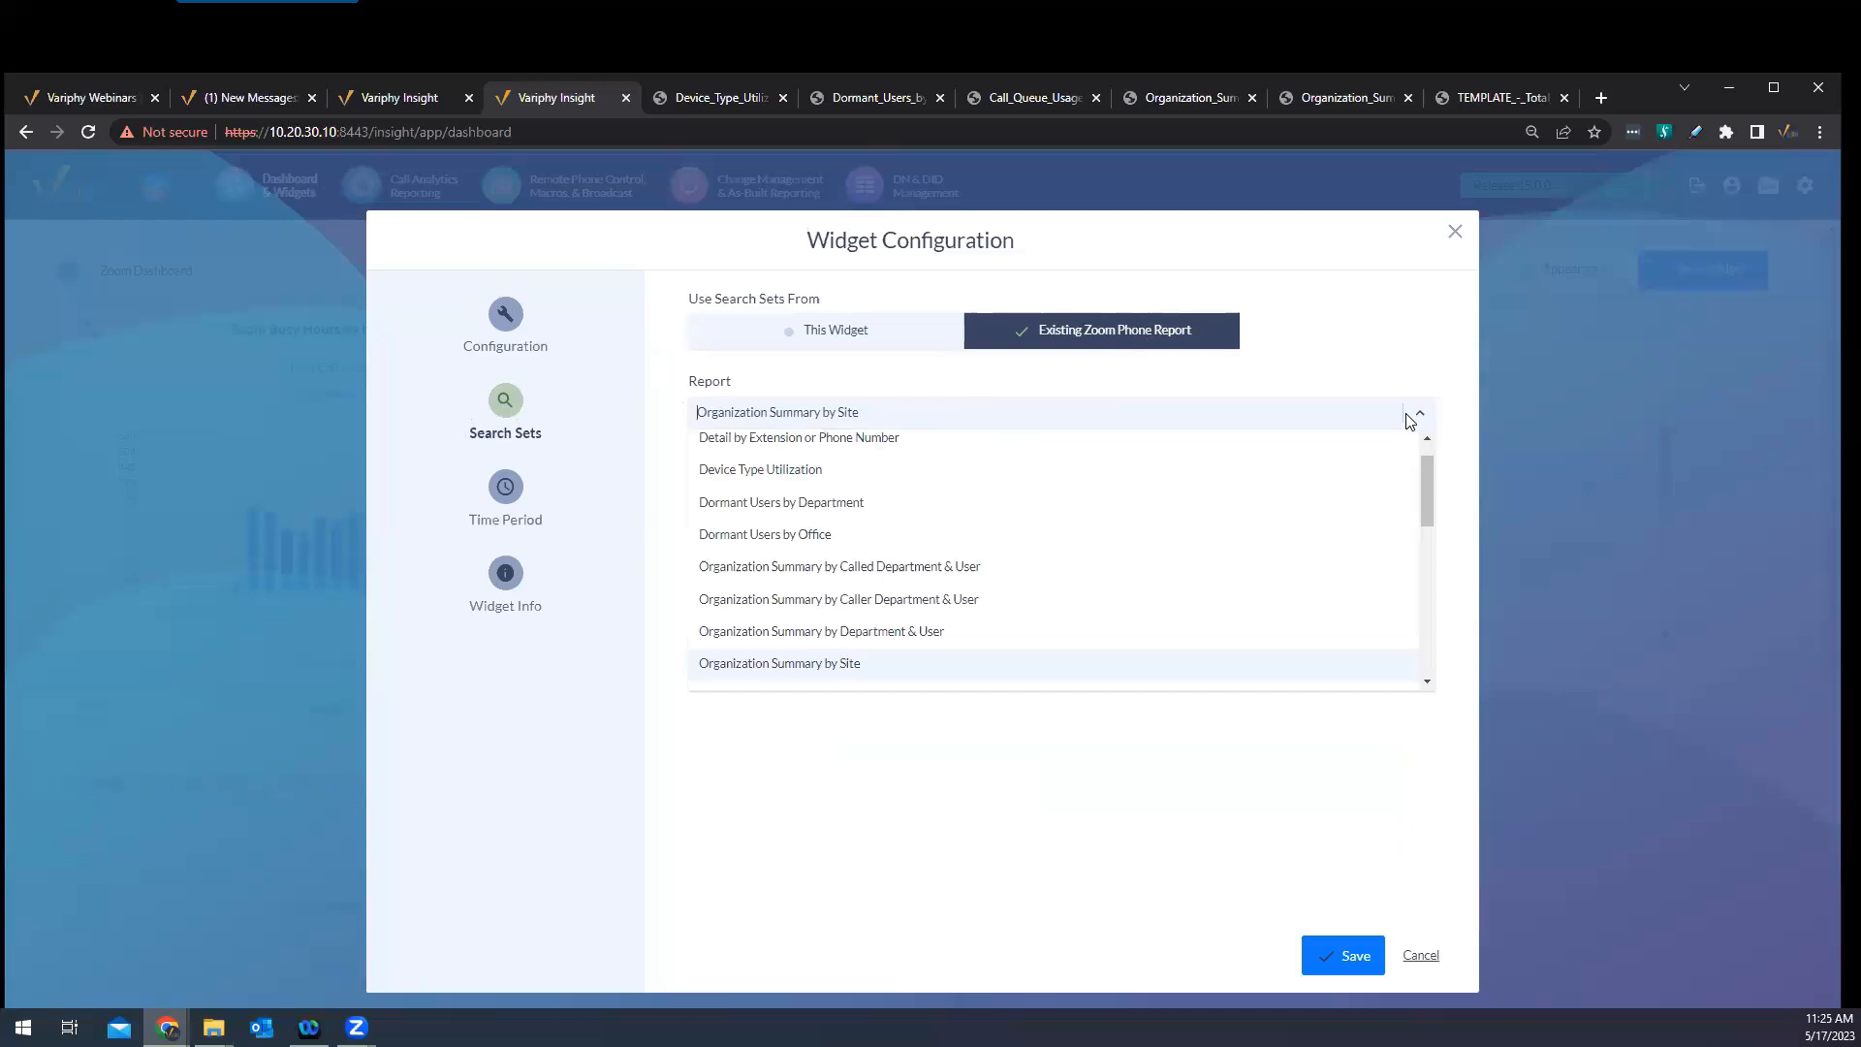
pyautogui.click(1421, 958)
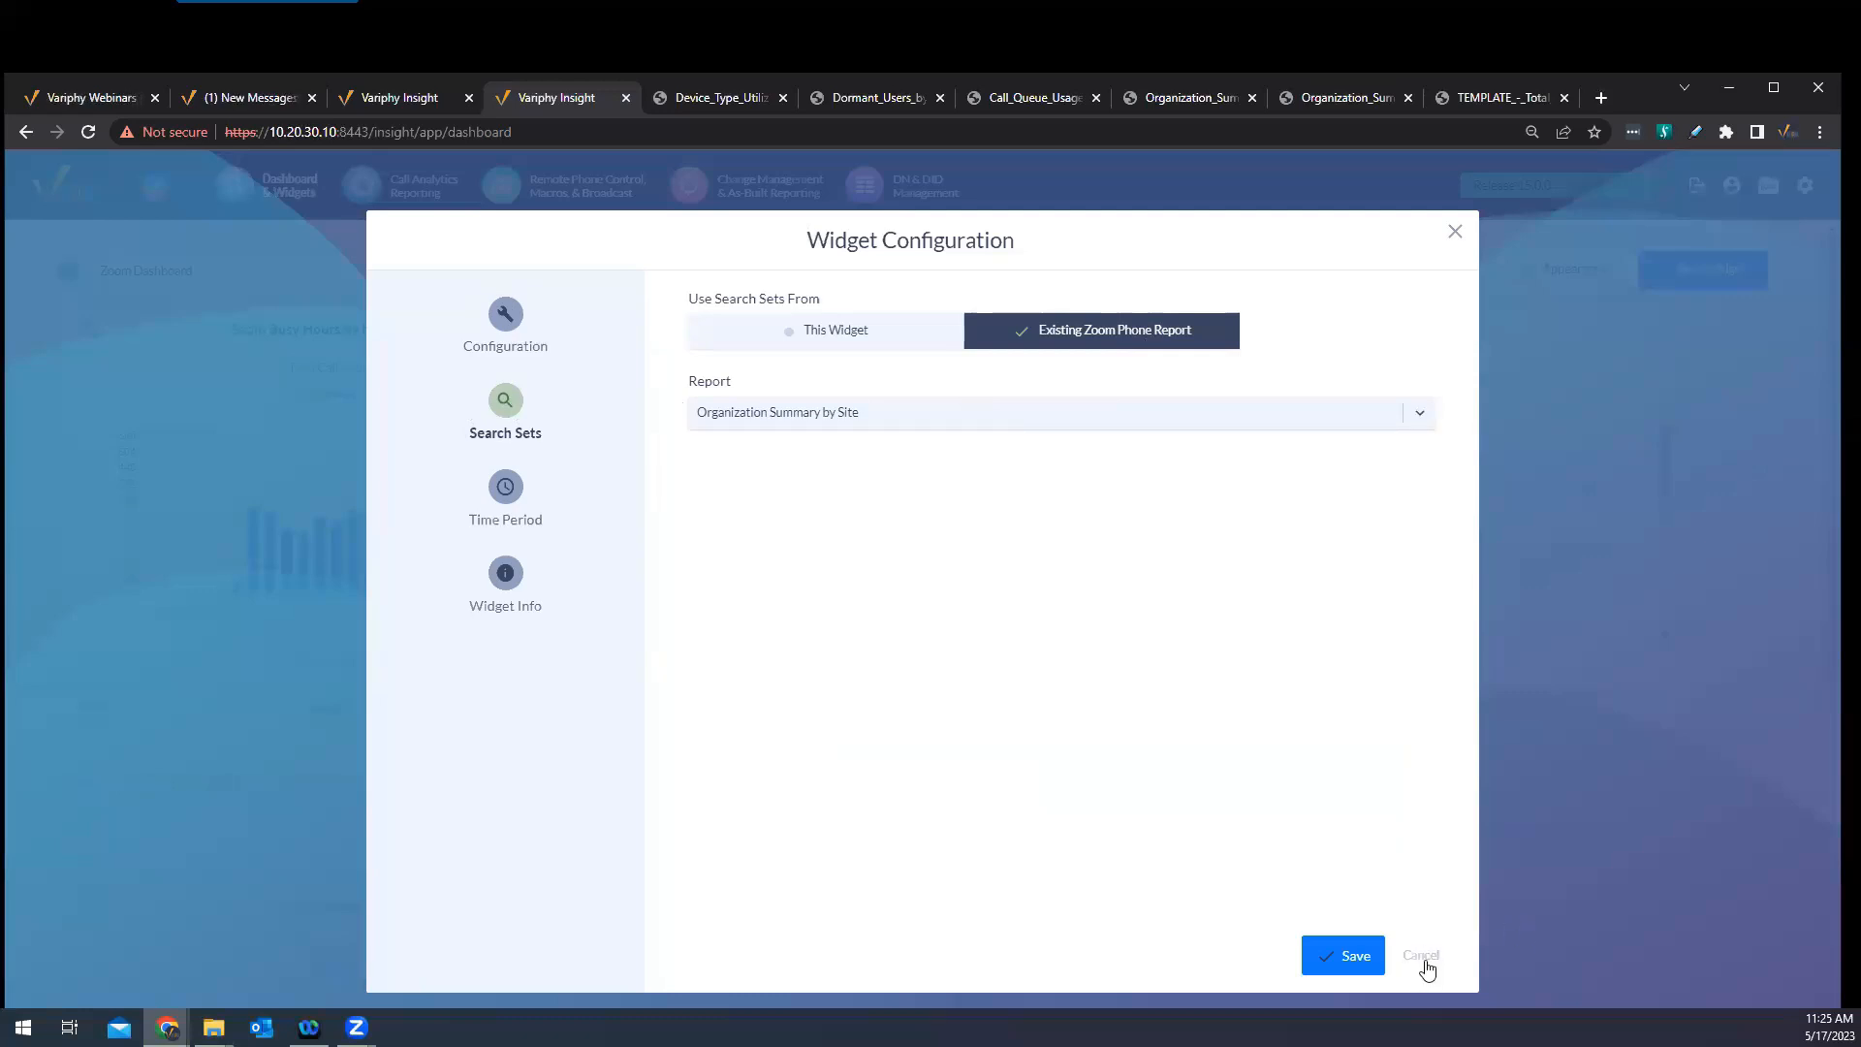
# Return to the widget's general configuration and look through its primary grouping types, keeping Caller or Called Site
pyautogui.click(531, 341)
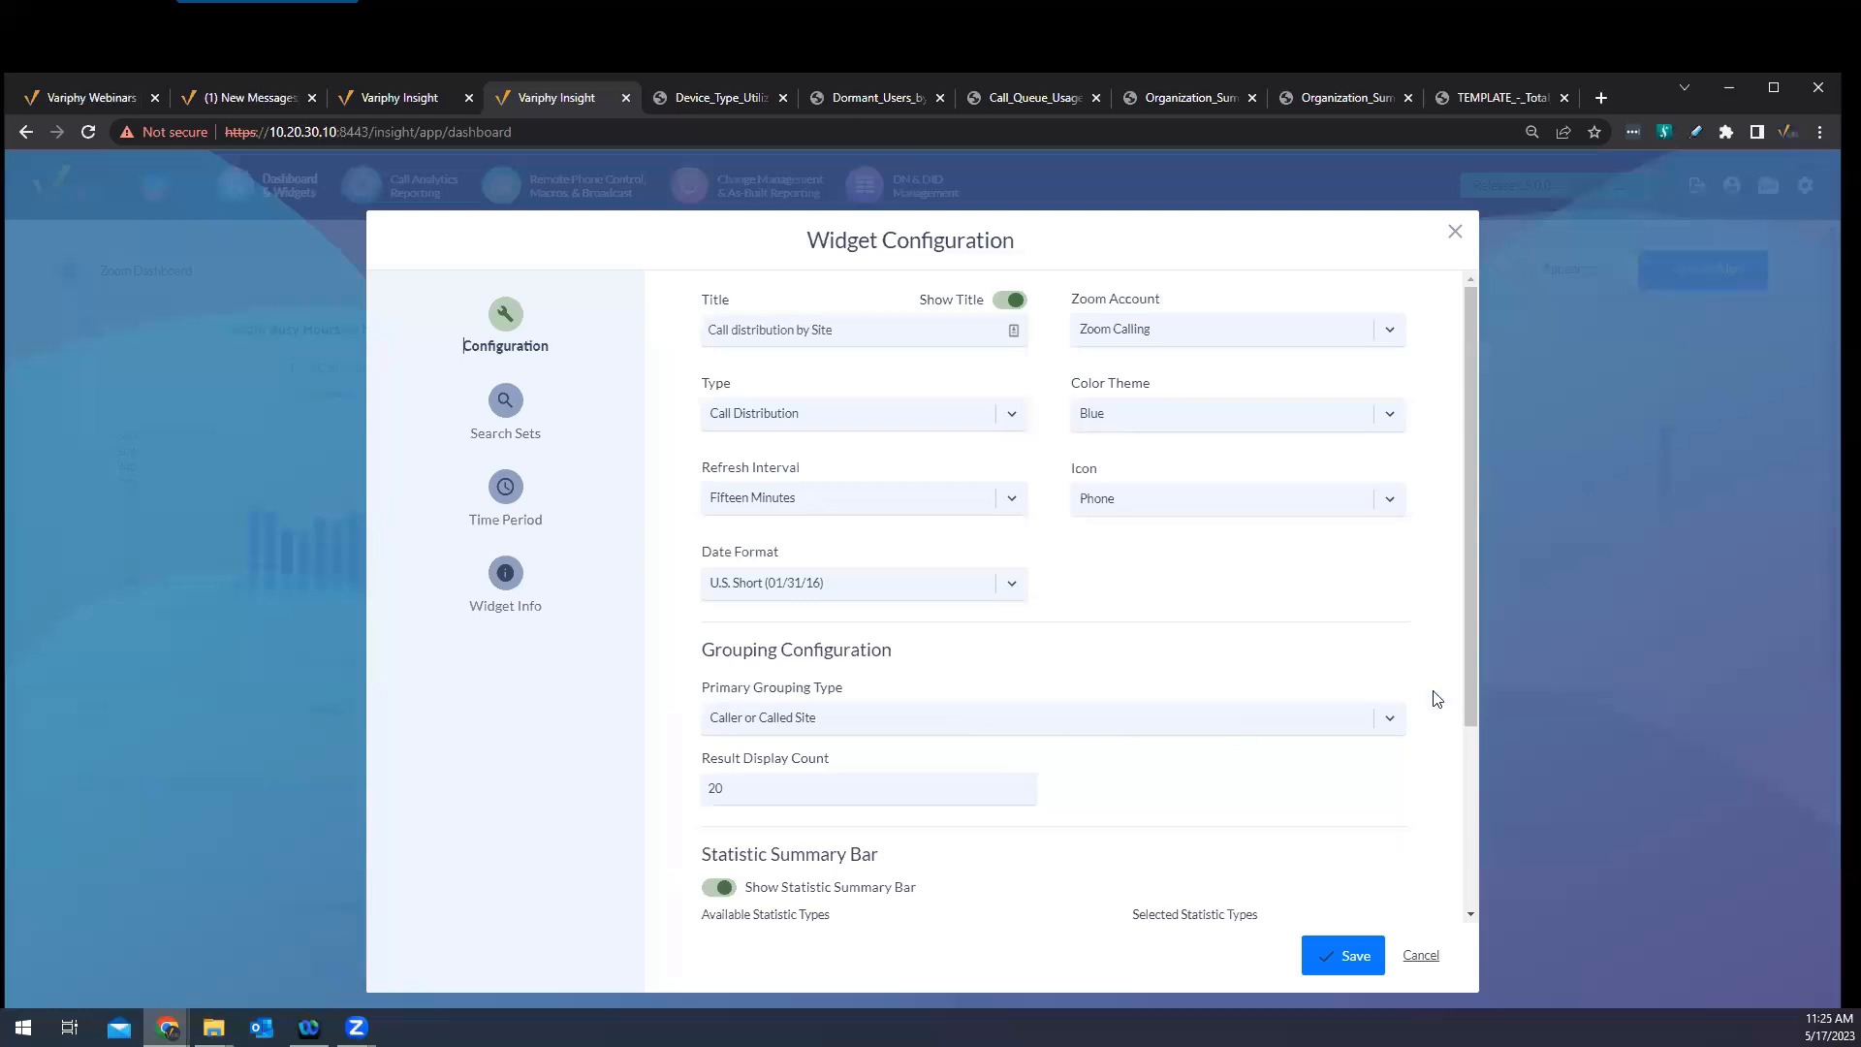
pyautogui.click(1390, 719)
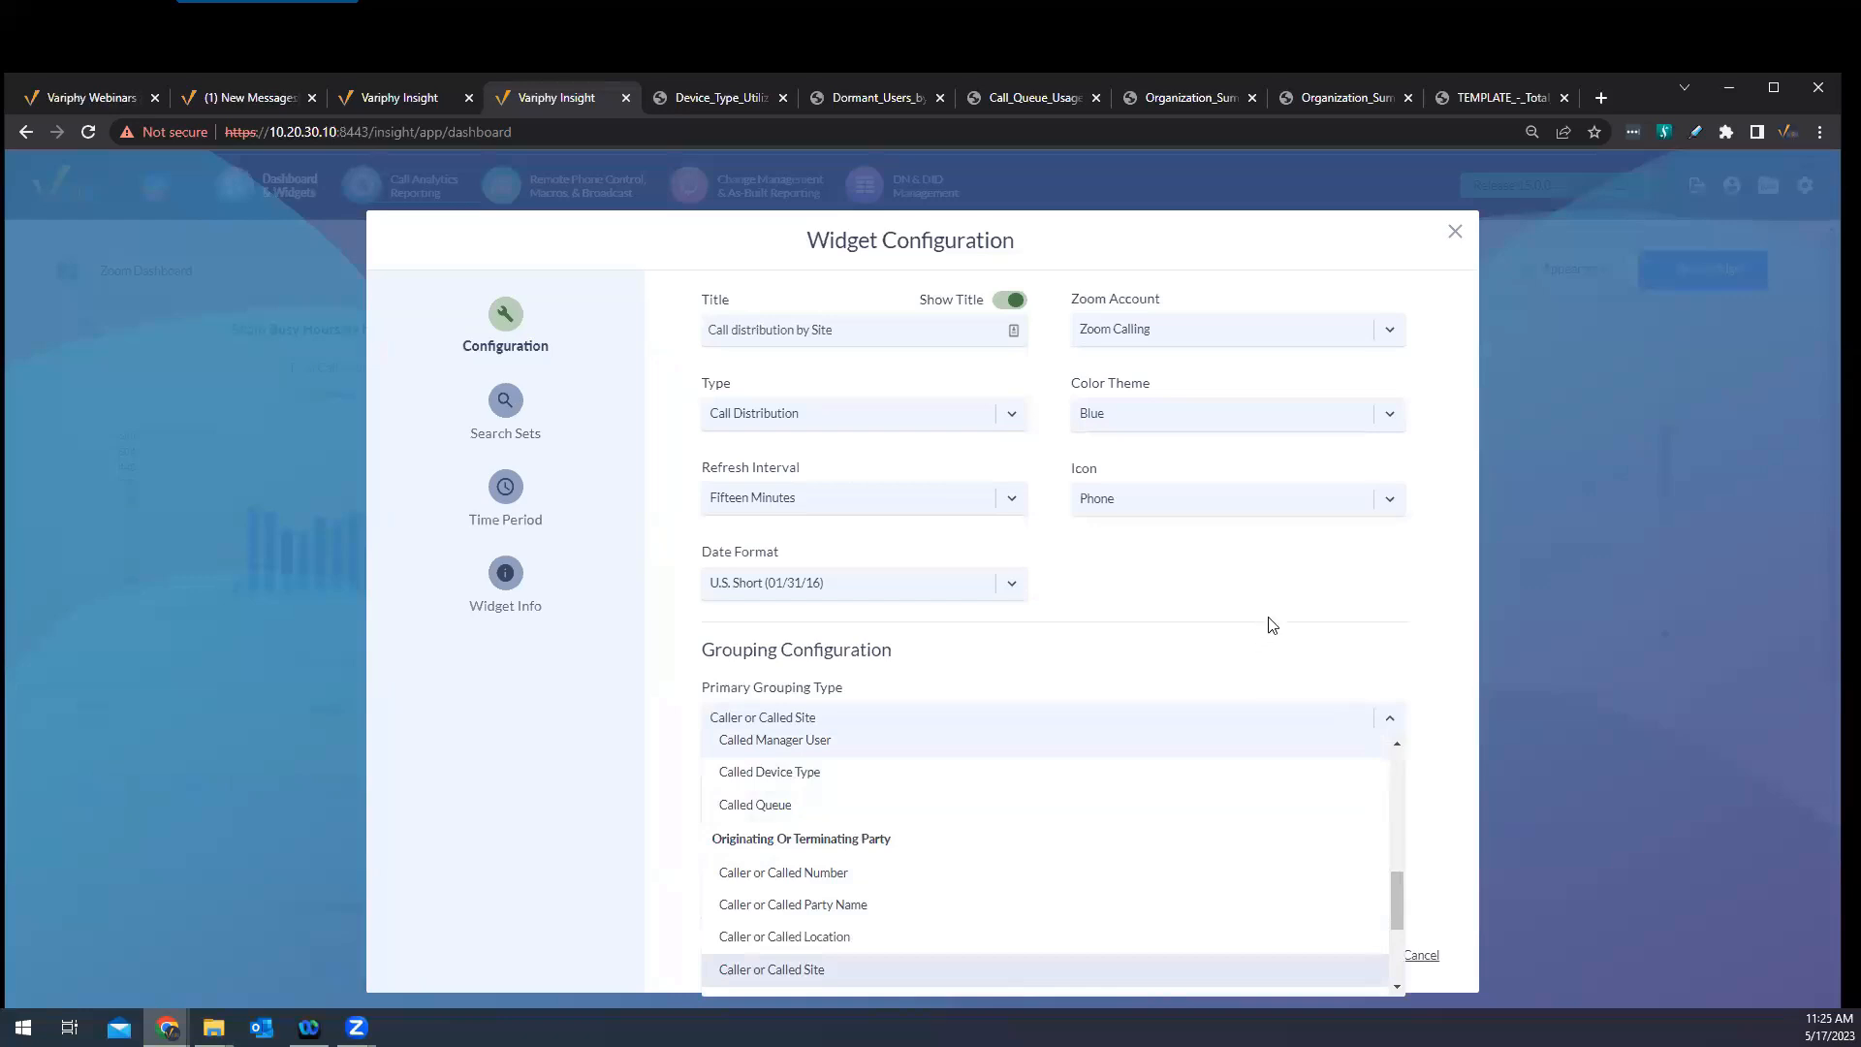
pyautogui.click(1246, 650)
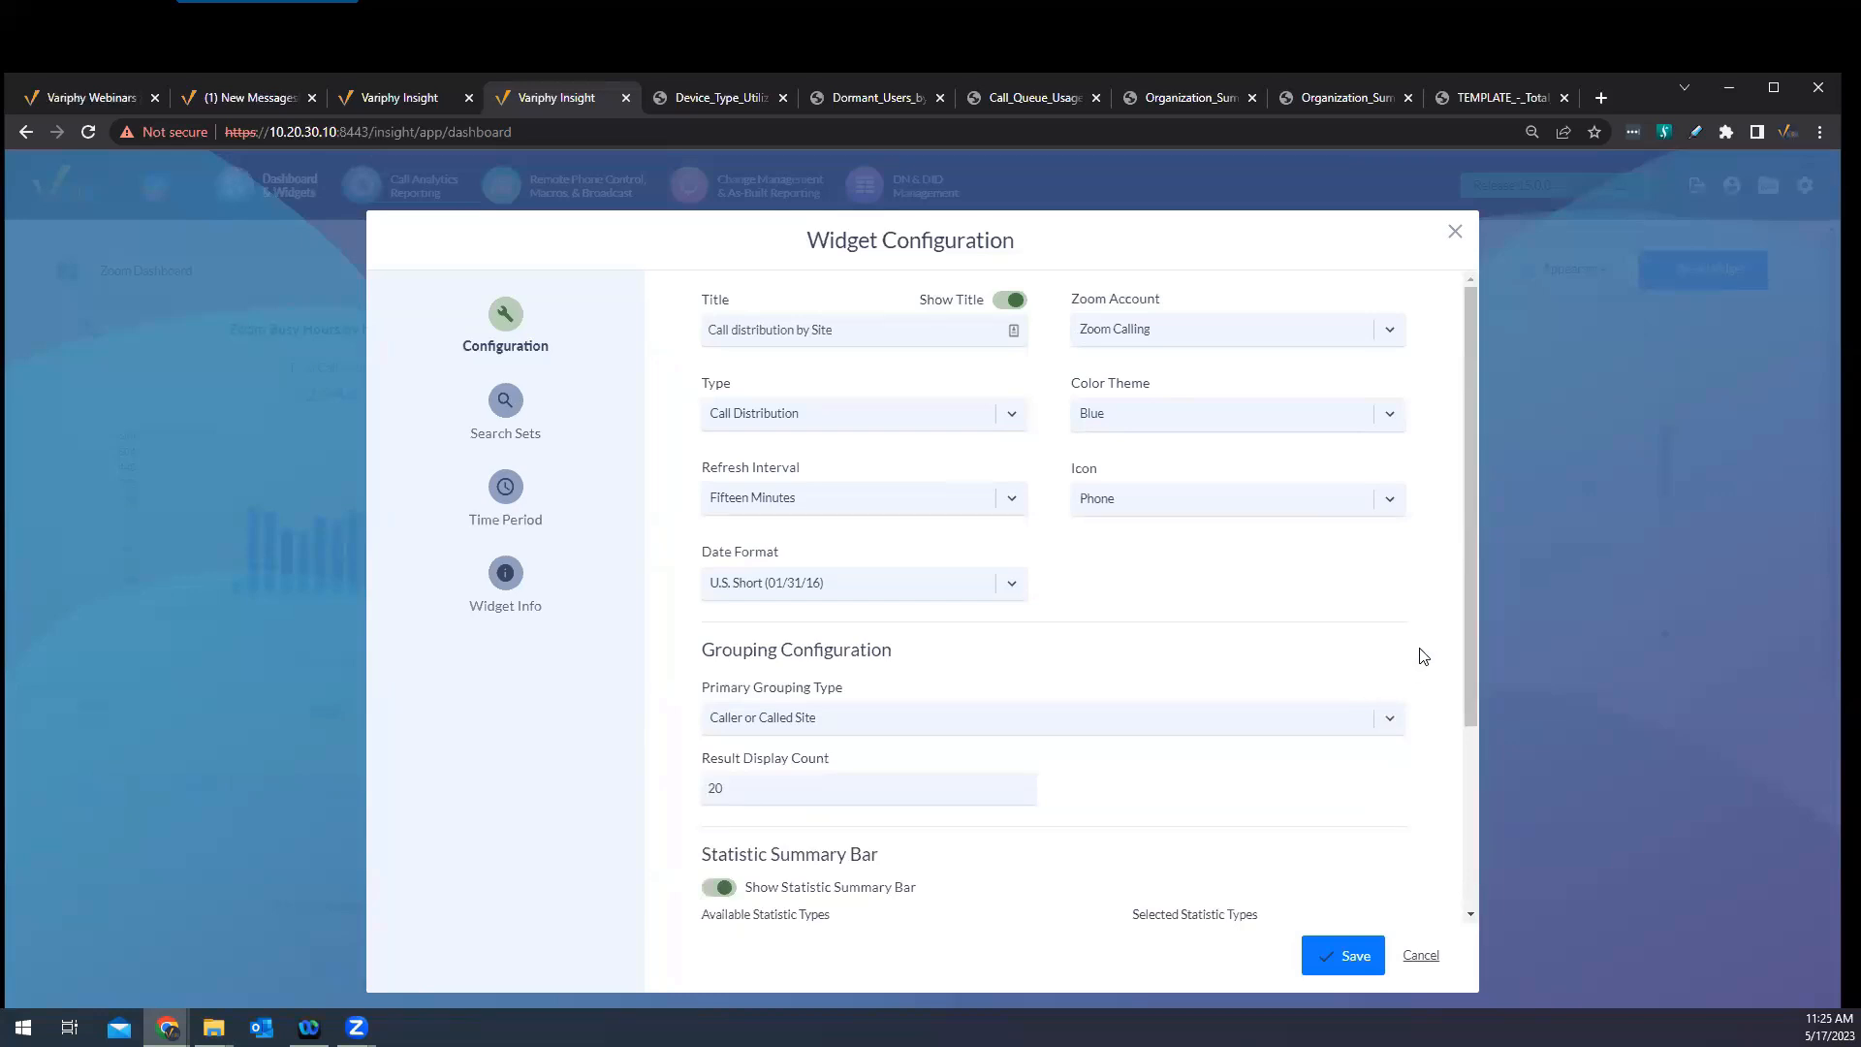
# Review the Call distribution by Site widget's statistic summary bar and search set settings, and close its configuration without saving
pyautogui.scroll(-3, 1421, 655)
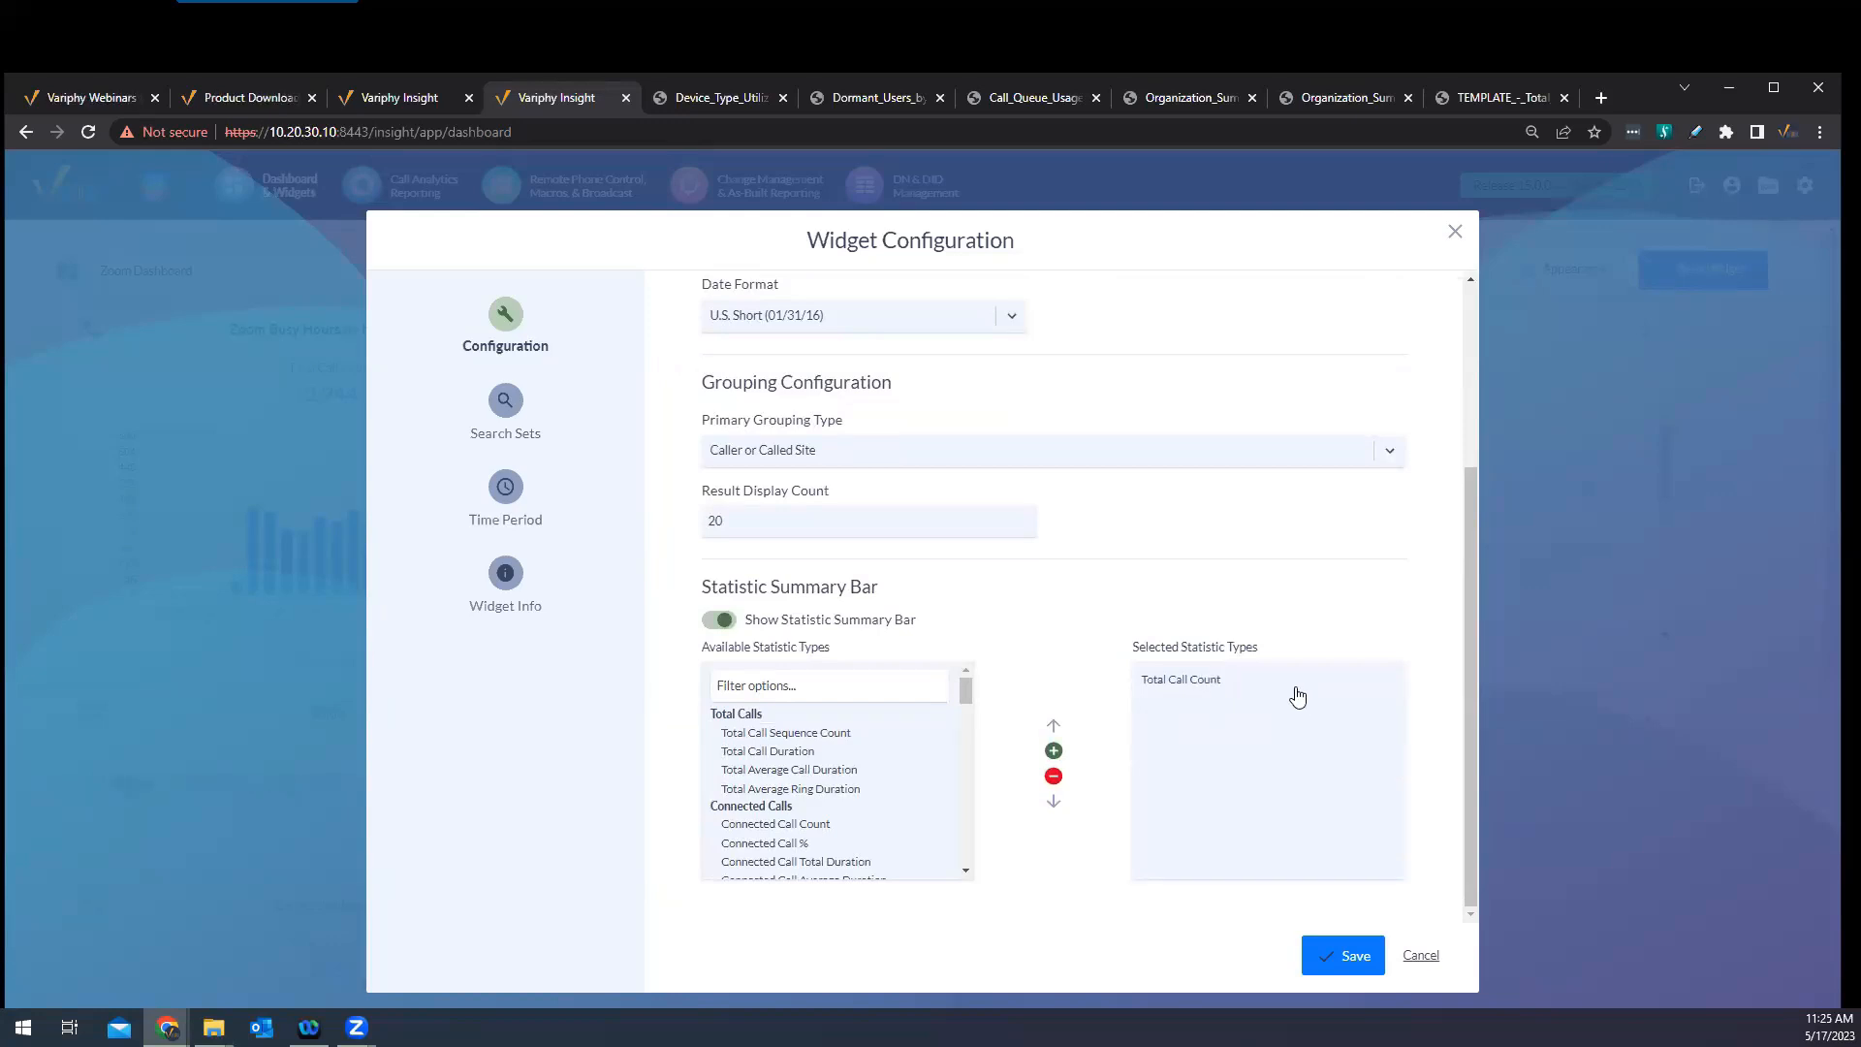
pyautogui.click(515, 414)
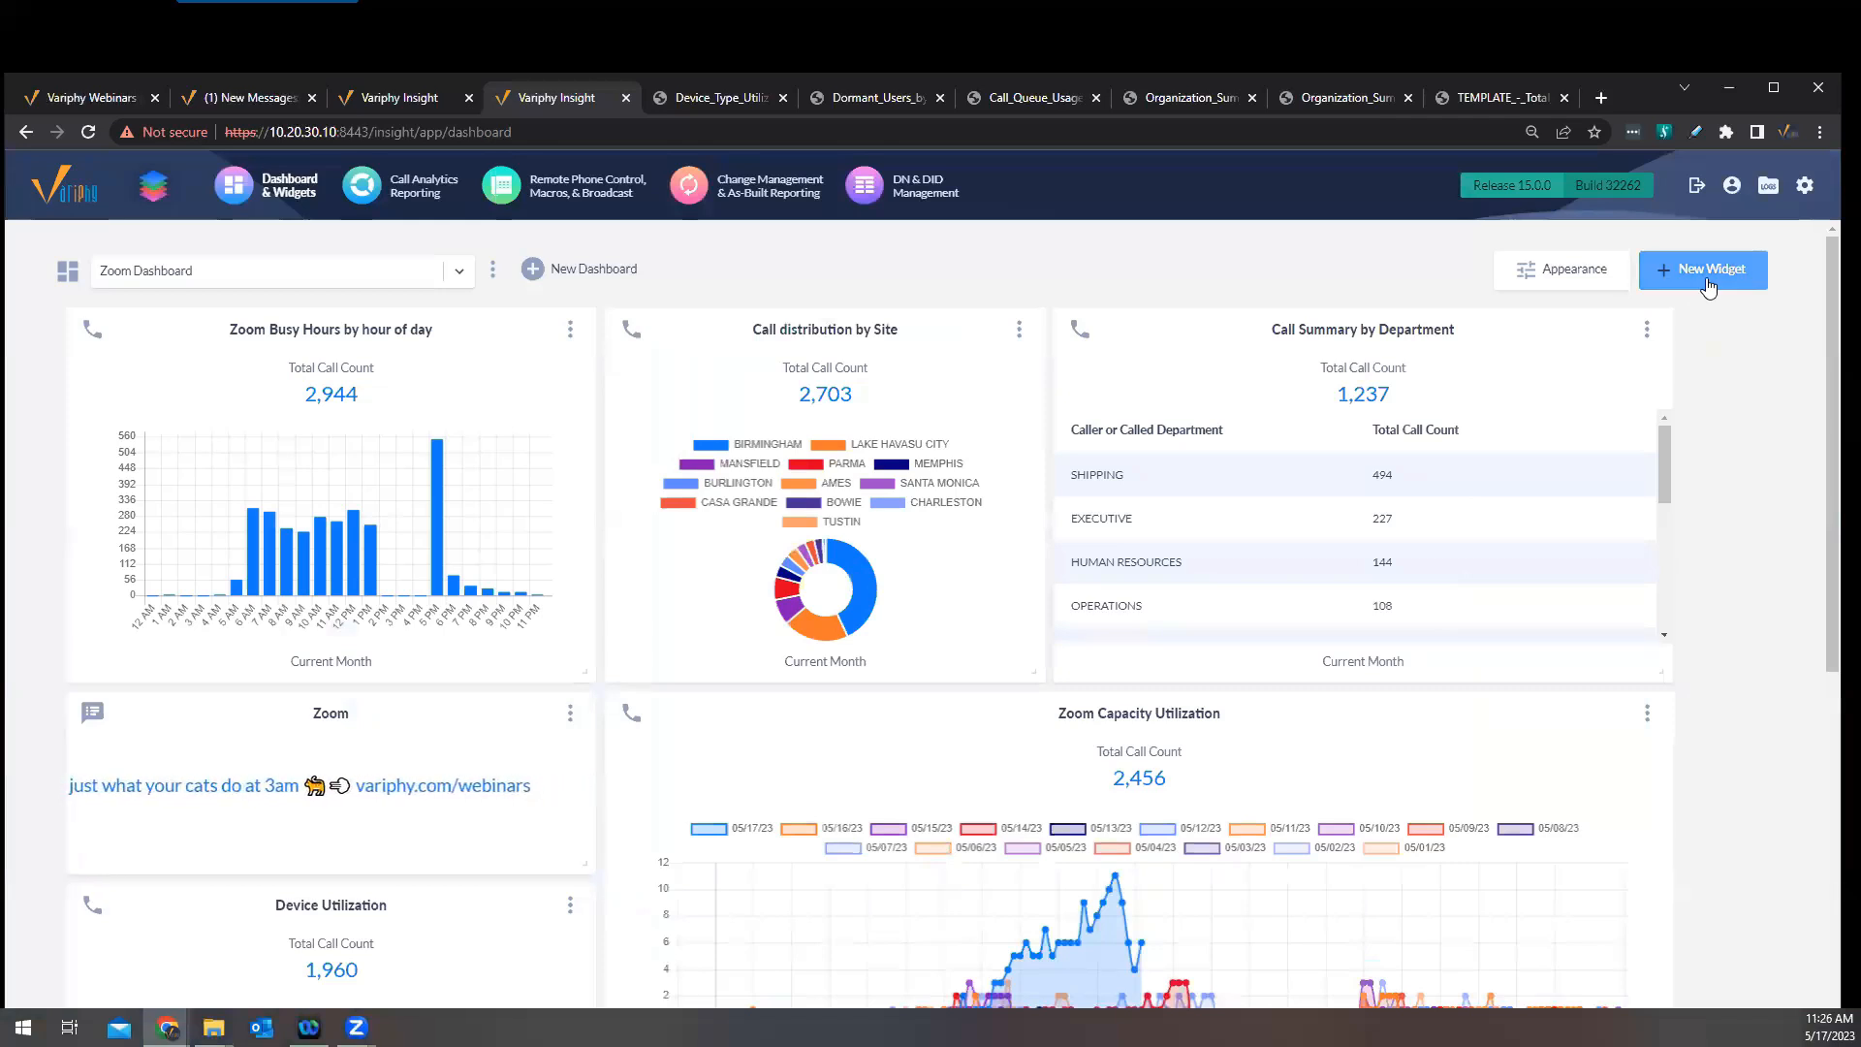
# Start a new dashboard widget, check the widget types for the Application feature, and choose Call Analytics as the feature
pyautogui.click(1704, 280)
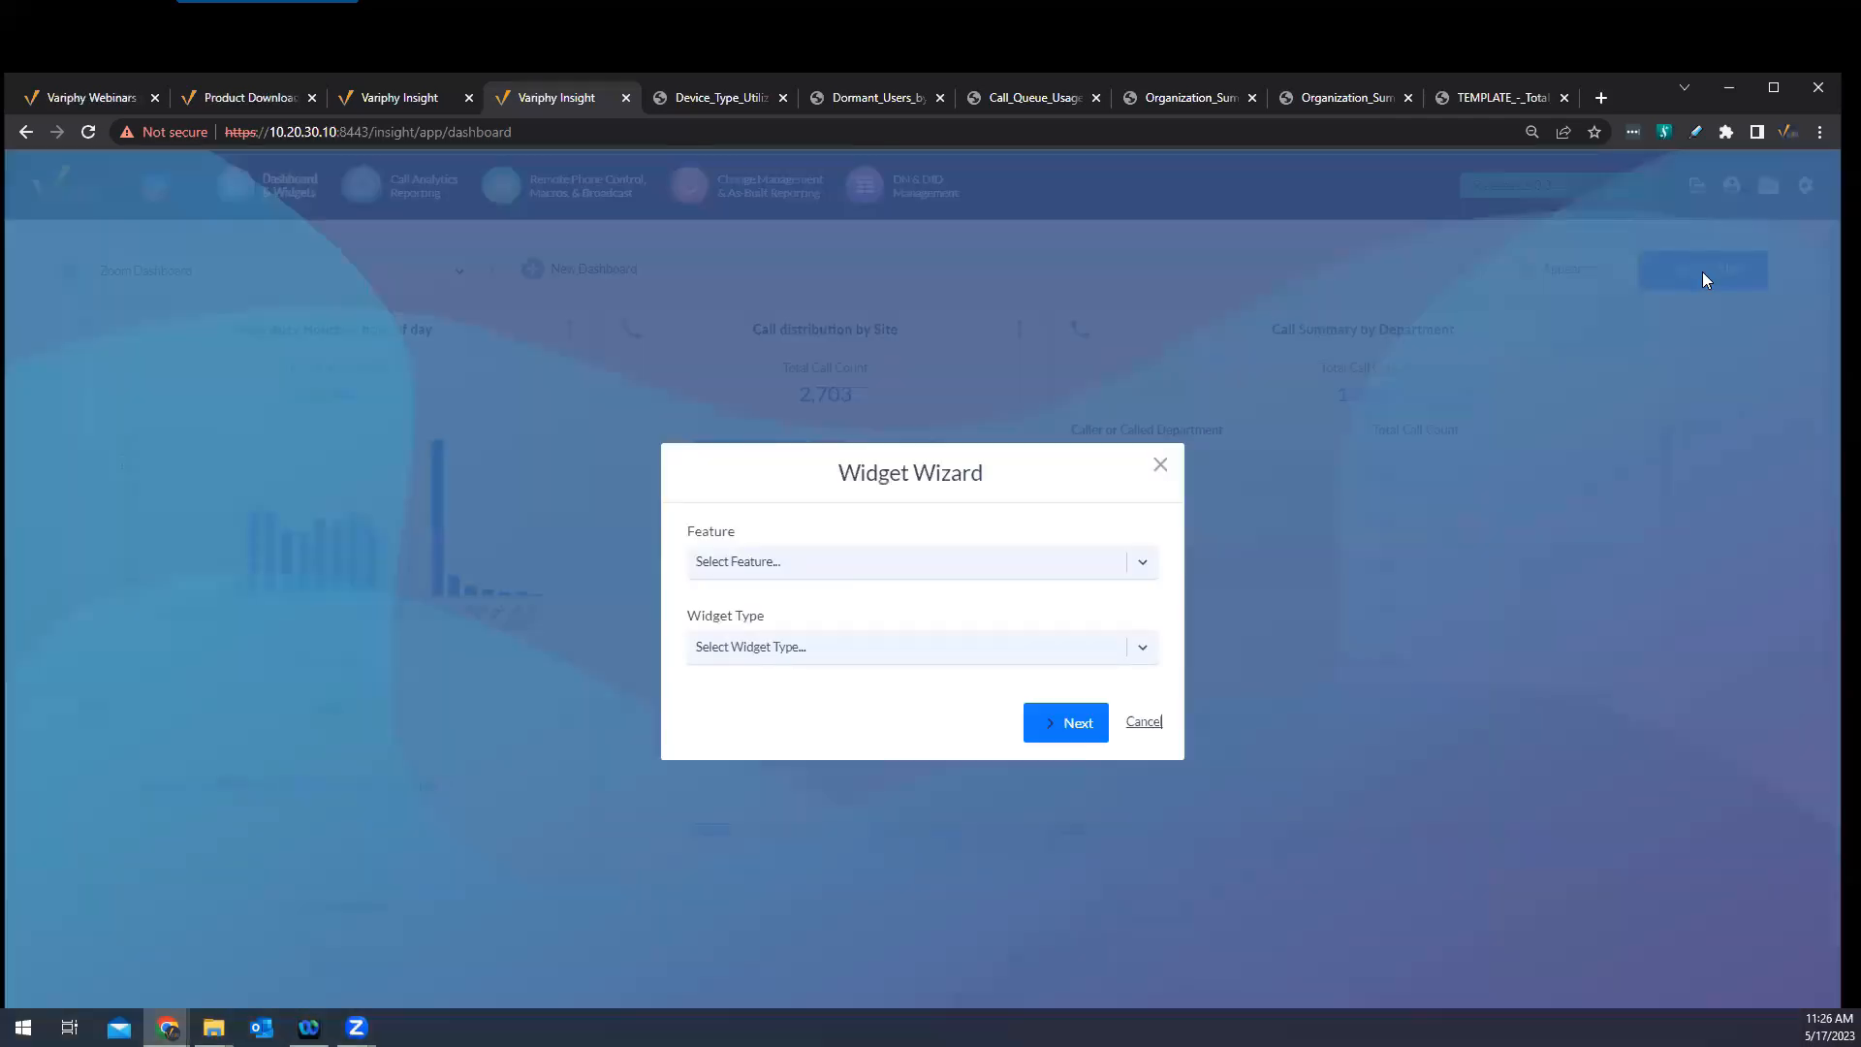
pyautogui.click(876, 562)
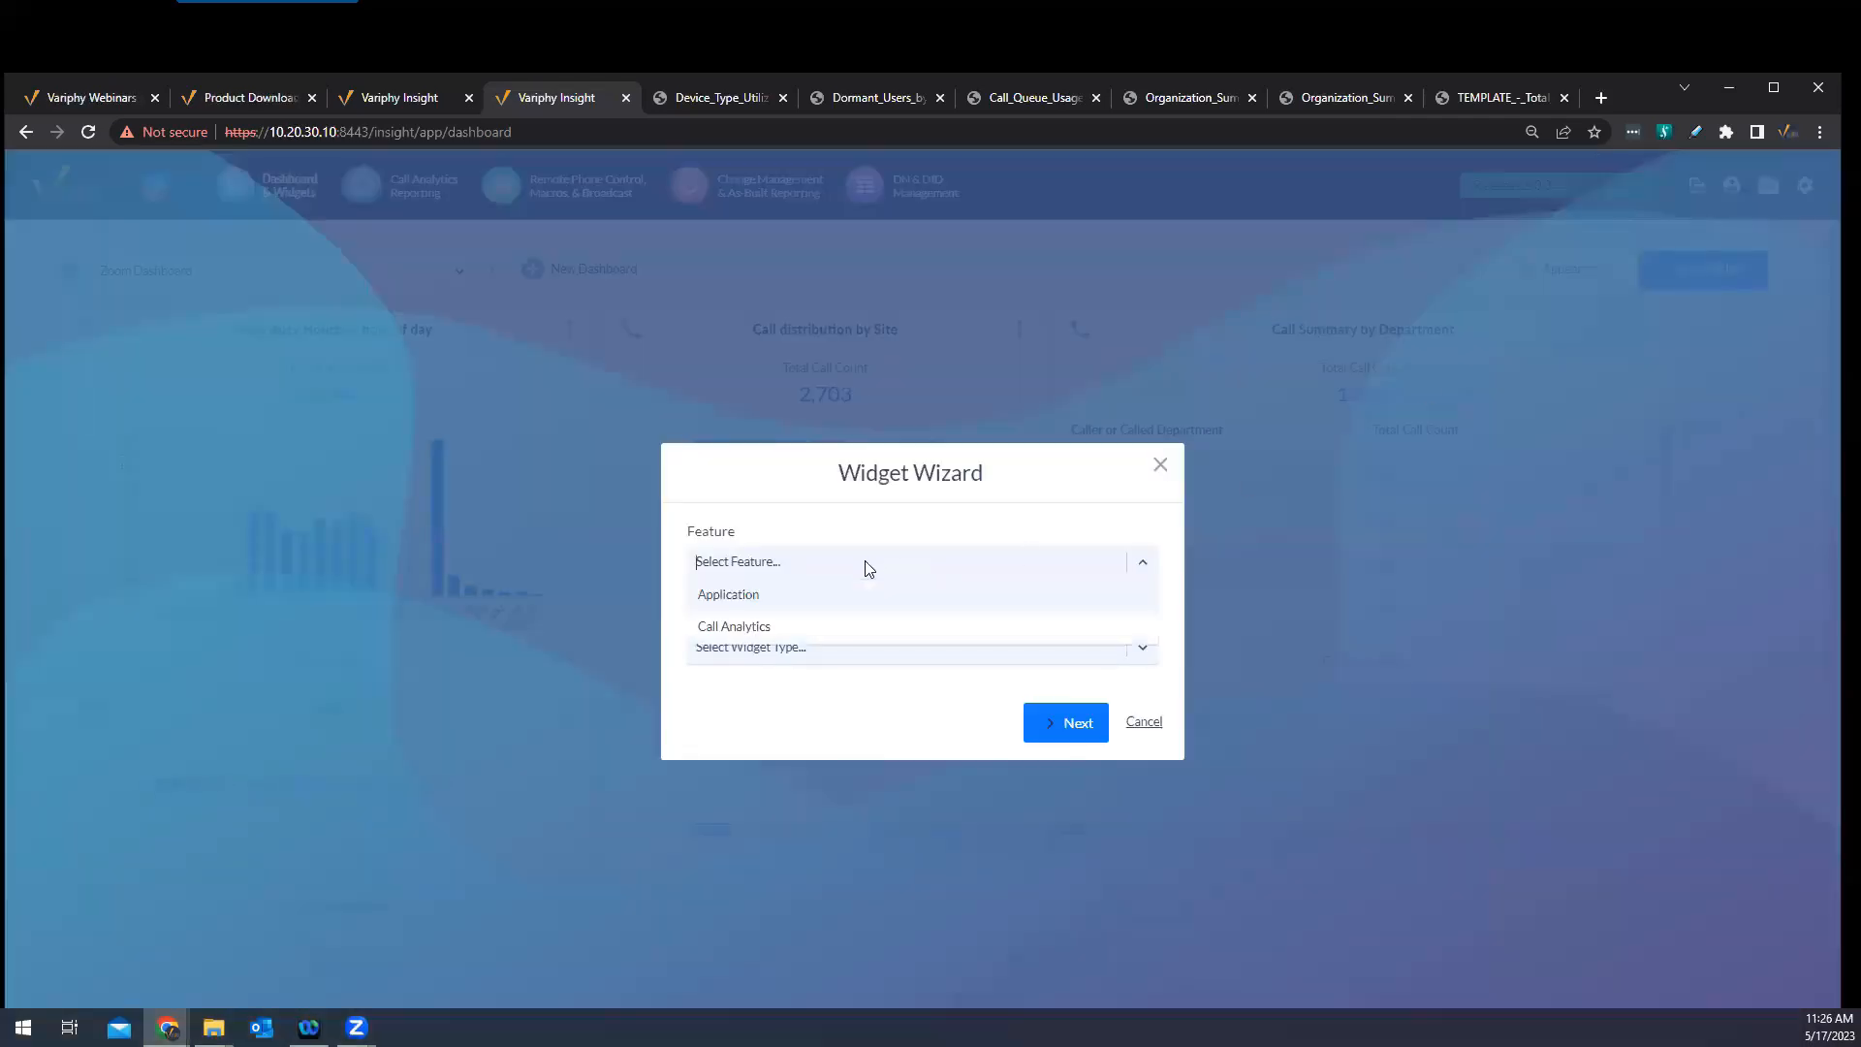
pyautogui.click(798, 602)
pyautogui.click(793, 652)
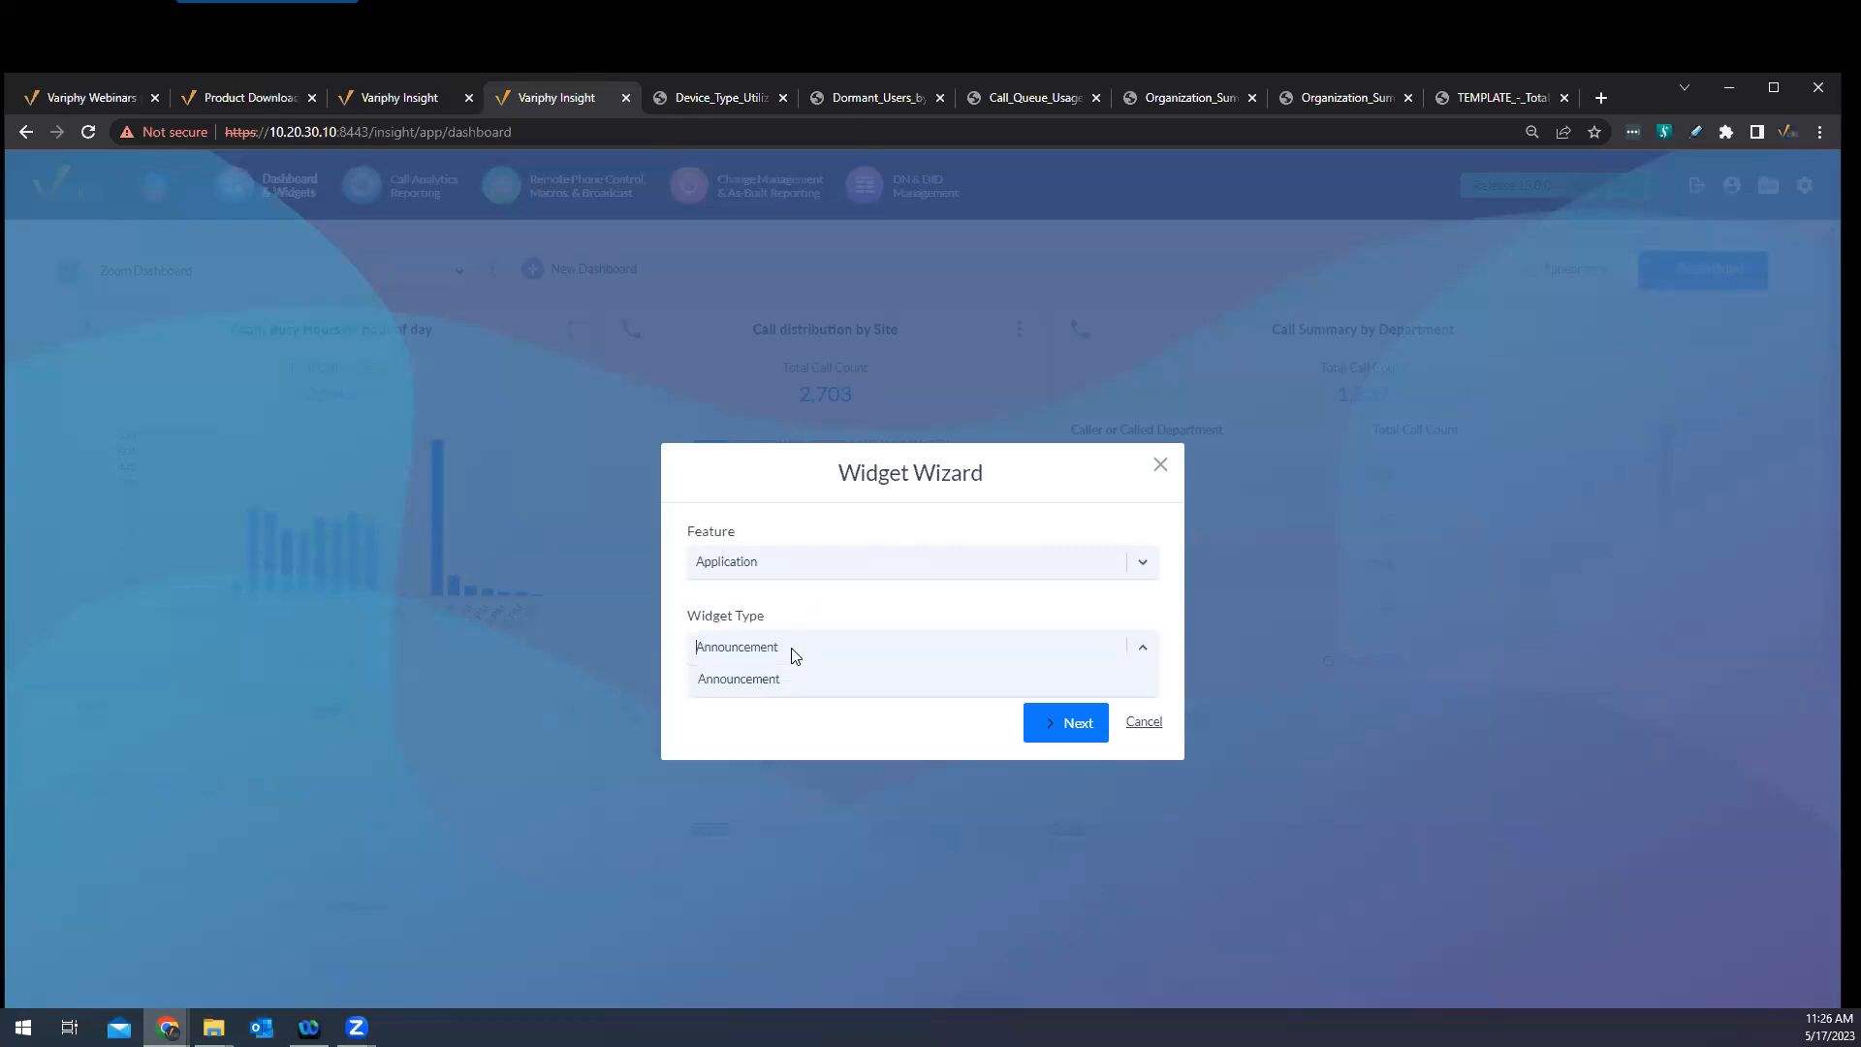
pyautogui.click(852, 574)
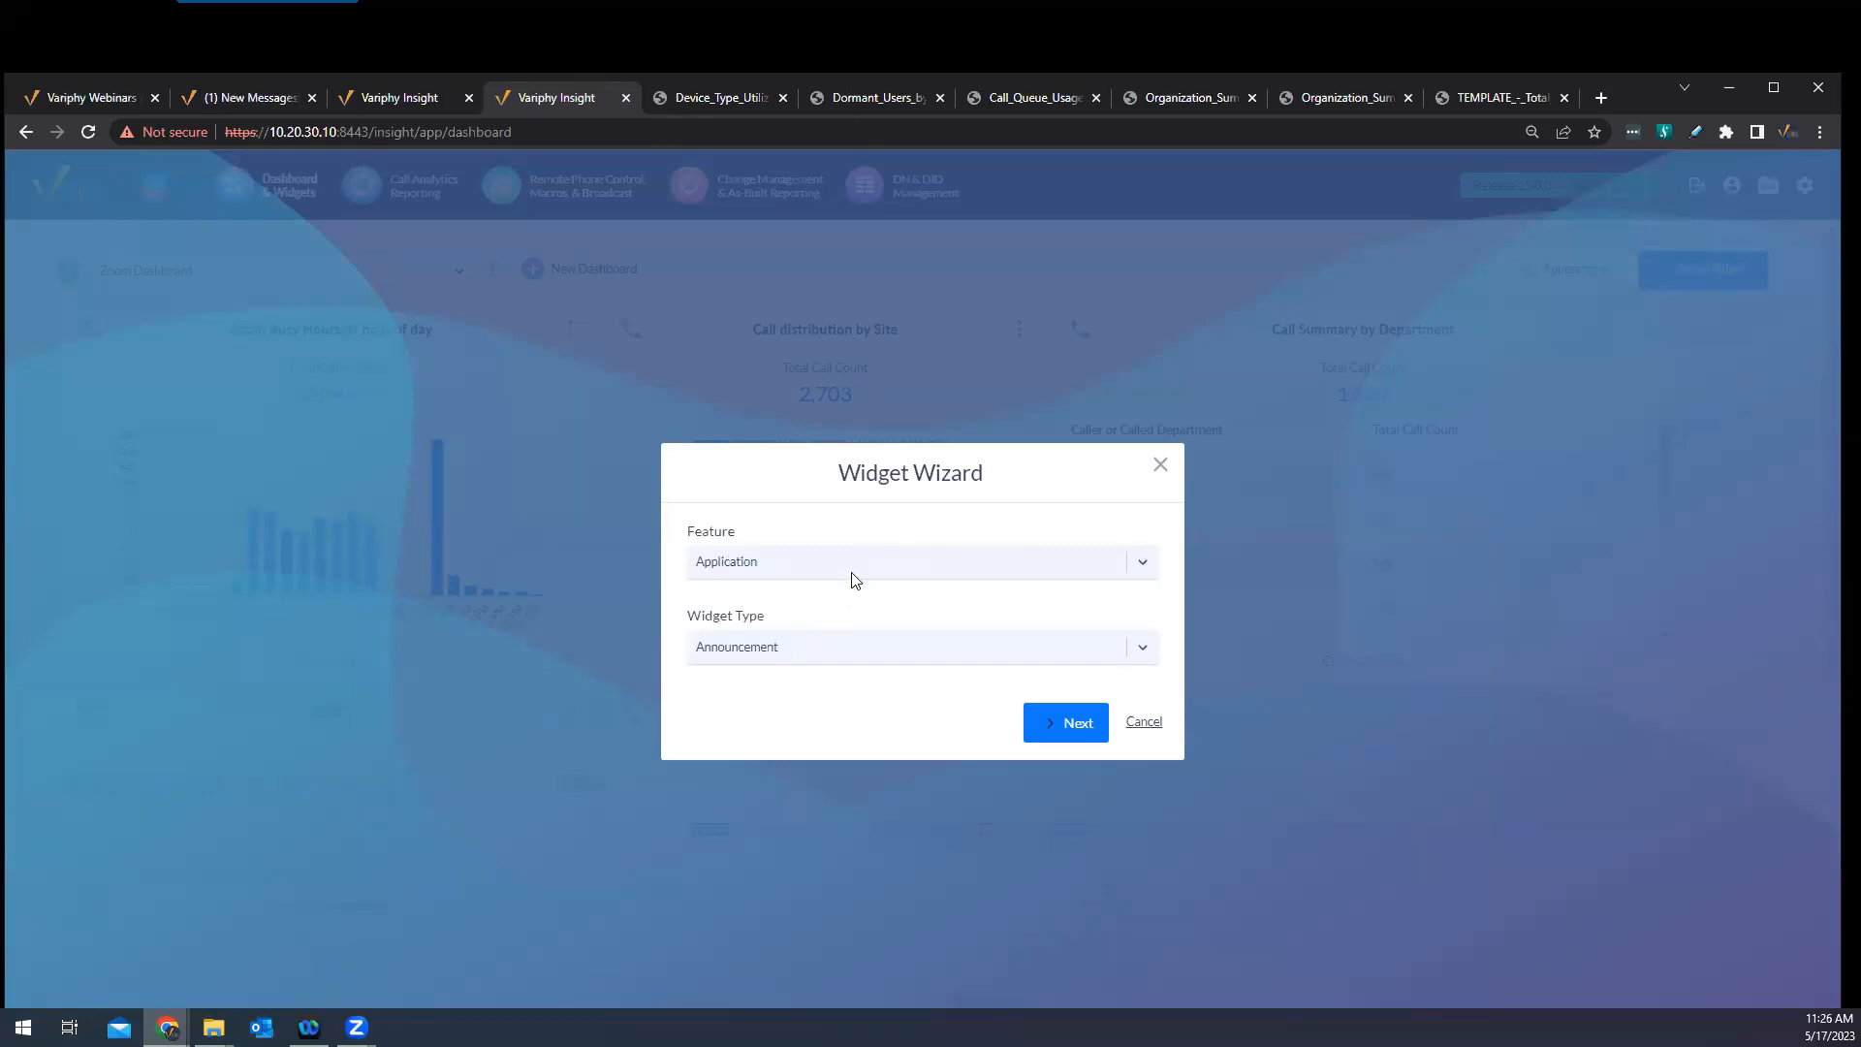
pyautogui.click(852, 574)
pyautogui.click(757, 628)
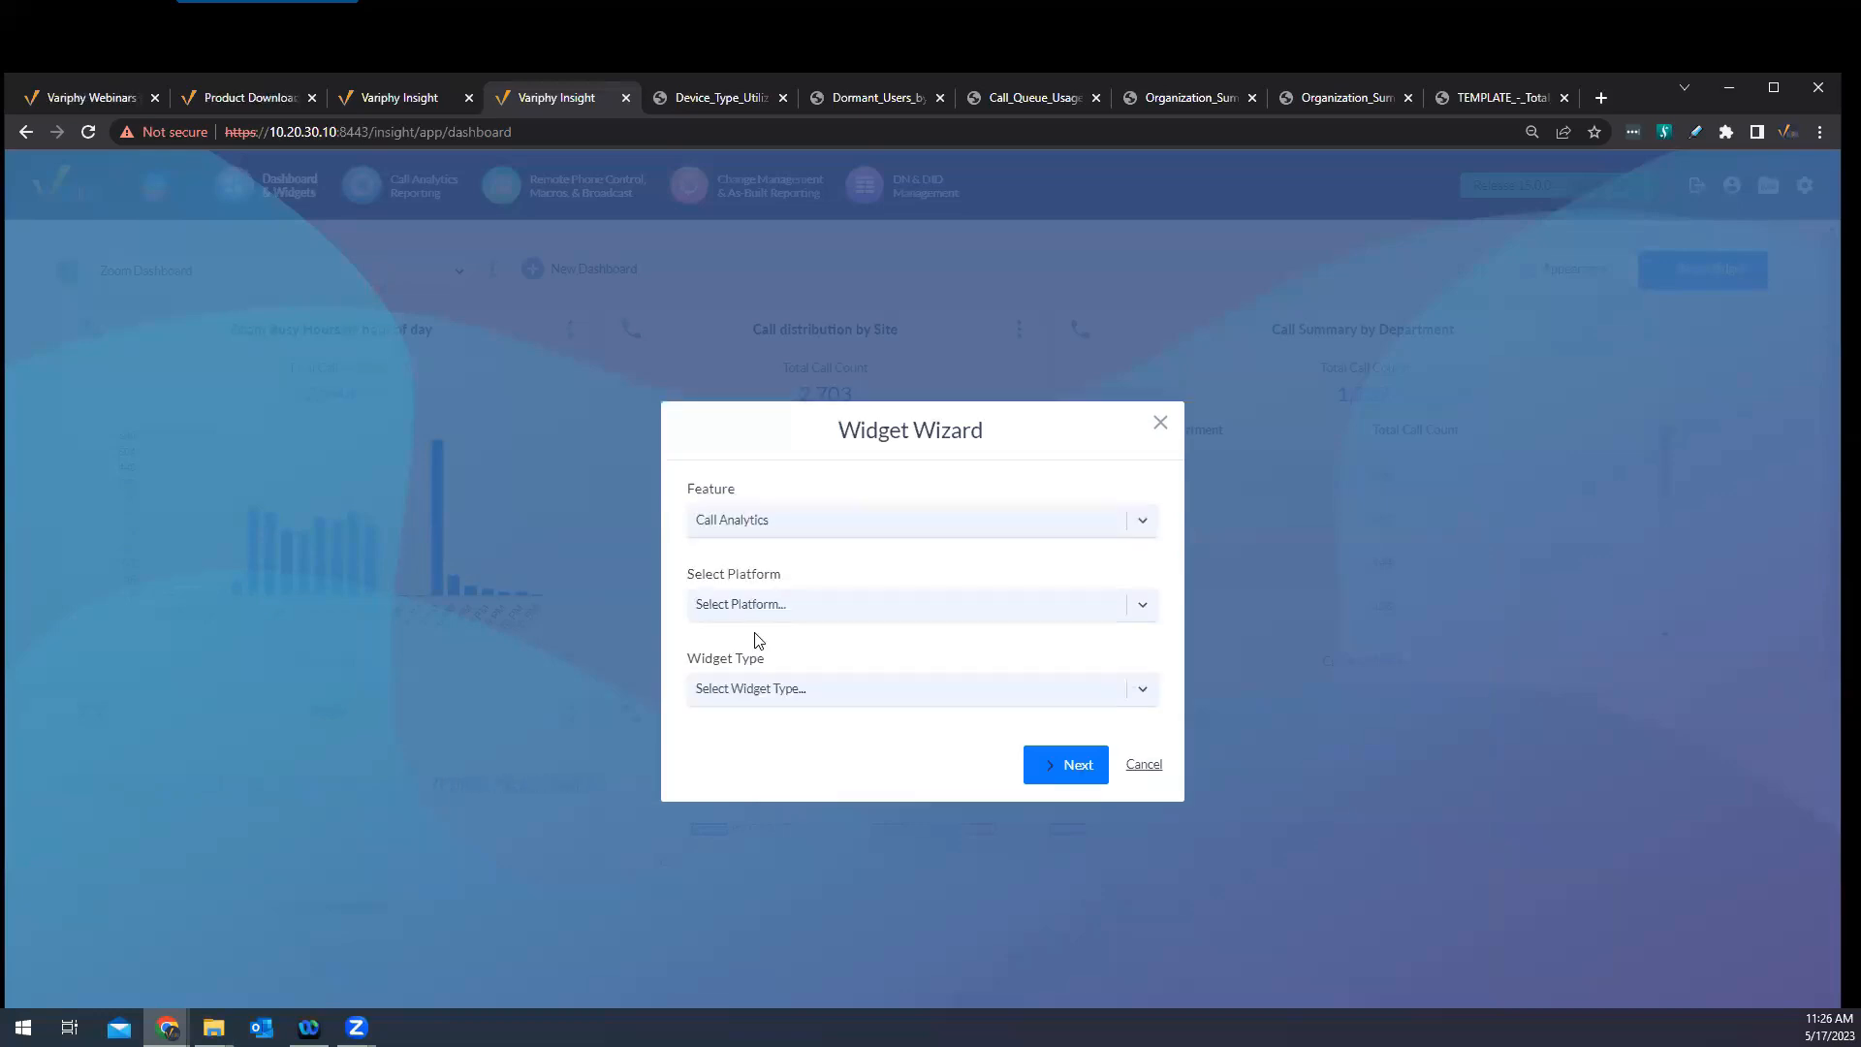
# Choose Zoom Calling as the new widget's platform and Call Distribution as its type, and proceed to its configuration
pyautogui.click(911, 607)
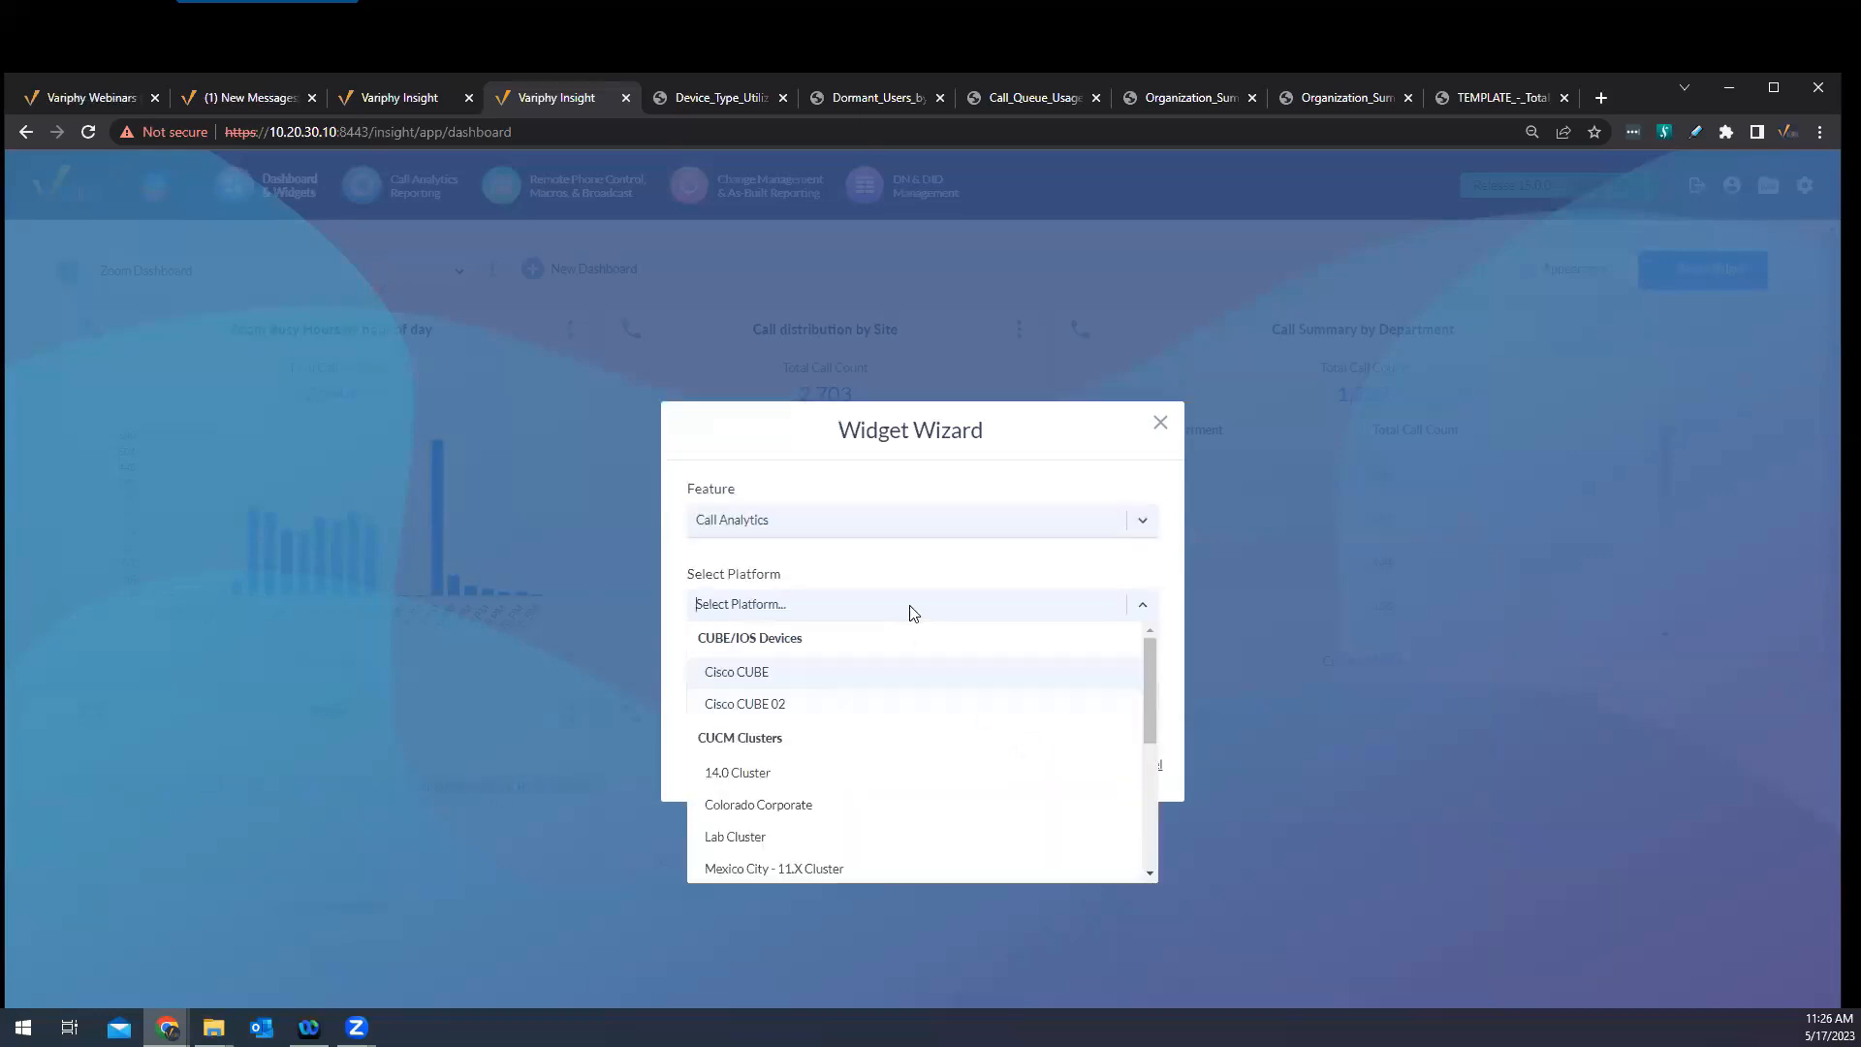
pyautogui.scroll(-3, 1001, 782)
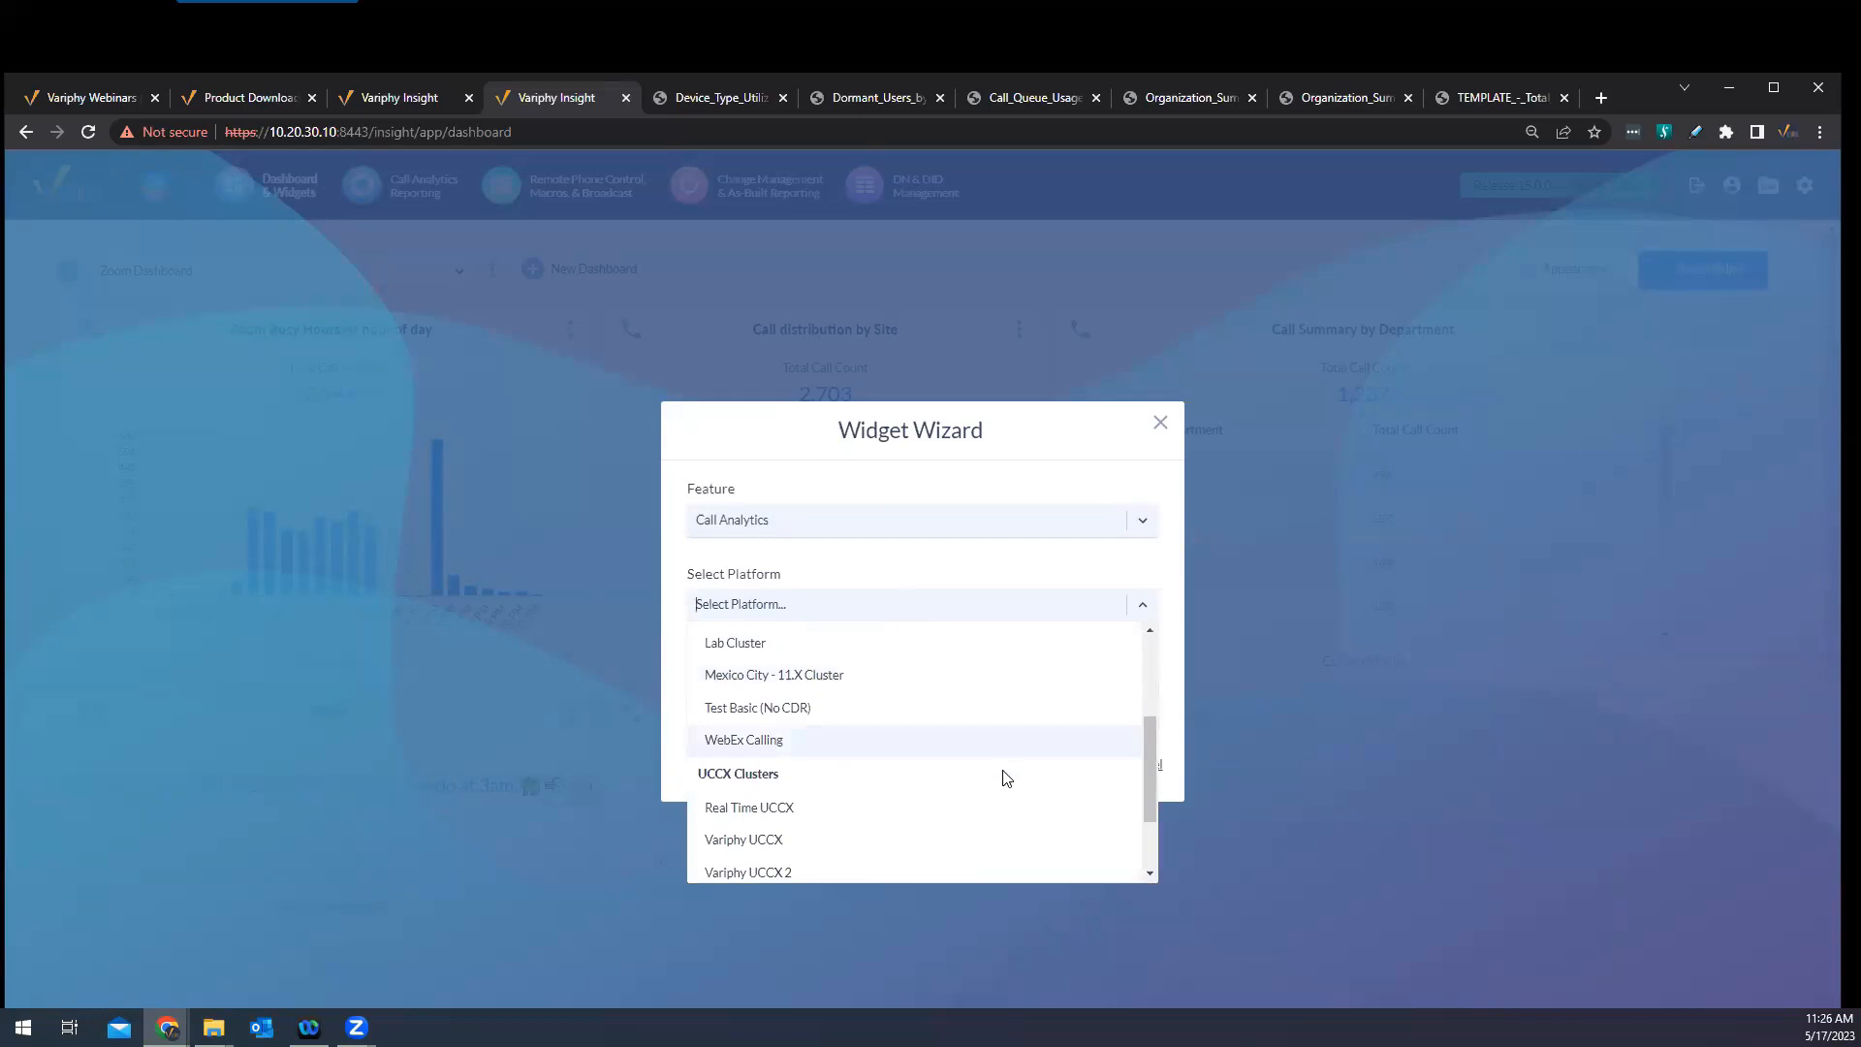
pyautogui.scroll(-2, 1003, 769)
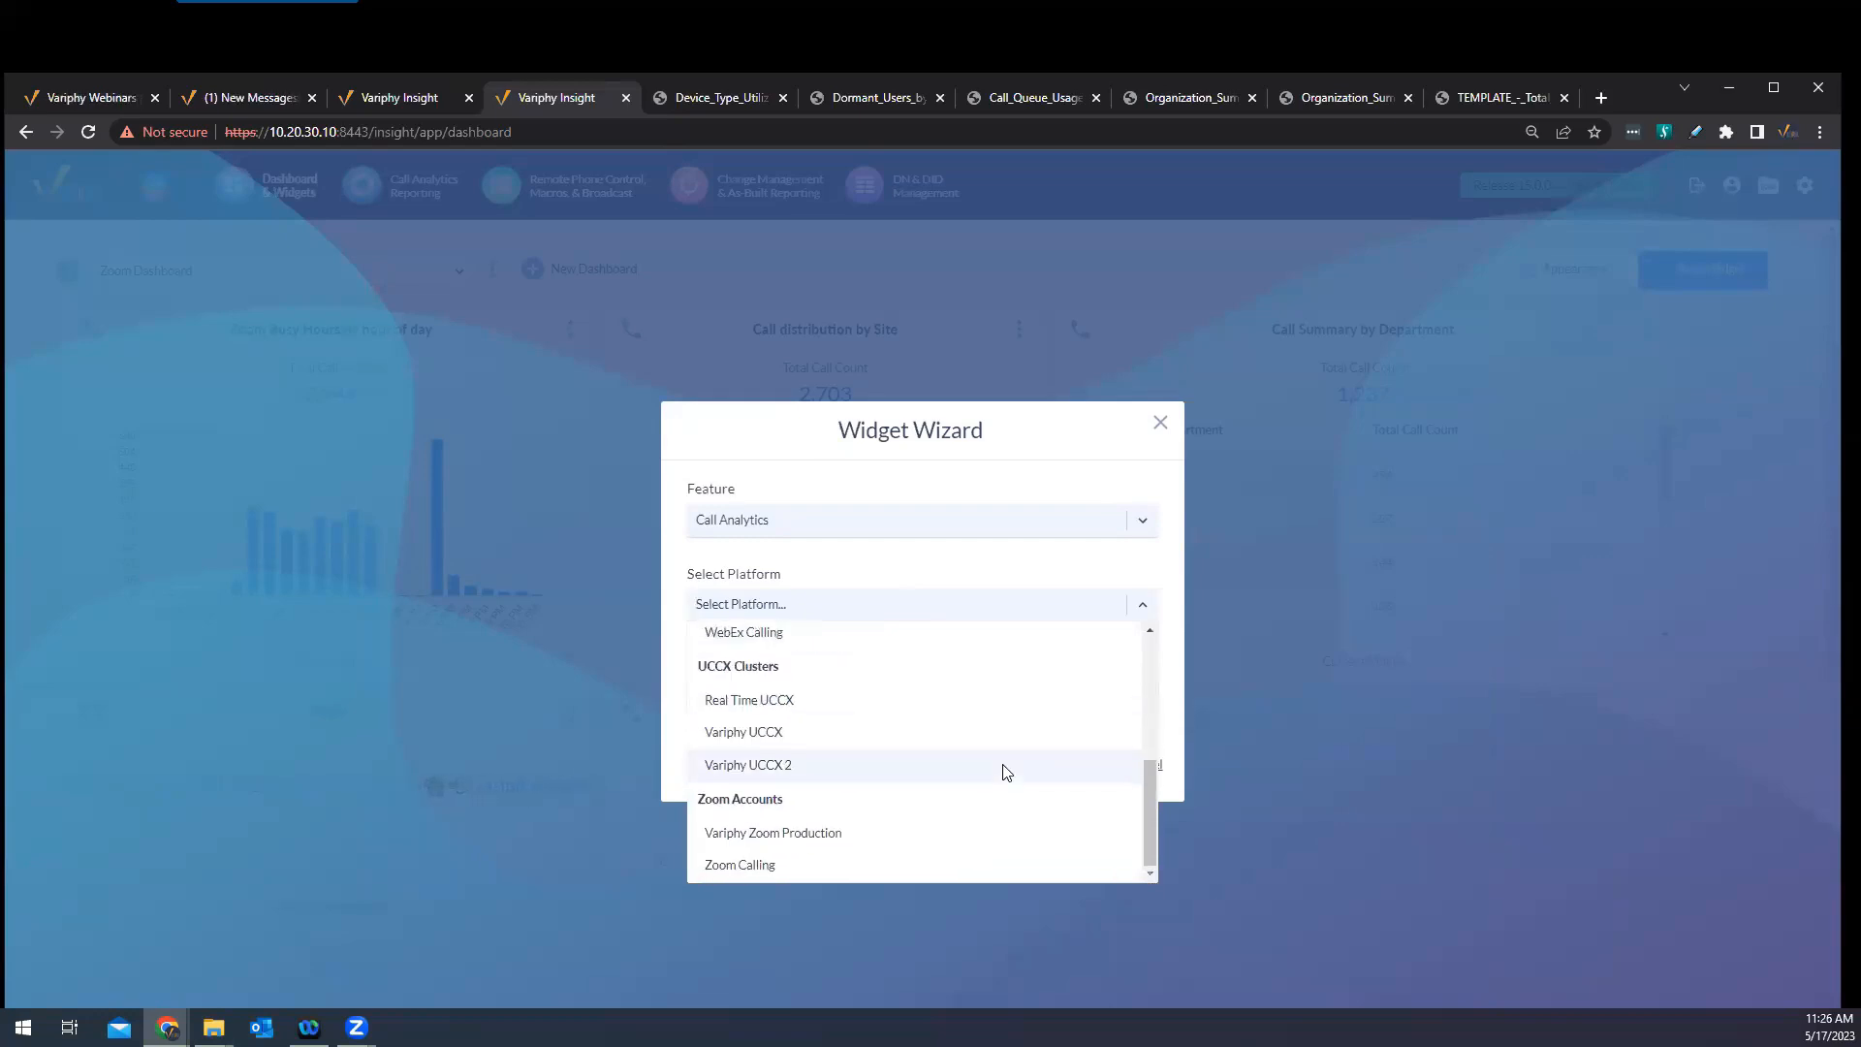
pyautogui.click(742, 866)
pyautogui.click(1029, 691)
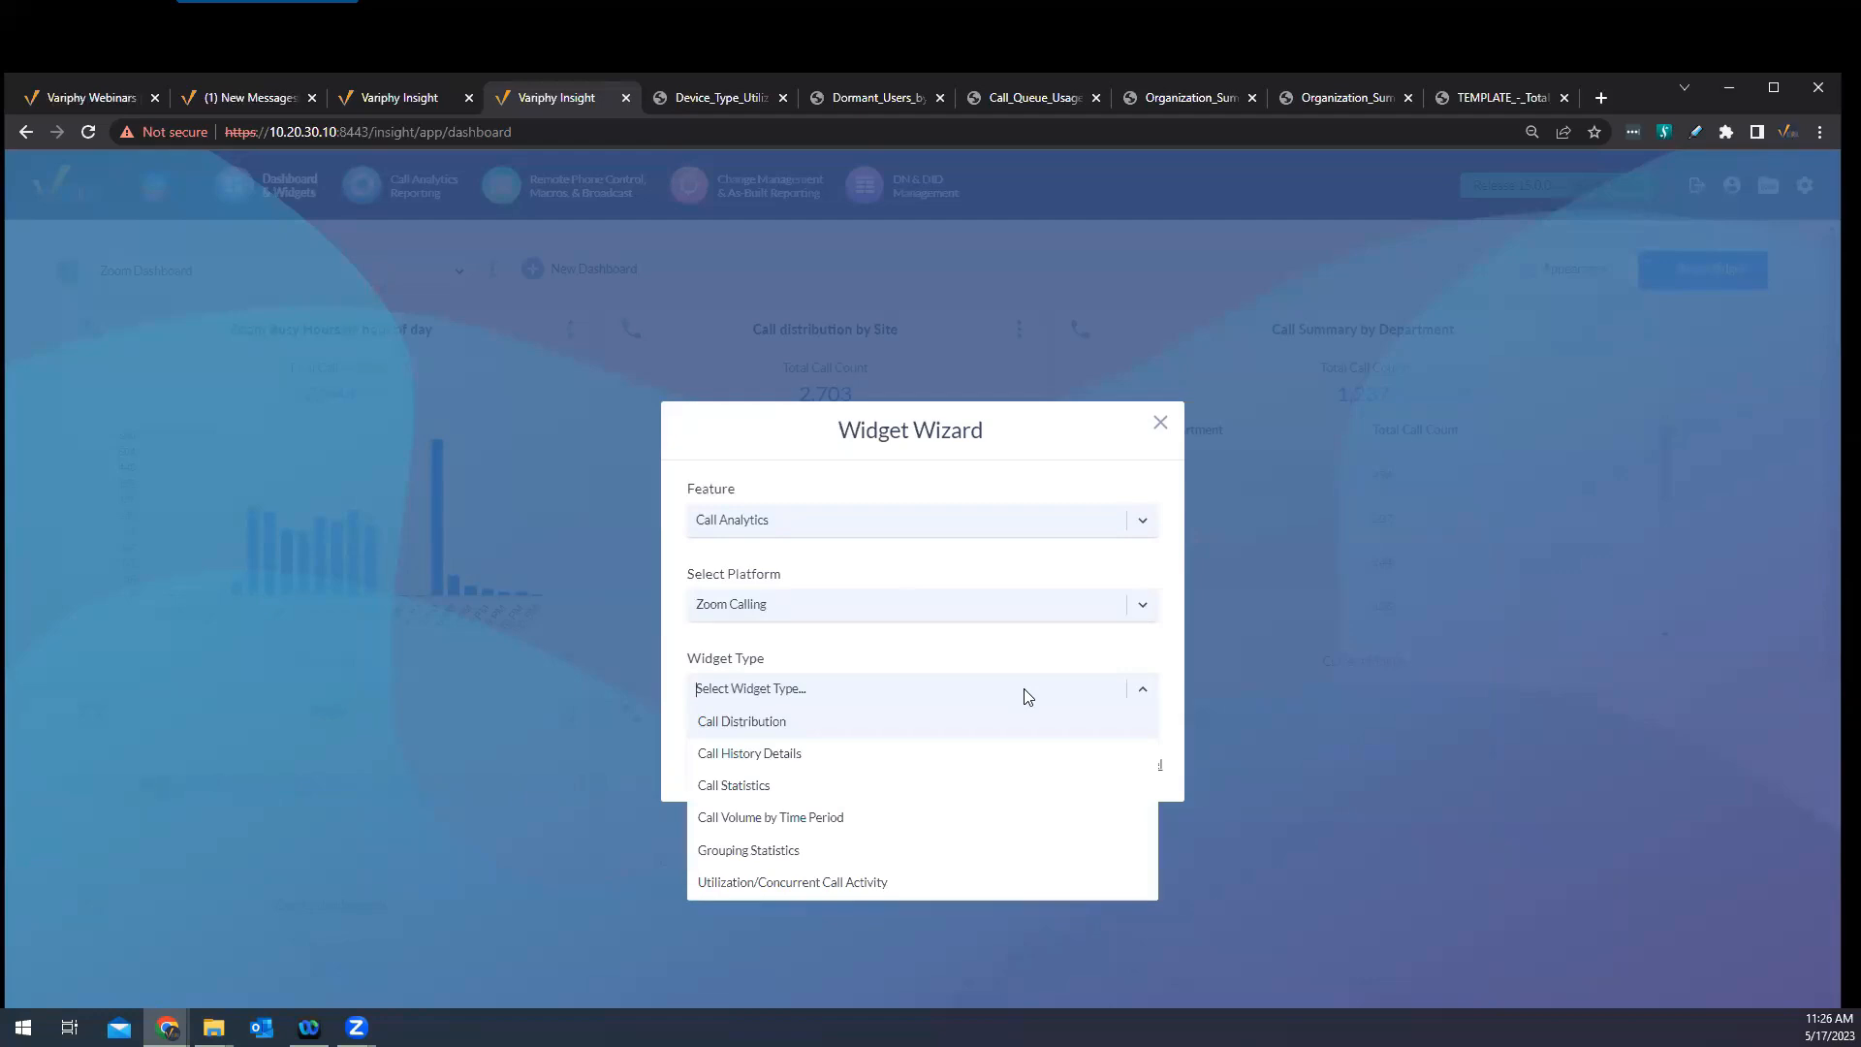
pyautogui.click(822, 727)
pyautogui.click(1078, 773)
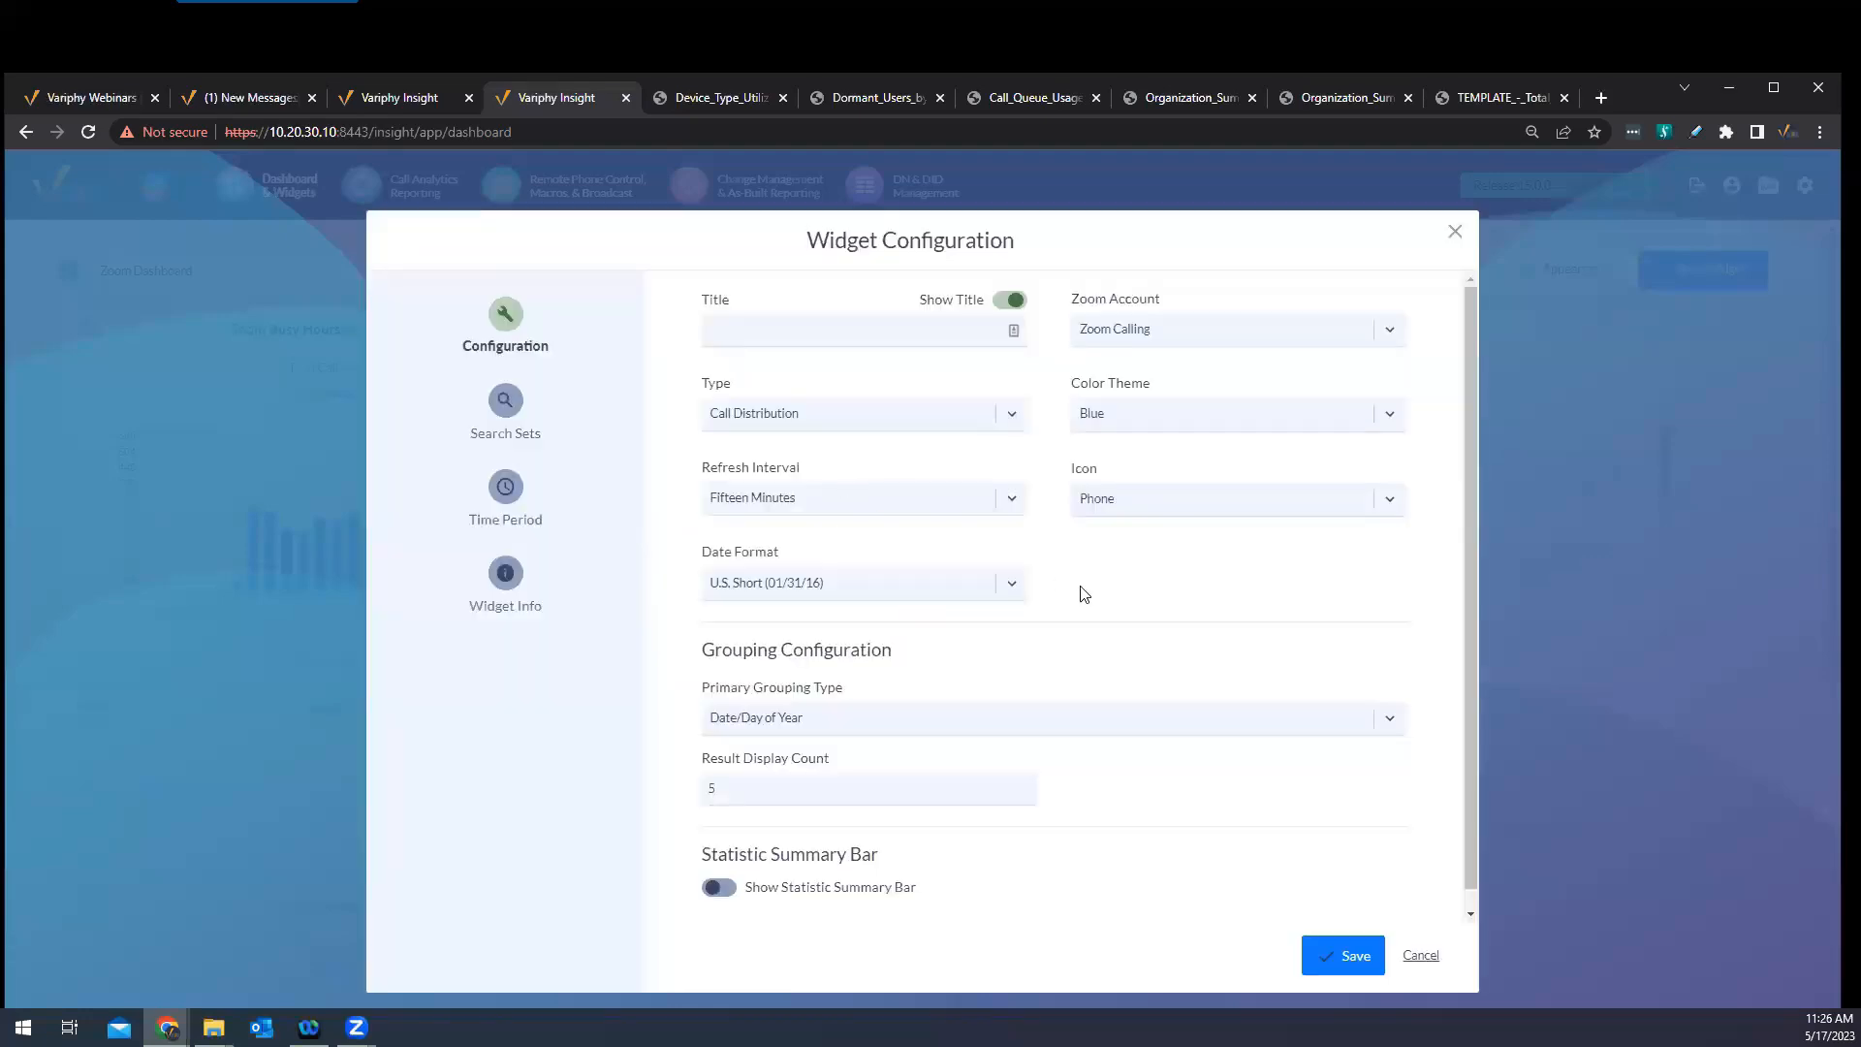
# Base the new widget's search sets on the existing Zoom Phone report Organization Summary by Site
pyautogui.click(506, 415)
pyautogui.click(1137, 350)
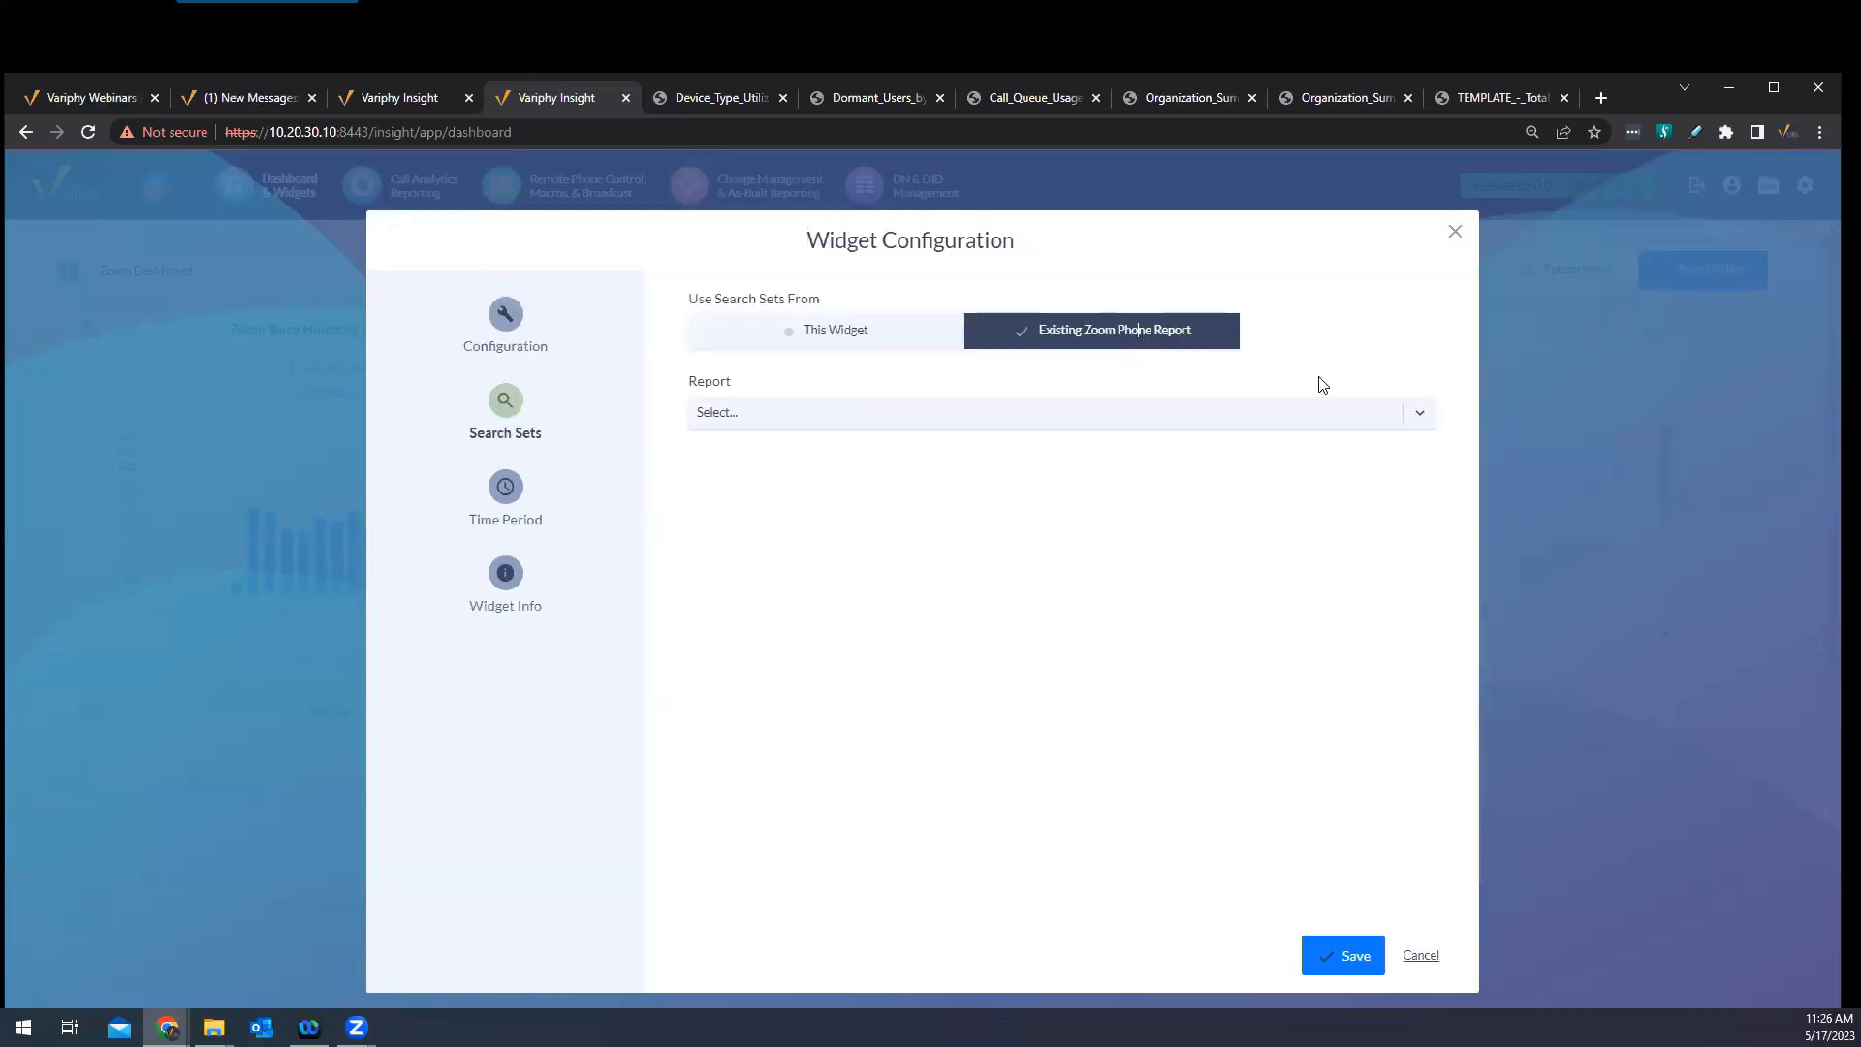
pyautogui.click(1416, 408)
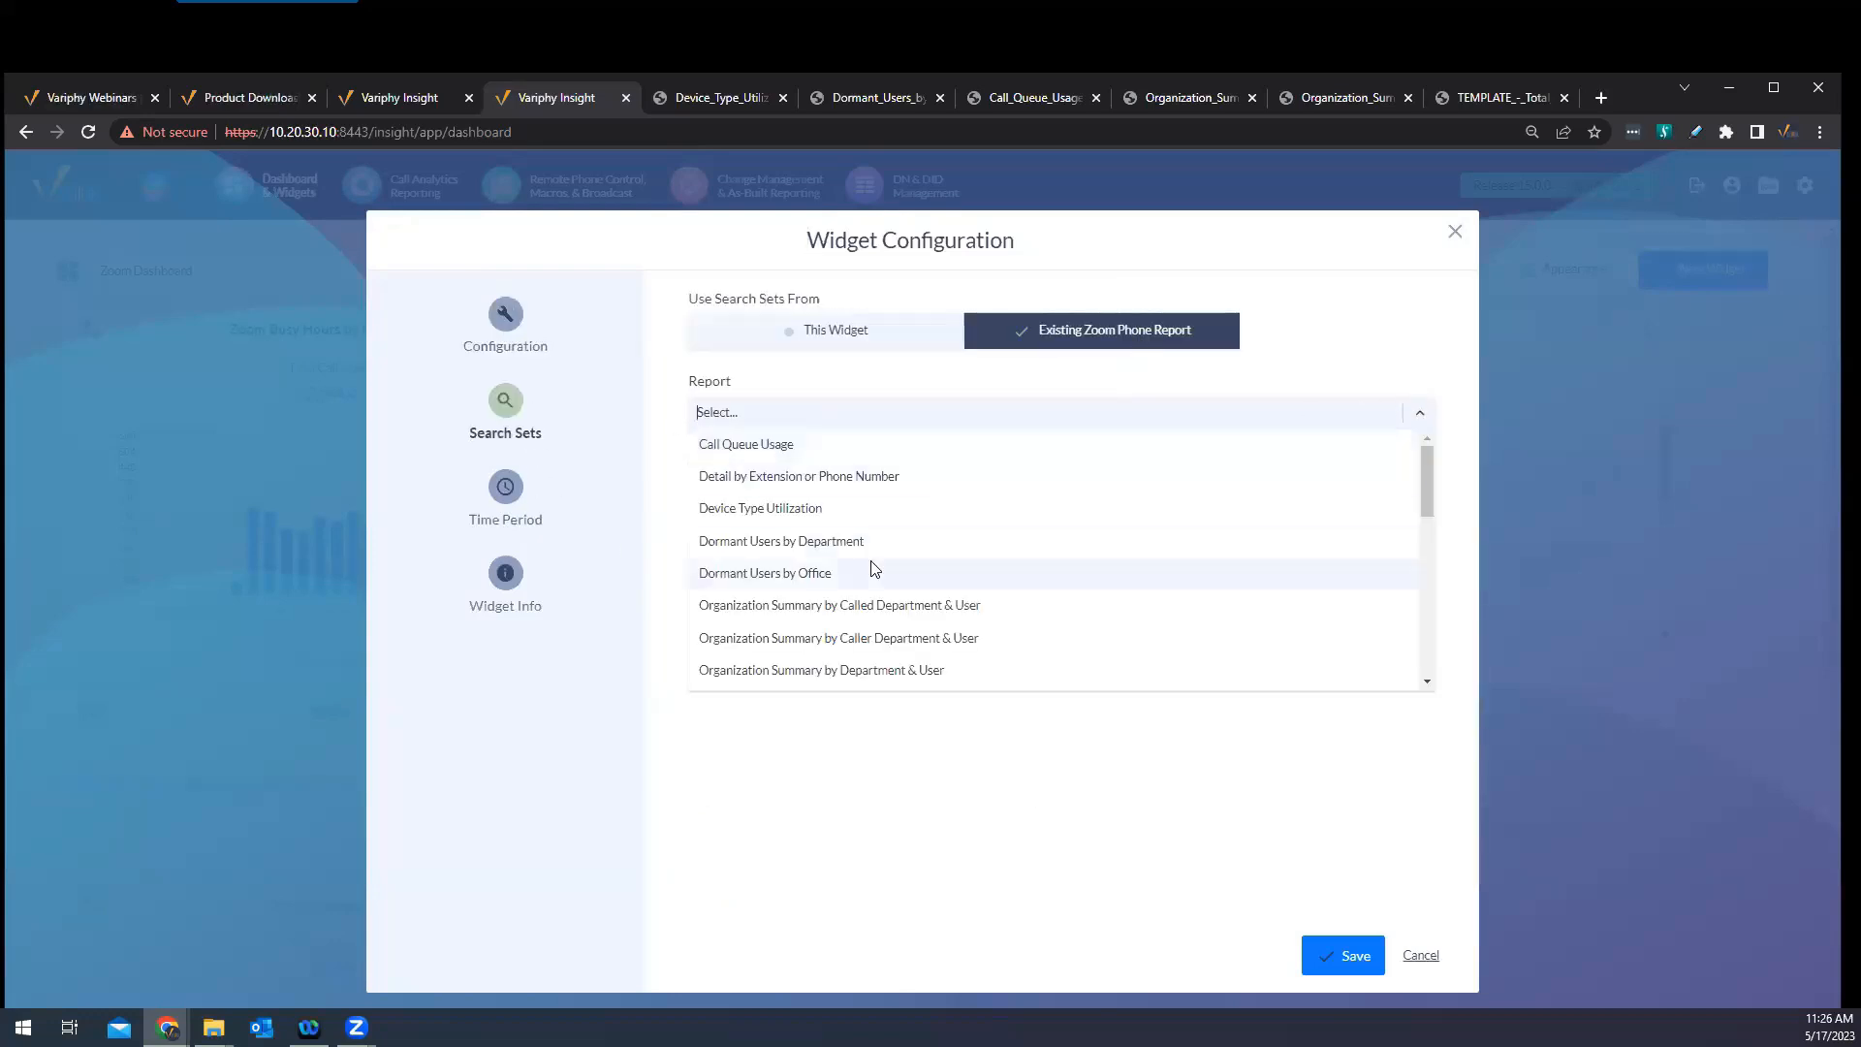
pyautogui.scroll(-3, 1040, 583)
pyautogui.scroll(3, 1040, 583)
pyautogui.scroll(-3, 970, 572)
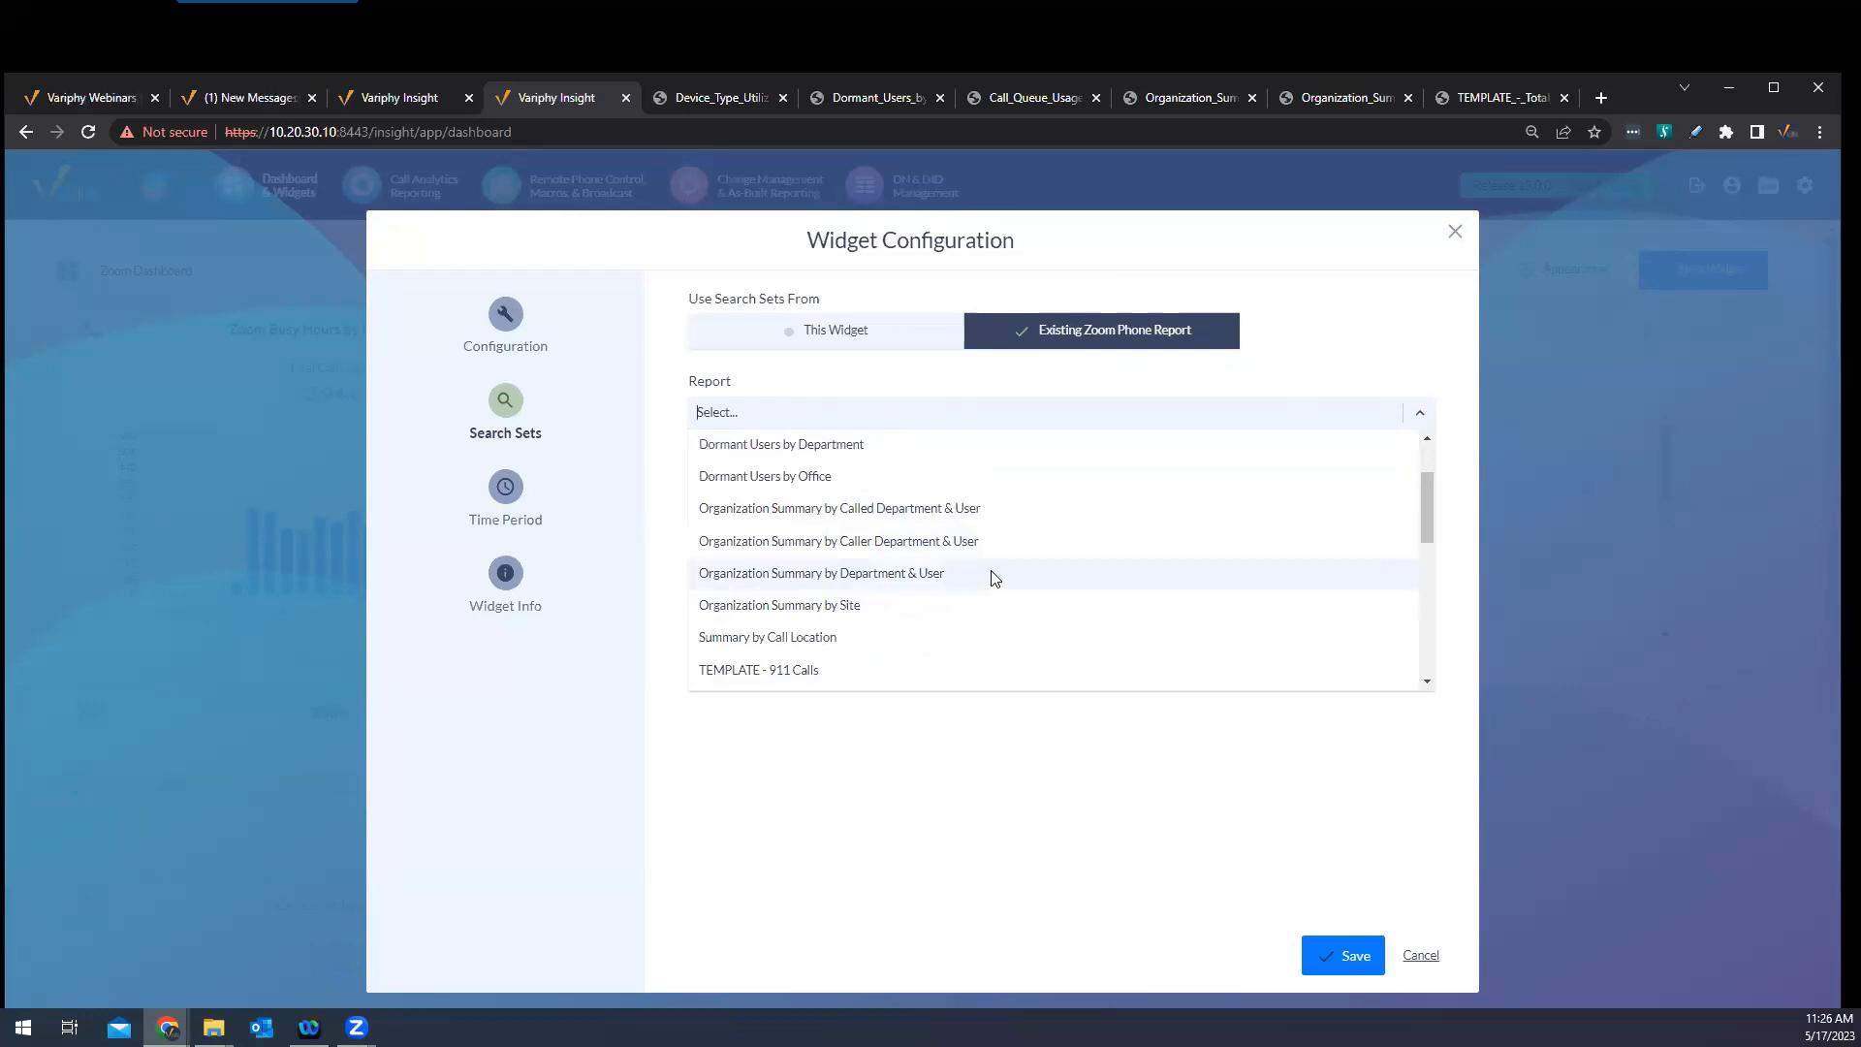
pyautogui.click(829, 606)
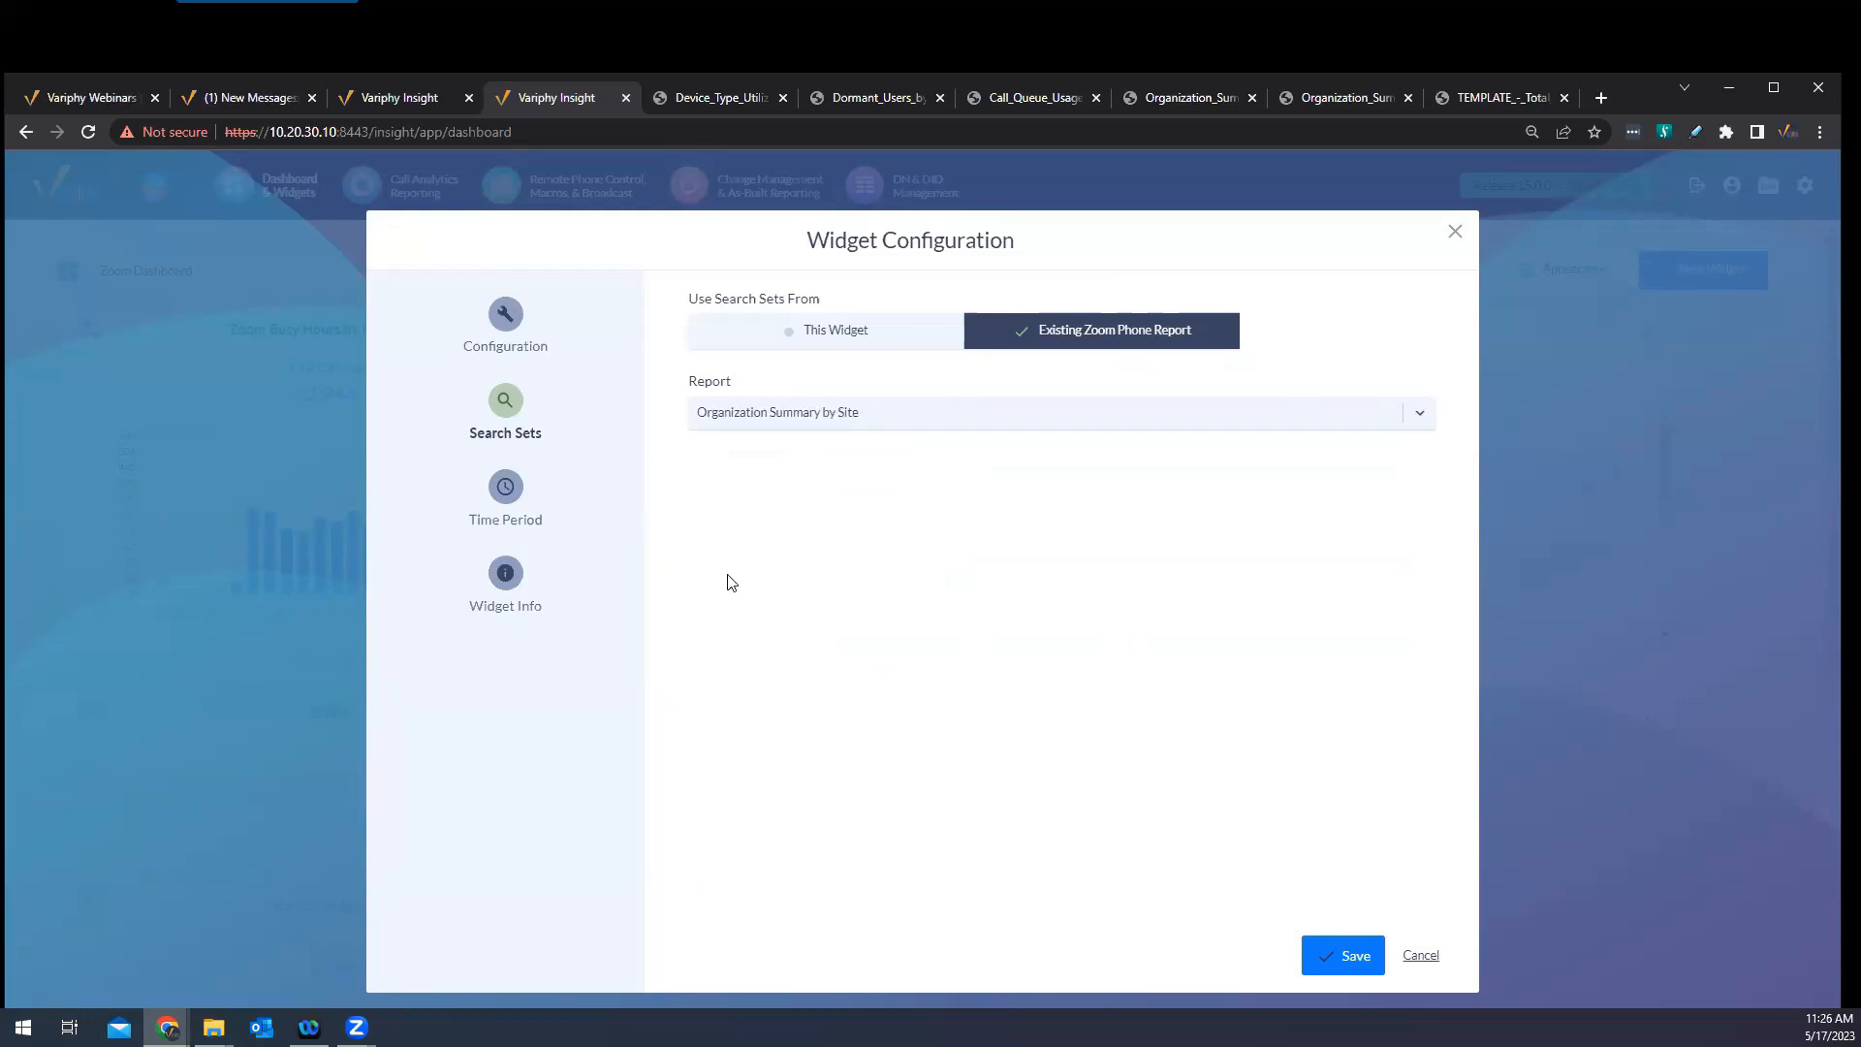
# Look through the new widget's date/time range options and its Widget Info section, and cancel the widget without saving
pyautogui.click(517, 507)
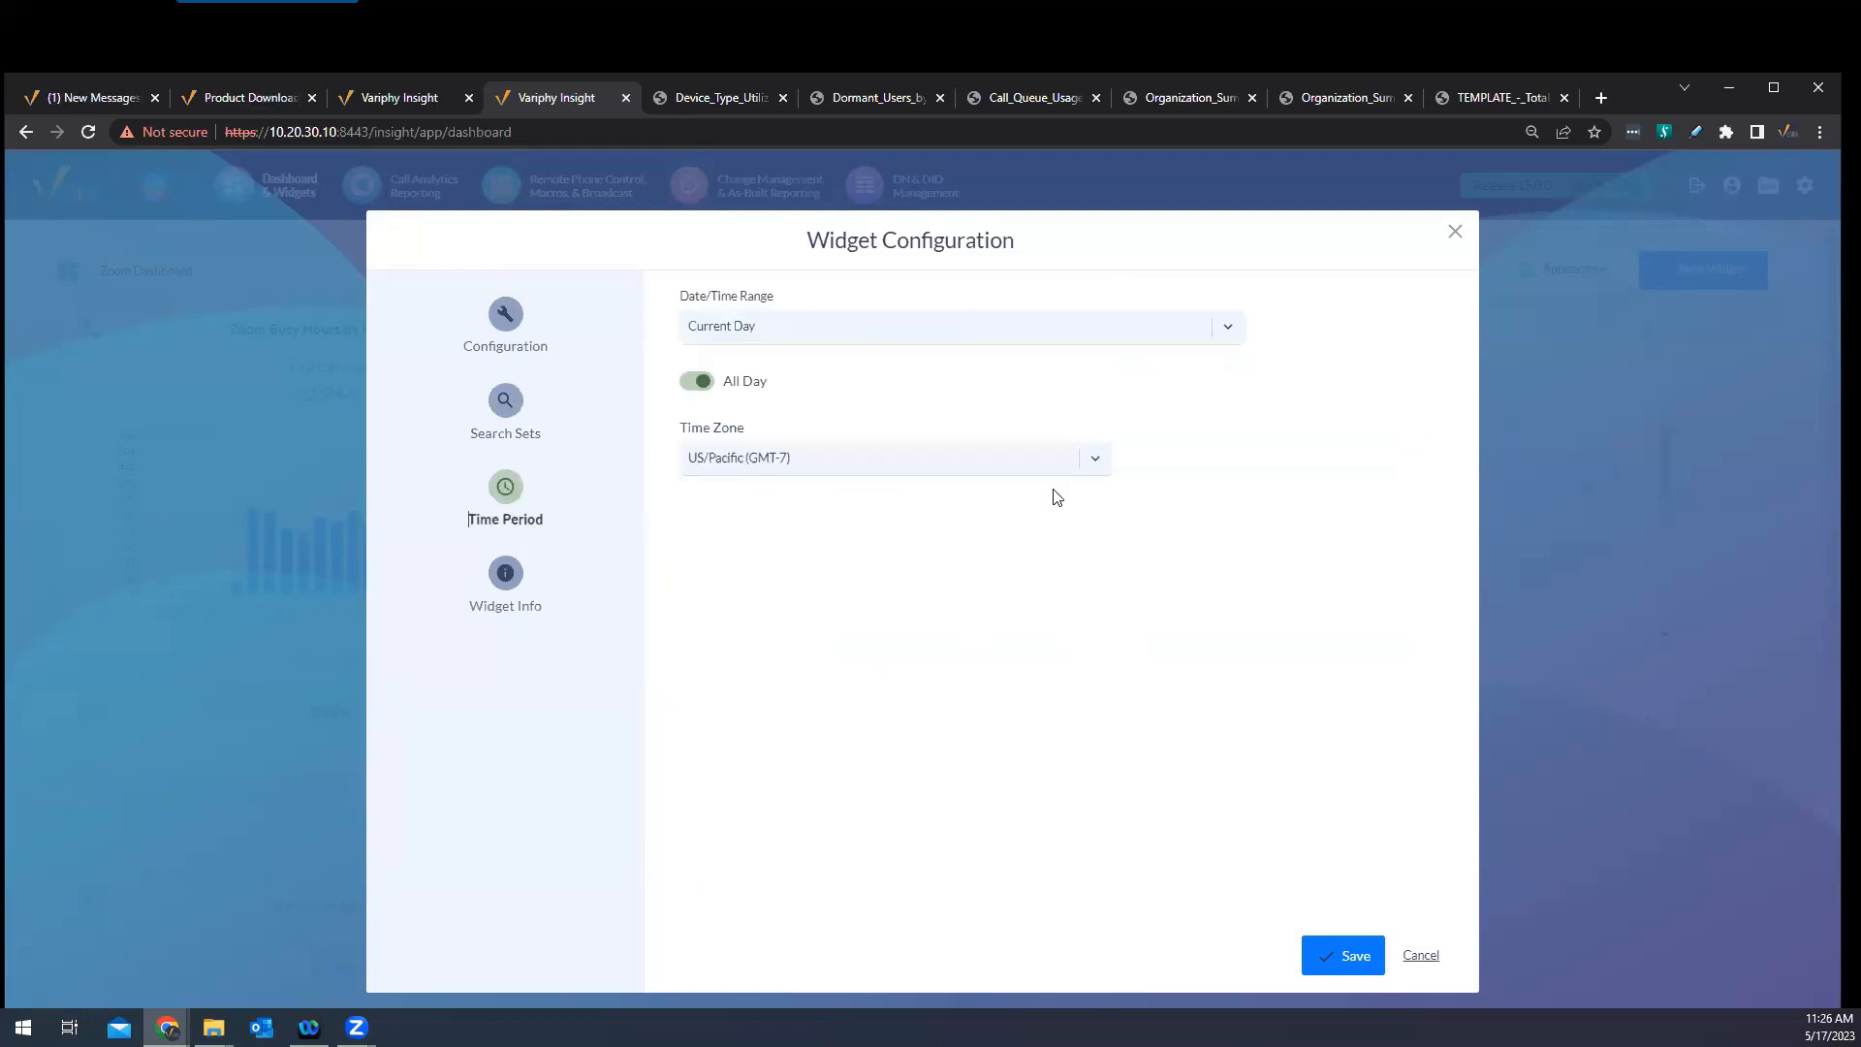
pyautogui.click(826, 329)
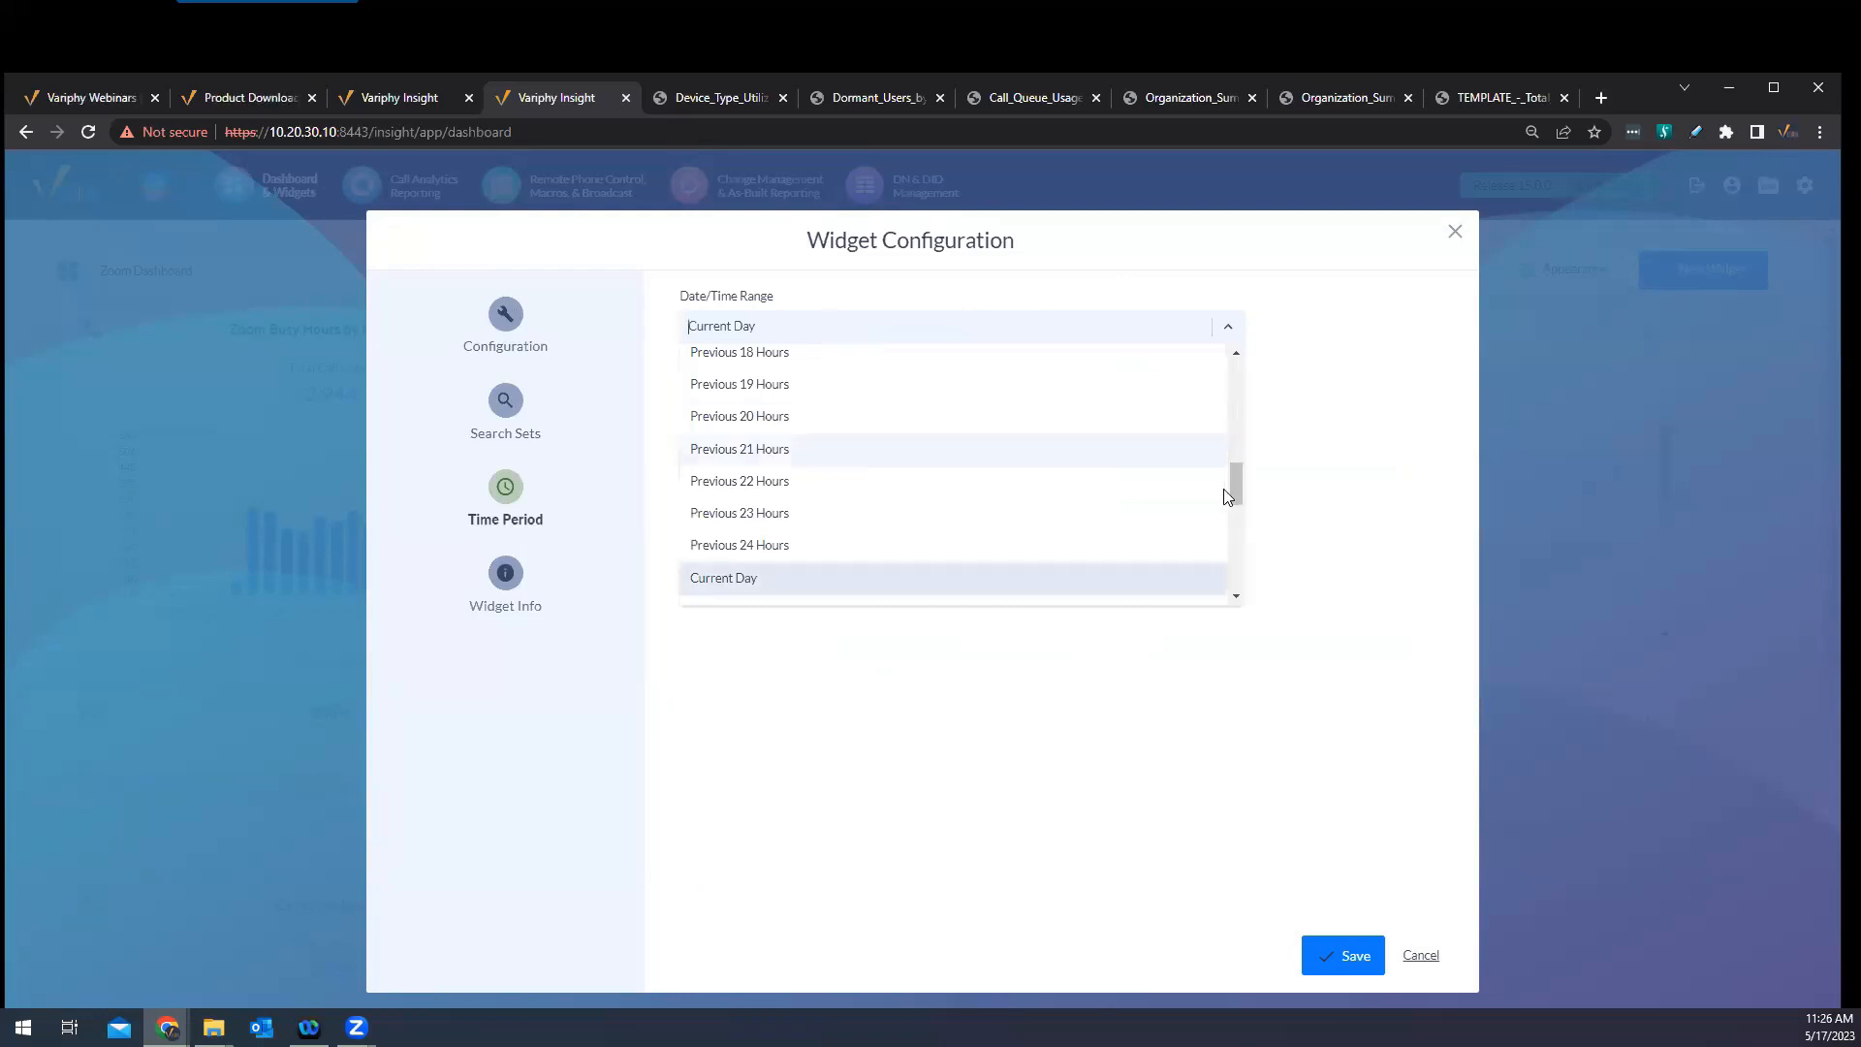
pyautogui.moveTo(1239, 481); pyautogui.dragTo(1208, 578)
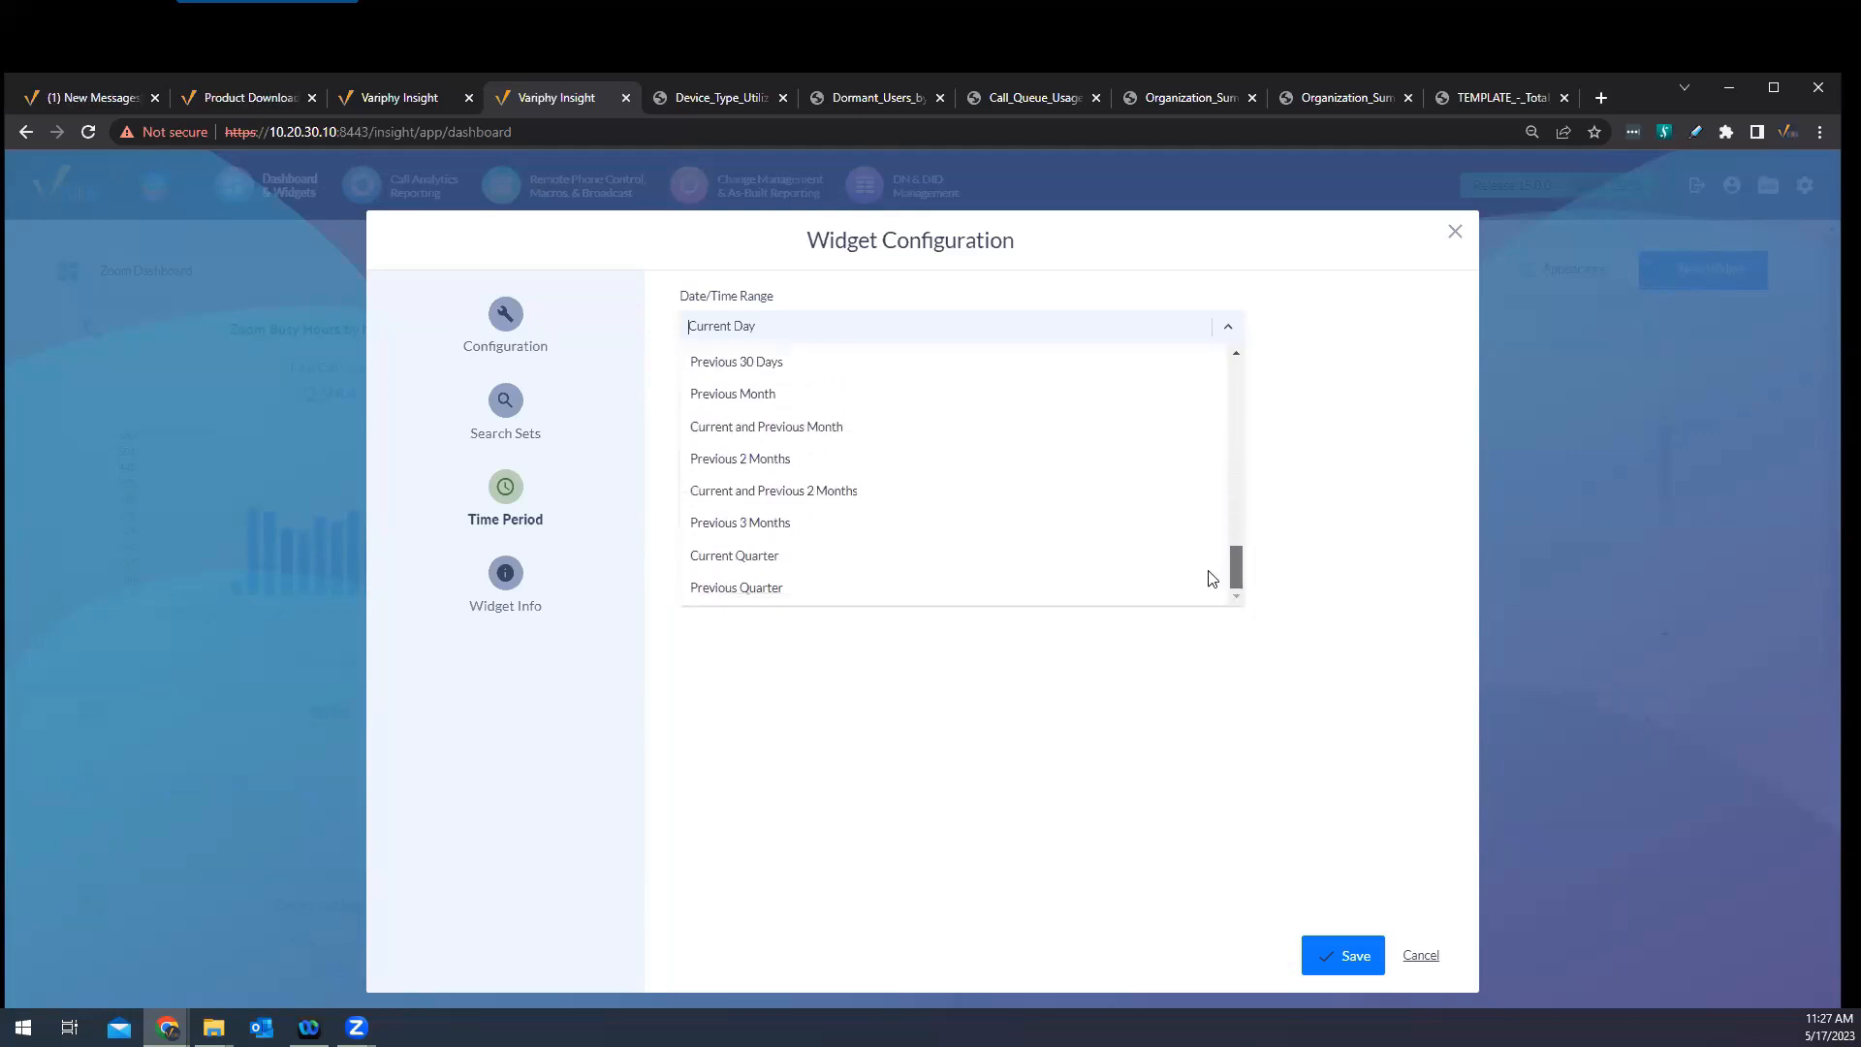
pyautogui.click(506, 593)
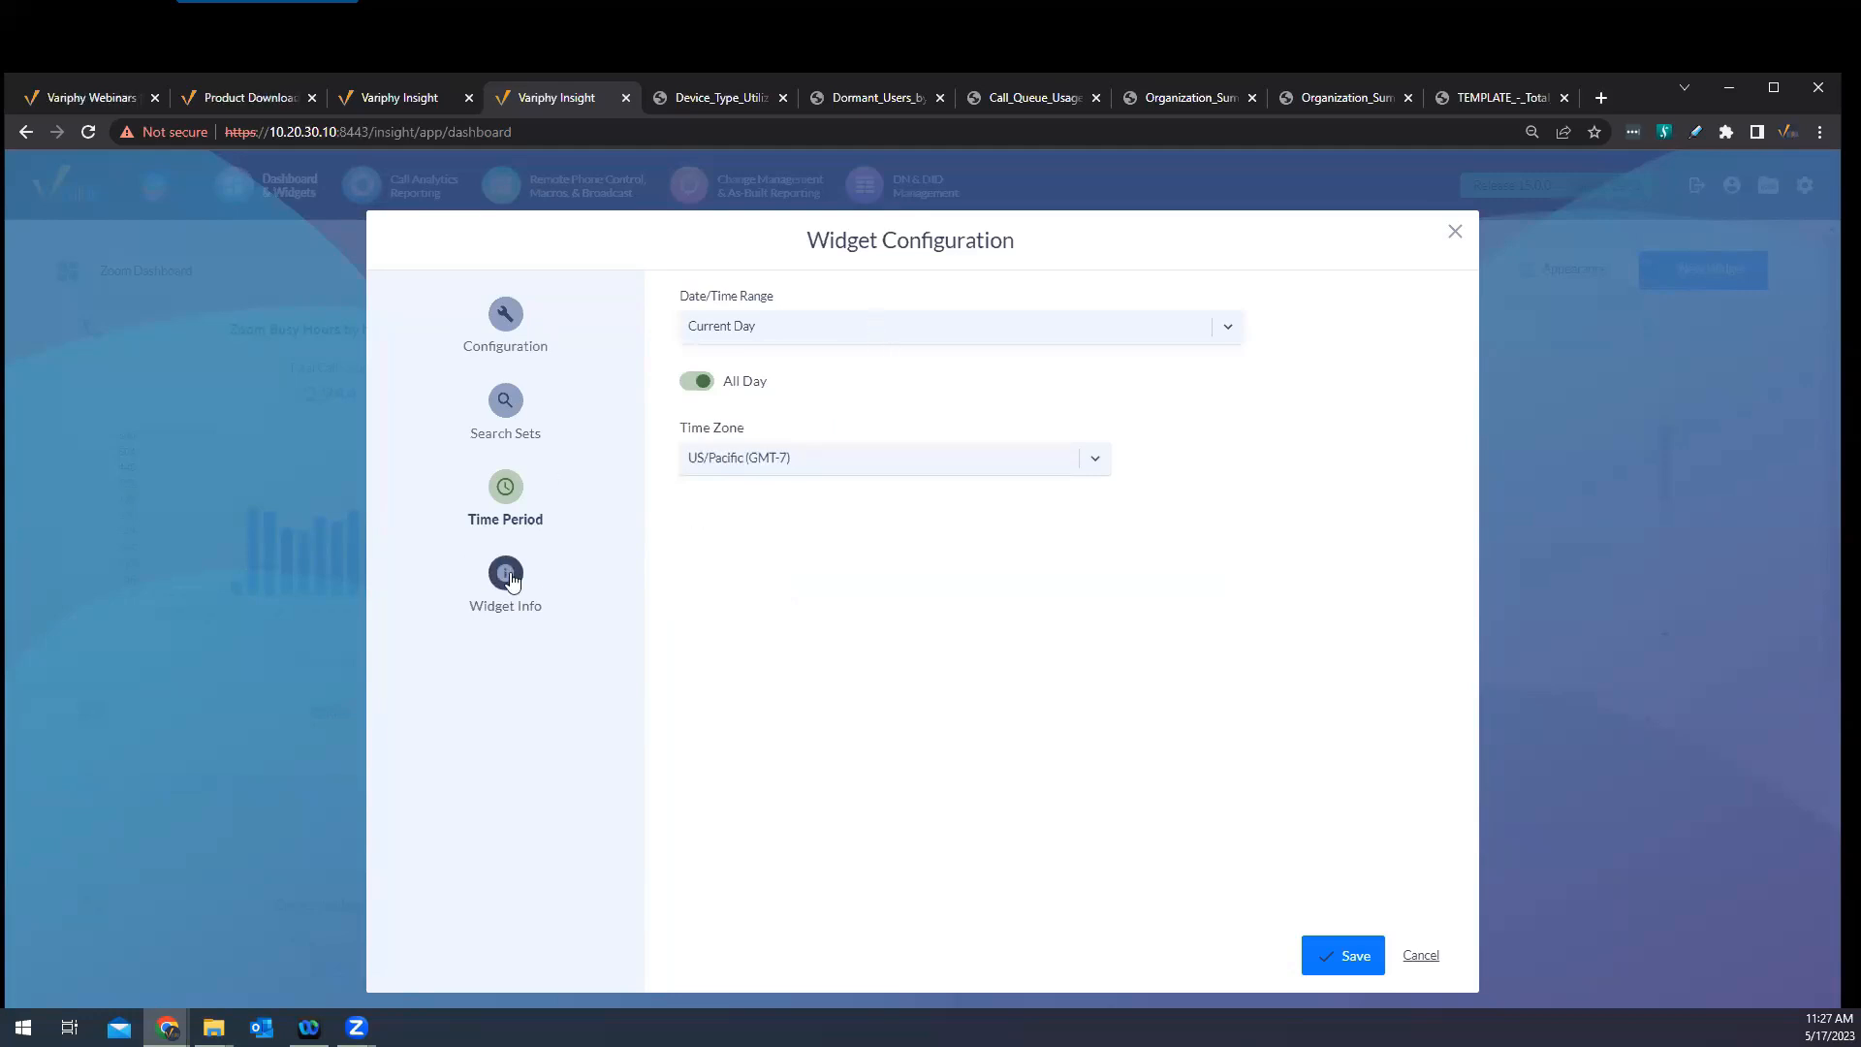
pyautogui.click(510, 578)
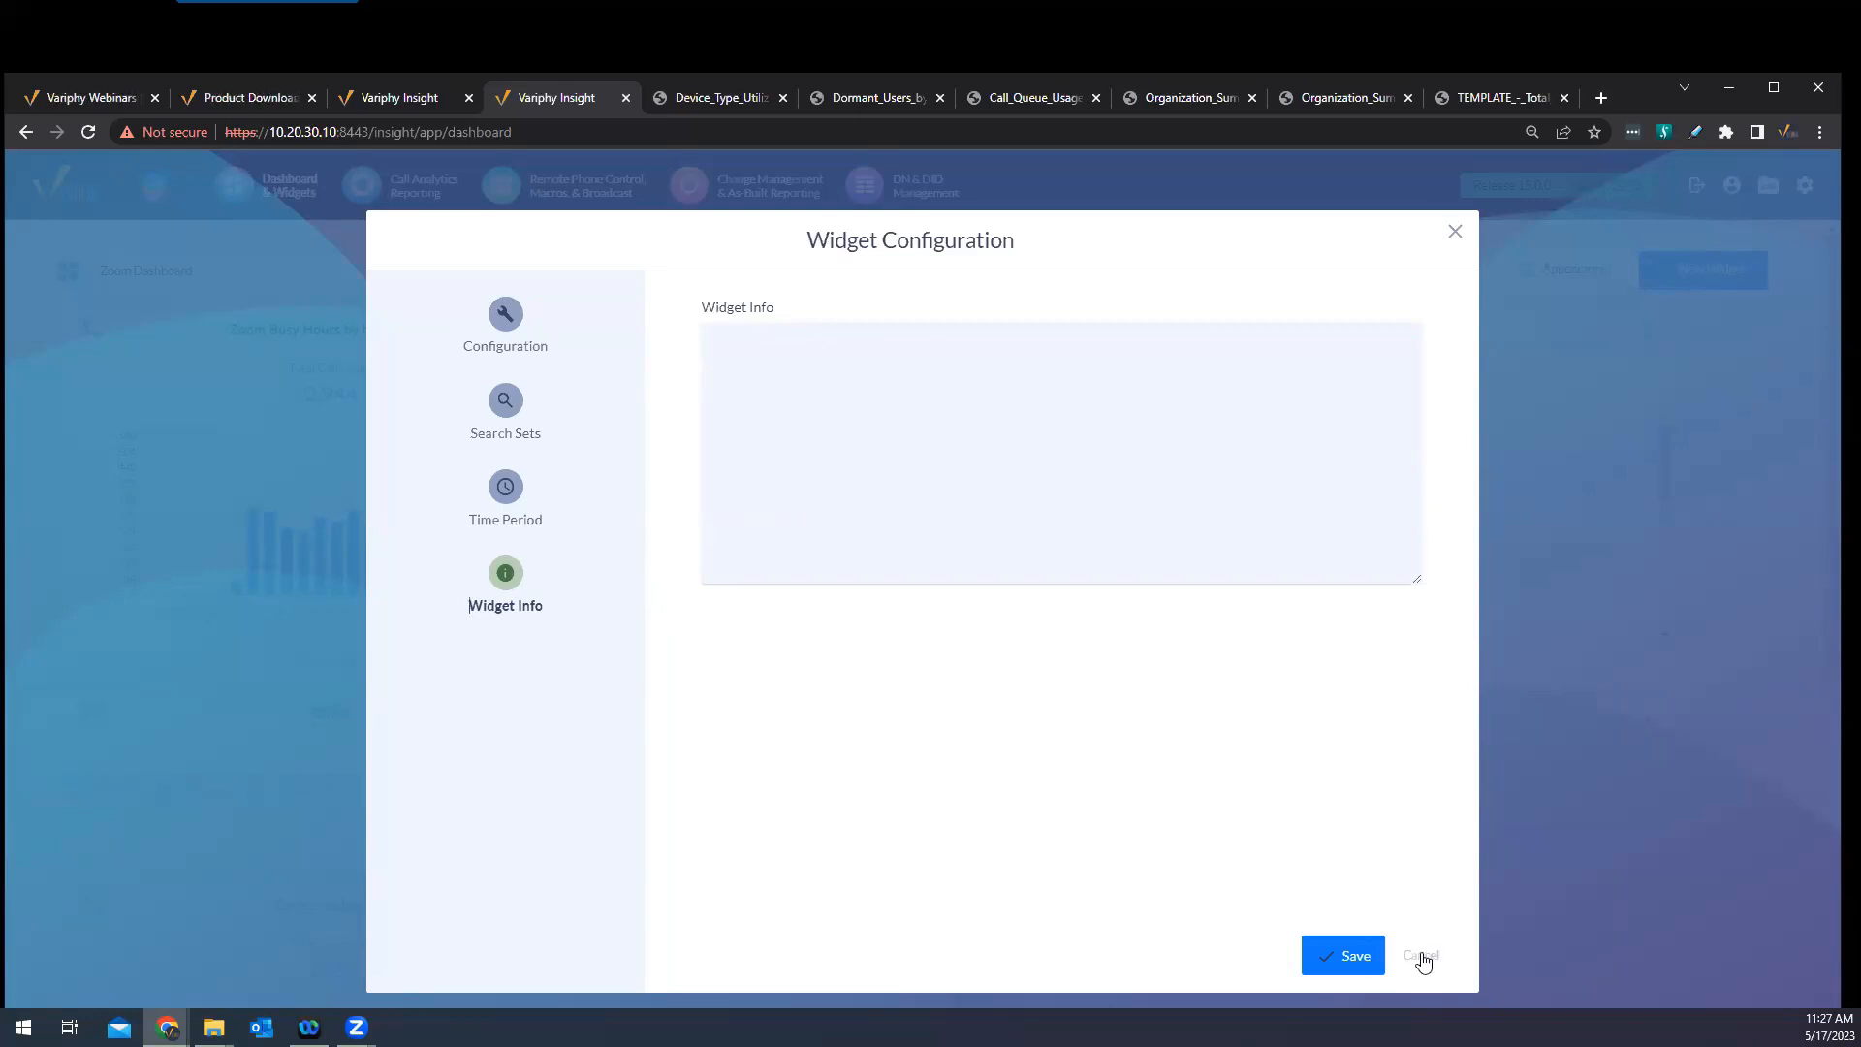
pyautogui.click(1483, 814)
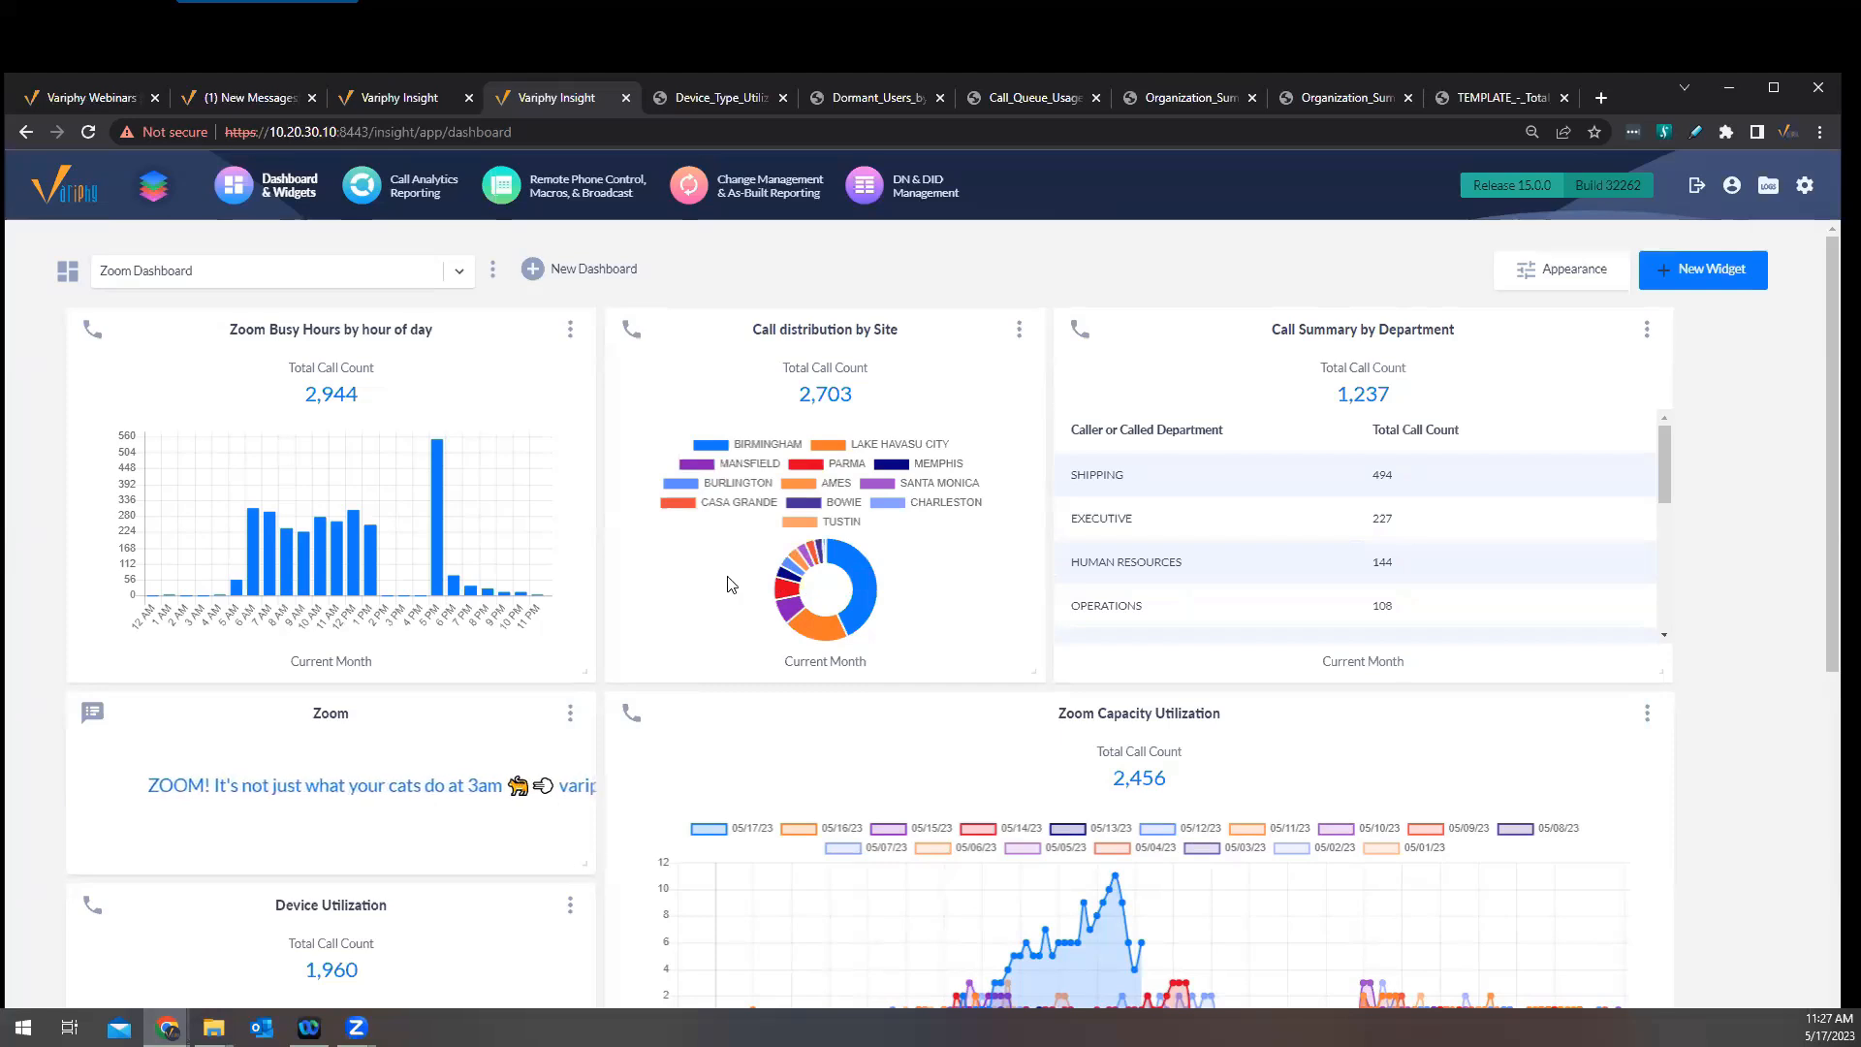
# Examine the site breakdown in Call distribution by Site and the department list in Call Summary by Department
pyautogui.scroll(-1, 1411, 441)
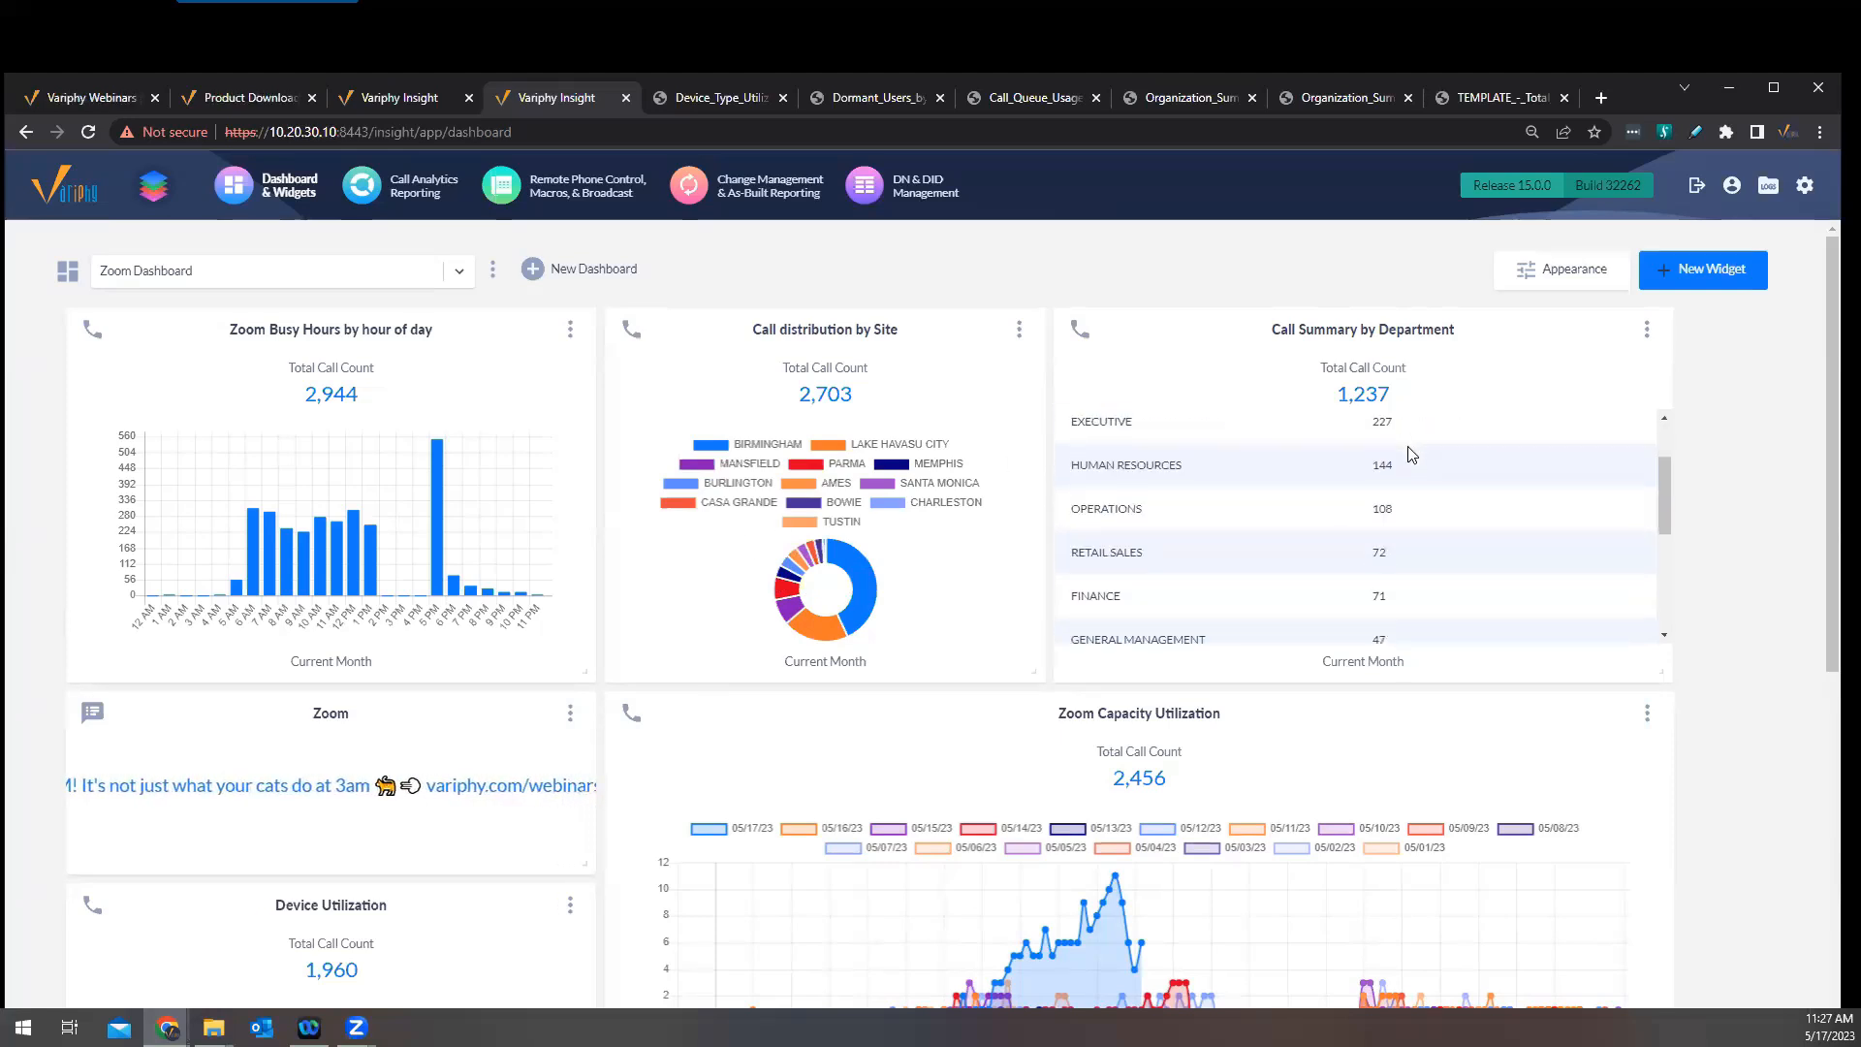
pyautogui.scroll(2, 1147, 496)
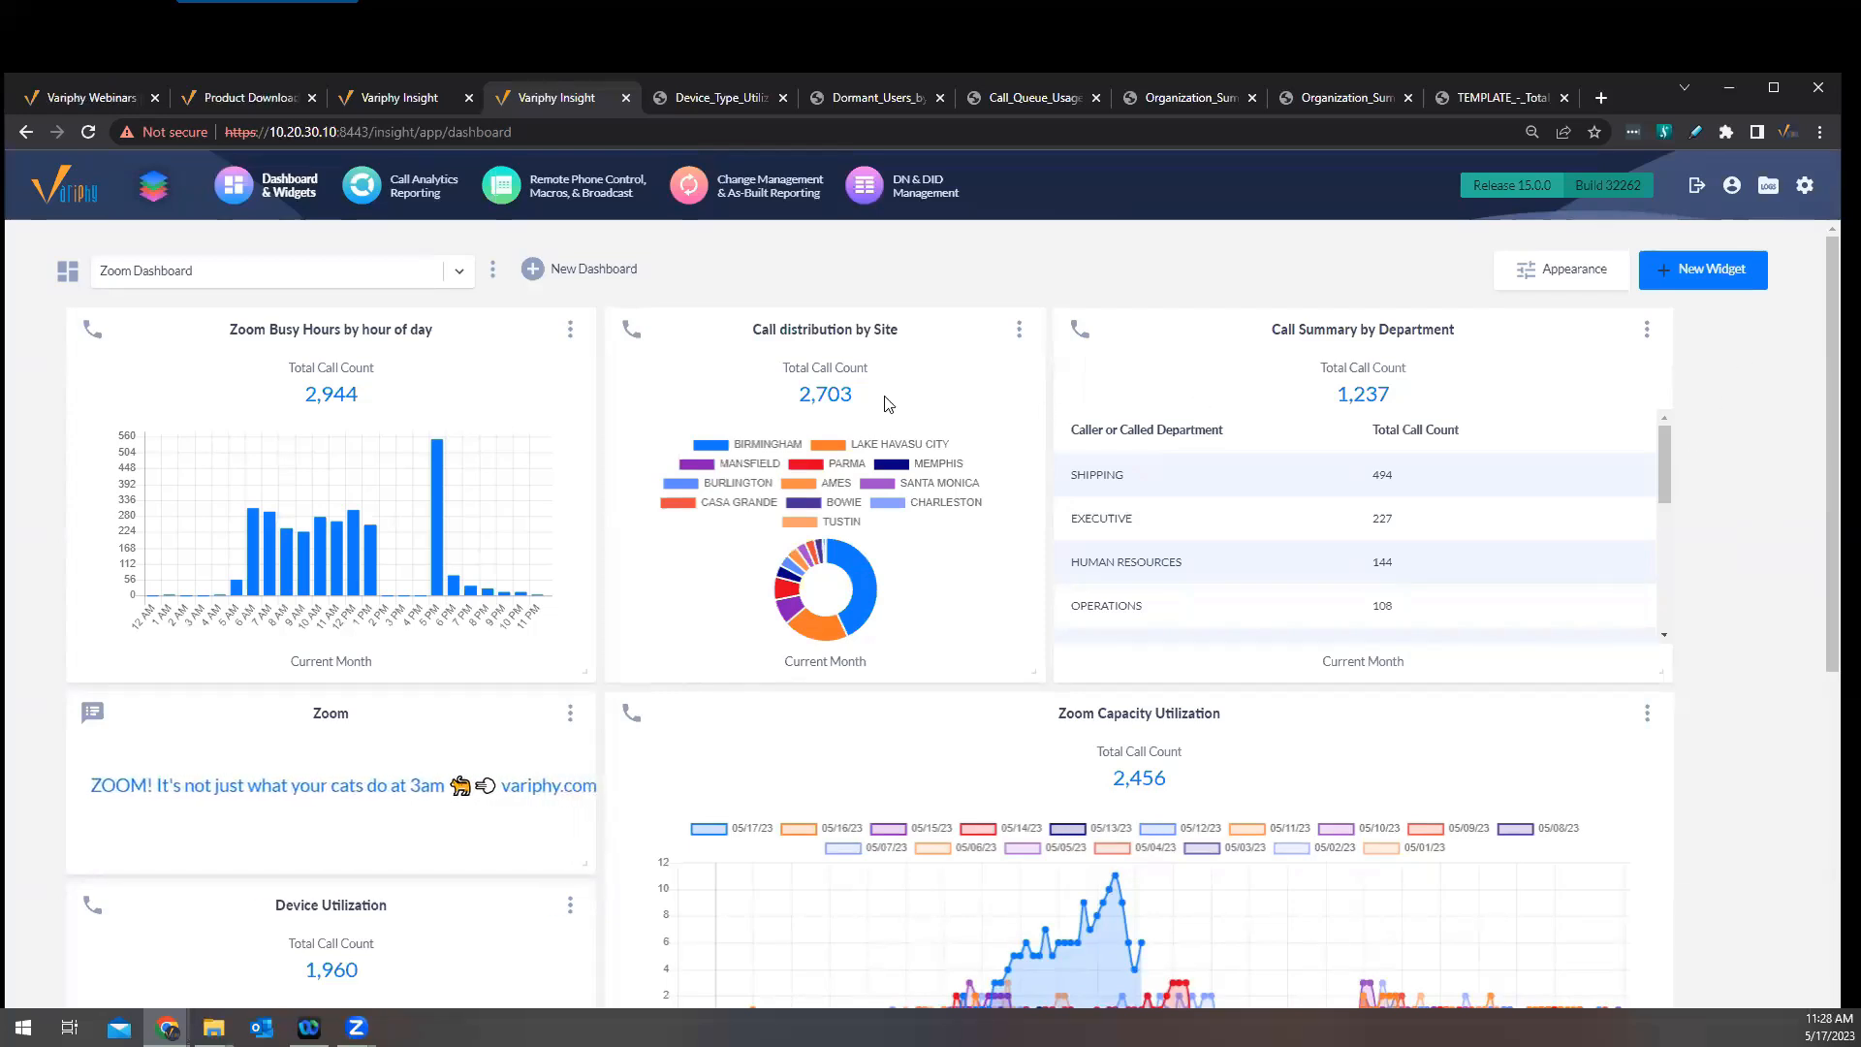
pyautogui.moveTo(858, 595)
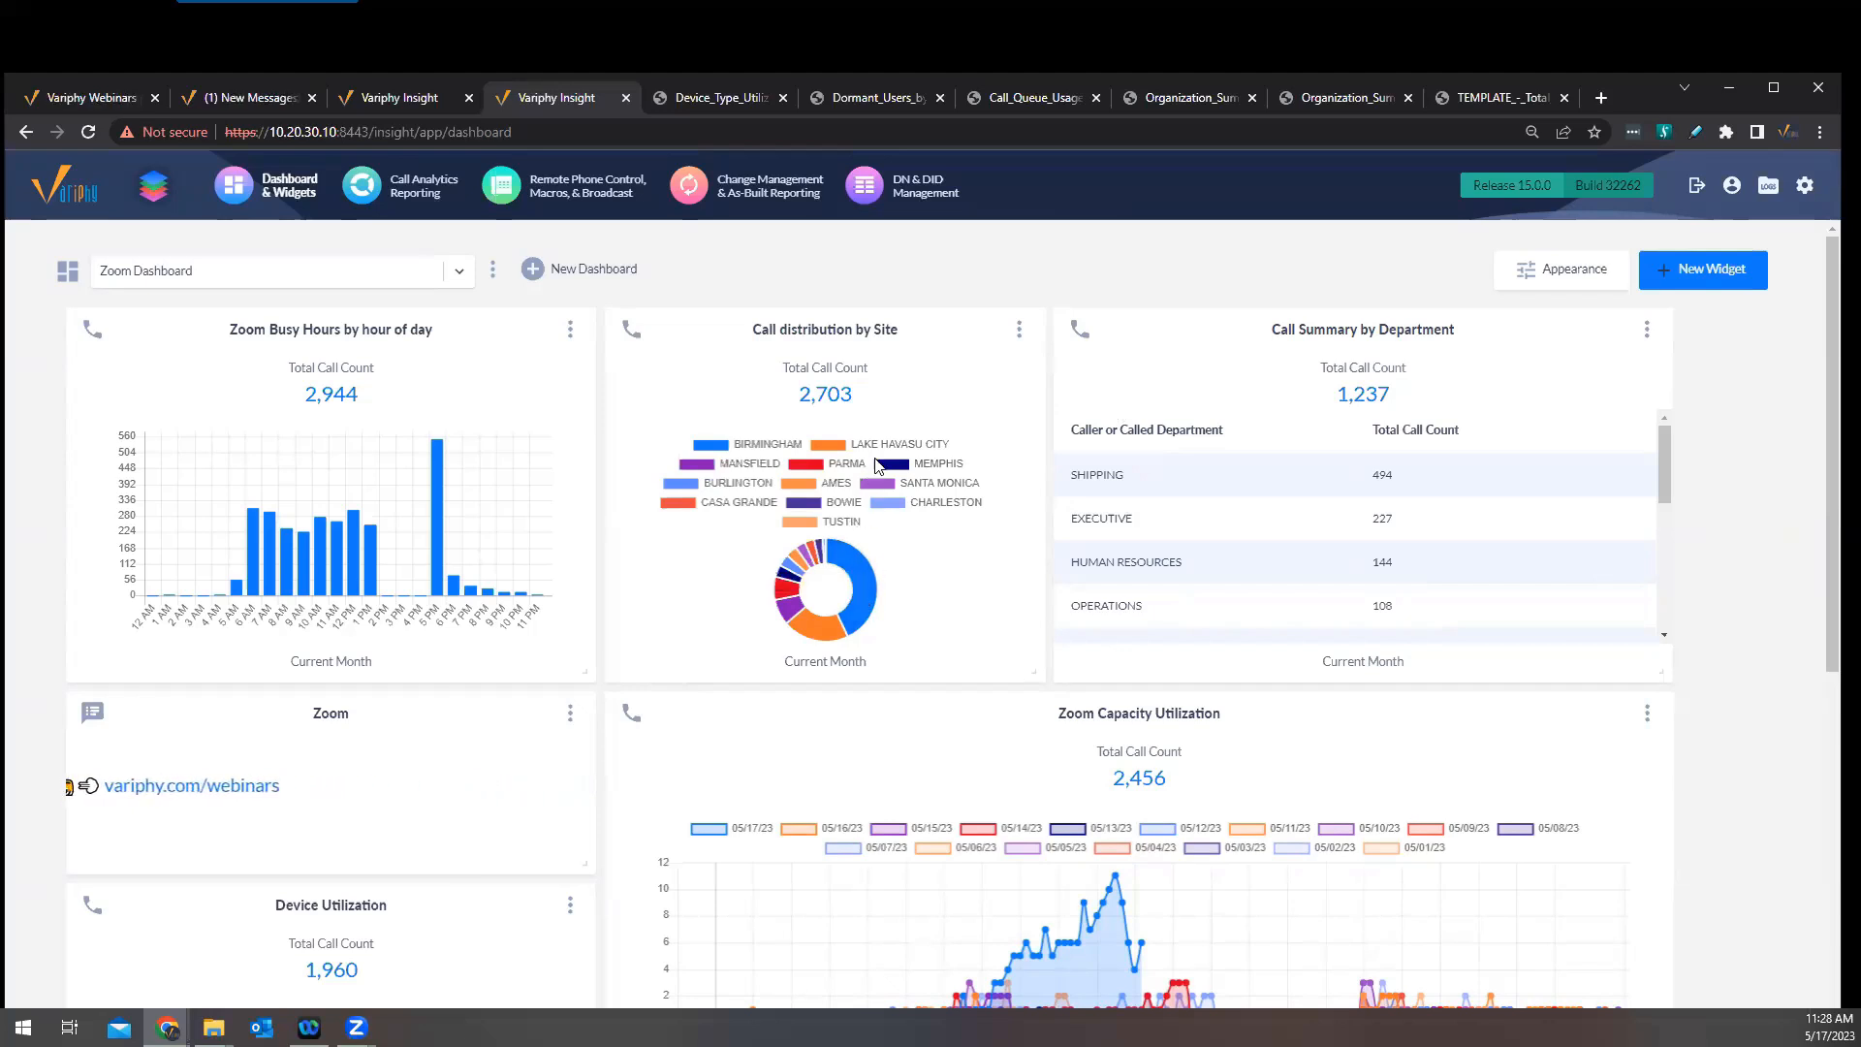
pyautogui.moveTo(824, 630)
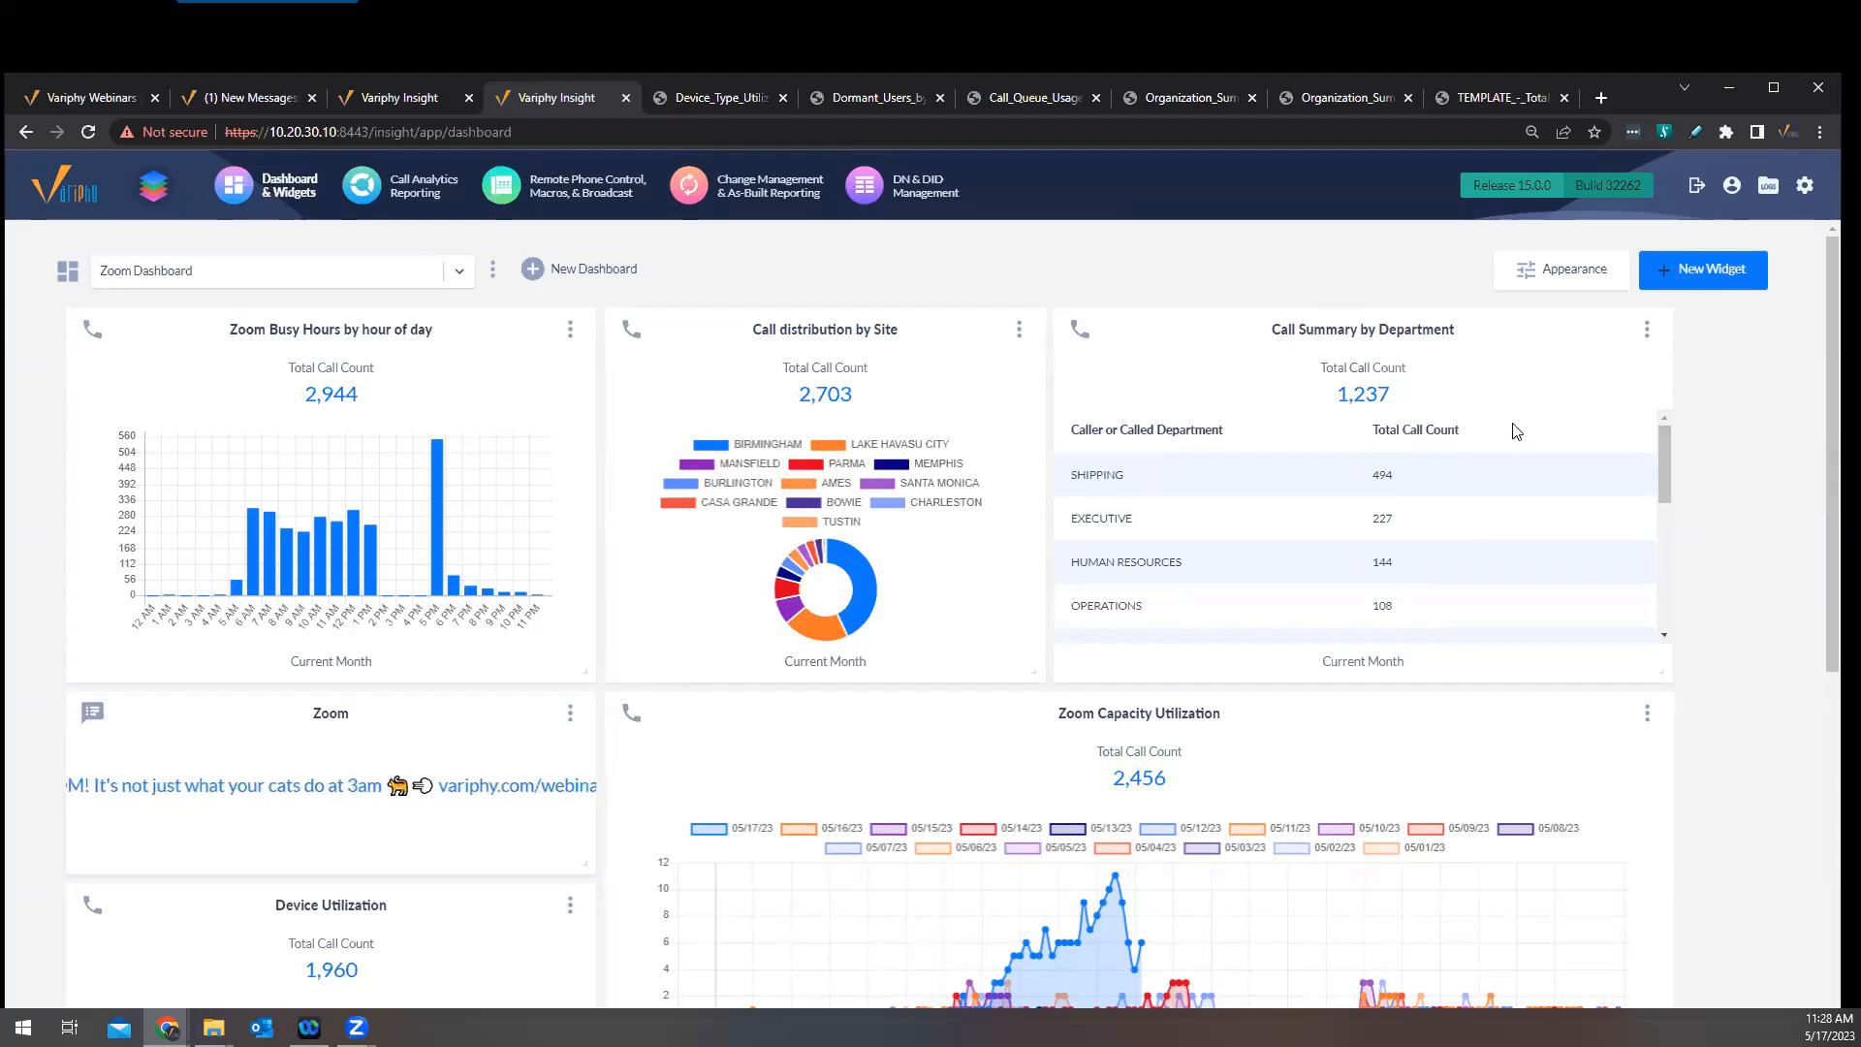
pyautogui.moveTo(1669, 452); pyautogui.dragTo(1667, 566)
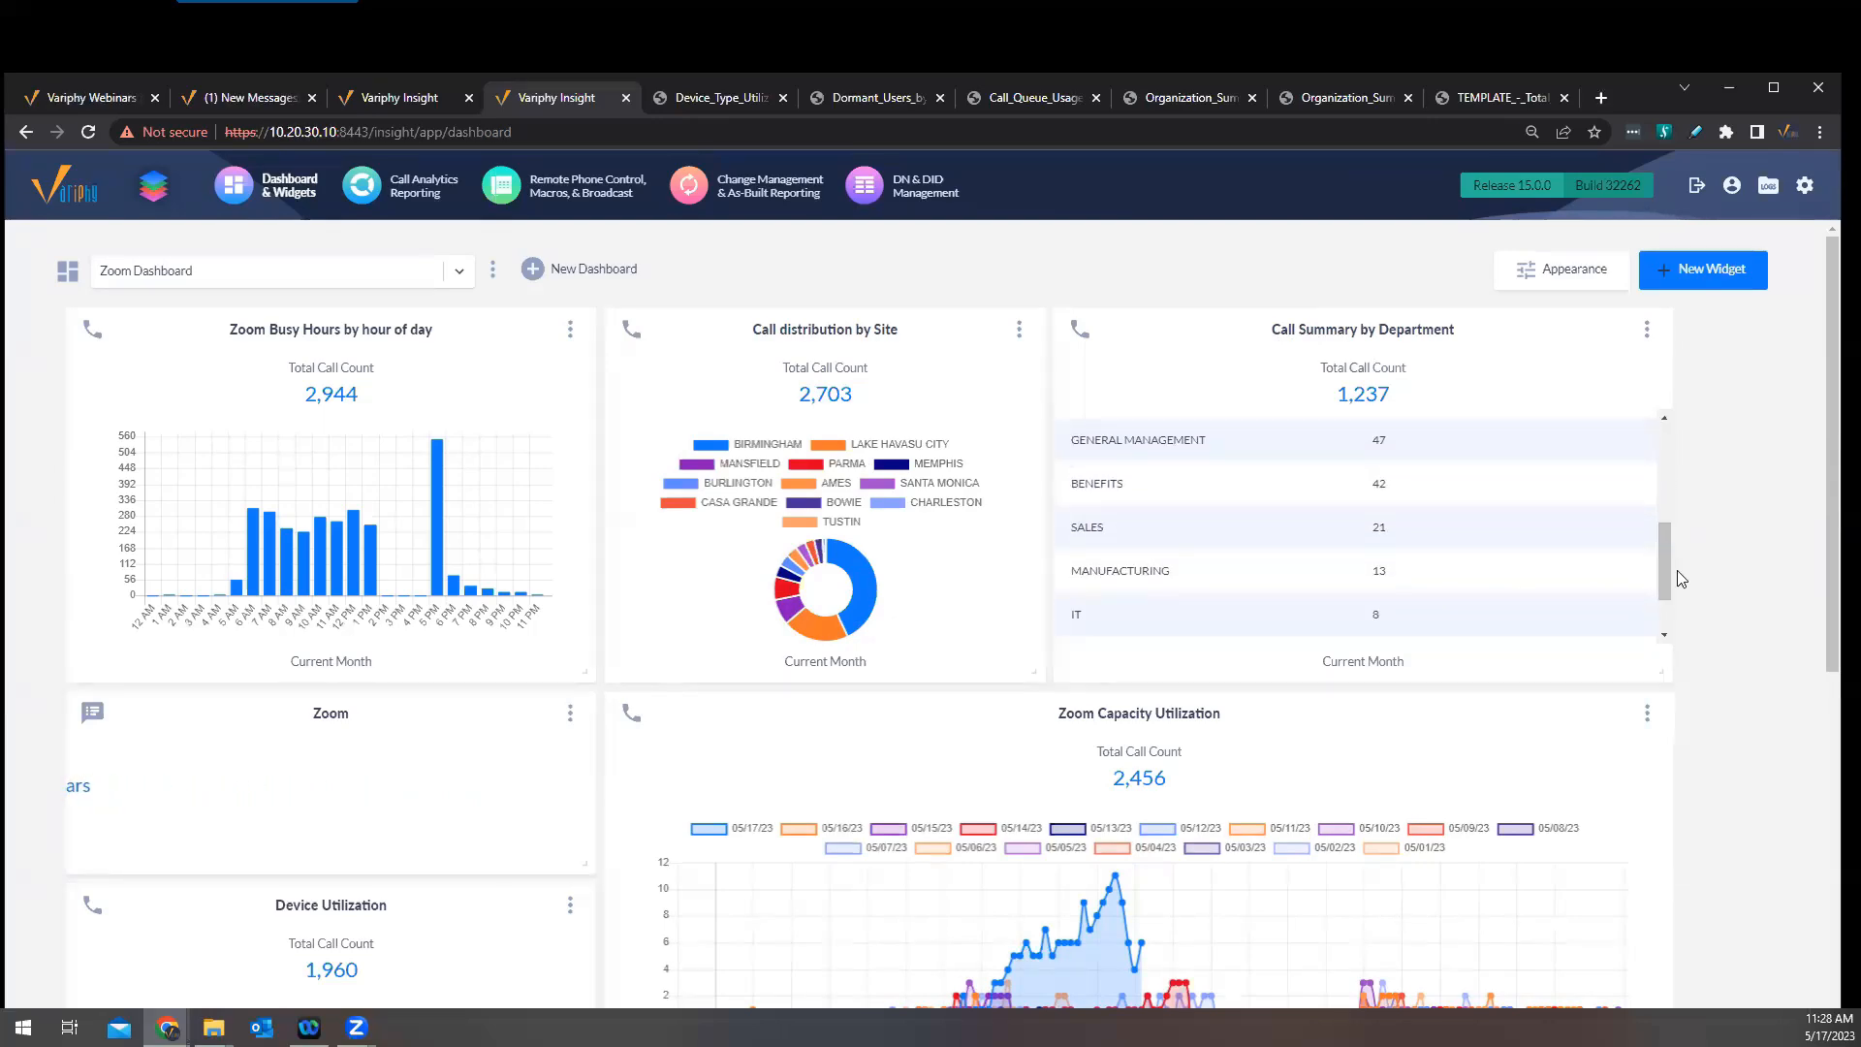
# Examine the call counts per device in the Device Utilization chart and look over the Call Volume by direction widget
pyautogui.scroll(-6, 1795, 605)
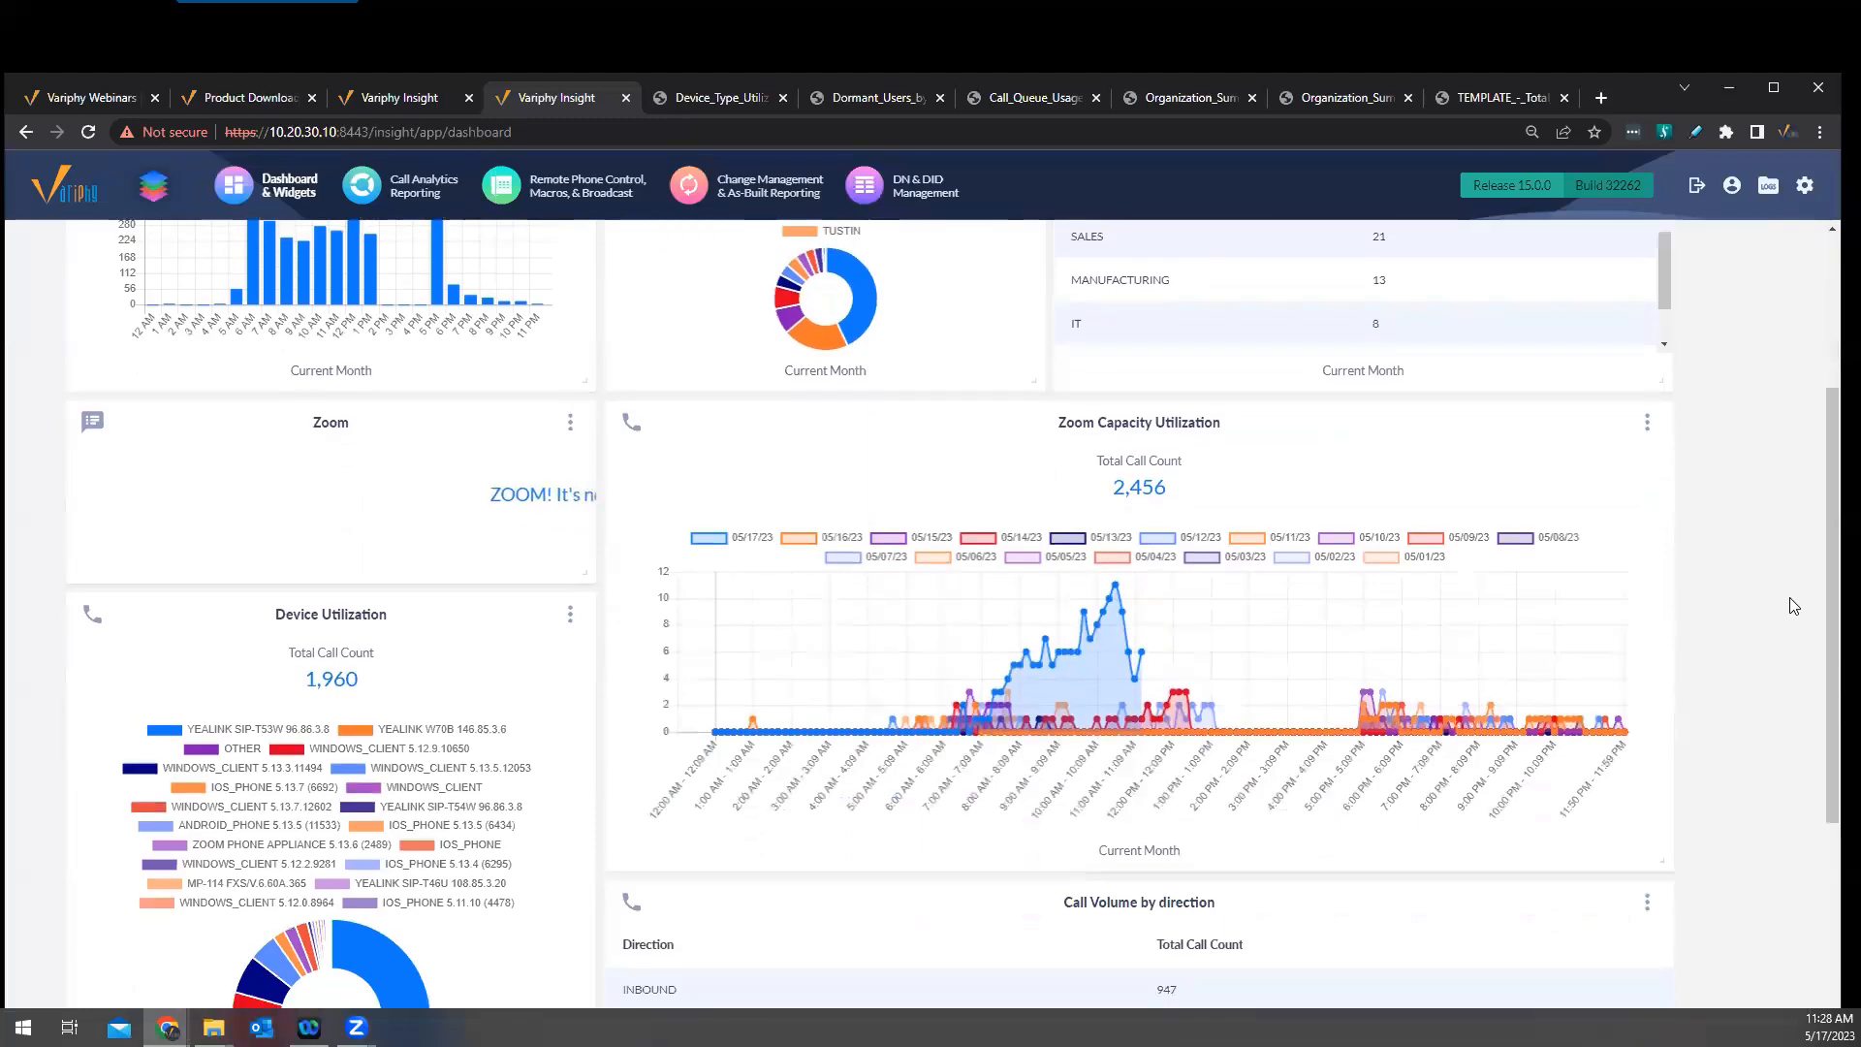
pyautogui.moveTo(354, 669)
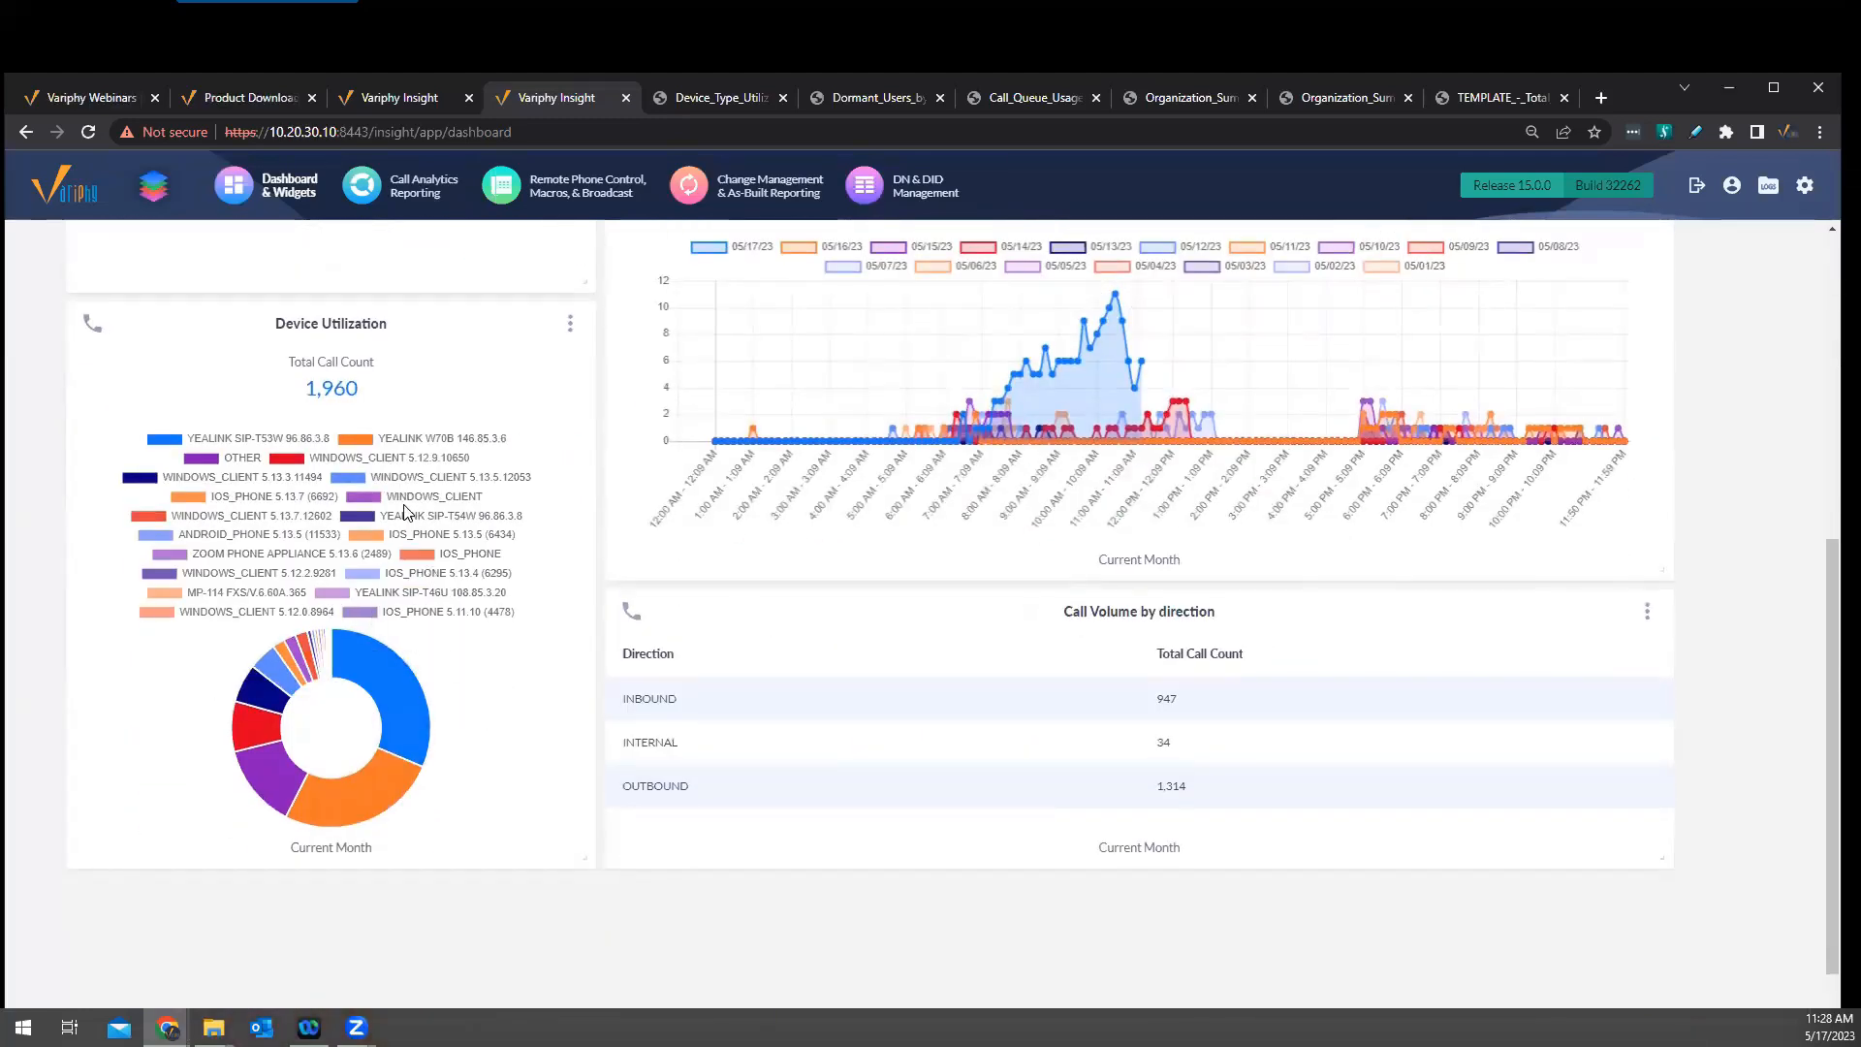
pyautogui.moveTo(399, 710)
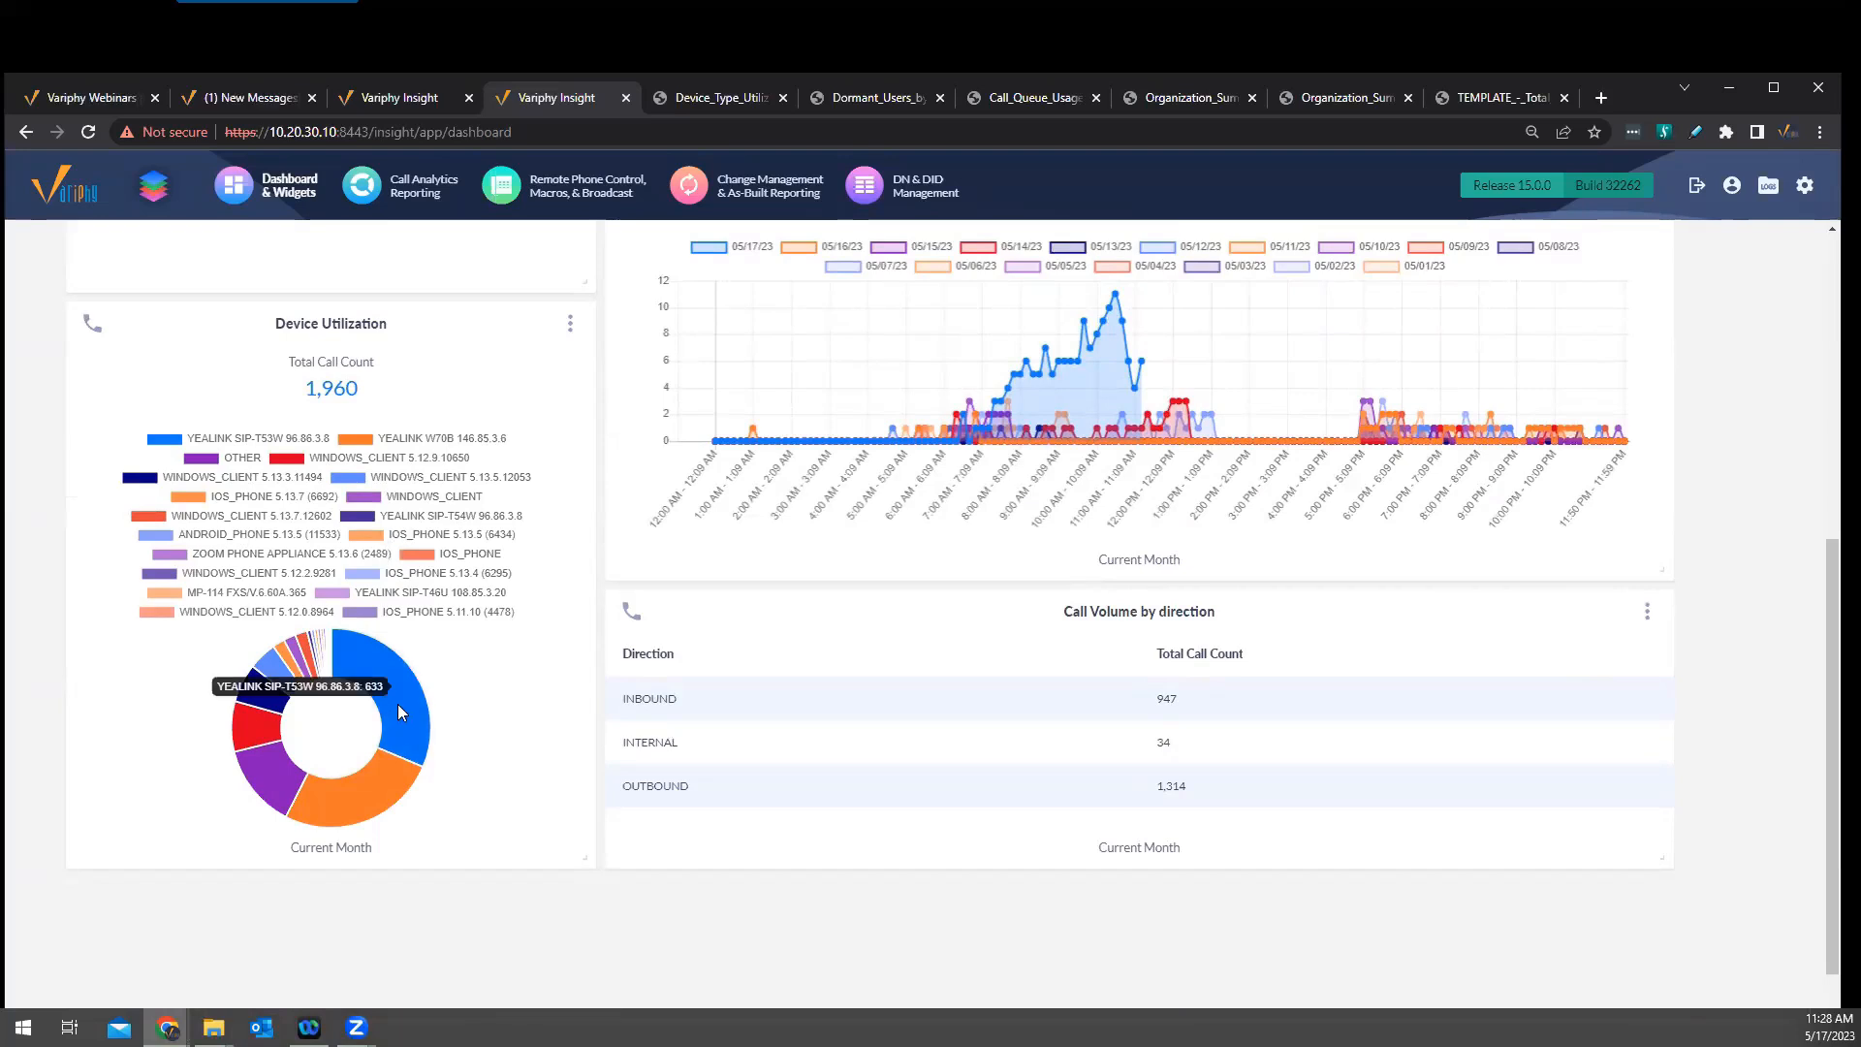
pyautogui.moveTo(356, 795)
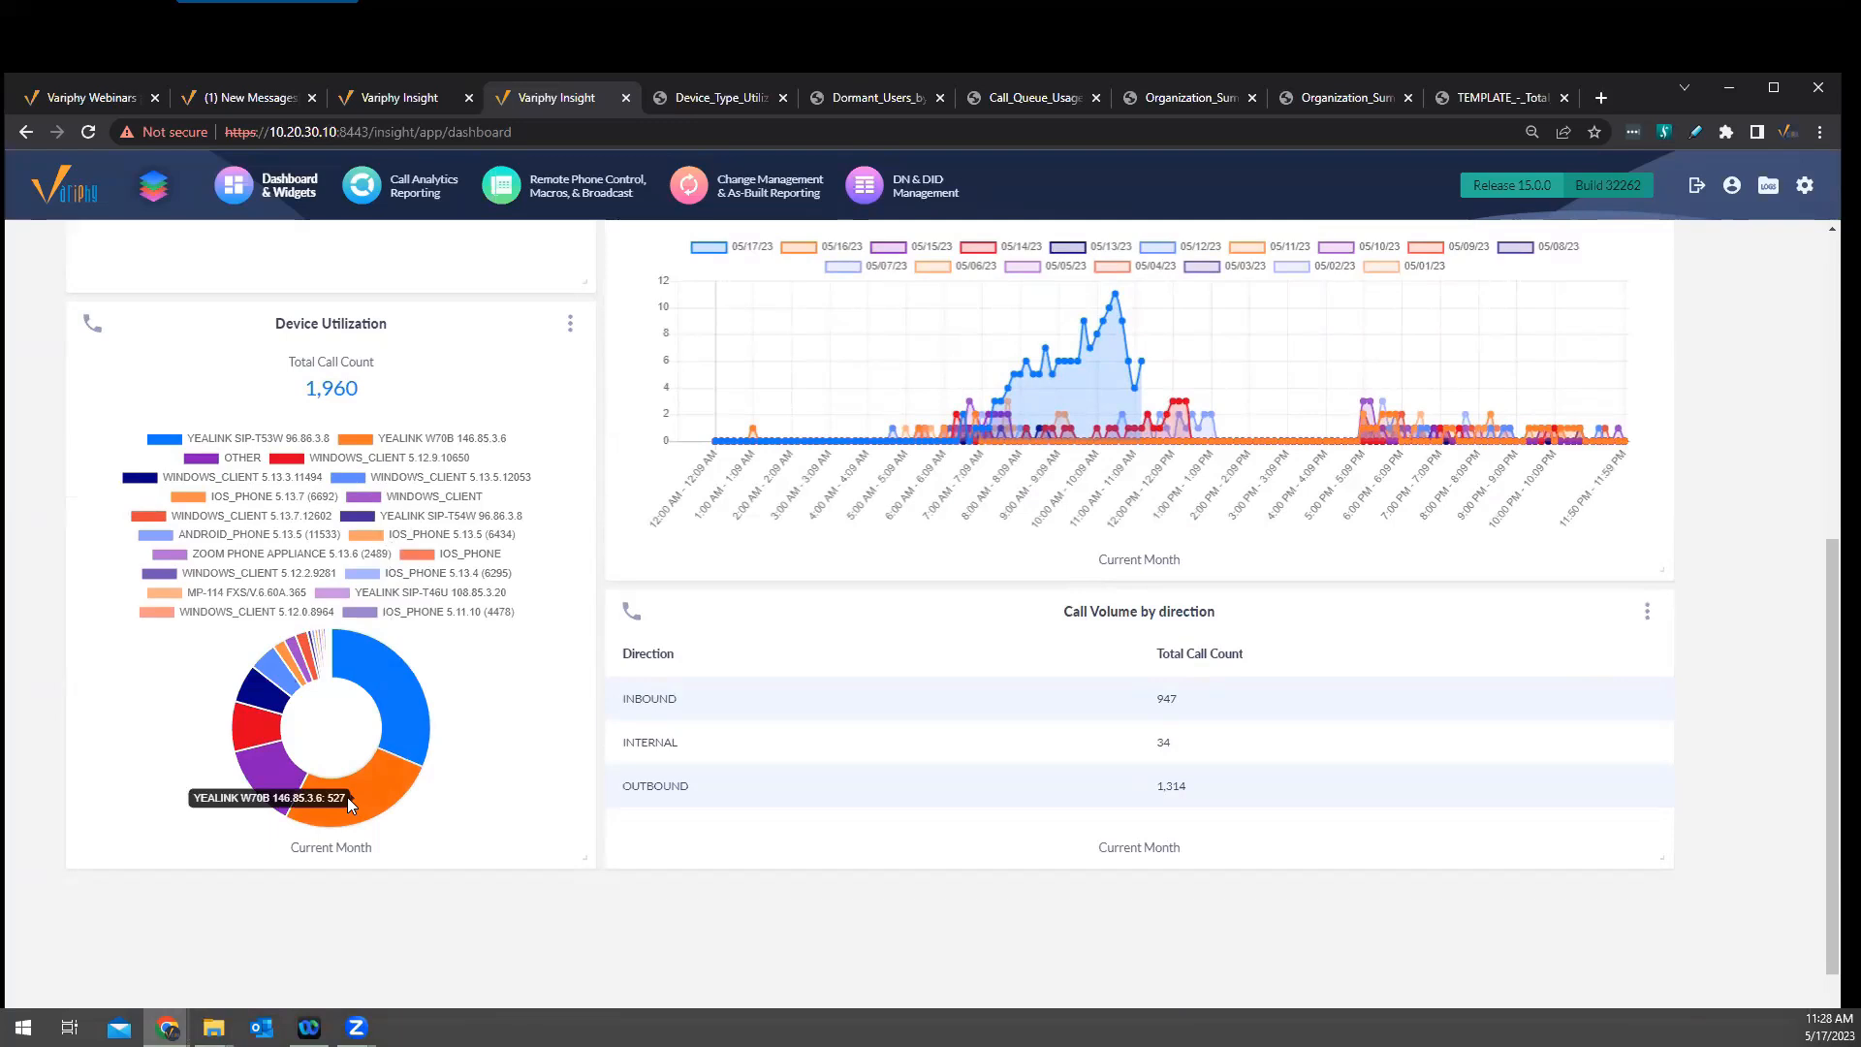
pyautogui.moveTo(284, 797)
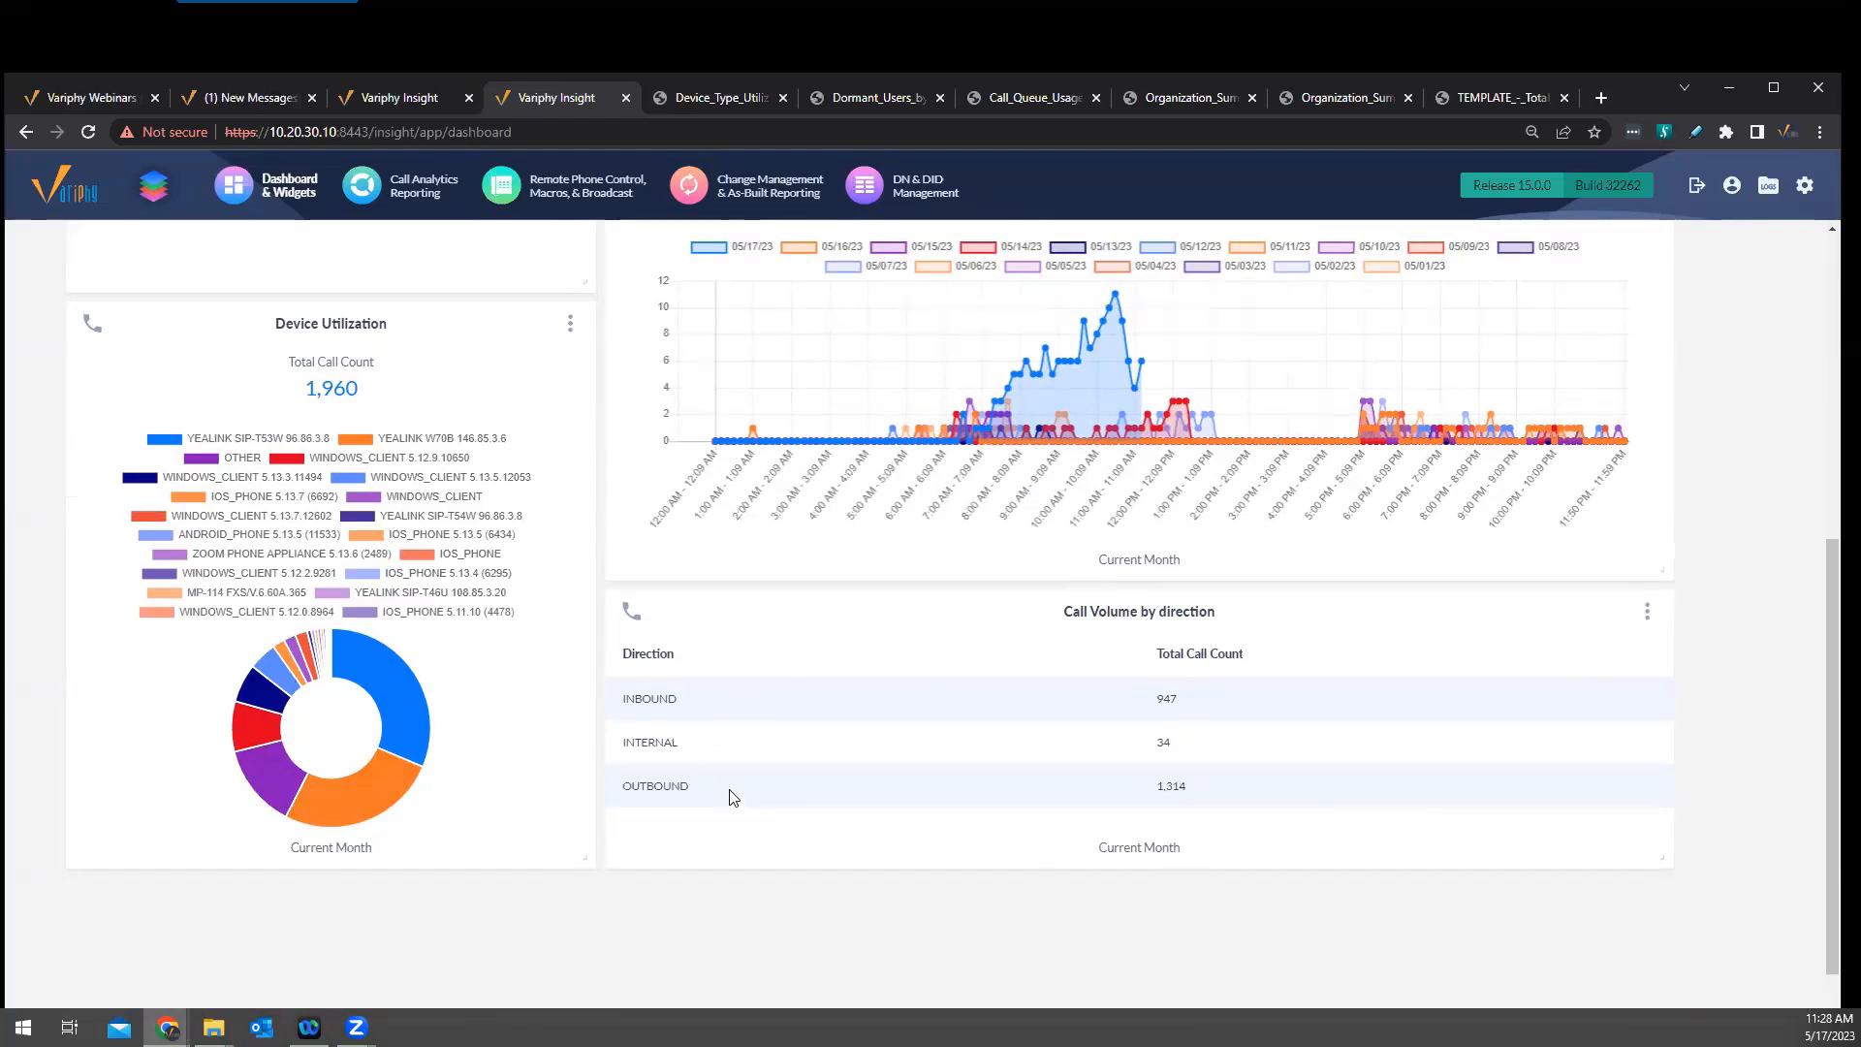
# Inspect the peak in the Zoom Capacity Utilization chart and return to the start of the dashboard
pyautogui.scroll(2, 1632, 777)
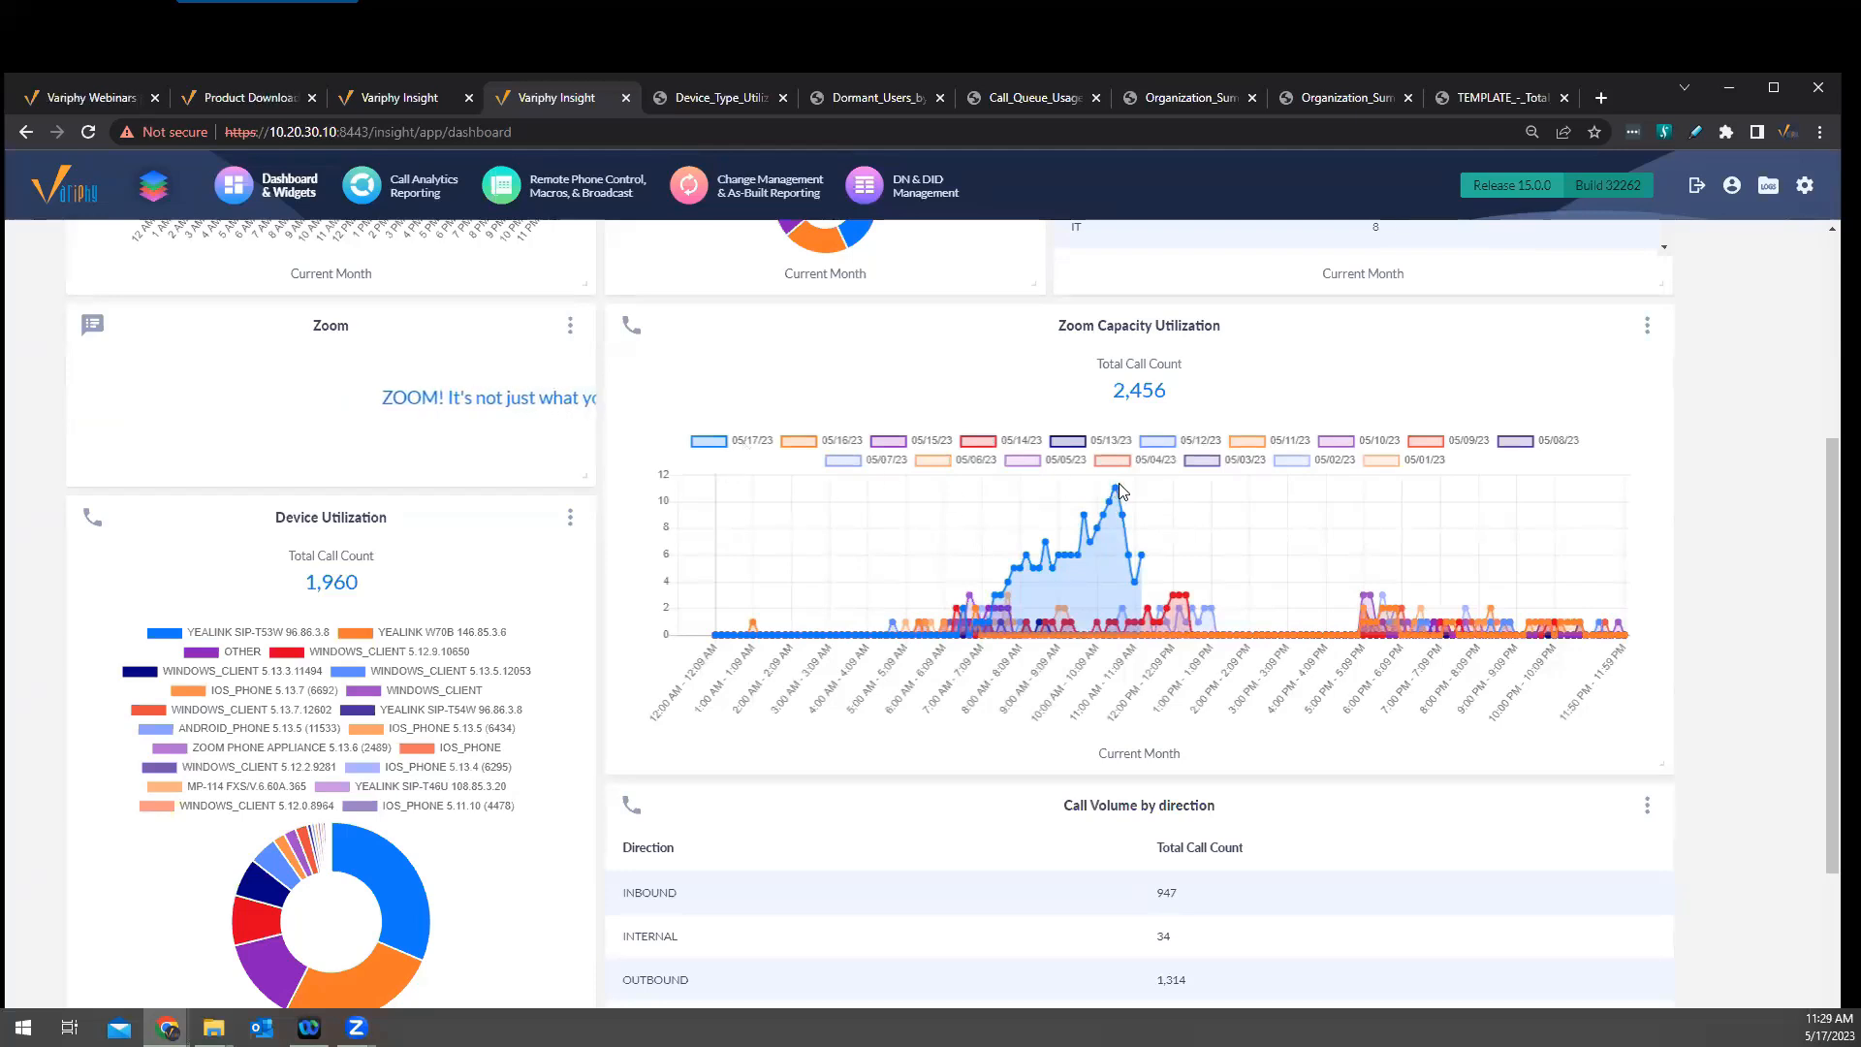
pyautogui.moveTo(1116, 492)
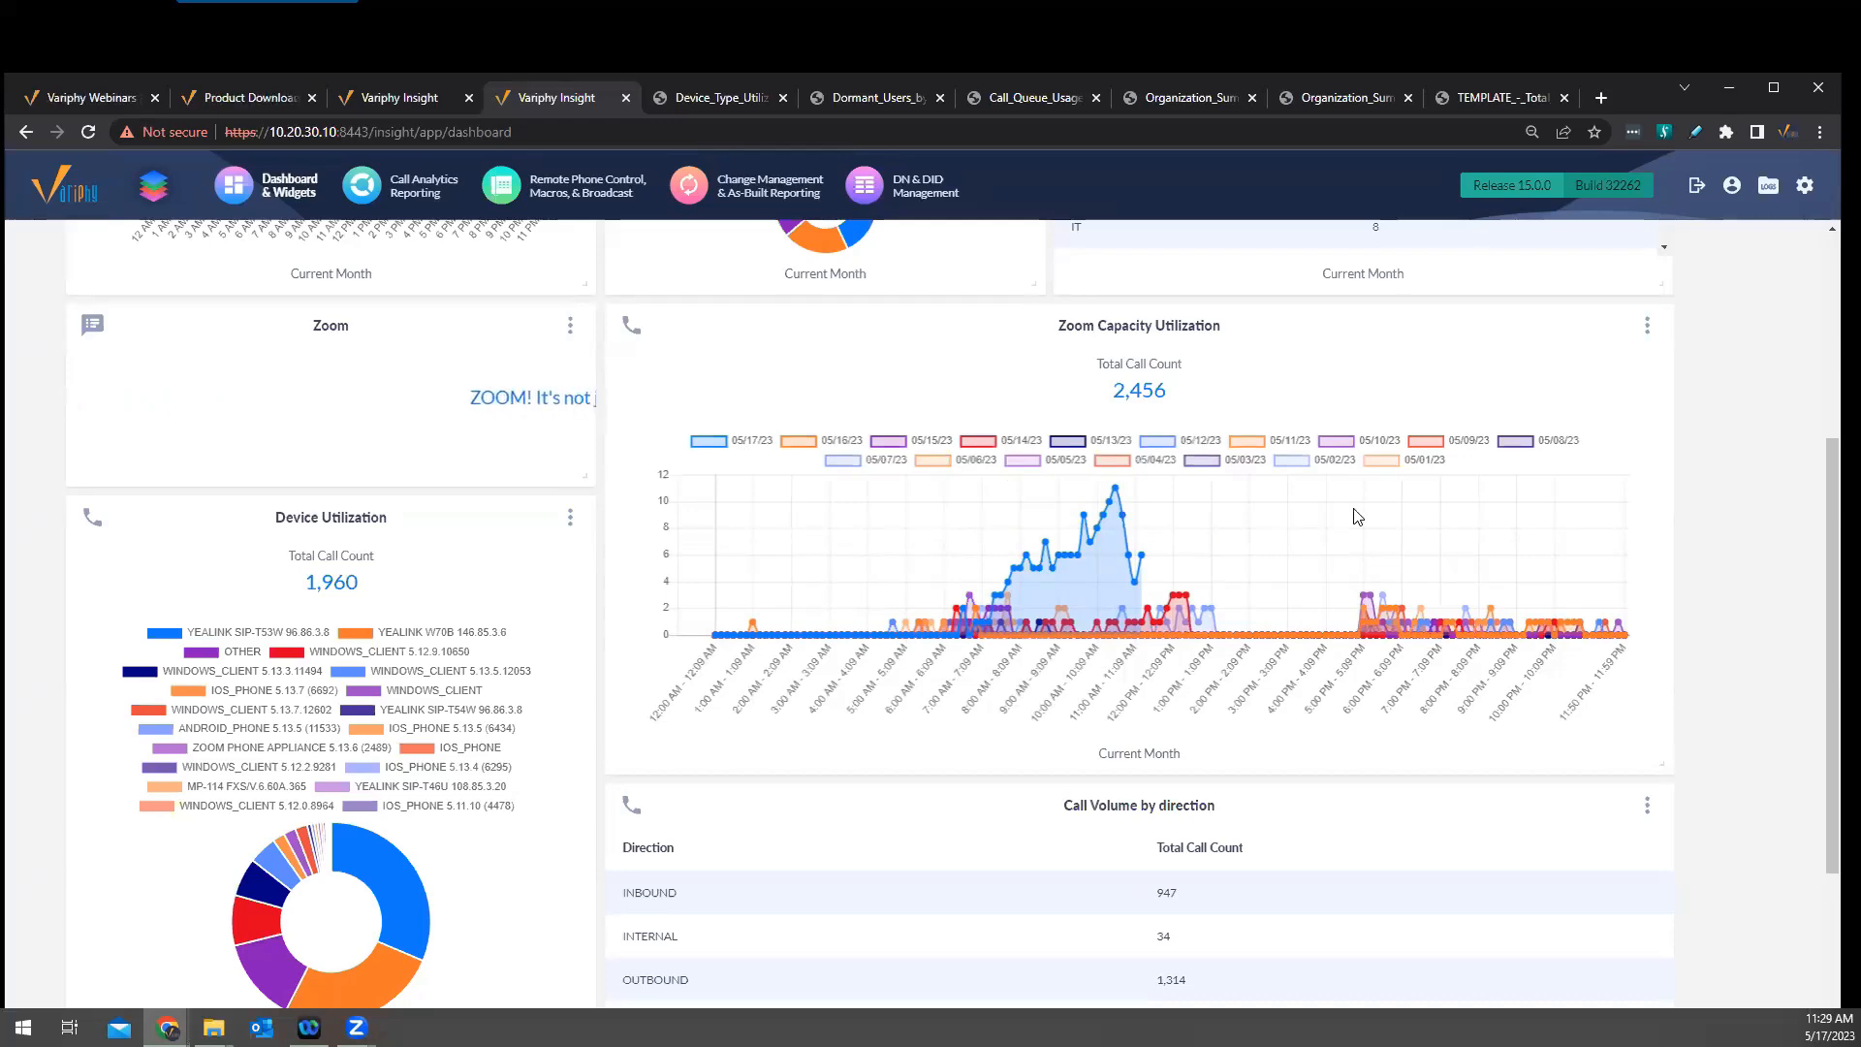
pyautogui.scroll(1, 1716, 558)
pyautogui.scroll(3, 1722, 559)
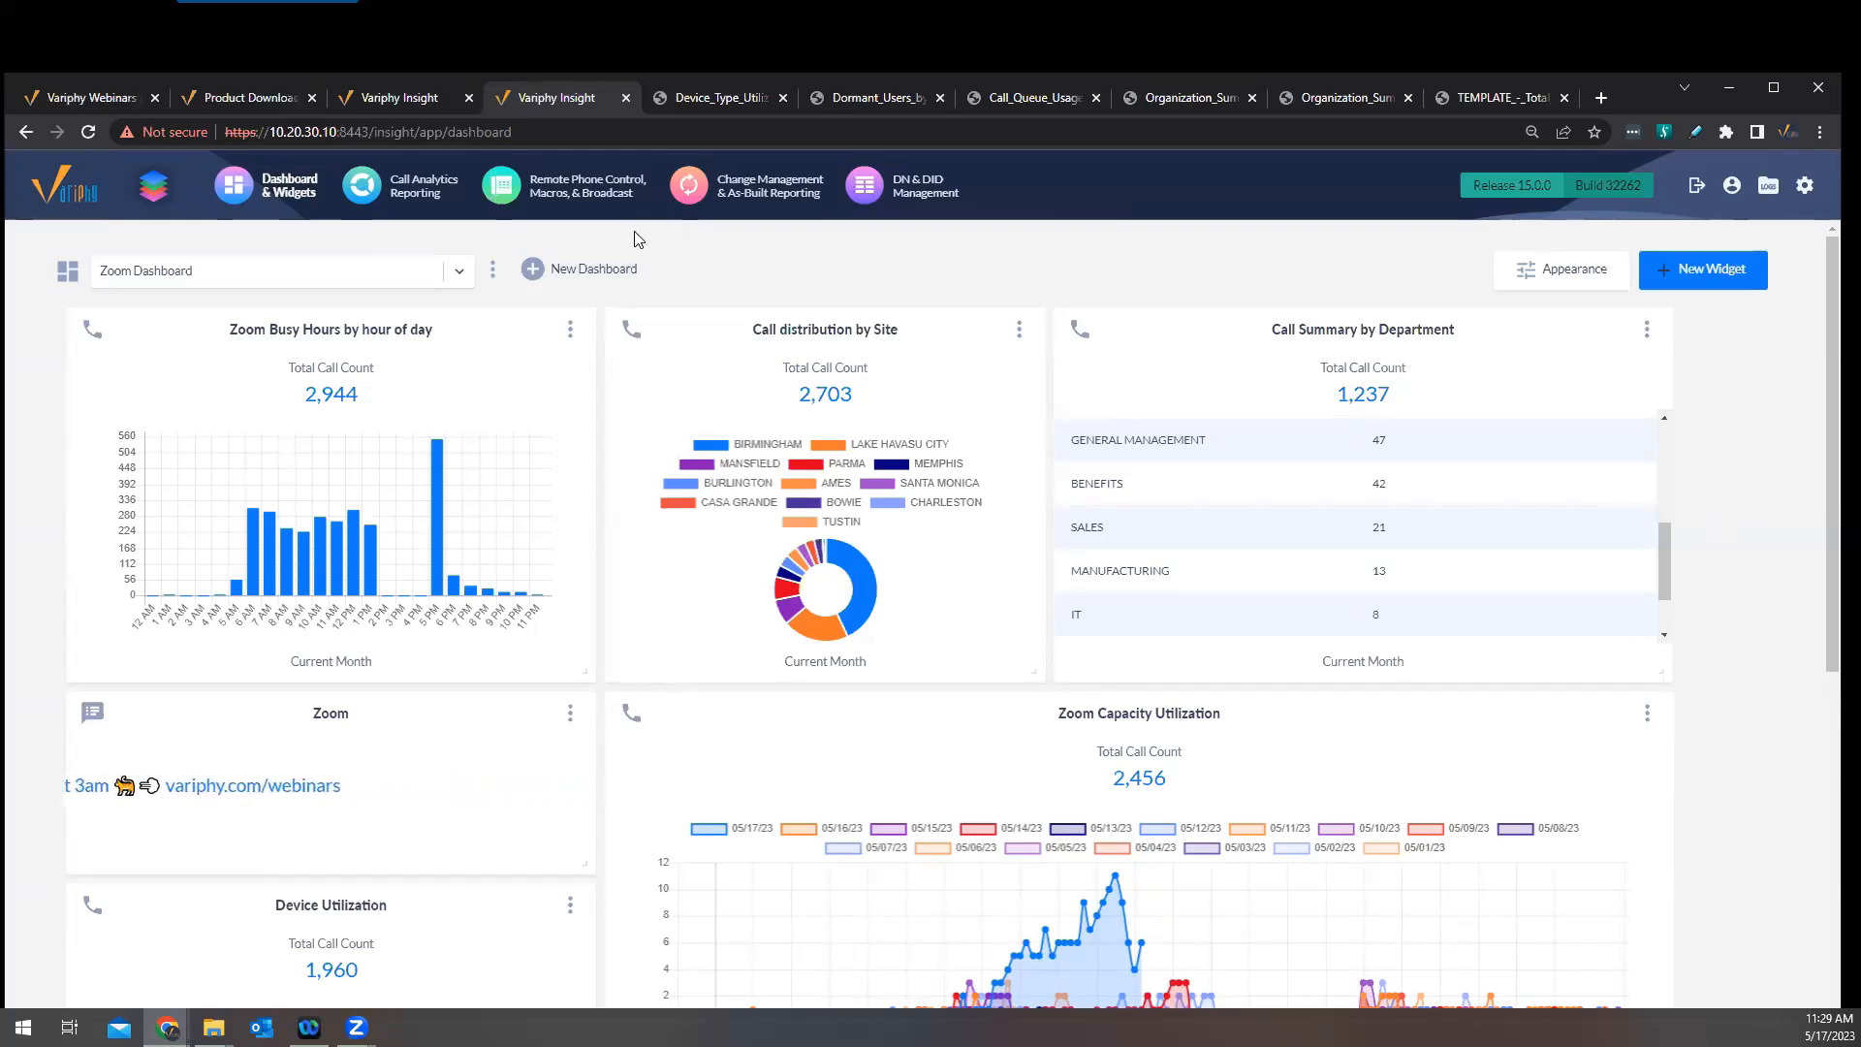
# Switch to the other Variphy Insight session showing the All Platforms dashboard and reduce the browser zoom to 67%
pyautogui.click(411, 103)
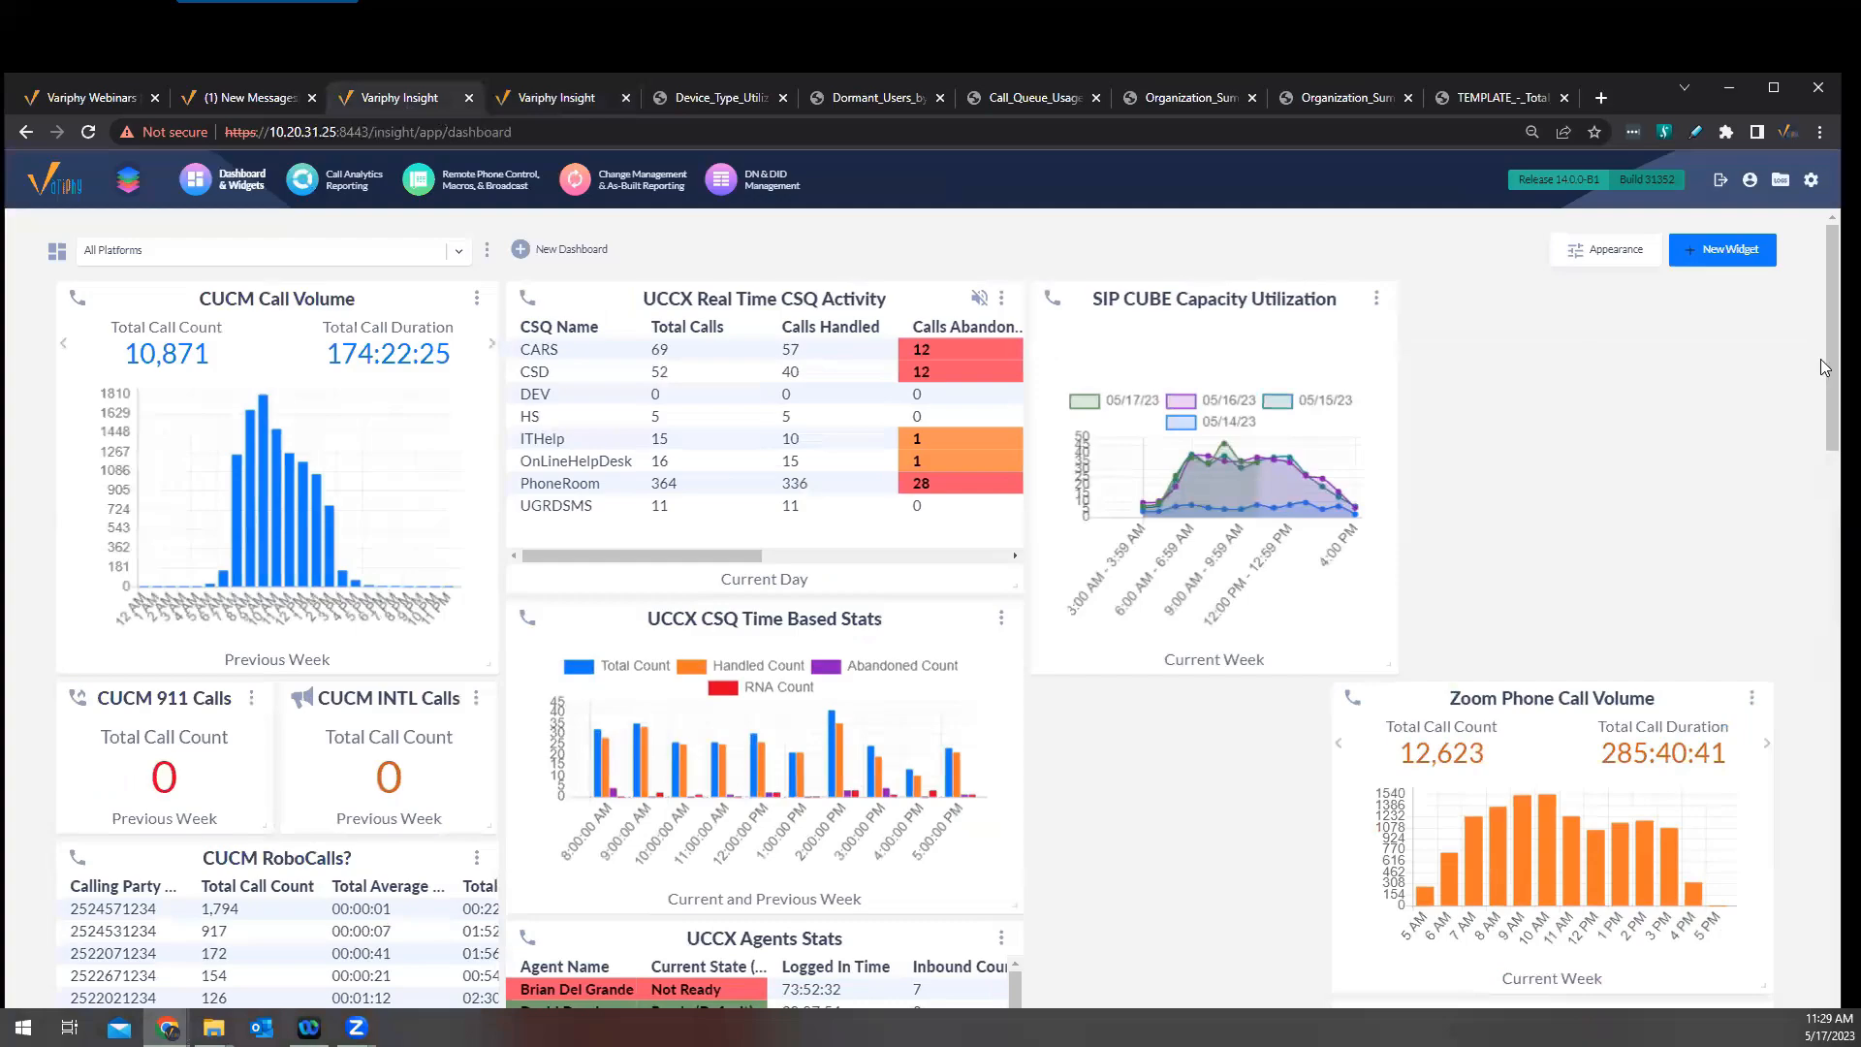
pyautogui.moveTo(1833, 323); pyautogui.dragTo(1833, 218)
pyautogui.click(1811, 180)
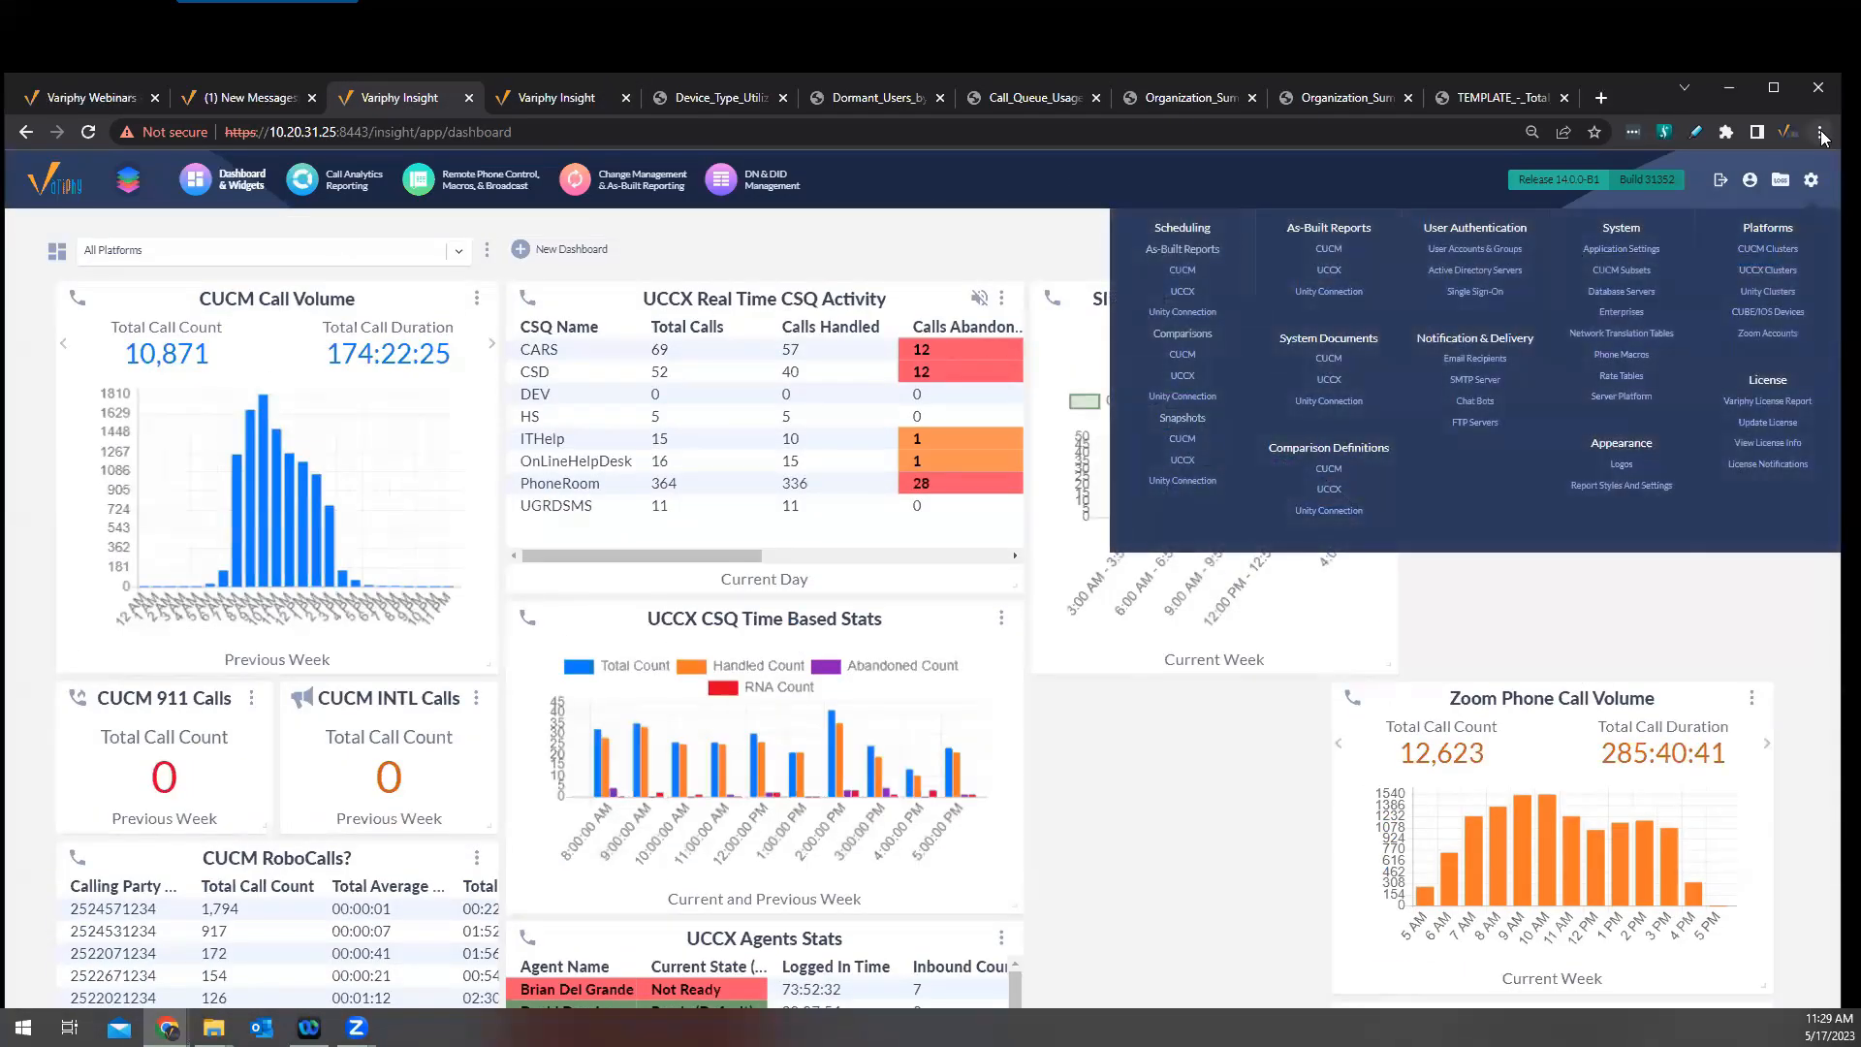
pyautogui.click(1821, 132)
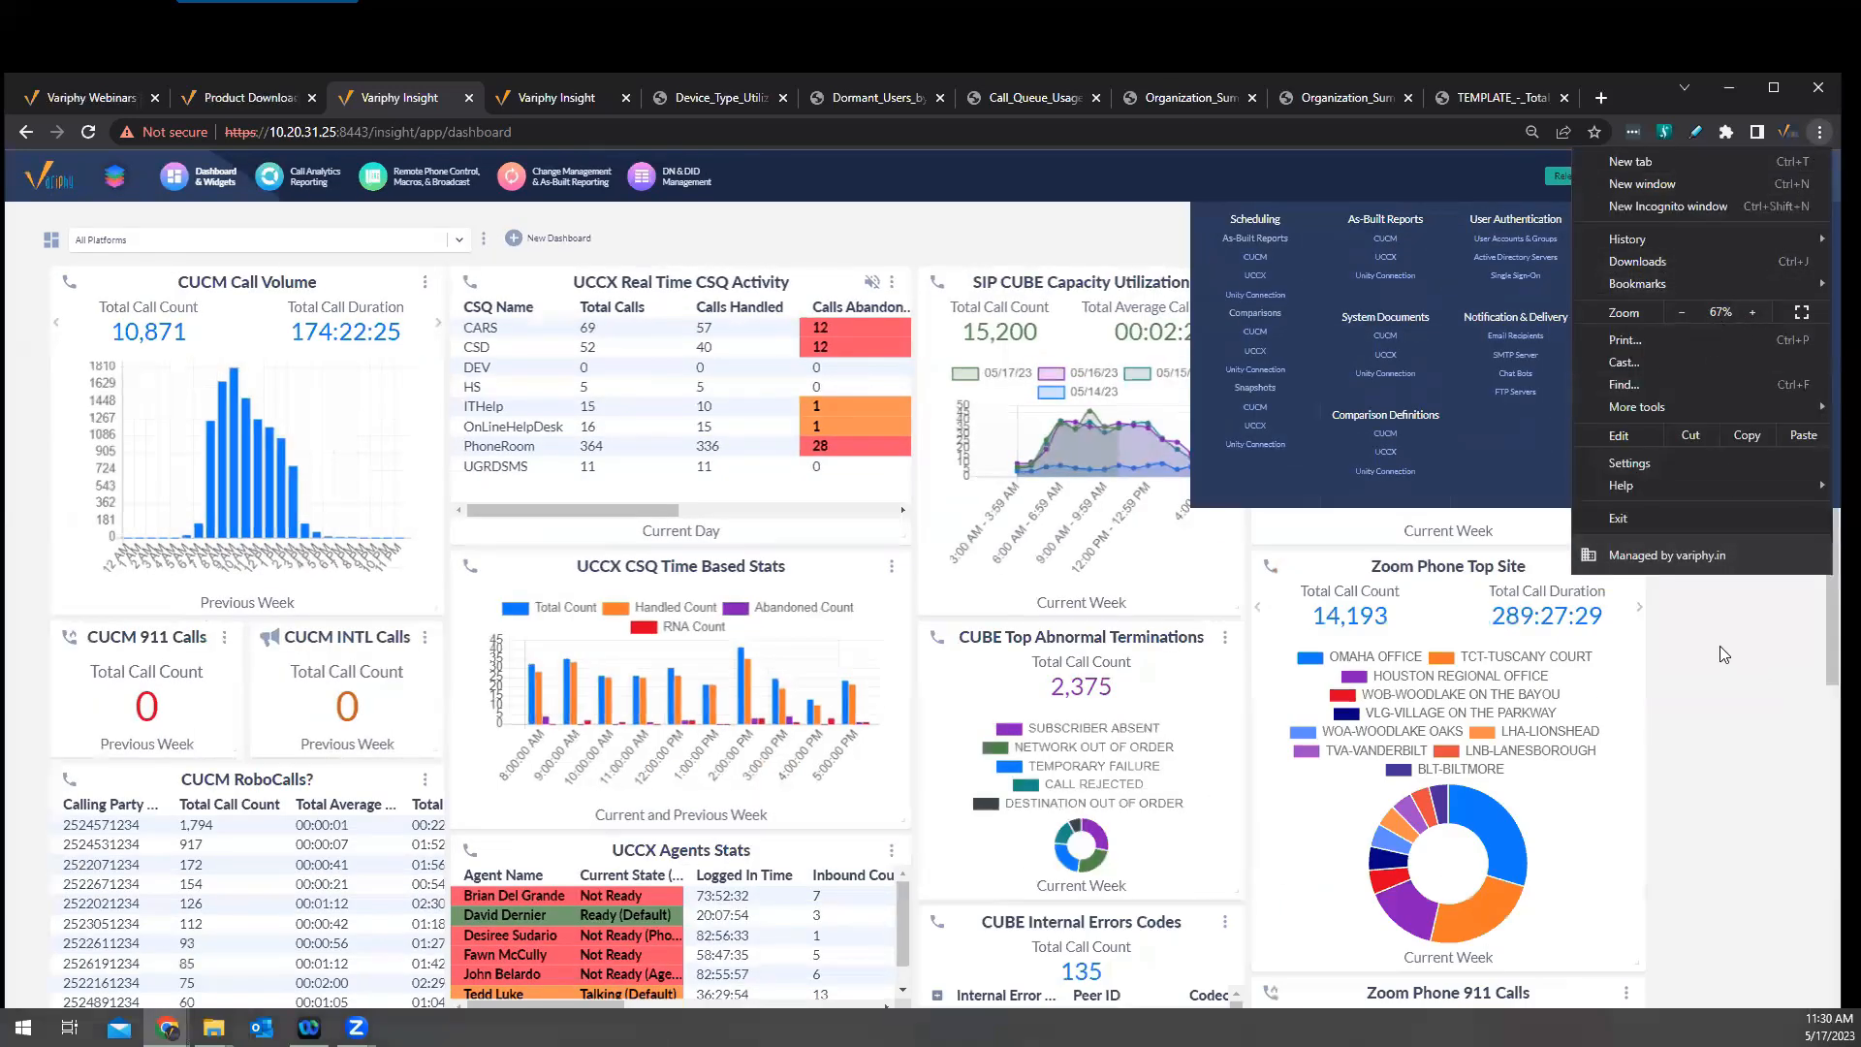
pyautogui.click(1731, 659)
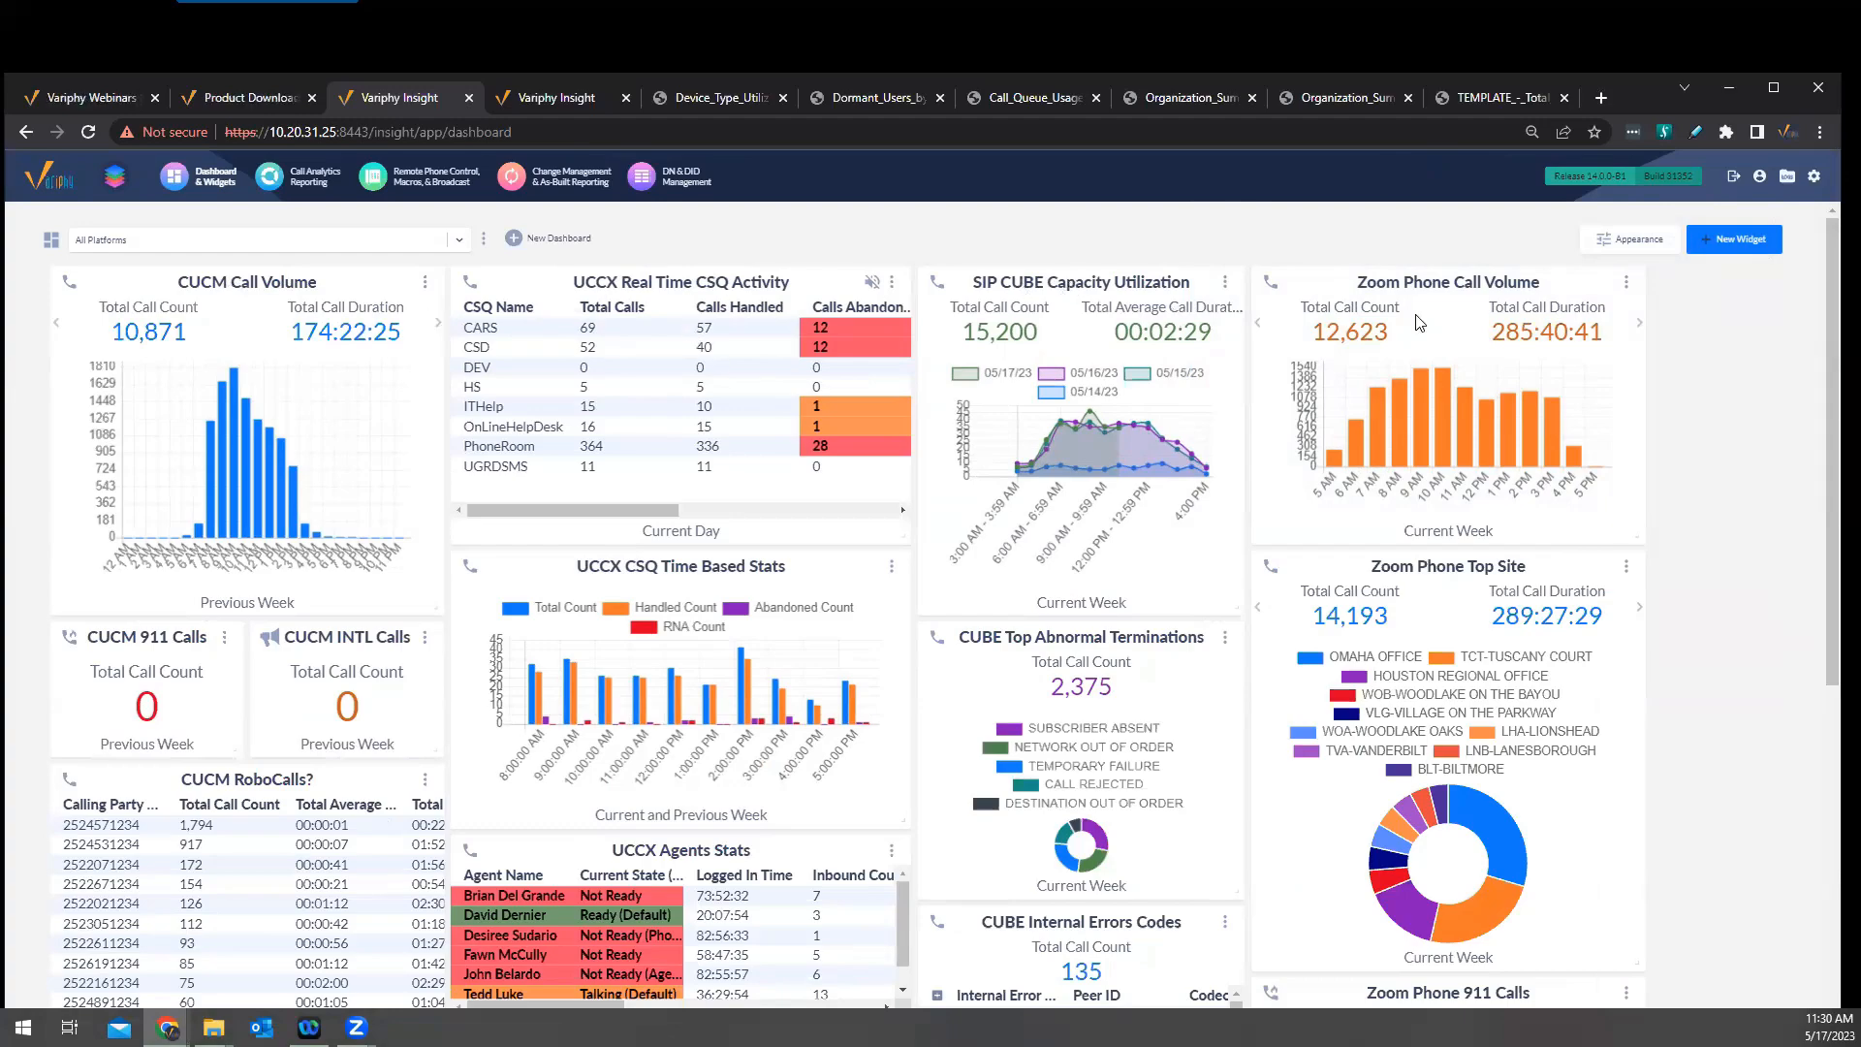
# Look over the CUCM, UCCX, CUBE and Zoom Phone widgets across the full length of the All Platforms dashboard
pyautogui.scroll(-5, 1765, 431)
pyautogui.scroll(5, 1706, 320)
pyautogui.scroll(-4, 1740, 388)
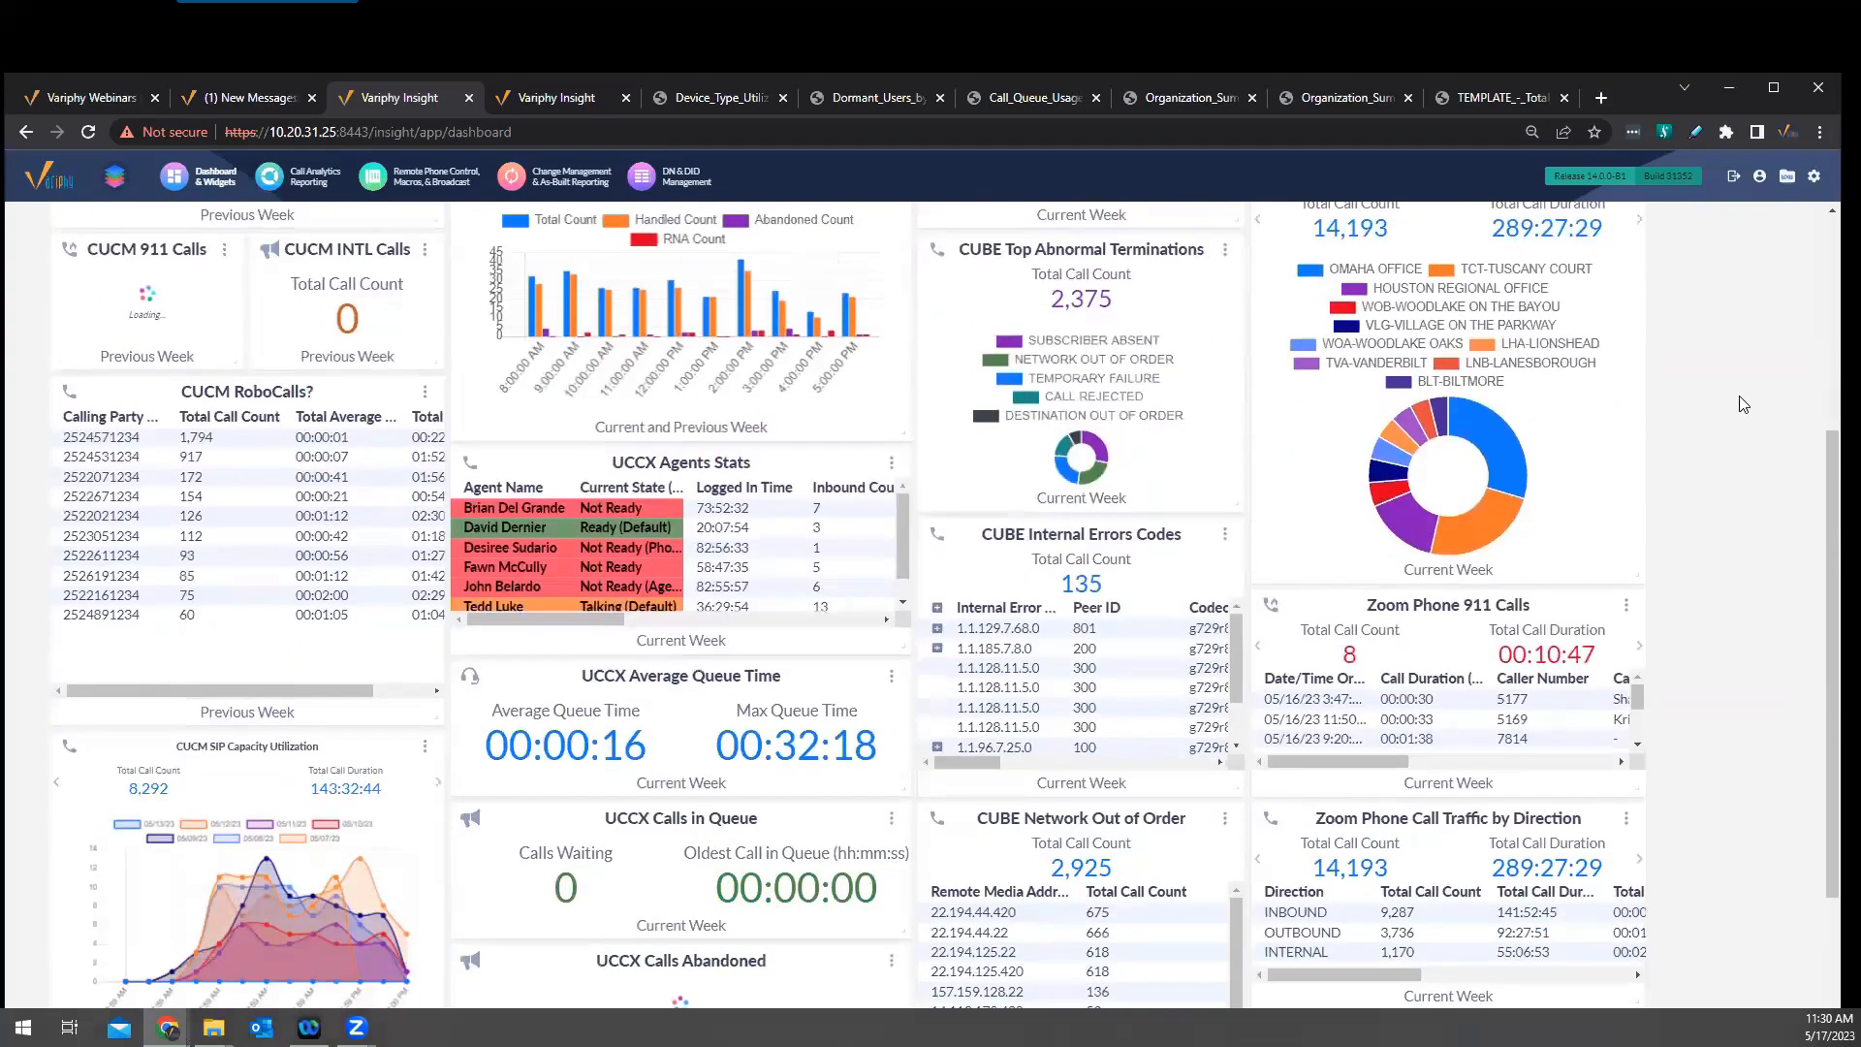
pyautogui.scroll(4, 1711, 404)
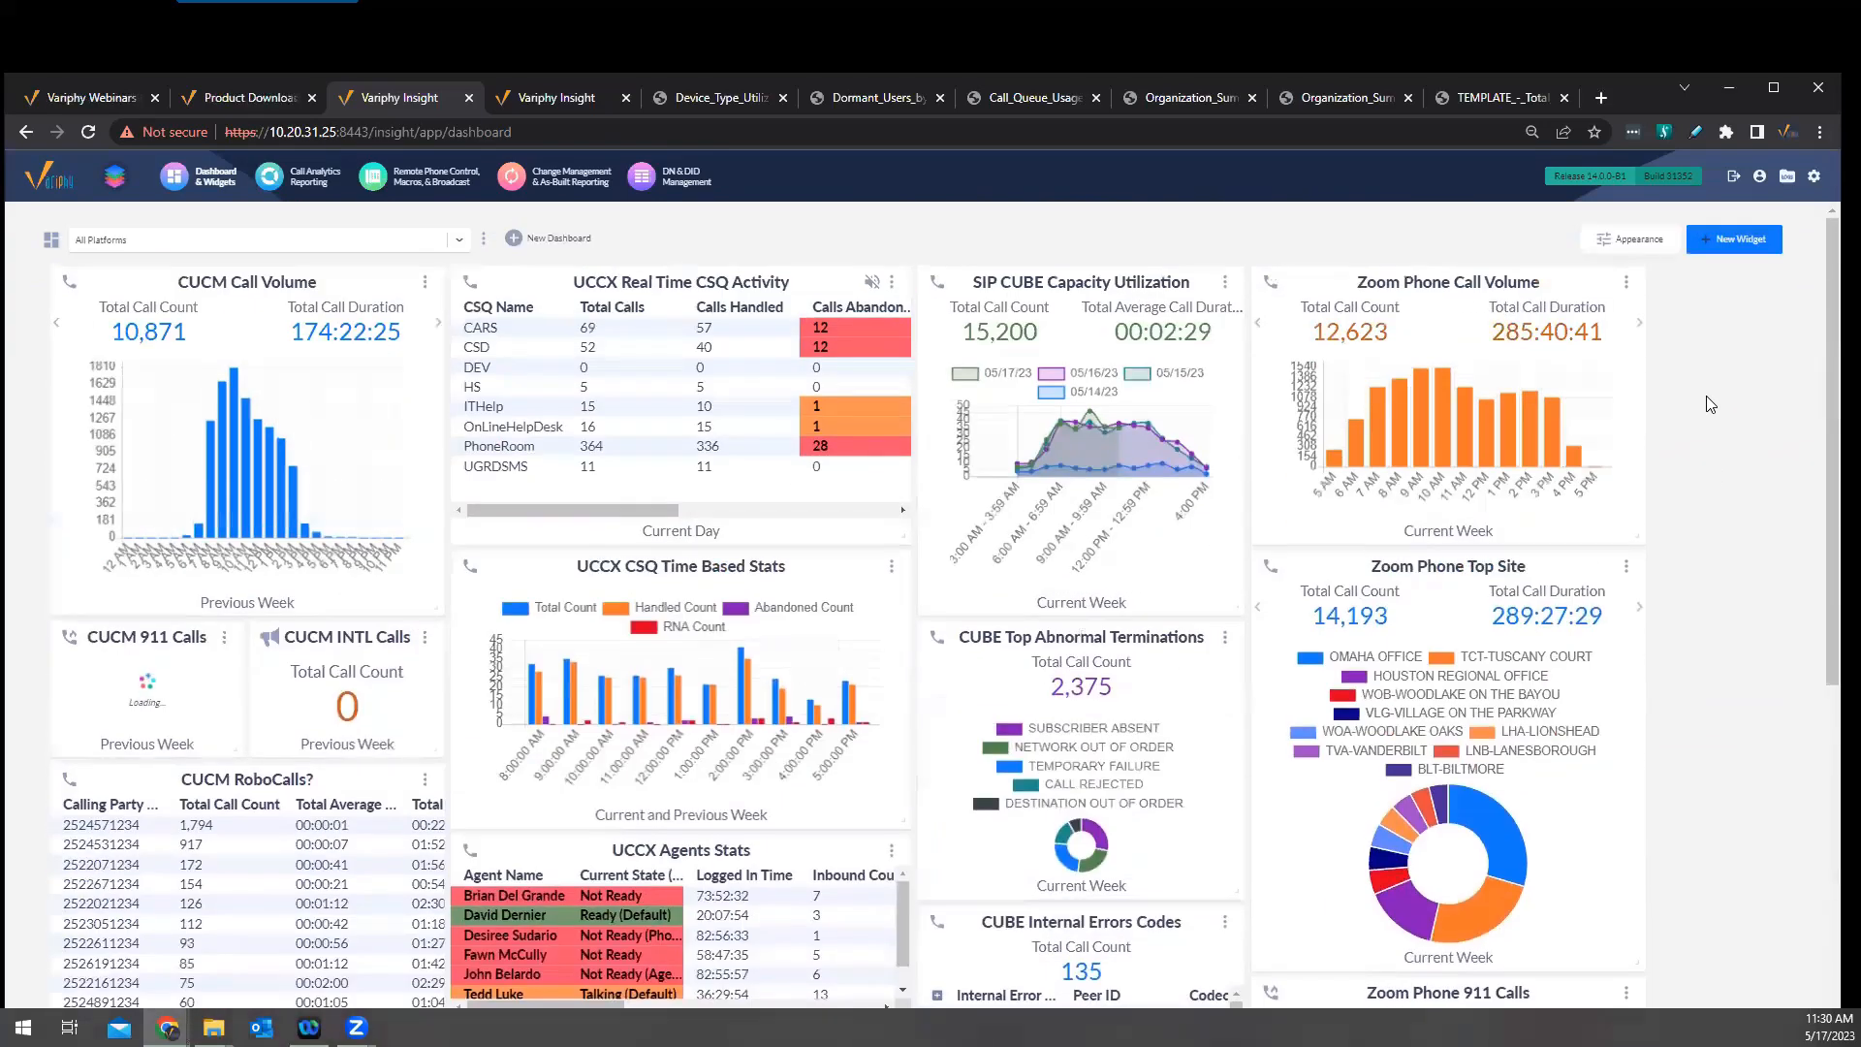
pyautogui.scroll(-7, 1711, 404)
pyautogui.scroll(6, 1711, 404)
pyautogui.scroll(-2, 1711, 404)
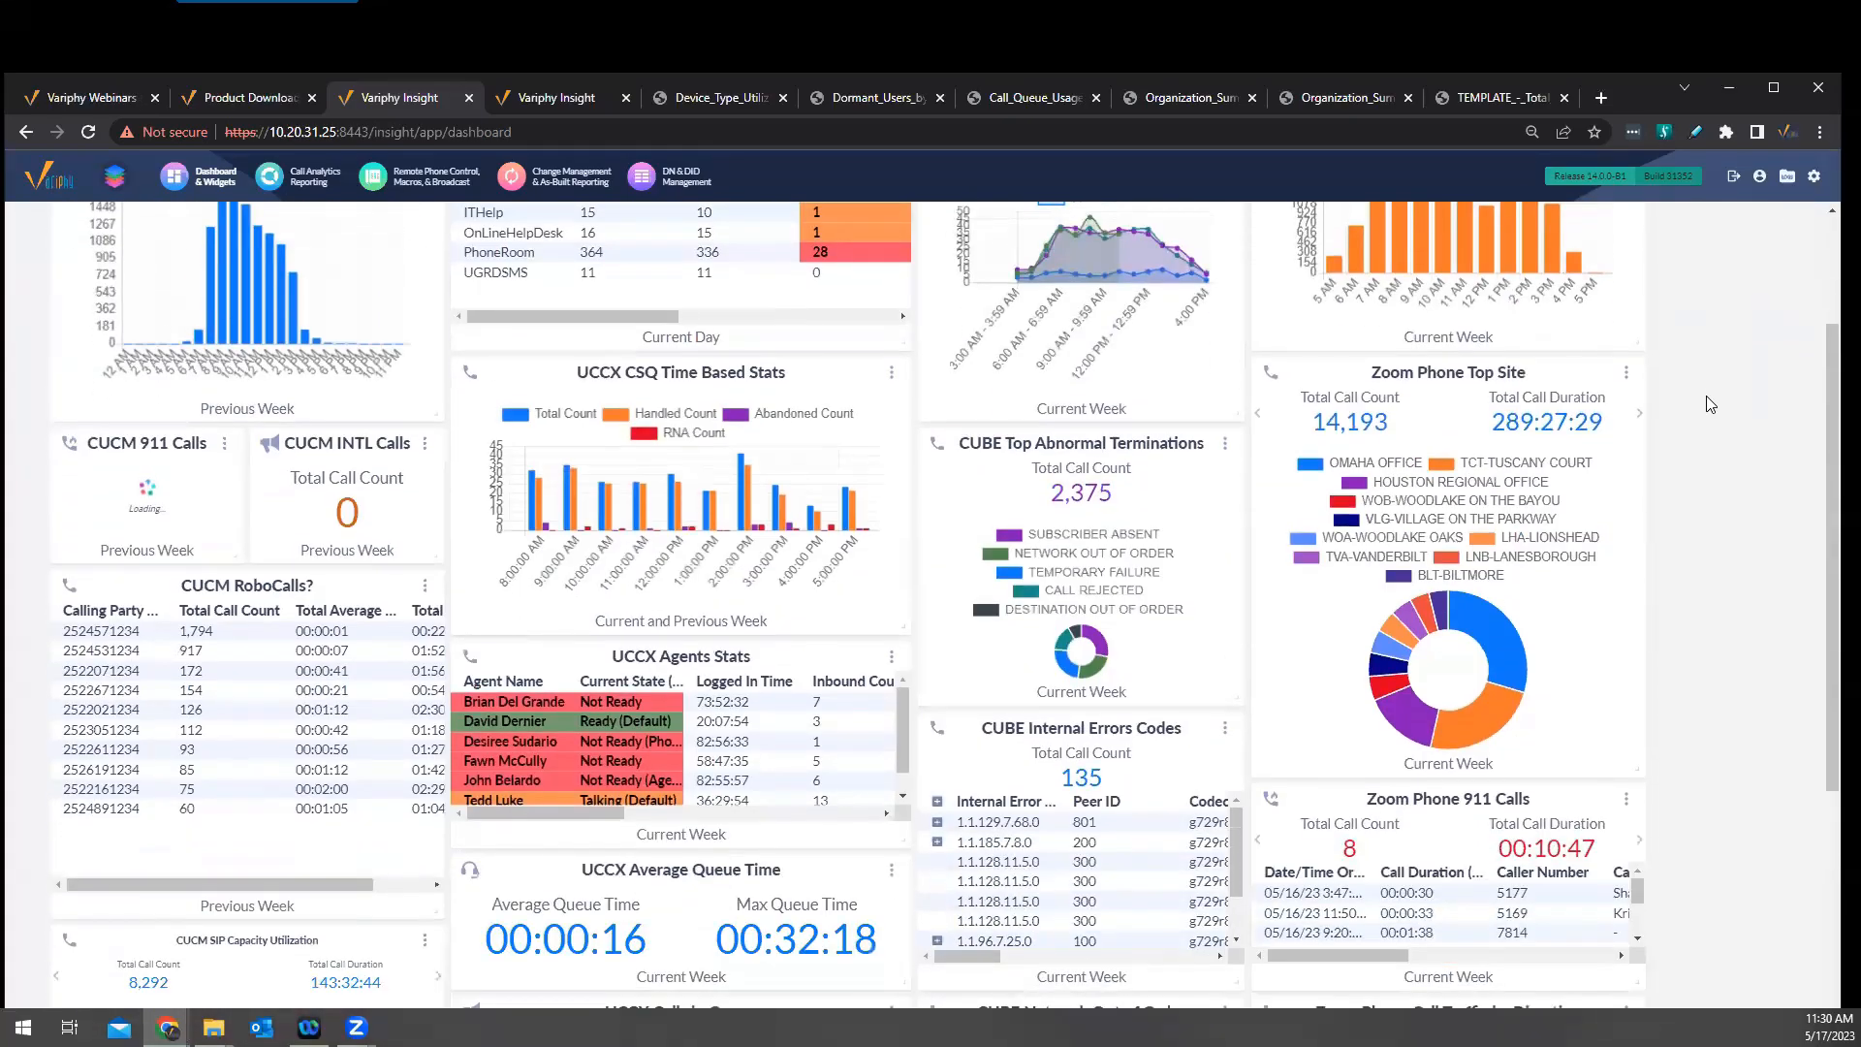
pyautogui.scroll(2, 1711, 405)
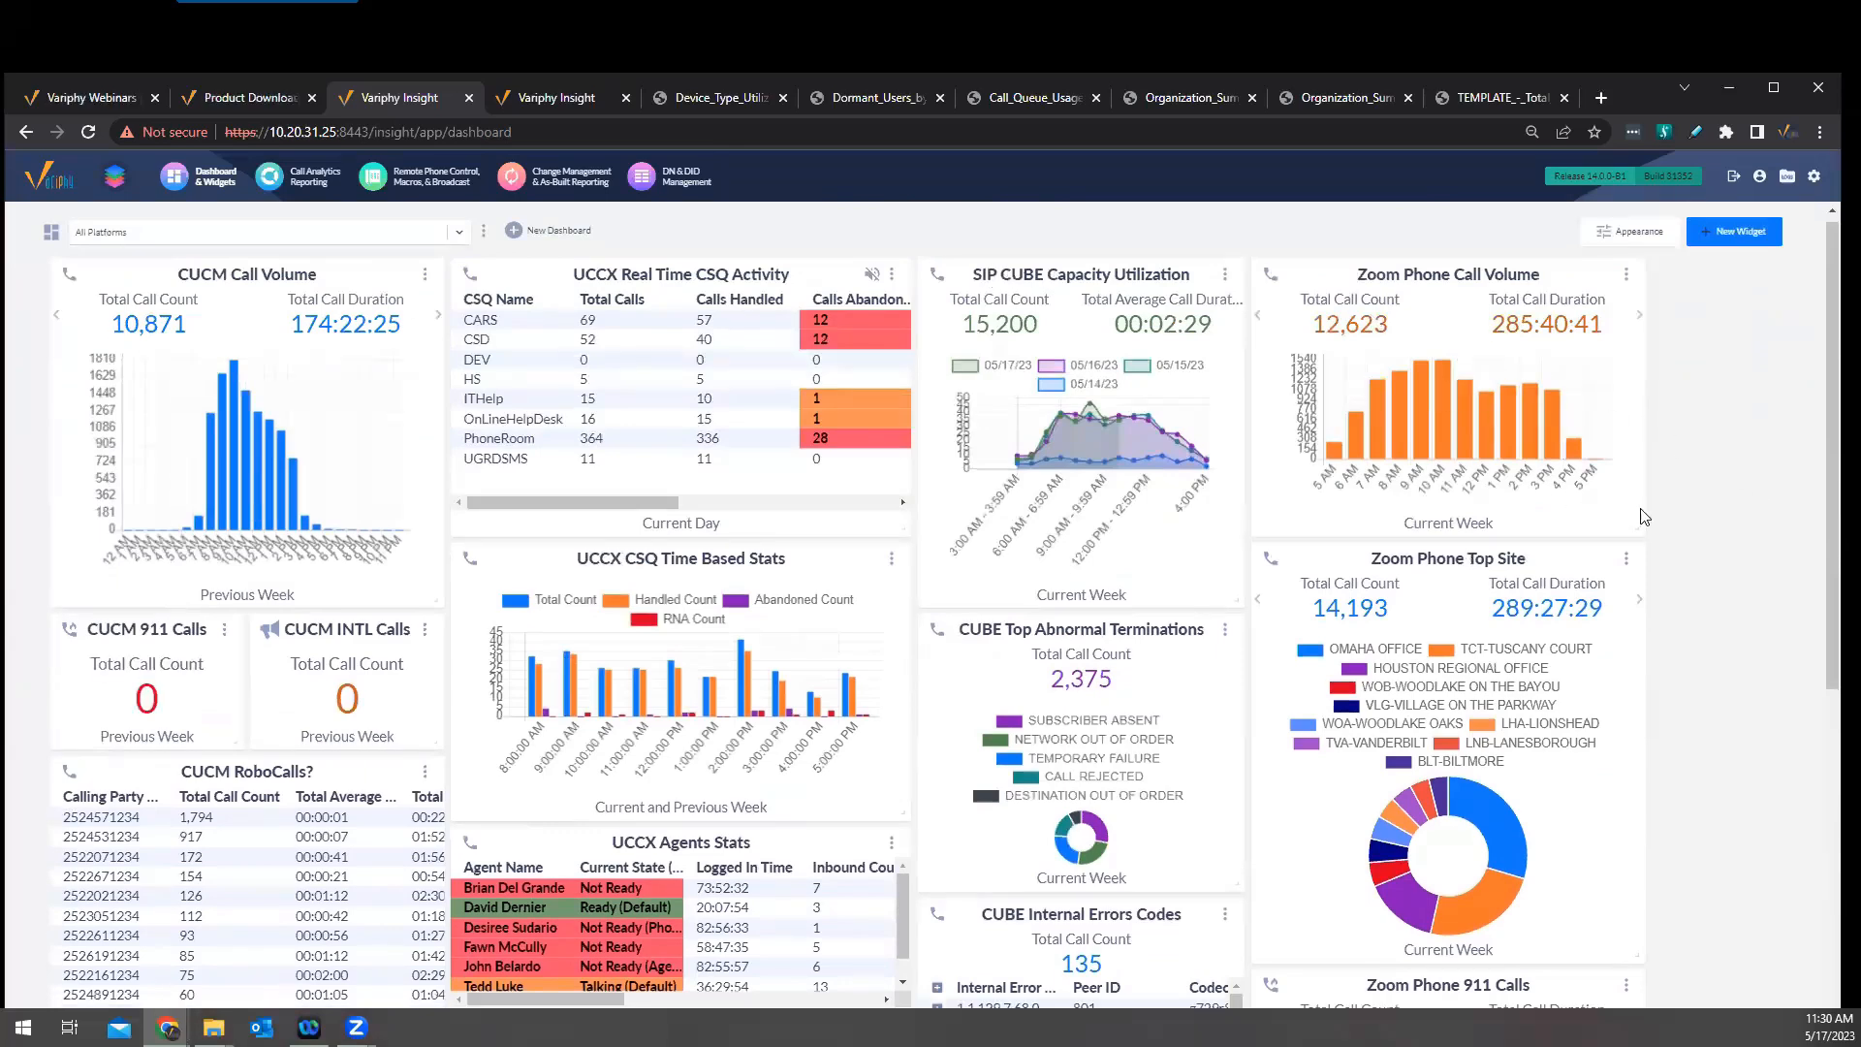
pyautogui.scroll(-3, 1610, 426)
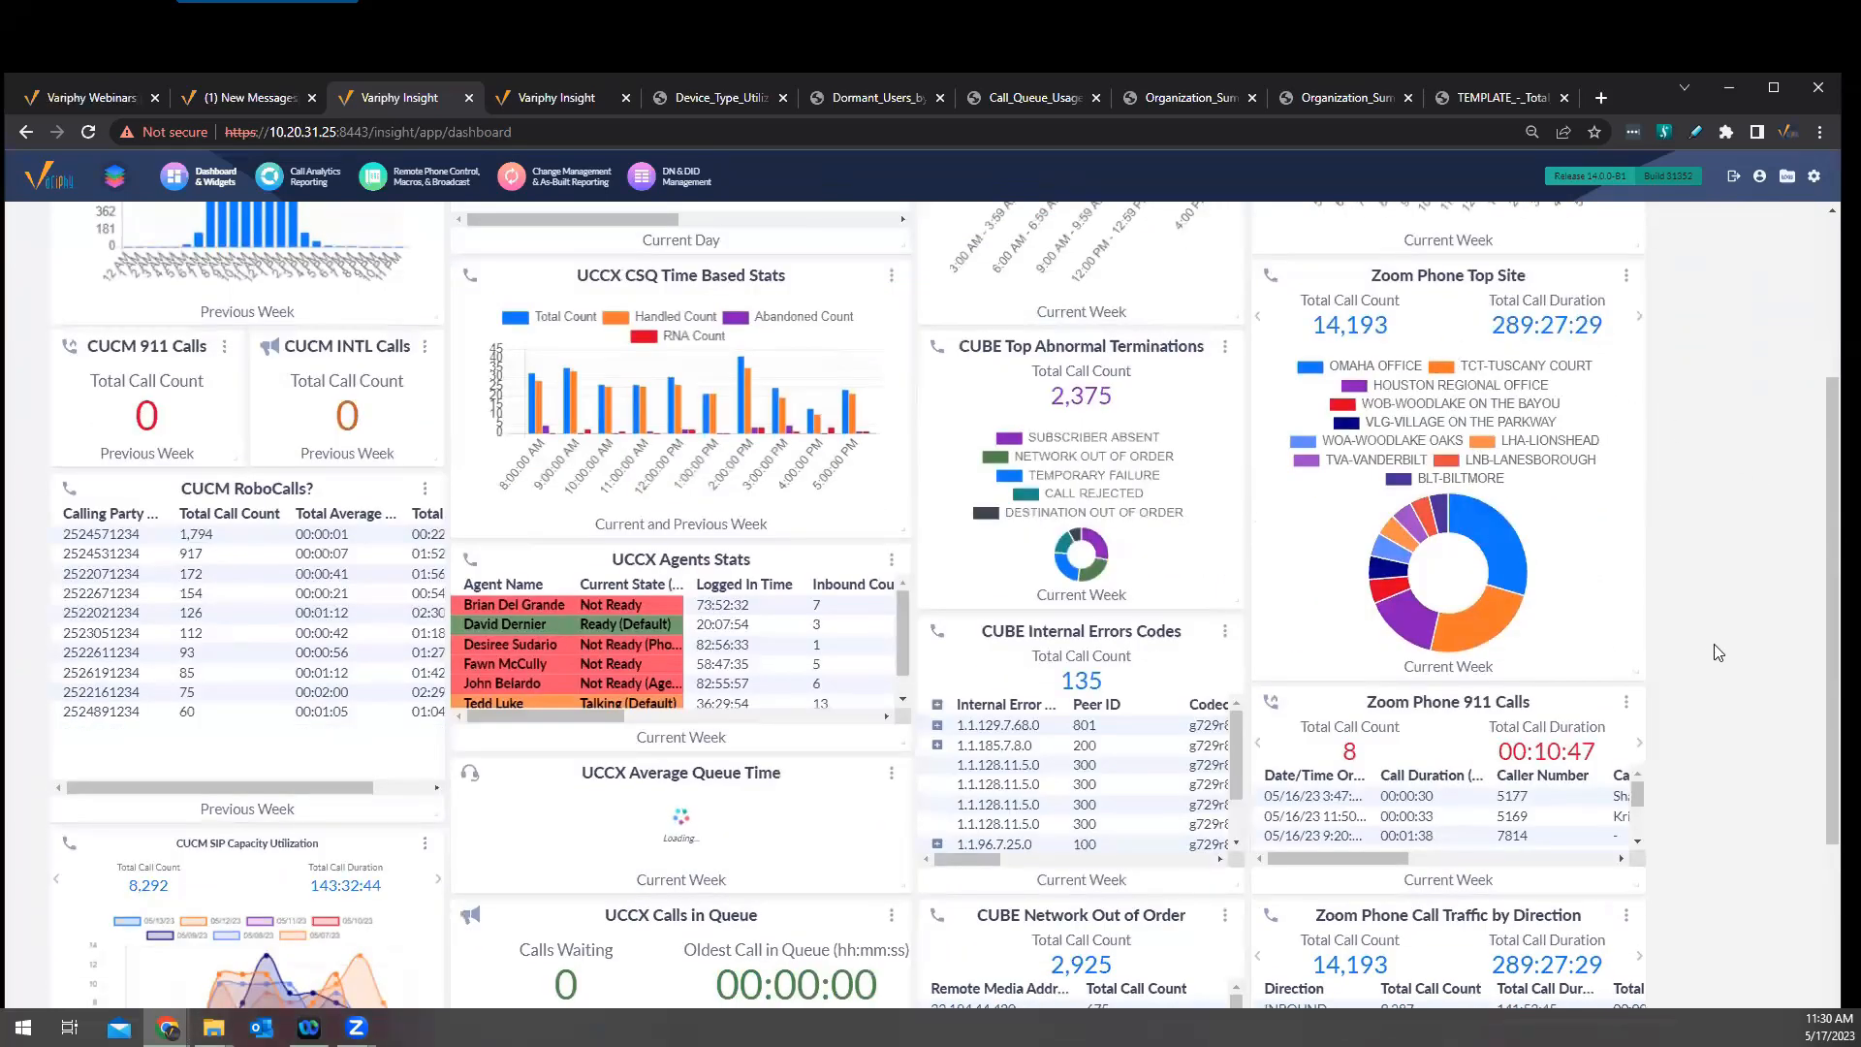
pyautogui.scroll(-3, 1713, 659)
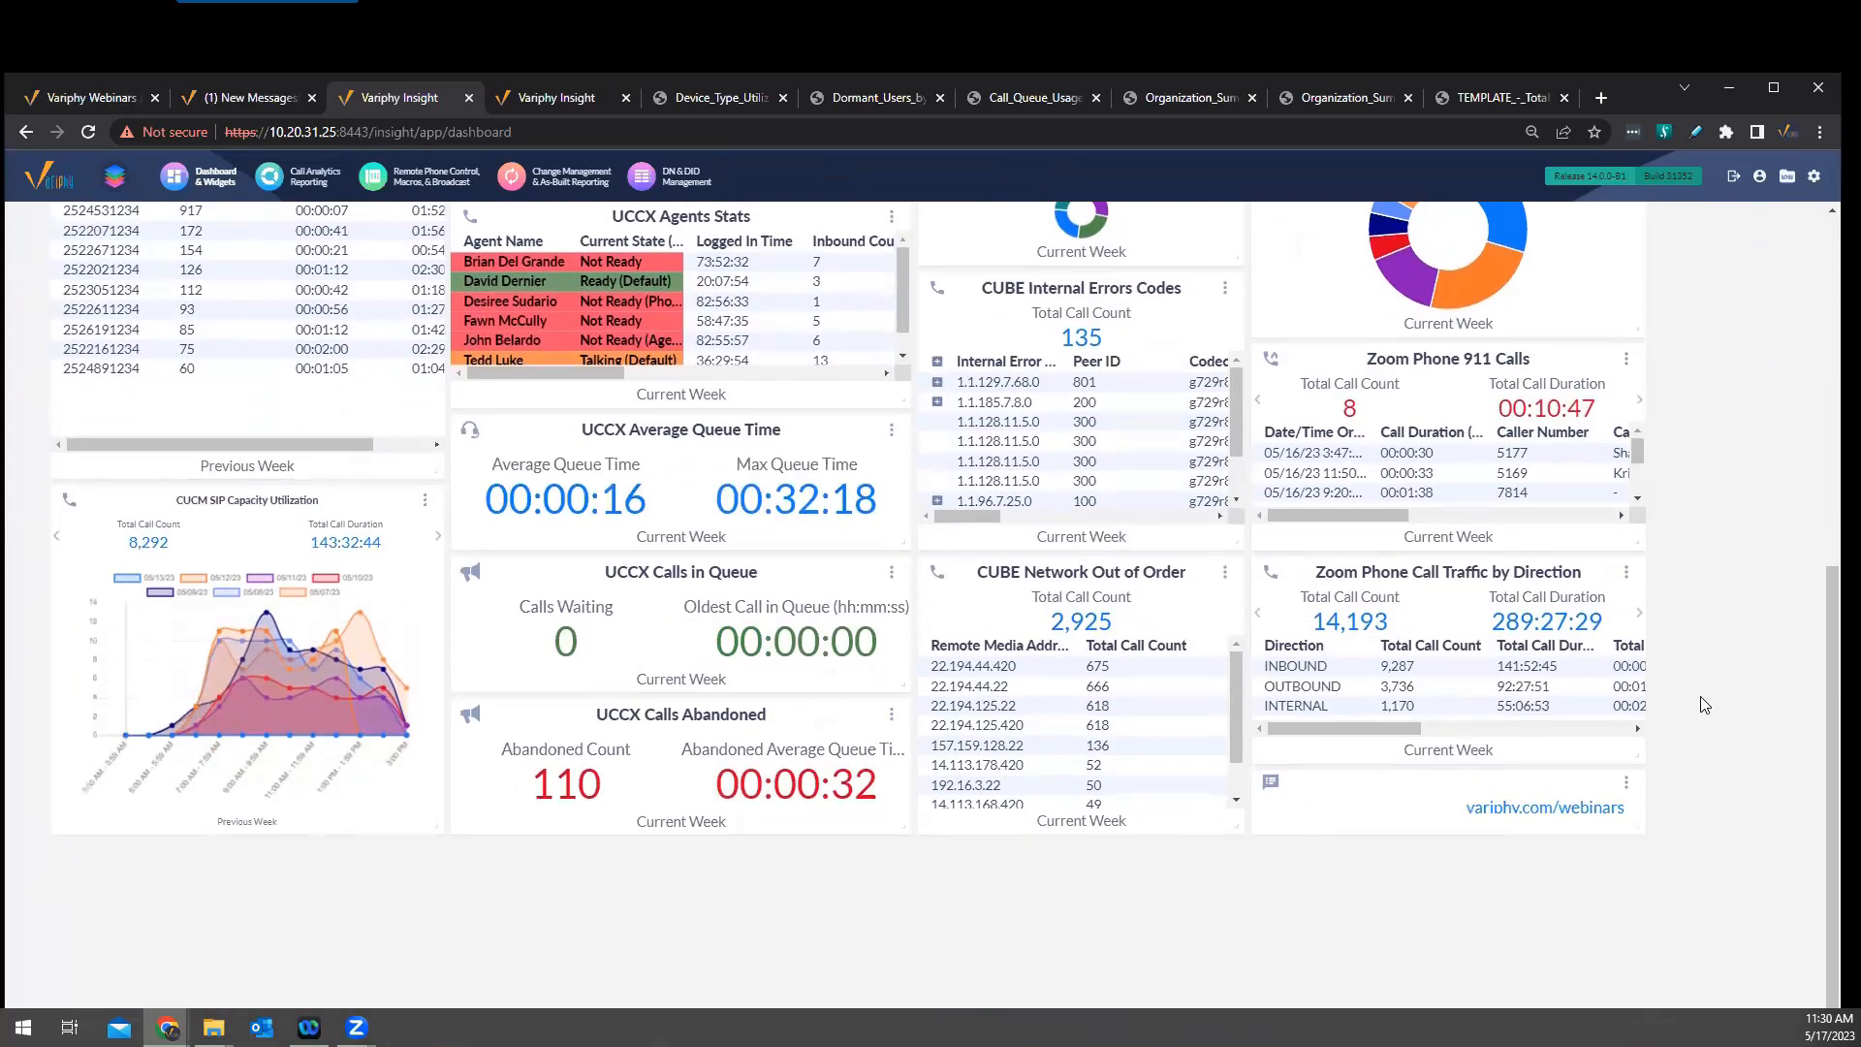
pyautogui.scroll(4, 1694, 691)
pyautogui.scroll(2, 1695, 692)
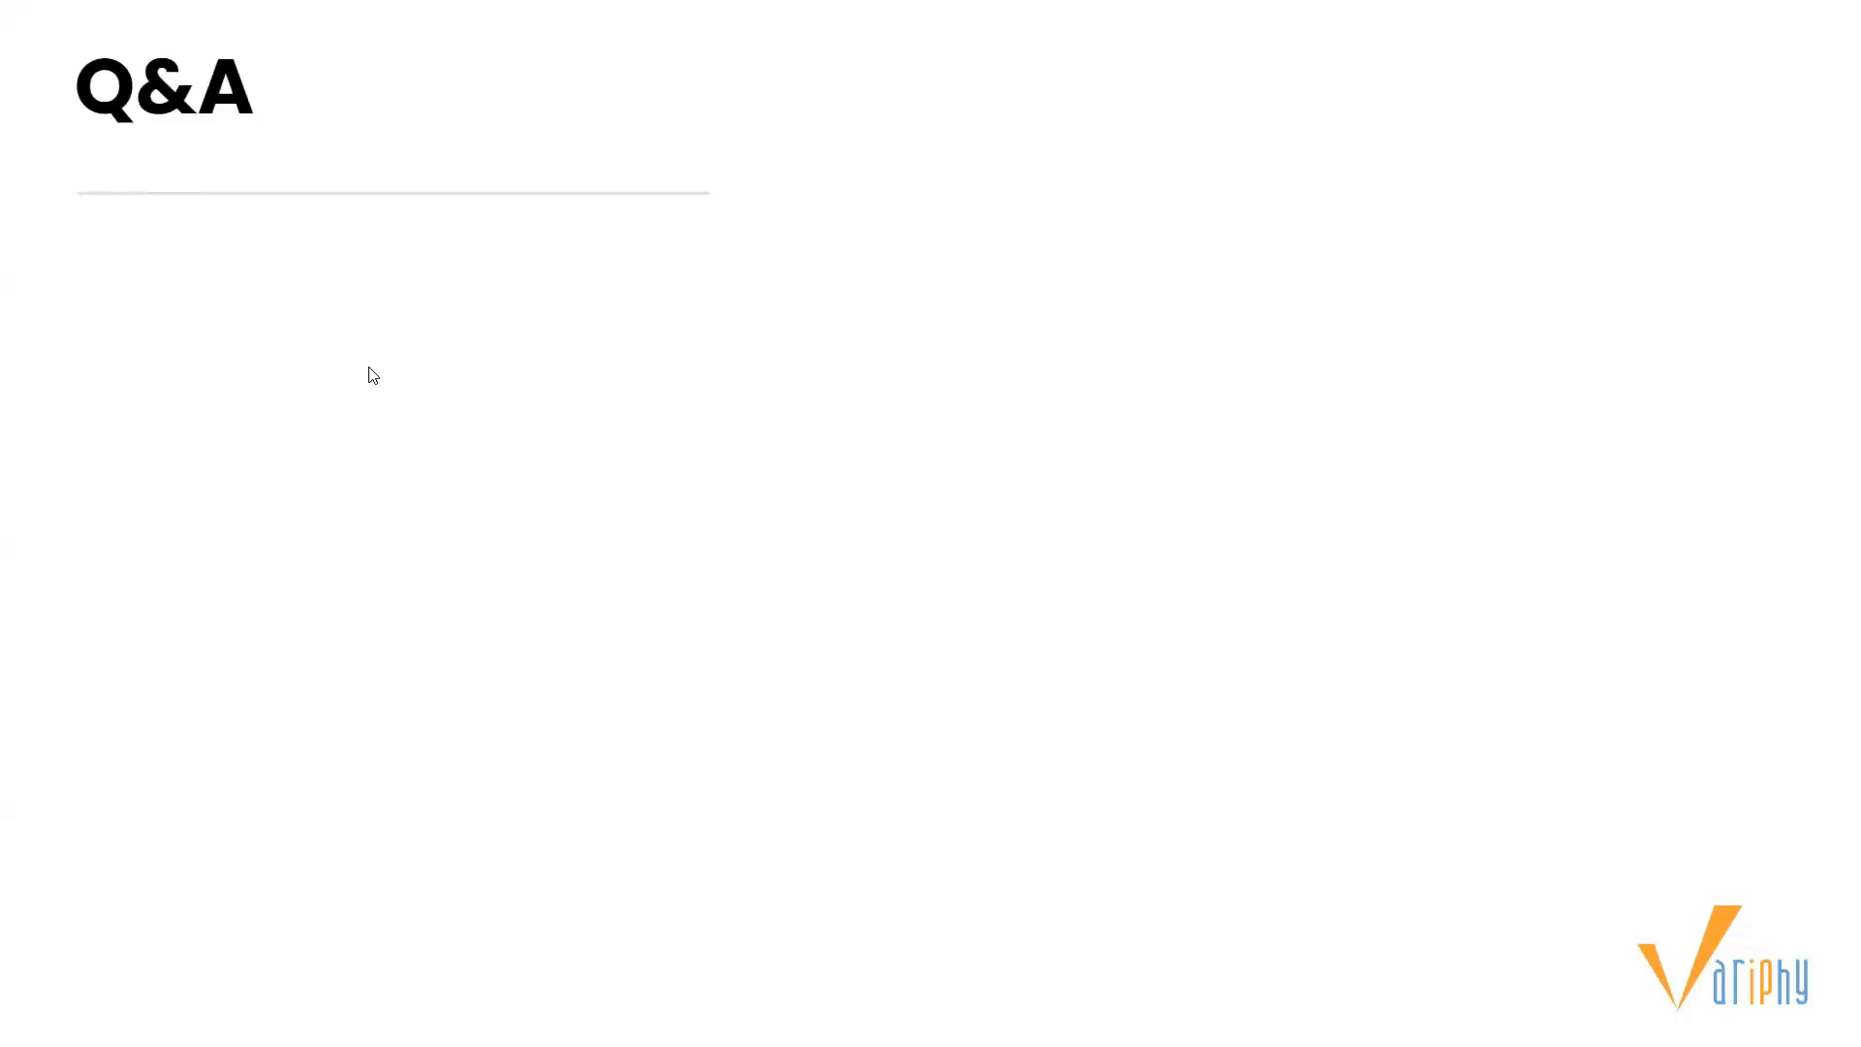
pyautogui.press('Right')
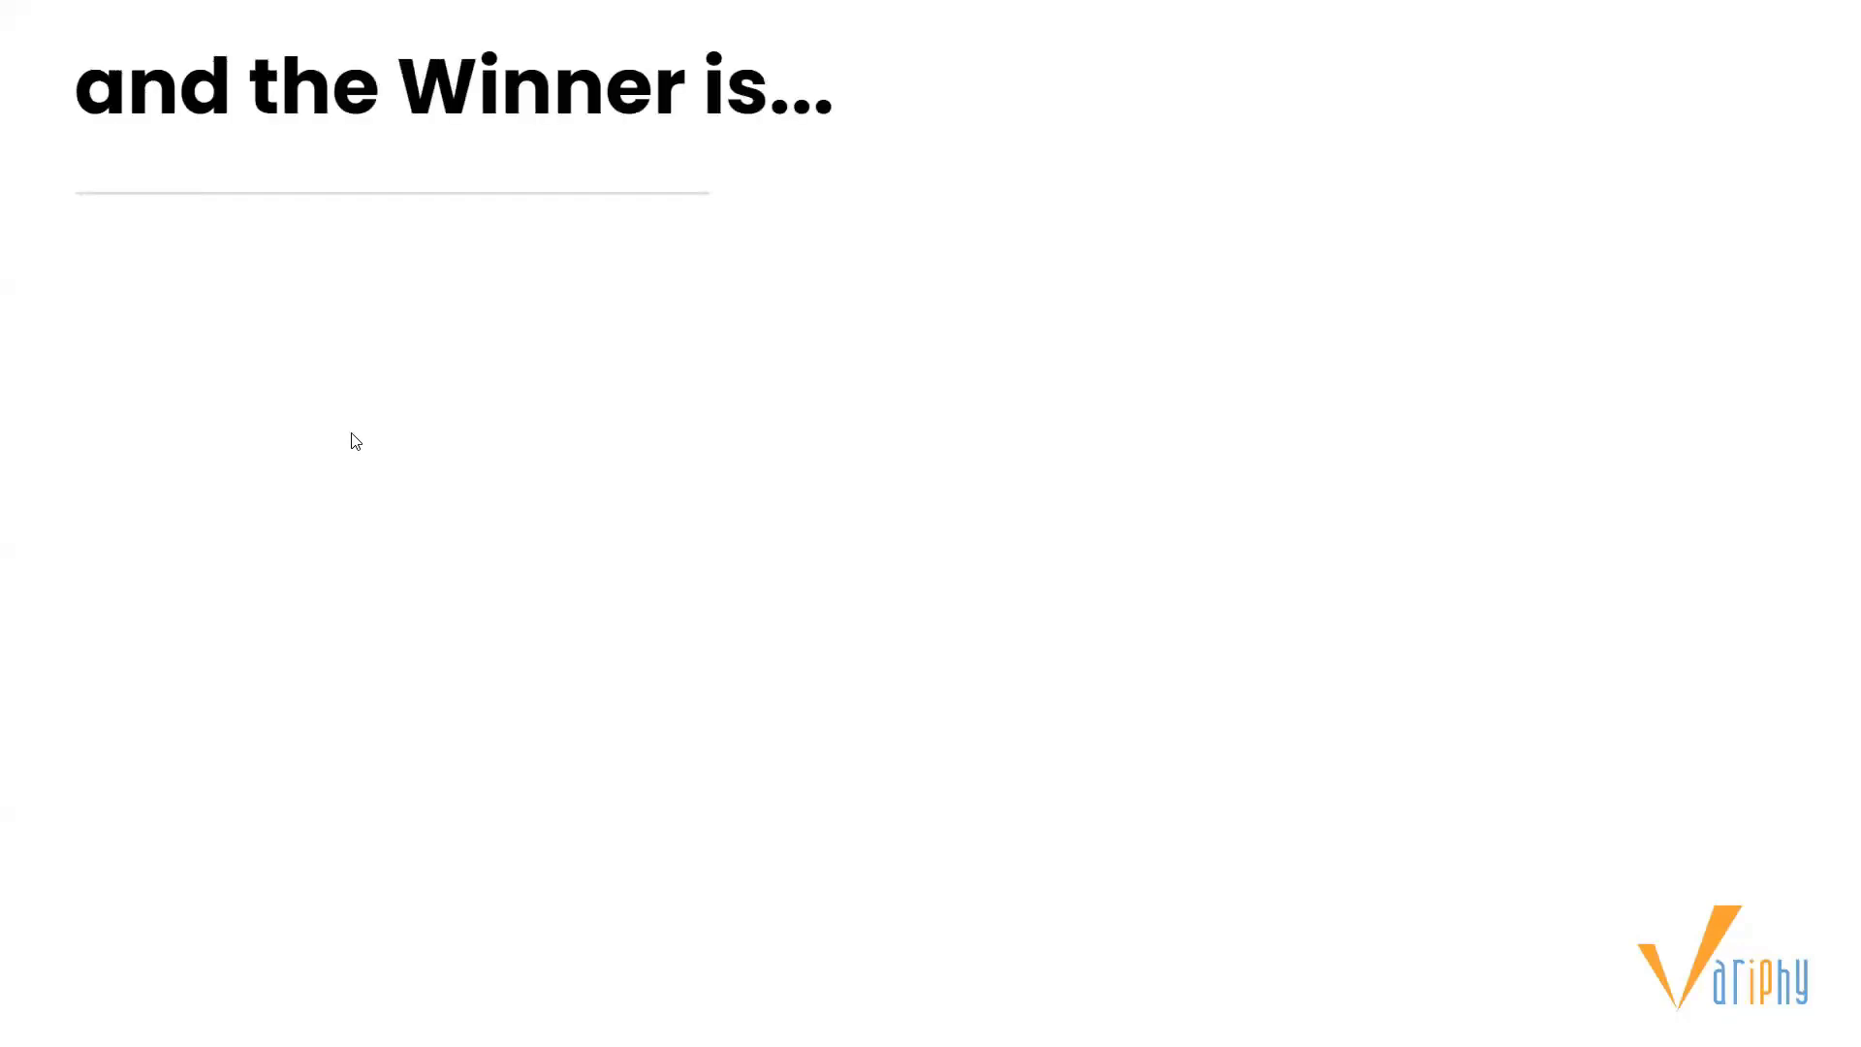